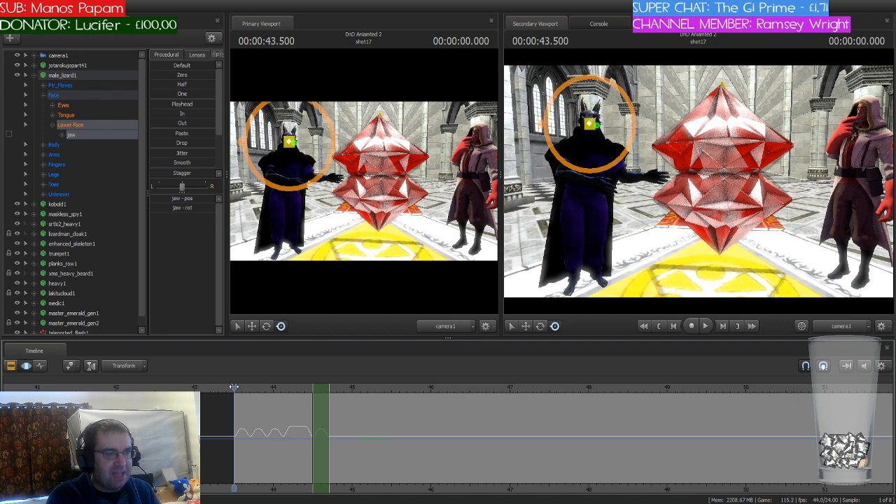
# Step: Copy the jaw flap to 44.916 seconds and extend the time selection back to about 44.5 seconds to cover three flaps
pyautogui.press('space')
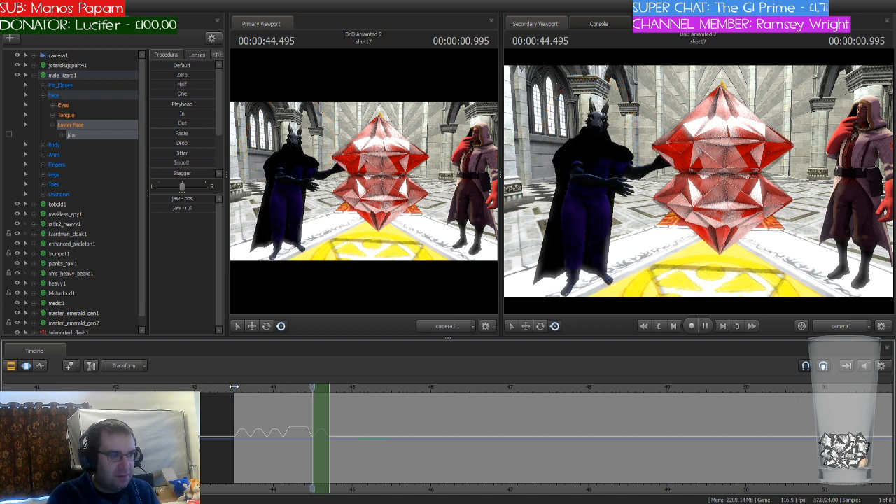
pyautogui.scroll(2, 403, 419)
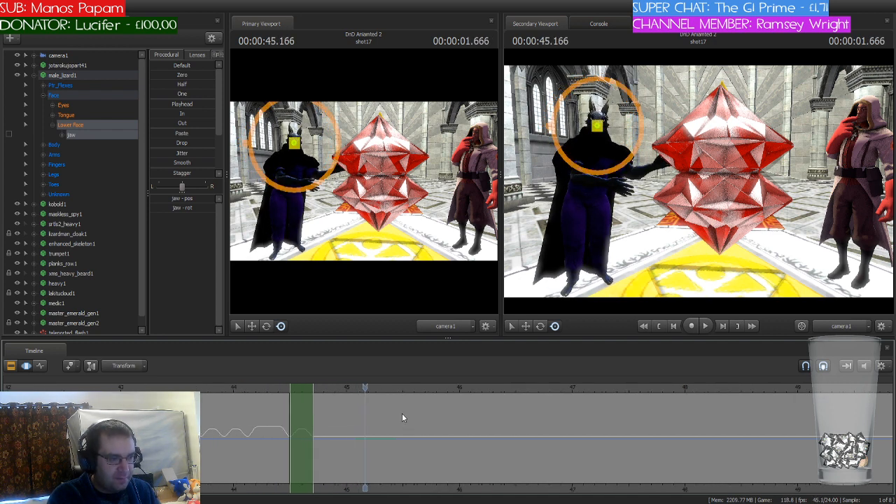
pyautogui.scroll(2, 356, 404)
pyautogui.moveTo(231, 390); pyautogui.dragTo(334, 392)
pyautogui.press('Return')
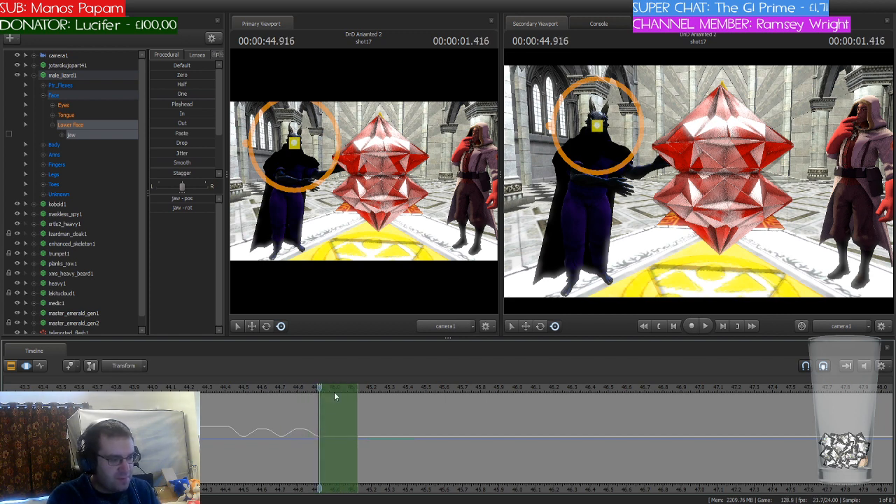
pyautogui.press('Return')
pyautogui.moveTo(320, 405); pyautogui.dragTo(244, 413)
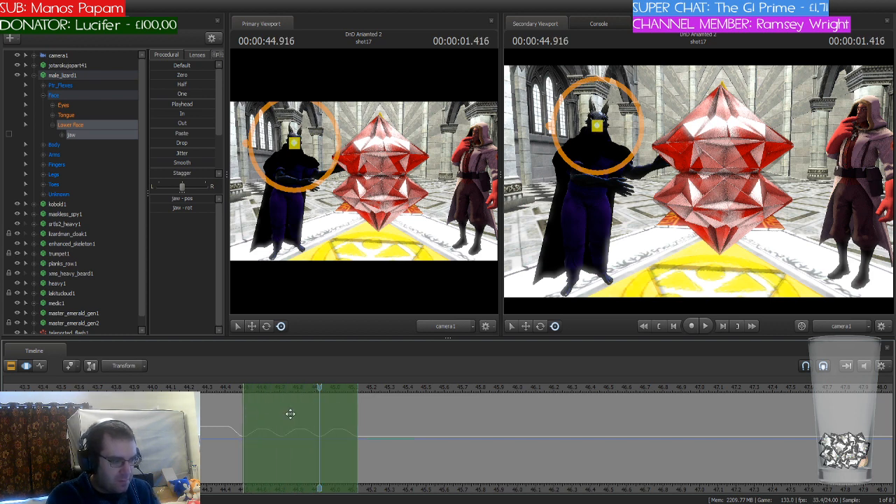
# Step: Switch the secondary viewport to the Work Camera and frame the lizard's head up close
pyautogui.click(850, 326)
pyautogui.moveTo(735, 284); pyautogui.dragTo(686, 195)
pyautogui.press('w')
pyautogui.press('w')
pyautogui.press('w')
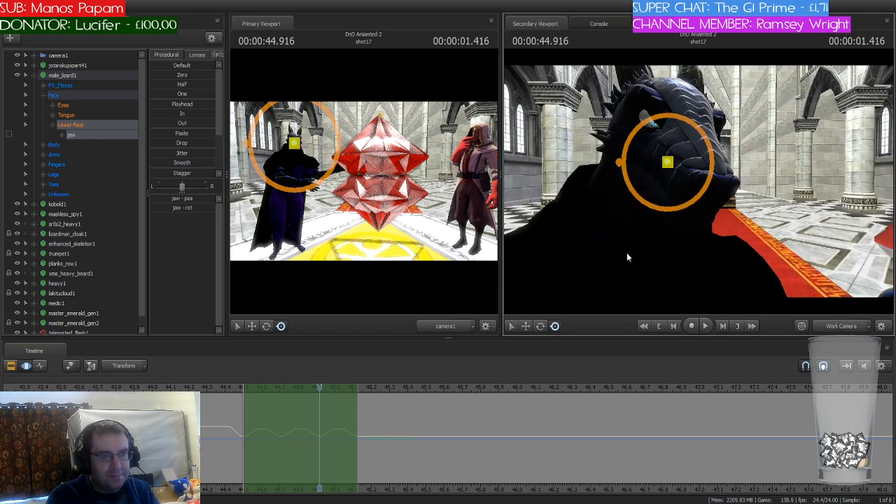
# Step: Preview from the start of the shot, copy the selected jaw flaps to 45.375 seconds and trim them to two flaps
pyautogui.click(320, 391)
pyautogui.moveTo(320, 388); pyautogui.dragTo(77, 388)
pyautogui.press('space')
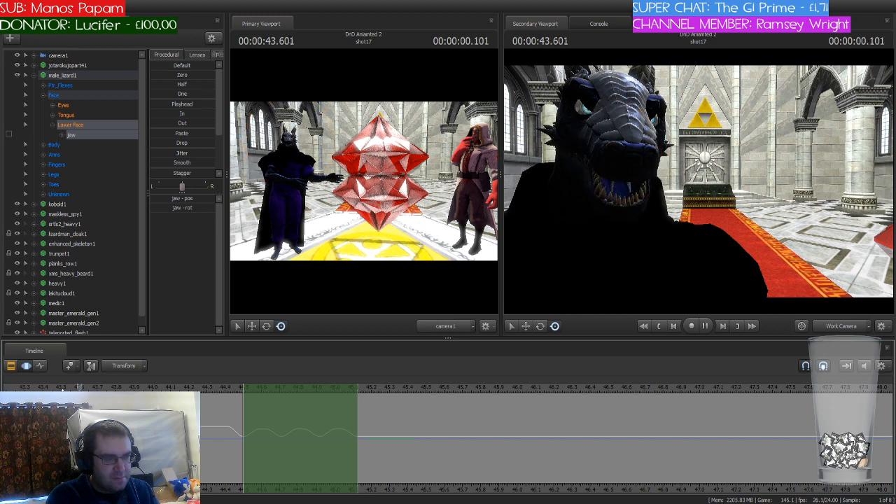
pyautogui.press('space')
pyautogui.moveTo(449, 388); pyautogui.dragTo(404, 389)
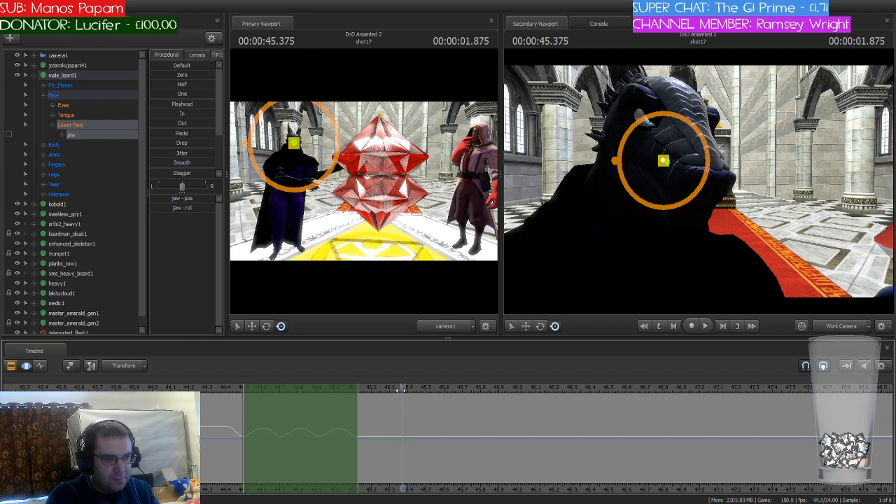
pyautogui.moveTo(278, 384); pyautogui.dragTo(437, 389)
pyautogui.moveTo(517, 412); pyautogui.dragTo(478, 413)
# Step: Play on to find the next spoken line and copy the two jaw flaps to 46.333 seconds
pyautogui.press('space')
pyautogui.press('space')
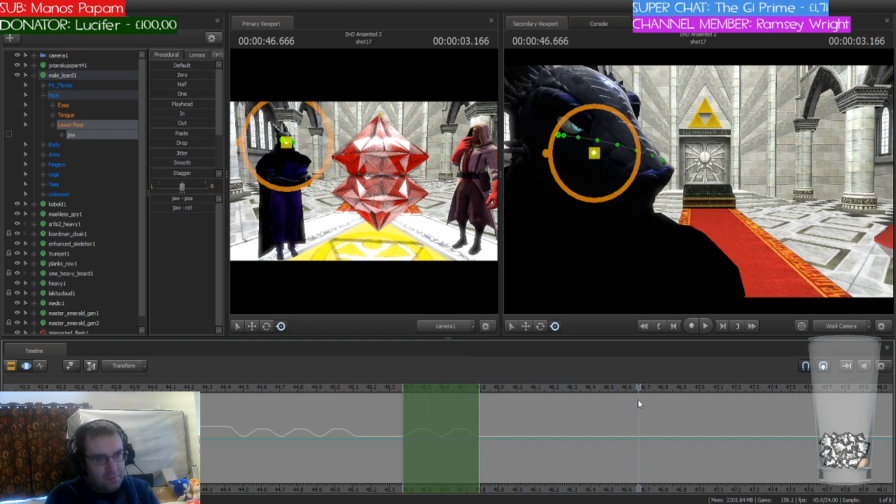
pyautogui.moveTo(639, 389); pyautogui.dragTo(577, 396)
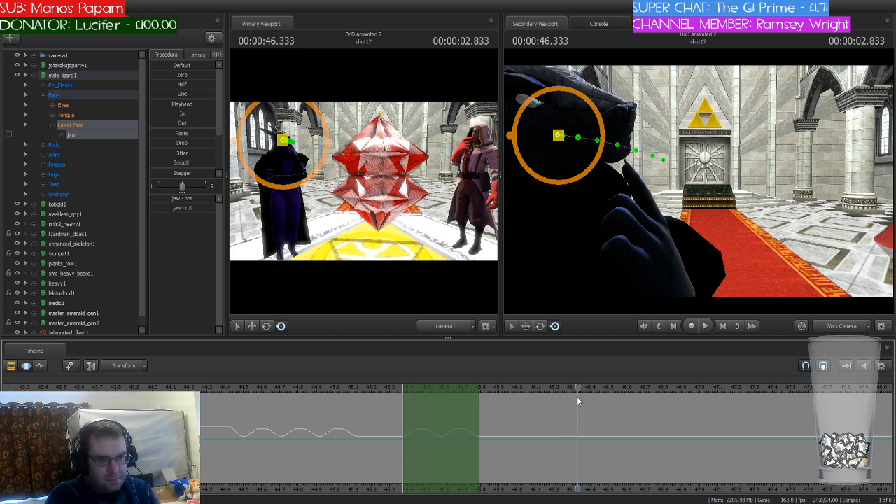
pyautogui.moveTo(448, 390); pyautogui.dragTo(624, 388)
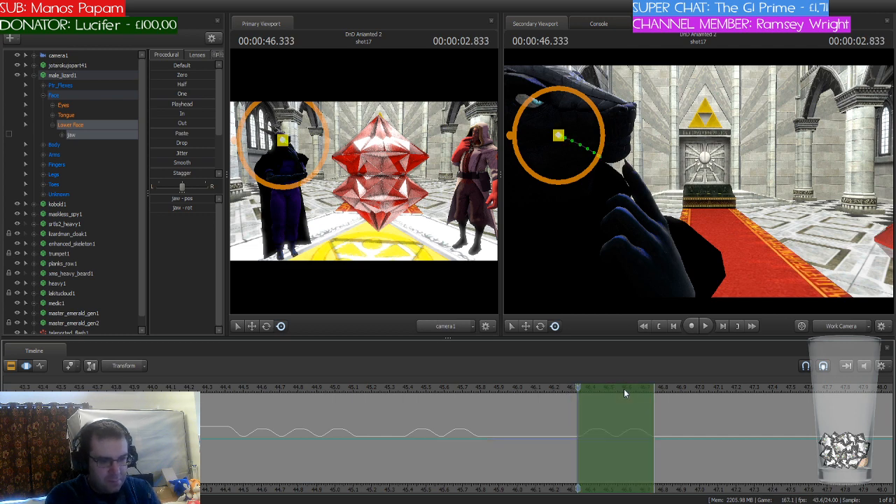
# Step: Copy the jaw flaps to 47.291 seconds and extend them to three flaps ending at about 47.9 seconds
pyautogui.press('space')
pyautogui.click(747, 390)
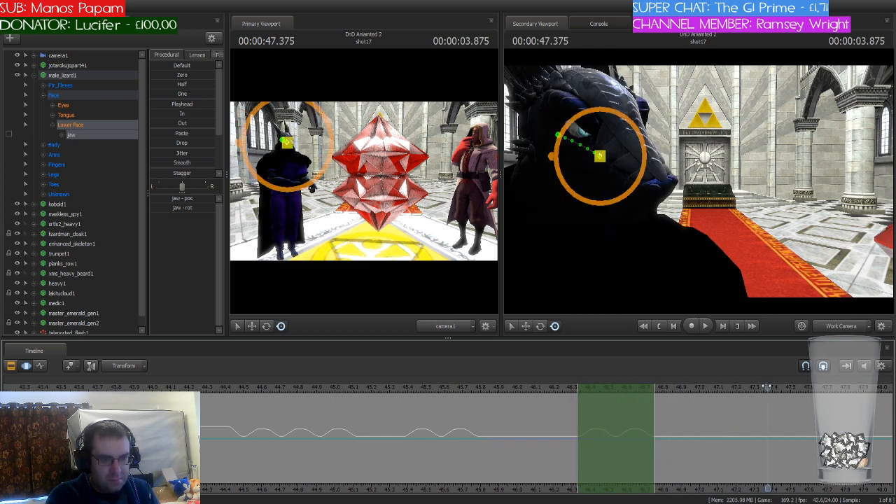
pyautogui.moveTo(626, 384); pyautogui.dragTo(755, 388)
pyautogui.moveTo(755, 492); pyautogui.dragTo(475, 490)
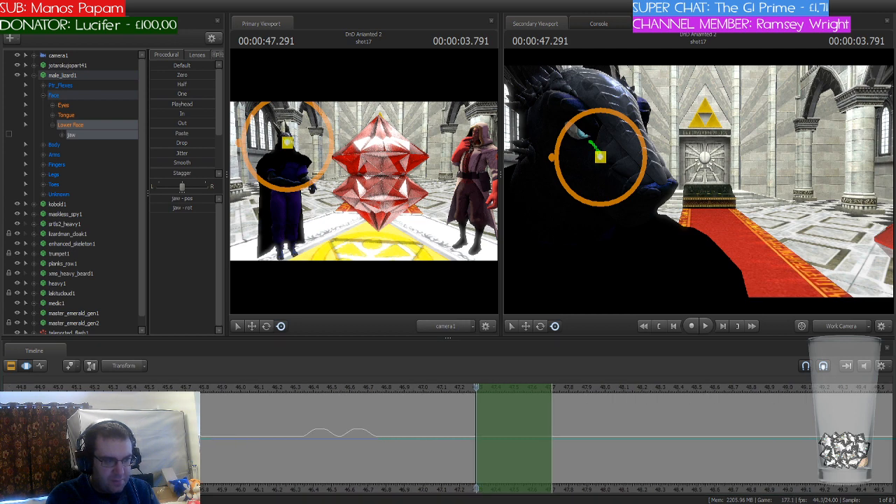
pyautogui.click(552, 408)
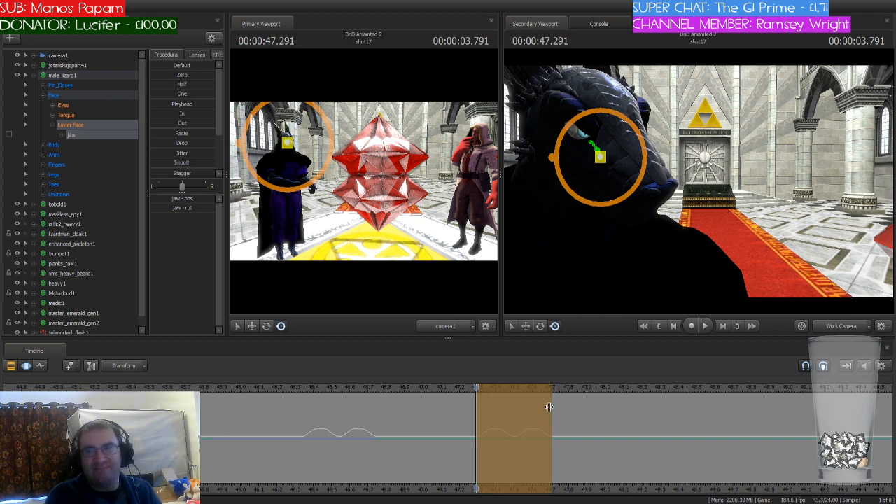
pyautogui.moveTo(549, 407); pyautogui.dragTo(589, 408)
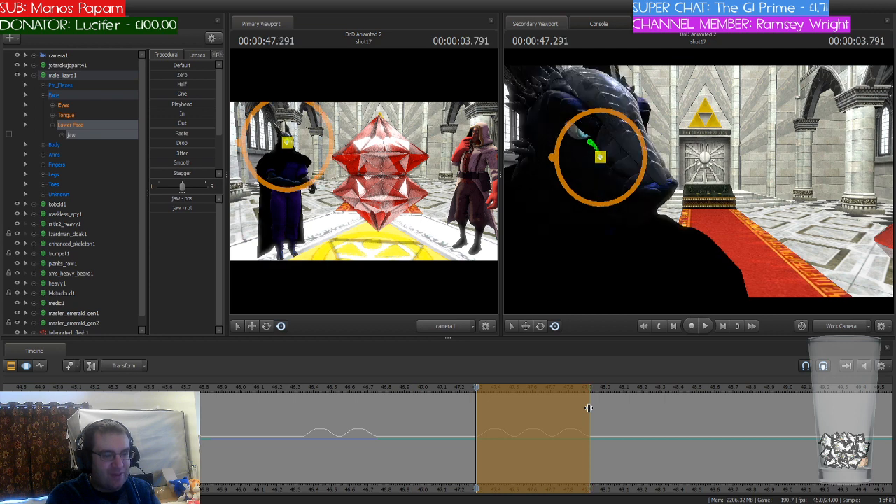
pyautogui.press('Return')
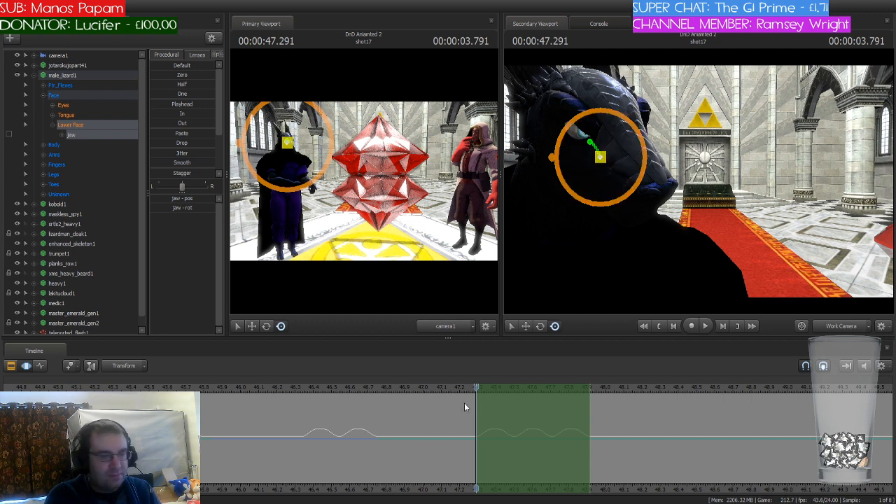
# Step: Copy the three jaw flaps to 48.125 and 48.750 seconds, and extend the time selection back to cover both sets
pyautogui.press('space')
pyautogui.press('space')
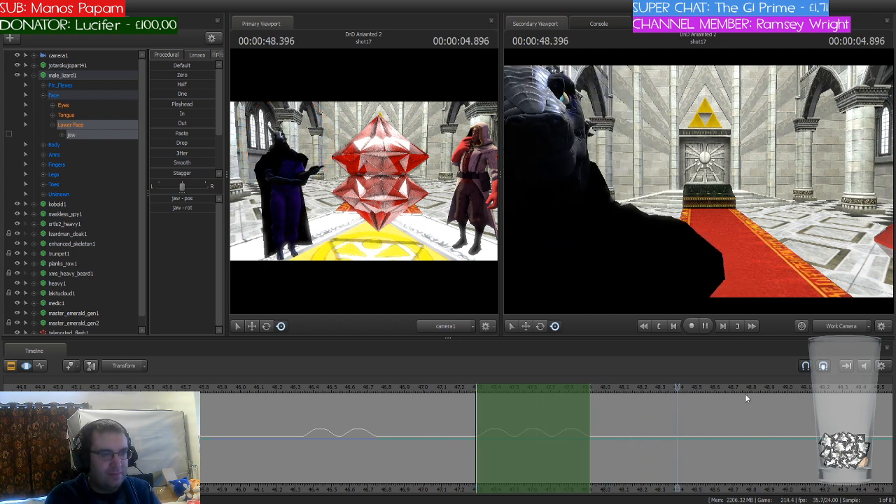
pyautogui.moveTo(692, 387); pyautogui.dragTo(630, 398)
pyautogui.moveTo(542, 387); pyautogui.dragTo(695, 385)
pyautogui.hotkey('ctrl', 'v')
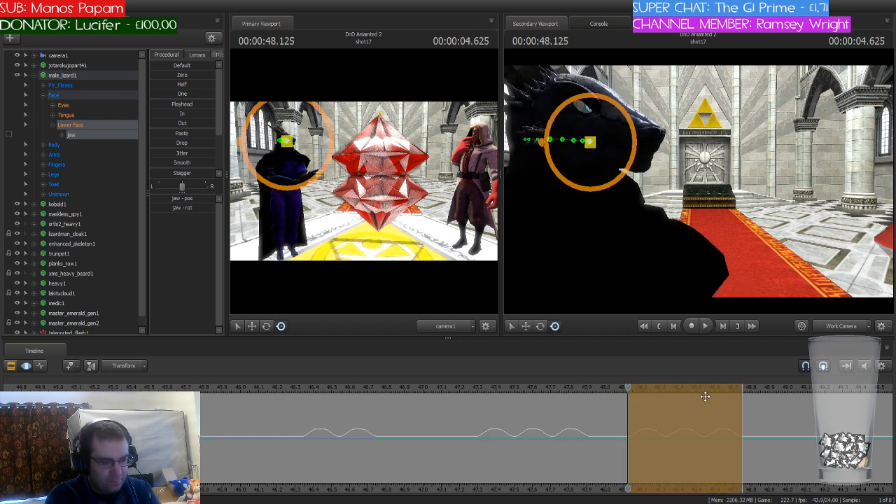
pyautogui.press('Return')
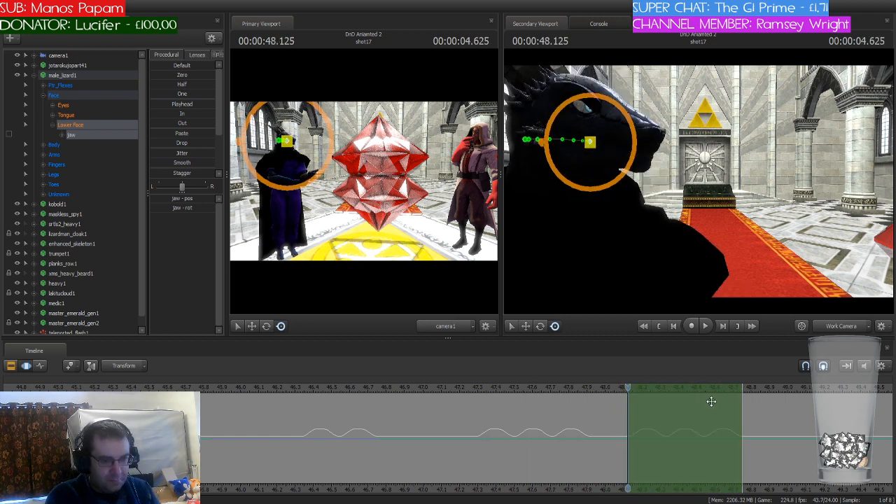
pyautogui.moveTo(634, 387); pyautogui.dragTo(788, 390)
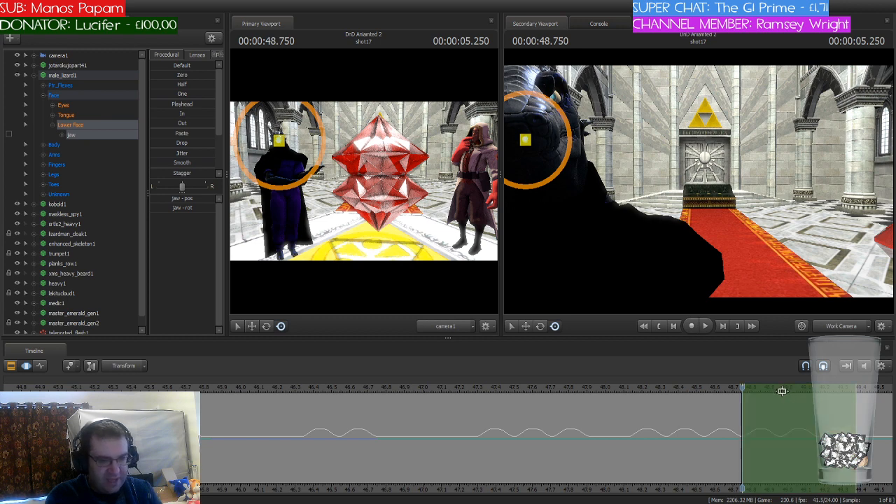
pyautogui.moveTo(738, 414); pyautogui.dragTo(628, 417)
# Step: Set the green level slider above the timeline to about half while scrubbing around 48.75 seconds
pyautogui.moveTo(732, 388)
pyautogui.mouseDown()
pyautogui.moveTo(691, 390)
pyautogui.moveTo(751, 391)
pyautogui.moveTo(683, 393)
pyautogui.moveTo(744, 391)
pyautogui.mouseUp()
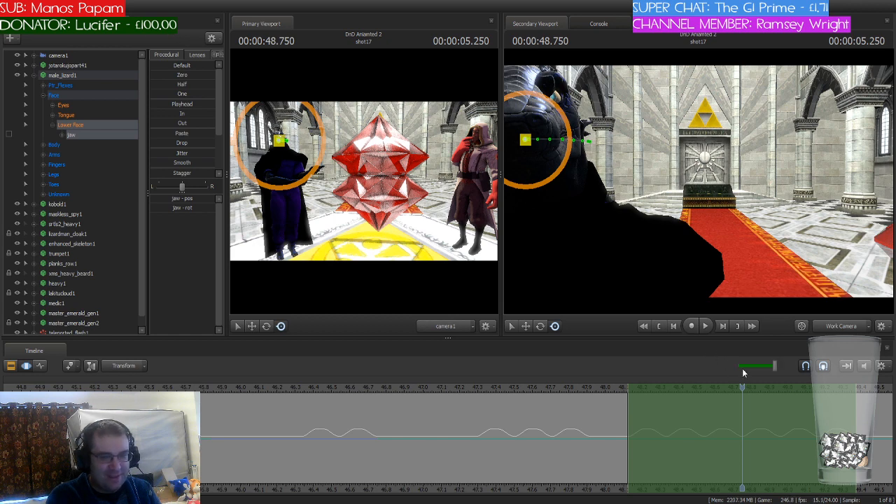
pyautogui.moveTo(742, 392)
pyautogui.mouseDown()
pyautogui.moveTo(630, 396)
pyautogui.moveTo(745, 400)
pyautogui.mouseUp()
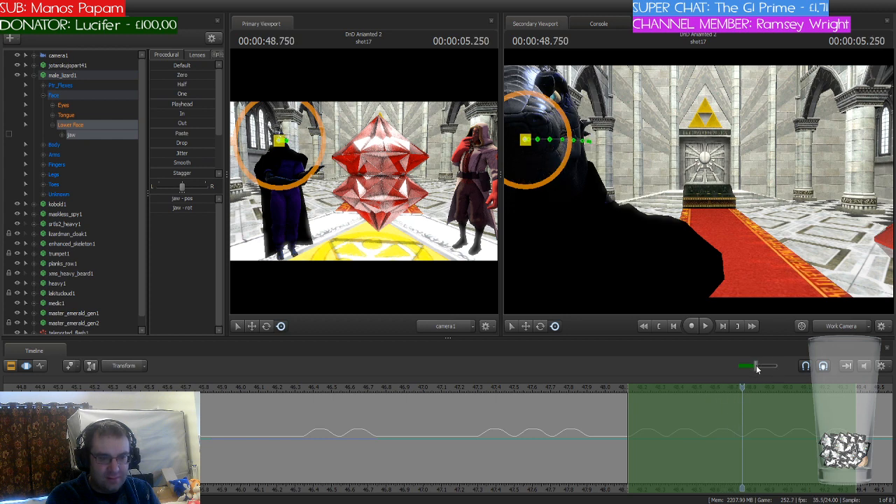
pyautogui.moveTo(743, 391)
pyautogui.mouseDown()
pyautogui.moveTo(690, 394)
pyautogui.moveTo(744, 396)
pyautogui.mouseUp()
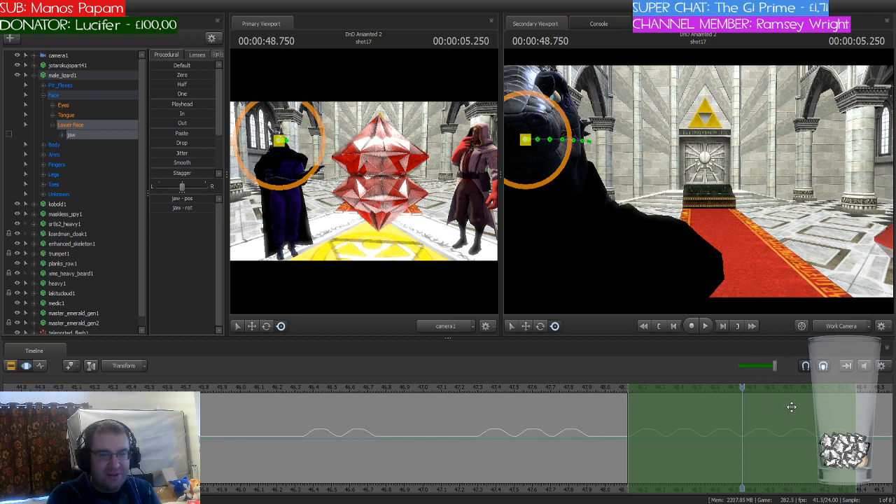
pyautogui.moveTo(741, 387)
pyautogui.mouseDown()
pyautogui.moveTo(607, 396)
pyautogui.moveTo(743, 402)
pyautogui.mouseUp()
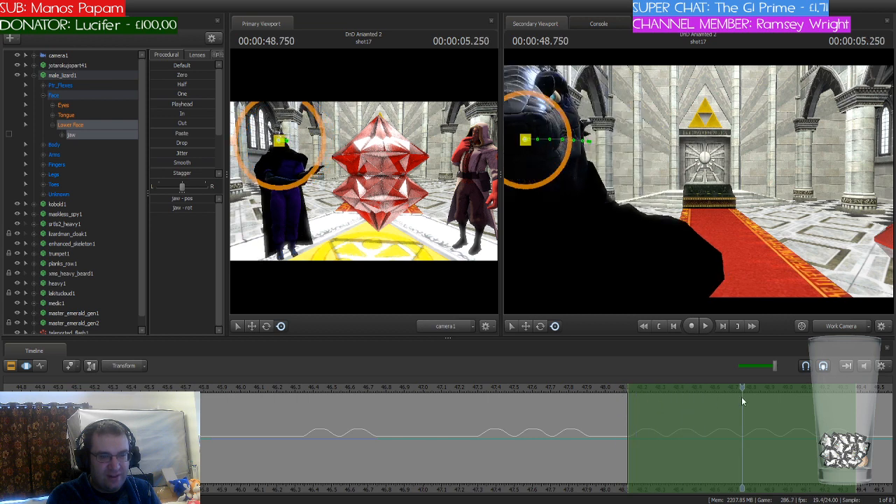
pyautogui.moveTo(768, 367); pyautogui.dragTo(734, 389)
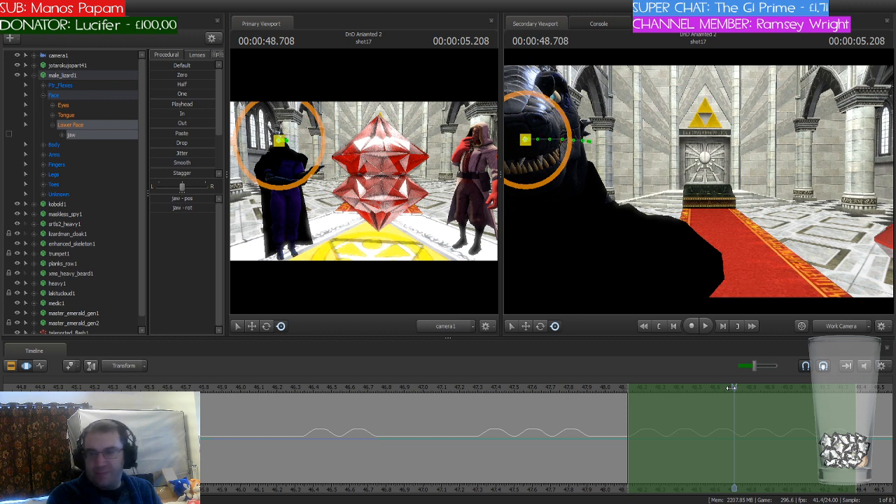
# Step: Copy the six selected jaw flaps to 49.375 seconds and again to 50.625 seconds
pyautogui.moveTo(731, 387); pyautogui.dragTo(855, 399)
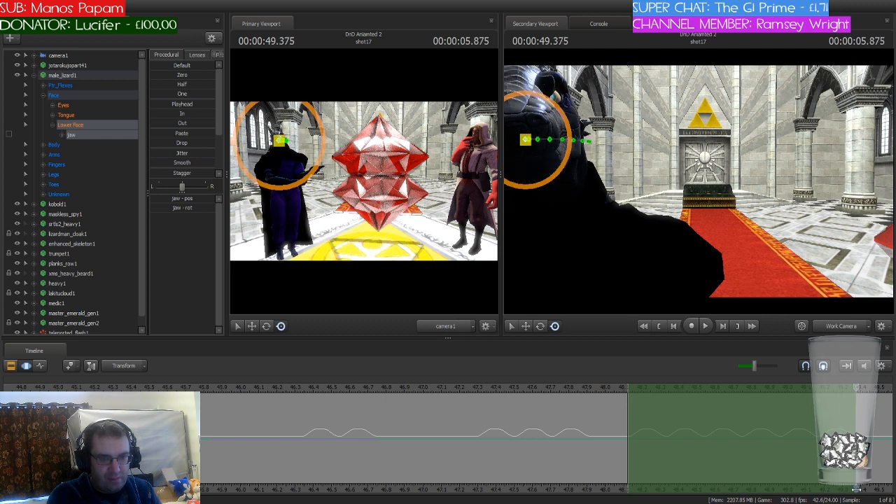
pyautogui.moveTo(856, 444); pyautogui.dragTo(424, 444, button='middle')
pyautogui.scroll(-2, 425, 444)
pyautogui.moveTo(357, 388); pyautogui.dragTo(514, 388)
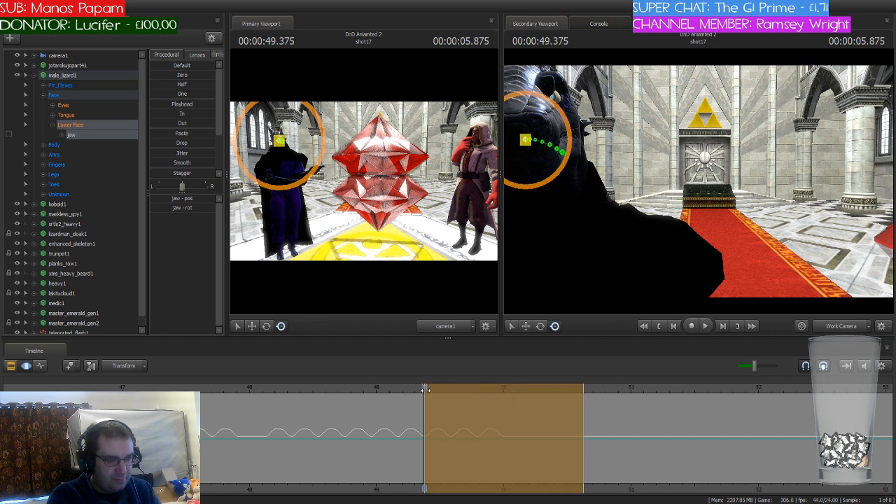
pyautogui.moveTo(425, 389); pyautogui.dragTo(478, 389)
pyautogui.moveTo(424, 388); pyautogui.dragTo(585, 388)
pyautogui.keyDown('shift'); pyautogui.moveTo(527, 388); pyautogui.dragTo(675, 387); pyautogui.keyUp('shift')
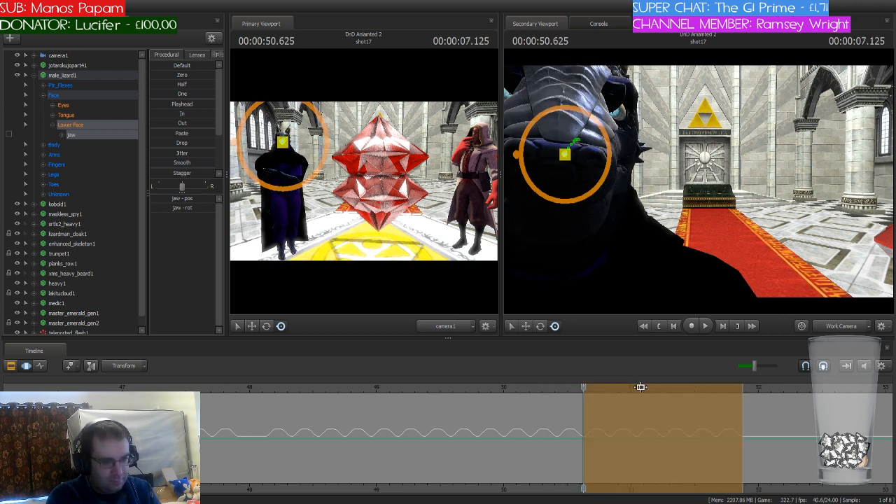
# Step: Play the shot on from 52.916 seconds while aiming the work camera at the group of characters and the lizard
pyautogui.moveTo(585, 388); pyautogui.dragTo(876, 403)
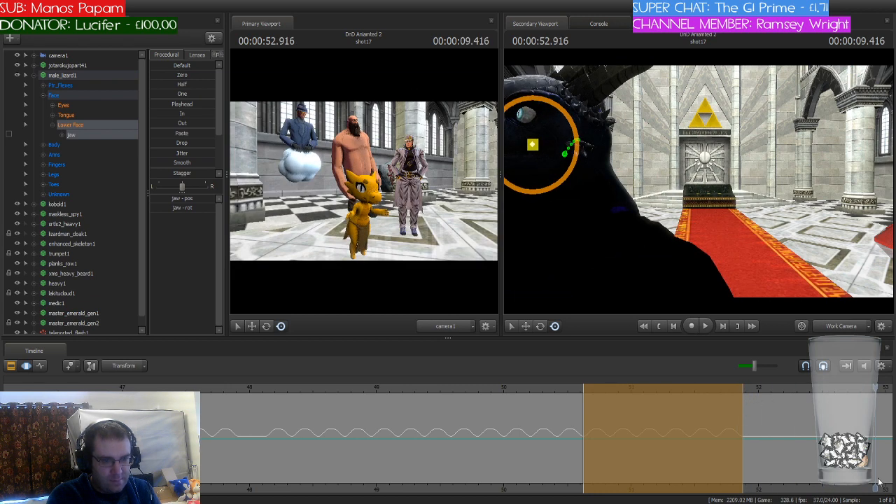
pyautogui.moveTo(881, 481); pyautogui.dragTo(516, 480, button='middle')
pyautogui.scroll(-3, 512, 481)
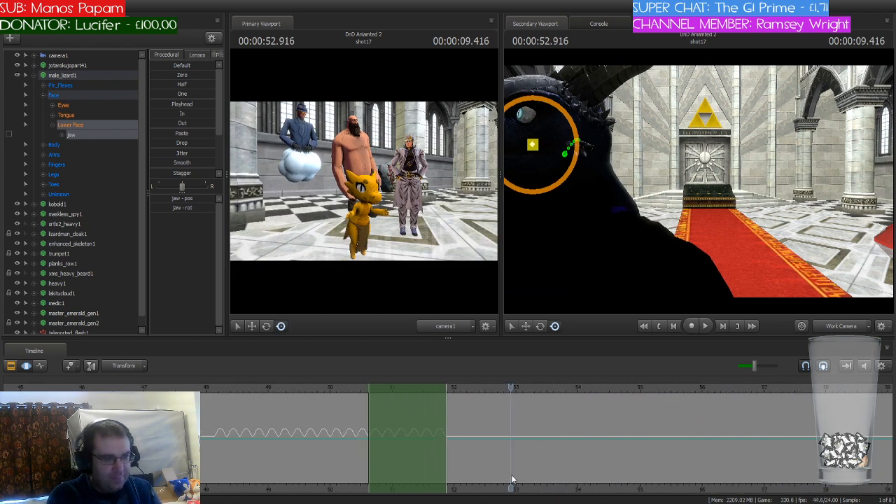
pyautogui.press('space')
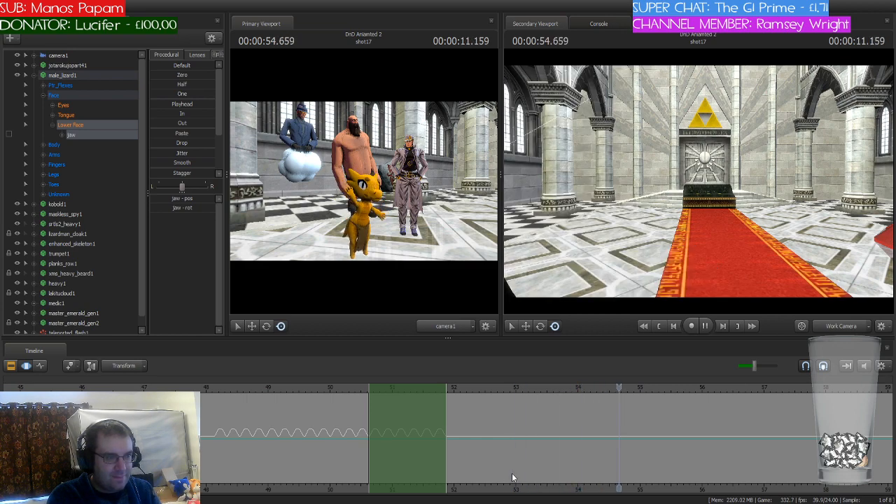
pyautogui.moveTo(651, 210); pyautogui.dragTo(547, 220)
pyautogui.press('w')
pyautogui.moveTo(739, 245)
pyautogui.mouseDown()
pyautogui.moveTo(707, 245)
pyautogui.moveTo(739, 245)
pyautogui.mouseUp()
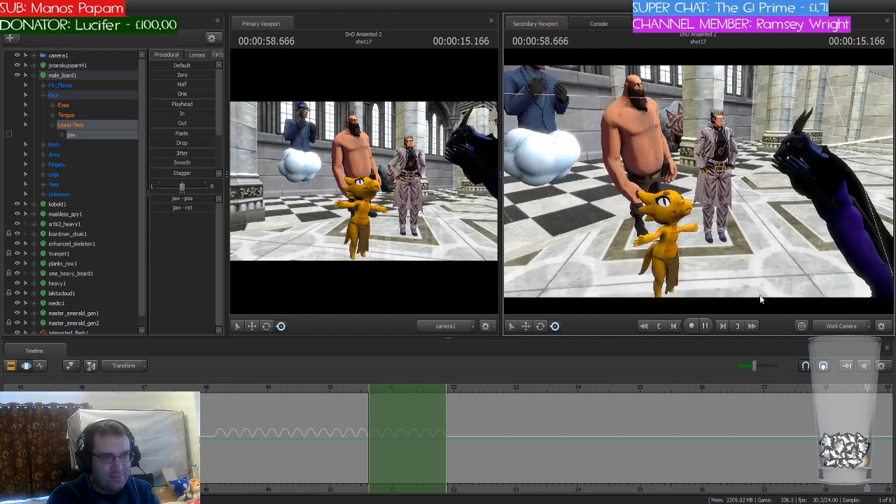
pyautogui.press('space')
# Step: Select the time range from about 57.7 to 58.125 seconds, with a short falloff on each side
pyautogui.moveTo(871, 486); pyautogui.dragTo(677, 462, button='middle')
pyautogui.moveTo(643, 387); pyautogui.dragTo(620, 387)
pyautogui.moveTo(217, 389); pyautogui.dragTo(710, 389)
pyautogui.scroll(6, 651, 418)
pyautogui.moveTo(848, 412); pyautogui.dragTo(711, 414)
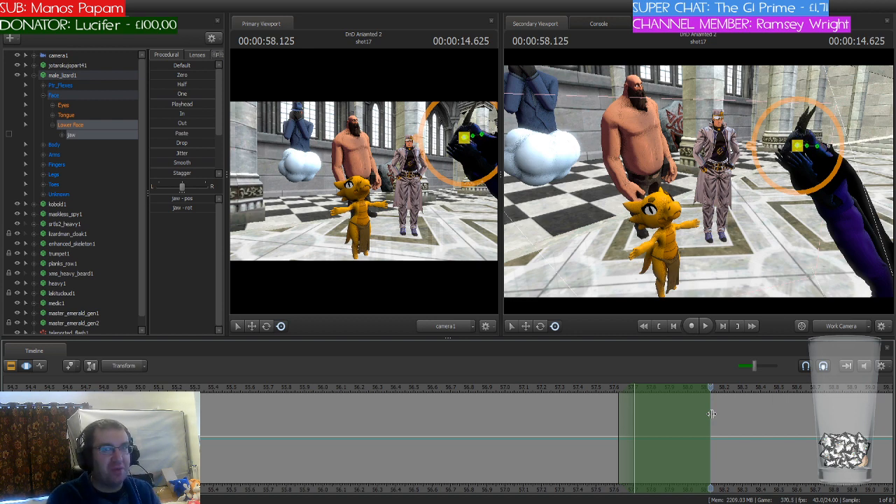
pyautogui.click(689, 420)
pyautogui.scroll(1, 688, 420)
pyautogui.scroll(-1, 688, 420)
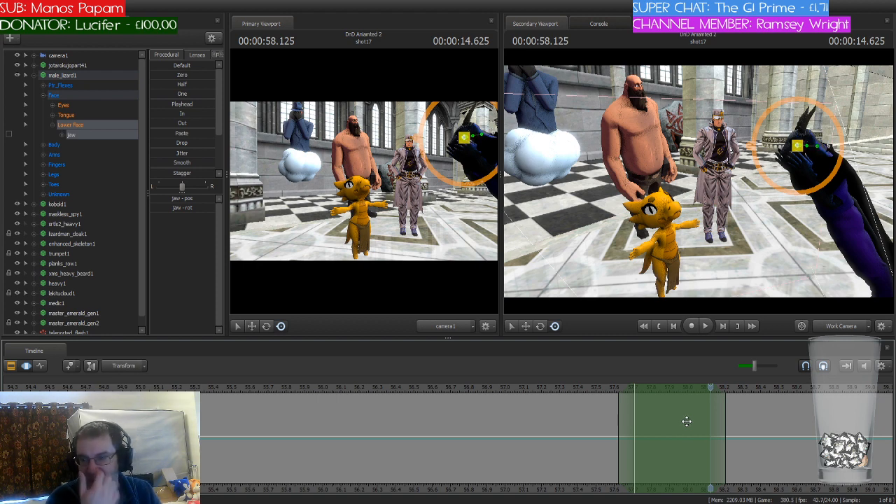
# Step: Bring the work camera close to the lizard's face and rotate its jaw bone open for the selected time range
pyautogui.press('w')
pyautogui.moveTo(762, 261); pyautogui.dragTo(806, 262)
pyautogui.press('w')
pyautogui.moveTo(699, 181)
pyautogui.mouseDown()
pyautogui.moveTo(687, 189)
pyautogui.moveTo(699, 182)
pyautogui.mouseUp()
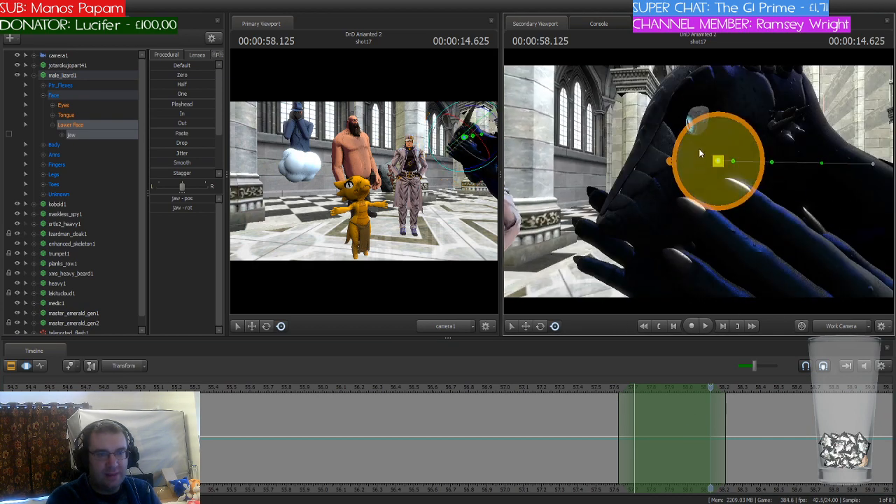
pyautogui.press('e')
pyautogui.moveTo(699, 148); pyautogui.dragTo(693, 175)
pyautogui.press('Escape')
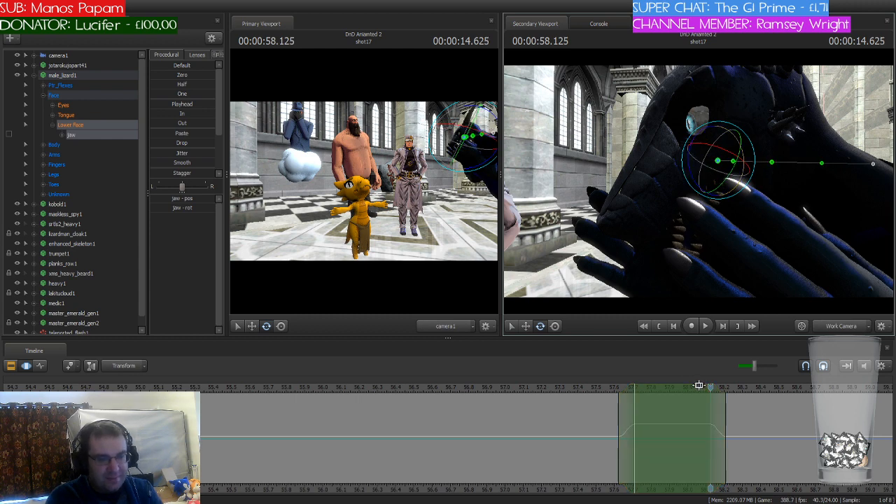
# Step: Select the time range starting at 58.333 seconds, paste the copied jaw flaps there and extend them to about 59.583 seconds
pyautogui.moveTo(706, 389); pyautogui.dragTo(751, 399)
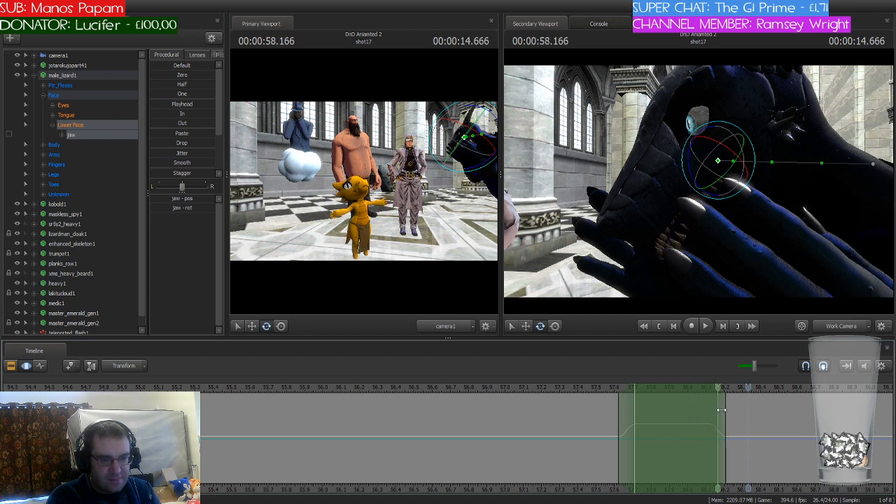
pyautogui.moveTo(634, 410); pyautogui.dragTo(620, 411)
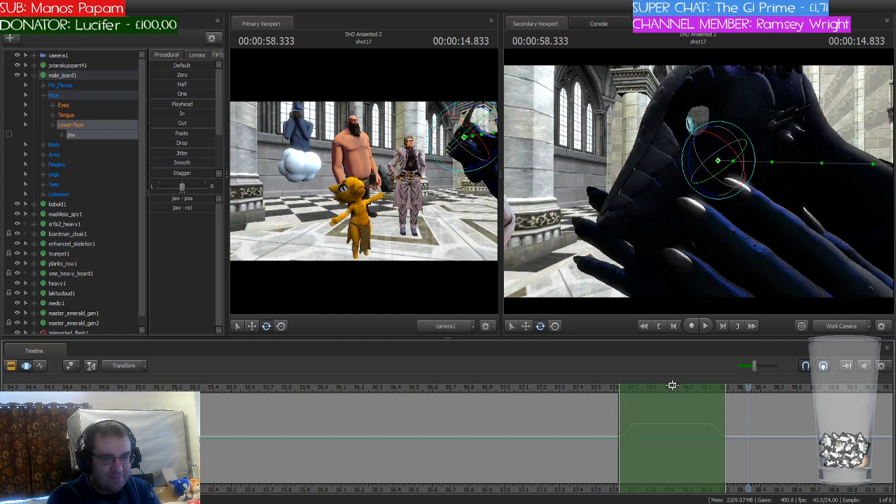
pyautogui.moveTo(661, 388); pyautogui.dragTo(787, 387)
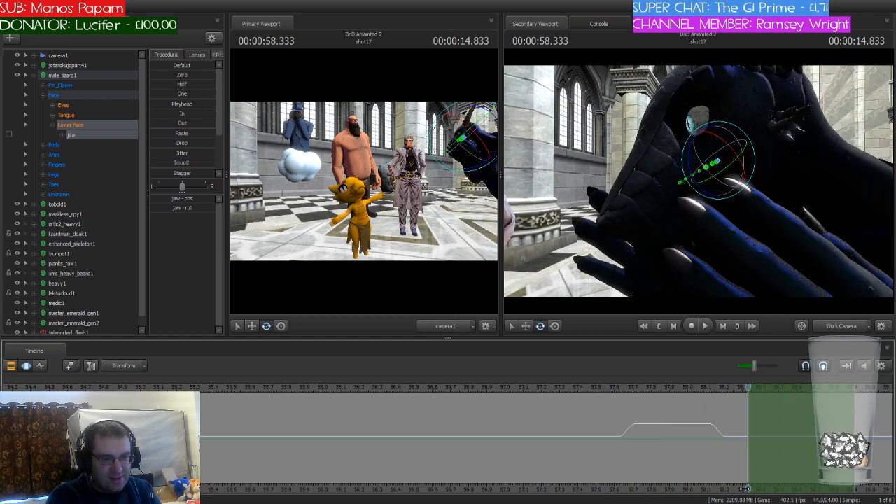
pyautogui.moveTo(745, 489); pyautogui.dragTo(479, 489, button='middle')
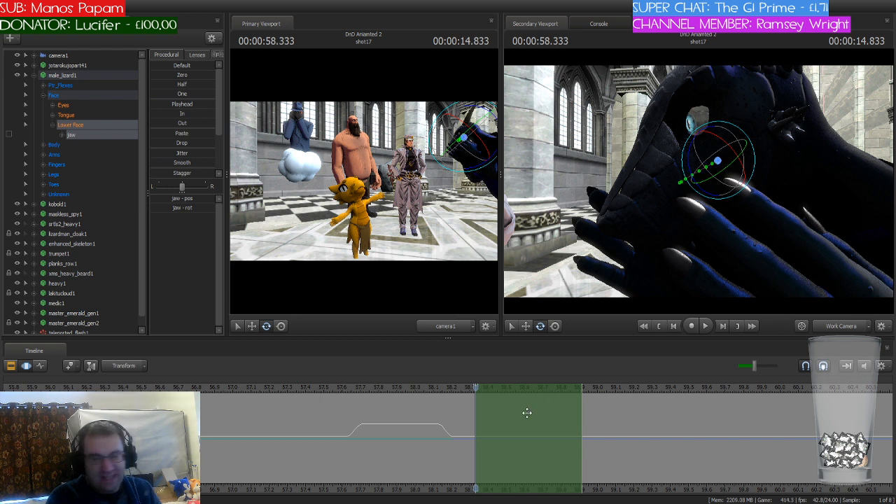
pyautogui.hotkey('ctrl', 'v')
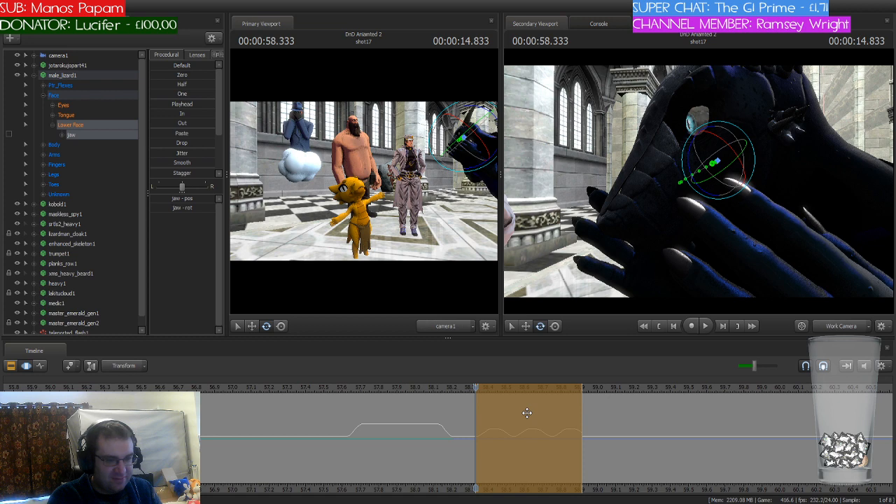
pyautogui.click(583, 405)
pyautogui.moveTo(583, 405); pyautogui.dragTo(701, 406)
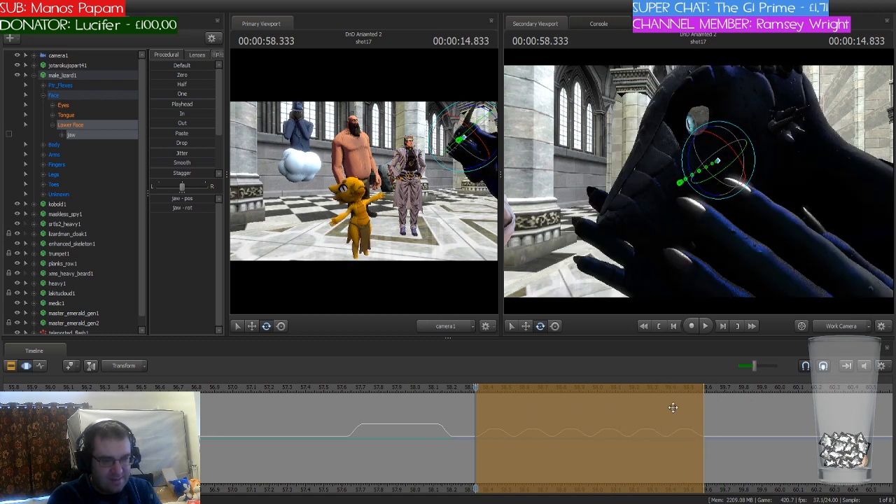
pyautogui.click(426, 434)
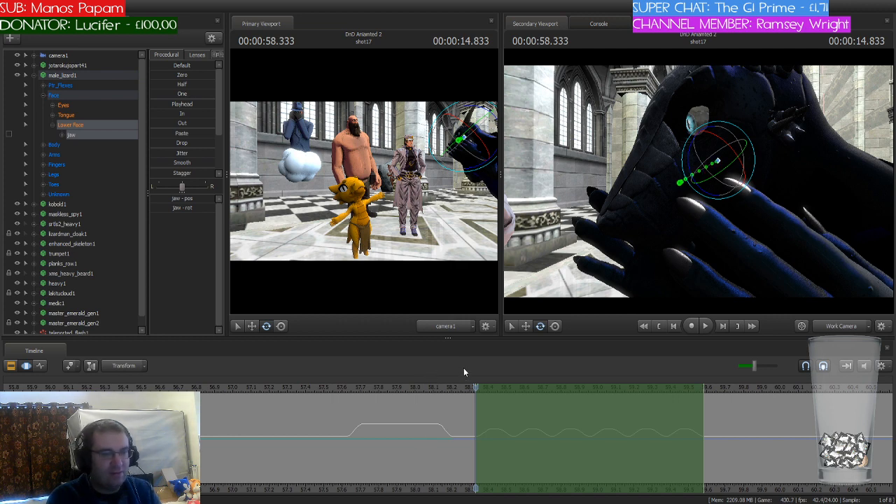
# Step: Move the playhead to 59.583 seconds and paste the lizard's jaw flaps from there to about 60.83 seconds
pyautogui.moveTo(475, 388); pyautogui.dragTo(709, 422)
pyautogui.moveTo(712, 387); pyautogui.dragTo(705, 387)
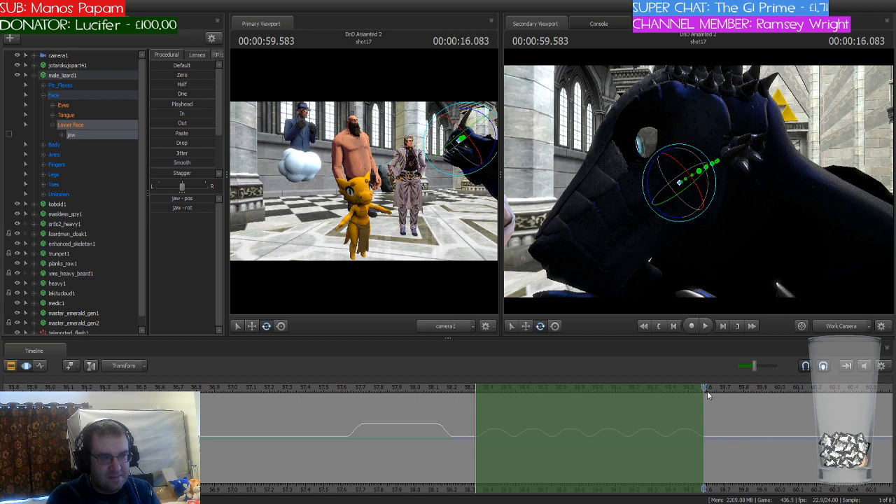
pyautogui.moveTo(690, 488); pyautogui.dragTo(568, 487)
pyautogui.moveTo(568, 488); pyautogui.dragTo(317, 463, button='middle')
pyautogui.scroll(-2, 332, 452)
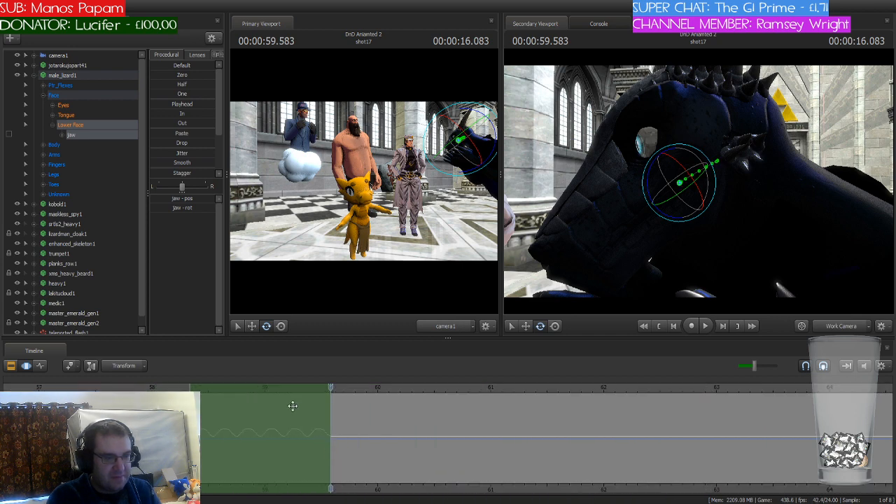
pyautogui.moveTo(261, 386); pyautogui.dragTo(403, 390)
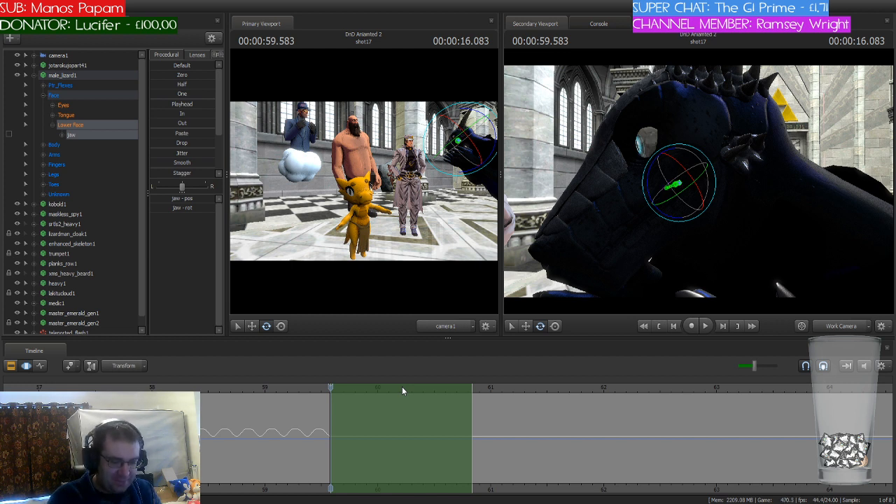
pyautogui.click(402, 386)
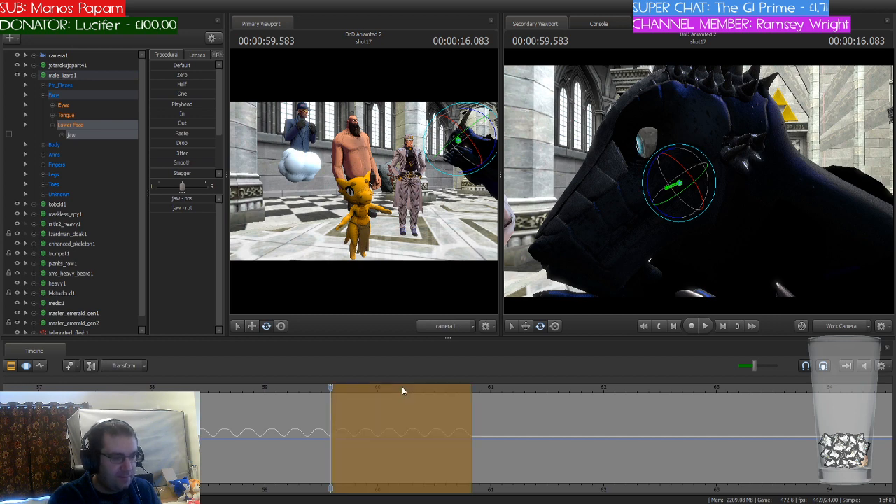
# Step: Paste another run of jaw flaps from about 60.83 seconds and end it at 61.458 seconds
pyautogui.moveTo(329, 387); pyautogui.dragTo(566, 387)
pyautogui.moveTo(471, 387); pyautogui.dragTo(547, 387)
pyautogui.moveTo(609, 424); pyautogui.dragTo(543, 425)
pyautogui.press('Return')
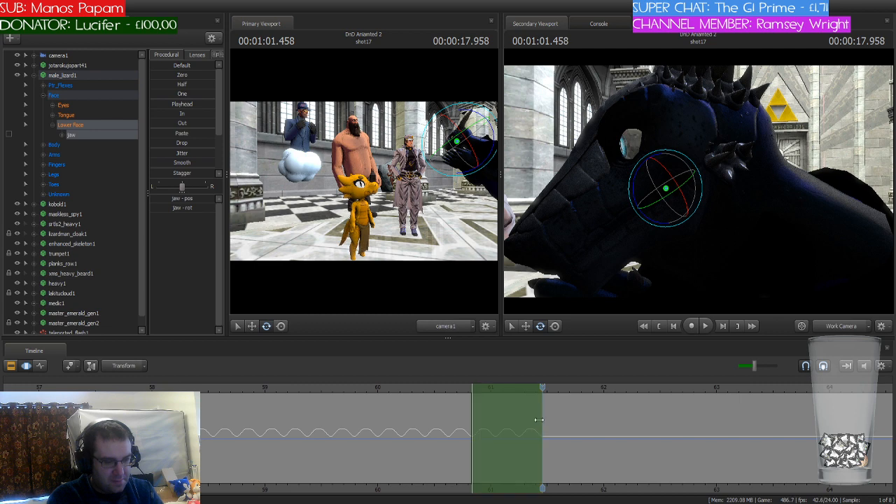
# Step: Step through the lizard's head movement to 62 seconds and start the time selection there with a short falloff before it
pyautogui.moveTo(543, 388); pyautogui.dragTo(623, 388)
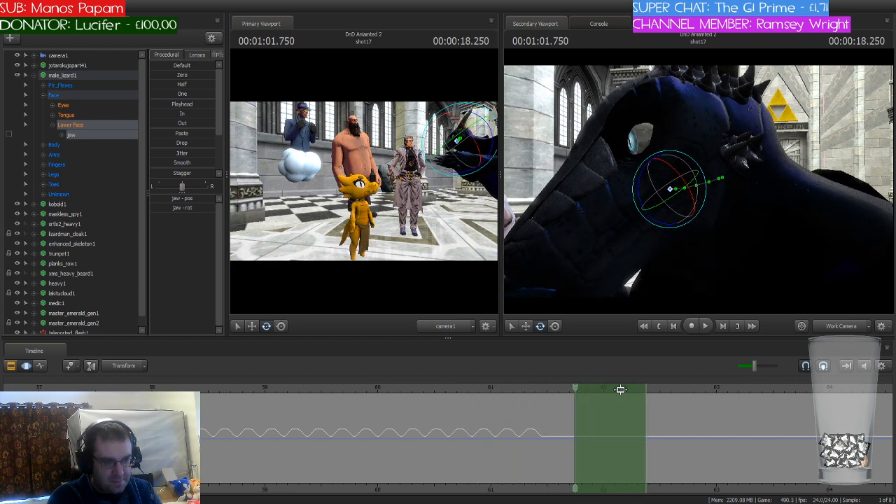
pyautogui.click(581, 402)
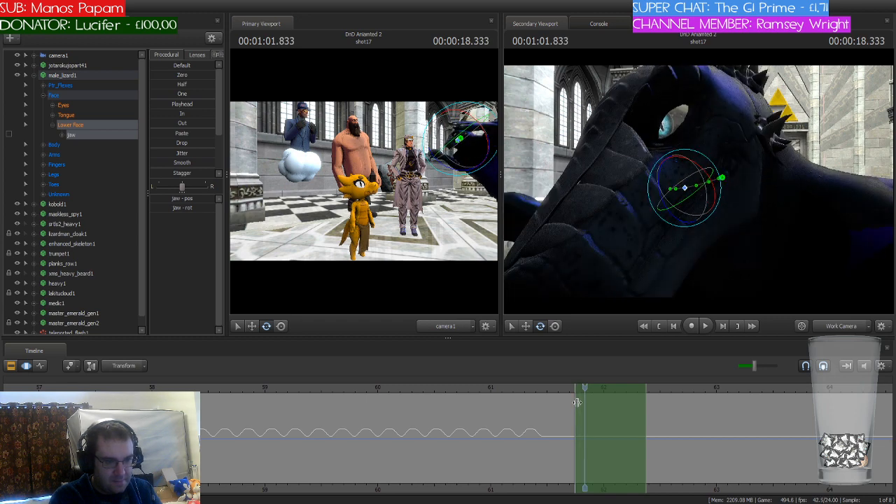
pyautogui.press('Right')
pyautogui.press('Right')
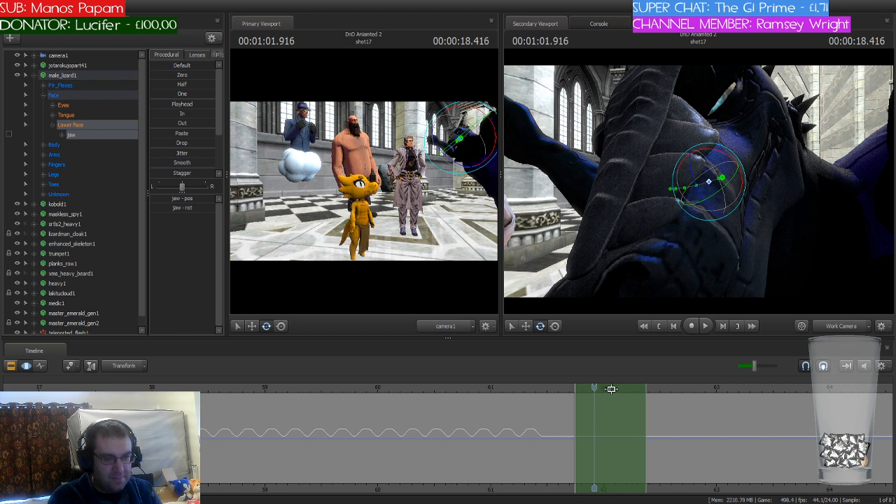
pyautogui.scroll(2, 620, 407)
pyautogui.press('Right')
pyautogui.press('Right')
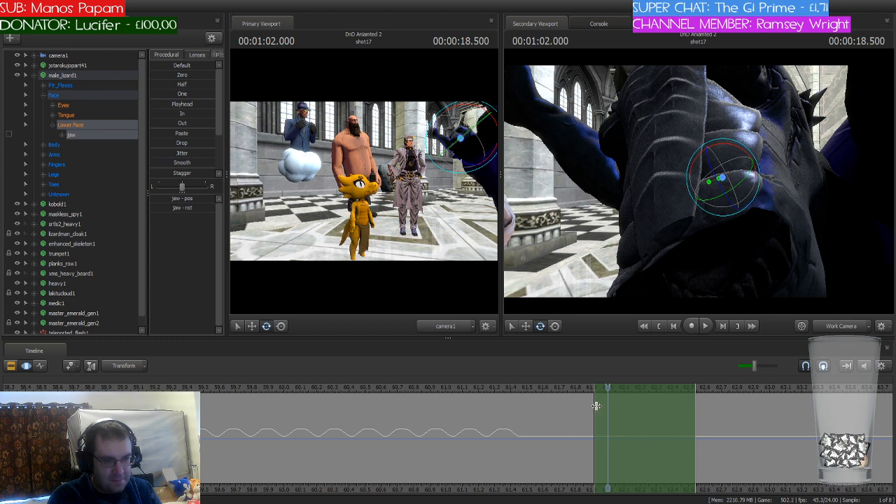
pyautogui.press('Left')
pyautogui.press('Right')
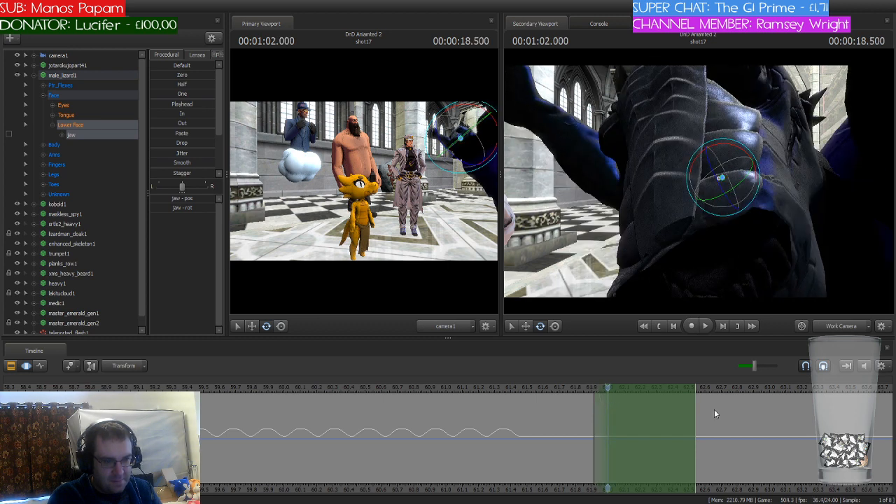
# Step: Shorten the time selection to about 62 to 62.125 seconds with short falloffs and rotate the lizard's jaw open for it
pyautogui.scroll(1, 627, 393)
pyautogui.moveTo(728, 412); pyautogui.dragTo(638, 416)
pyautogui.scroll(2, 624, 418)
pyautogui.scroll(-2, 624, 418)
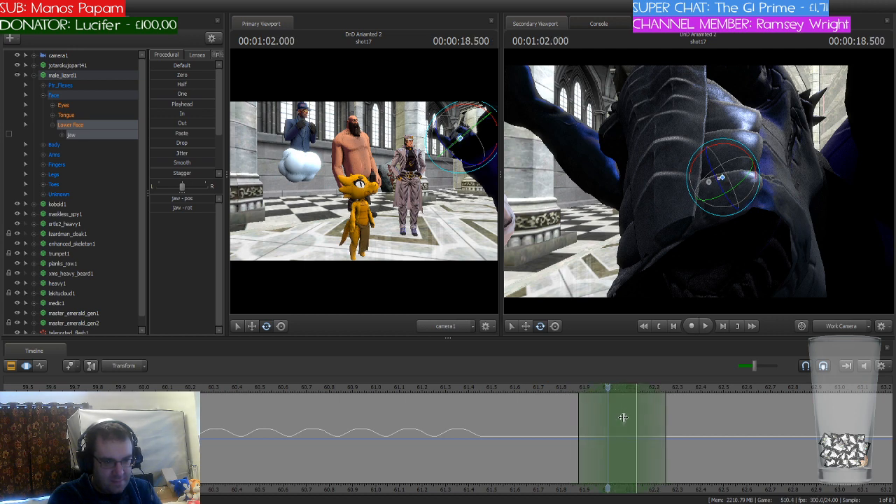
pyautogui.scroll(-2, 624, 418)
pyautogui.scroll(2, 624, 418)
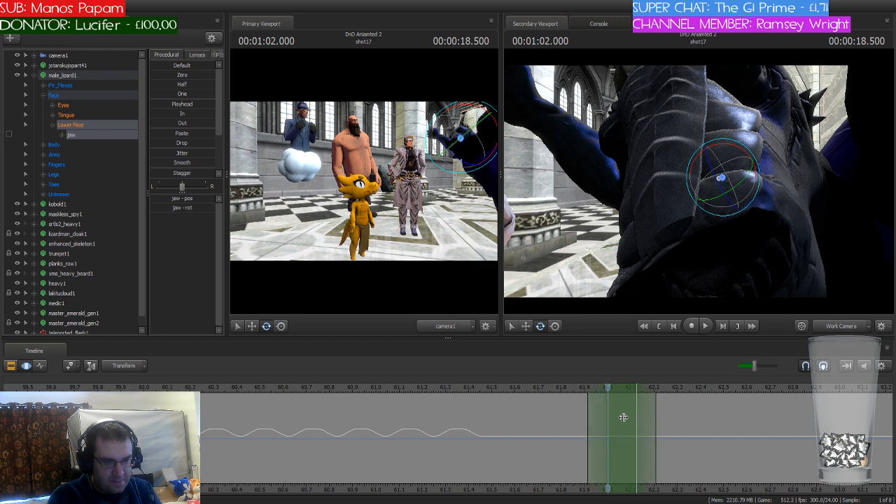
pyautogui.moveTo(811, 249); pyautogui.dragTo(699, 184)
pyautogui.moveTo(670, 217); pyautogui.dragTo(703, 223)
# Step: Select the time range from about 62.375 to 62.83 seconds and rotate the lizard's jaw open for it
pyautogui.moveTo(607, 388); pyautogui.dragTo(820, 389)
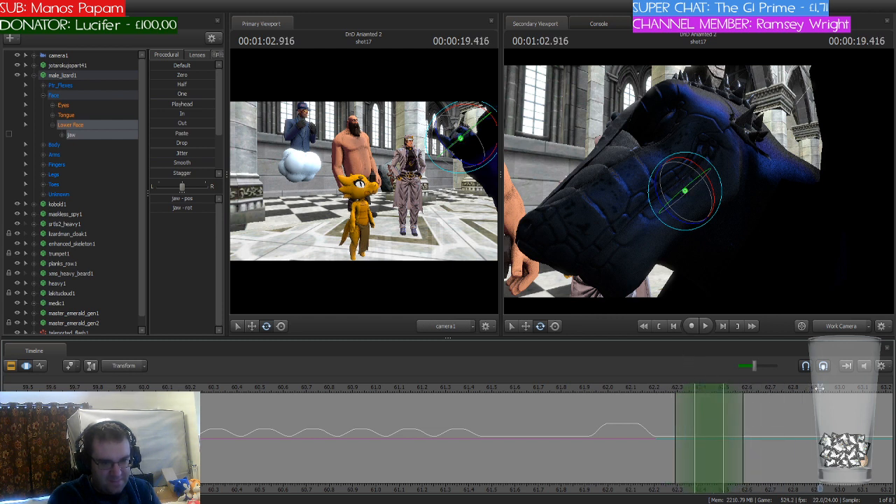
pyautogui.moveTo(737, 410); pyautogui.dragTo(802, 413)
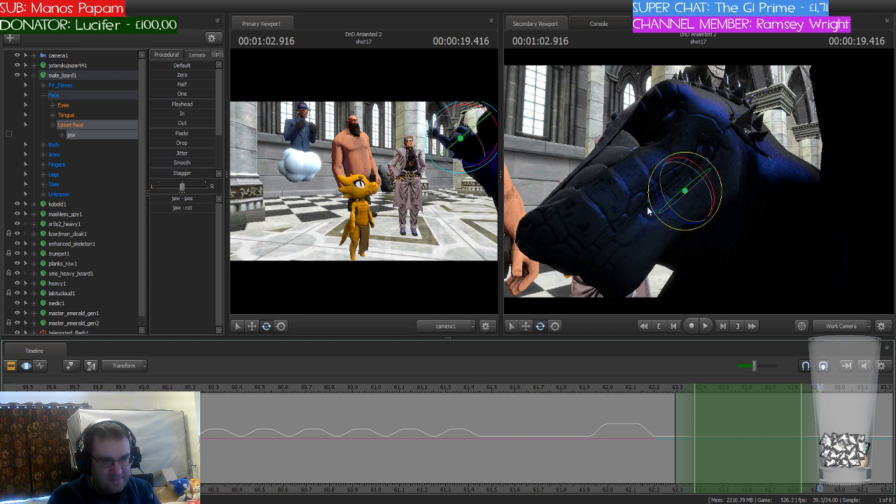
pyautogui.moveTo(659, 200); pyautogui.dragTo(670, 221)
# Step: Play the shot from about 57.6 seconds to check the lizard's jaw movement against the dialogue
pyautogui.scroll(-7, 652, 386)
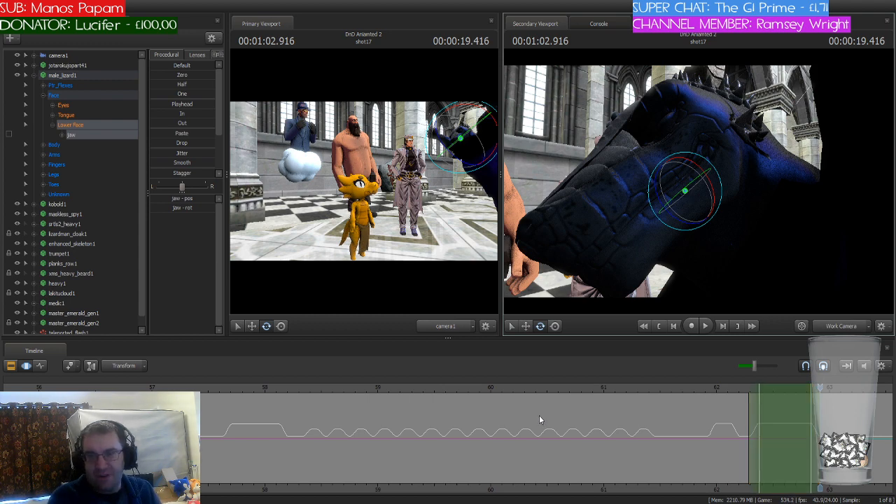
pyautogui.click(218, 386)
pyautogui.press('space')
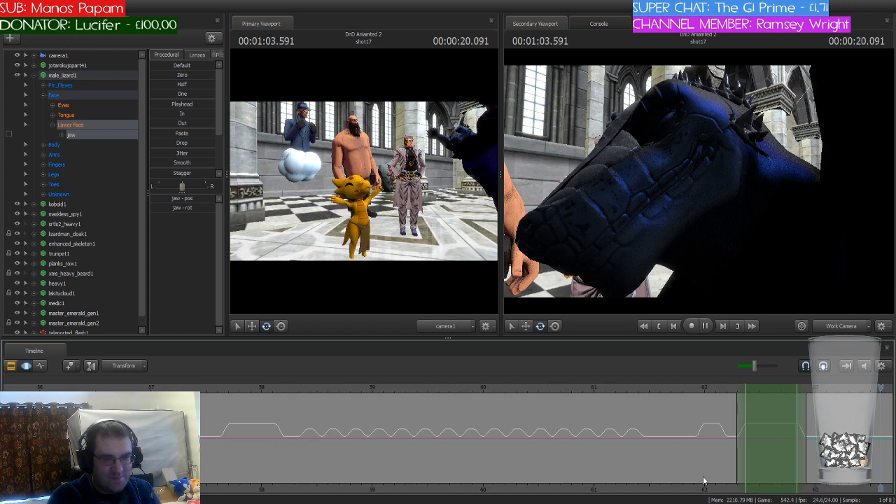
pyautogui.scroll(-3, 551, 456)
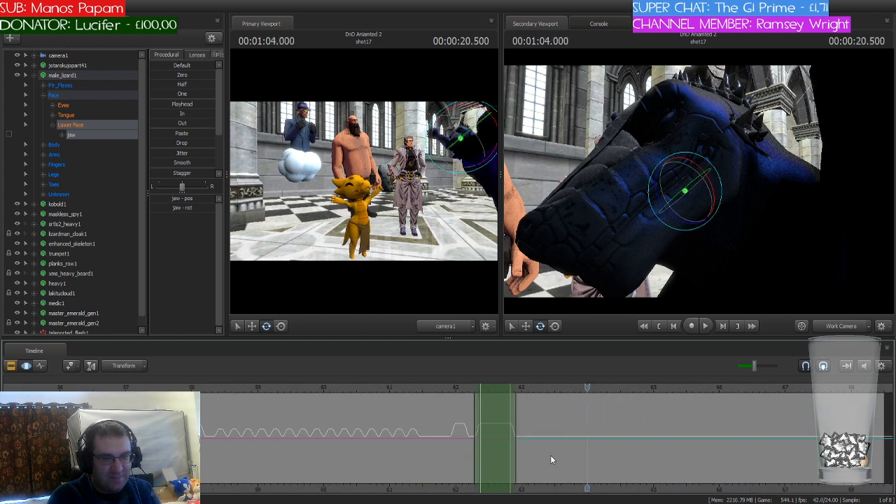
pyautogui.press('space')
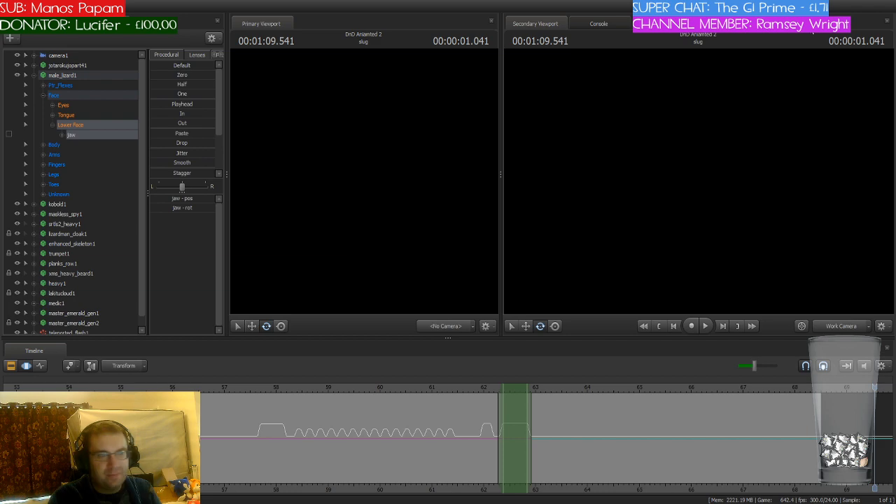
# Step: Scrub the shot back to 52.75 seconds, in the gap between the lizard's jaw flaps
pyautogui.click(477, 383)
pyautogui.moveTo(477, 384); pyautogui.dragTo(170, 388)
pyautogui.scroll(-5, 216, 434)
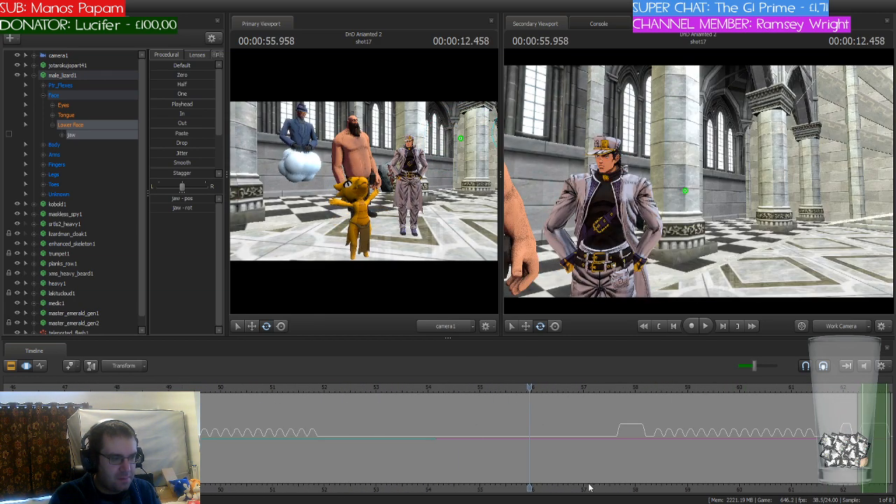
pyautogui.scroll(-2, 217, 434)
pyautogui.moveTo(190, 387); pyautogui.dragTo(468, 391)
pyautogui.scroll(5, 468, 391)
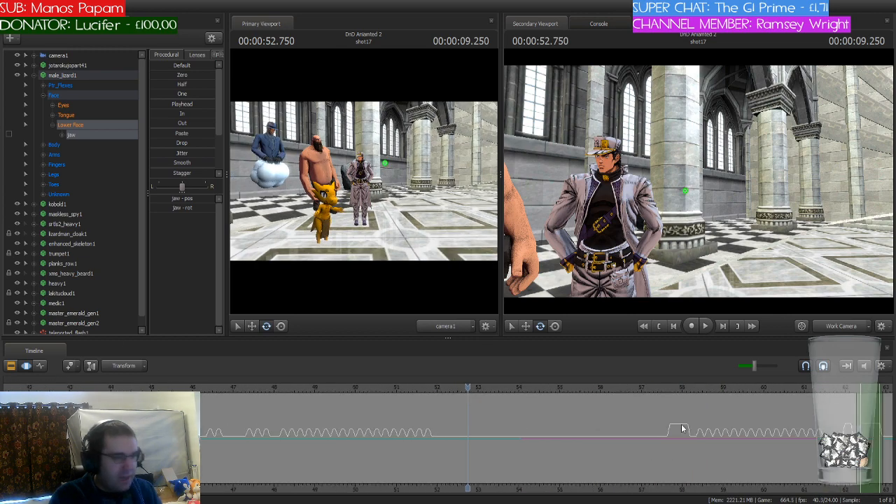
# Step: Set the playhead to 52.625 seconds and select a one-frame time range there with a short falloff on each side
pyautogui.scroll(-2, 782, 385)
pyautogui.moveTo(781, 385); pyautogui.dragTo(479, 399)
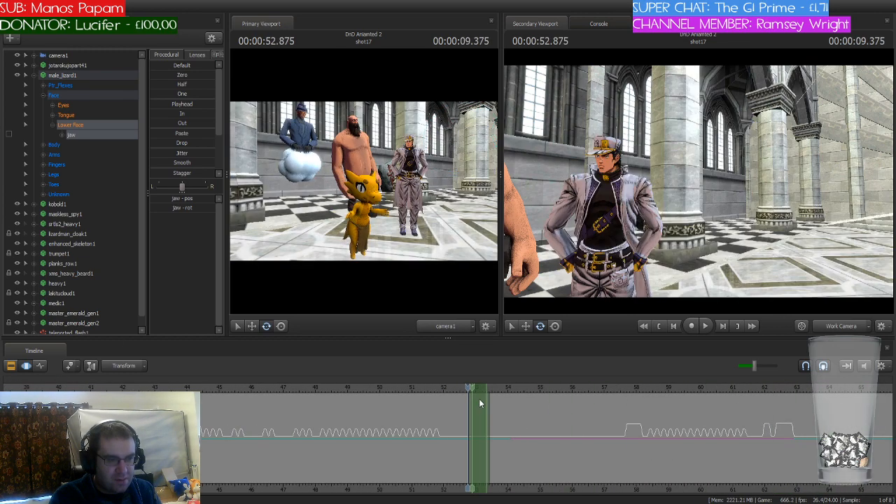
pyautogui.scroll(4, 479, 399)
pyautogui.scroll(2, 570, 410)
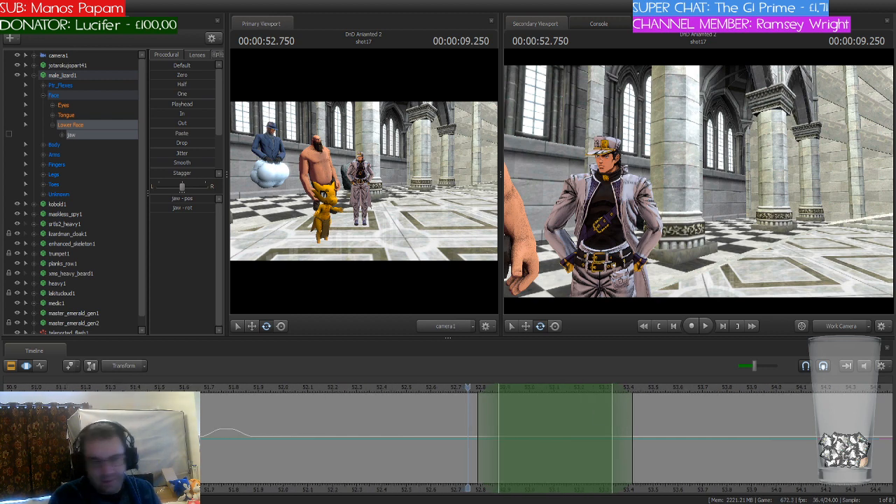
pyautogui.moveTo(624, 419); pyautogui.dragTo(521, 421)
pyautogui.scroll(3, 521, 422)
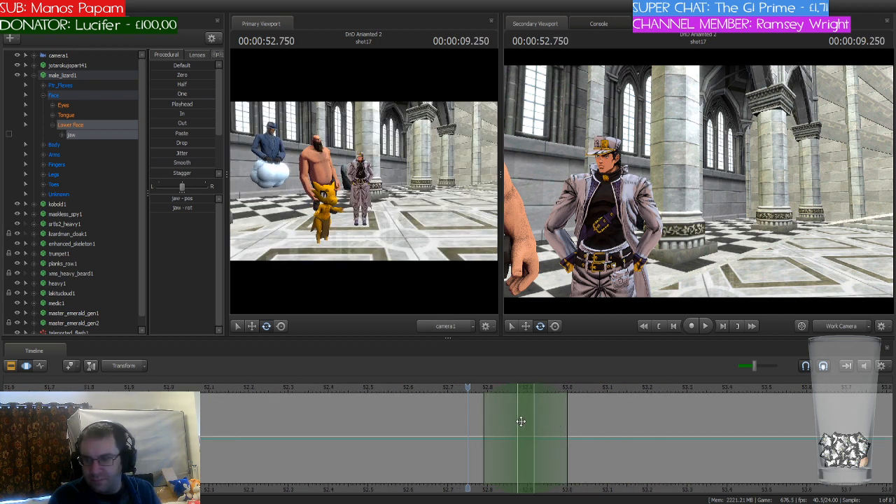
pyautogui.moveTo(526, 385); pyautogui.dragTo(385, 390)
pyautogui.moveTo(515, 388); pyautogui.dragTo(419, 400)
# Step: Bring the work camera to the kobold's face and rotate the kobold1 JawLower bone open for the selected time range
pyautogui.moveTo(769, 244); pyautogui.dragTo(686, 196)
pyautogui.click(25, 75)
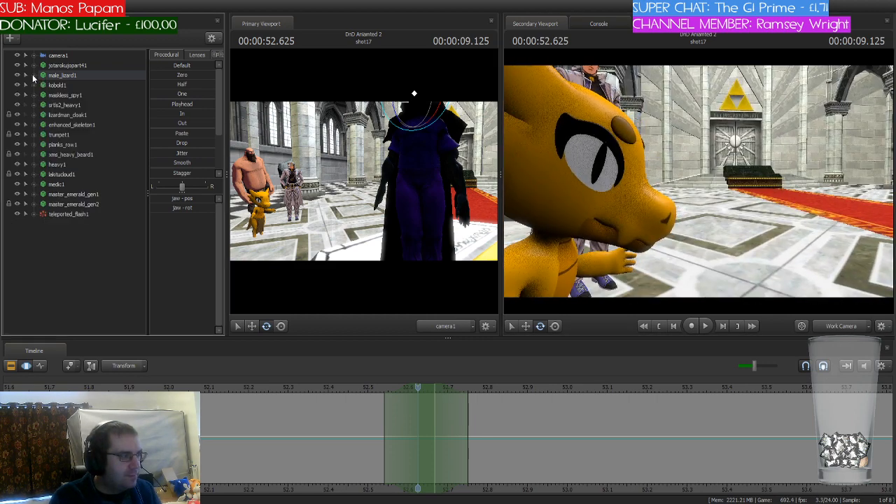
pyautogui.click(26, 85)
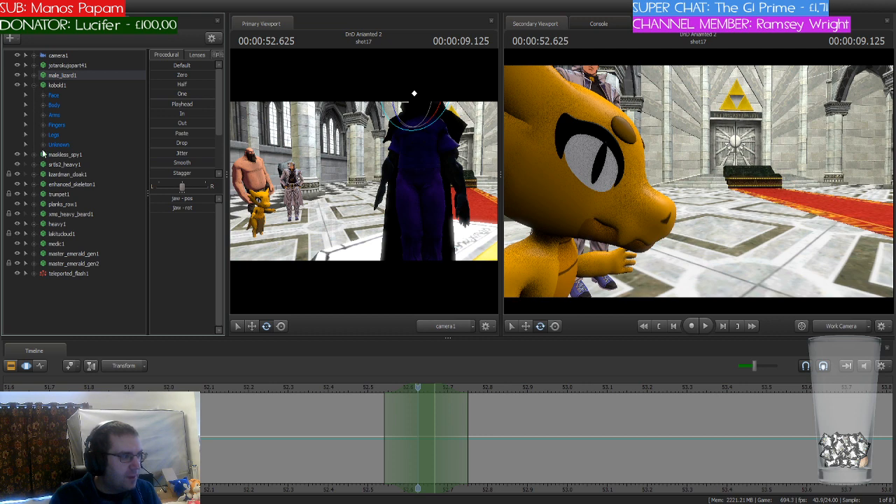
pyautogui.click(43, 145)
pyautogui.scroll(-5, 106, 184)
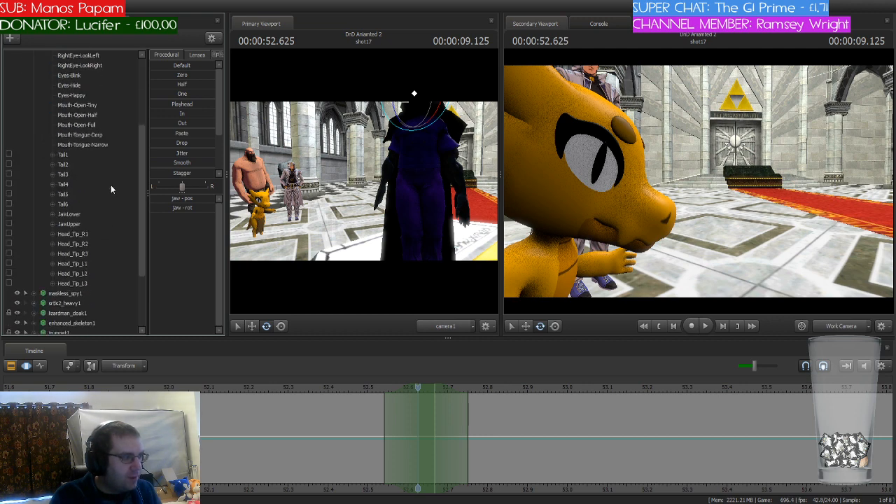
pyautogui.click(79, 214)
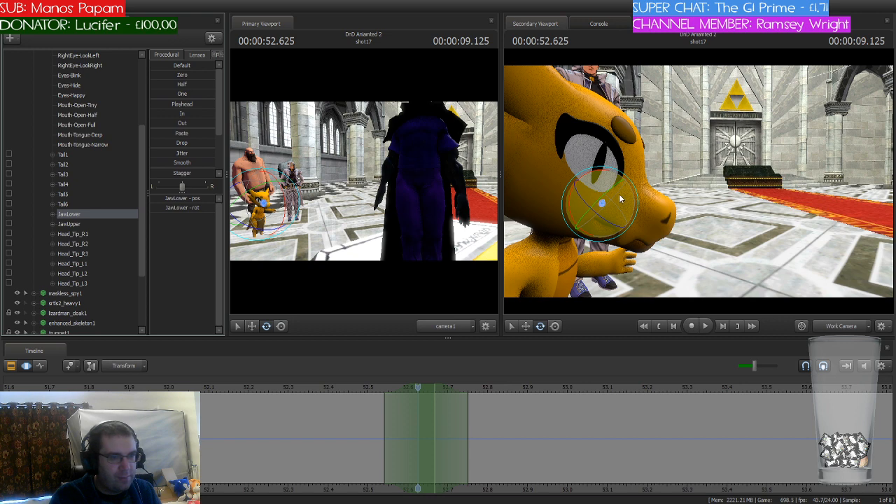
pyautogui.moveTo(608, 176); pyautogui.dragTo(612, 190)
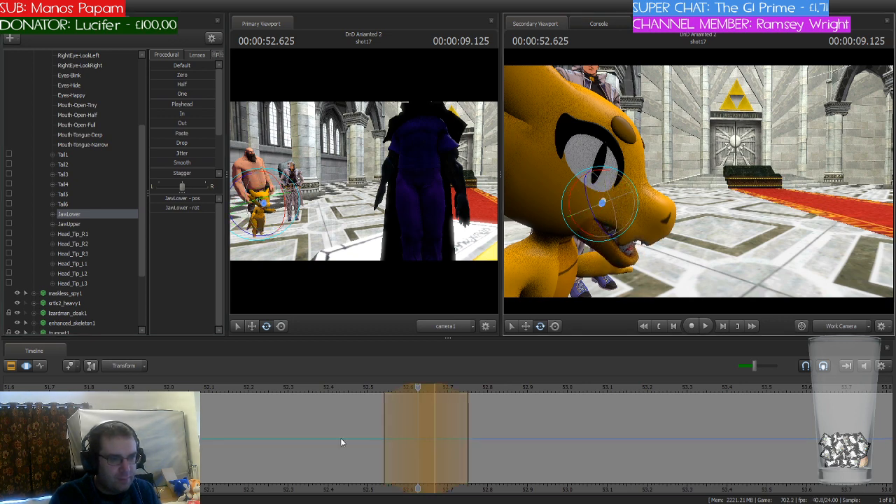
# Step: Move the one-frame time selection to about 53.1 seconds and rotate the kobold1 JawLower bone open there
pyautogui.moveTo(420, 388); pyautogui.dragTo(565, 386)
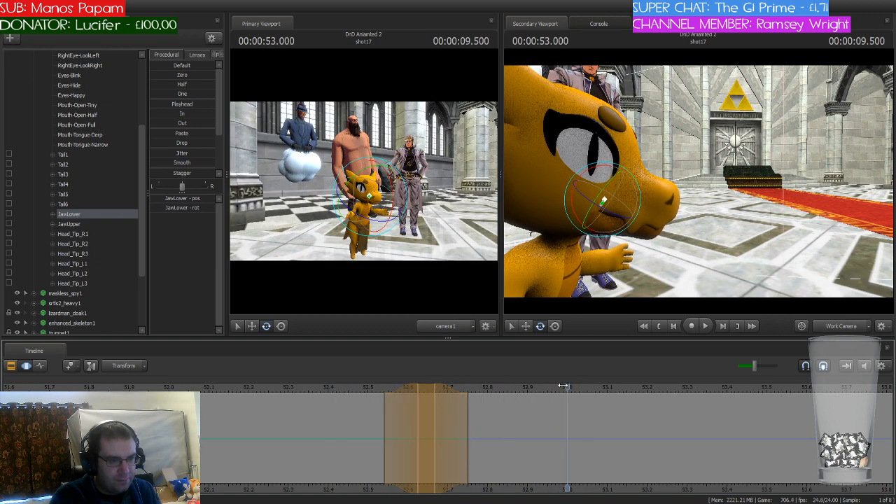
pyautogui.press('Return')
pyautogui.moveTo(424, 384); pyautogui.dragTo(608, 373)
pyautogui.moveTo(609, 165); pyautogui.dragTo(612, 178)
# Step: Scrub to 53.416 seconds, move the time selection to about 53.5 seconds and rotate the kobold's lower jaw for that range
pyautogui.moveTo(568, 387); pyautogui.dragTo(728, 394)
pyautogui.click(765, 465)
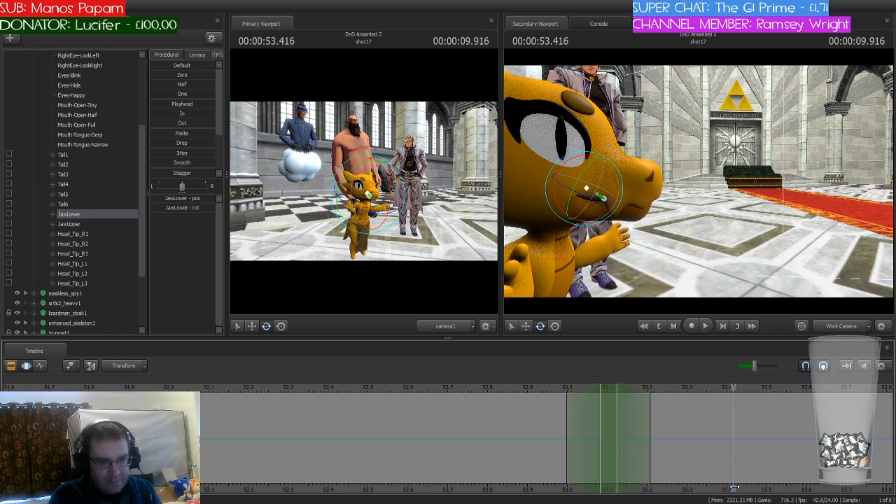
pyautogui.moveTo(736, 486); pyautogui.dragTo(391, 438, button='middle')
pyautogui.moveTo(269, 387); pyautogui.dragTo(424, 387)
pyautogui.moveTo(585, 183); pyautogui.dragTo(591, 163)
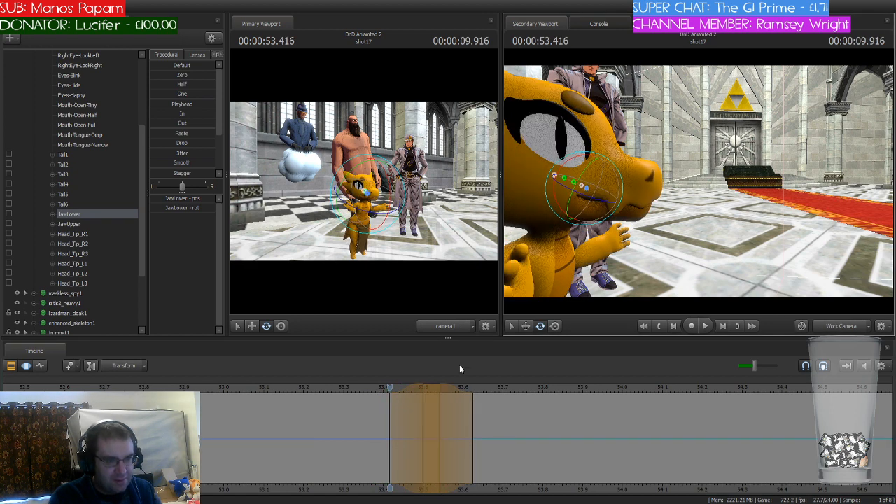
# Step: Move the time selection to 54.375 seconds and rotate the kobold's lower jaw open there
pyautogui.moveTo(396, 395); pyautogui.dragTo(754, 383)
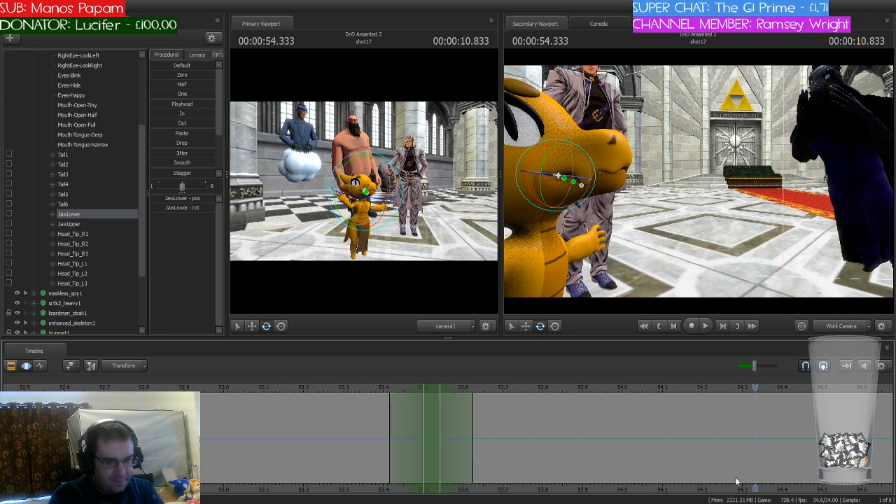
pyautogui.moveTo(738, 479); pyautogui.dragTo(623, 472, button='middle')
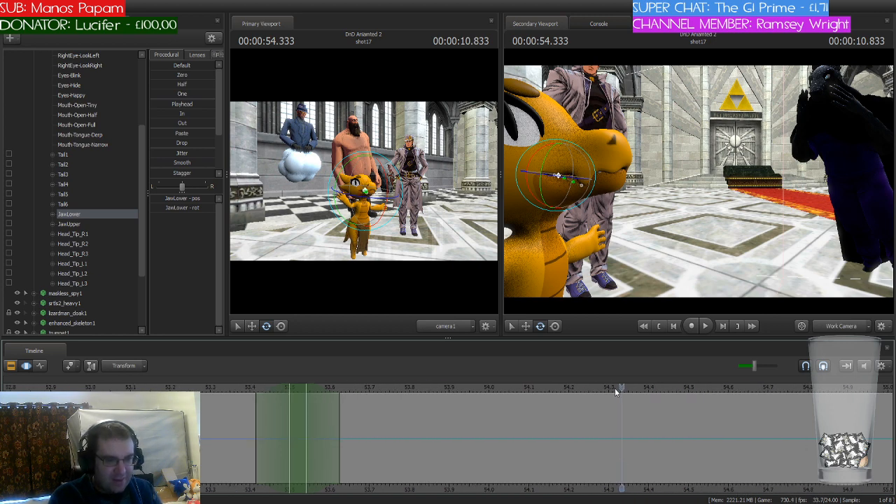
pyautogui.moveTo(617, 388); pyautogui.dragTo(608, 387)
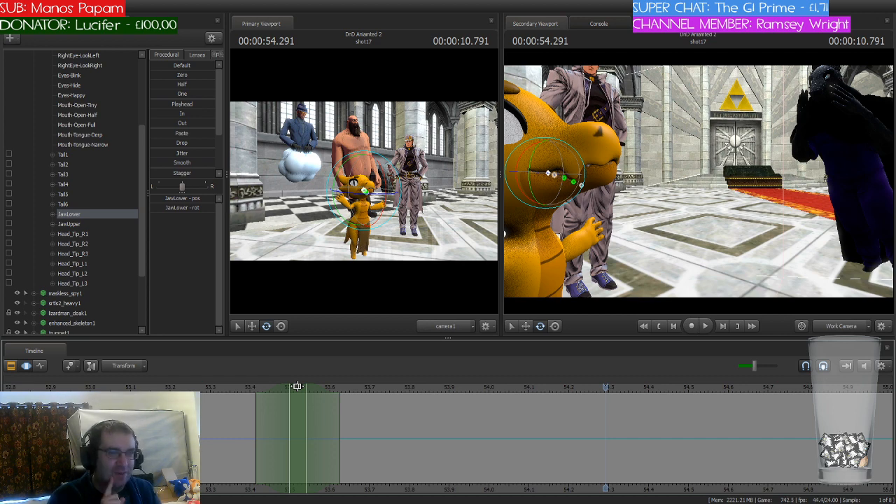
pyautogui.moveTo(297, 387); pyautogui.dragTo(638, 387)
pyautogui.moveTo(551, 151); pyautogui.dragTo(564, 154)
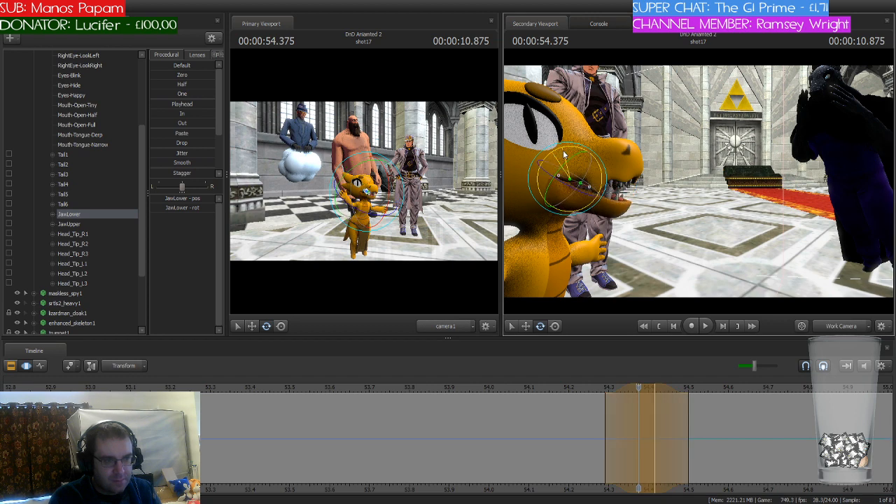
# Step: Move the playhead and time selection to 54.791 seconds and rotate the kobold's lower jaw open there
pyautogui.click(620, 401)
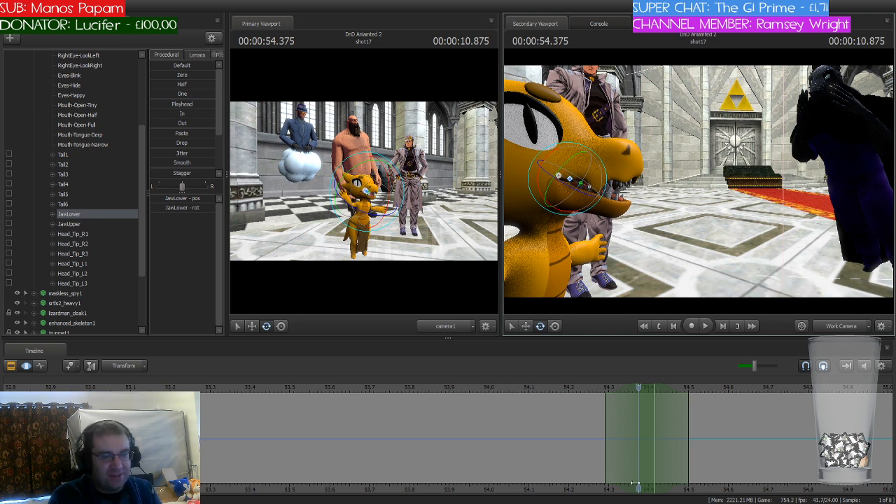
pyautogui.moveTo(634, 482); pyautogui.dragTo(421, 416, button='middle')
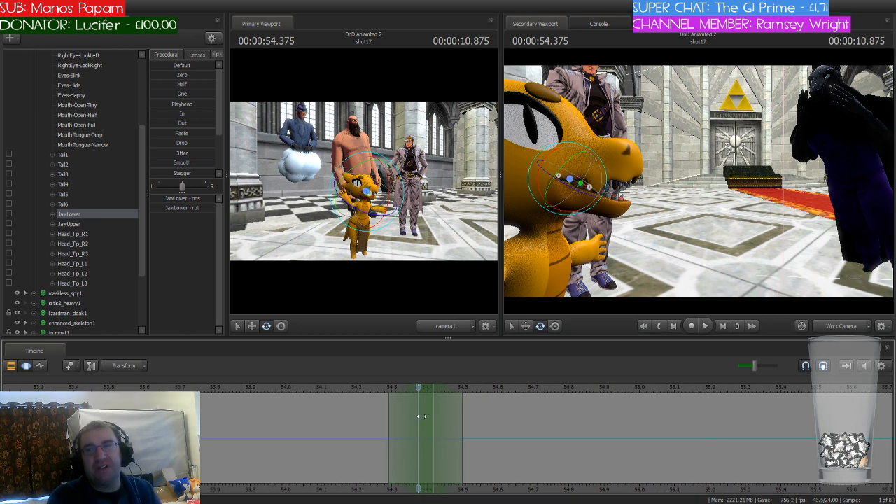
pyautogui.scroll(-1, 421, 417)
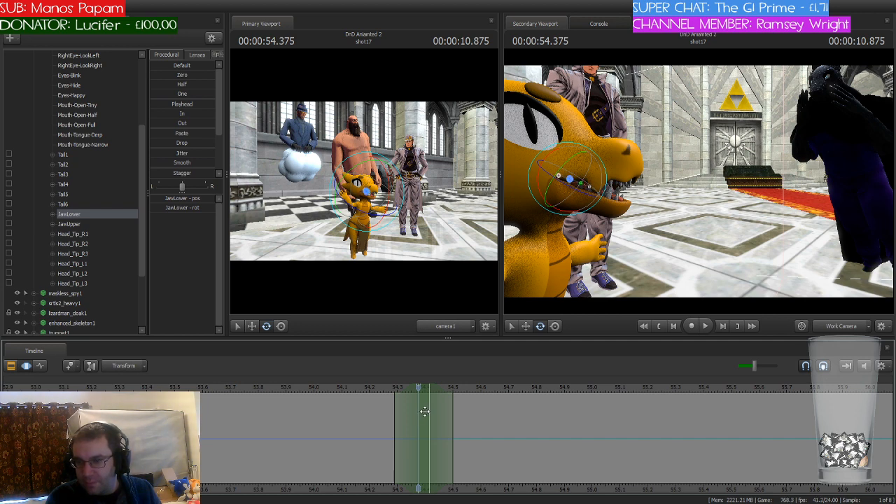
pyautogui.moveTo(419, 387); pyautogui.dragTo(535, 390)
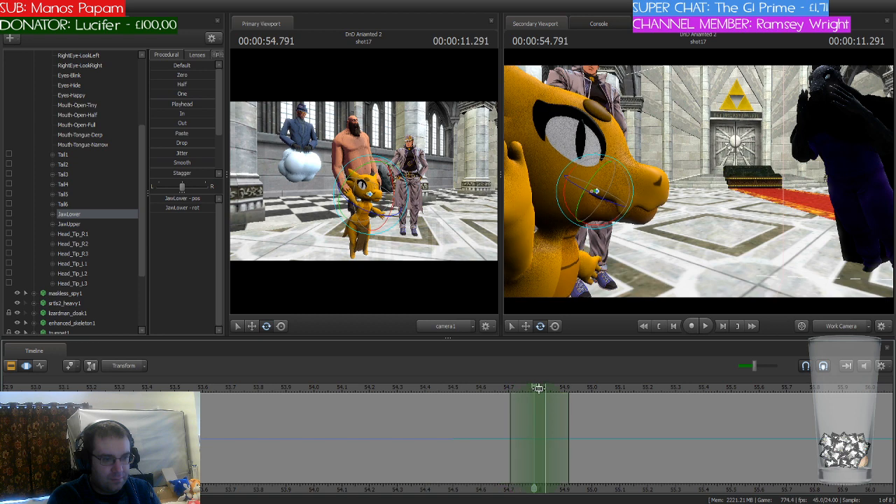
pyautogui.moveTo(608, 223); pyautogui.dragTo(587, 224)
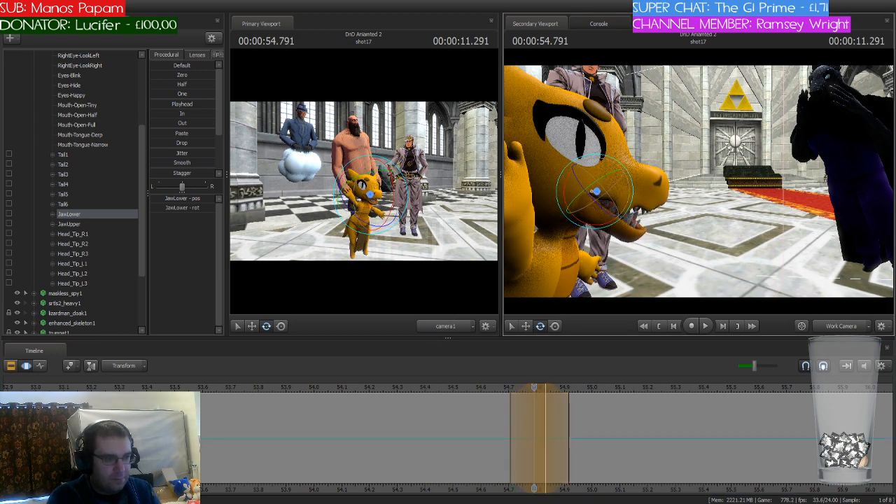
# Step: Play the shot and replay it from about 52.5 seconds to check the kobold's jaw movement against the dialogue
pyautogui.press('space')
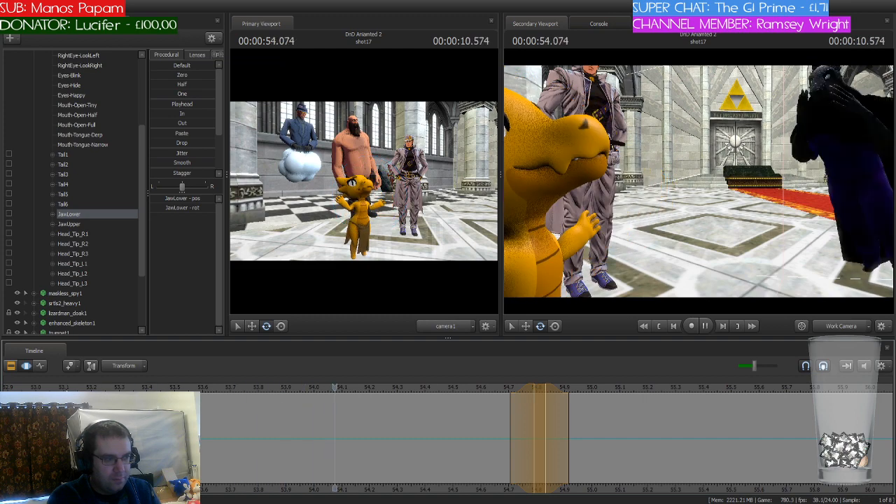
pyautogui.press('space')
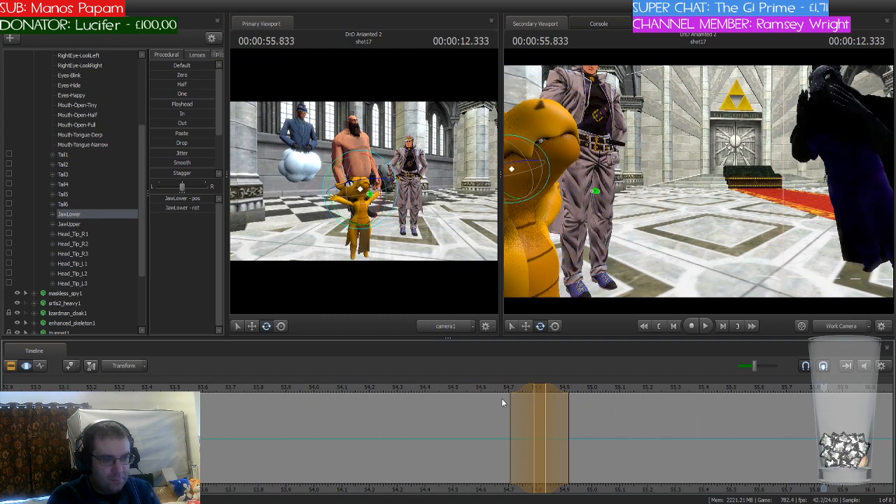
pyautogui.scroll(-4, 658, 401)
pyautogui.click(256, 388)
pyautogui.press('space')
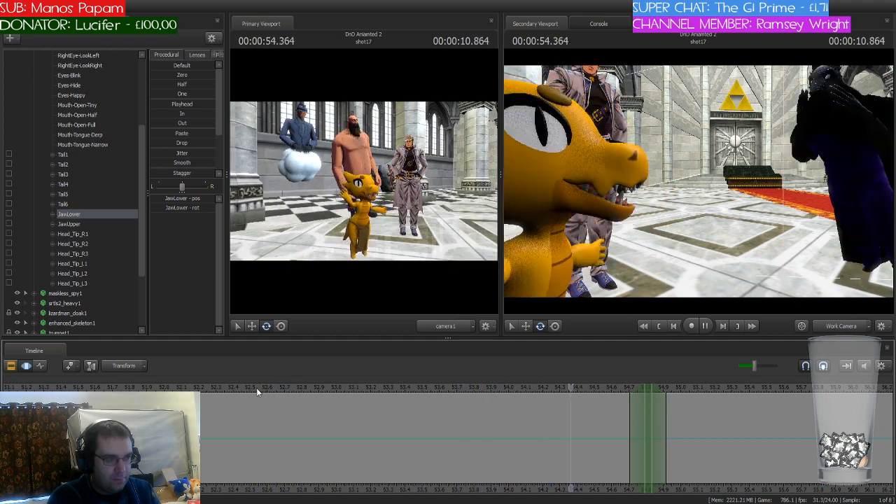
pyautogui.press('space')
# Step: Rotate the kobold's lower jaw open at 55.208 seconds and extend the held time selection to about 55.7 seconds
pyautogui.moveTo(796, 390); pyautogui.dragTo(701, 388)
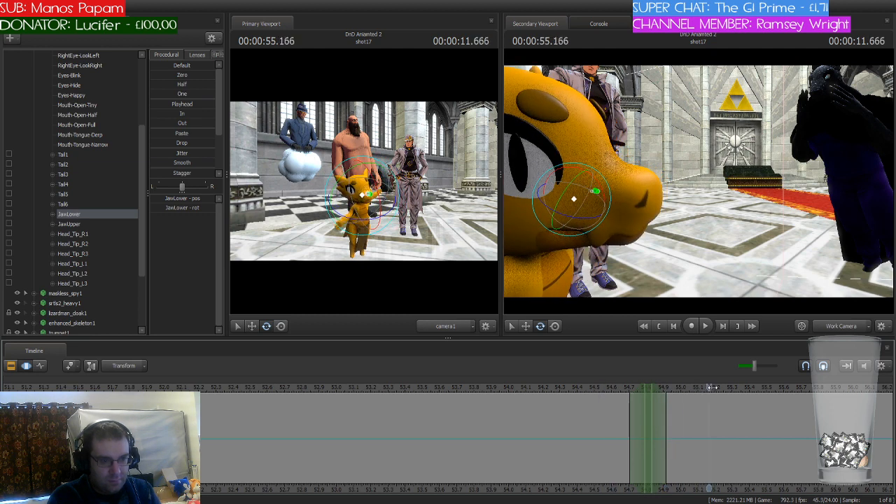
pyautogui.moveTo(646, 386); pyautogui.dragTo(718, 388)
pyautogui.moveTo(597, 181); pyautogui.dragTo(602, 196)
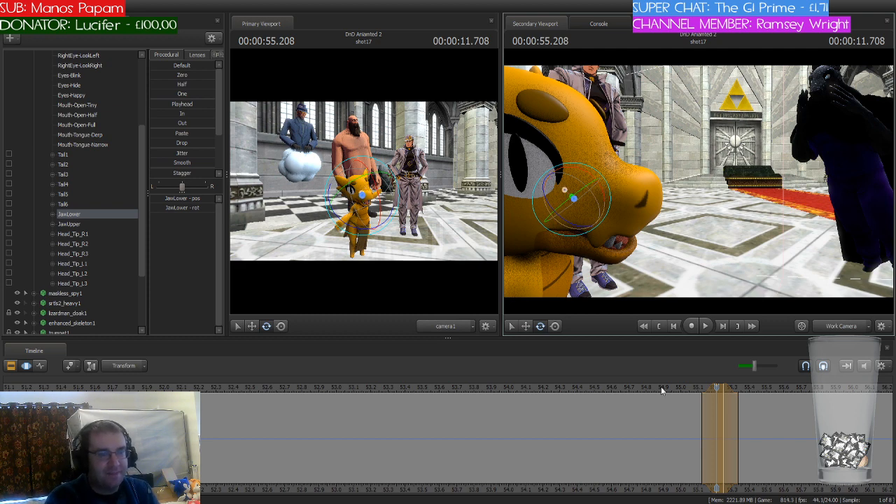
pyautogui.moveTo(716, 387); pyautogui.dragTo(807, 406)
# Step: Play the shot from about 52.6 seconds to check the kobold's held open jaw against the dialogue
pyautogui.moveTo(716, 395); pyautogui.dragTo(263, 400)
pyautogui.press('space')
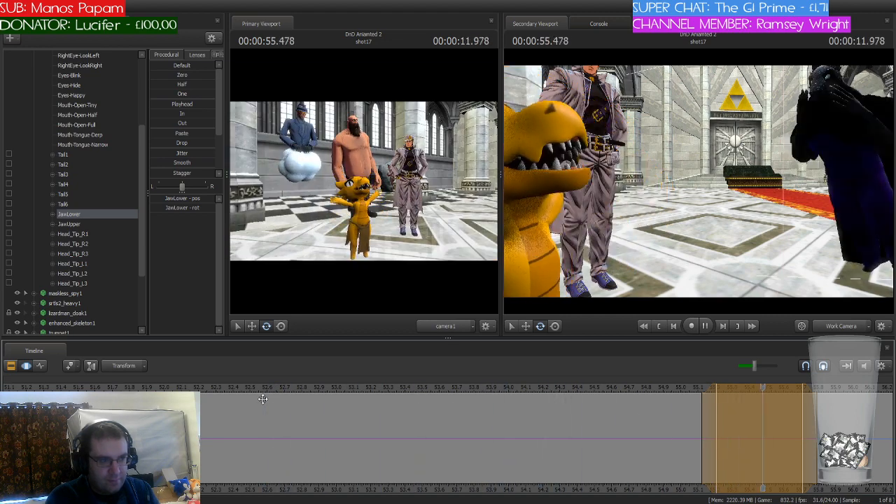
pyautogui.press('space')
# Step: Set the playhead and a one-frame time selection to 55.875 seconds and rotate the kobold's lower jaw open there
pyautogui.click(819, 491)
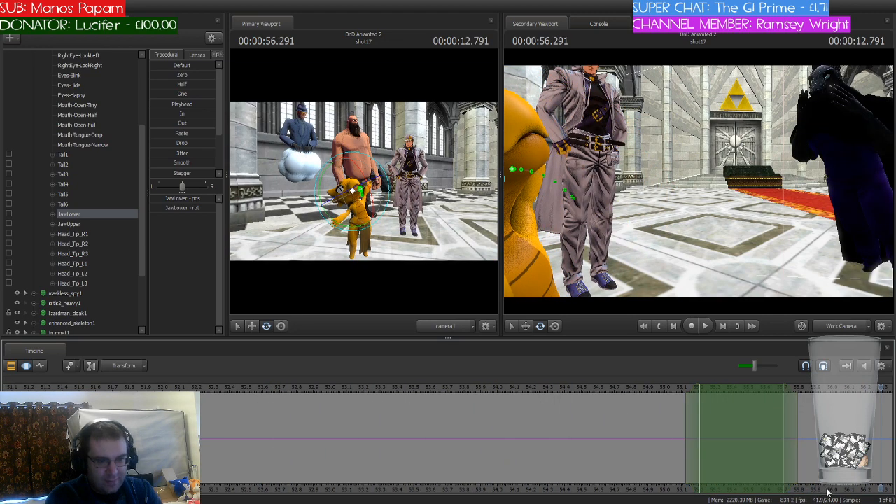
pyautogui.moveTo(826, 491); pyautogui.dragTo(564, 464, button='middle')
pyautogui.moveTo(521, 414); pyautogui.dragTo(542, 390)
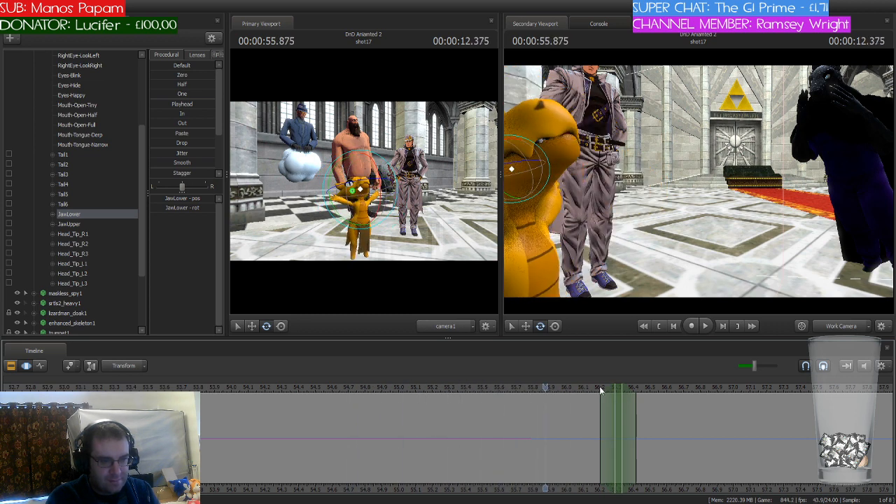
pyautogui.moveTo(617, 388); pyautogui.dragTo(545, 404)
pyautogui.moveTo(515, 142); pyautogui.dragTo(522, 145)
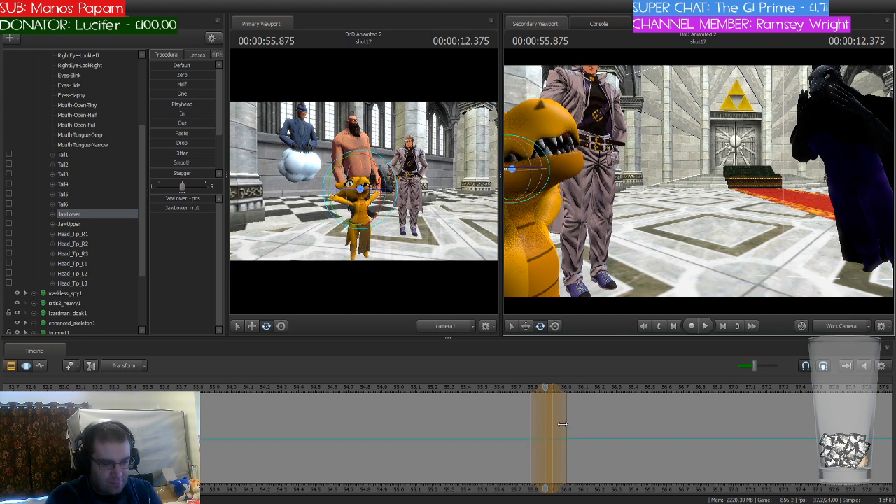
# Step: Move the time selection to 56.166 seconds, bring the work camera to the kobold's mouth and rotate its lower jaw open
pyautogui.moveTo(546, 399); pyautogui.dragTo(594, 409)
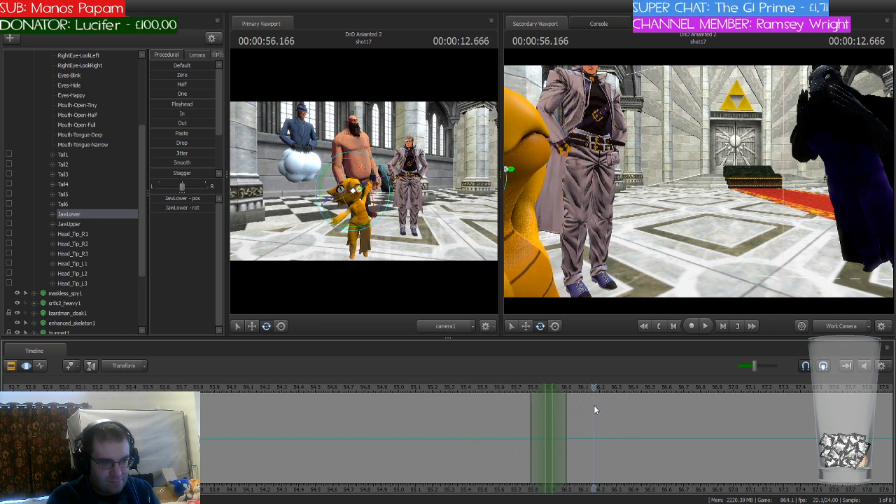
pyautogui.moveTo(548, 391); pyautogui.dragTo(596, 394)
pyautogui.moveTo(685, 176)
pyautogui.mouseDown()
pyautogui.moveTo(651, 168)
pyautogui.moveTo(678, 200)
pyautogui.moveTo(645, 176)
pyautogui.moveTo(698, 182)
pyautogui.mouseUp()
pyautogui.press('s')
pyautogui.press('s')
pyautogui.press('d')
pyautogui.press('w')
pyautogui.press('a')
pyautogui.press('d')
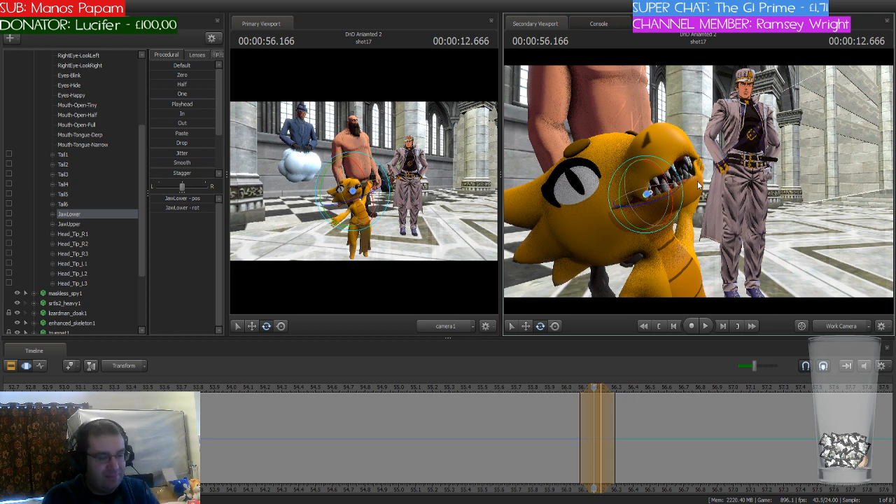
pyautogui.moveTo(698, 182); pyautogui.dragTo(697, 183)
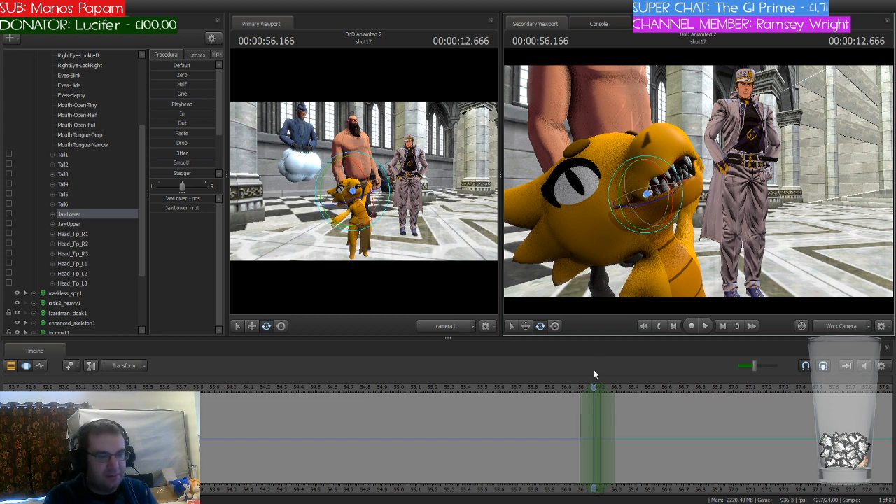
# Step: Rotate the kobold's lower jaw open at 56.583 seconds and again at 57.041 seconds, moving the time selection to each point
pyautogui.moveTo(593, 385); pyautogui.dragTo(664, 386)
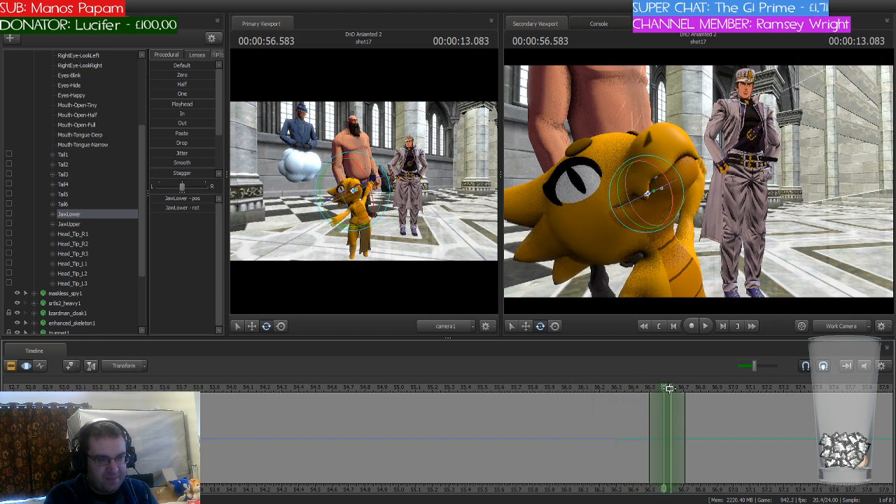
pyautogui.moveTo(658, 166); pyautogui.dragTo(683, 223)
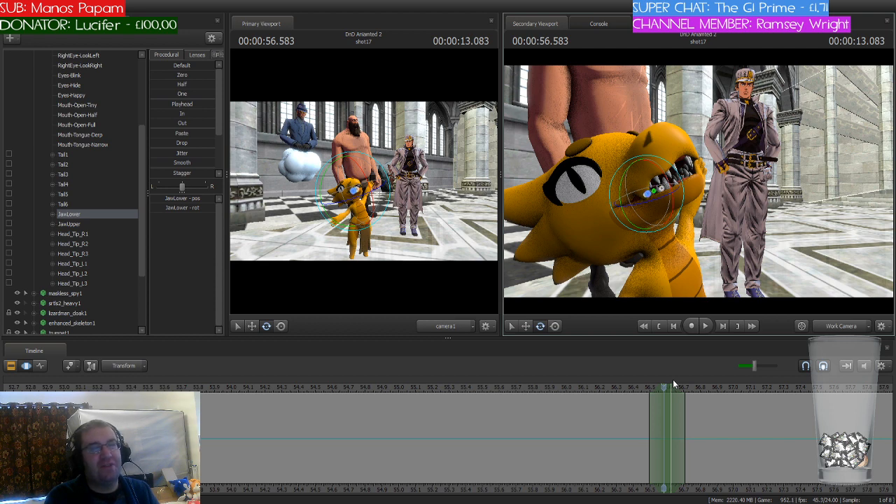
pyautogui.scroll(5, 668, 409)
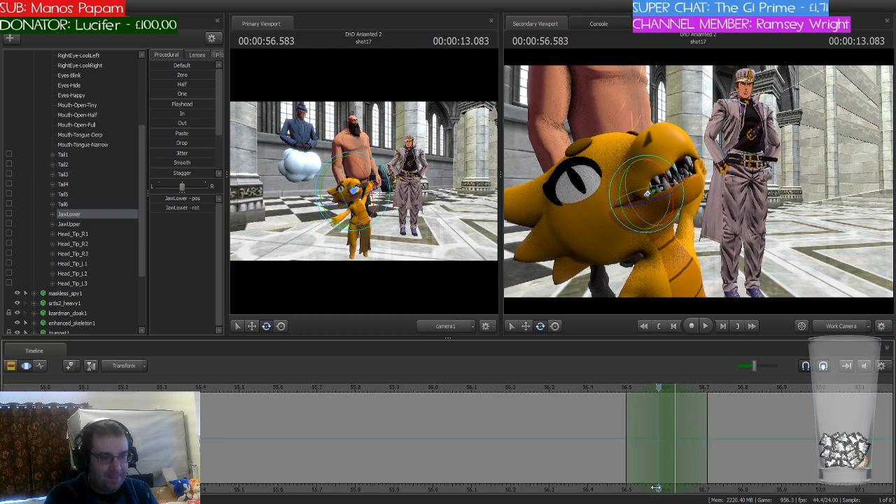
pyautogui.moveTo(661, 488); pyautogui.dragTo(530, 410, button='middle')
pyautogui.moveTo(534, 387); pyautogui.dragTo(710, 390)
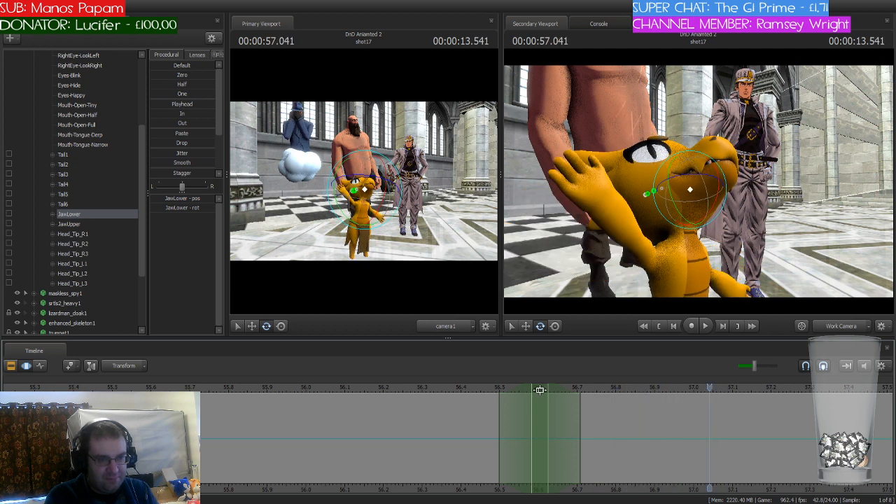
pyautogui.moveTo(721, 196); pyautogui.dragTo(716, 203)
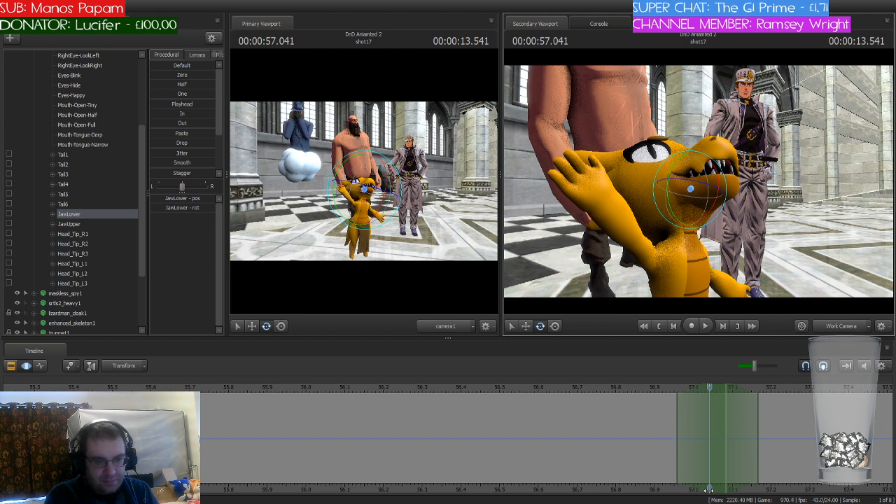
# Step: Play the shot from its start at about 43.5 seconds to check both characters' jaw movements against the dialogue
pyautogui.moveTo(709, 490); pyautogui.dragTo(378, 433, button='middle')
pyautogui.moveTo(382, 387); pyautogui.dragTo(235, 408)
pyautogui.scroll(-5, 236, 409)
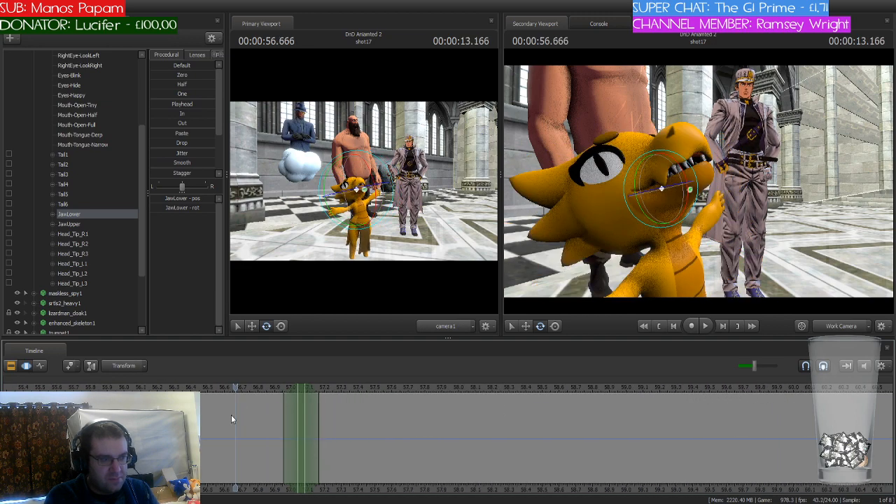
pyautogui.scroll(-8, 458, 432)
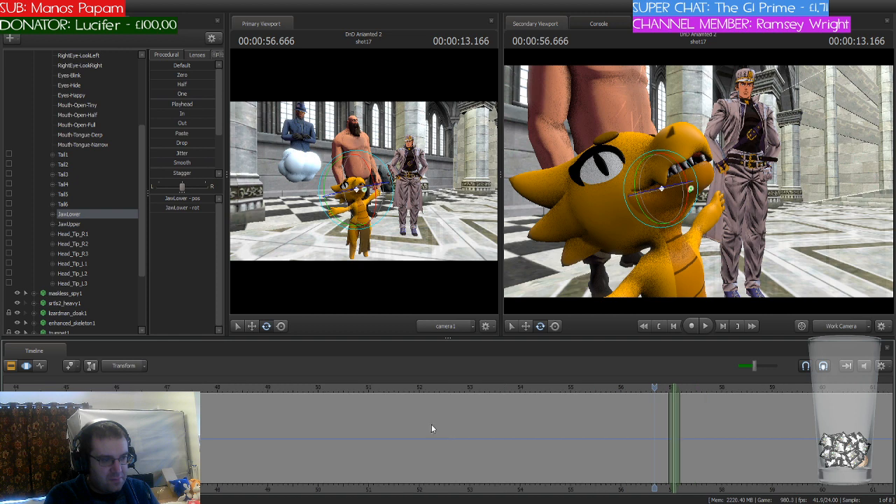
pyautogui.click(244, 387)
pyautogui.press('space')
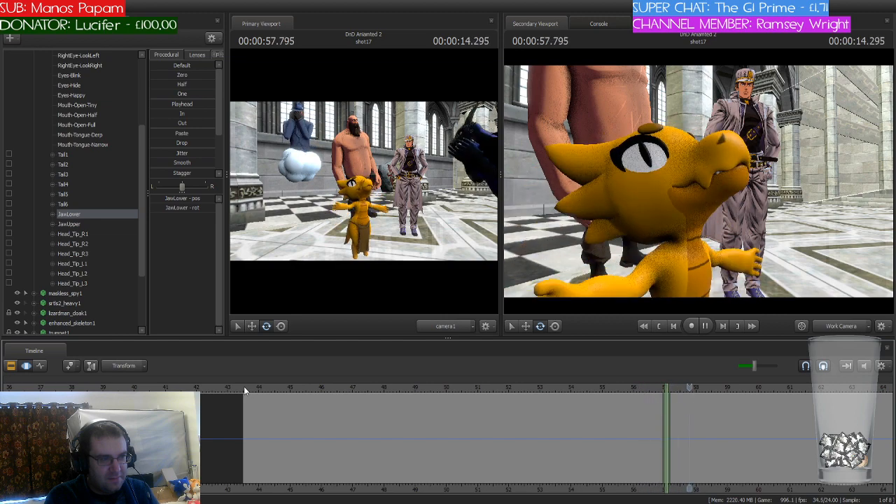
pyautogui.scroll(5, 729, 427)
pyautogui.press('space')
# Step: Move the playhead and time selection to 57.666 seconds and rotate the kobold's lower jaw open there
pyautogui.scroll(3, 754, 427)
pyautogui.moveTo(739, 390); pyautogui.dragTo(542, 405)
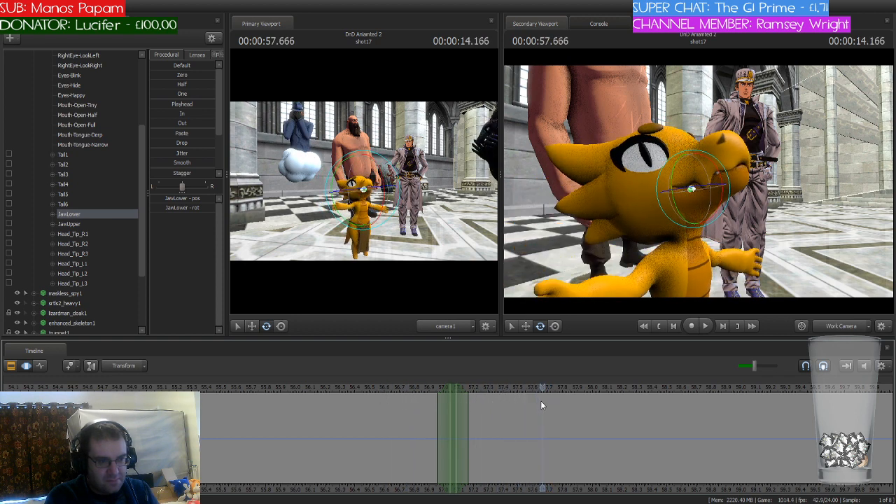
pyautogui.moveTo(752, 365); pyautogui.dragTo(748, 369)
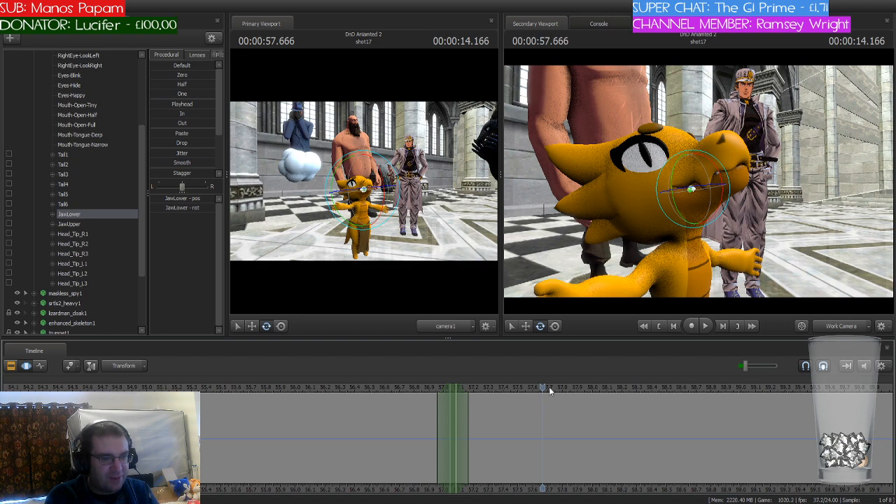
pyautogui.moveTo(543, 388)
pyautogui.mouseDown()
pyautogui.moveTo(524, 389)
pyautogui.moveTo(656, 388)
pyautogui.moveTo(461, 389)
pyautogui.moveTo(579, 389)
pyautogui.moveTo(523, 390)
pyautogui.moveTo(541, 387)
pyautogui.mouseUp()
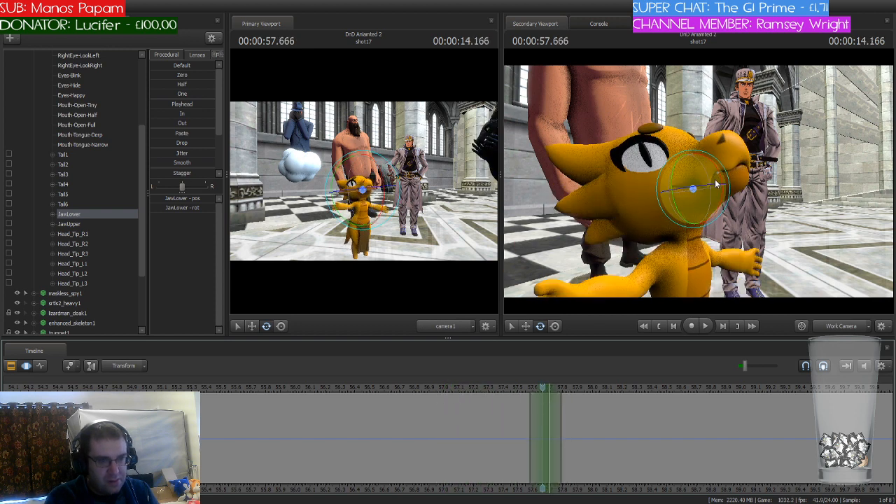
pyautogui.moveTo(717, 175); pyautogui.dragTo(718, 181)
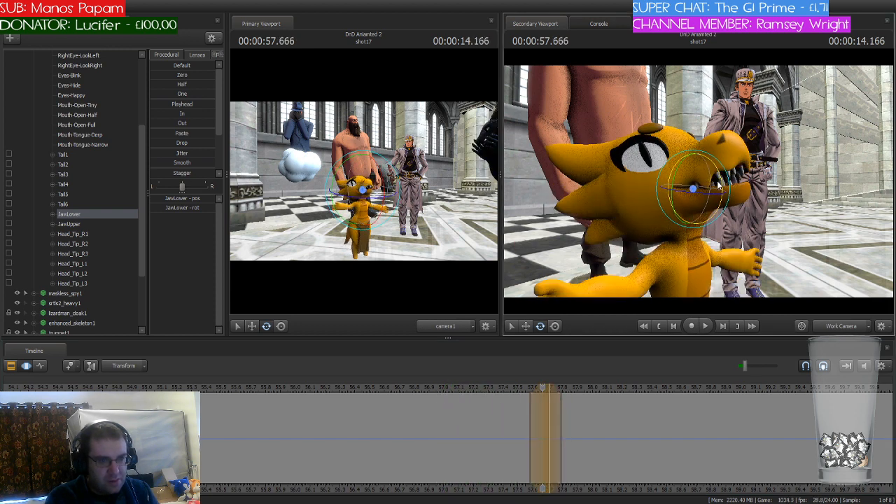
# Step: Rotate the kobold's lower jaw open at 58.083 seconds and again at 58.375 seconds, moving the time selection to each point
pyautogui.click(526, 388)
pyautogui.moveTo(528, 388)
pyautogui.mouseDown()
pyautogui.moveTo(566, 401)
pyautogui.moveTo(643, 402)
pyautogui.moveTo(510, 406)
pyautogui.moveTo(605, 404)
pyautogui.mouseUp()
pyautogui.moveTo(545, 386); pyautogui.dragTo(607, 398)
pyautogui.moveTo(714, 195); pyautogui.dragTo(720, 211)
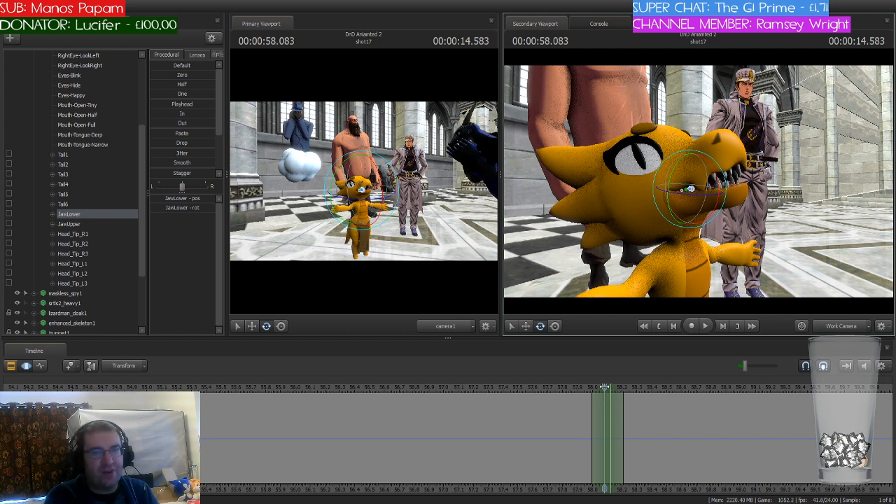
pyautogui.moveTo(605, 388); pyautogui.dragTo(656, 392)
pyautogui.moveTo(696, 204); pyautogui.dragTo(700, 243)
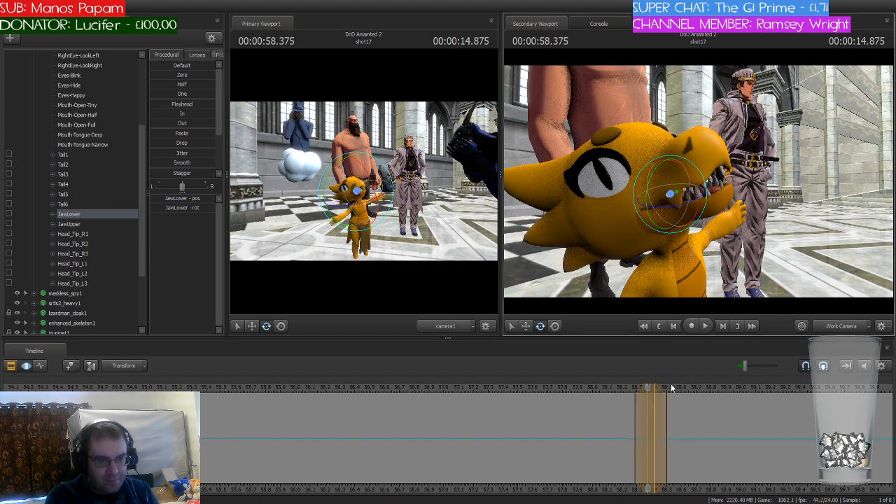
# Step: Open the kobold's lower jaw at 58.708 and 59.041 seconds, extending the last time selection to about 59.3 seconds
pyautogui.moveTo(648, 387); pyautogui.dragTo(700, 387)
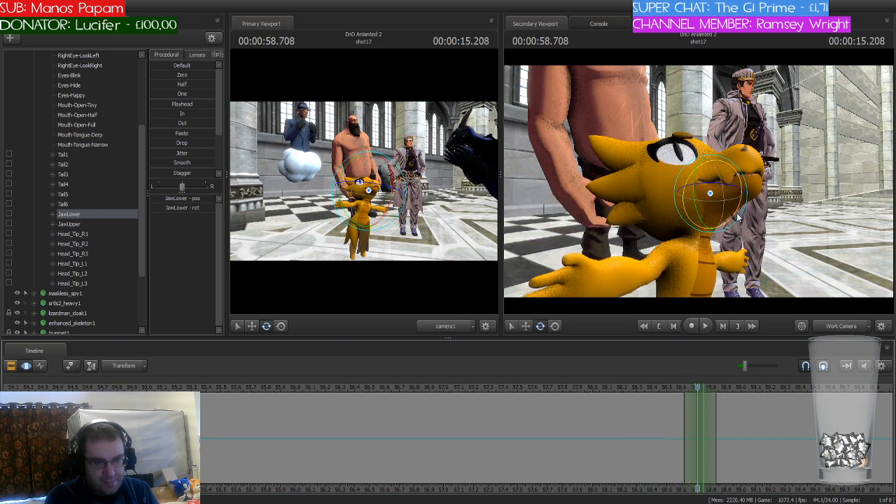
pyautogui.moveTo(739, 209); pyautogui.dragTo(732, 232)
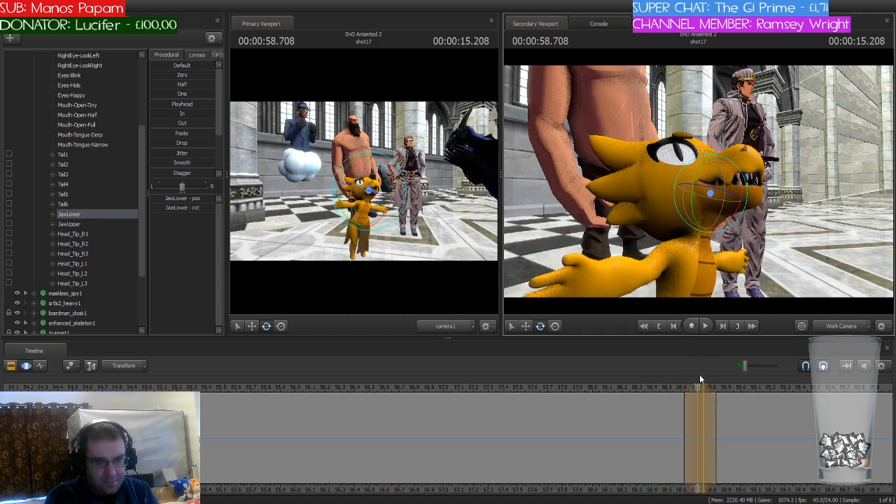
pyautogui.moveTo(698, 388); pyautogui.dragTo(749, 390)
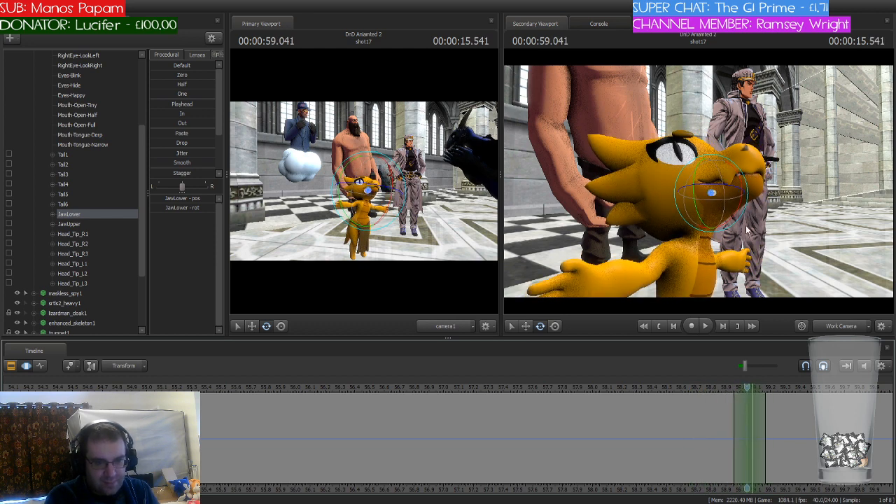
pyautogui.moveTo(739, 212); pyautogui.dragTo(733, 225)
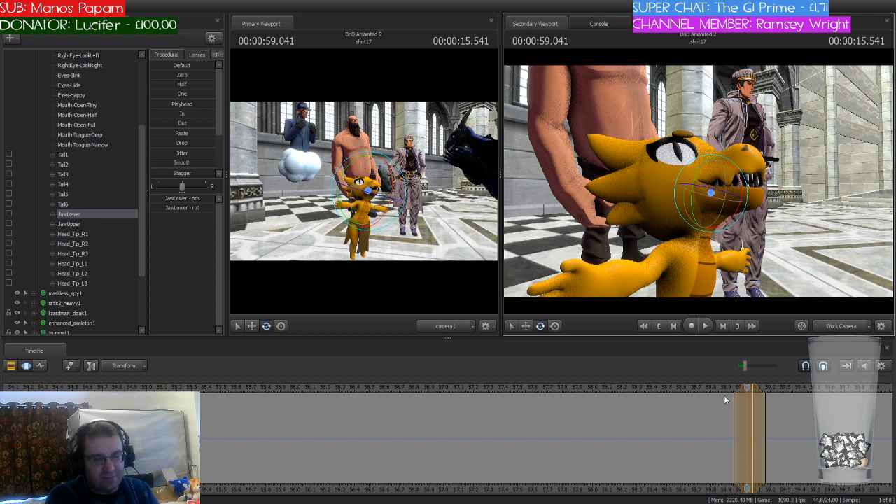
pyautogui.moveTo(745, 390); pyautogui.dragTo(787, 389)
pyautogui.moveTo(754, 389); pyautogui.dragTo(869, 397)
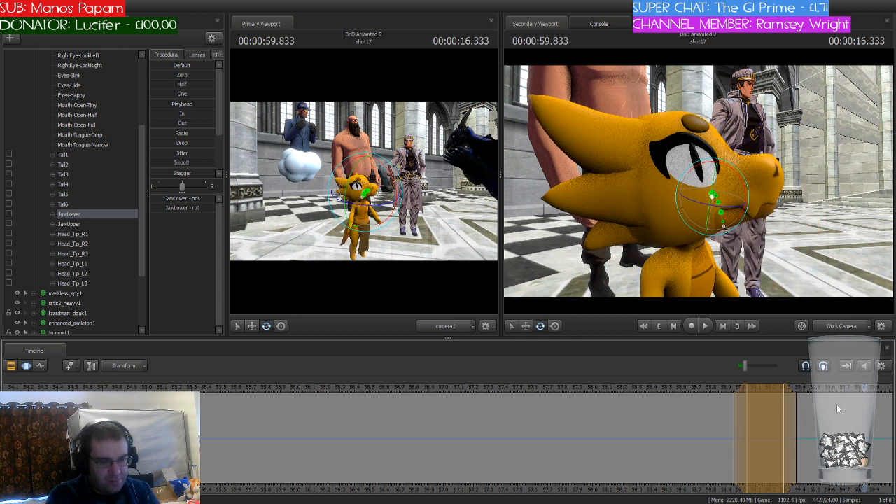
pyautogui.press('Escape')
# Step: Play the shot on to 63 seconds, replaying from about 58.8 seconds, to check the jaw timing and find the kobold's next line
pyautogui.scroll(-3, 868, 399)
pyautogui.moveTo(851, 473)
pyautogui.mouseDown(button='middle')
pyautogui.moveTo(777, 480)
pyautogui.moveTo(638, 470)
pyautogui.mouseUp(button='middle')
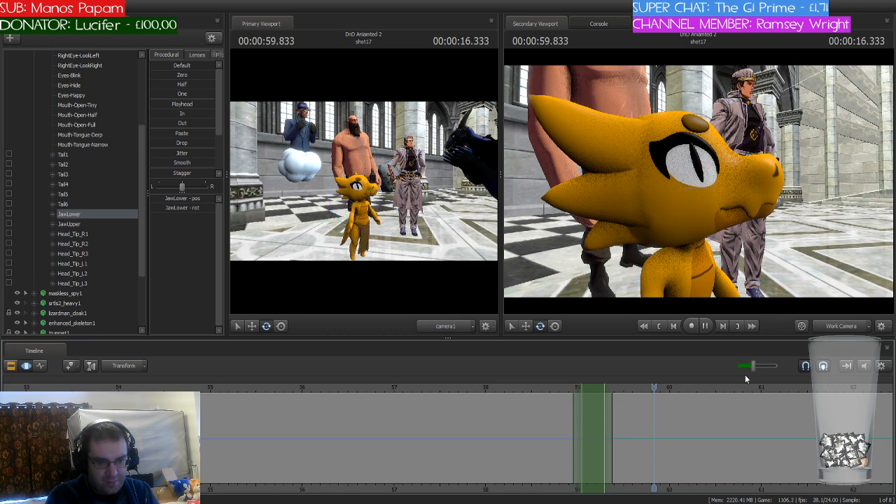
pyautogui.press('space')
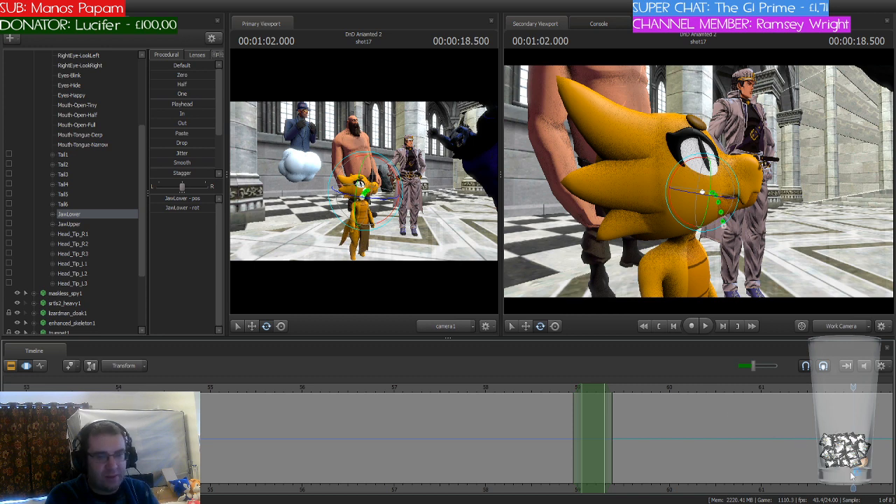
pyautogui.moveTo(854, 487); pyautogui.dragTo(730, 487)
pyautogui.scroll(-3, 675, 425)
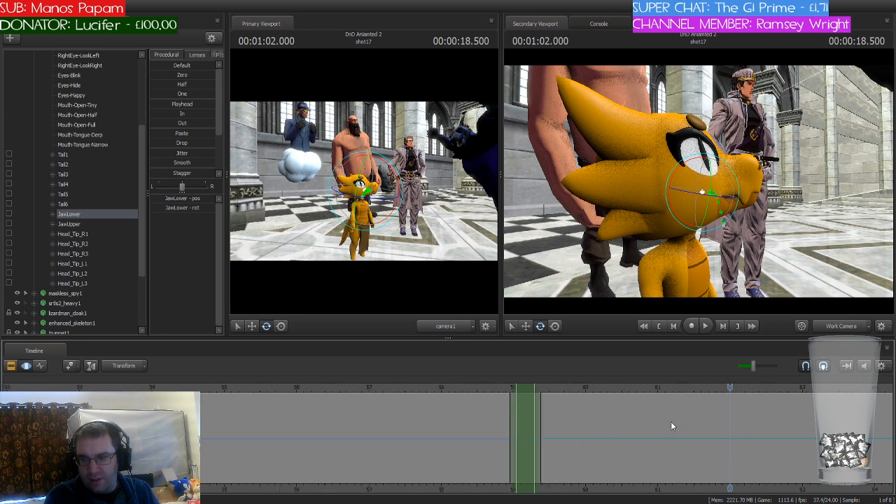
pyautogui.click(522, 388)
pyautogui.press('space')
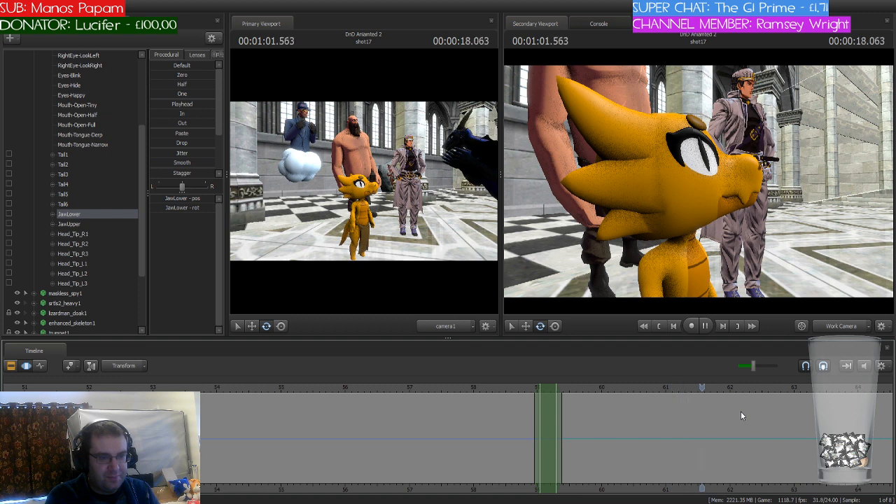
pyautogui.press('space')
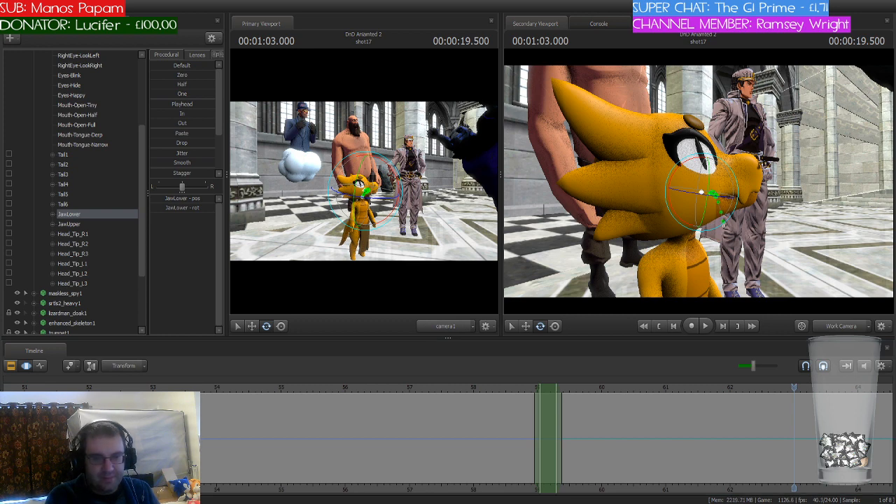
# Step: Move the time selection to 63.000 seconds, narrow it around the playhead and rotate the kobold's lower jaw open
pyautogui.moveTo(794, 387)
pyautogui.mouseDown()
pyautogui.moveTo(690, 388)
pyautogui.moveTo(794, 388)
pyautogui.mouseUp()
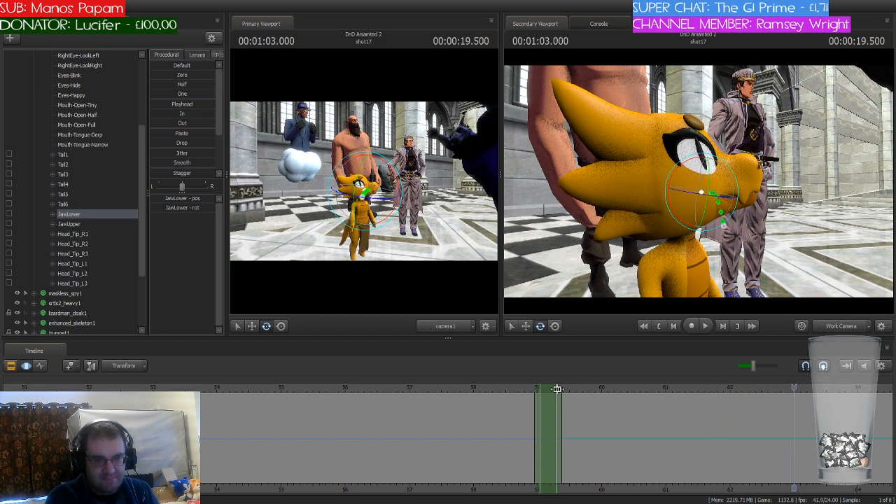
pyautogui.moveTo(551, 387); pyautogui.dragTo(807, 389)
pyautogui.scroll(5, 806, 389)
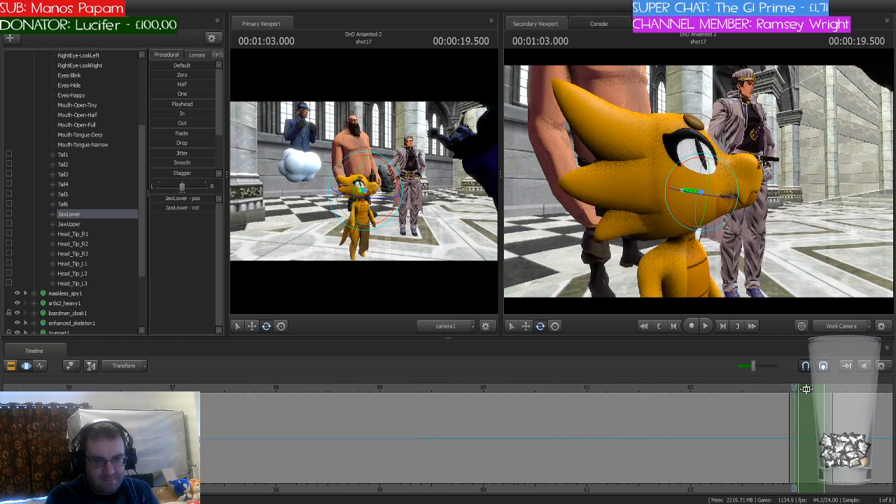
pyautogui.scroll(-3, 820, 389)
pyautogui.click(833, 387)
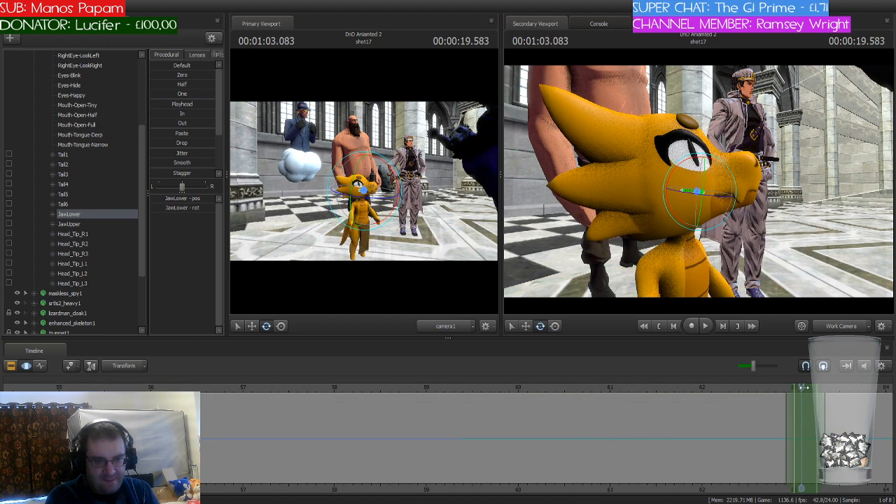
pyautogui.moveTo(833, 387); pyautogui.dragTo(794, 389)
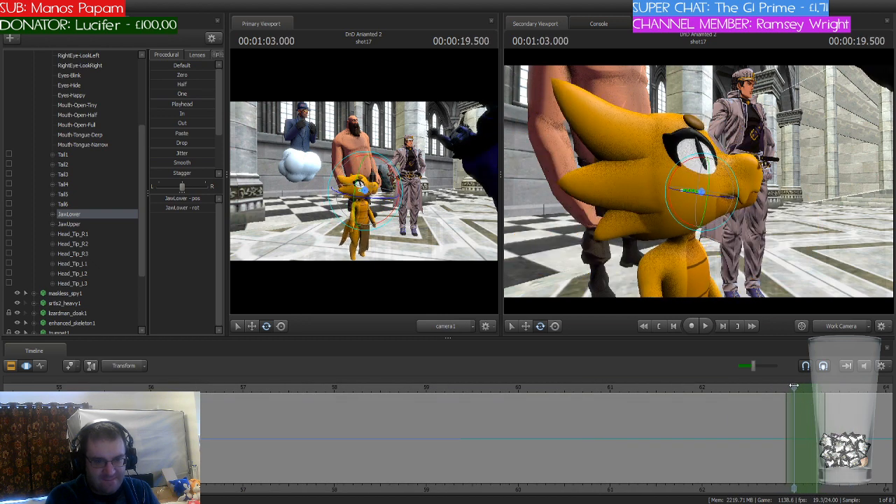
pyautogui.scroll(5, 810, 404)
pyautogui.moveTo(851, 414); pyautogui.dragTo(814, 418)
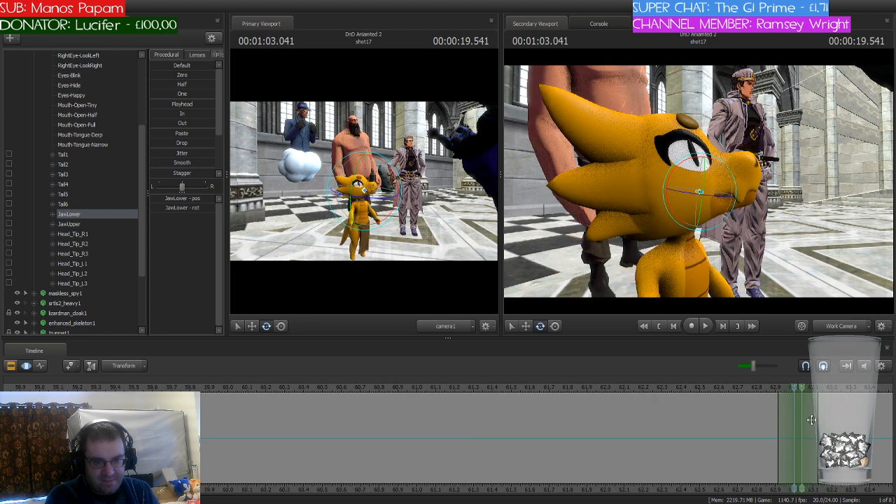
pyautogui.moveTo(686, 164); pyautogui.dragTo(701, 163)
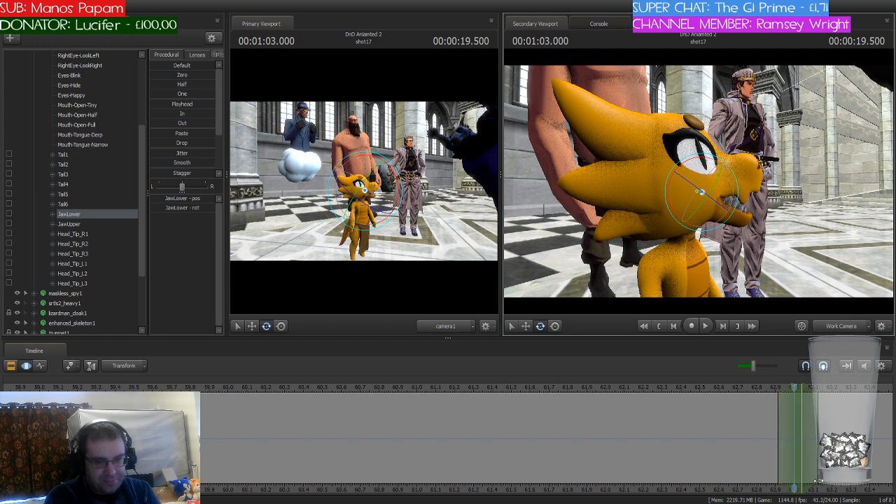
# Step: Stretch the time selection from 63.125 to about 63.8 seconds and rotate the kobold's lower jaw over that range
pyautogui.scroll(-2, 789, 448)
pyautogui.moveTo(785, 449); pyautogui.dragTo(498, 451, button='middle')
pyautogui.scroll(3, 498, 451)
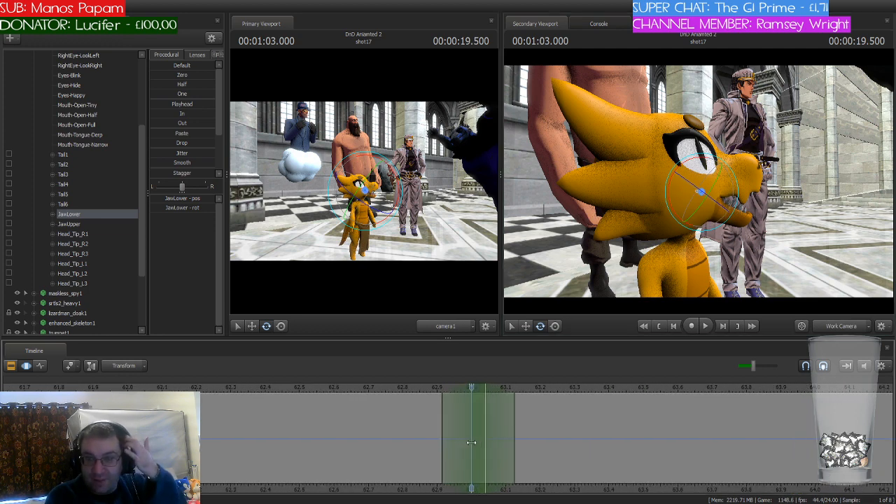
pyautogui.moveTo(473, 387); pyautogui.dragTo(740, 416)
pyautogui.moveTo(719, 167); pyautogui.dragTo(721, 194)
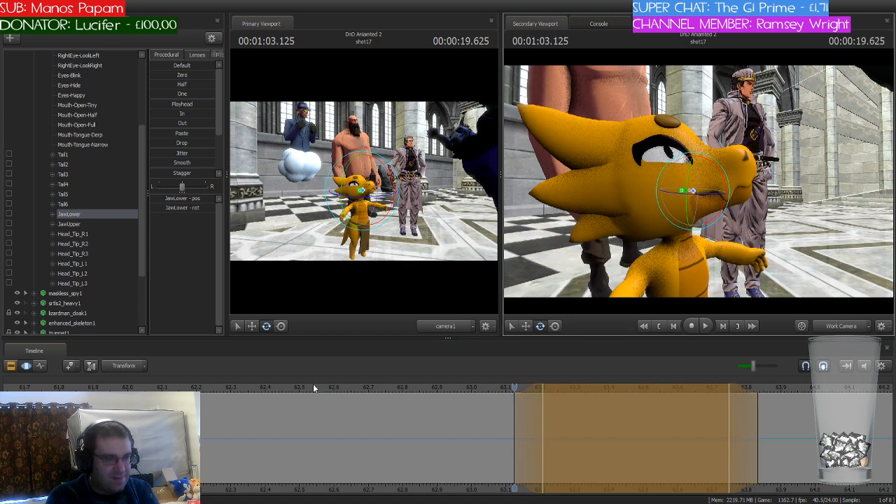
# Step: Play the shot from 63.125 to about 64.2 seconds to check the kobold's latest jaw movement
pyautogui.press('space')
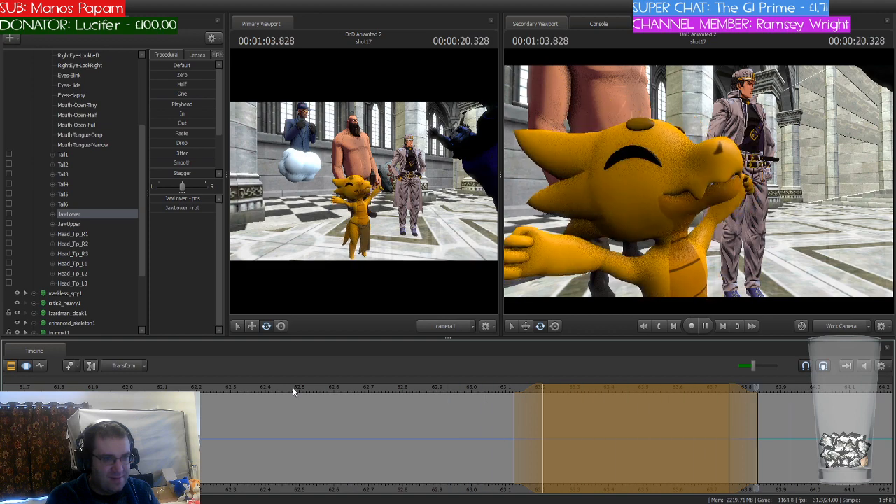
pyautogui.press('space')
pyautogui.moveTo(832, 488); pyautogui.dragTo(403, 431, button='middle')
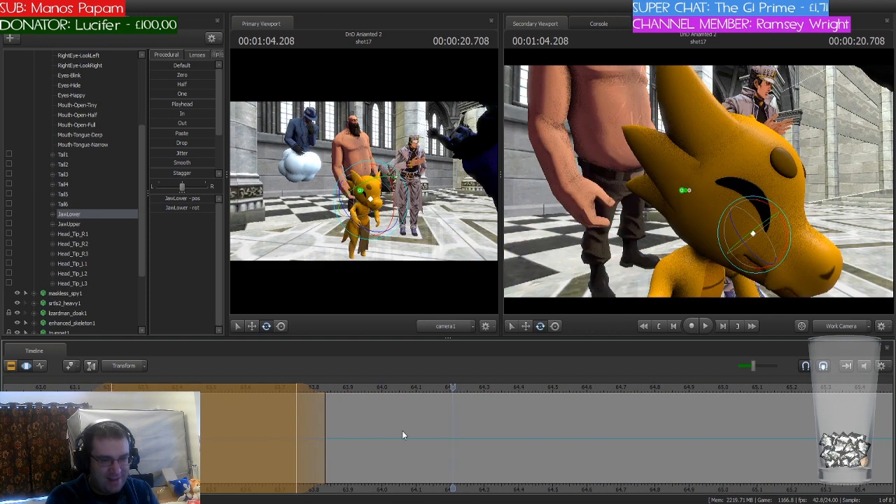
pyautogui.moveTo(99, 401); pyautogui.dragTo(352, 391)
pyautogui.moveTo(770, 209); pyautogui.dragTo(770, 214)
pyautogui.hotkey('ctrl', 'z')
# Step: Apply the jaw change over 64.041 to about 64.25 seconds and shift the time selection back to end at 64.041 seconds
pyautogui.moveTo(368, 408); pyautogui.dragTo(325, 405)
pyautogui.moveTo(454, 388); pyautogui.dragTo(434, 385)
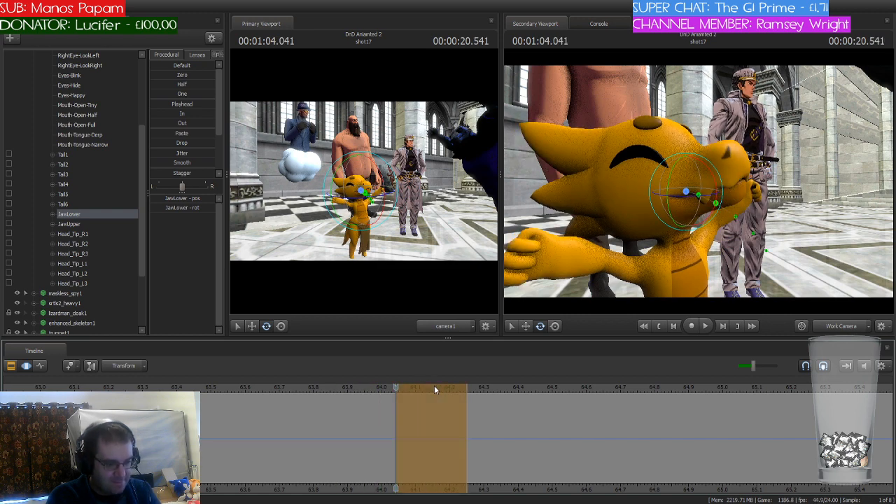
pyautogui.press('Return')
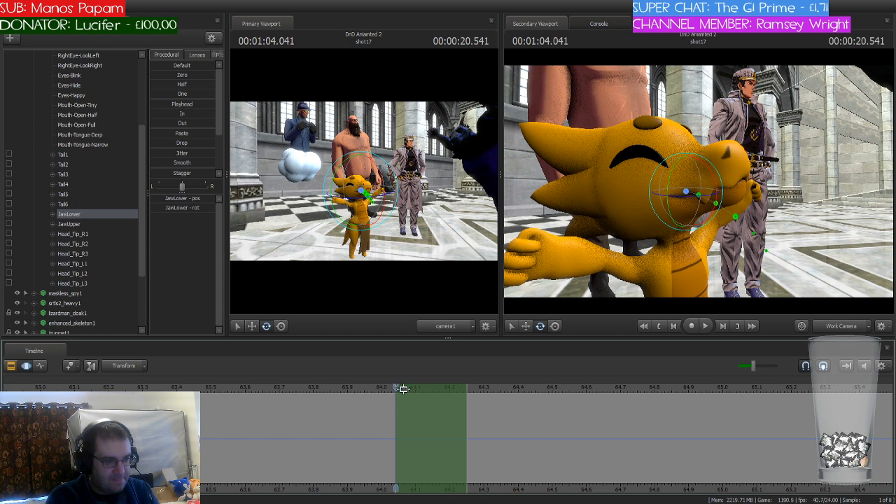
pyautogui.moveTo(418, 388); pyautogui.dragTo(351, 395)
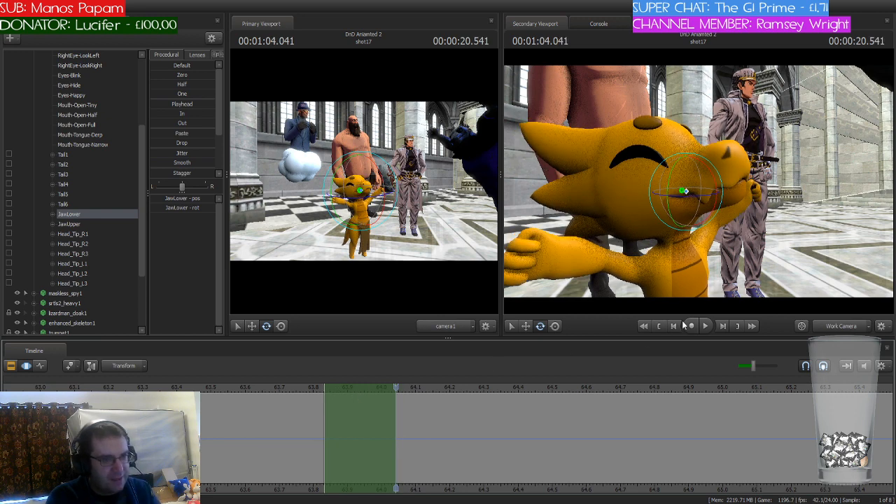
pyautogui.press('w')
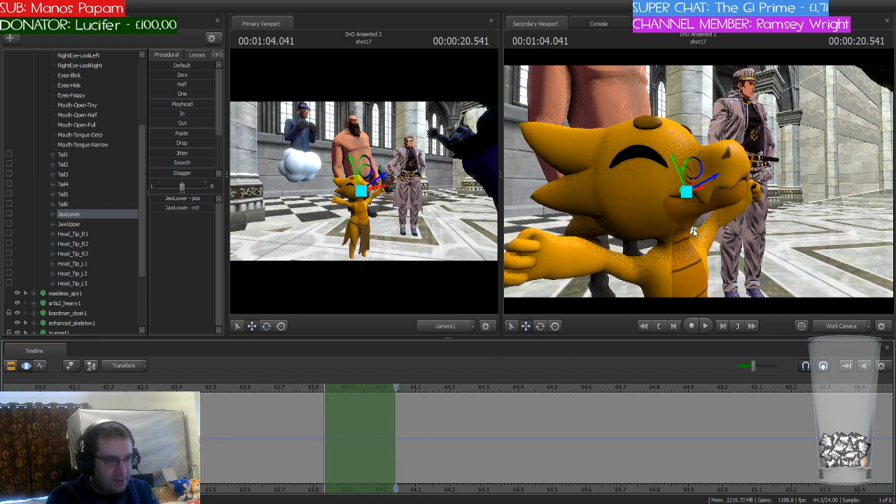
pyautogui.press('e')
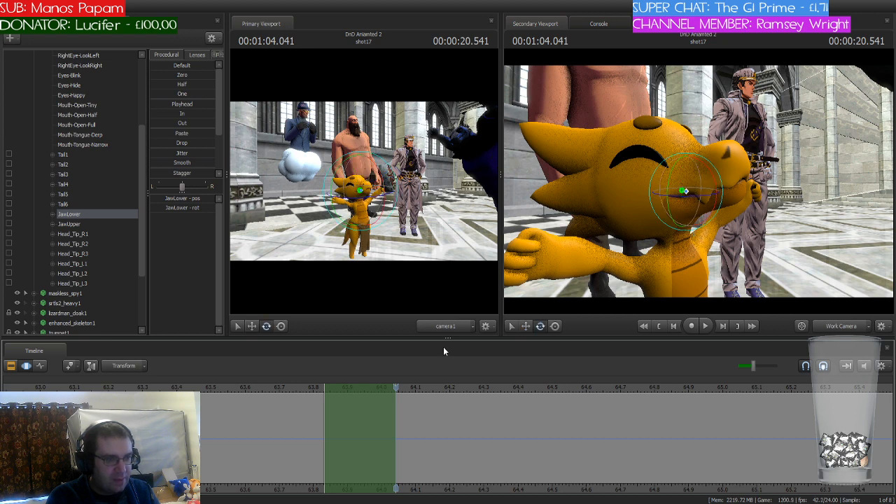
# Step: Extend the time selection to cover about 63.83 to 64.25 seconds, with the playhead at 64.250 seconds
pyautogui.moveTo(398, 387); pyautogui.dragTo(465, 388)
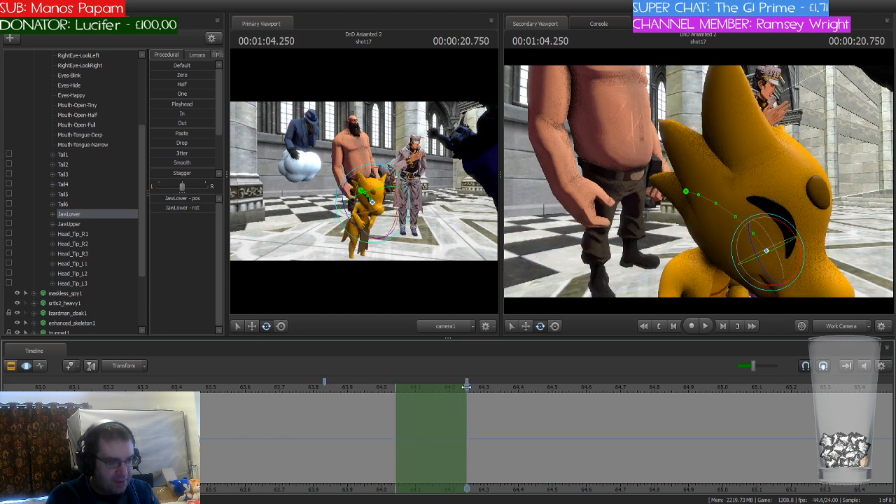
pyautogui.moveTo(396, 403); pyautogui.dragTo(324, 405)
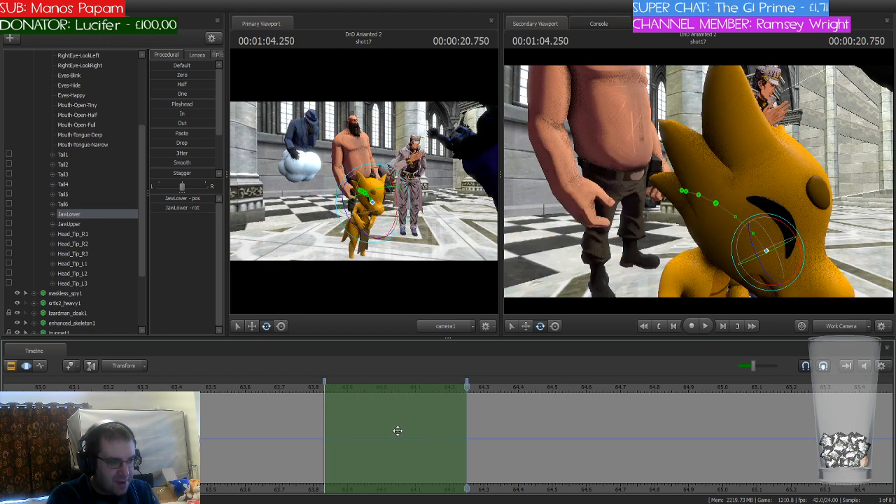
pyautogui.moveTo(462, 387); pyautogui.dragTo(469, 413)
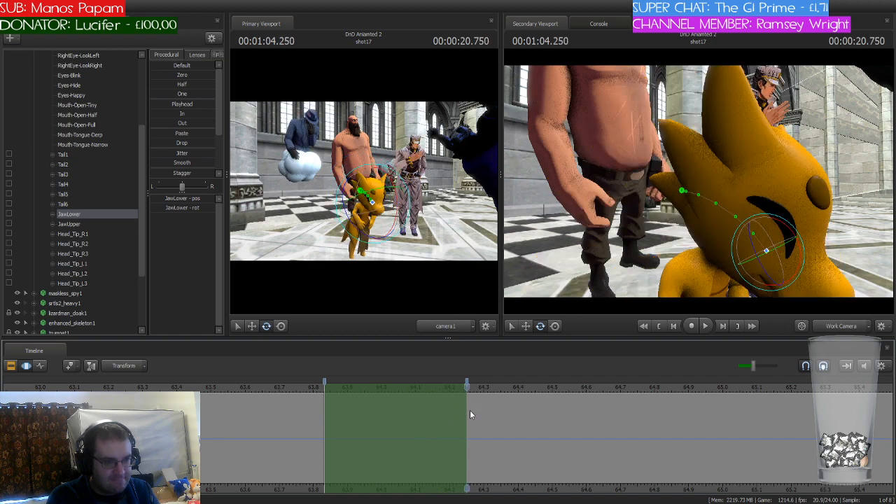
# Step: Shift the time selection to about 64.25–64.67 seconds, play that part and place the playhead at 64.666 seconds
pyautogui.moveTo(402, 389); pyautogui.dragTo(548, 390)
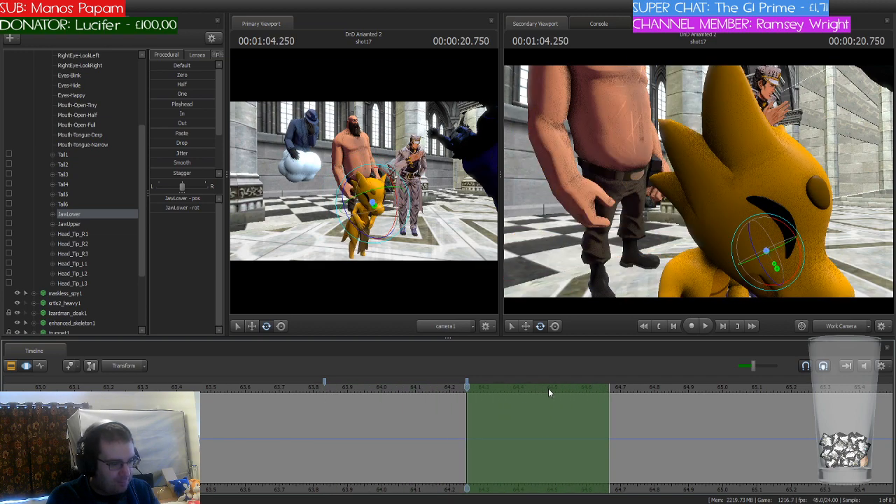
pyautogui.press('space')
pyautogui.press('space')
pyautogui.click(604, 395)
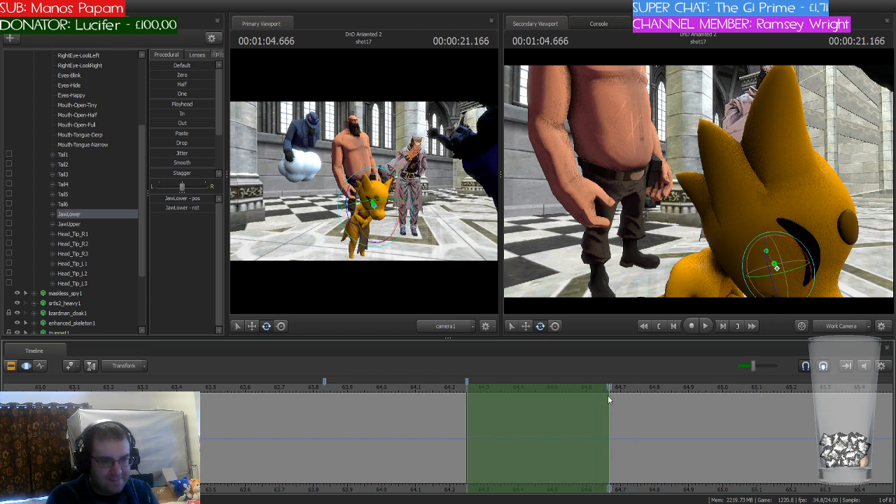
# Step: Play on from 64.666 seconds, shift the time selection to about 65.25–65.67 seconds and place the playhead at 65.666 seconds
pyautogui.moveTo(543, 387); pyautogui.dragTo(683, 388)
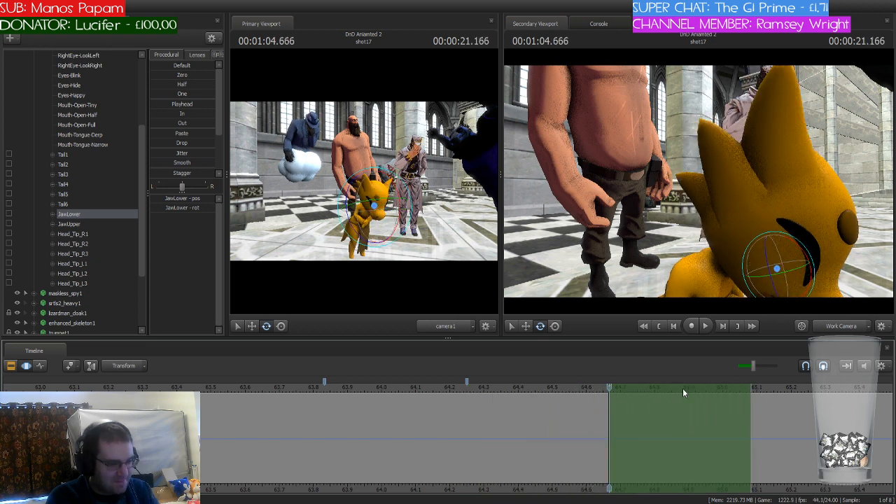
pyautogui.press('space')
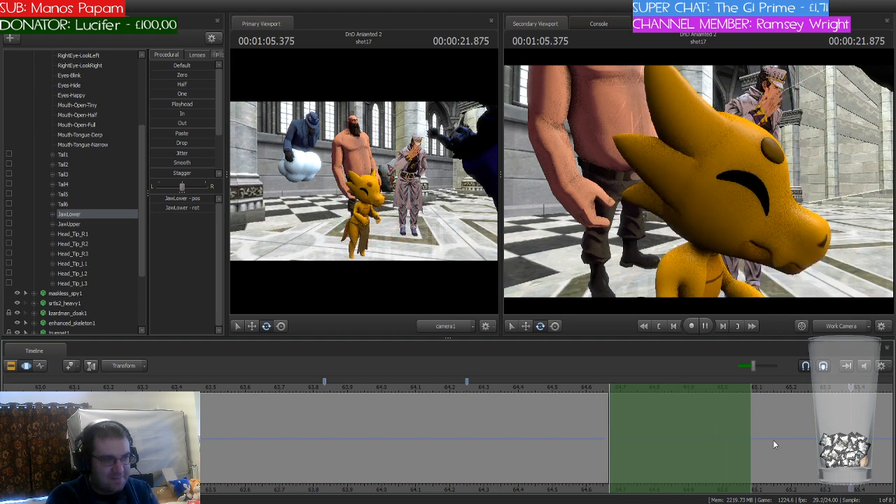
pyautogui.moveTo(843, 483); pyautogui.dragTo(561, 459, button='middle')
pyautogui.moveTo(600, 386); pyautogui.dragTo(519, 390)
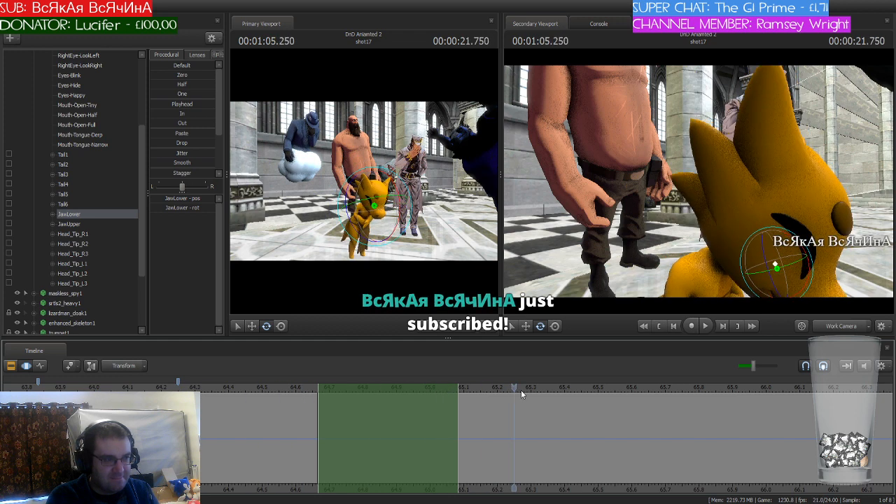
pyautogui.moveTo(373, 387); pyautogui.dragTo(653, 390)
pyautogui.click(598, 390)
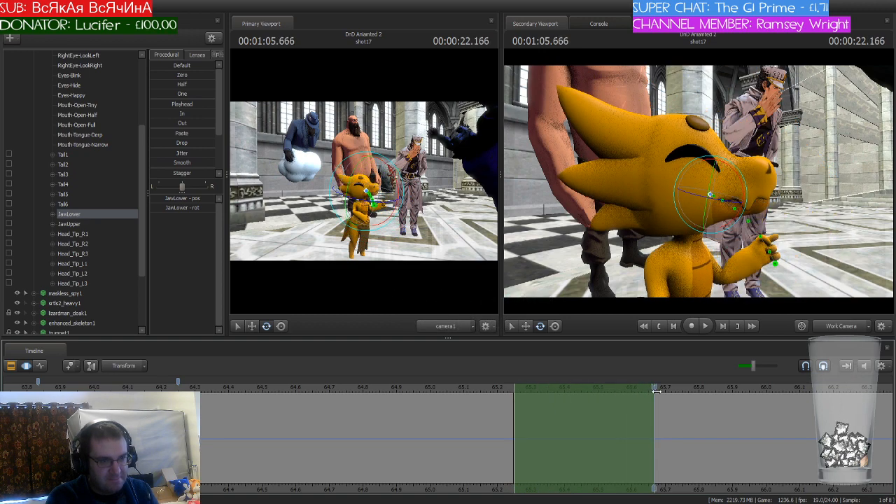
# Step: Paste the kobold's jaw pose over a selection starting at 66.083 seconds, apply it, and trim the selection to end at 66.291 seconds
pyautogui.moveTo(559, 389); pyautogui.dragTo(790, 387)
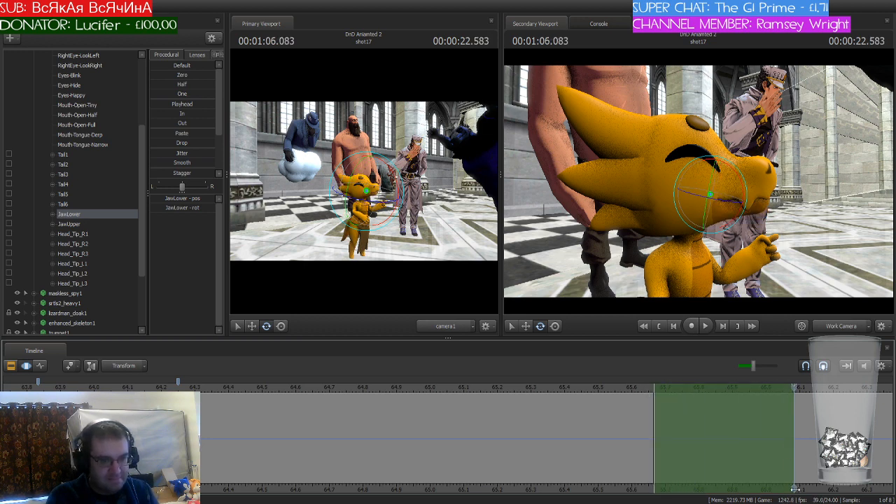
pyautogui.moveTo(795, 487); pyautogui.dragTo(502, 468, button='middle')
pyautogui.moveTo(423, 392); pyautogui.dragTo(561, 392)
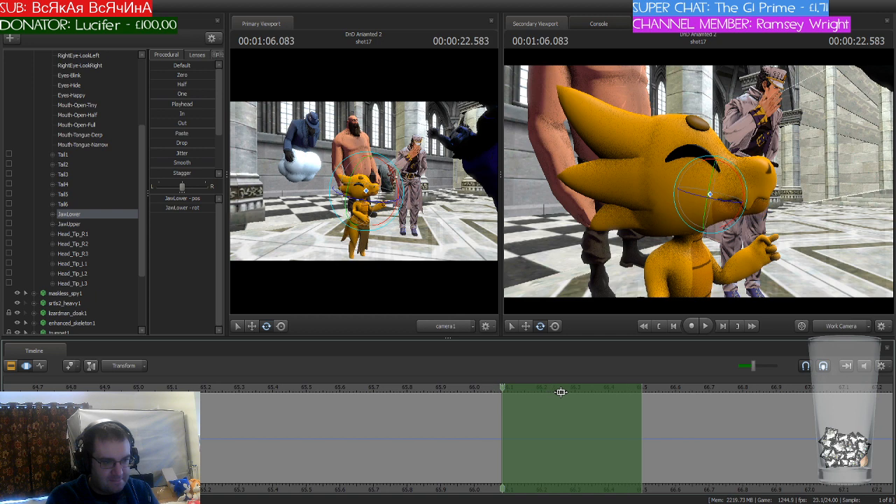
pyautogui.hotkey('ctrl', 'v')
pyautogui.moveTo(502, 389); pyautogui.dragTo(571, 398)
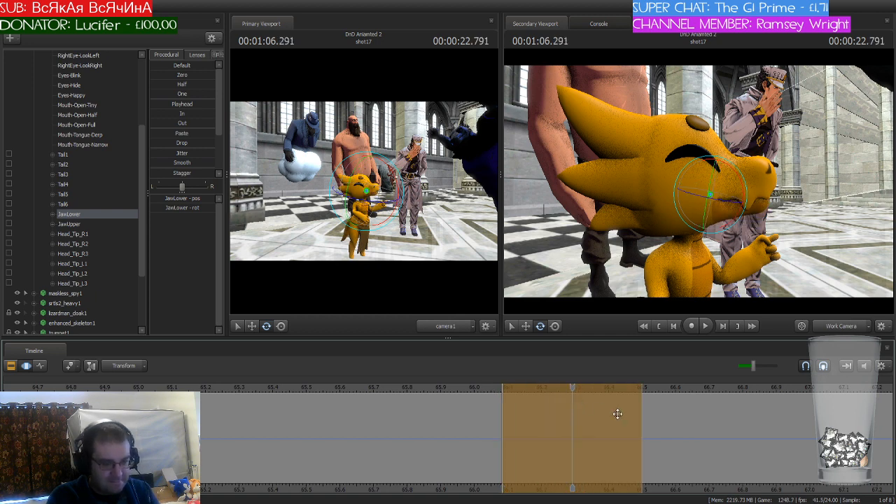
pyautogui.press('Return')
pyautogui.moveTo(641, 420); pyautogui.dragTo(568, 428)
# Step: Play the shot from 66.291 seconds to check the kobold's final jaw movements
pyautogui.scroll(-12, 533, 418)
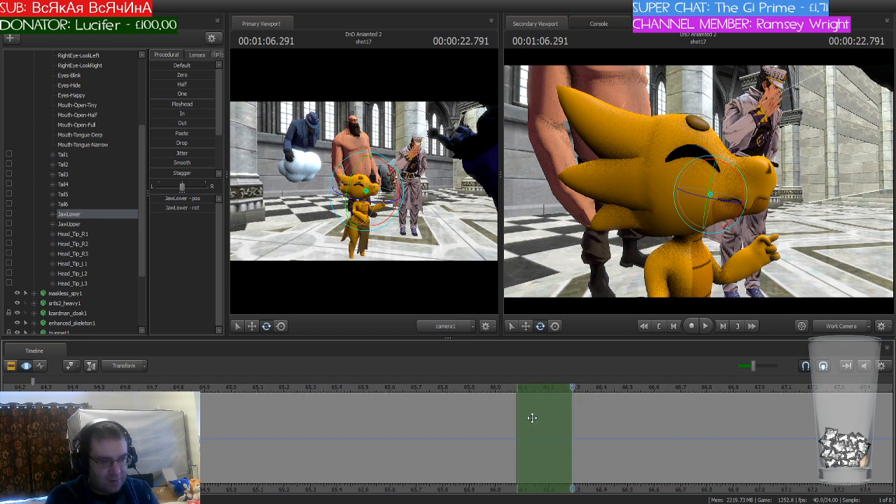
pyautogui.scroll(-5, 303, 390)
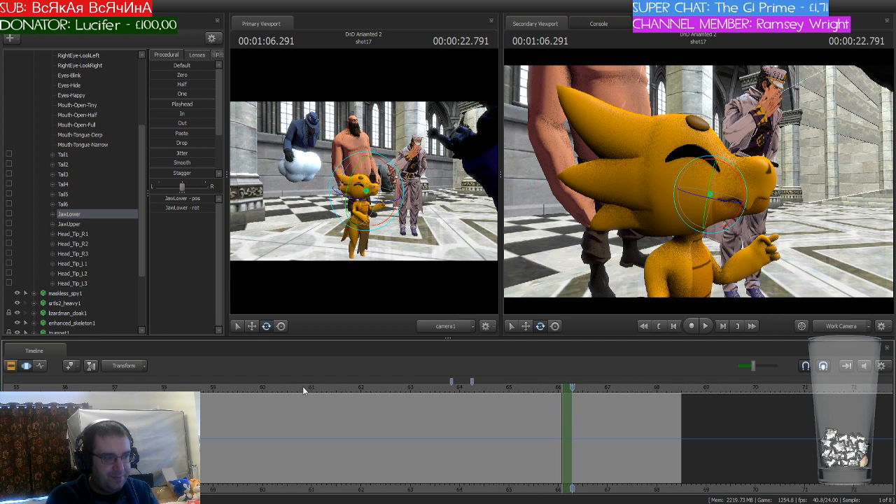
pyautogui.press('space')
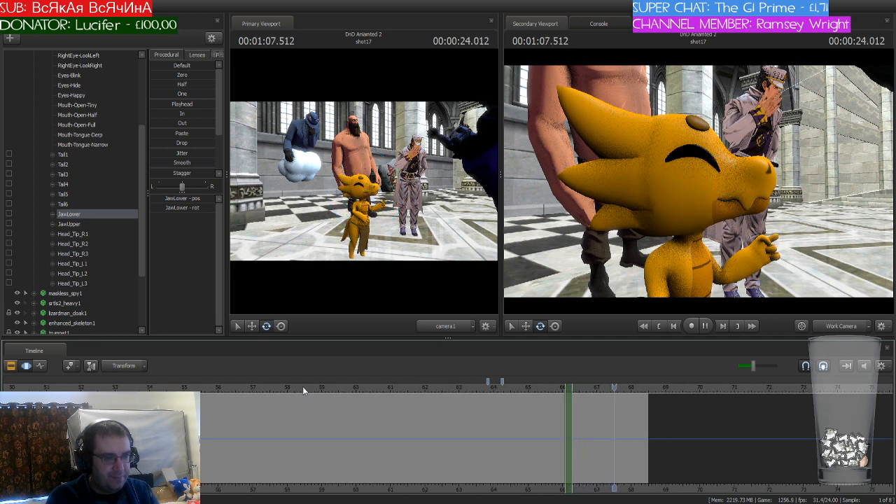
# Step: Move the playhead to 68.083 seconds, frame the capped man's face and select his Head_Jaw bone
pyautogui.moveTo(664, 391); pyautogui.dragTo(634, 389)
pyautogui.press('w')
pyautogui.moveTo(774, 187)
pyautogui.mouseDown()
pyautogui.moveTo(769, 140)
pyautogui.moveTo(774, 165)
pyautogui.moveTo(786, 168)
pyautogui.moveTo(783, 151)
pyautogui.moveTo(775, 187)
pyautogui.mouseUp()
pyautogui.press('ctrl')
pyautogui.moveTo(695, 160); pyautogui.dragTo(693, 182)
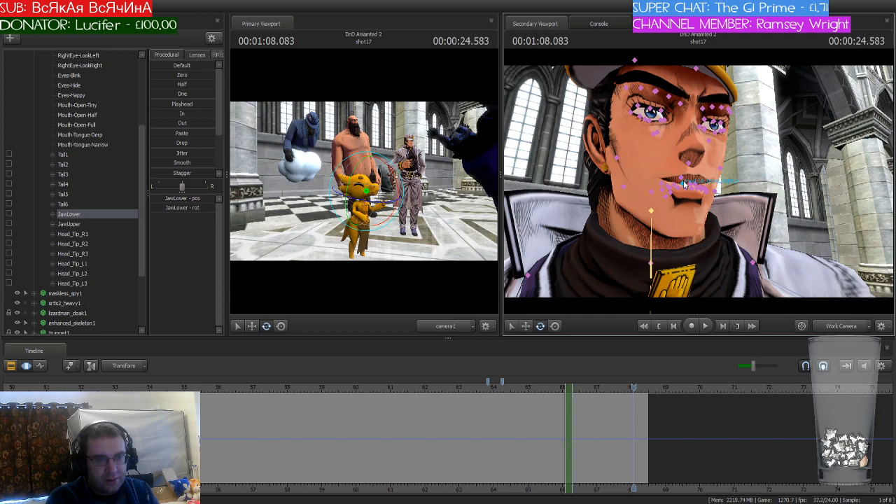
pyautogui.moveTo(805, 181); pyautogui.dragTo(698, 181)
pyautogui.click(671, 165)
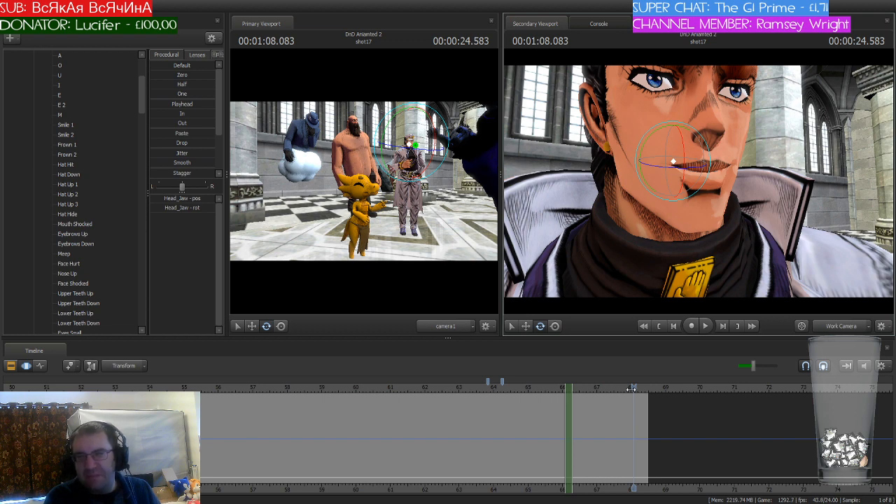
# Step: Set a short time selection from 67.416 to about 67.62 seconds, reframe the capped man's head and place the playhead at 67.500 seconds
pyautogui.moveTo(631, 388); pyautogui.dragTo(610, 388)
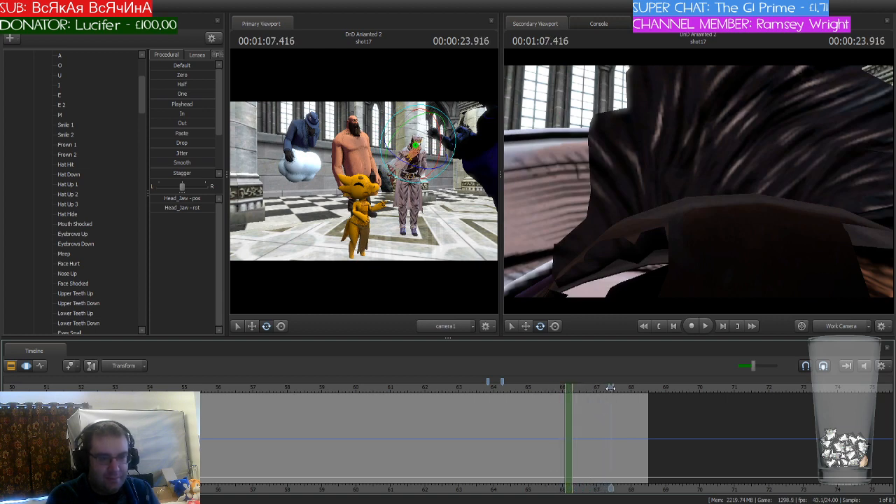
pyautogui.moveTo(699, 182); pyautogui.dragTo(737, 192)
pyautogui.moveTo(770, 243); pyautogui.dragTo(699, 184)
pyautogui.scroll(4, 569, 389)
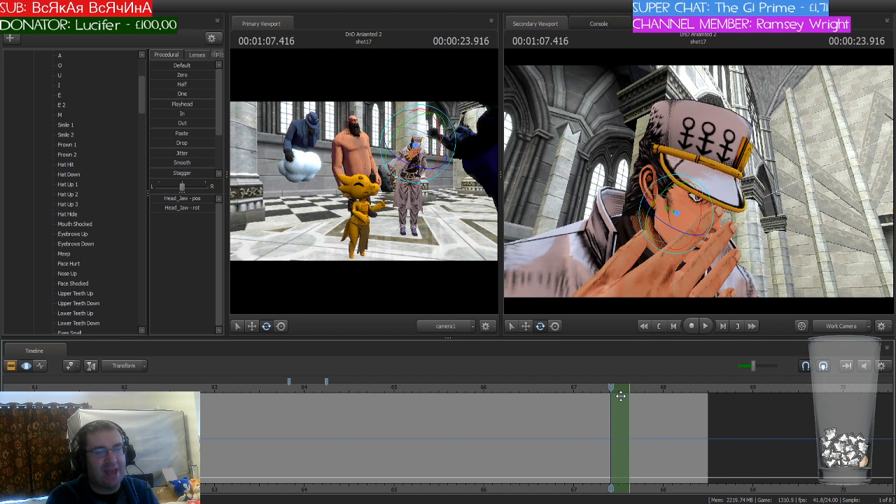
pyautogui.scroll(3, 622, 396)
pyautogui.moveTo(615, 387)
pyautogui.mouseDown()
pyautogui.moveTo(644, 388)
pyautogui.moveTo(615, 392)
pyautogui.moveTo(655, 409)
pyautogui.moveTo(636, 413)
pyautogui.moveTo(630, 388)
pyautogui.mouseUp()
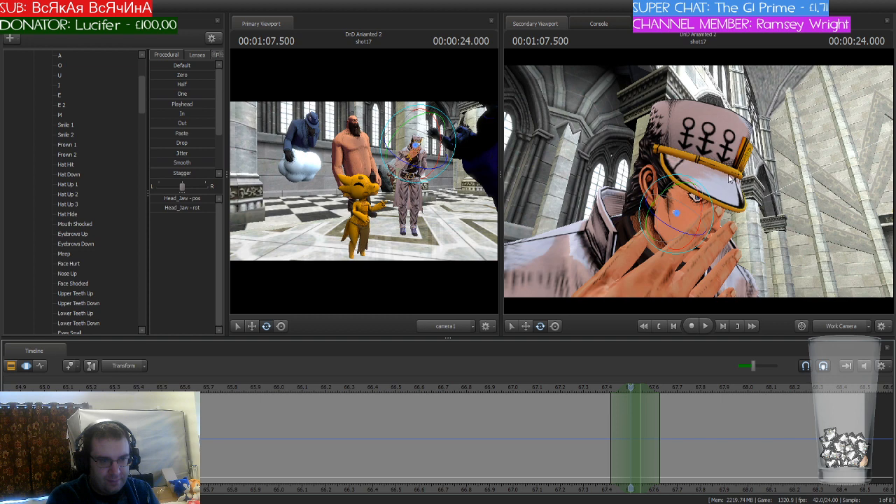
# Step: Rotate the capped man's jaw within the short time selection and move the playhead to 67.541 seconds
pyautogui.moveTo(702, 219); pyautogui.dragTo(702, 210)
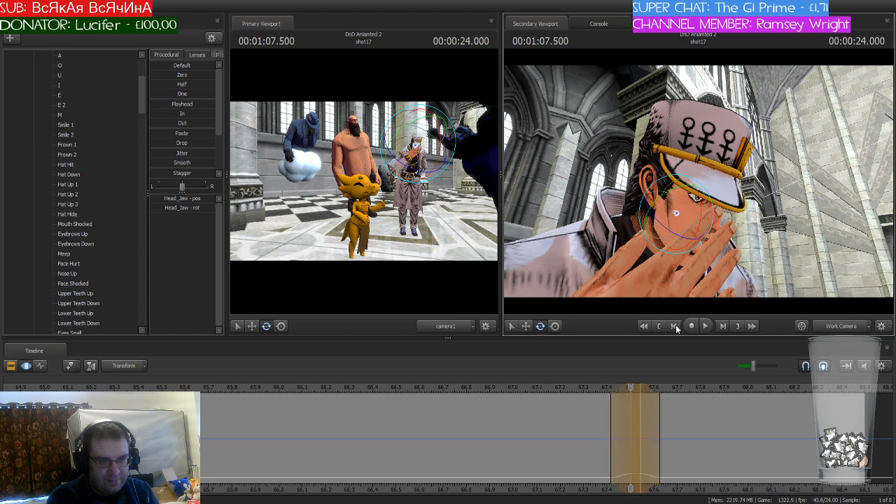
pyautogui.moveTo(632, 388); pyautogui.dragTo(654, 404)
pyautogui.press('Escape')
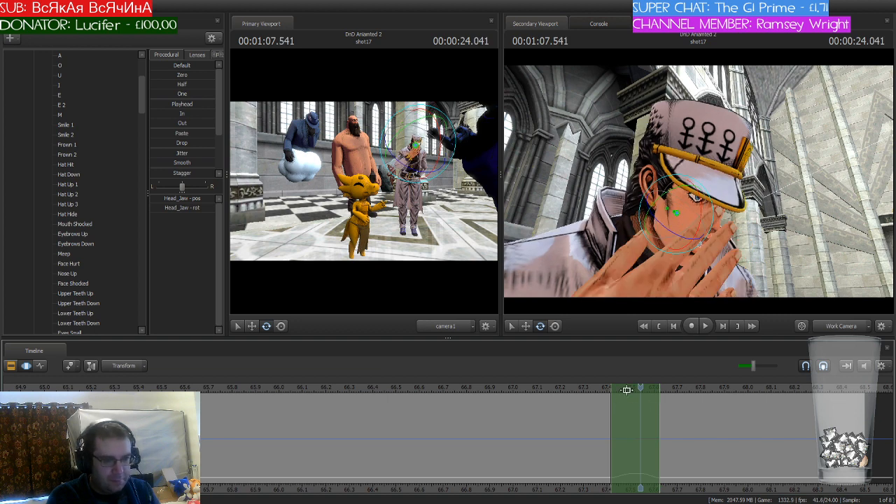
# Step: Shift the time selection to about 67.83–68.04 seconds, paste and apply the capped man's jaw movement, and play it back
pyautogui.moveTo(644, 388); pyautogui.dragTo(730, 391)
pyautogui.hotkey('ctrl', 'v')
pyautogui.press('Return')
pyautogui.press('space')
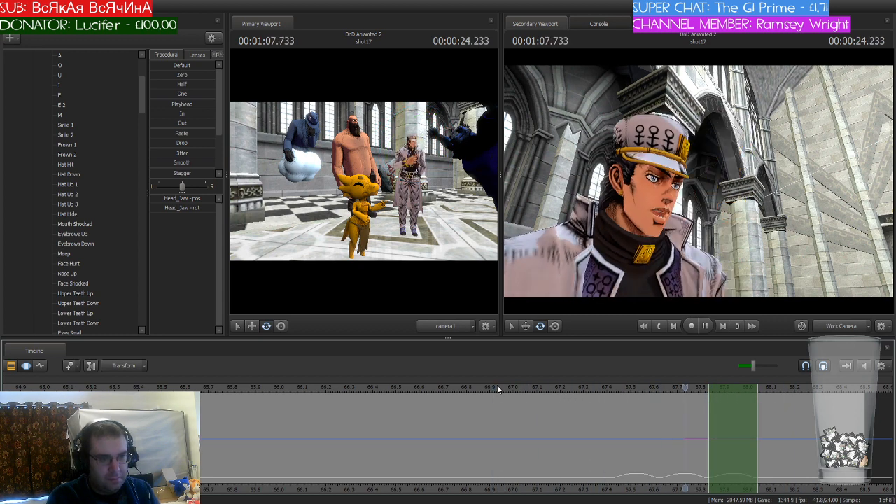
pyautogui.press('space')
# Step: Play the animation from the beginning through shot17 to review the dialogue and mouth movement
pyautogui.scroll(-4, 553, 387)
pyautogui.scroll(-5, 571, 460)
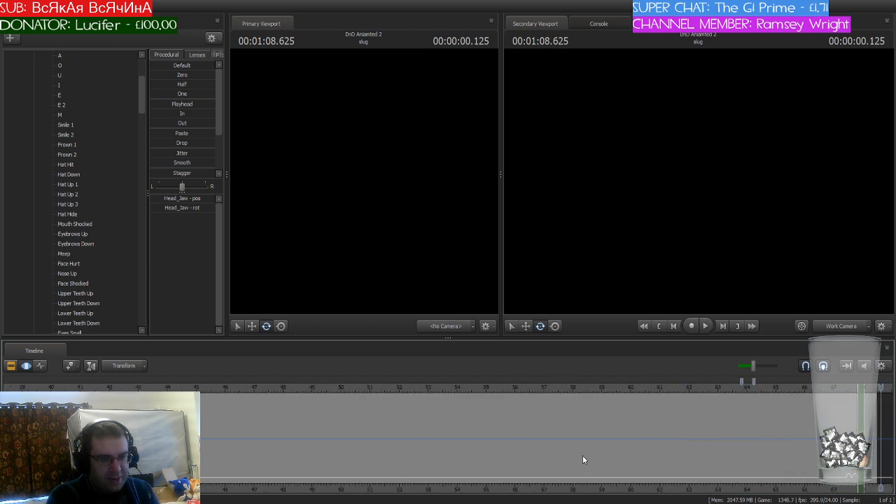
pyautogui.scroll(-5, 583, 456)
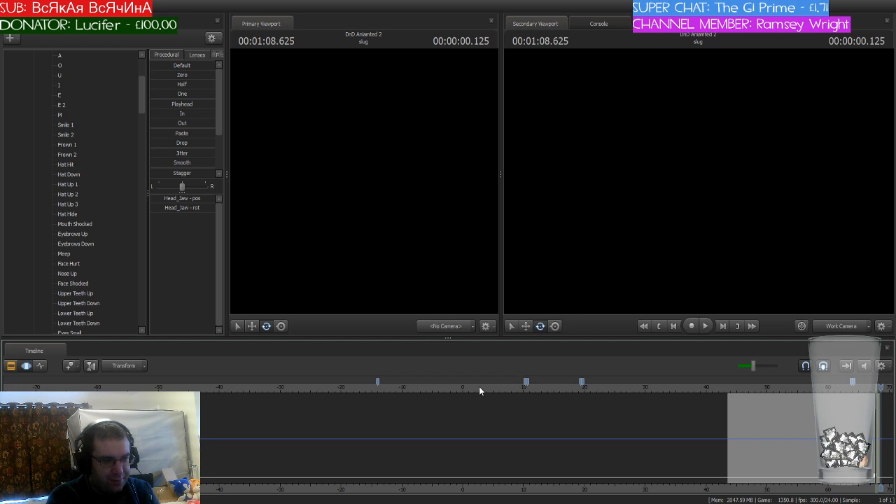
pyautogui.click(479, 387)
pyautogui.press('Home')
pyautogui.press('space')
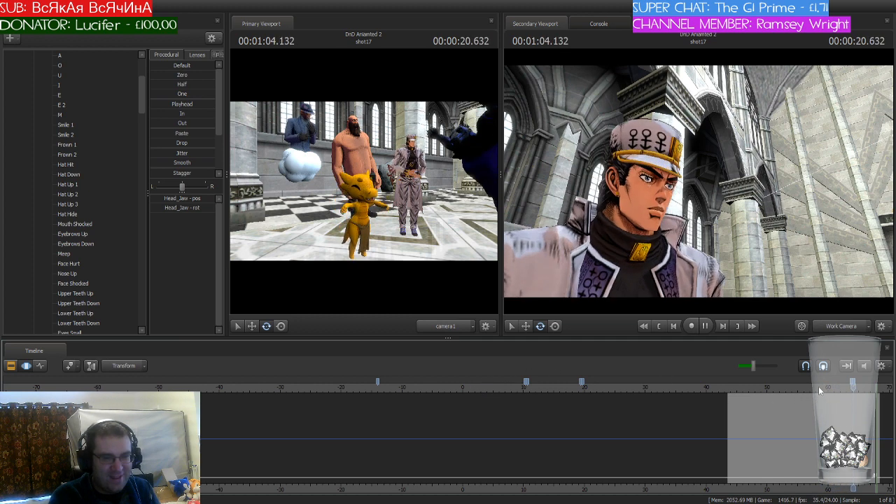
# Step: Replay shot17 from about 56 seconds and again from about 53 seconds to review the dialogue
pyautogui.click(819, 388)
pyautogui.moveTo(818, 387); pyautogui.dragTo(803, 389)
pyautogui.press('space')
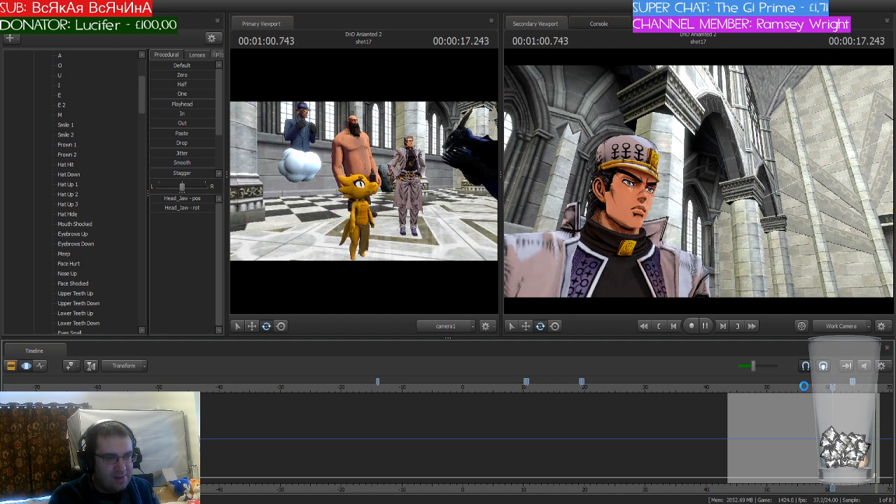
pyautogui.moveTo(832, 388); pyautogui.dragTo(788, 392)
pyautogui.press('space')
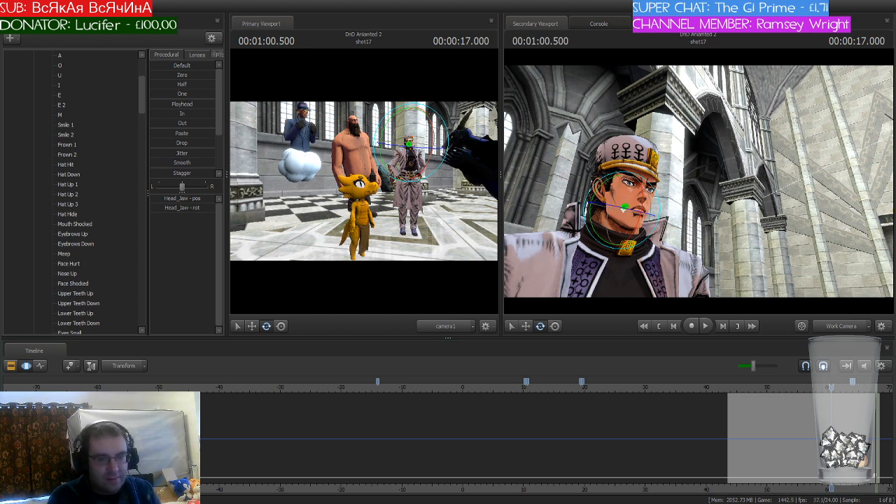
# Step: Replay shot17 from several points between about 52 and 57 seconds to study the timing around 60 seconds
pyautogui.moveTo(831, 385); pyautogui.dragTo(782, 389)
pyautogui.press('space')
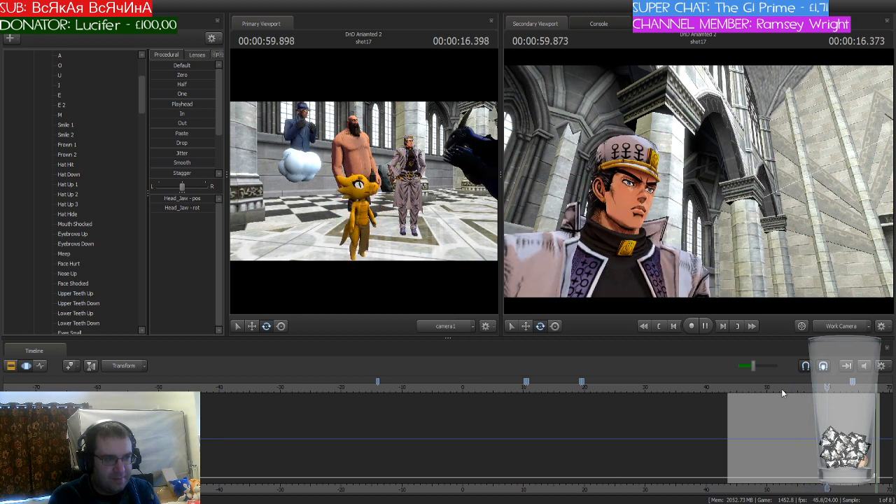
pyautogui.moveTo(794, 388); pyautogui.dragTo(809, 389)
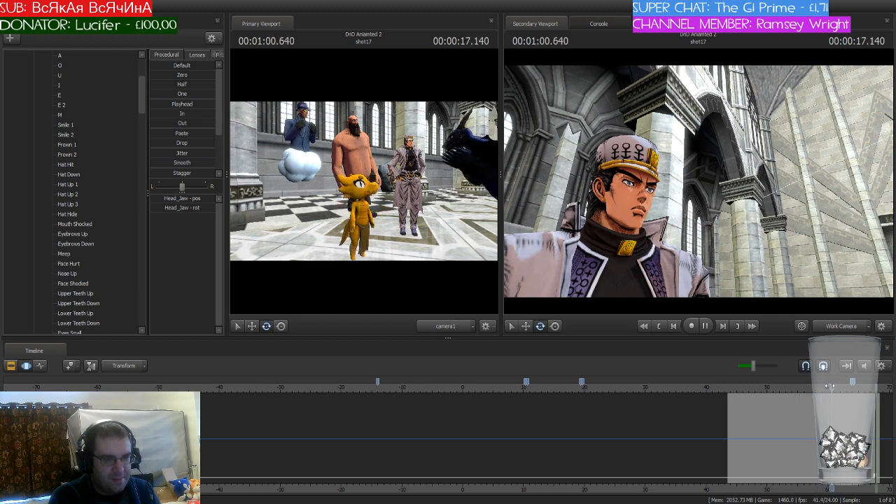
pyautogui.moveTo(808, 390); pyautogui.dragTo(798, 391)
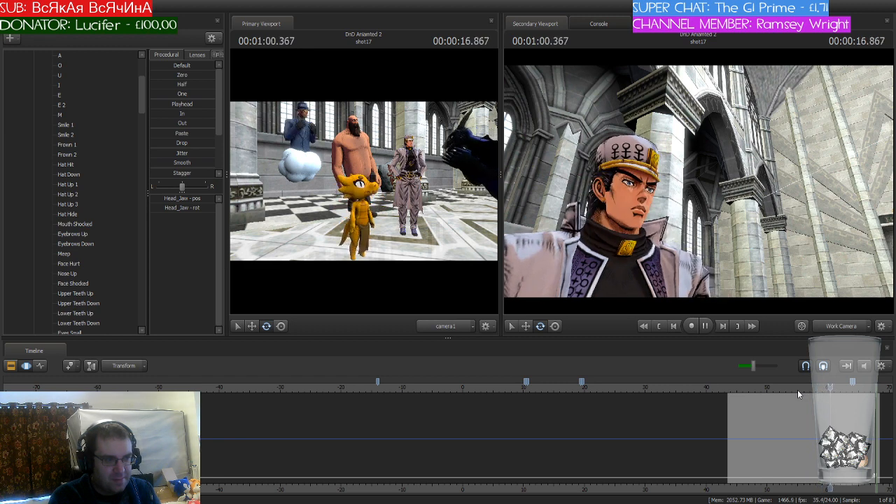
pyautogui.press('space')
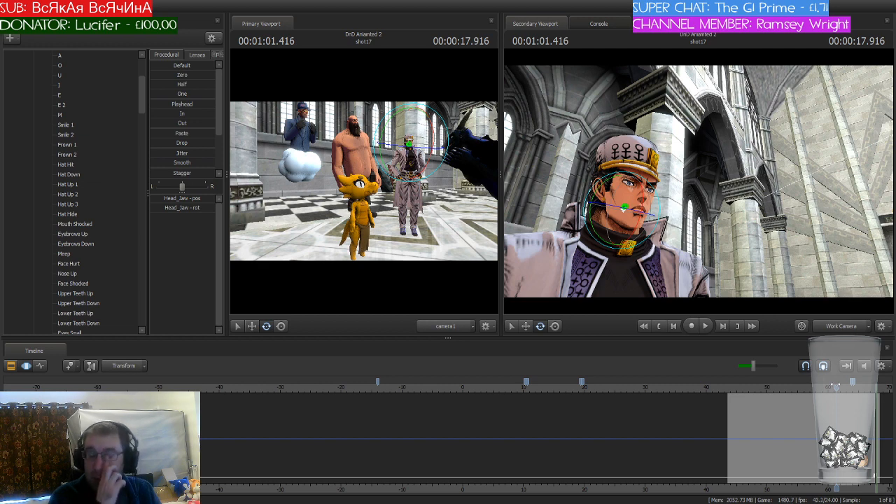
# Step: Replay the section of shot17 from about 53 seconds up to about 60.7 seconds to review the dialogue timing
pyautogui.moveTo(836, 385)
pyautogui.mouseDown()
pyautogui.moveTo(800, 387)
pyautogui.moveTo(825, 390)
pyautogui.mouseUp()
pyautogui.scroll(4, 813, 388)
pyautogui.moveTo(818, 389); pyautogui.dragTo(795, 395)
pyautogui.press('space')
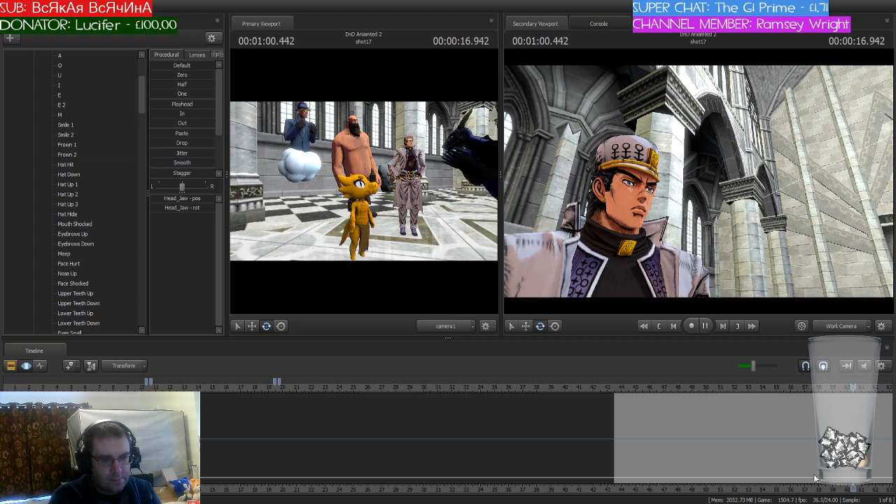
pyautogui.click(520, 387)
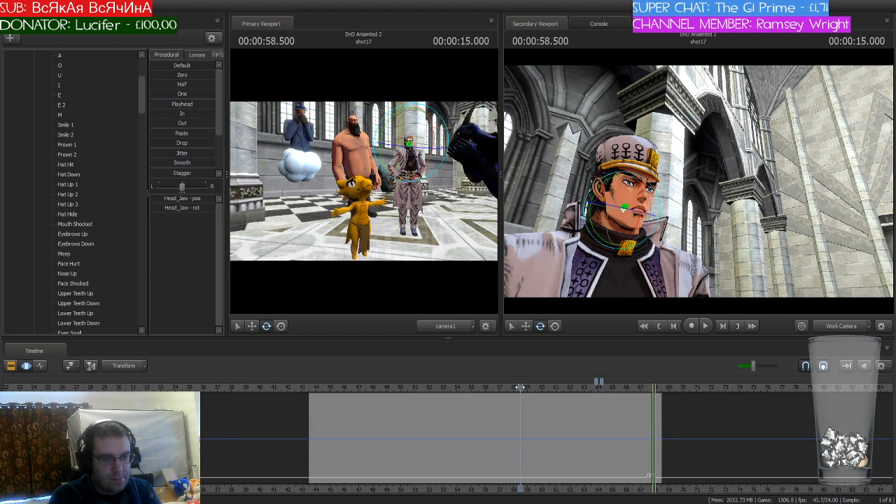
pyautogui.moveTo(519, 387); pyautogui.dragTo(443, 387)
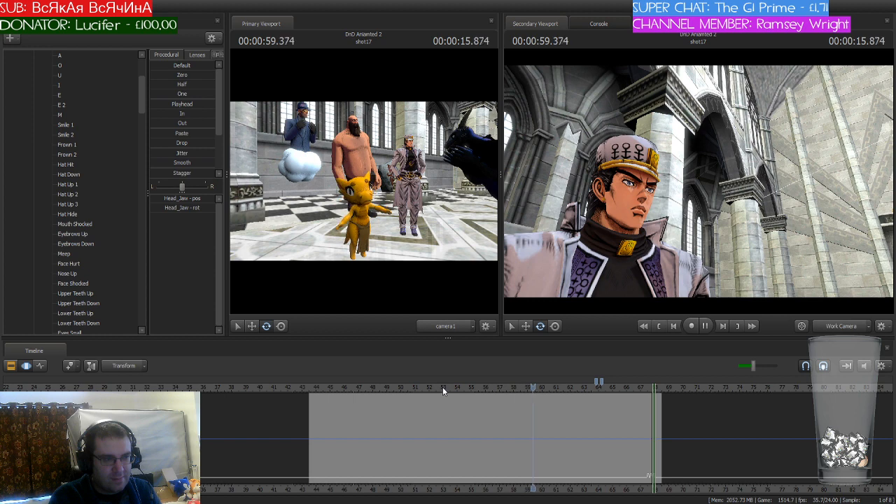
pyautogui.press('space')
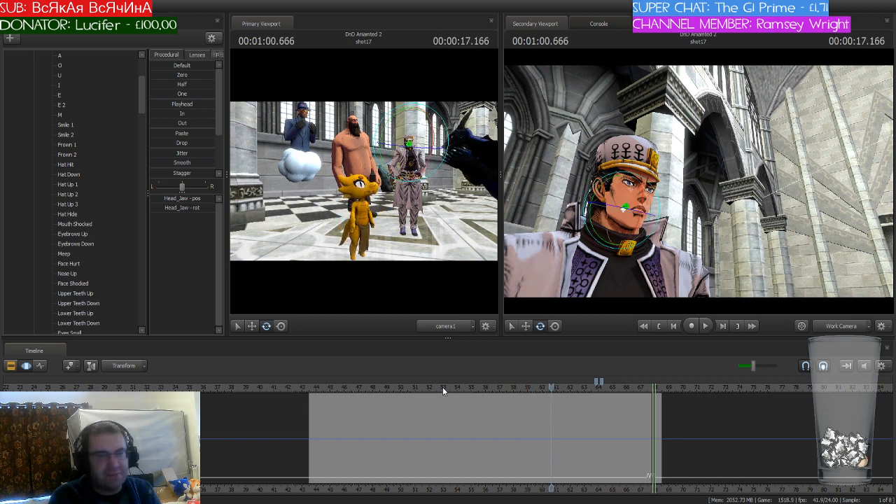
# Step: Play the animation onward from shot17 into shot24 for review, and return to the start of shot23
pyautogui.press('space')
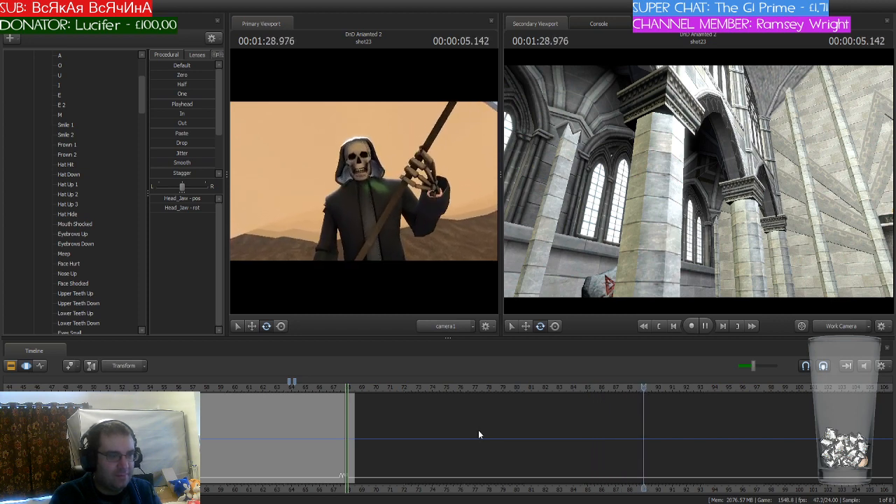
pyautogui.press('space')
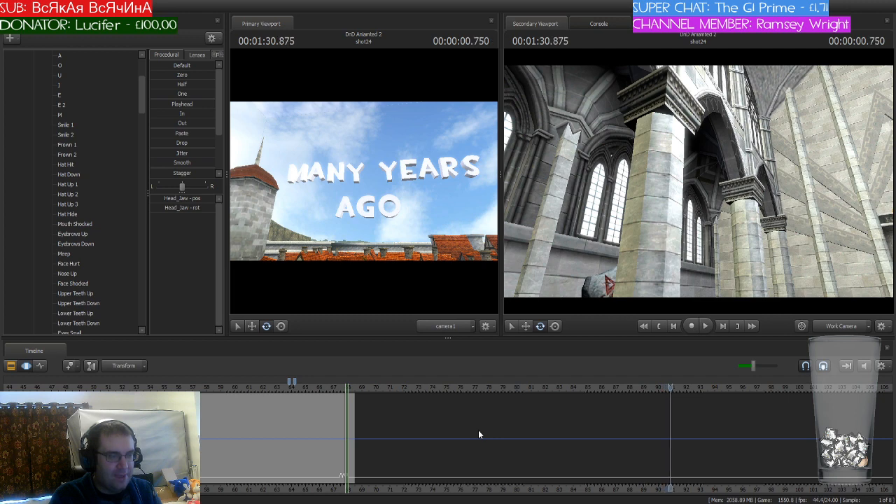
pyautogui.press('Up')
pyautogui.press('Up')
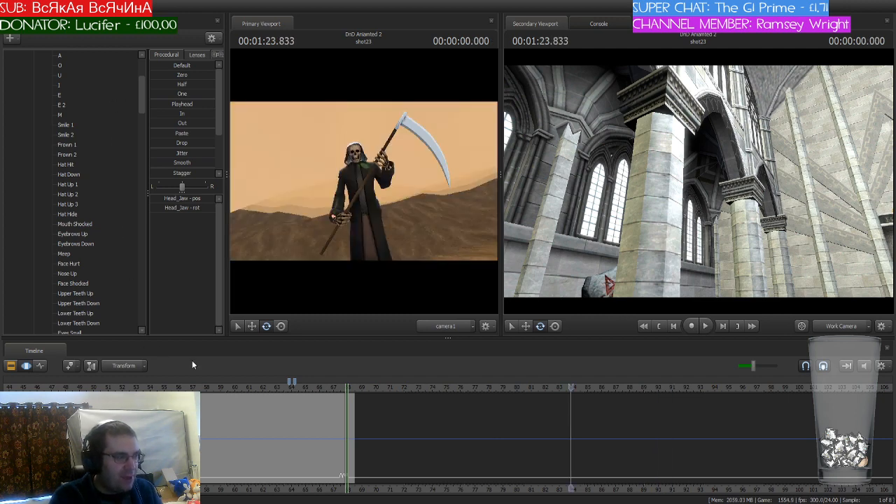
# Step: Select shot23 in the clip sequence and collapse the jotarokujopart41 controls in its animation set list
pyautogui.click(26, 366)
pyautogui.click(604, 426)
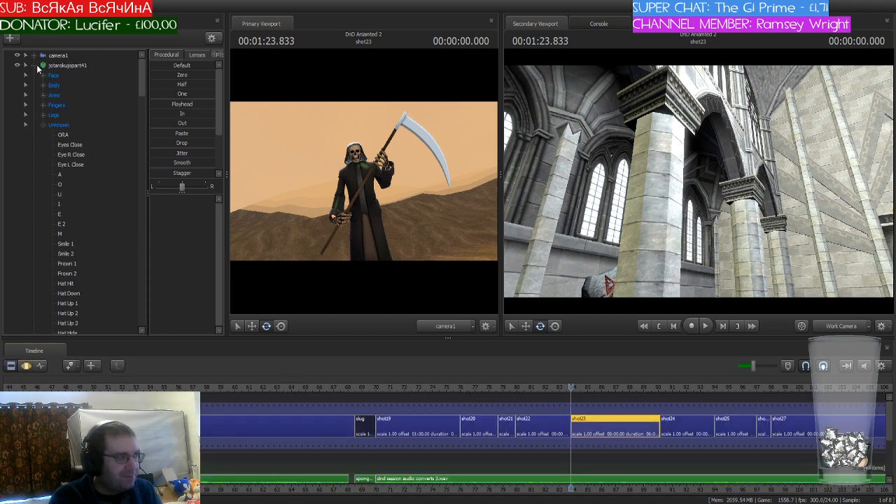
pyautogui.click(34, 85)
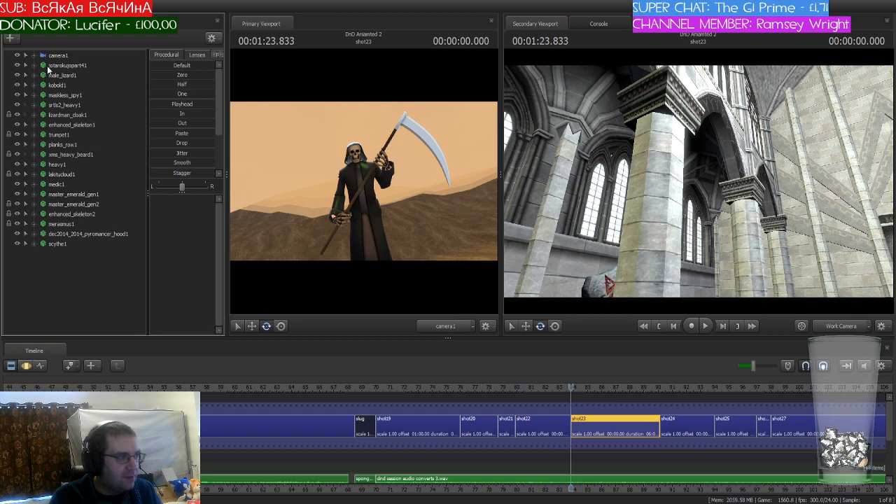
# Step: Move the playhead to about 86.96 seconds in shot23 for motion editing, add the menacing particle system and select it
pyautogui.click(27, 366)
pyautogui.scroll(2, 572, 426)
pyautogui.moveTo(572, 427); pyautogui.dragTo(714, 424)
pyautogui.scroll(3, 709, 425)
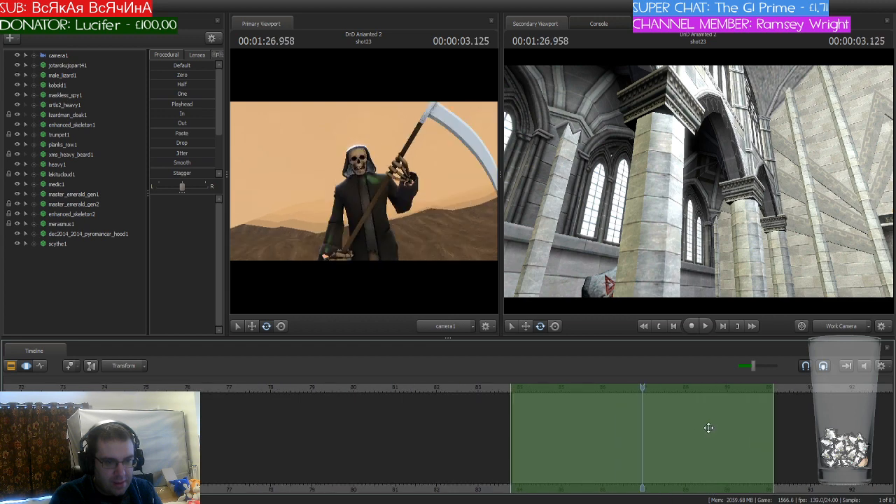
pyautogui.moveTo(428, 422); pyautogui.dragTo(433, 422)
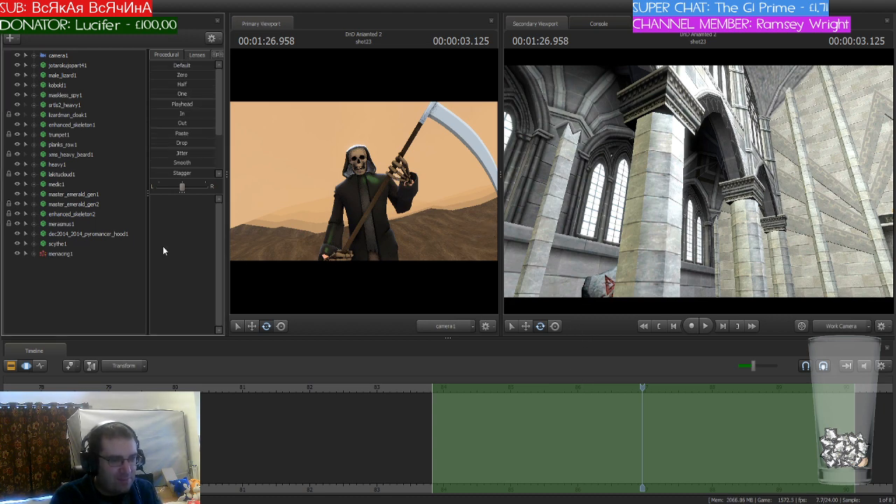
pyautogui.click(68, 253)
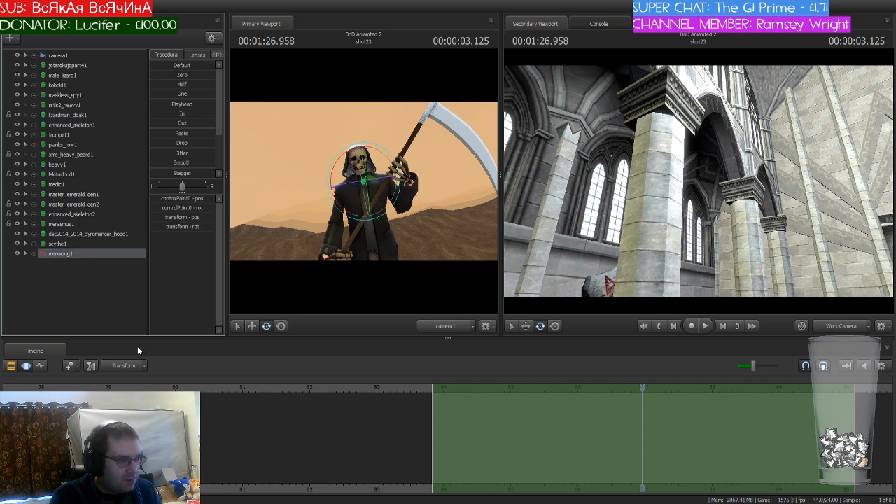
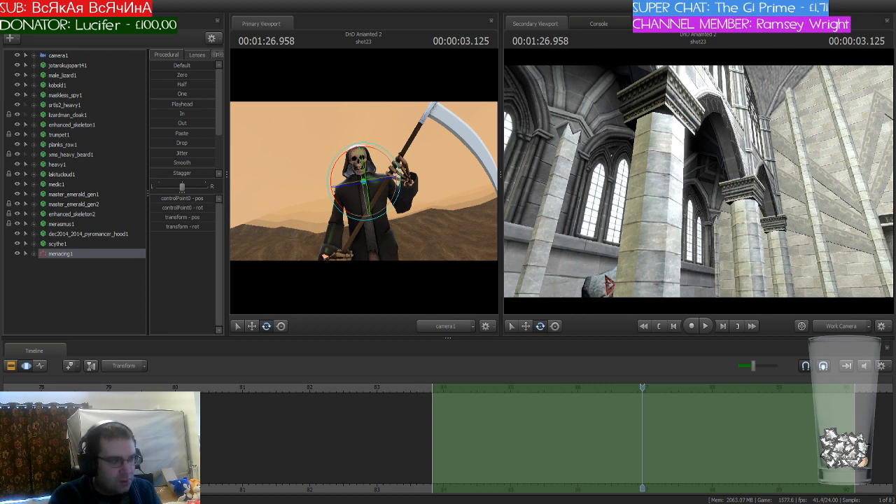
# Step: Paste a second copy of the menacing particle system into shot23's animation set list and select the first one
pyautogui.click(77, 290)
pyautogui.hotkey('ctrl', 'v')
pyautogui.click(67, 255)
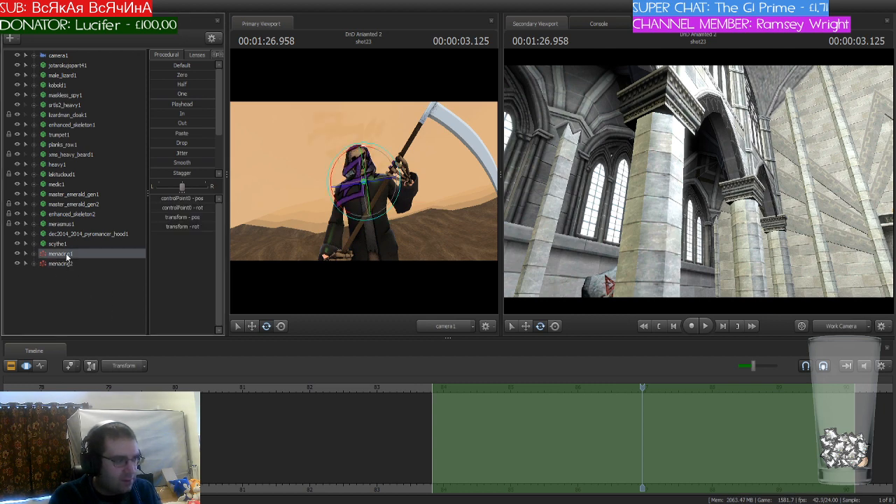
# Step: Move the menacing1 particle system beside the reaper's right arm, lowered to about hand height
pyautogui.moveTo(565, 267); pyautogui.dragTo(638, 190)
pyautogui.press('s')
pyautogui.press('s')
pyautogui.press('w')
pyautogui.press('w')
pyautogui.press('w')
pyautogui.press('s')
pyautogui.moveTo(699, 178); pyautogui.dragTo(701, 185)
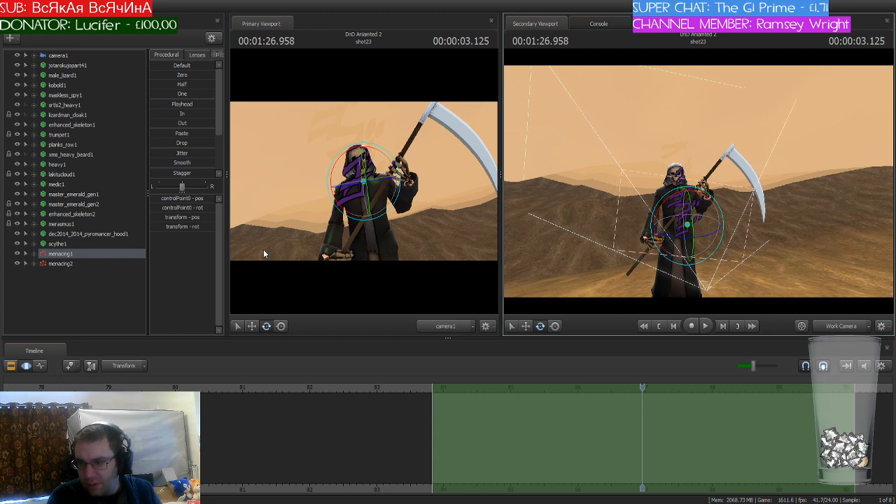
pyautogui.click(82, 253)
pyautogui.press('w')
pyautogui.moveTo(790, 258); pyautogui.dragTo(787, 269)
pyautogui.moveTo(683, 190); pyautogui.dragTo(649, 169)
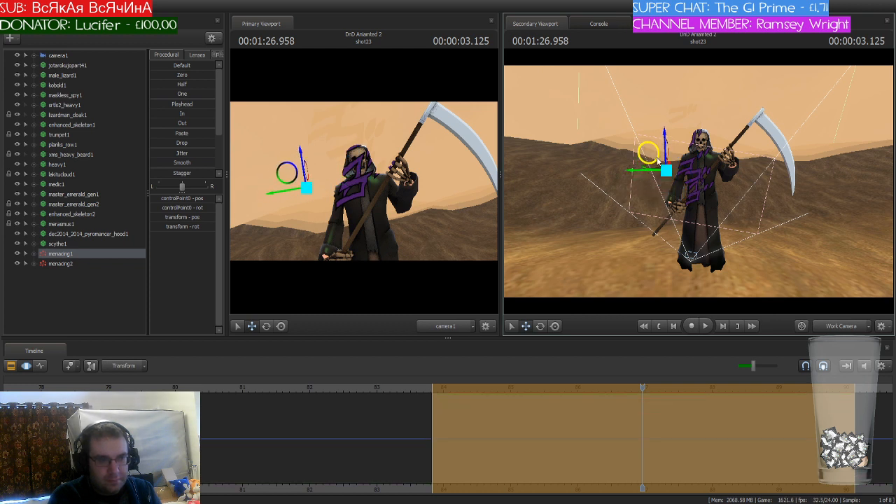
pyautogui.moveTo(664, 137); pyautogui.dragTo(663, 174)
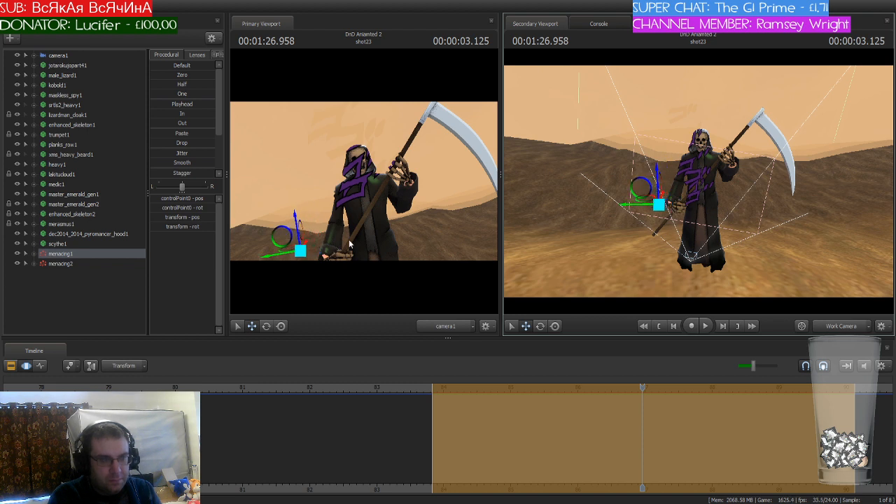
# Step: Move the menacing2 particle system to the reaper's scythe-arm side and inspect the effects at about 88.21 seconds
pyautogui.click(65, 264)
pyautogui.moveTo(681, 178); pyautogui.dragTo(732, 198)
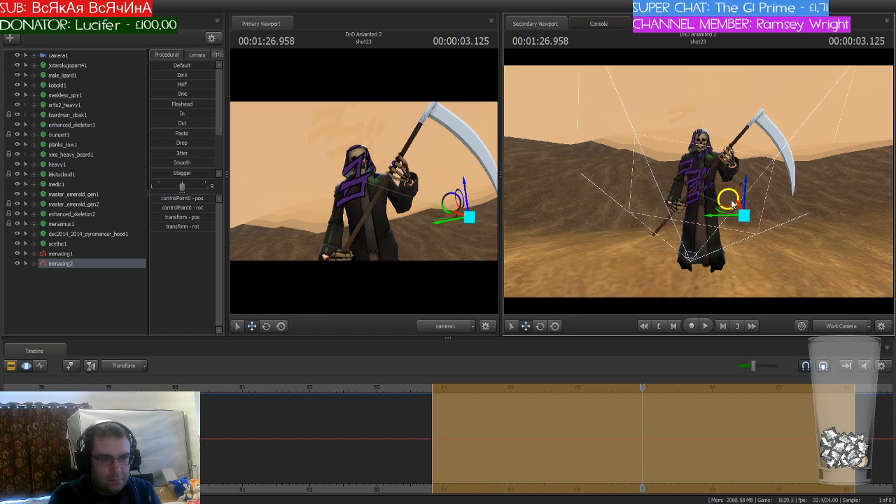
pyautogui.moveTo(645, 394); pyautogui.dragTo(727, 398)
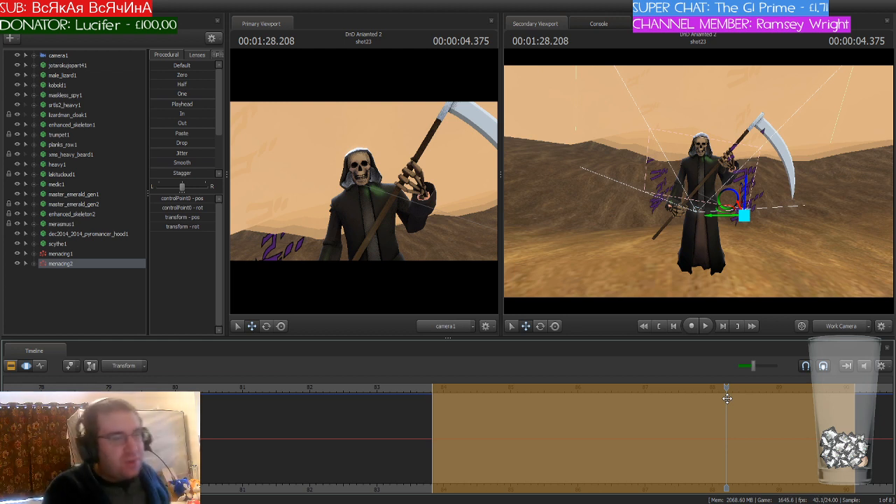
pyautogui.moveTo(725, 245); pyautogui.dragTo(837, 236)
pyautogui.moveTo(698, 182)
pyautogui.mouseDown()
pyautogui.moveTo(624, 185)
pyautogui.moveTo(698, 181)
pyautogui.mouseUp()
pyautogui.press('w')
pyautogui.press('w')
pyautogui.press('s')
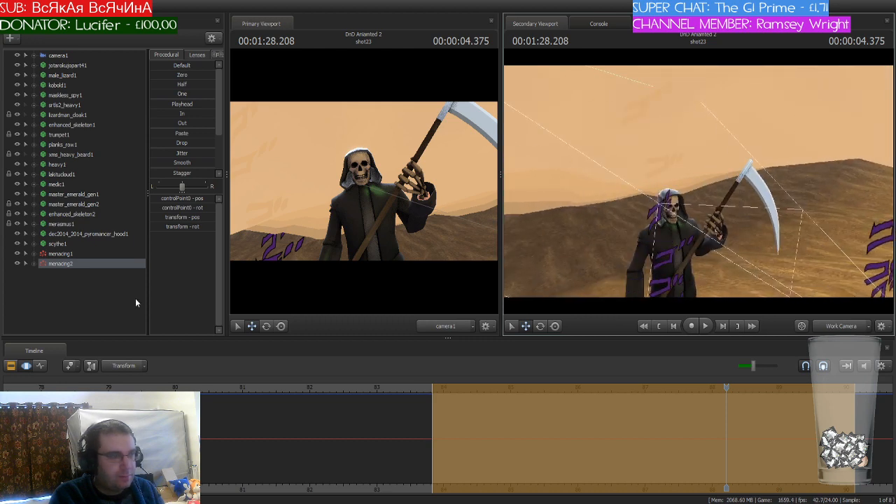
# Step: Delete both the menacing1 and menacing2 particle systems from shot23
pyautogui.click(75, 254)
pyautogui.keyDown('ctrl'); pyautogui.click(70, 265); pyautogui.keyUp('ctrl')
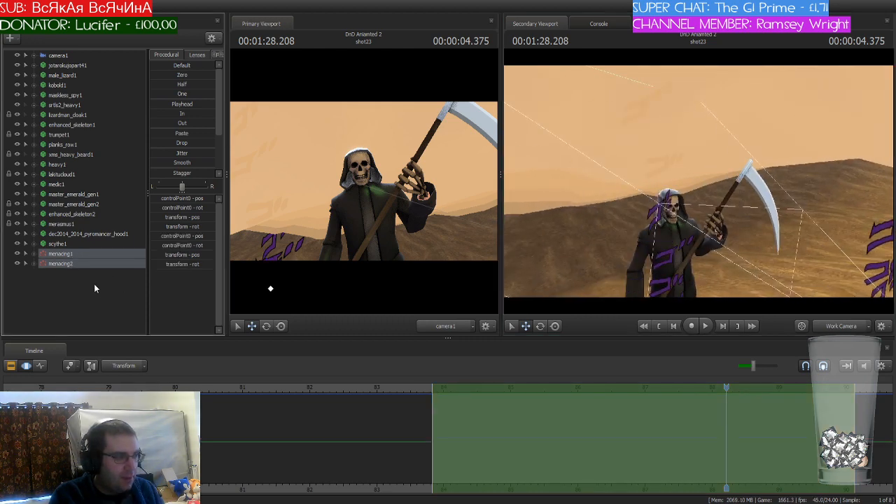
pyautogui.press('Delete')
# Step: Go back to the start of shot19 at 70 seconds and select that shot for motion editing
pyautogui.scroll(-3, 524, 468)
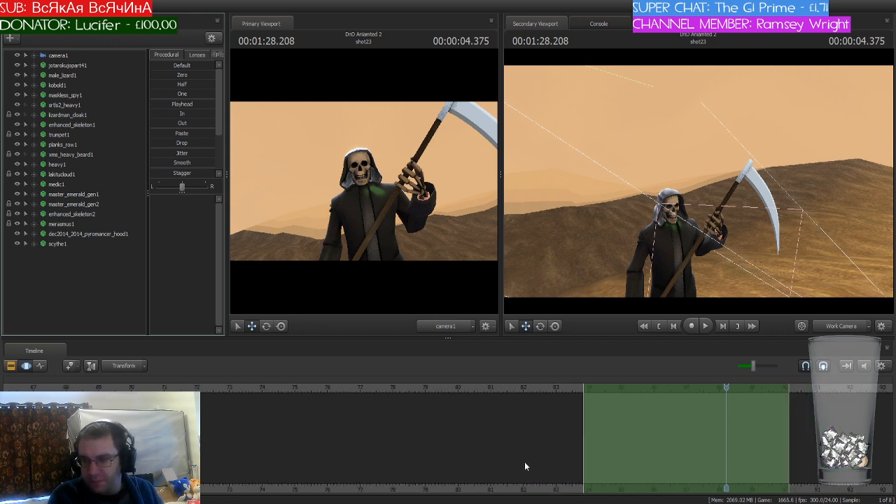
pyautogui.scroll(-1, 525, 463)
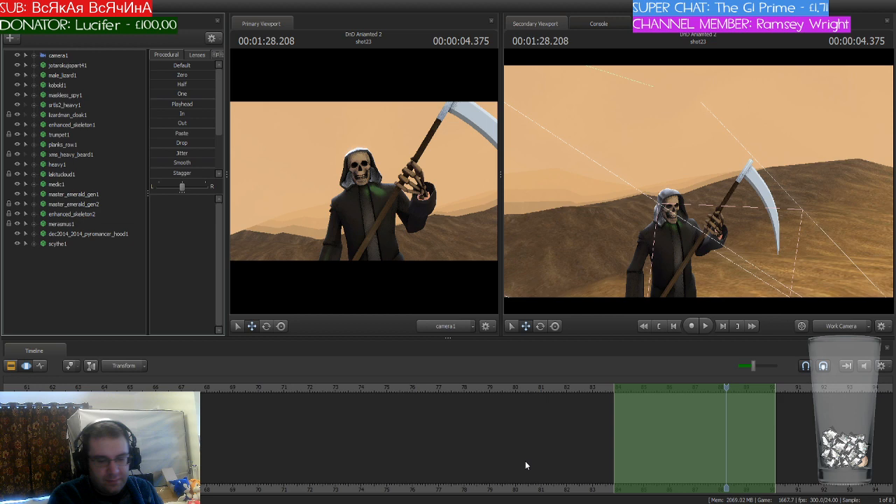
pyautogui.press('Up')
pyautogui.press('Up')
pyautogui.press('Up')
pyautogui.press('Up')
pyautogui.press('Up')
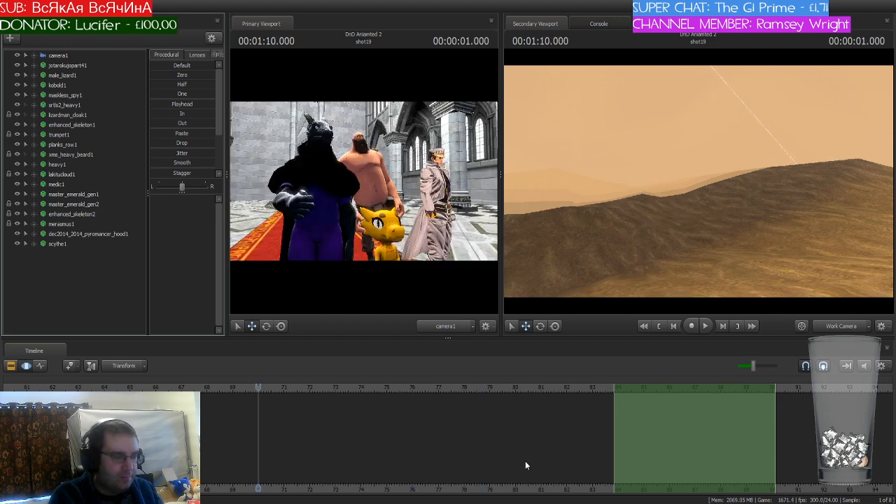
pyautogui.click(11, 365)
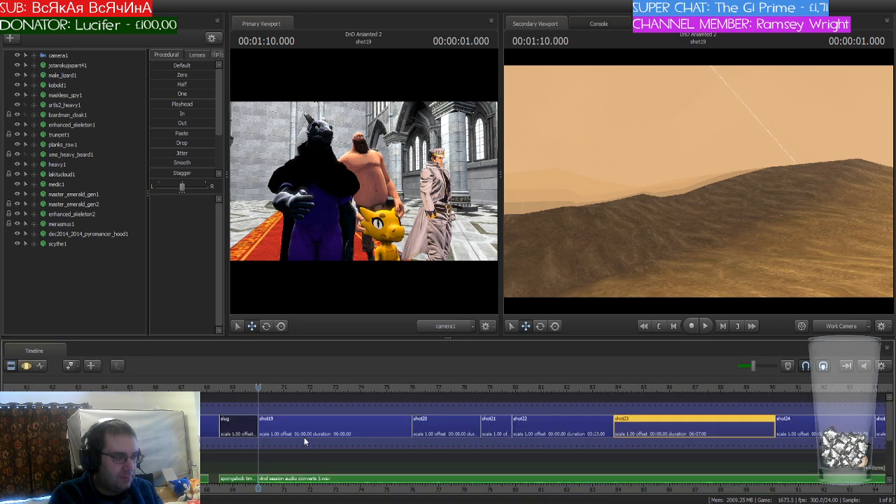
pyautogui.click(305, 438)
pyautogui.click(26, 366)
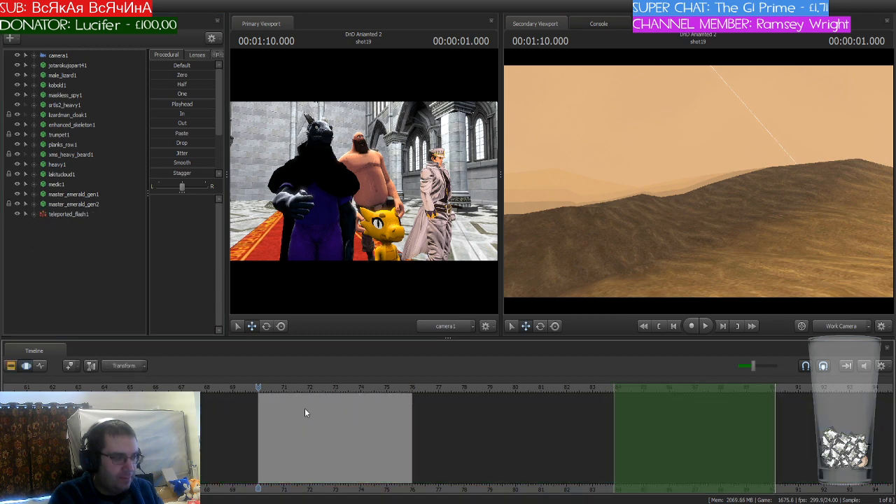
# Step: Shift the time selection onto shot19 so it spans 70 to 76 seconds
pyautogui.moveTo(697, 390); pyautogui.dragTo(343, 401)
pyautogui.scroll(5, 343, 401)
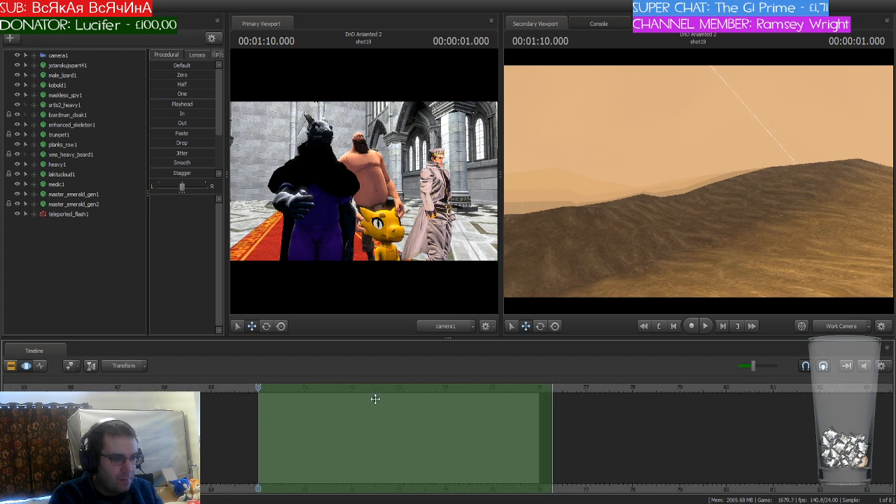
pyautogui.moveTo(679, 416); pyautogui.dragTo(660, 419)
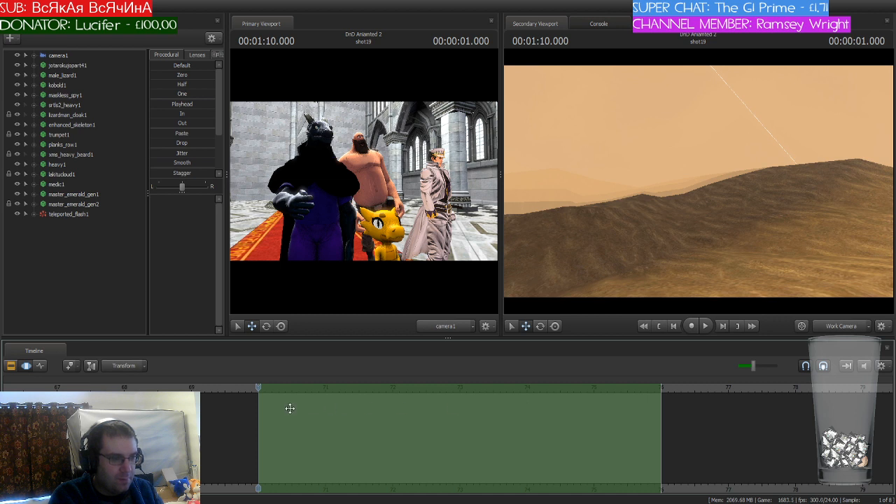
# Step: Expand male_lizard1's Face and Lower Face controls and select the jaw for animating in shot19
pyautogui.click(32, 76)
pyautogui.click(43, 94)
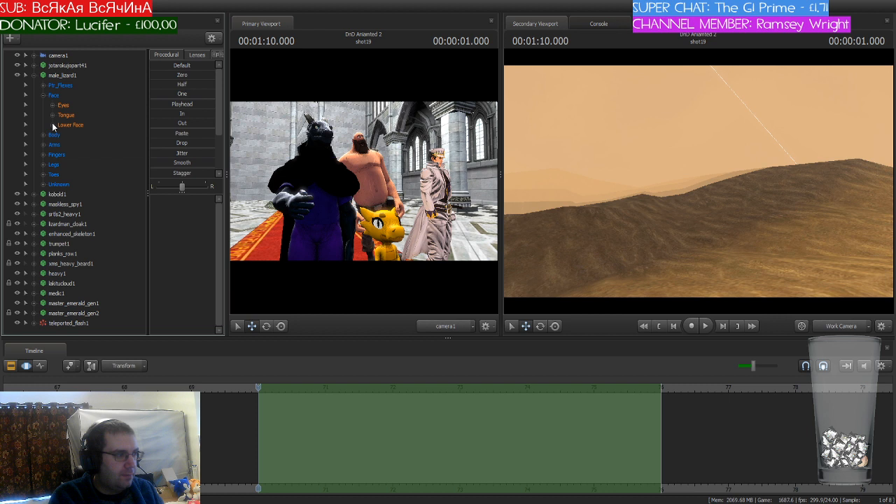
pyautogui.click(52, 125)
pyautogui.click(70, 135)
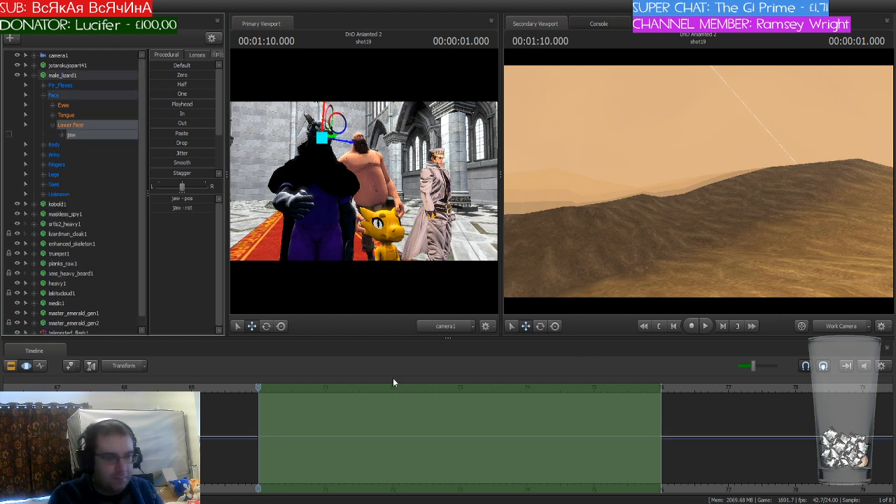
pyautogui.scroll(3, 330, 418)
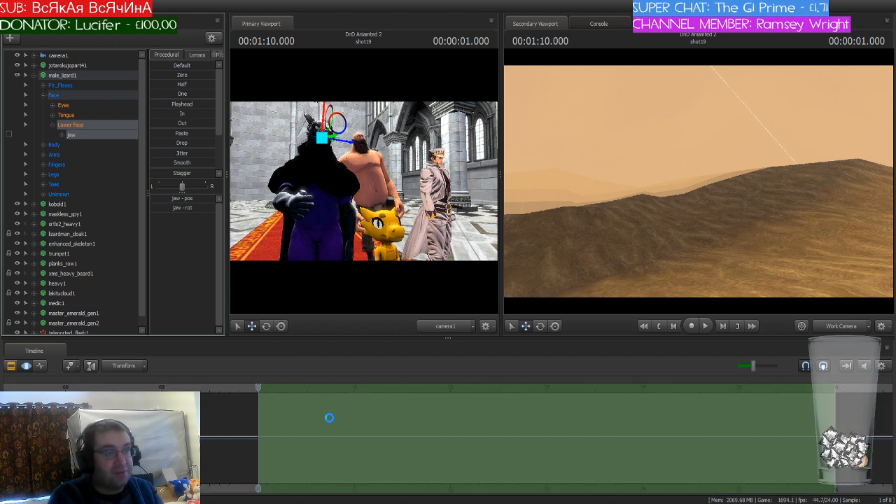
pyautogui.scroll(-2, 329, 418)
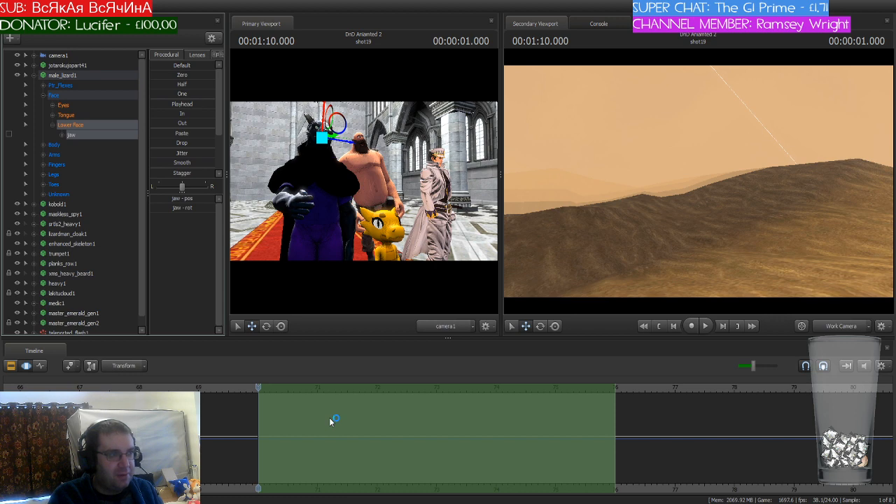
pyautogui.press('f')
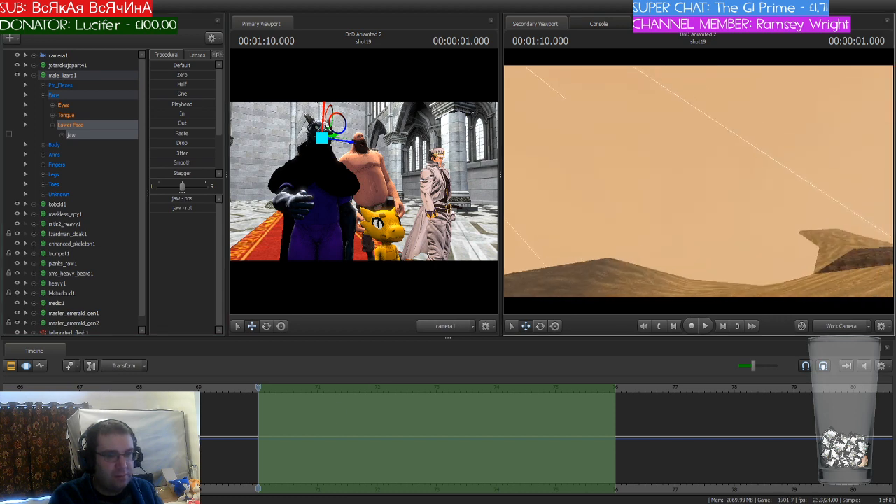
pyautogui.keyDown('alt'); pyautogui.moveTo(699, 182); pyautogui.dragTo(662, 183, button='right'); pyautogui.keyUp('alt')
pyautogui.press('w')
pyautogui.moveTo(699, 182); pyautogui.dragTo(648, 164)
pyautogui.press('w')
pyautogui.press('a')
pyautogui.press('w')
pyautogui.press('d')
pyautogui.scroll(4, 276, 407)
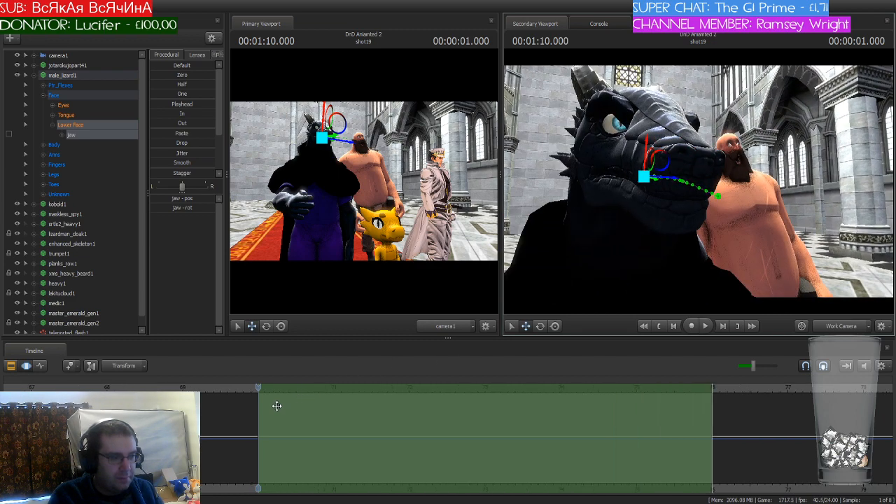
# Step: Place the playhead at 70.083 seconds and narrow the time selection around it, with falloffs reaching from 70.0 to about 70.2 seconds
pyautogui.press('Right')
pyautogui.press('Right')
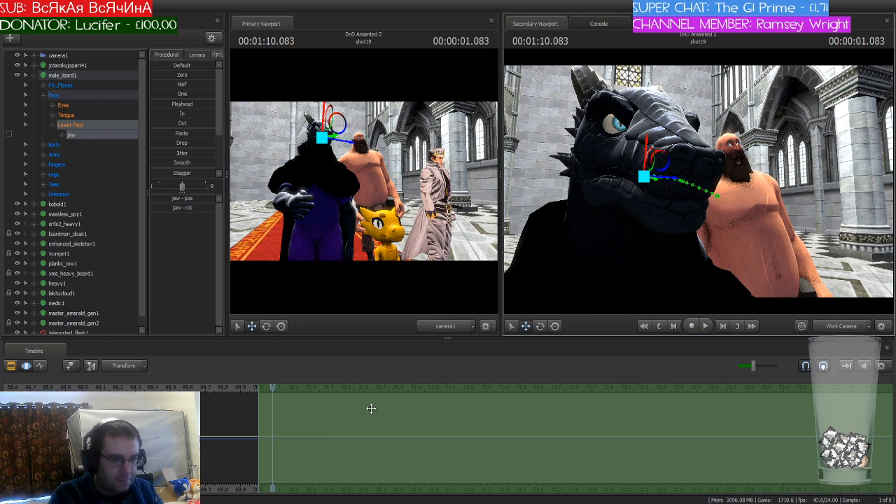
pyautogui.scroll(-3, 403, 409)
pyautogui.moveTo(666, 410); pyautogui.dragTo(300, 415)
pyautogui.scroll(2, 294, 422)
pyautogui.scroll(2, 294, 422)
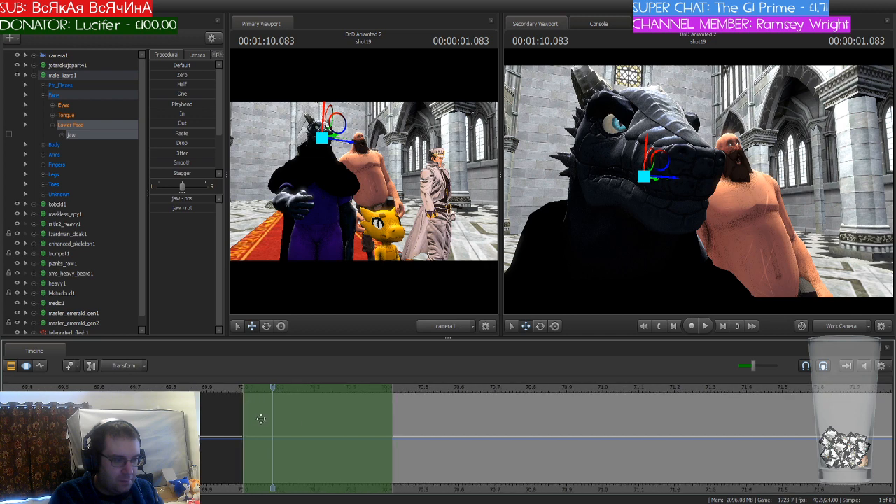
pyautogui.moveTo(245, 416); pyautogui.dragTo(274, 415)
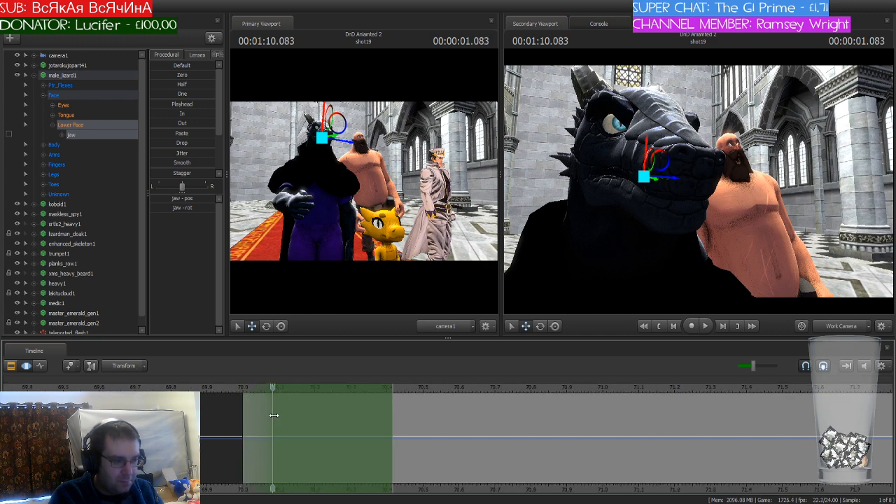
pyautogui.moveTo(391, 415); pyautogui.dragTo(283, 421)
pyautogui.keyDown('shift'); pyautogui.scroll(-1, 283, 421); pyautogui.keyUp('shift')
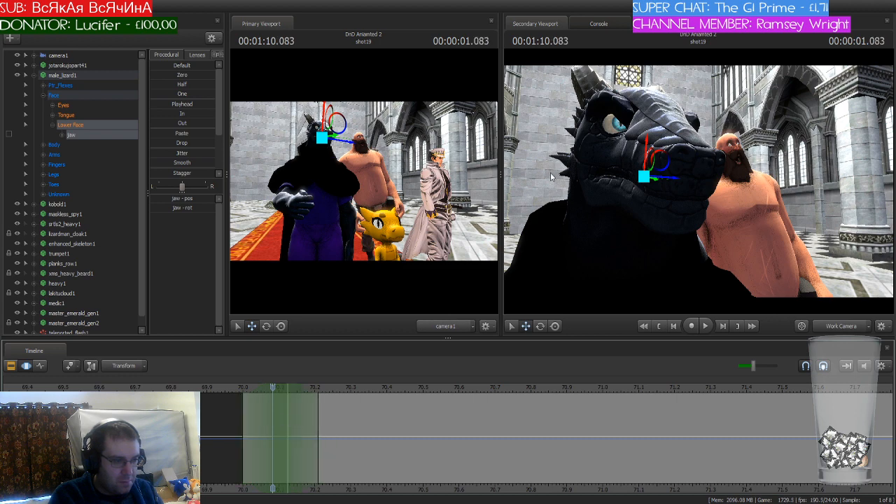
# Step: Rotate male_lizard1's jaw open at 70.083 seconds and commit the change
pyautogui.press('e')
pyautogui.moveTo(661, 170); pyautogui.dragTo(657, 177)
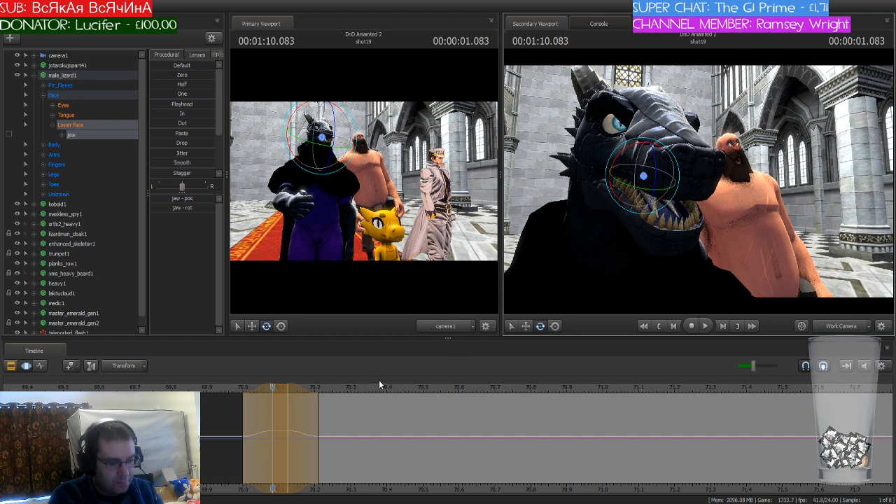
pyautogui.press('Escape')
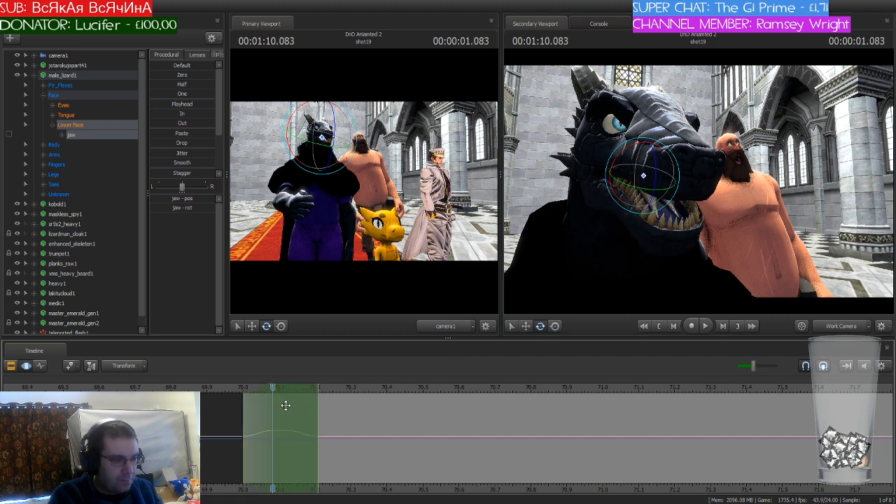
# Step: Copy and paste the lizard's jaw opening repeatedly so the motion fills 70.0 to about 70.6 seconds
pyautogui.moveTo(274, 409); pyautogui.dragTo(388, 409)
pyautogui.hotkey('ctrl', 'v')
pyautogui.moveTo(347, 388); pyautogui.dragTo(247, 414)
pyautogui.hotkey('ctrl', 'v')
pyautogui.click(390, 411)
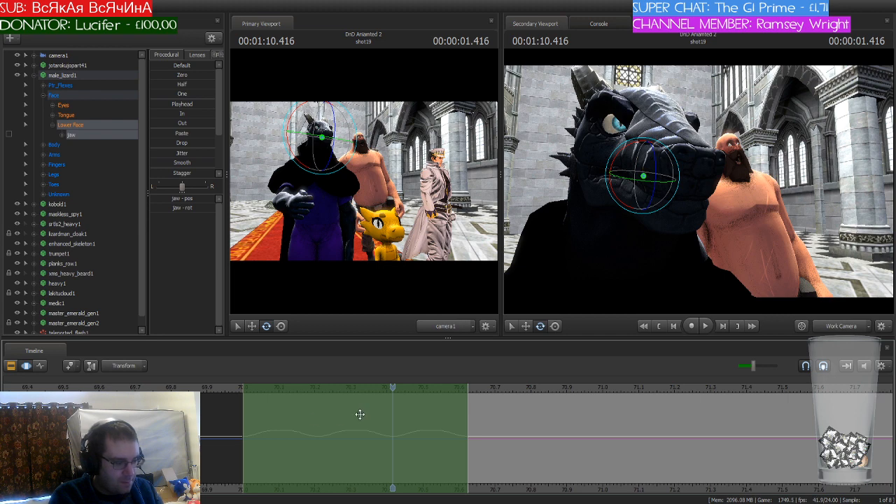
# Step: Paste the copied jaw motion block at 70.625 seconds and extend the time selection back to 70.0 seconds over the whole motion
pyautogui.moveTo(393, 389); pyautogui.dragTo(469, 388)
pyautogui.moveTo(322, 388); pyautogui.dragTo(544, 389)
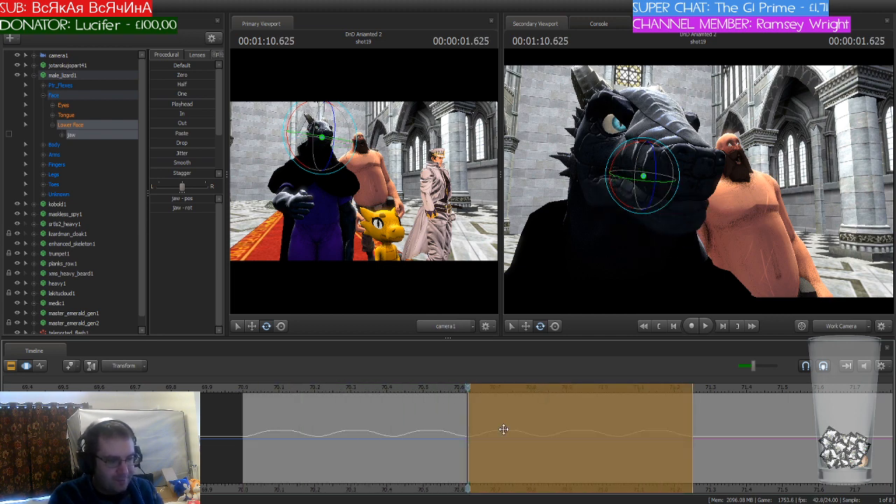
pyautogui.scroll(-4, 507, 427)
pyautogui.moveTo(468, 403); pyautogui.dragTo(360, 417)
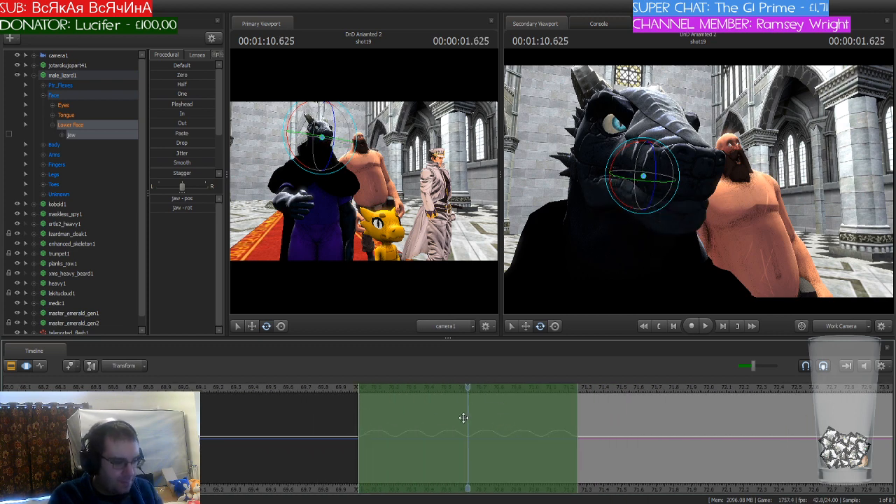
# Step: Play the animation from just before shot19 to 72 seconds to check the lizard's jaw timing against the dialogue
pyautogui.moveTo(467, 388); pyautogui.dragTo(296, 395)
pyautogui.press('space')
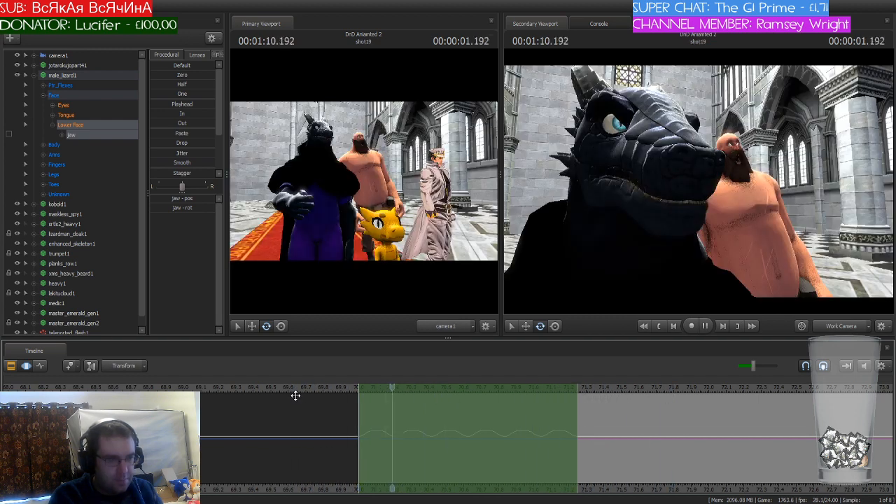
pyautogui.press('space')
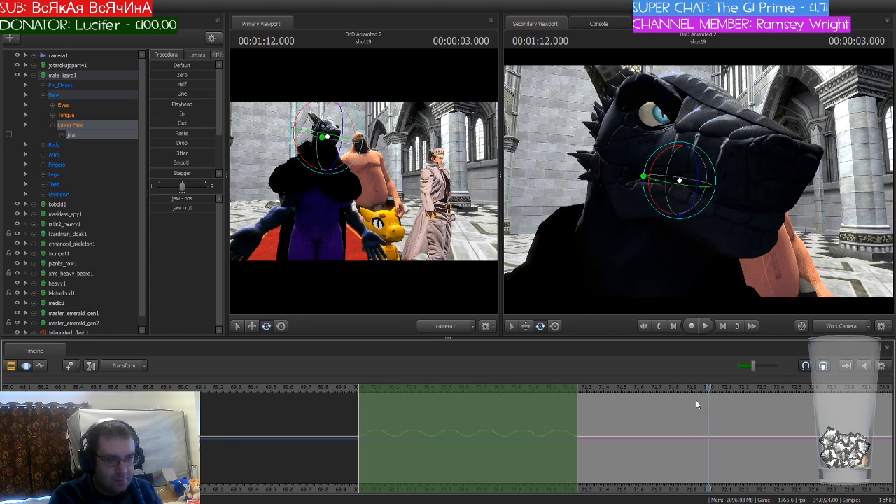
# Step: Paste the lizard's copied jaw motion starting at 71.708 seconds and play it back
pyautogui.moveTo(708, 387); pyautogui.dragTo(657, 399)
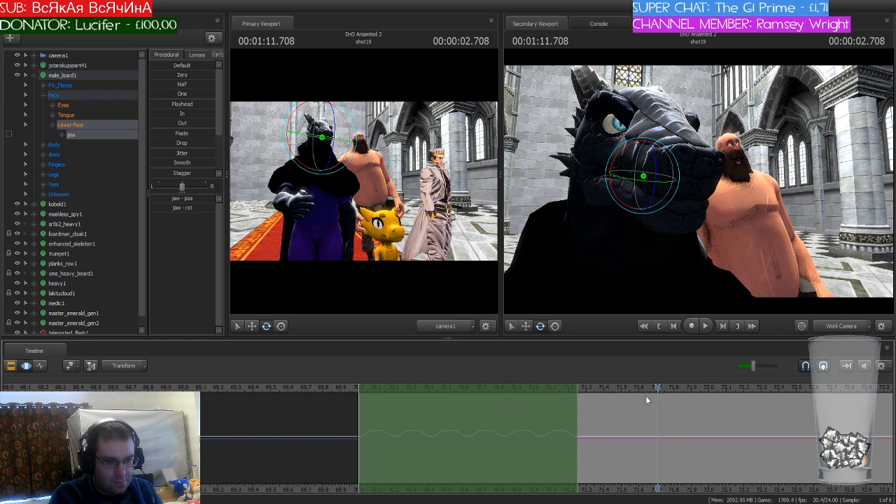
pyautogui.moveTo(400, 384); pyautogui.dragTo(700, 393)
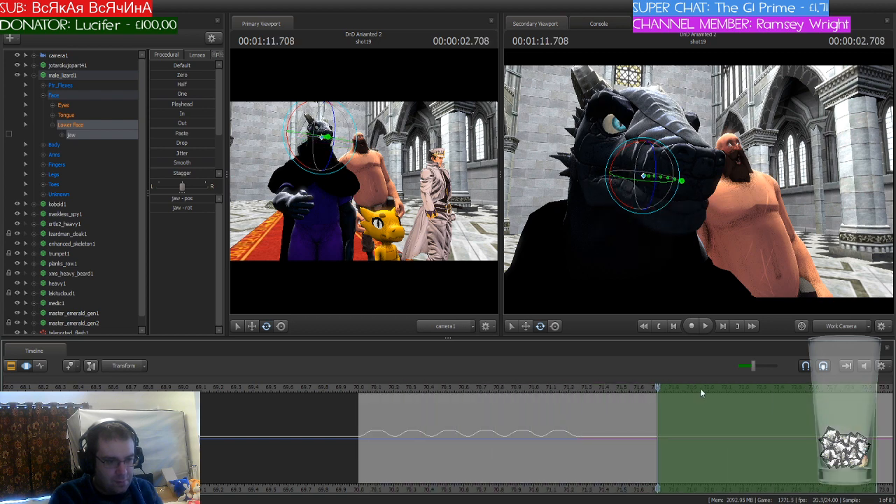
pyautogui.press('space')
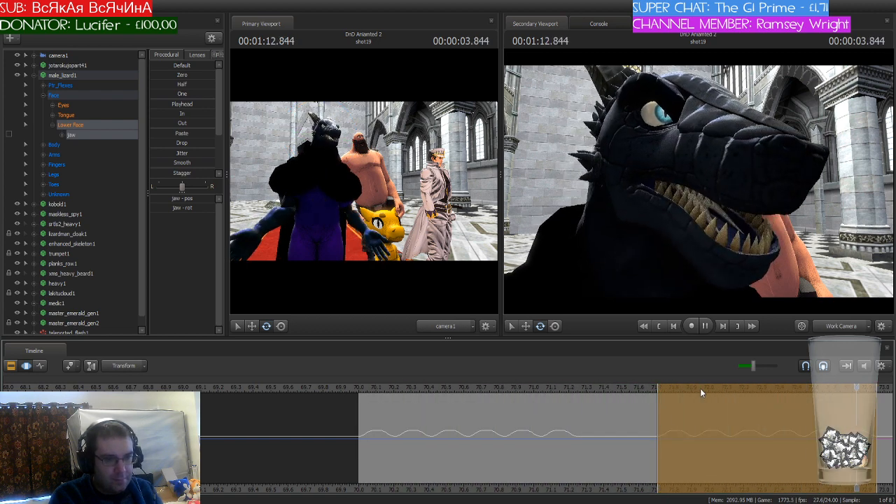
# Step: Play back the lizard's pasted jaw motion from about 71.7 seconds and apply it
pyautogui.press('space')
pyautogui.moveTo(884, 491); pyautogui.dragTo(612, 454, button='middle')
pyautogui.press('space')
pyautogui.click(362, 388)
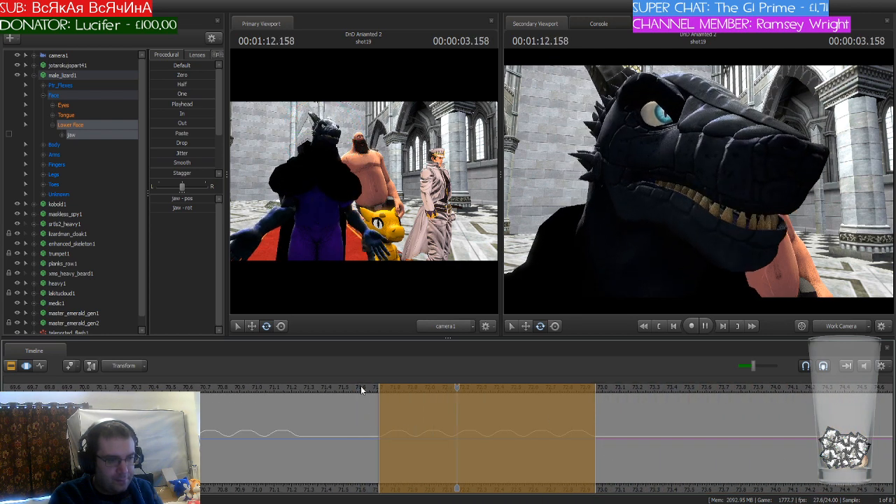
pyautogui.press('space')
pyautogui.press('Return')
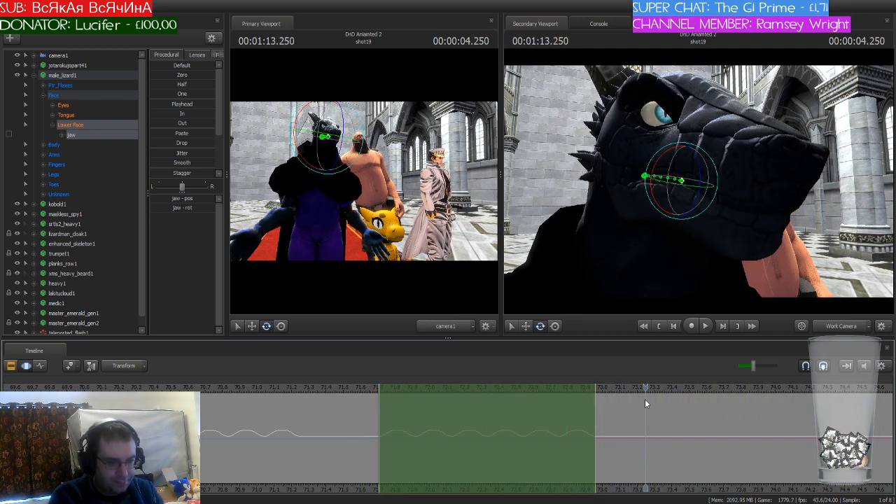
# Step: Extend the lizard's jaw motion with one more opening from 72.958 to about 73.17 seconds and play it back
pyautogui.moveTo(645, 389); pyautogui.dragTo(596, 394)
pyautogui.moveTo(496, 386); pyautogui.dragTo(715, 386)
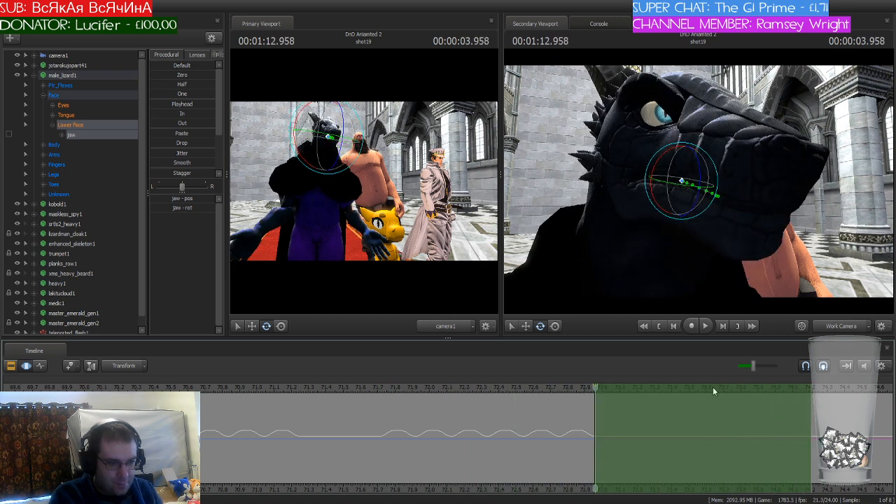
pyautogui.moveTo(810, 411); pyautogui.dragTo(629, 456)
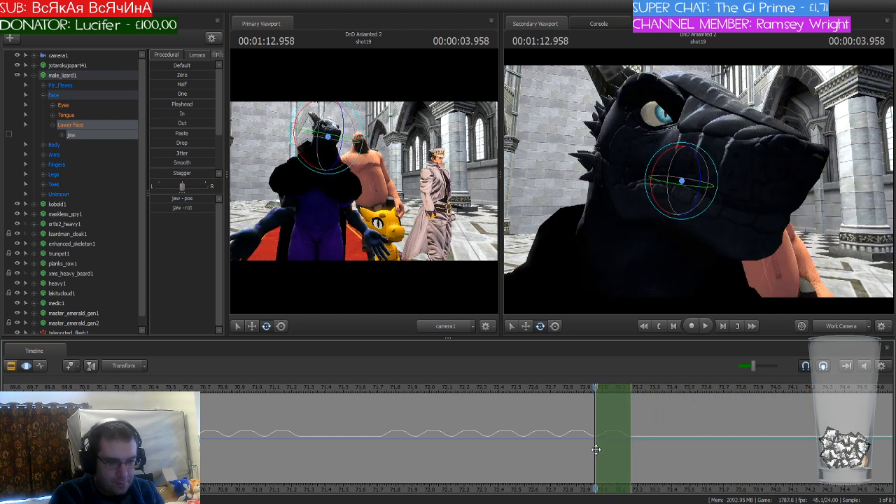
pyautogui.click(379, 386)
pyautogui.press('space')
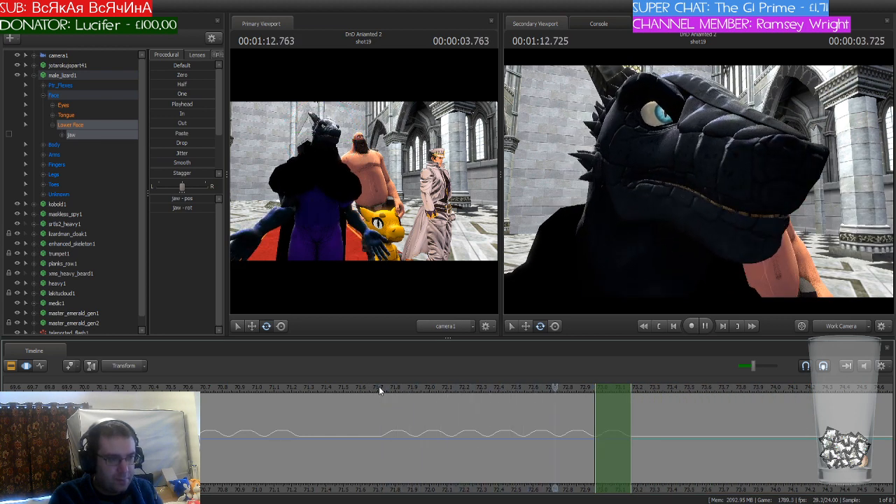
pyautogui.press('space')
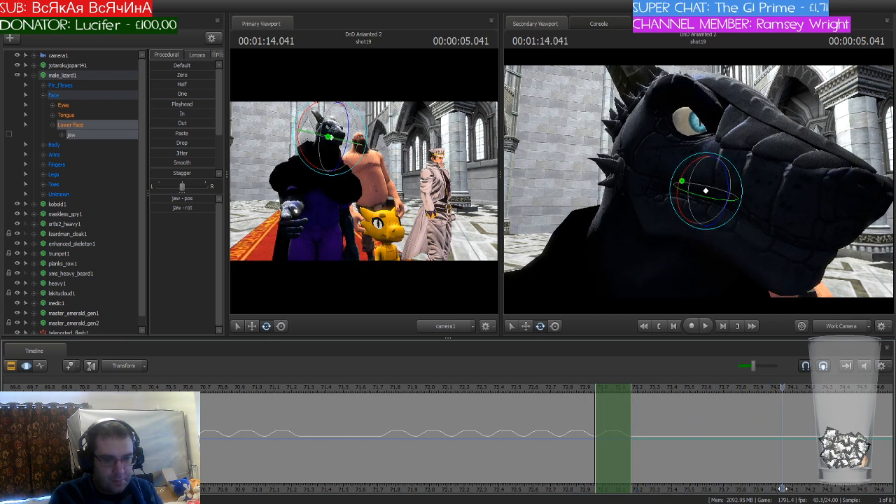
# Step: Paste the lizard's copied jaw motion block at 73.875 seconds, running to about 75.1 seconds
pyautogui.moveTo(783, 489); pyautogui.dragTo(563, 471)
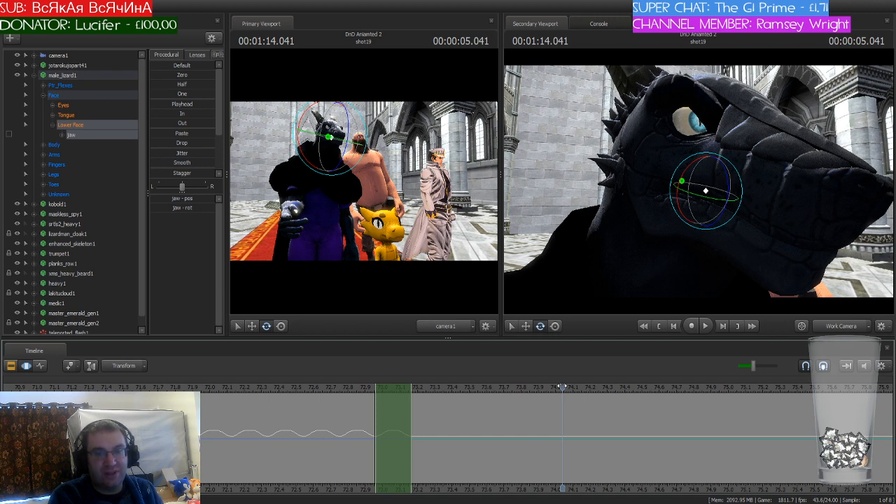
pyautogui.moveTo(562, 387); pyautogui.dragTo(532, 396)
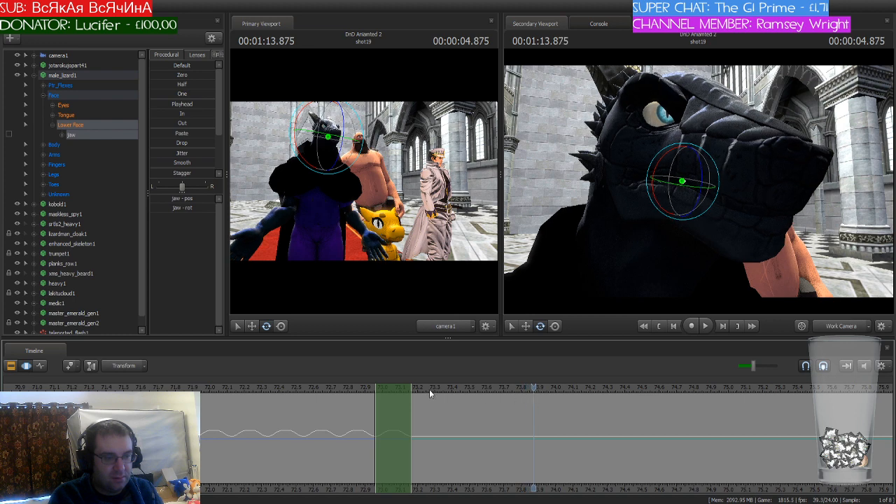
pyautogui.moveTo(395, 387); pyautogui.dragTo(750, 417)
pyautogui.scroll(-3, 702, 419)
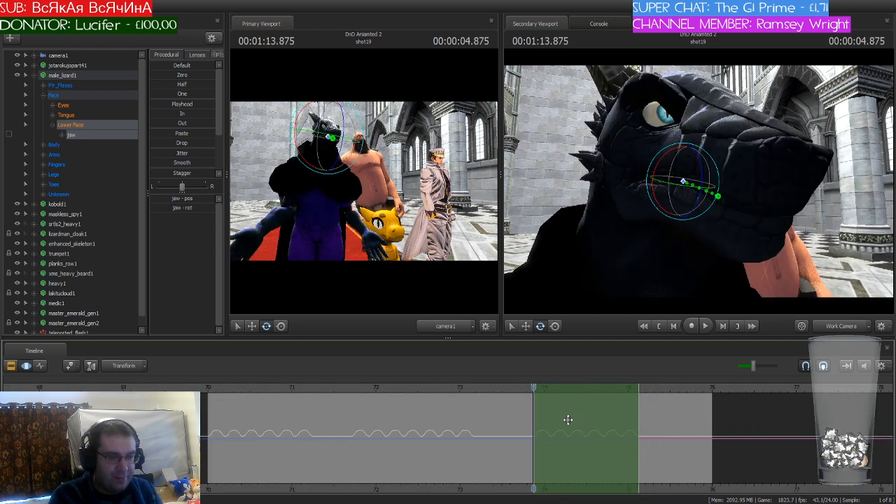
# Step: Play shot19 from 70 seconds through to the start of shot20 to check the lizard's jaw timing
pyautogui.click(208, 391)
pyautogui.press('space')
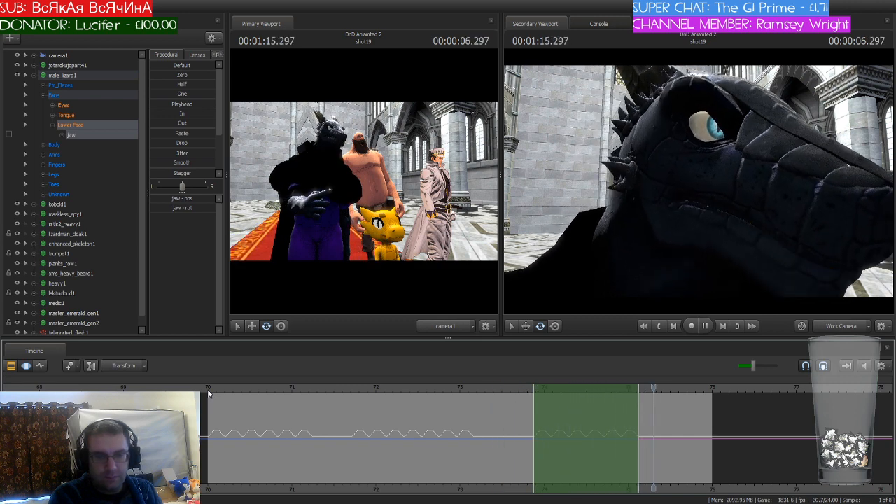
pyautogui.press('space')
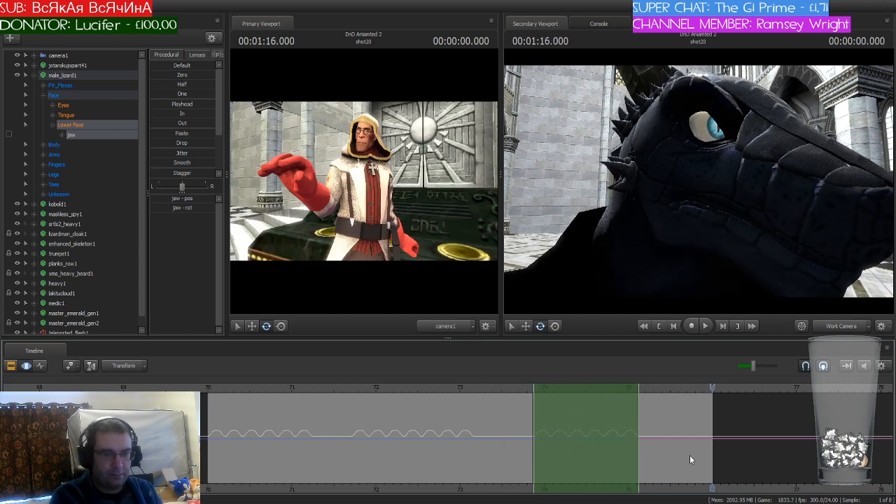
# Step: Select shot20 in the Clip Editor and open it in the Motion Editor
pyautogui.press('Up')
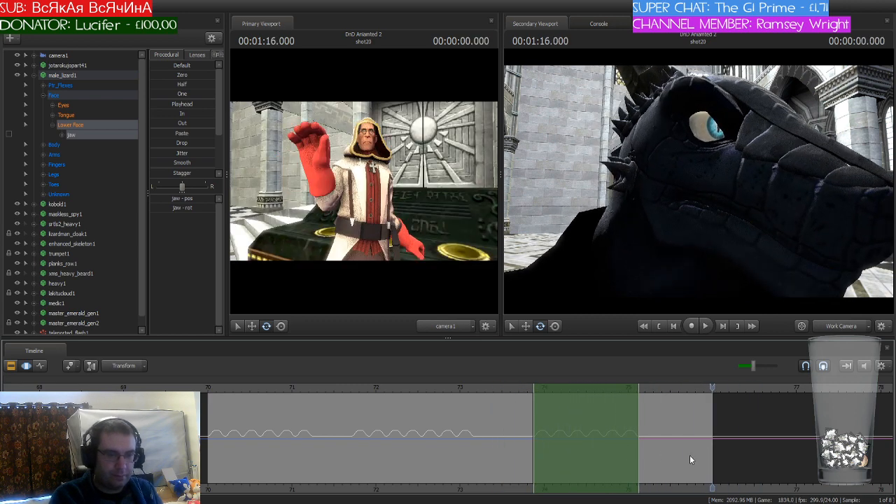
pyautogui.click(11, 366)
pyautogui.click(762, 426)
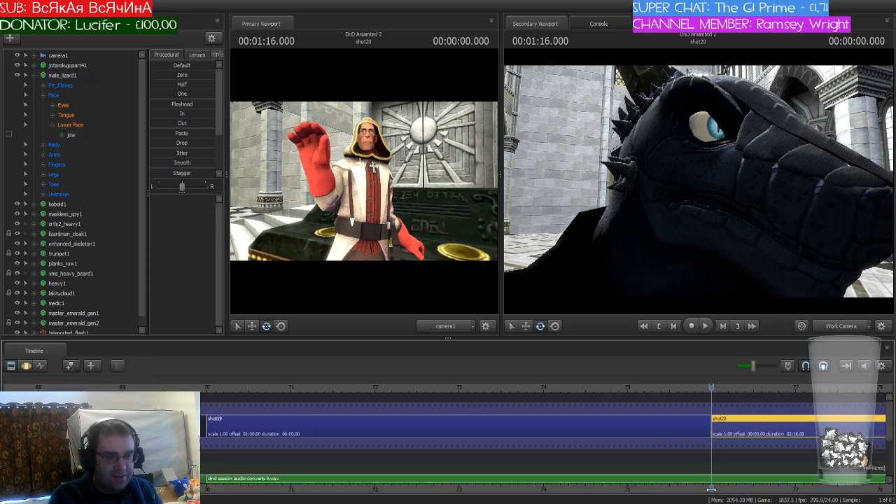
pyautogui.moveTo(713, 489); pyautogui.dragTo(308, 464, button='middle')
pyautogui.click(23, 368)
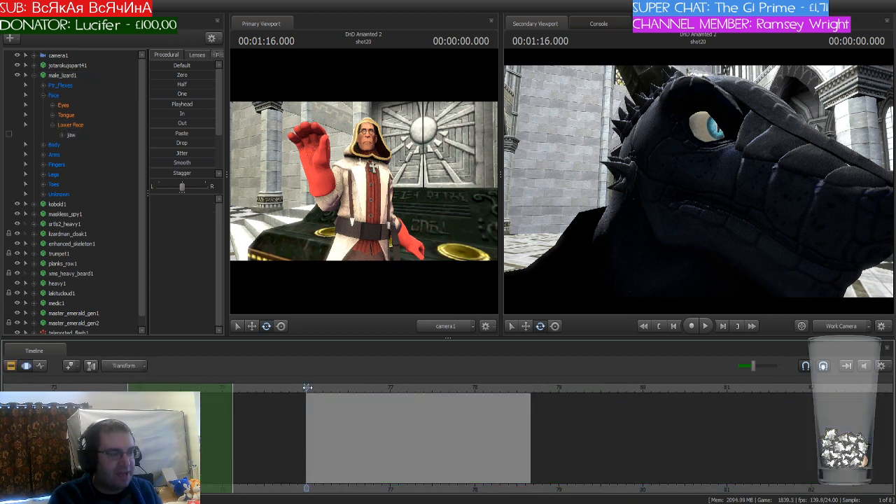
# Step: Set shot20's time selection to about 76.08–76.125 seconds, with falloff reaching from 76.0 to about 76.21 seconds
pyautogui.moveTo(178, 388); pyautogui.dragTo(355, 388)
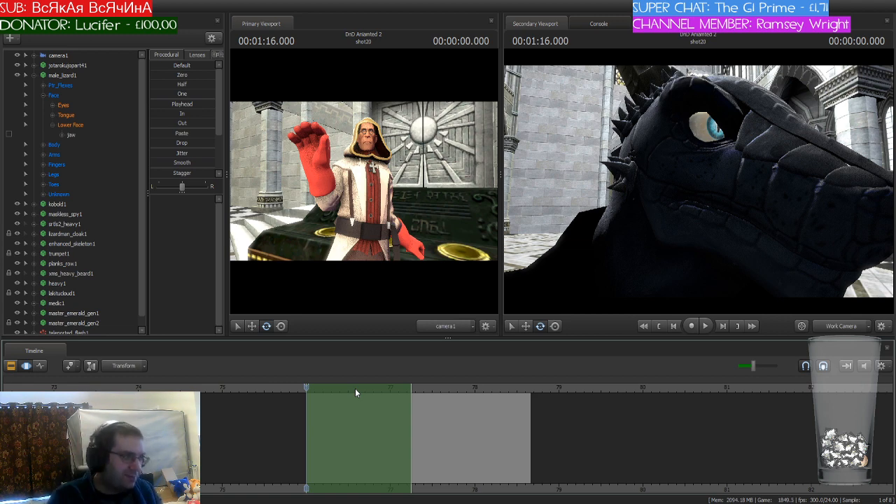
pyautogui.moveTo(410, 406); pyautogui.dragTo(470, 406)
pyautogui.moveTo(501, 407); pyautogui.dragTo(529, 412)
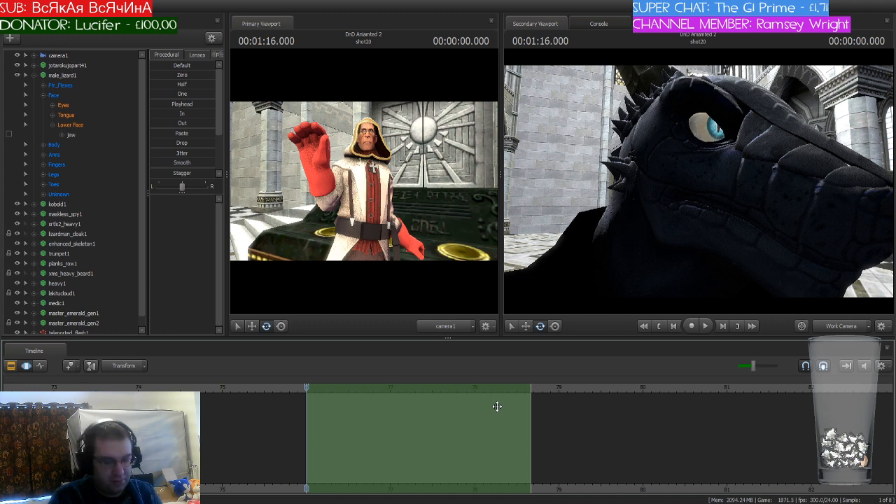
pyautogui.scroll(3, 497, 407)
pyautogui.moveTo(627, 418); pyautogui.dragTo(436, 414)
pyautogui.scroll(3, 314, 423)
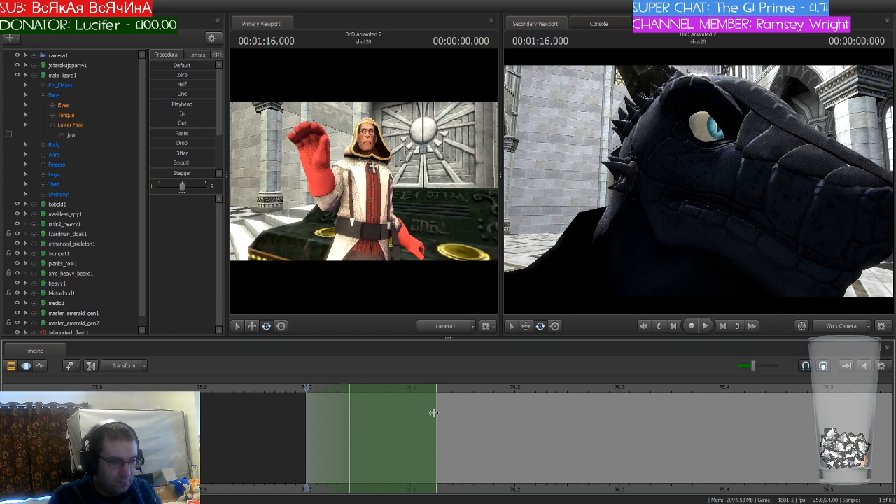
pyautogui.moveTo(352, 419); pyautogui.dragTo(384, 418)
pyautogui.keyDown('shift'); pyautogui.scroll(1, 413, 417); pyautogui.keyUp('shift')
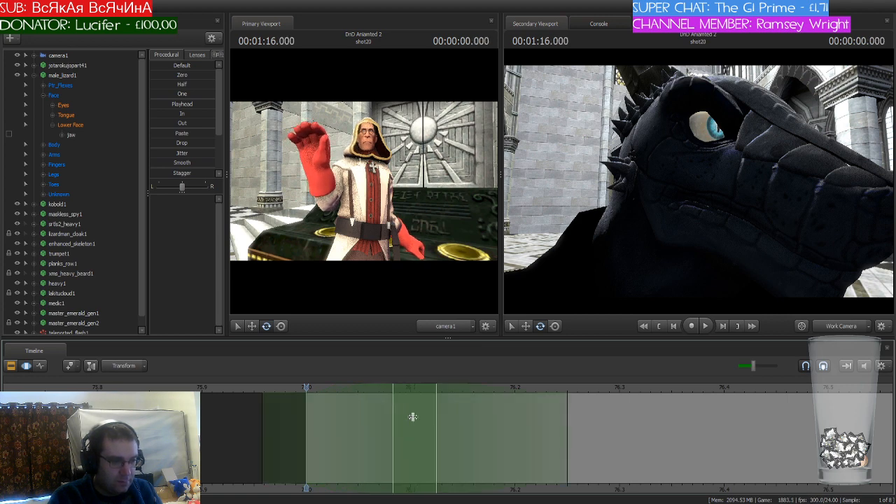
pyautogui.keyDown('shift'); pyautogui.scroll(-1, 413, 417); pyautogui.keyUp('shift')
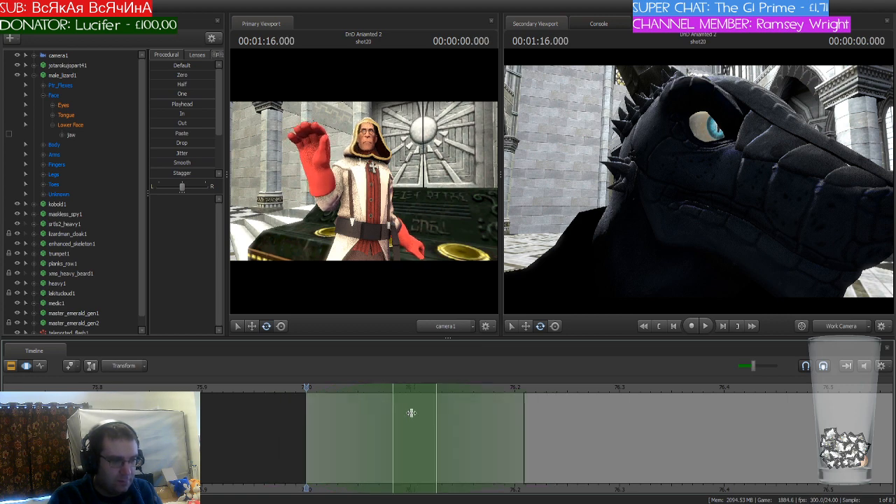
# Step: Collapse the male_lizard1 controls and aim the work camera at the medic's face
pyautogui.click(44, 94)
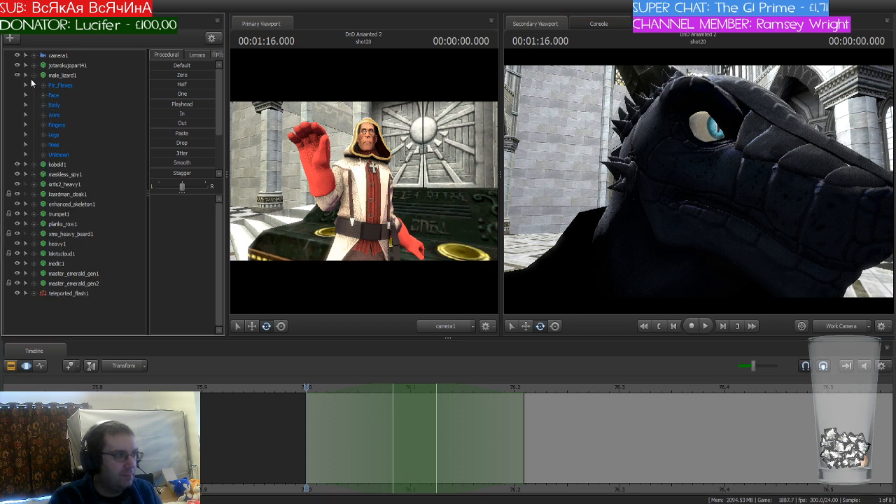
pyautogui.click(34, 76)
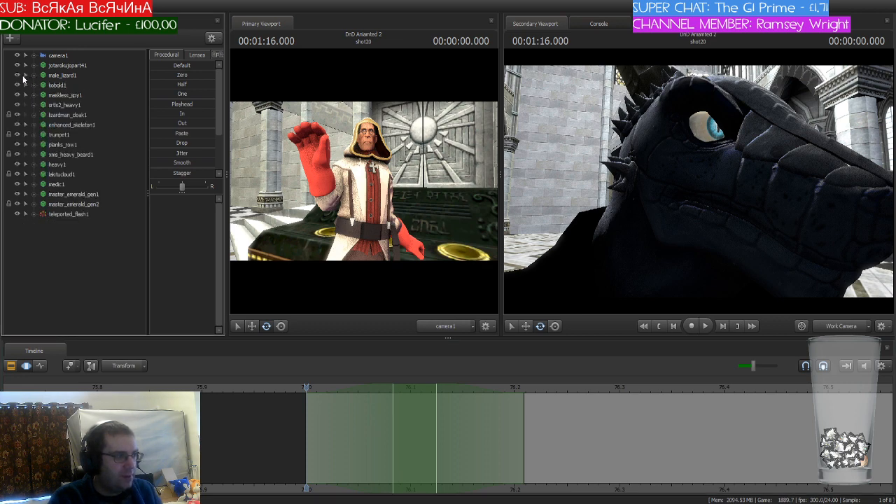
pyautogui.moveTo(672, 183); pyautogui.dragTo(569, 174)
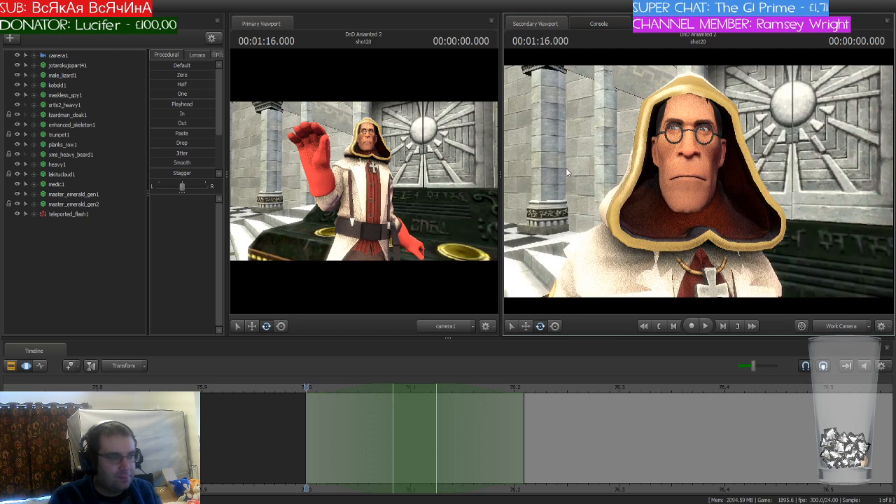
# Step: Expand medic1's Face controls and select both Mid Face and Lower Face
pyautogui.click(34, 183)
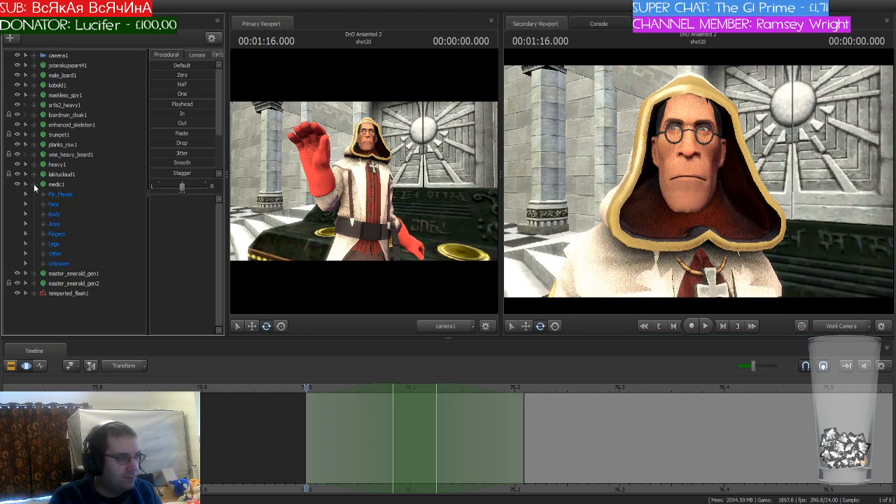
pyautogui.click(44, 204)
pyautogui.moveTo(67, 243); pyautogui.dragTo(74, 254)
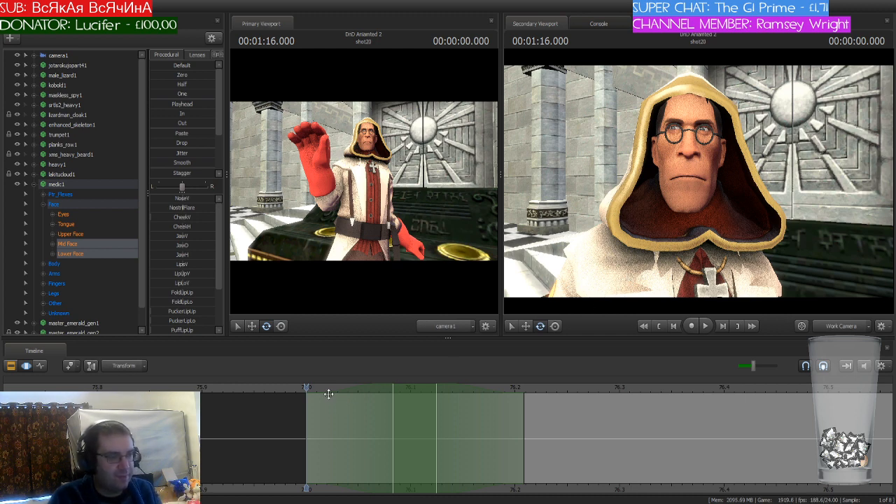
# Step: Blend the p_l phoneme preset into the medic's face at 76.083 seconds and apply it
pyautogui.moveTo(306, 387); pyautogui.dragTo(405, 401)
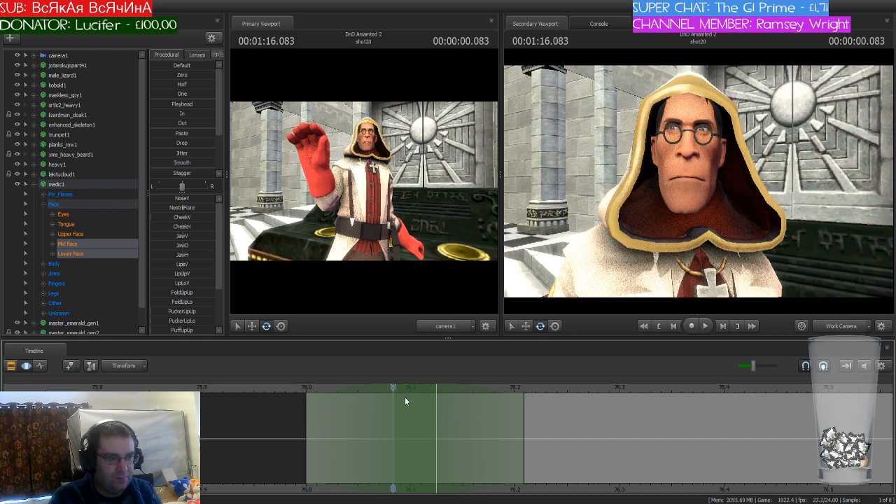
pyautogui.click(219, 54)
pyautogui.click(203, 56)
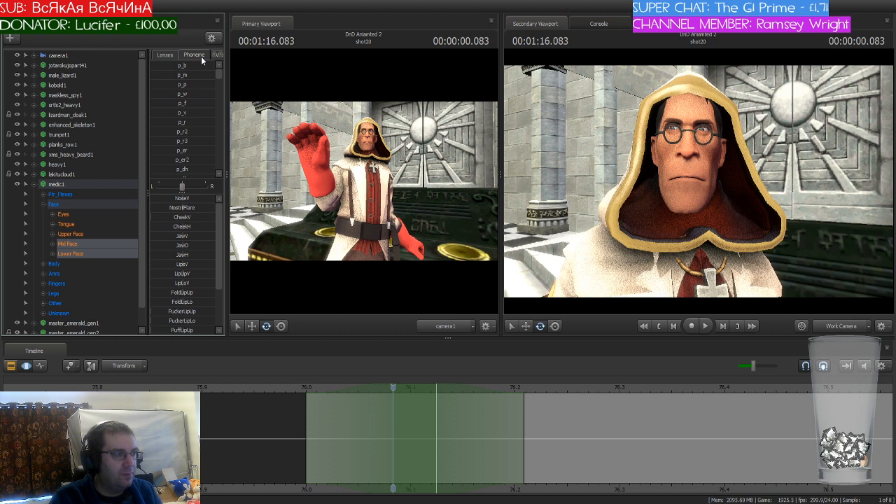
pyautogui.scroll(-5, 208, 122)
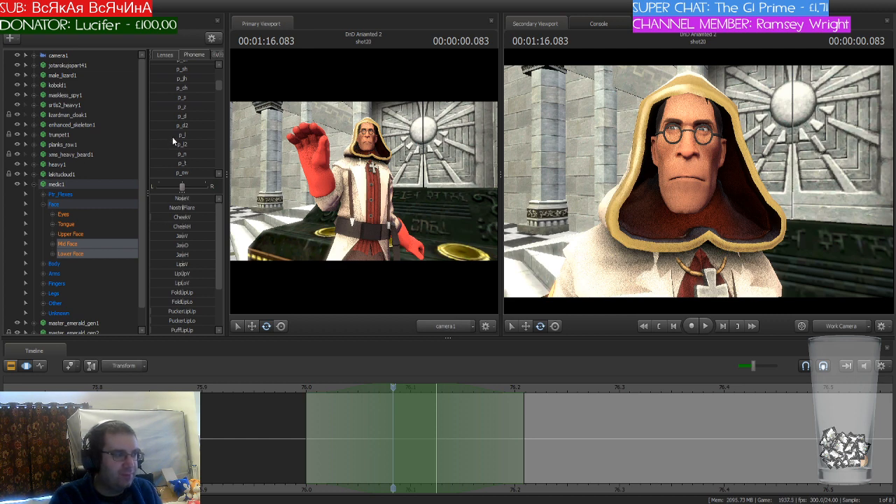
pyautogui.moveTo(173, 138); pyautogui.dragTo(174, 138)
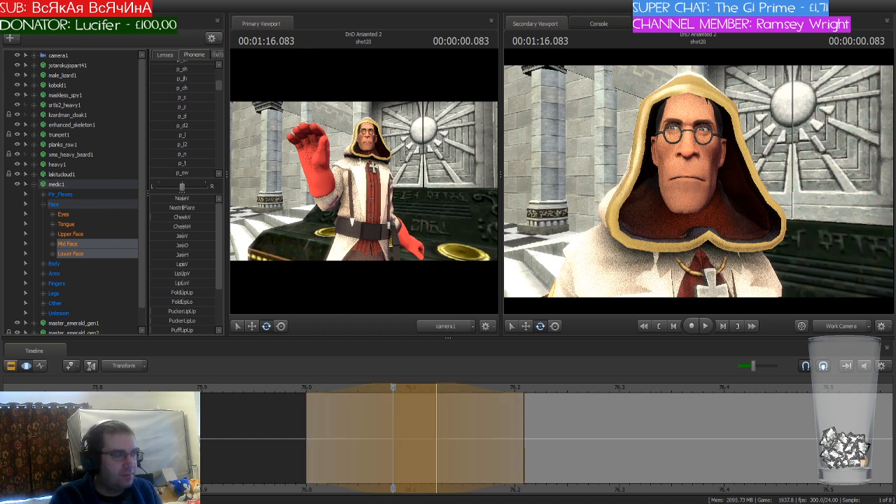
pyautogui.moveTo(174, 136)
pyautogui.mouseDown()
pyautogui.moveTo(213, 135)
pyautogui.moveTo(168, 136)
pyautogui.mouseUp()
pyautogui.press('Return')
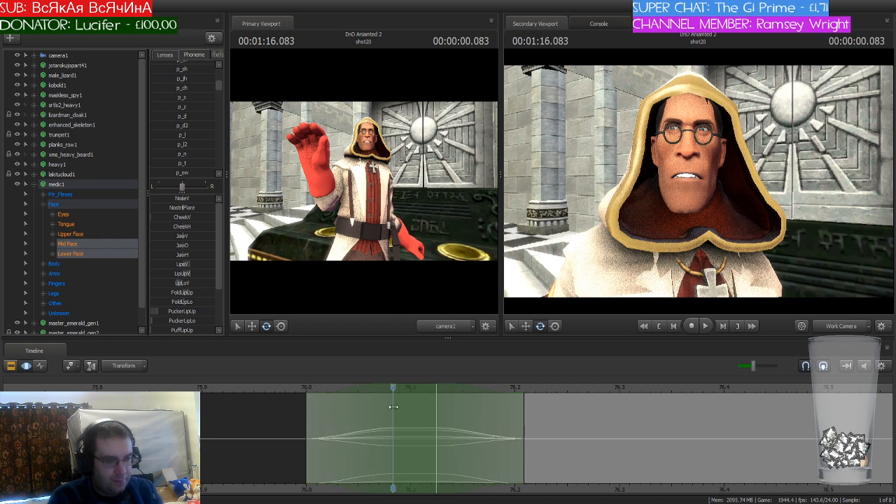
# Step: Shift the playhead and time selection to 76.166 seconds and blend the p_o phoneme into the medic's face
pyautogui.moveTo(294, 390); pyautogui.dragTo(462, 404)
pyautogui.moveTo(409, 390); pyautogui.dragTo(495, 392)
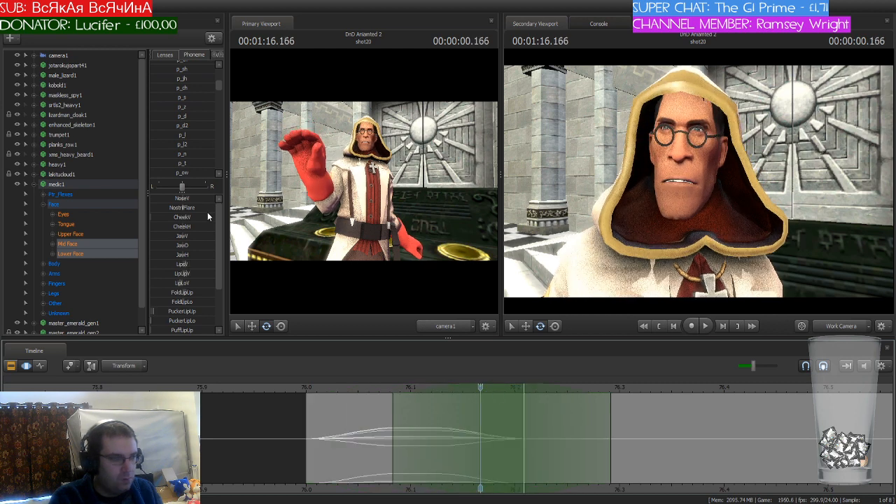
pyautogui.scroll(1, 184, 120)
pyautogui.scroll(-3, 184, 120)
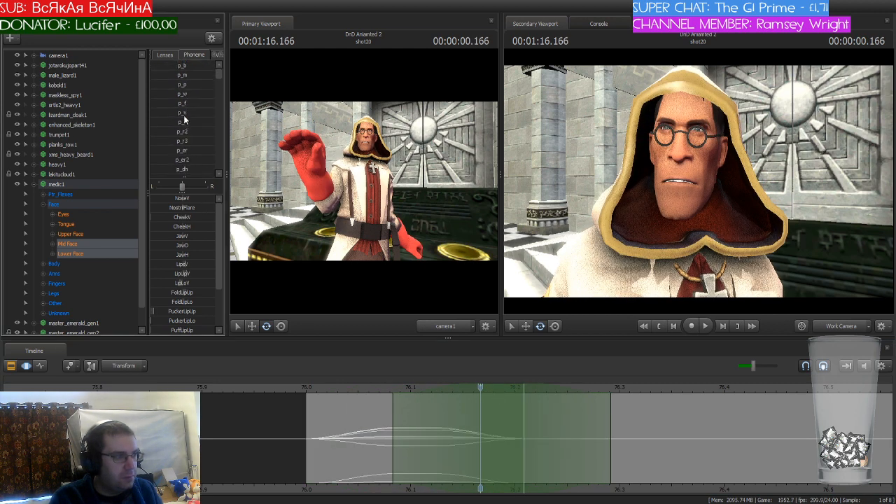
pyautogui.moveTo(182, 152); pyautogui.dragTo(210, 152)
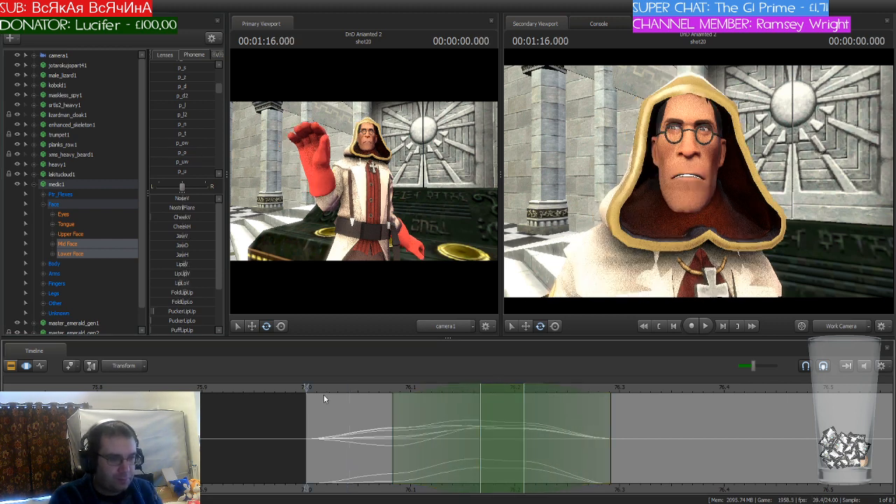
# Step: Shift the playhead and time selection to 76.291 seconds, blend the p_k phoneme into the medic's face and apply it
pyautogui.moveTo(496, 394); pyautogui.dragTo(609, 393)
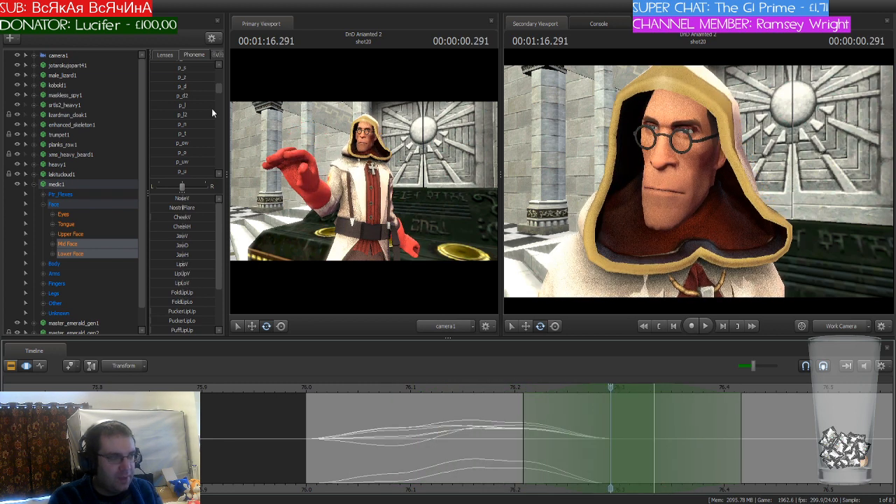
pyautogui.scroll(-3, 203, 119)
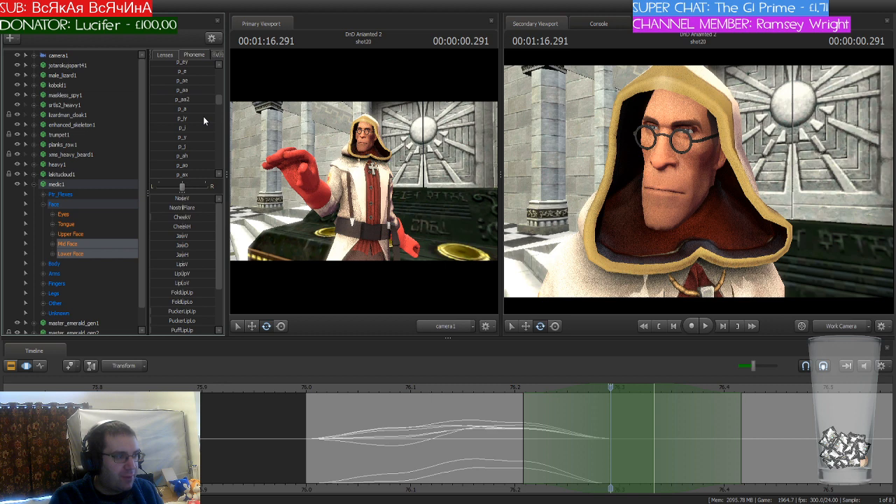
pyautogui.scroll(3, 203, 120)
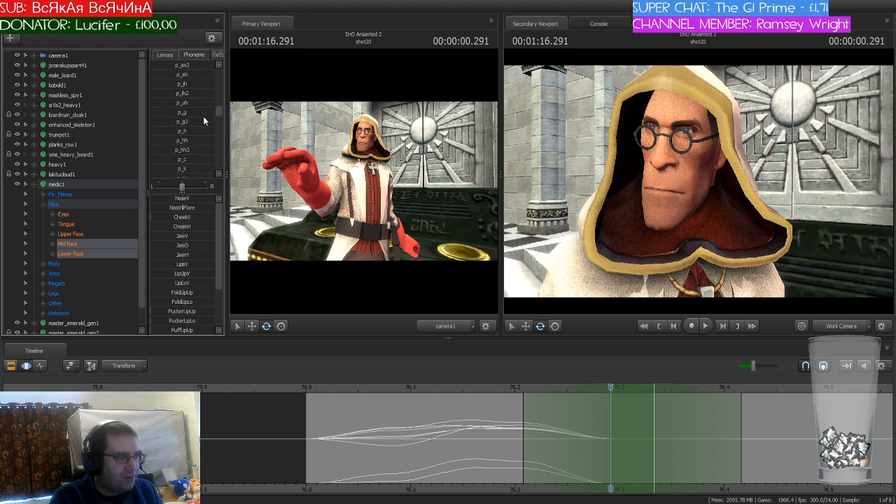
pyautogui.scroll(3, 203, 120)
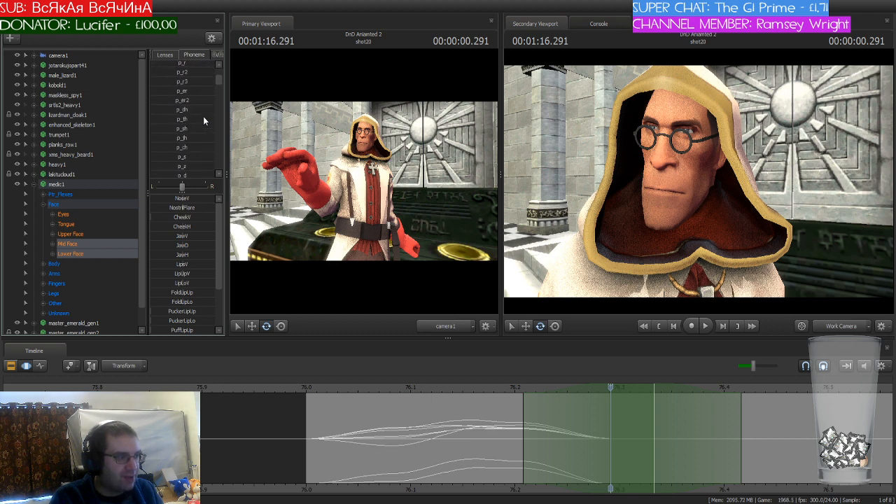
pyautogui.scroll(-3, 204, 121)
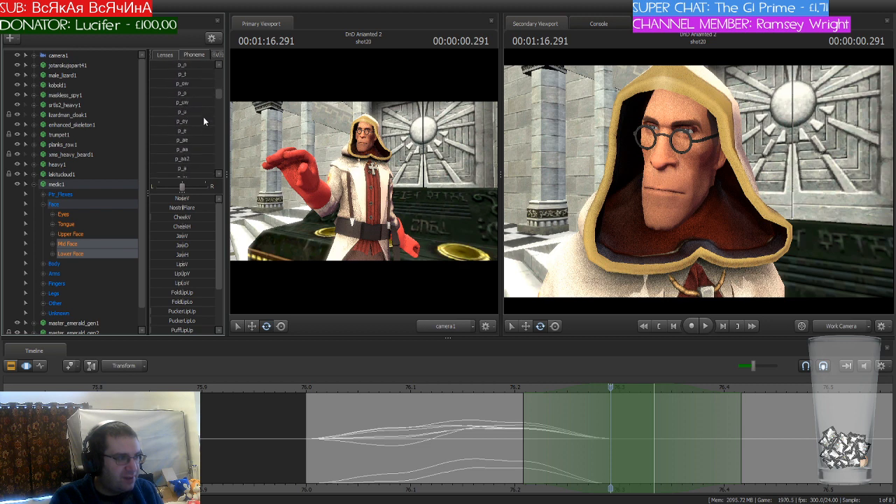
pyautogui.scroll(-4, 204, 121)
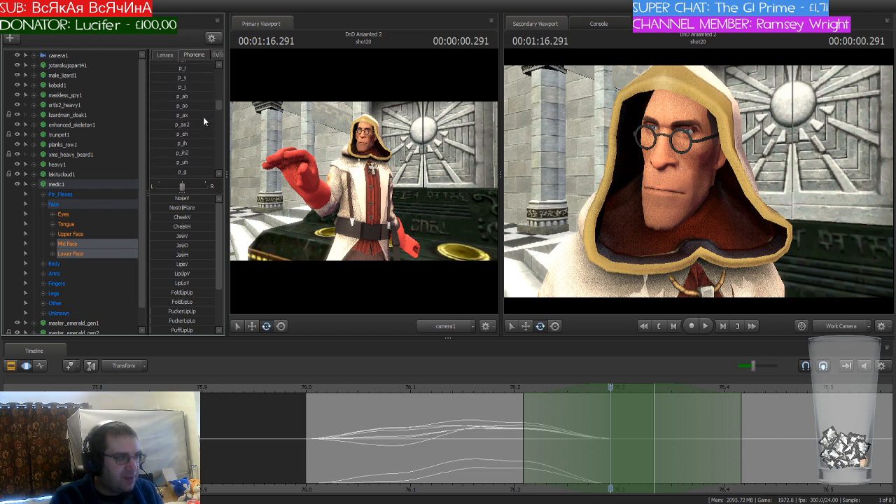
pyautogui.click(168, 143)
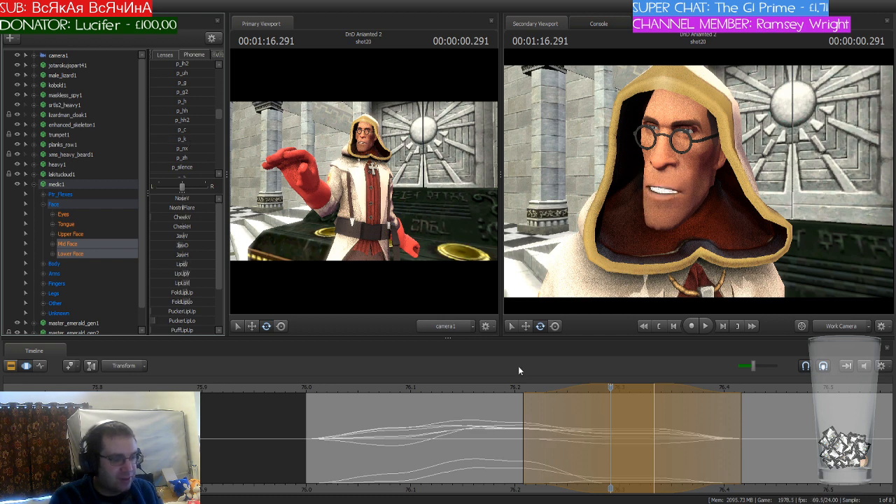
pyautogui.press('Return')
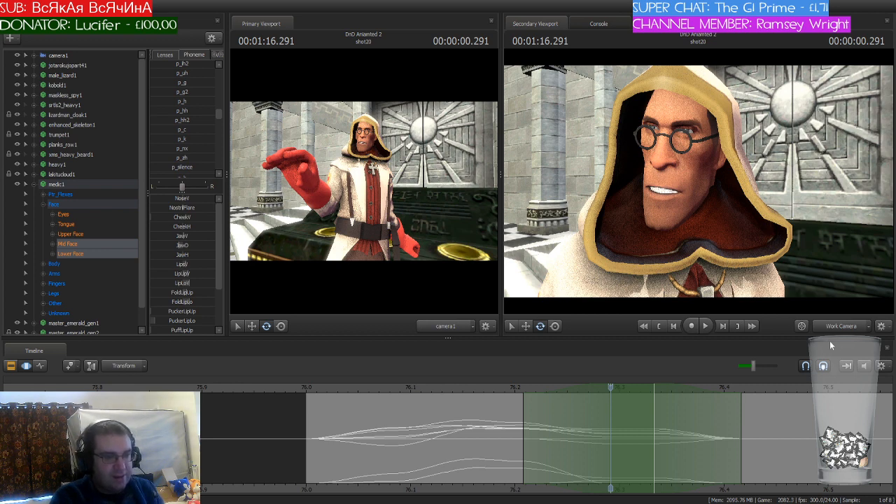
# Step: Move the playhead and time selection to 76.75 seconds, blend the p_o phoneme into the medic's face and apply it
pyautogui.scroll(-3, 456, 439)
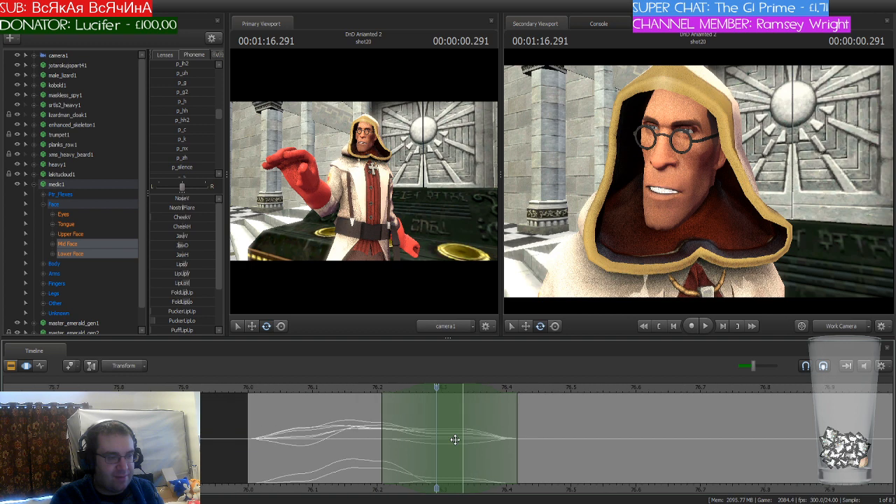
pyautogui.moveTo(437, 389); pyautogui.dragTo(241, 413)
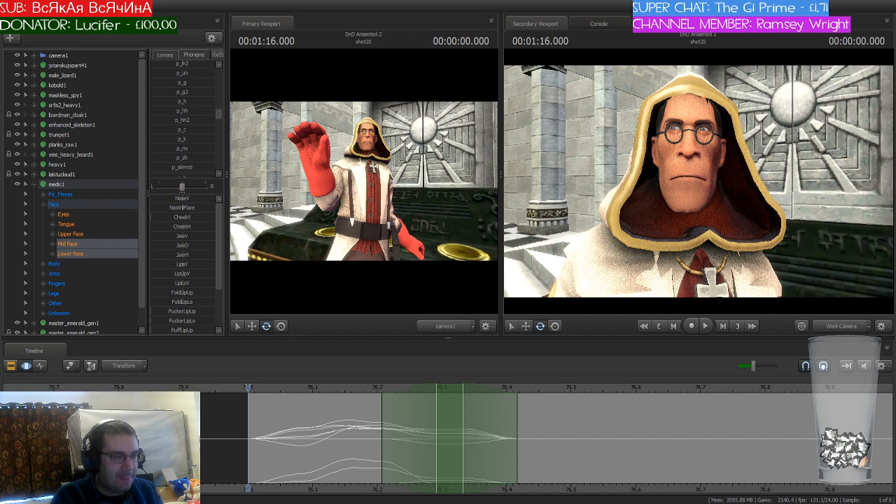
pyautogui.moveTo(249, 389); pyautogui.dragTo(747, 403)
pyautogui.scroll(-2, 536, 412)
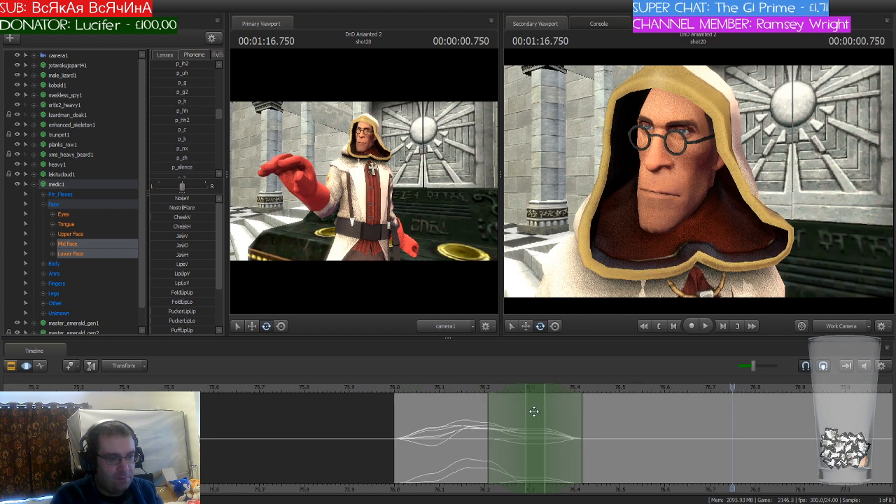
pyautogui.moveTo(536, 412); pyautogui.dragTo(736, 402)
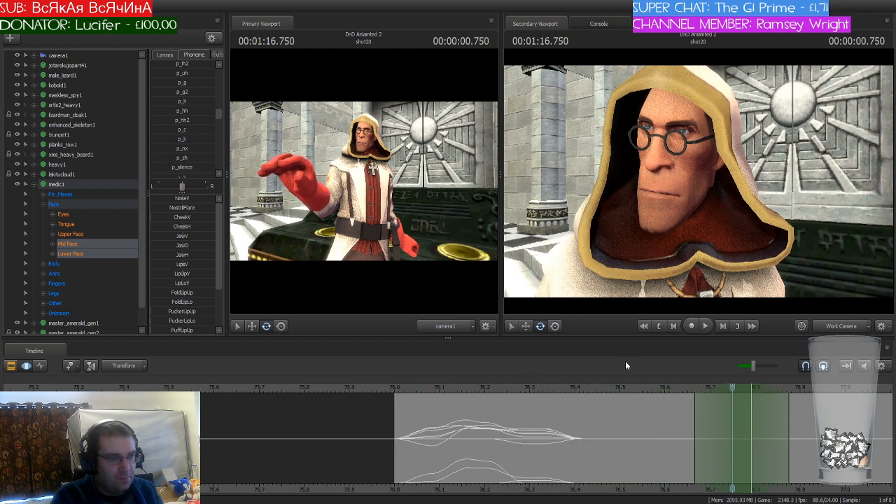
pyautogui.scroll(4, 191, 119)
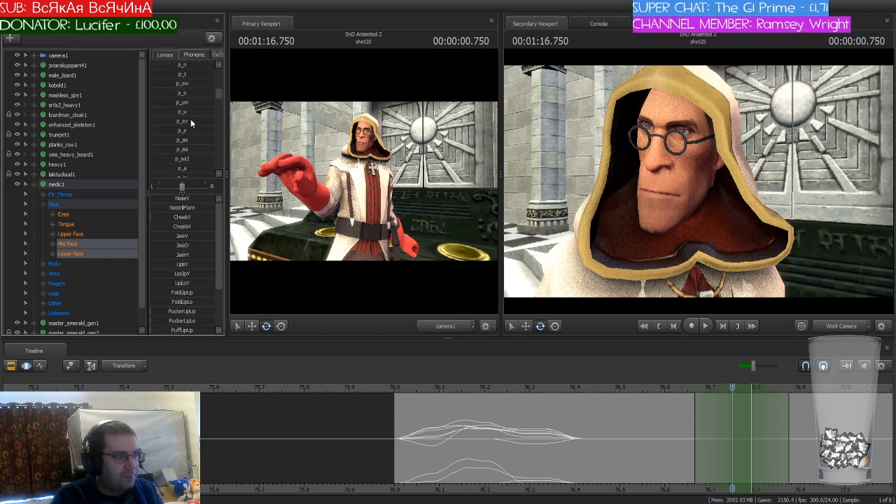
pyautogui.moveTo(187, 93); pyautogui.dragTo(213, 93)
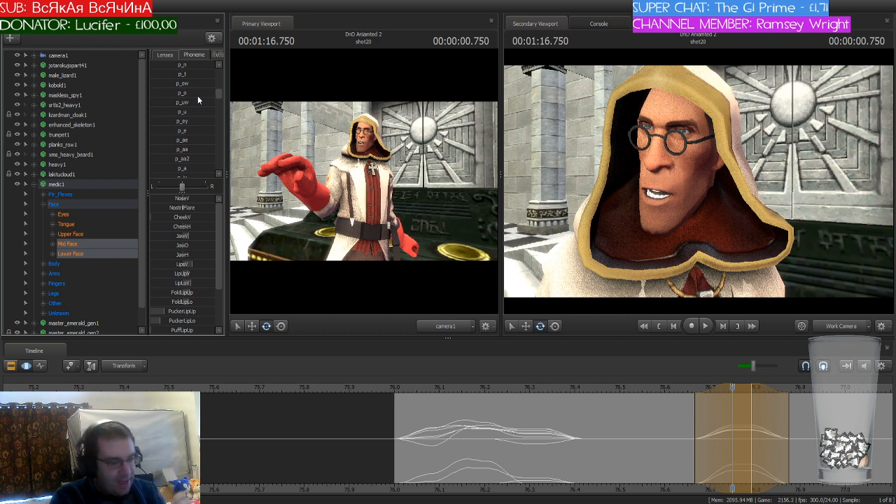
pyautogui.click(600, 488)
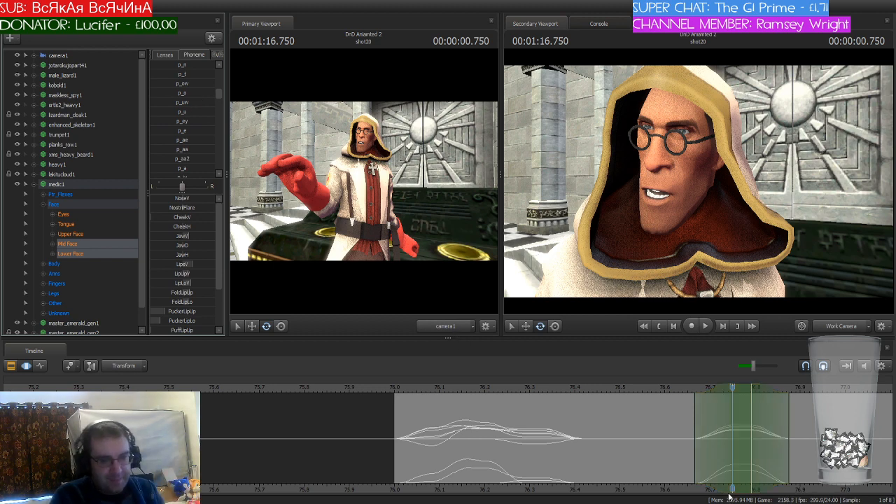
# Step: Shift the playhead and time selection to 76.875 seconds, blend the p_k phoneme into the medic's face and apply it
pyautogui.moveTo(737, 488); pyautogui.dragTo(467, 388, button='middle')
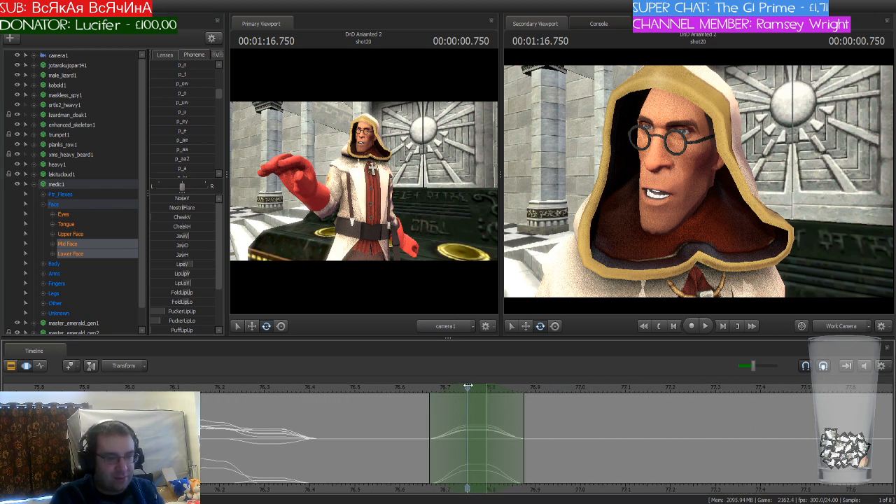
pyautogui.moveTo(468, 386); pyautogui.dragTo(540, 388)
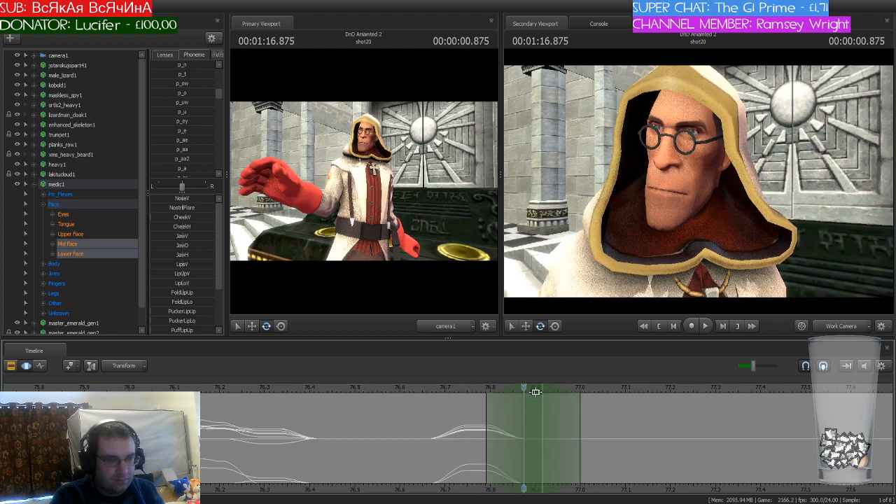
pyautogui.scroll(-3, 198, 144)
pyautogui.scroll(-4, 198, 144)
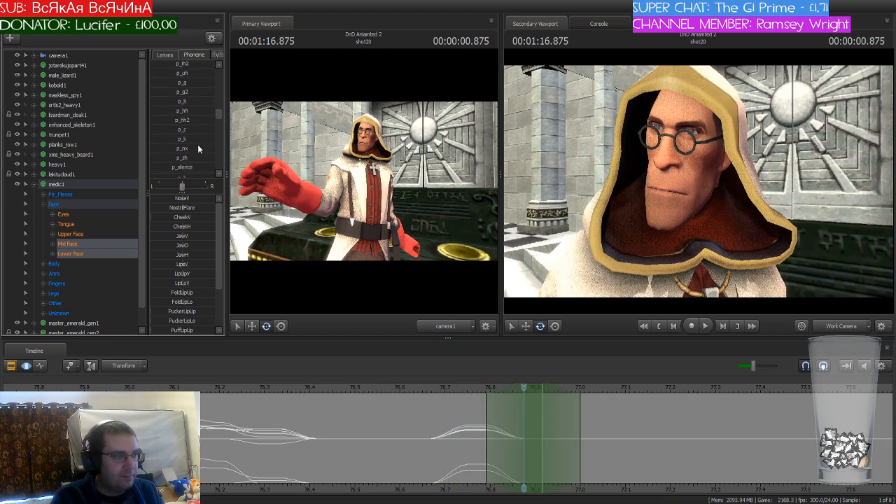
pyautogui.moveTo(178, 141)
pyautogui.mouseDown()
pyautogui.moveTo(214, 138)
pyautogui.moveTo(194, 142)
pyautogui.mouseUp()
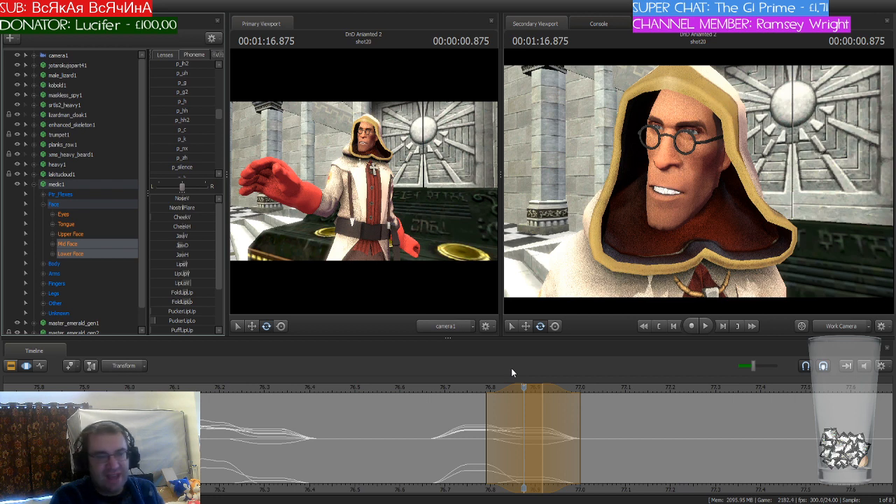
pyautogui.press('Return')
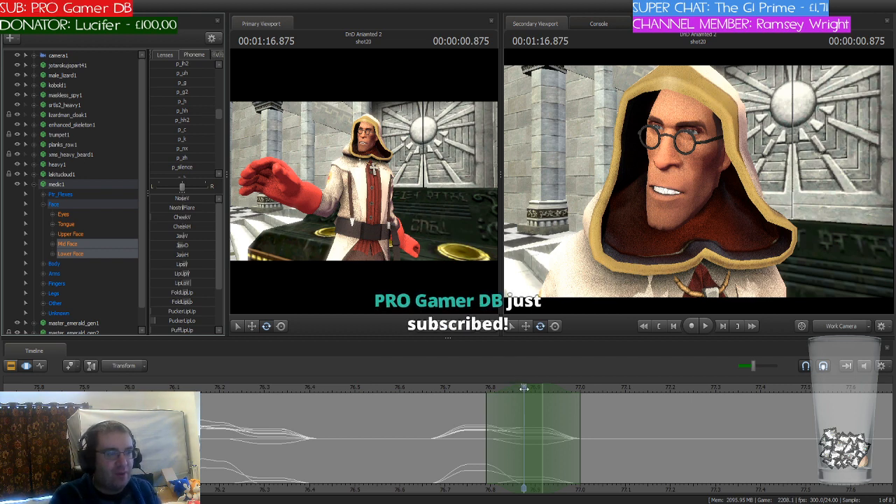
# Step: Scrub through the recent phonemes, position the playhead at 76.958 seconds with the time selection just after it, and blend p_a into the medic's face
pyautogui.moveTo(525, 388); pyautogui.dragTo(418, 391)
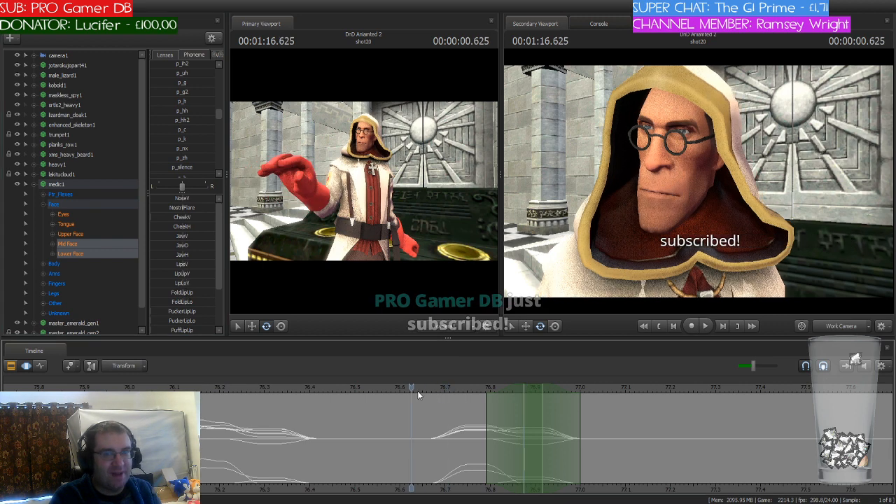
pyautogui.moveTo(418, 391); pyautogui.dragTo(561, 387)
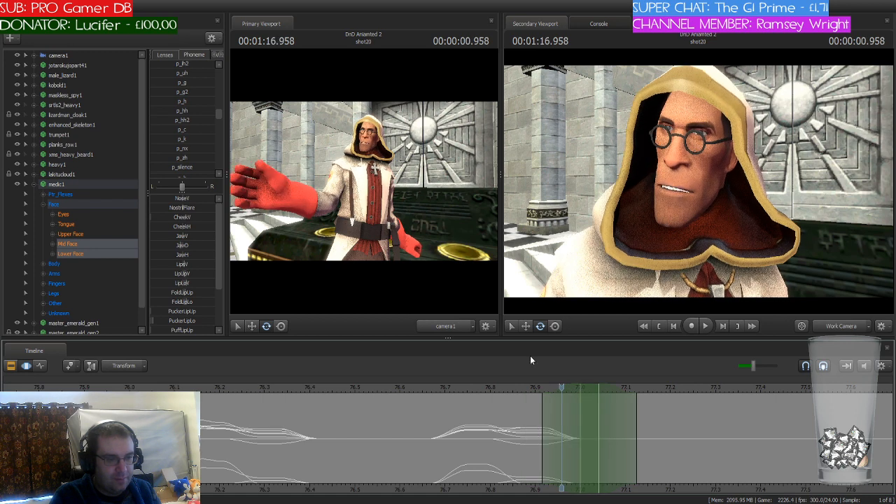
pyautogui.scroll(5, 194, 119)
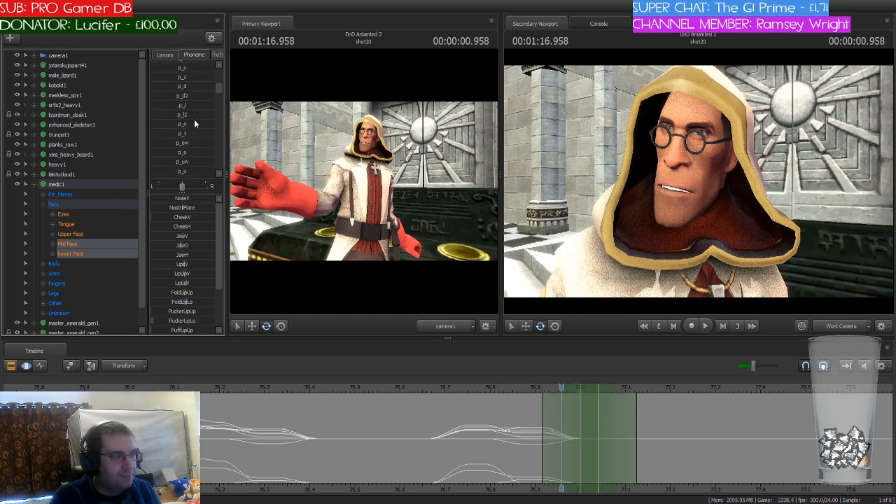
pyautogui.scroll(3, 194, 124)
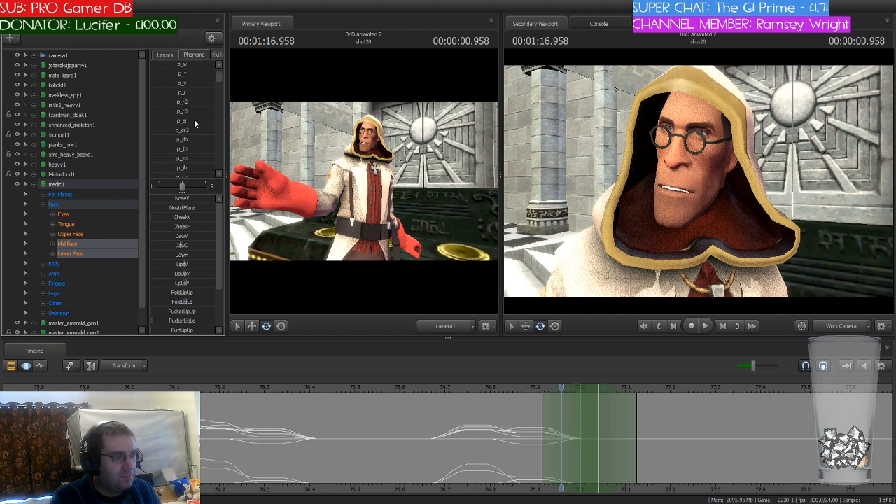
pyautogui.scroll(-5, 194, 124)
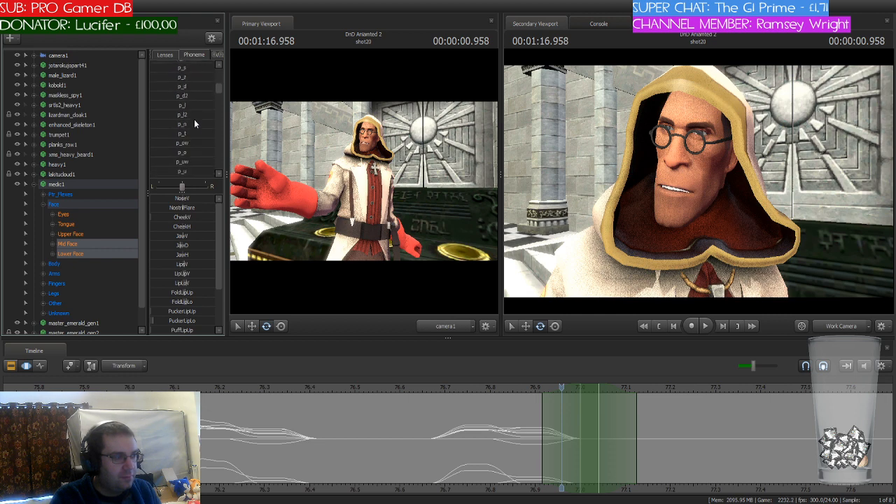
pyautogui.scroll(-3, 194, 124)
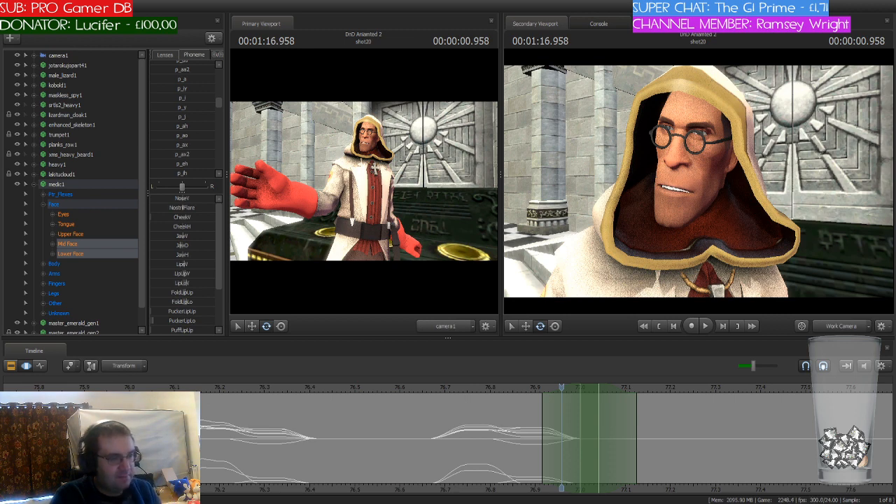
pyautogui.moveTo(169, 80); pyautogui.dragTo(183, 80)
pyautogui.moveTo(171, 79); pyautogui.dragTo(207, 80)
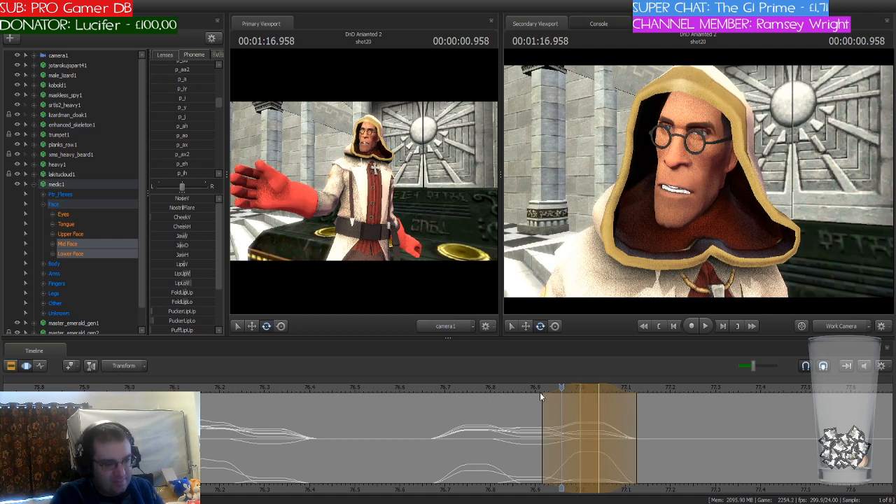
# Step: Shift the playhead and time selection to 77.125 seconds and play the shot onward to find the next spoken word
pyautogui.press('alt')
pyautogui.moveTo(561, 388); pyautogui.dragTo(641, 385)
pyautogui.scroll(1, 206, 125)
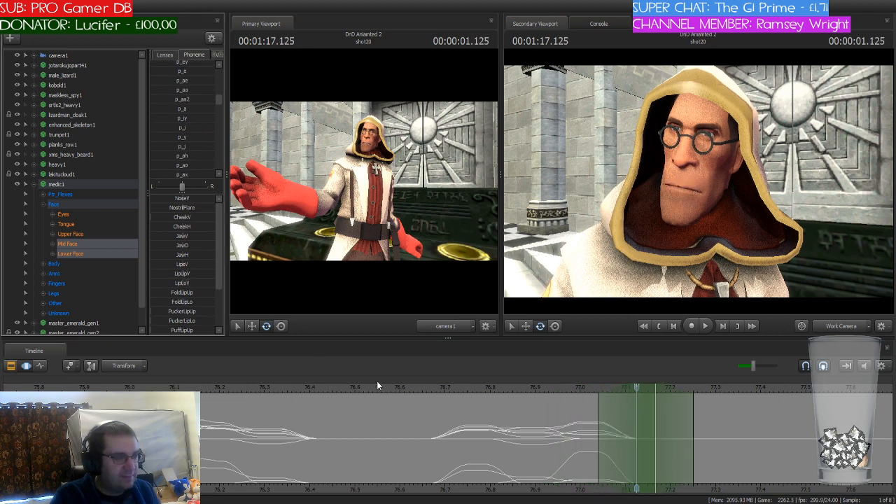
pyautogui.press('space')
pyautogui.press('space')
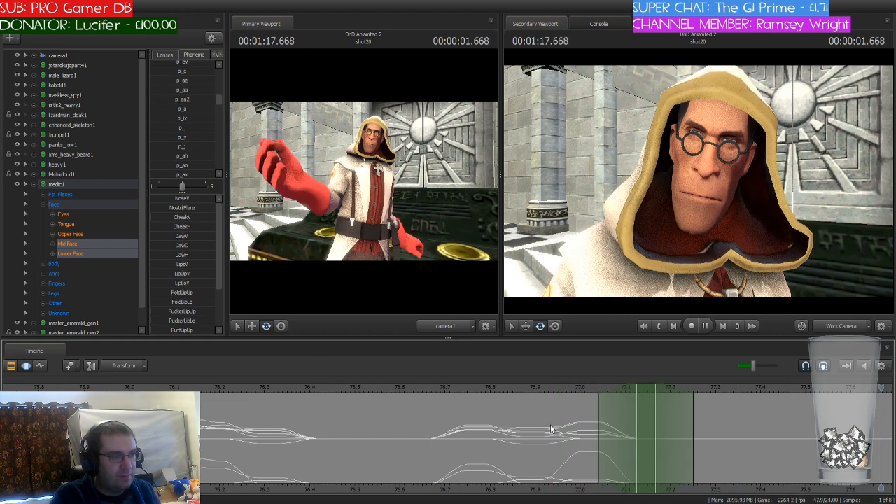
# Step: Scrub back in shot20, position the playhead at 77.625 seconds and shift the time selection so it starts there
pyautogui.moveTo(801, 488); pyautogui.dragTo(443, 467, button='middle')
pyautogui.scroll(-3, 442, 468)
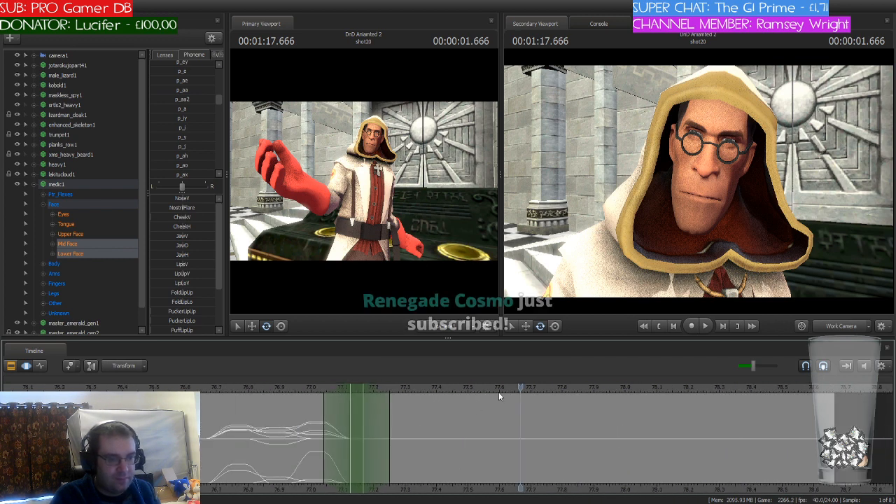
pyautogui.moveTo(436, 388); pyautogui.dragTo(508, 391)
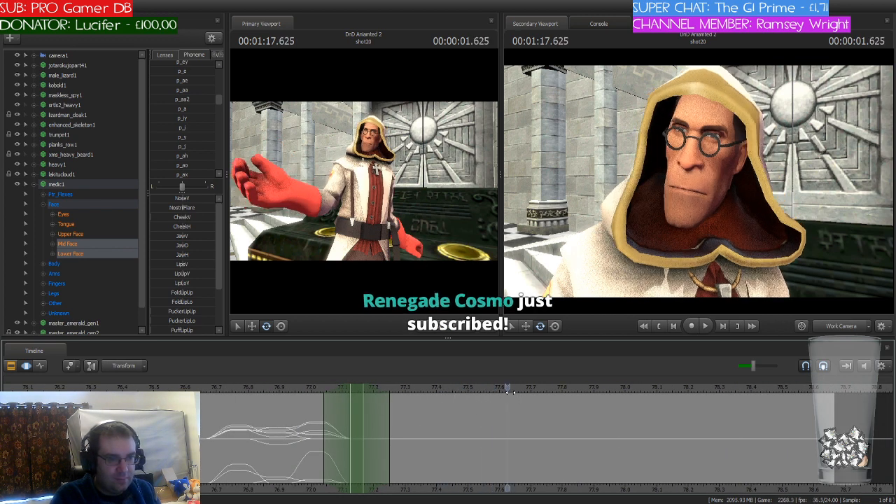
pyautogui.moveTo(357, 386); pyautogui.dragTo(536, 387)
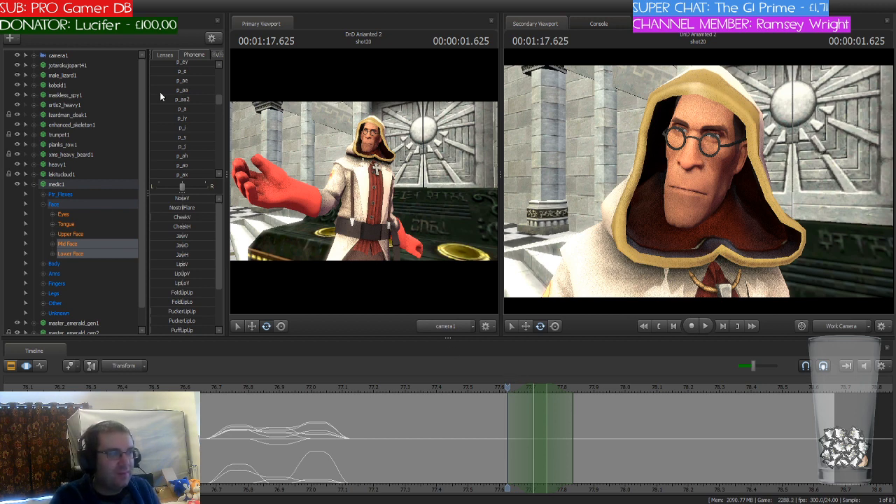
# Step: Find the p_o phoneme, blend it into the medic's face across the time selection starting at 77.625 seconds and apply it
pyautogui.scroll(5, 195, 107)
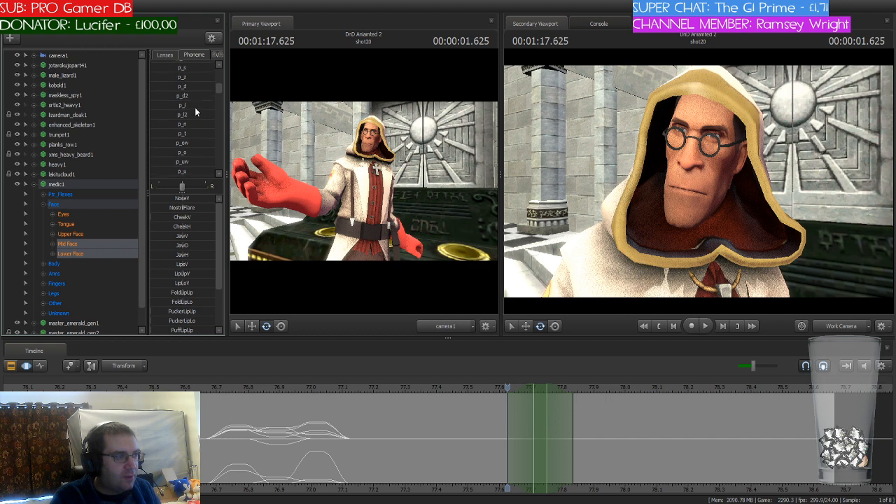
pyautogui.scroll(3, 195, 107)
pyautogui.scroll(-5, 194, 107)
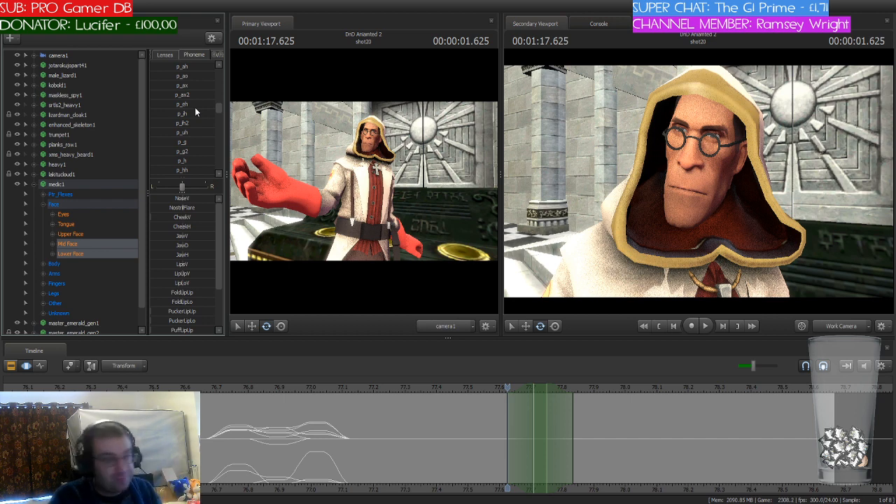
pyautogui.scroll(-2, 195, 107)
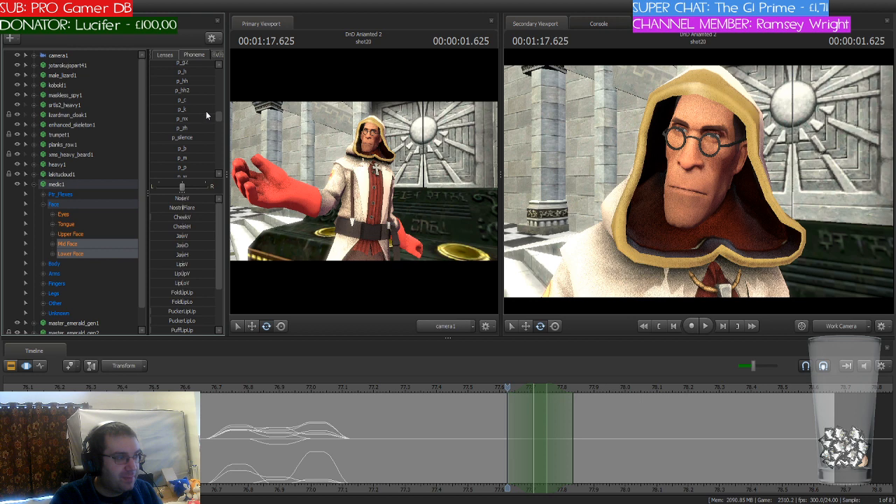
pyautogui.scroll(1, 207, 112)
pyautogui.scroll(2, 207, 114)
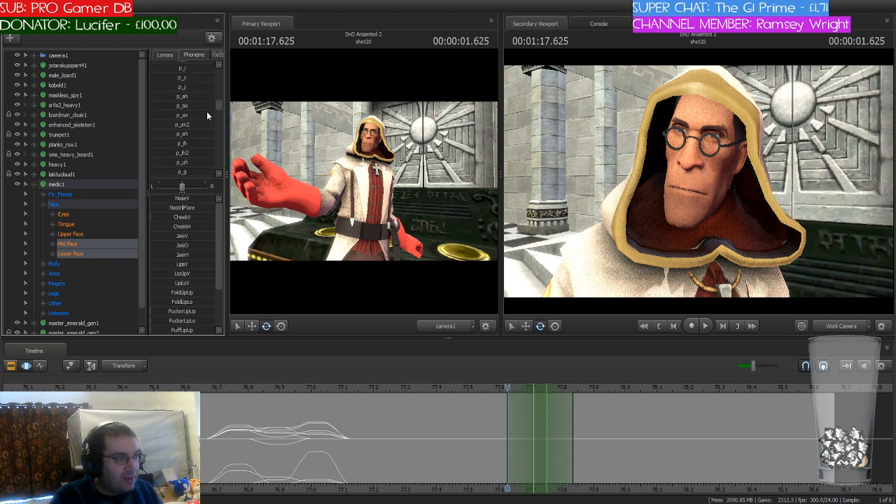
pyautogui.scroll(4, 207, 114)
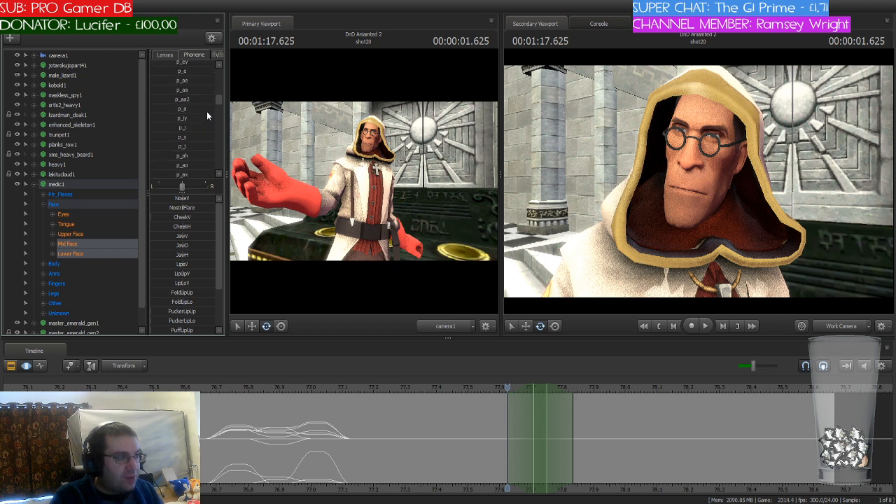
pyautogui.scroll(5, 207, 115)
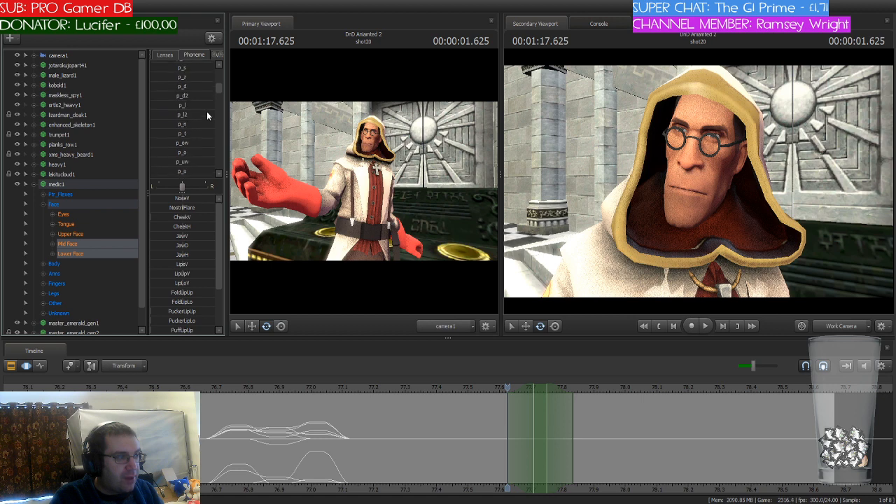
pyautogui.scroll(-3, 206, 114)
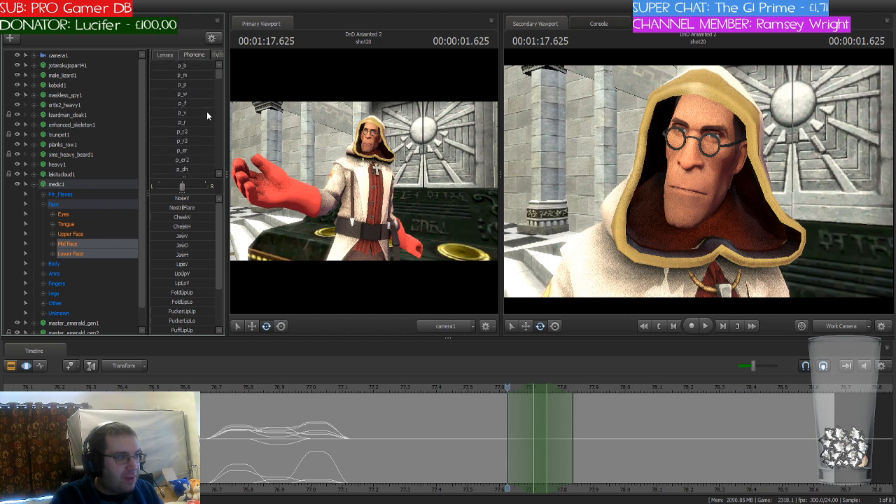
pyautogui.scroll(-5, 207, 114)
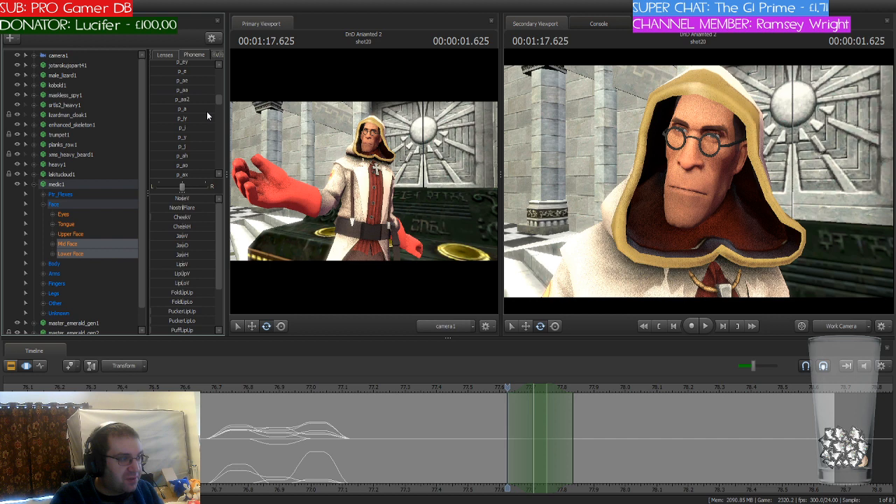
pyautogui.scroll(-3, 206, 112)
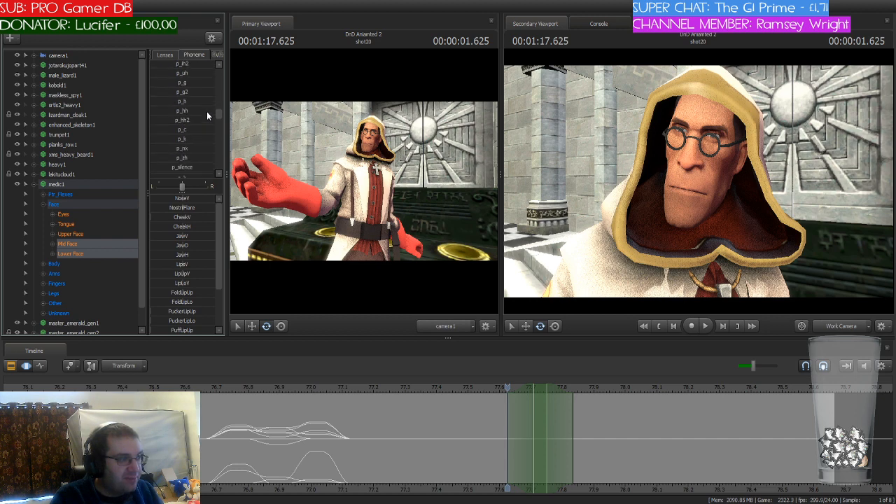
pyautogui.scroll(6, 206, 115)
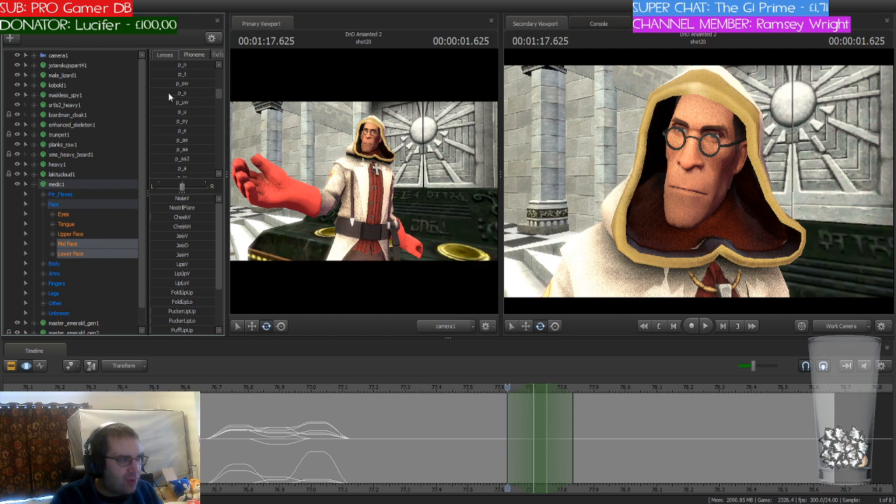
pyautogui.click(178, 93)
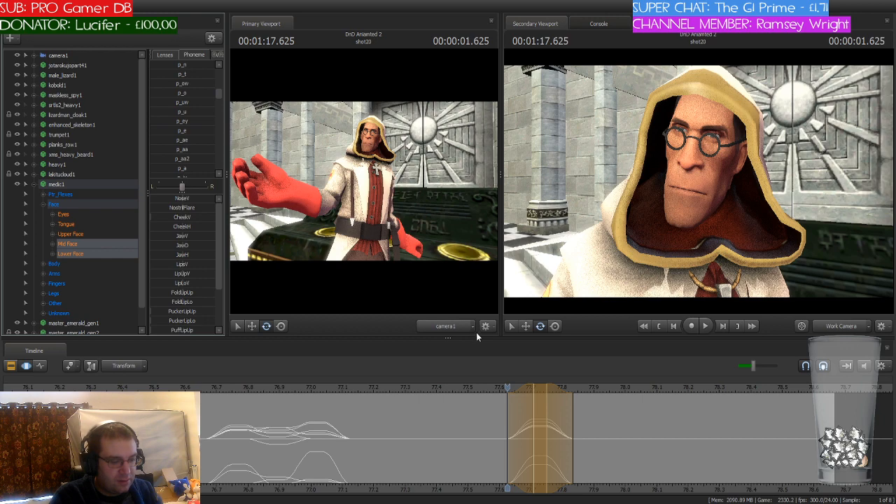
pyautogui.press('Return')
# Step: Play the dialogue from the start of shot20 through shot21 into shot22 to review the medic's lip-sync
pyautogui.moveTo(511, 391); pyautogui.dragTo(848, 417)
pyautogui.moveTo(836, 434); pyautogui.dragTo(480, 400, button='middle')
pyautogui.scroll(-6, 436, 389)
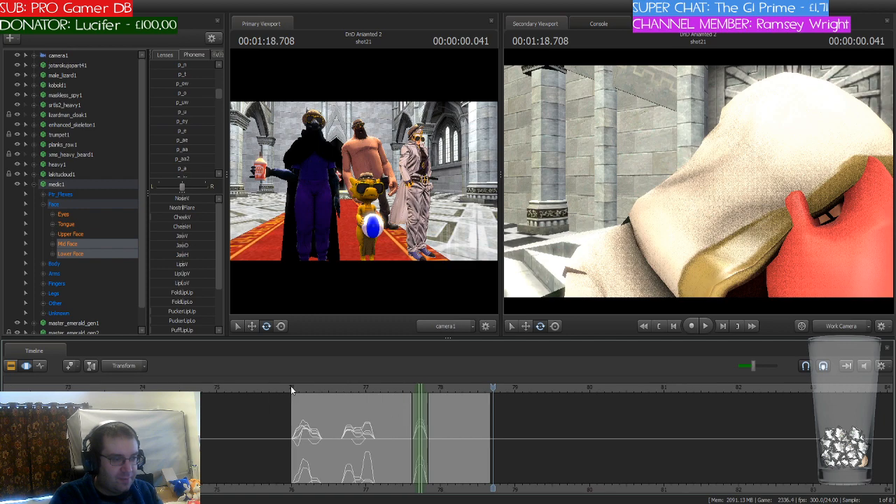
pyautogui.click(291, 386)
pyautogui.press('space')
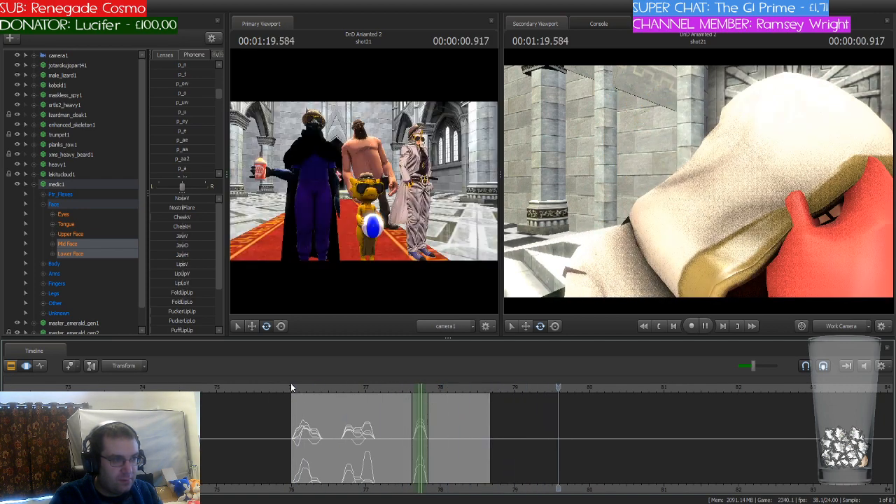
pyautogui.press('space')
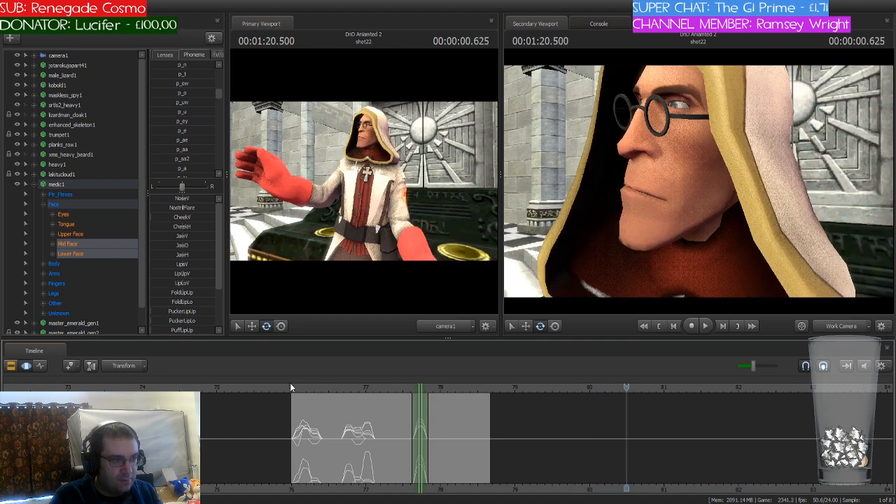
# Step: Select shot22 as the shot to edit, with the playhead at its start at 79.875 seconds, and return to motion editing
pyautogui.click(26, 365)
pyautogui.click(646, 424)
pyautogui.press('Up')
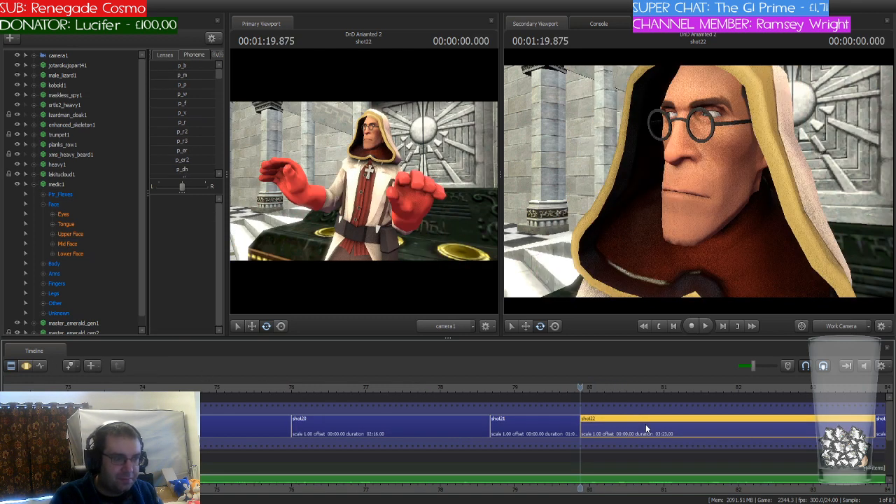
pyautogui.click(23, 365)
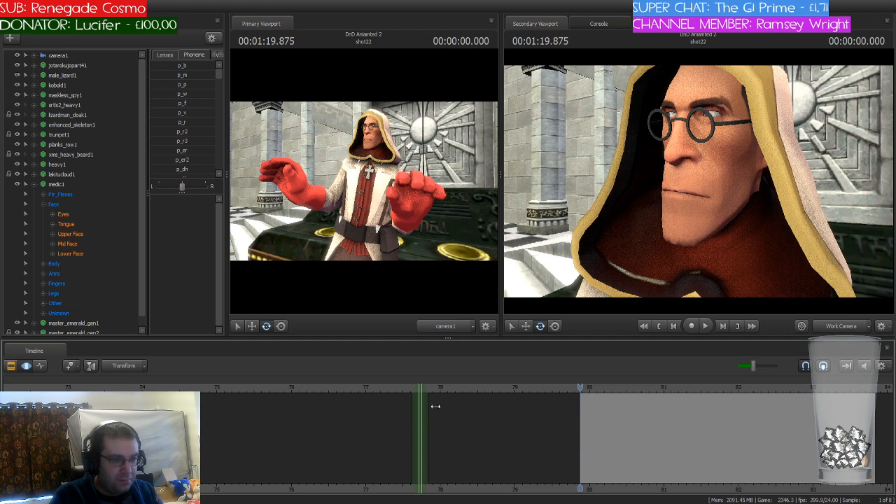
# Step: Move the time selection to the beginning of shot22 and place it with the playhead at 79.916 seconds
pyautogui.moveTo(421, 390); pyautogui.dragTo(586, 400)
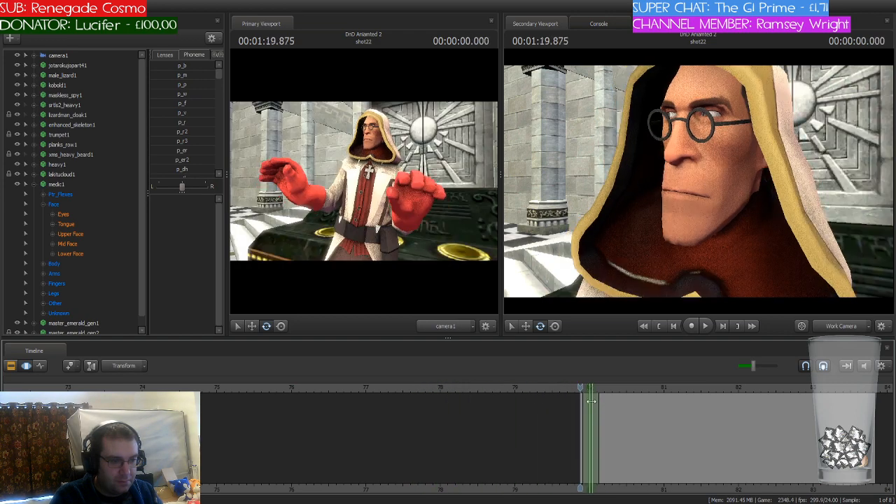
pyautogui.scroll(8, 608, 402)
pyautogui.moveTo(657, 390); pyautogui.dragTo(636, 390)
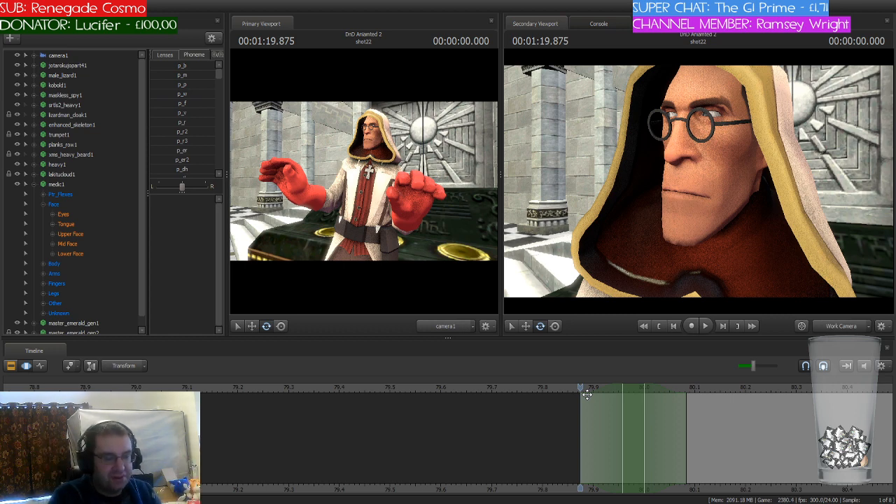
pyautogui.moveTo(583, 479); pyautogui.dragTo(407, 460, button='middle')
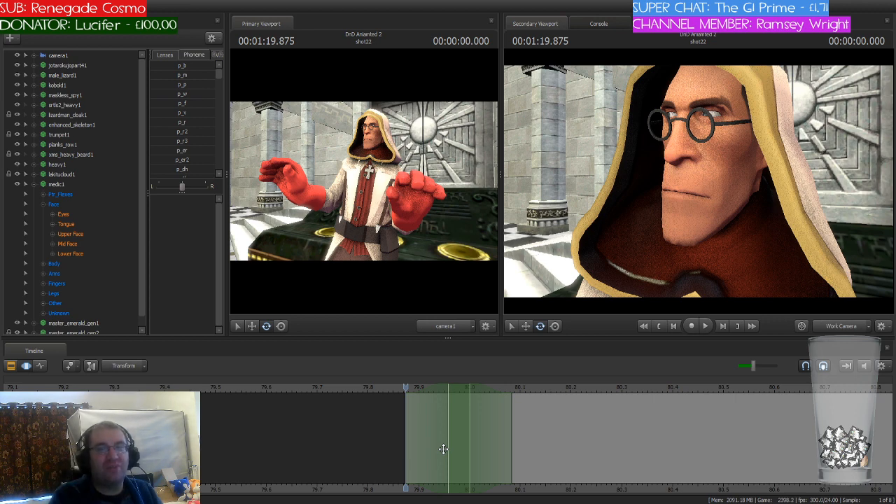
pyautogui.scroll(3, 446, 447)
pyautogui.scroll(-2, 447, 445)
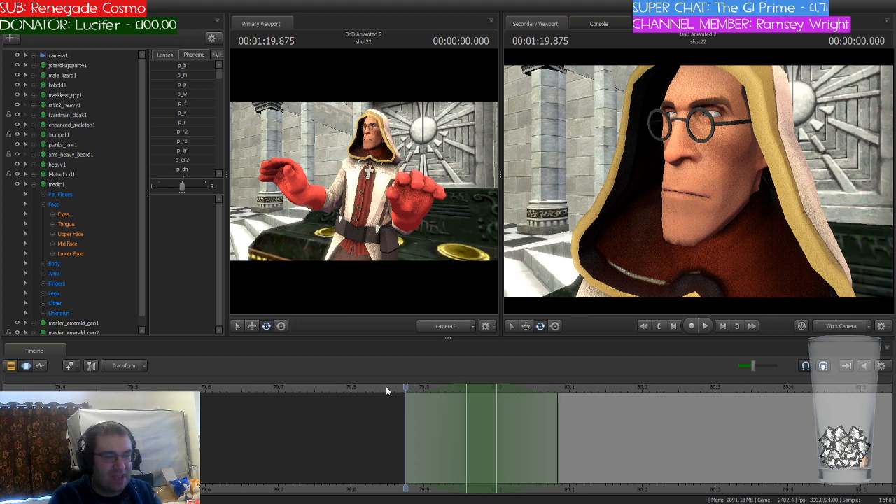
pyautogui.moveTo(405, 387); pyautogui.dragTo(452, 392)
# Step: Select the medic's Lower Face and Mid Face controls and blend the p_o phoneme into them at 79.916 seconds
pyautogui.scroll(-4, 190, 110)
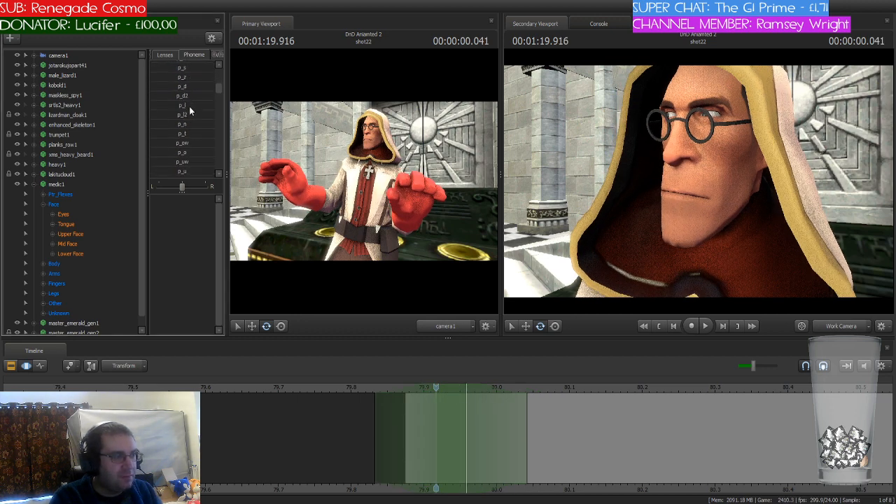
pyautogui.moveTo(165, 153)
pyautogui.mouseDown()
pyautogui.moveTo(198, 154)
pyautogui.moveTo(153, 153)
pyautogui.mouseUp()
pyautogui.click(77, 252)
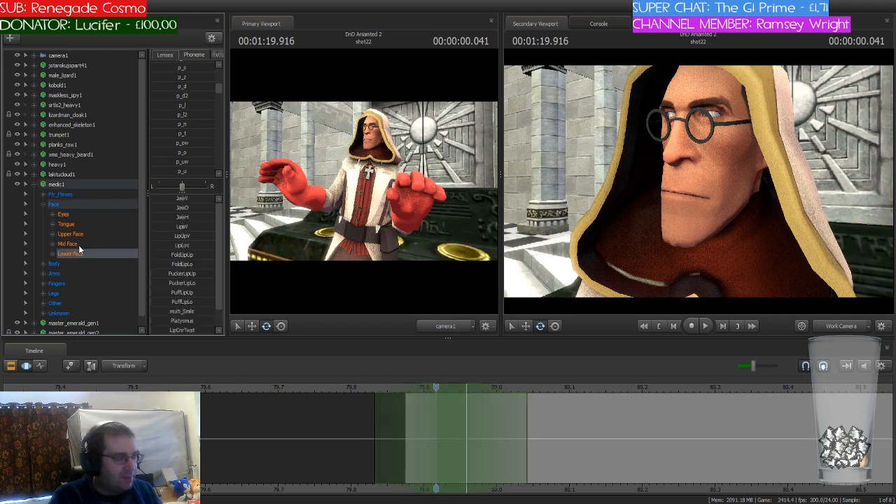
pyautogui.keyDown('ctrl'); pyautogui.click(79, 244); pyautogui.keyUp('ctrl')
pyautogui.moveTo(161, 154)
pyautogui.mouseDown()
pyautogui.moveTo(190, 154)
pyautogui.moveTo(176, 153)
pyautogui.mouseUp()
# Step: Shift the playhead and time selection to 80 seconds and blend the p_k phoneme into the medic's face
pyautogui.moveTo(434, 389); pyautogui.dragTo(494, 398)
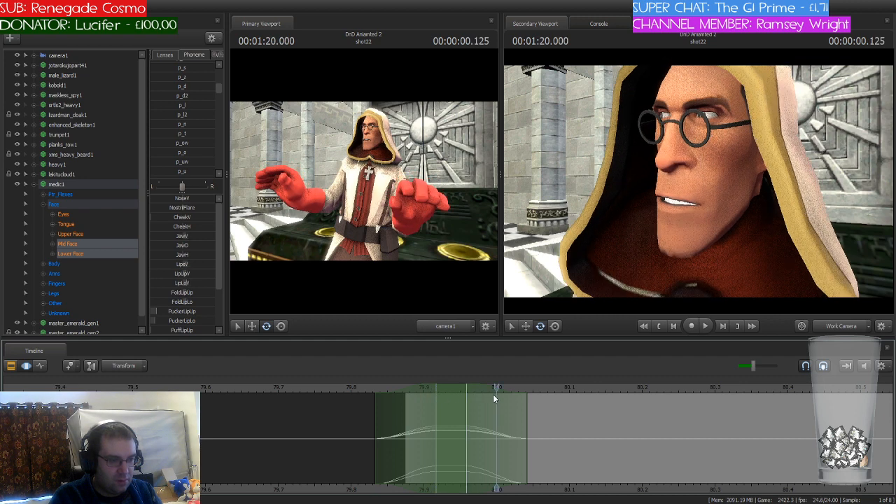
pyautogui.moveTo(442, 388); pyautogui.dragTo(490, 387)
pyautogui.scroll(-3, 182, 136)
pyautogui.scroll(-4, 174, 136)
pyautogui.click(174, 138)
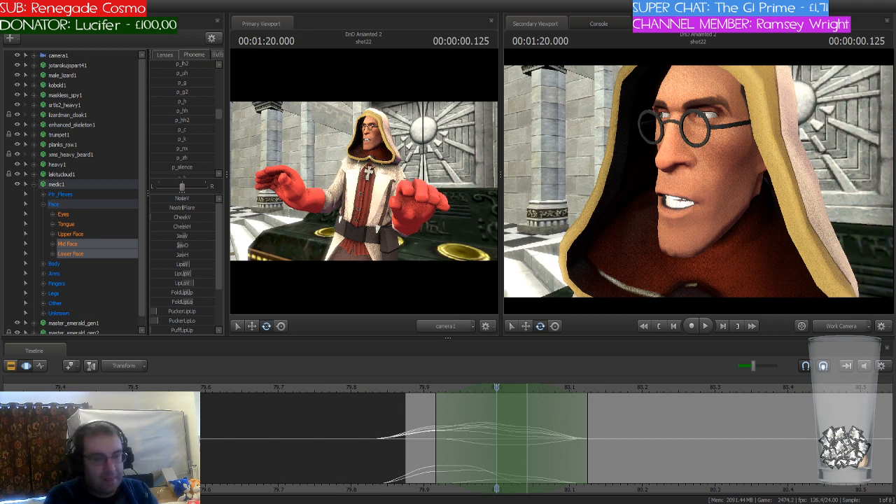
# Step: Shift the playhead and time selection to 80.083 seconds and blend the p_a phoneme into the medic's face
pyautogui.moveTo(498, 388); pyautogui.dragTo(578, 397)
pyautogui.scroll(4, 207, 145)
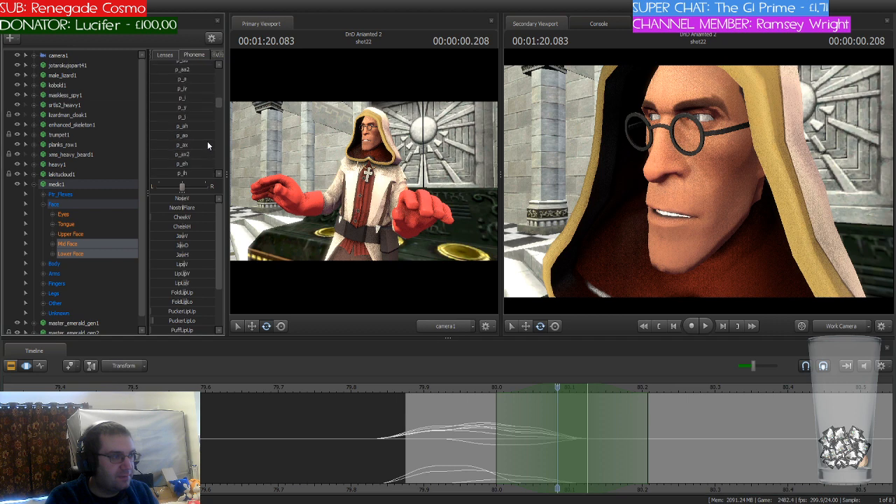
pyautogui.click(181, 138)
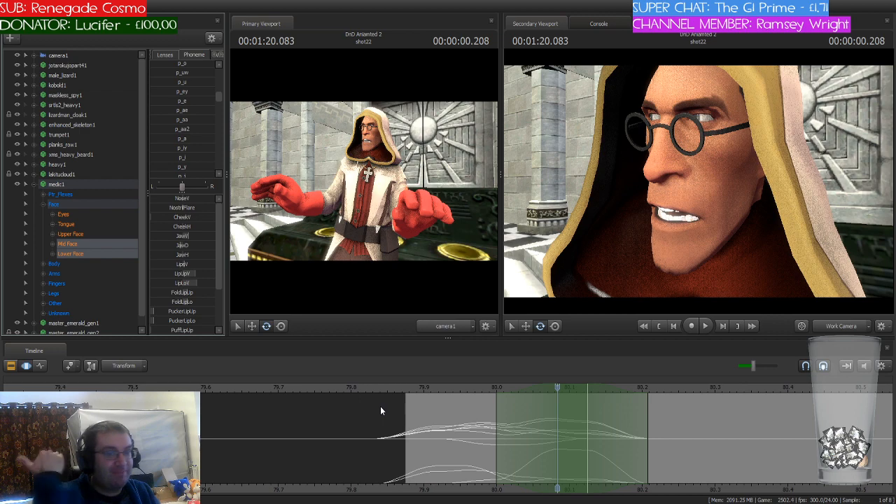
# Step: Find the next spoken word in shot22 and move the playhead and time selection to 80.375 seconds
pyautogui.moveTo(379, 389); pyautogui.dragTo(493, 487)
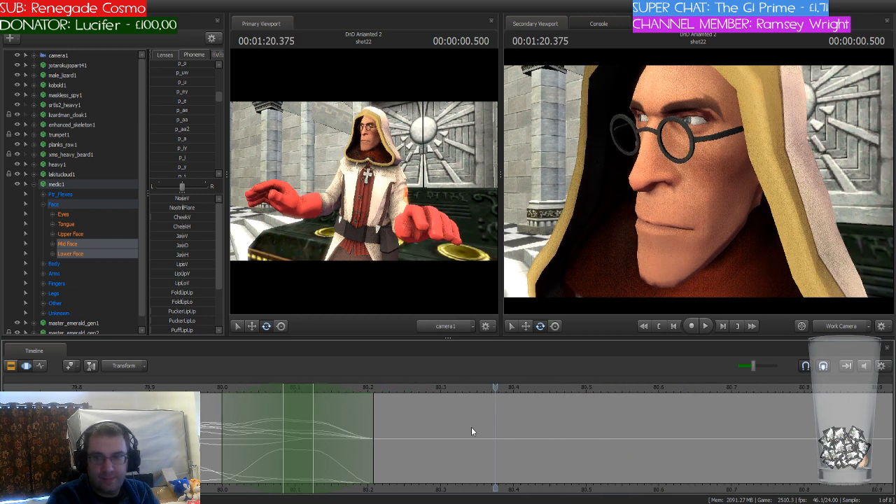
pyautogui.scroll(-4, 470, 426)
pyautogui.moveTo(372, 387); pyautogui.dragTo(504, 387)
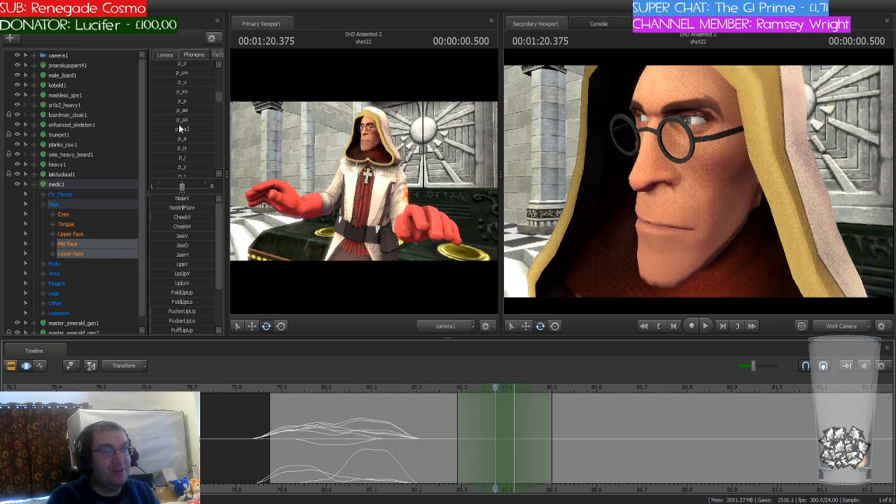
# Step: Search the phoneme presets and blend p_n into the medic's face at 80.375 seconds
pyautogui.scroll(-5, 180, 129)
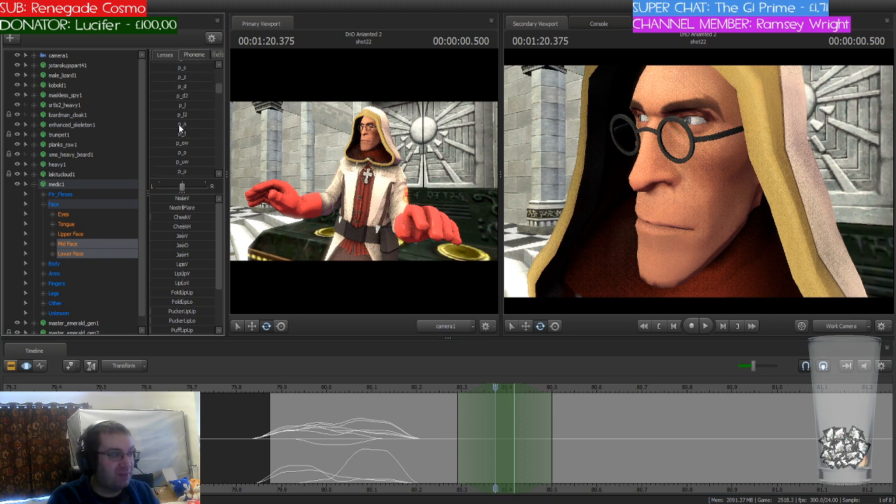
pyautogui.scroll(2, 180, 129)
pyautogui.scroll(-5, 180, 128)
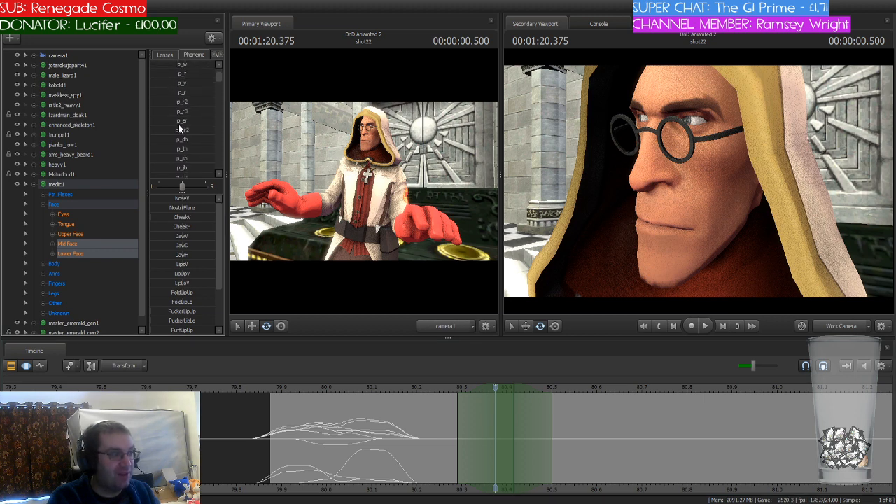
pyautogui.scroll(-6, 186, 124)
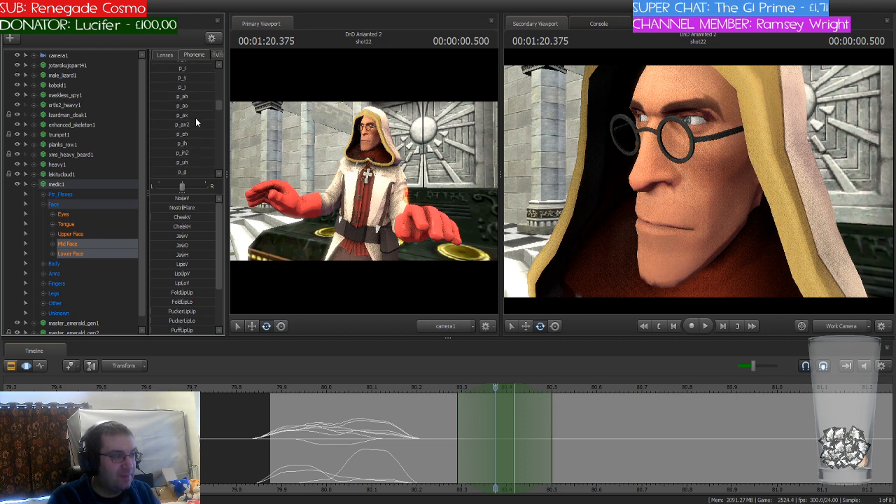
pyautogui.scroll(-5, 196, 122)
pyautogui.scroll(5, 196, 120)
pyautogui.scroll(4, 196, 120)
pyautogui.scroll(1, 195, 122)
pyautogui.click(166, 124)
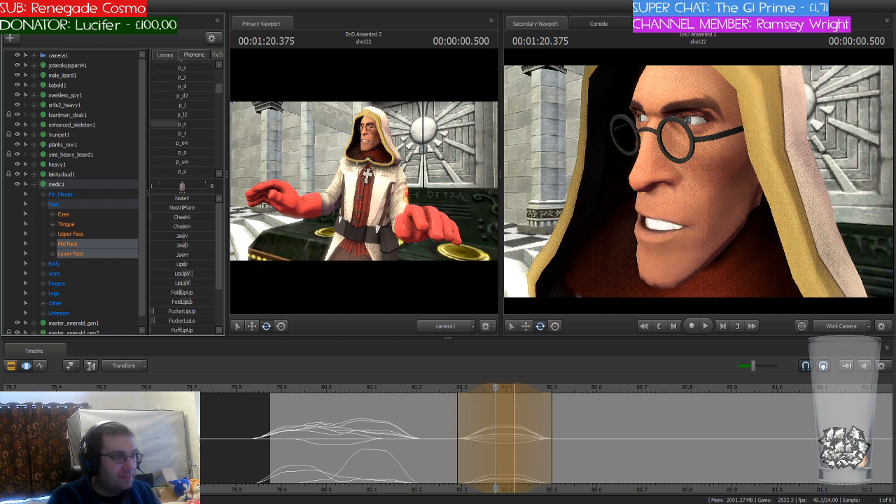
# Step: Finish the p_n blend at 80.375 seconds and shift the playhead and time selection to 80.791 seconds
pyautogui.moveTo(214, 124); pyautogui.dragTo(158, 124)
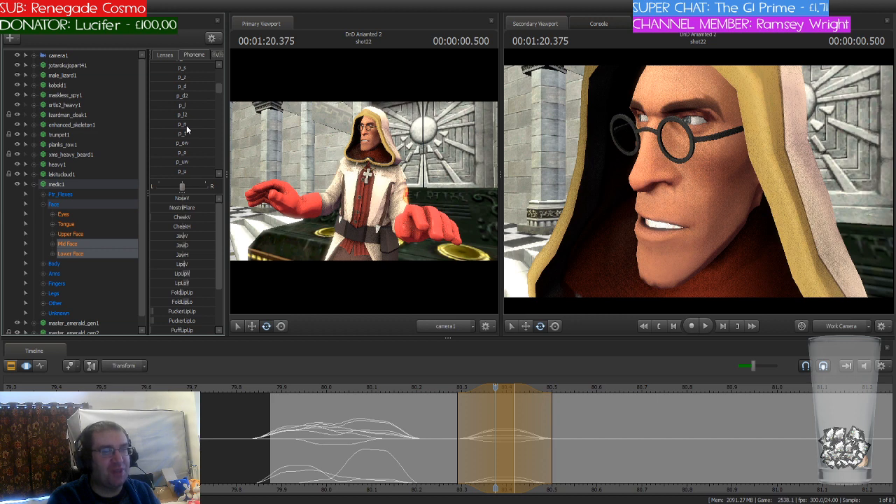
pyautogui.press('Escape')
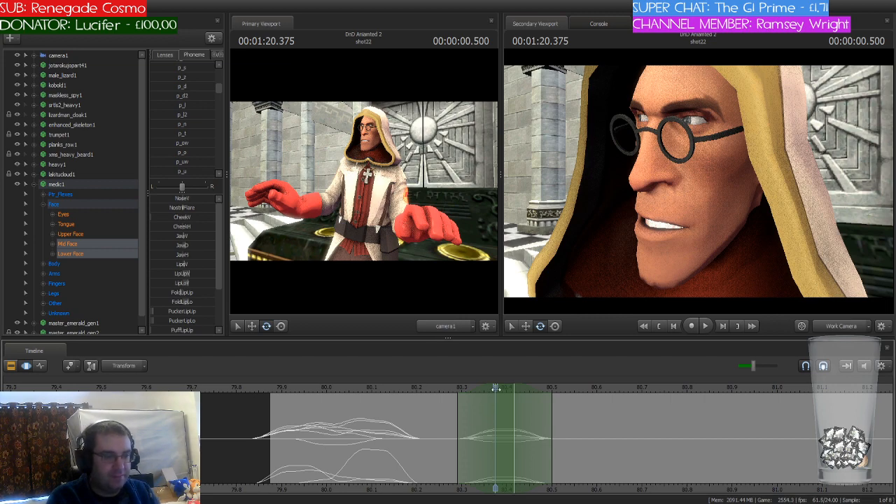
pyautogui.moveTo(270, 393); pyautogui.dragTo(660, 393)
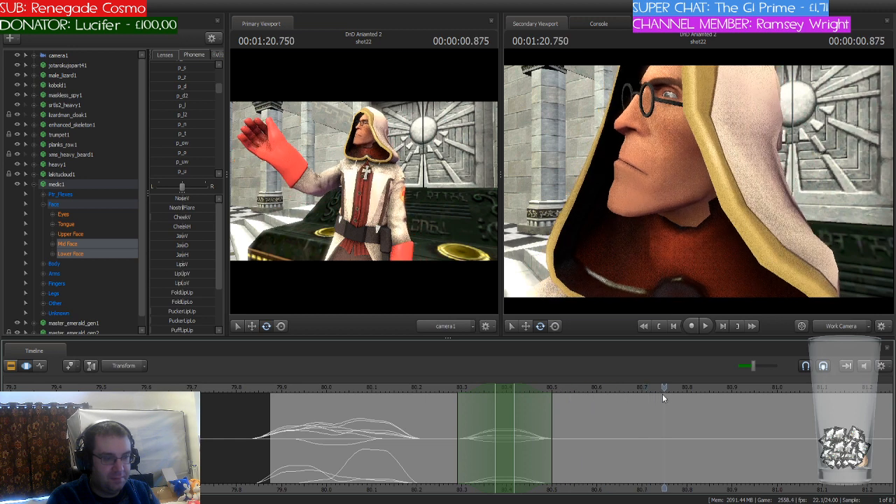
pyautogui.moveTo(500, 393); pyautogui.dragTo(687, 392)
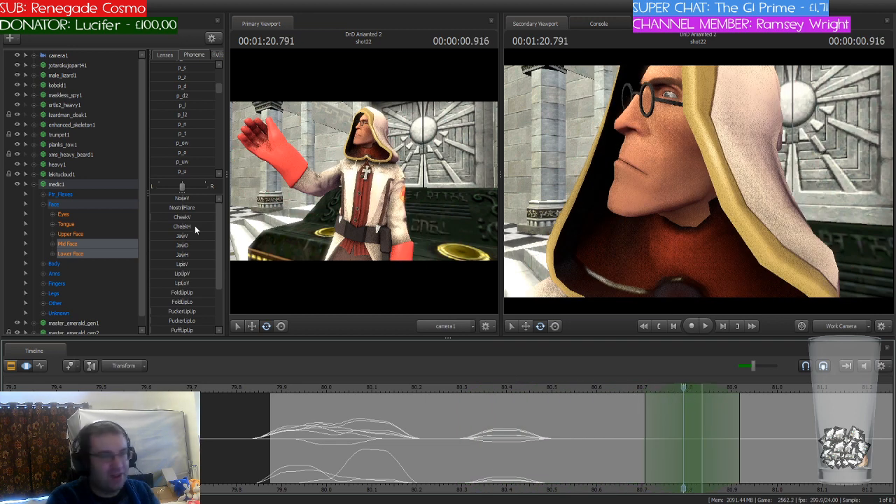
# Step: Search the phoneme presets and blend p_th into the medic's face at 80.791 seconds
pyautogui.scroll(-5, 194, 140)
pyautogui.scroll(-2, 194, 144)
pyautogui.scroll(2, 194, 145)
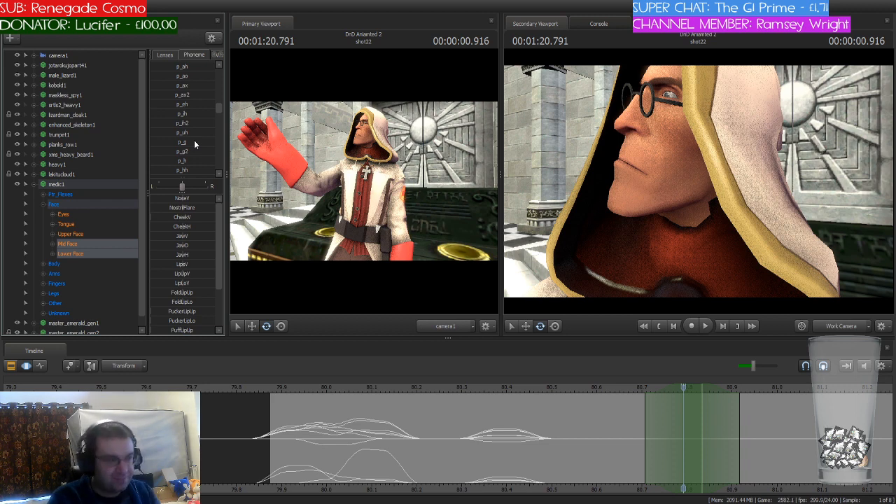
pyautogui.scroll(3, 194, 140)
pyautogui.scroll(3, 194, 140)
pyautogui.scroll(-4, 194, 140)
pyautogui.scroll(1, 194, 141)
pyautogui.scroll(-2, 198, 138)
pyautogui.scroll(-1, 199, 138)
pyautogui.scroll(5, 198, 138)
pyautogui.scroll(4, 198, 138)
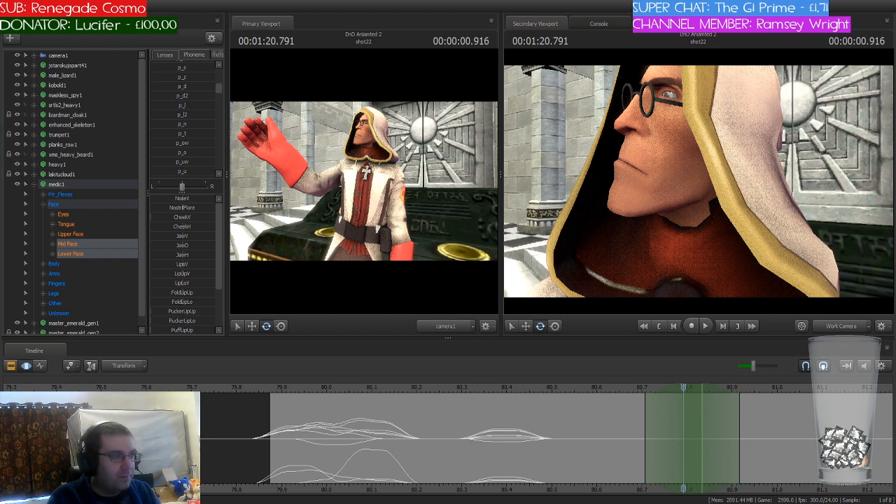
pyautogui.scroll(3, 182, 120)
pyautogui.scroll(2, 183, 119)
pyautogui.scroll(-5, 182, 119)
pyautogui.scroll(-4, 182, 119)
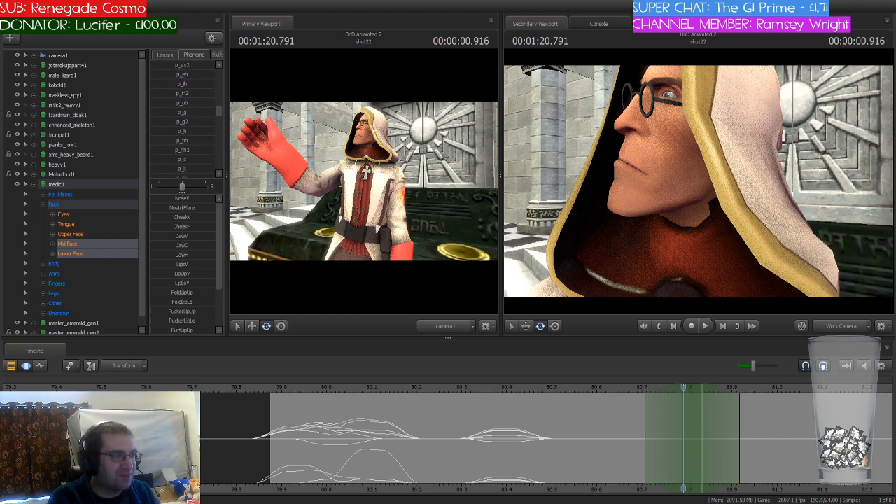
pyautogui.scroll(-2, 182, 119)
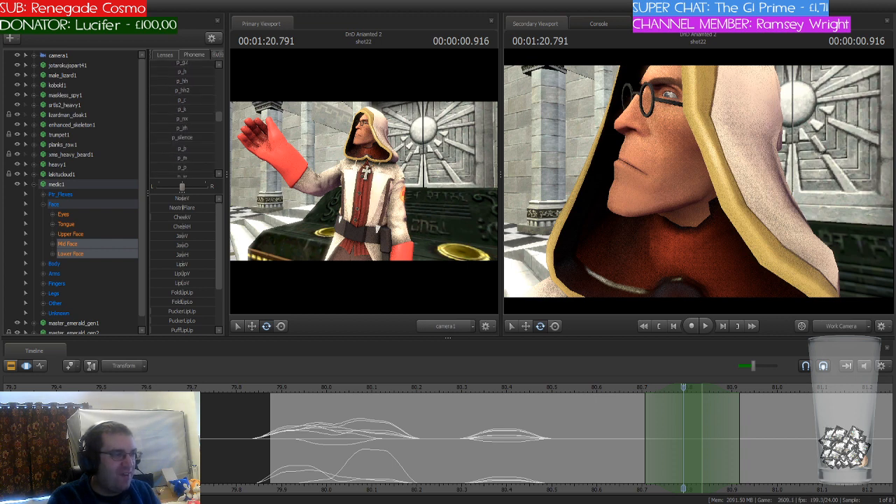
pyautogui.scroll(4, 182, 119)
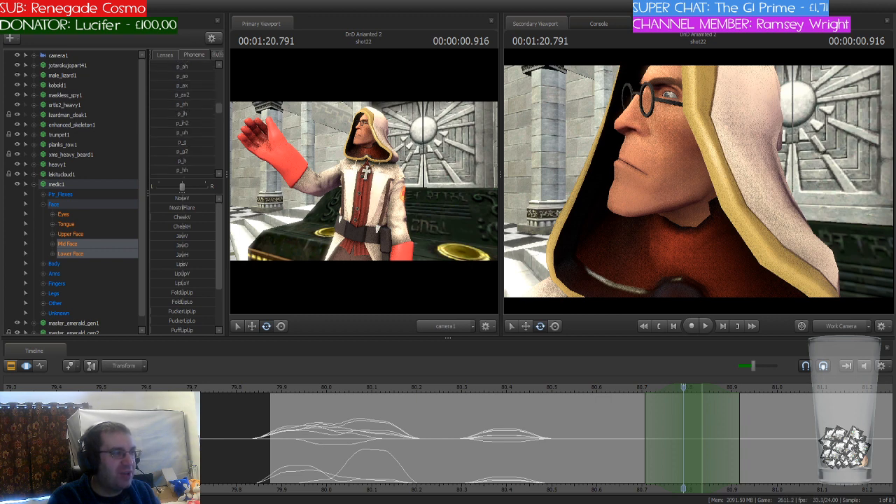
pyautogui.scroll(4, 182, 119)
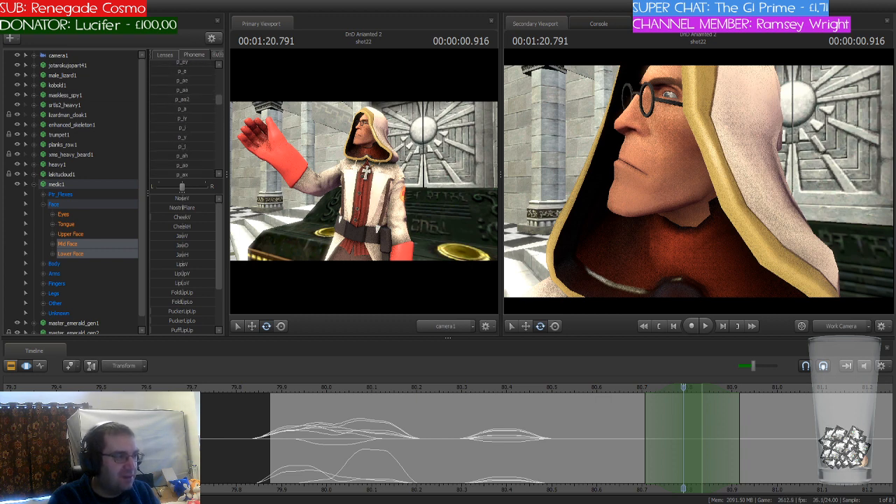
pyautogui.scroll(4, 182, 119)
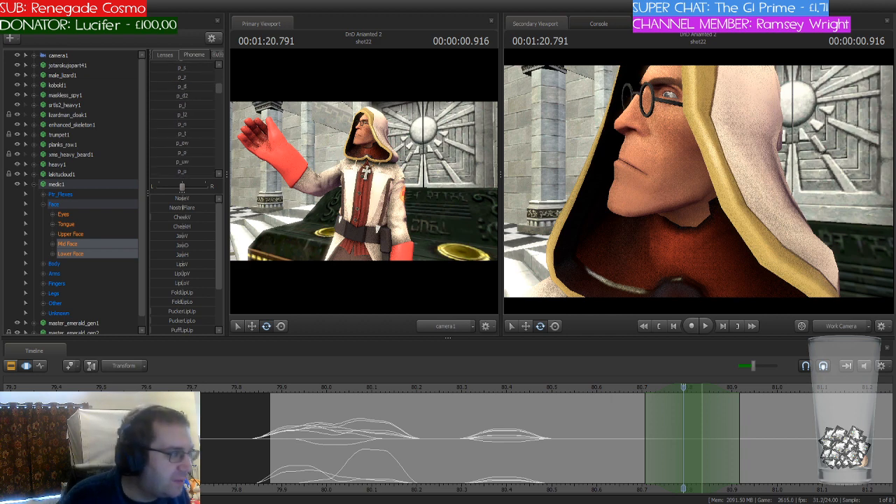
pyautogui.scroll(2, 182, 119)
pyautogui.moveTo(182, 119); pyautogui.dragTo(203, 119)
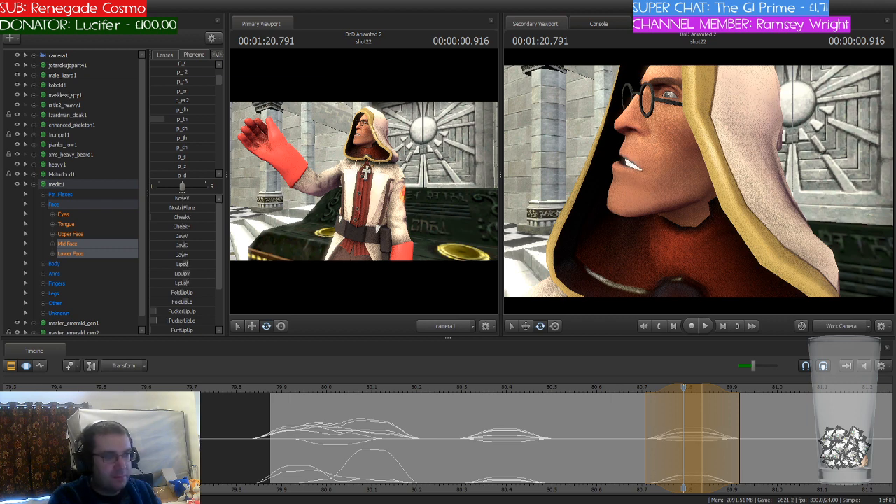
# Step: Shift the playhead and time selection to 80.916 seconds and blend the p_l phoneme into the medic's face
pyautogui.moveTo(684, 384); pyautogui.dragTo(747, 395)
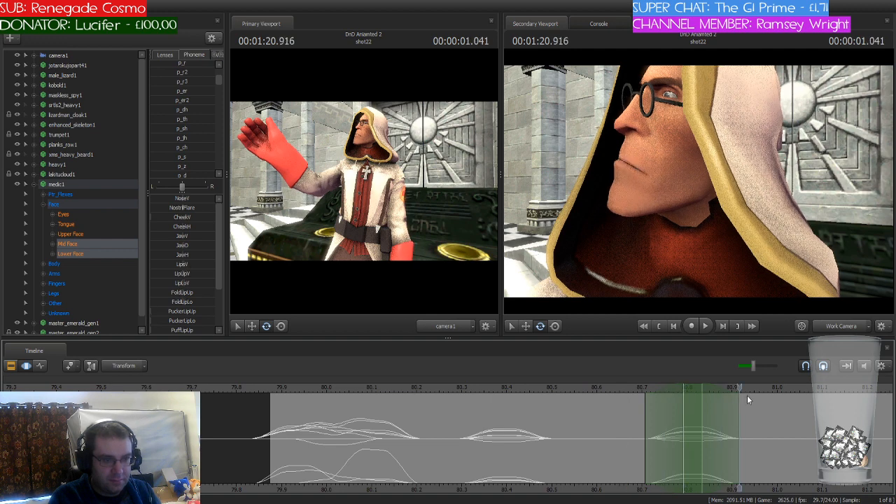
pyautogui.moveTo(693, 387); pyautogui.dragTo(748, 392)
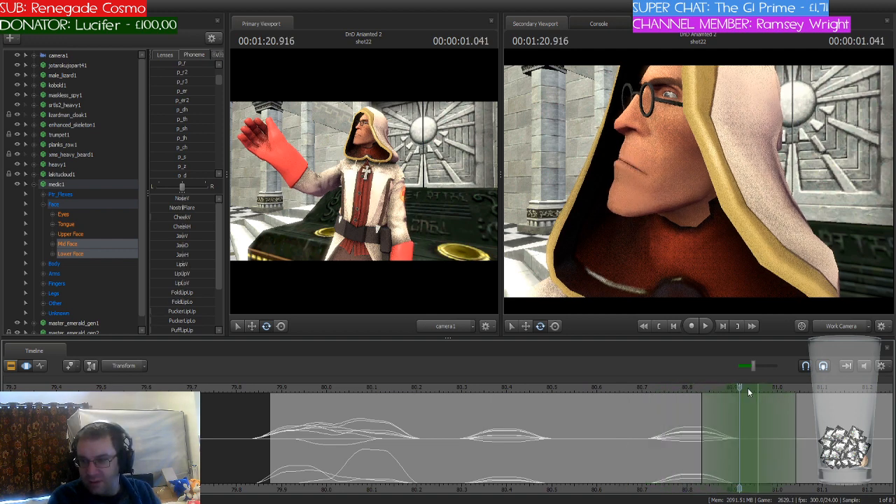
pyautogui.scroll(-3, 189, 147)
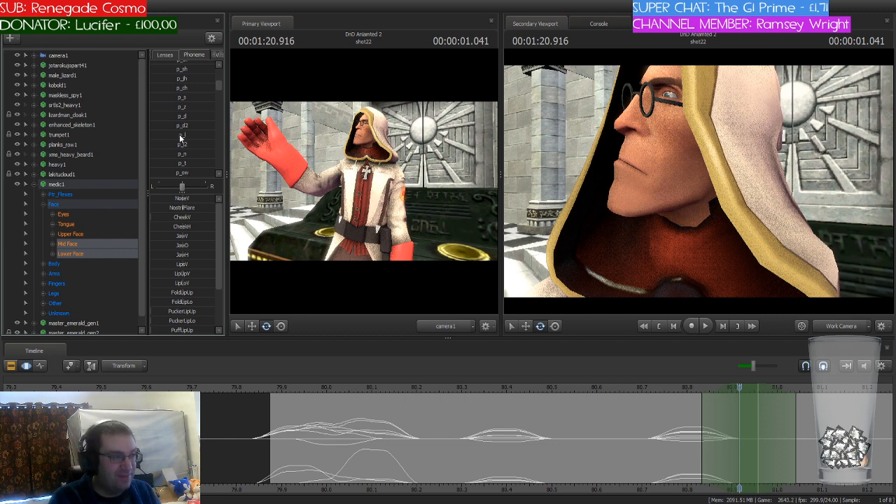
pyautogui.click(180, 136)
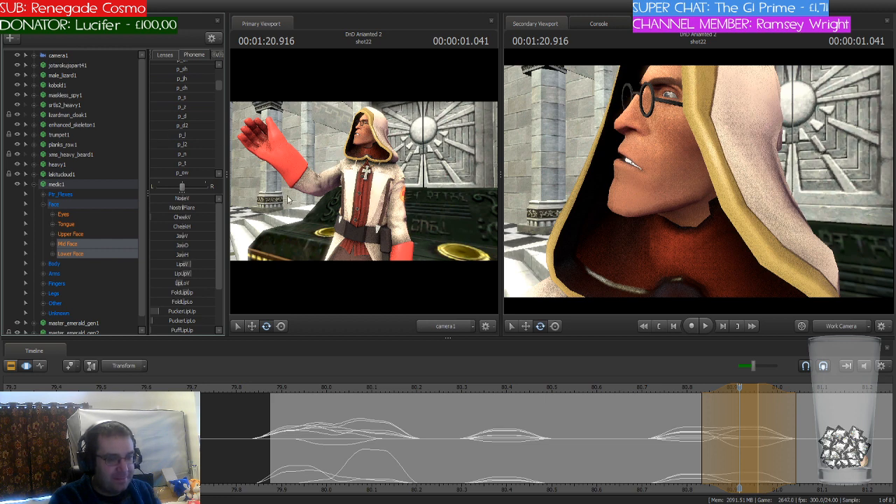
# Step: Shift the playhead and time selection to 81 seconds and blend a vowel phoneme into the medic's face
pyautogui.moveTo(435, 449); pyautogui.dragTo(421, 449, button='middle')
pyautogui.moveTo(423, 389); pyautogui.dragTo(461, 389)
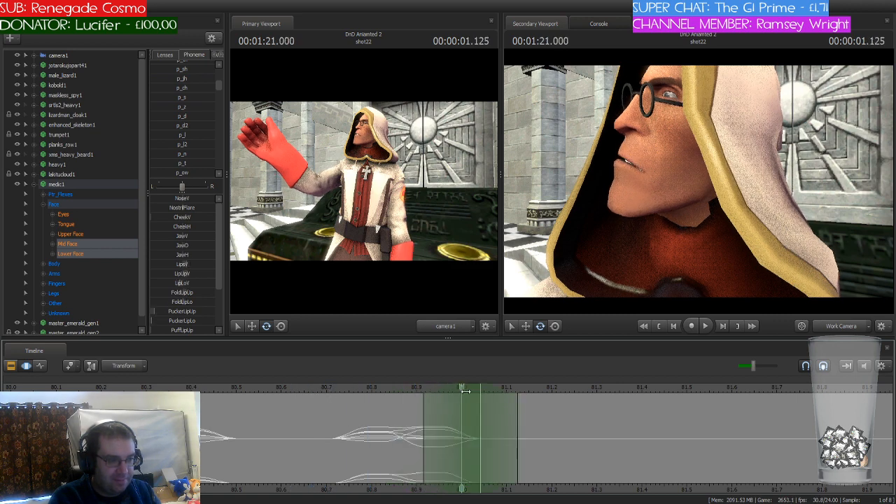
pyautogui.scroll(5, 198, 145)
pyautogui.scroll(-4, 197, 145)
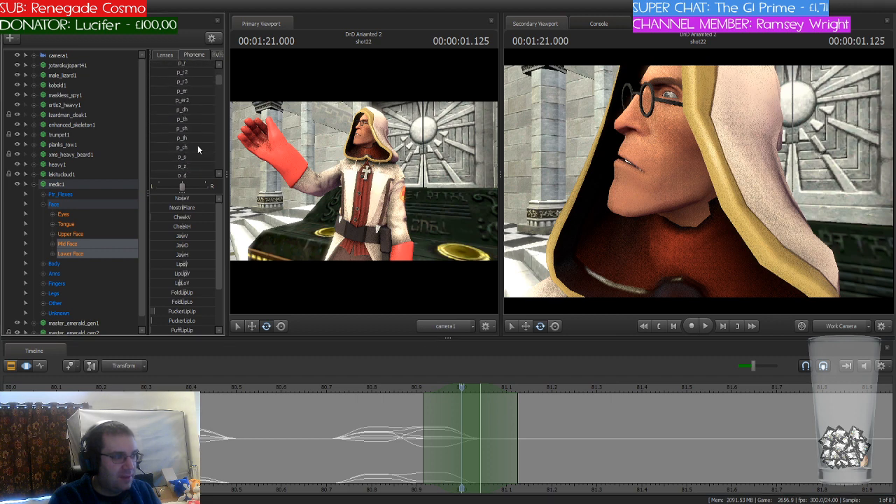
pyautogui.scroll(-3, 198, 145)
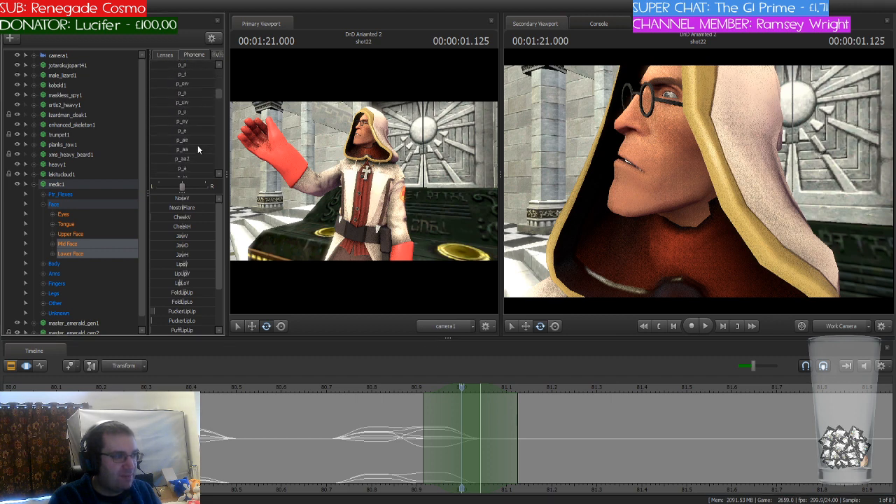
pyautogui.click(178, 142)
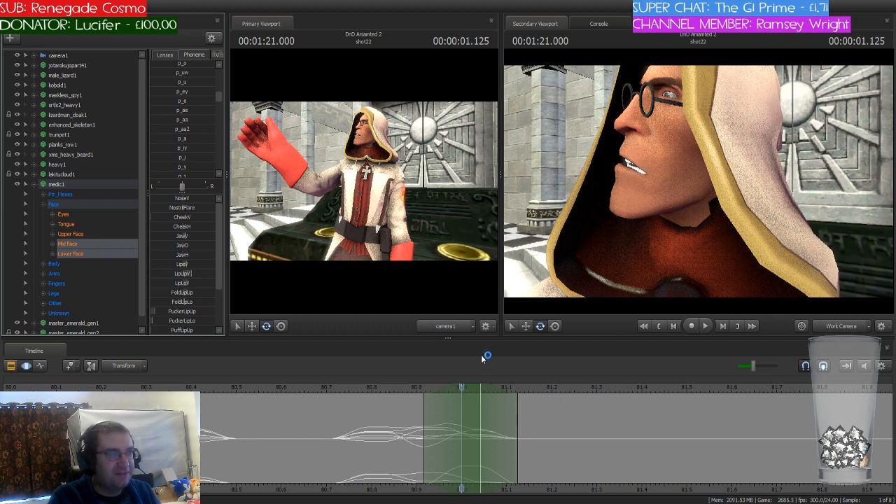
# Step: Reopen the vowel blend by undoing and stretch its time selection's falloff out to 81.166 seconds
pyautogui.moveTo(462, 388); pyautogui.dragTo(491, 392)
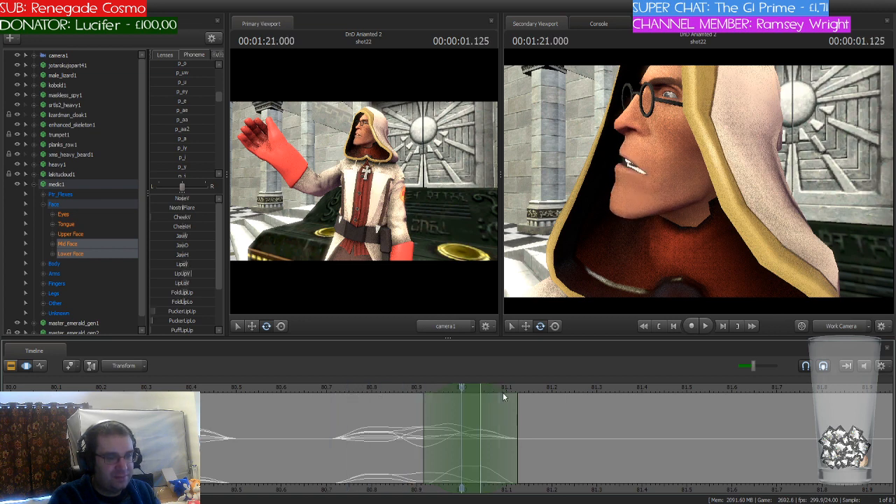
pyautogui.hotkey('ctrl', 'z')
pyautogui.hotkey('ctrl', 'z')
pyautogui.moveTo(464, 388); pyautogui.dragTo(461, 413)
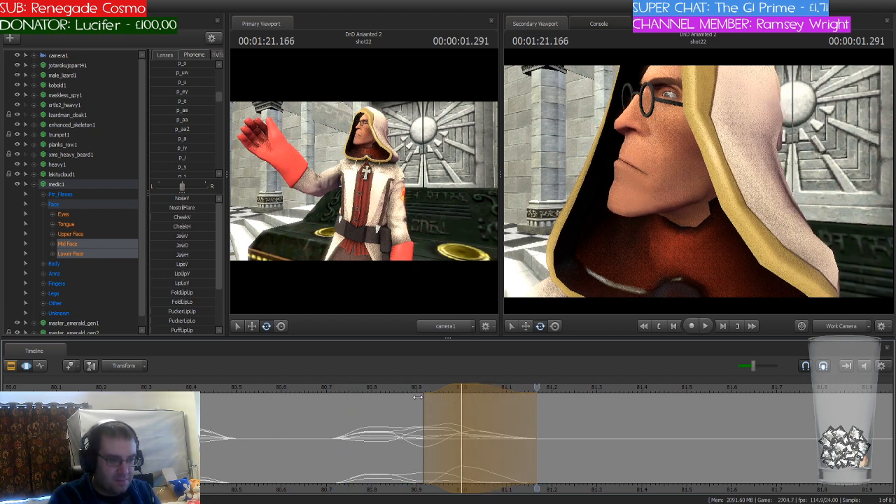
pyautogui.moveTo(392, 386); pyautogui.dragTo(530, 407)
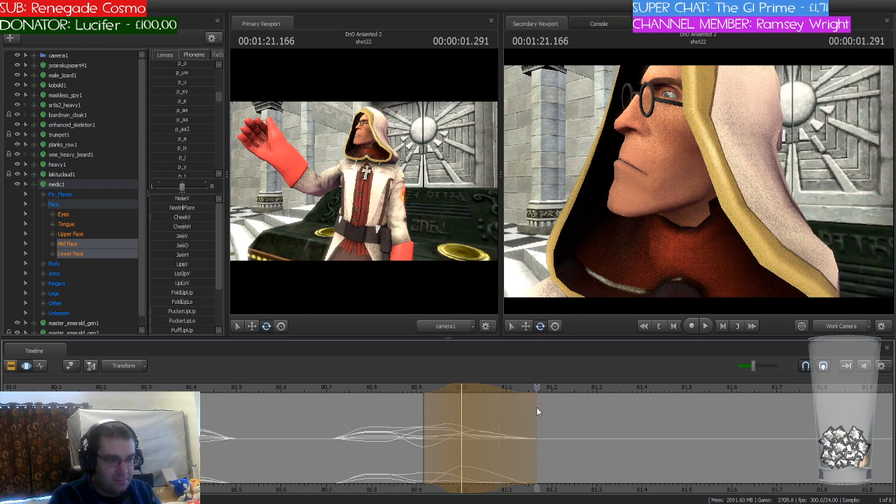
pyautogui.press('Escape')
# Step: Restore the time selection's shorter length and shift it to the playhead at 81.166 seconds
pyautogui.moveTo(462, 408); pyautogui.dragTo(485, 408)
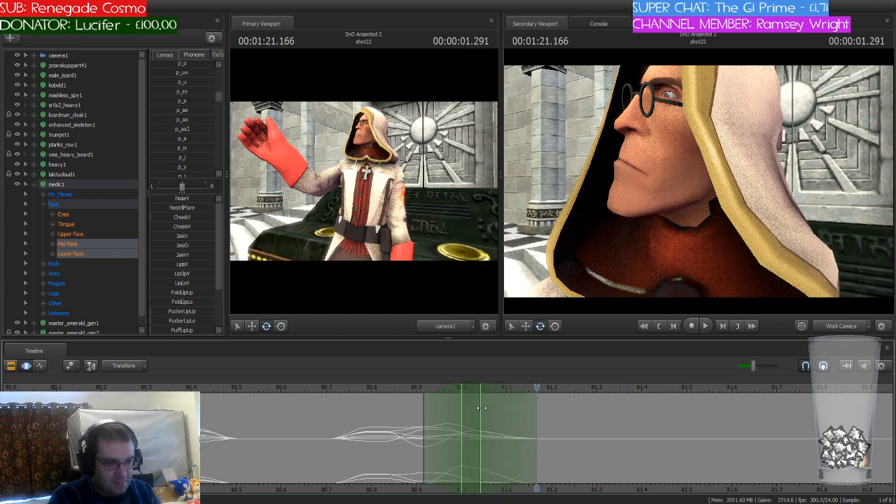
pyautogui.scroll(1, 470, 409)
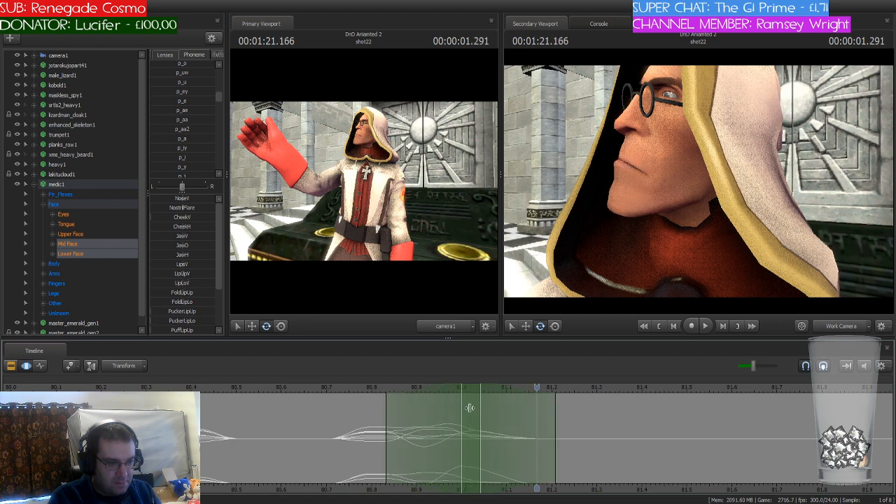
pyautogui.scroll(-3, 470, 408)
pyautogui.scroll(1, 470, 408)
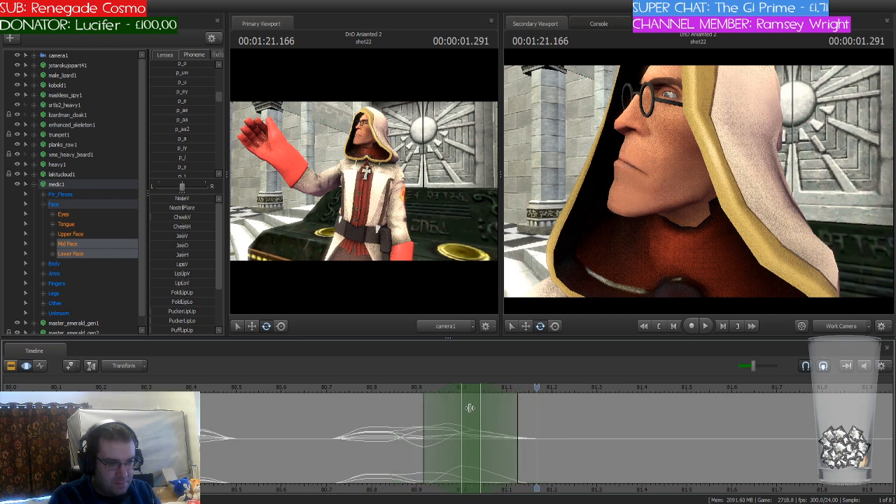
pyautogui.moveTo(470, 404); pyautogui.dragTo(545, 399)
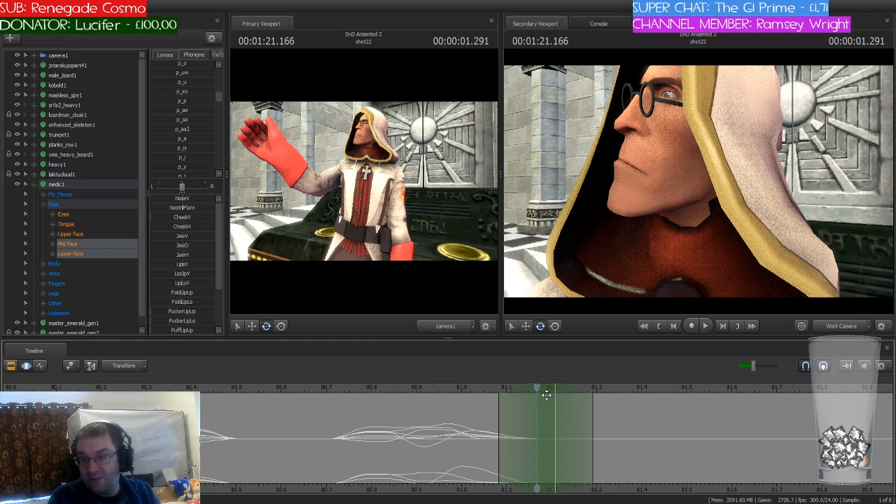
pyautogui.moveTo(537, 389)
pyautogui.mouseDown()
pyautogui.moveTo(332, 406)
pyautogui.moveTo(535, 402)
pyautogui.mouseUp()
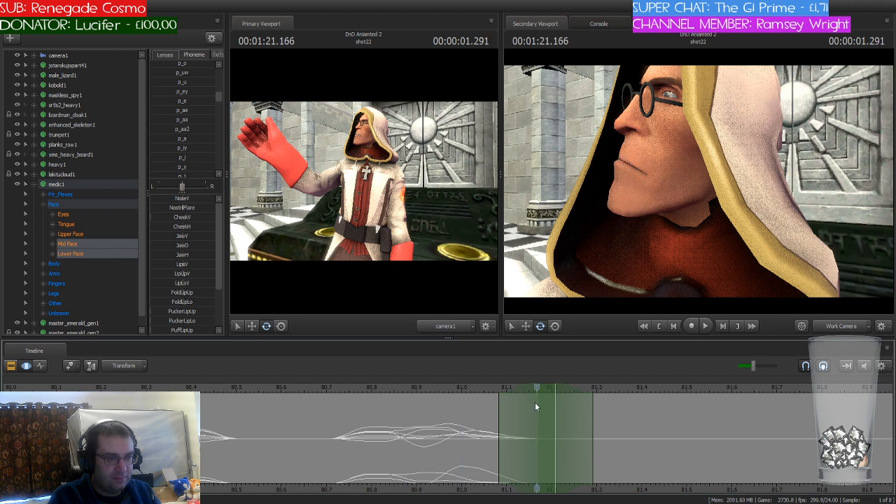
# Step: Find the p_n phoneme and blend it into the medic's face over the time selection at 81.166 seconds
pyautogui.scroll(-2, 206, 132)
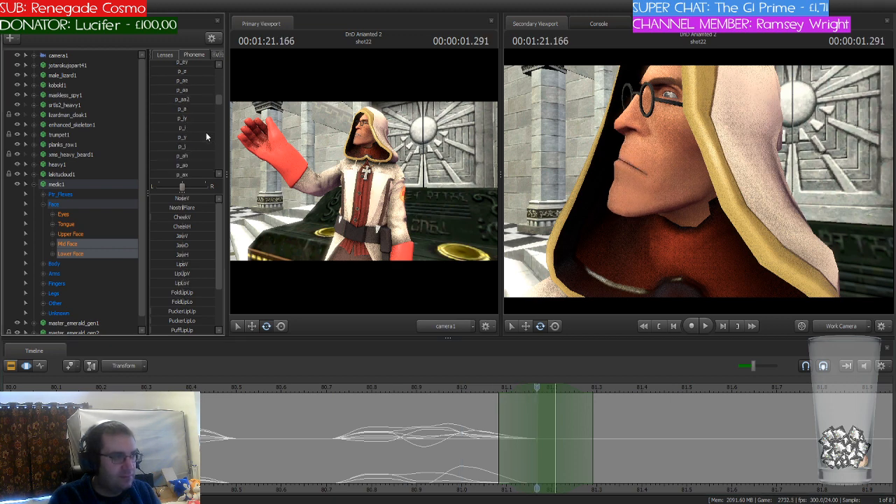
pyautogui.moveTo(538, 396)
pyautogui.mouseDown()
pyautogui.moveTo(622, 397)
pyautogui.moveTo(517, 396)
pyautogui.moveTo(538, 395)
pyautogui.mouseUp()
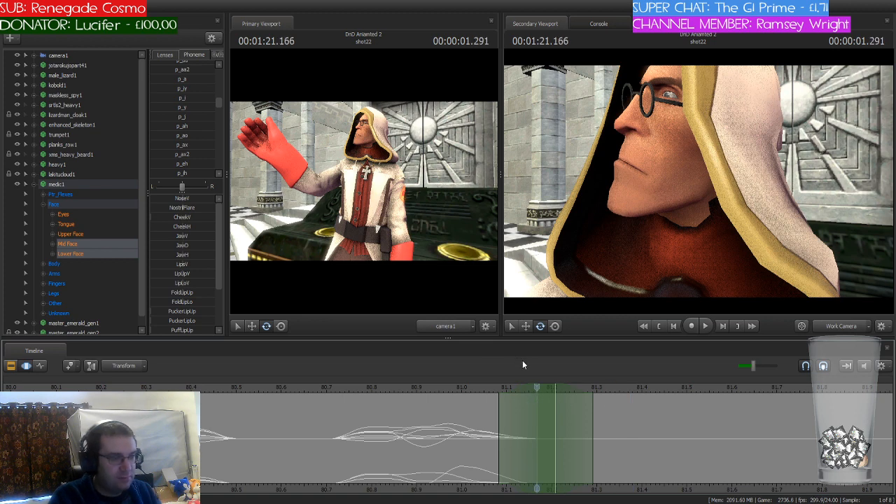
pyautogui.scroll(-4, 191, 100)
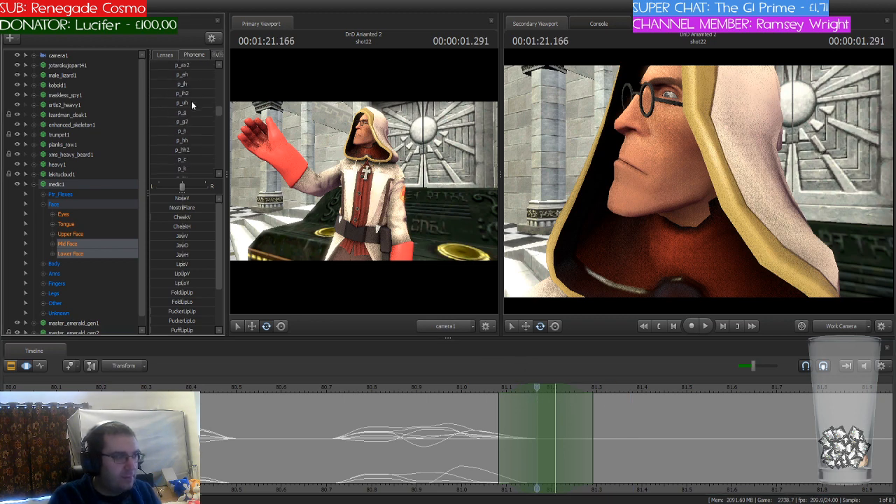
pyautogui.scroll(5, 191, 100)
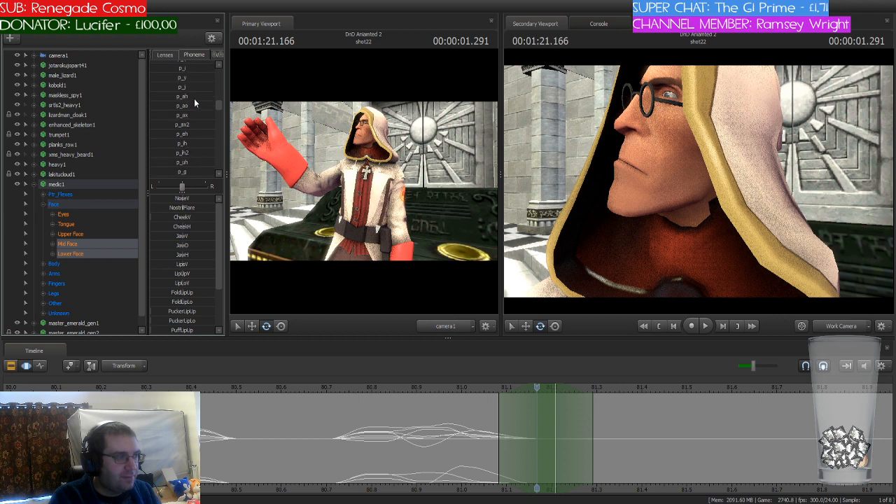
pyautogui.scroll(3, 195, 103)
pyautogui.scroll(4, 194, 98)
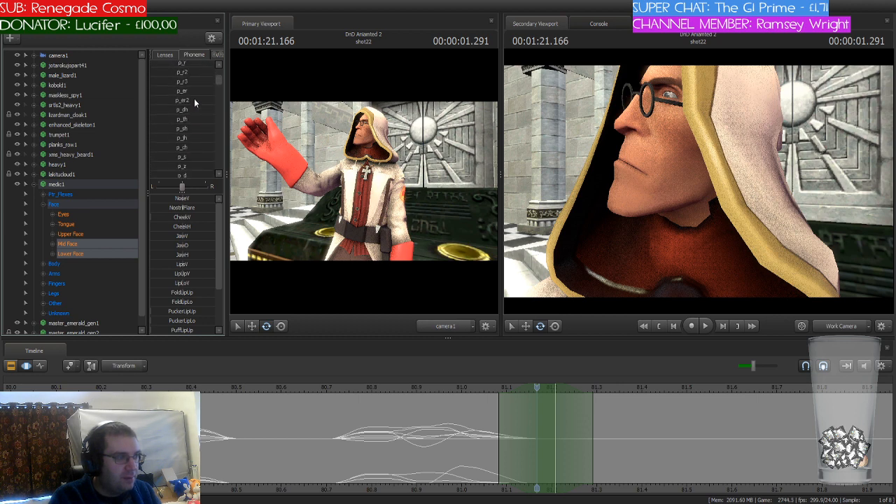
pyautogui.scroll(-5, 194, 100)
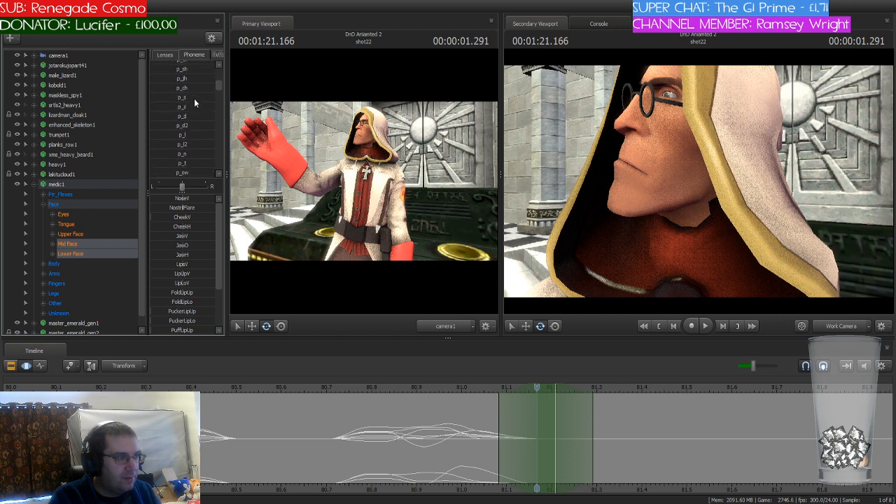
pyautogui.scroll(-4, 194, 101)
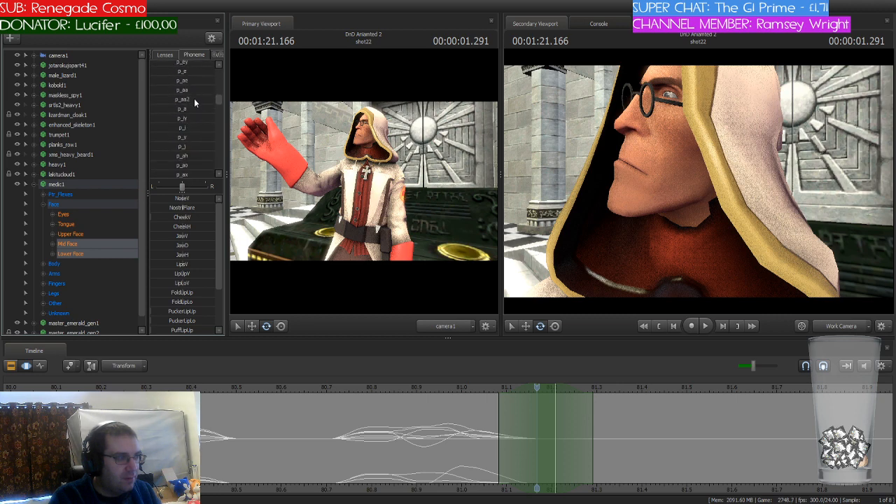
pyautogui.scroll(-1, 194, 103)
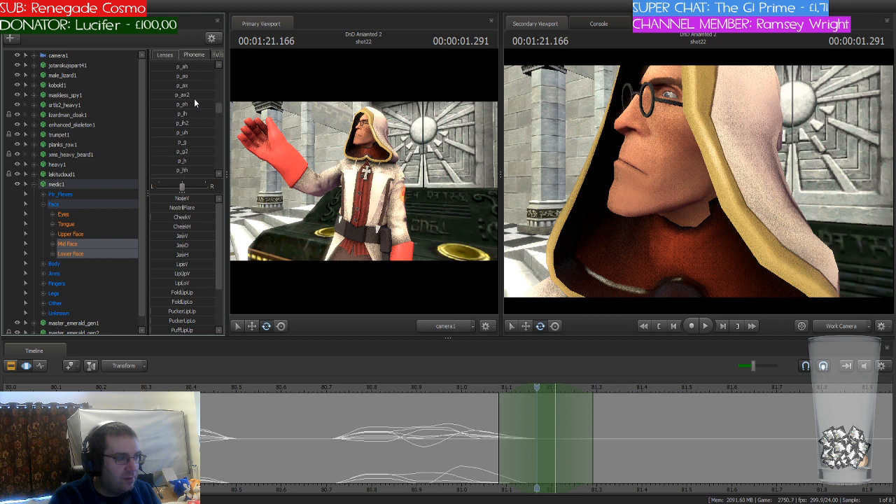
pyautogui.scroll(2, 194, 103)
pyautogui.scroll(3, 194, 103)
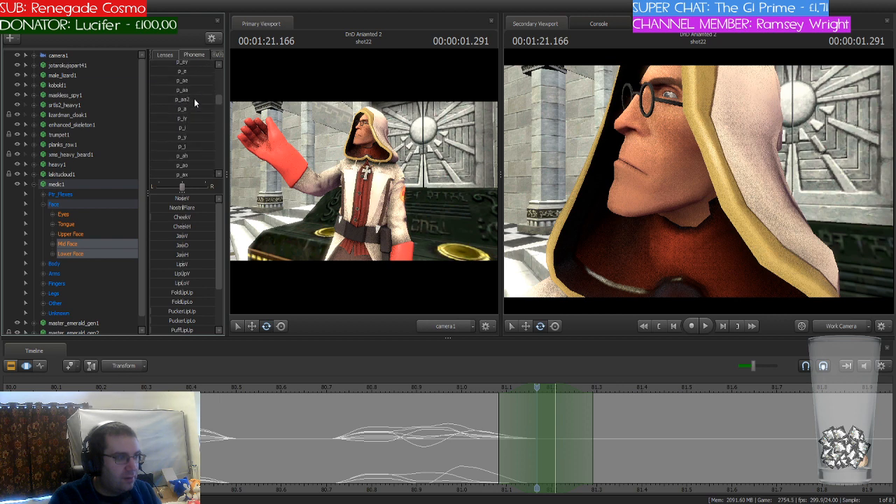
pyautogui.scroll(4, 194, 102)
pyautogui.scroll(-4, 195, 103)
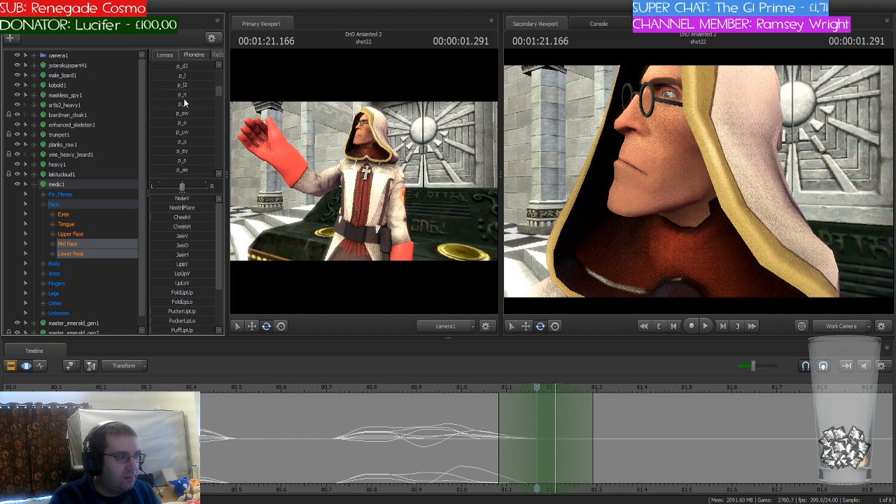
pyautogui.moveTo(168, 94); pyautogui.dragTo(195, 94)
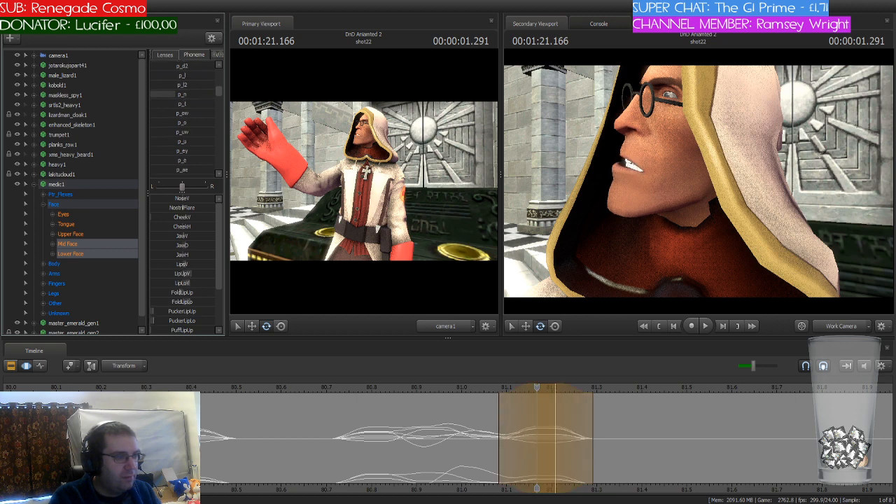
pyautogui.press('Return')
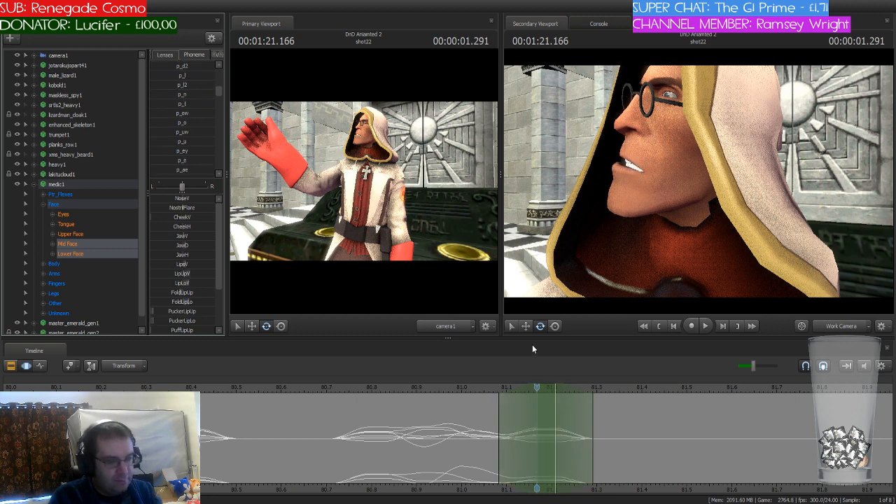
# Step: Shift the playhead and time selection to 81.291 seconds and blend the p_d phoneme into the medic's face
pyautogui.moveTo(537, 389); pyautogui.dragTo(600, 388)
pyautogui.scroll(3, 210, 133)
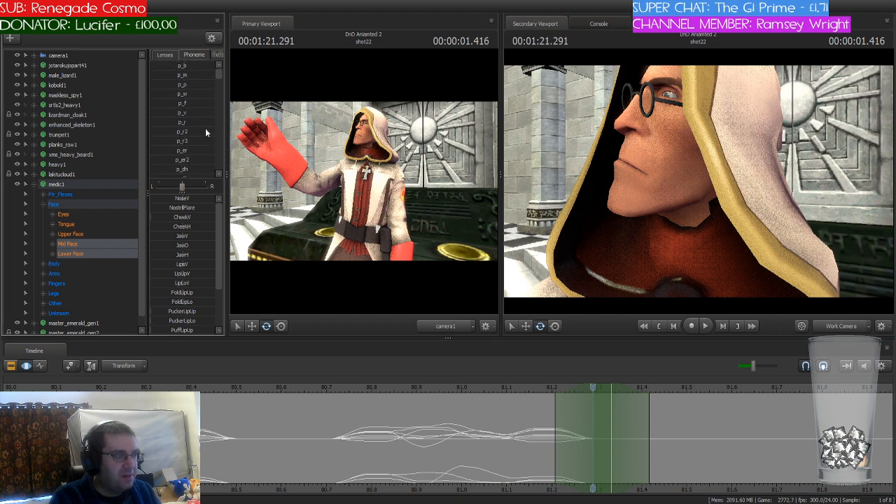
pyautogui.scroll(-3, 206, 130)
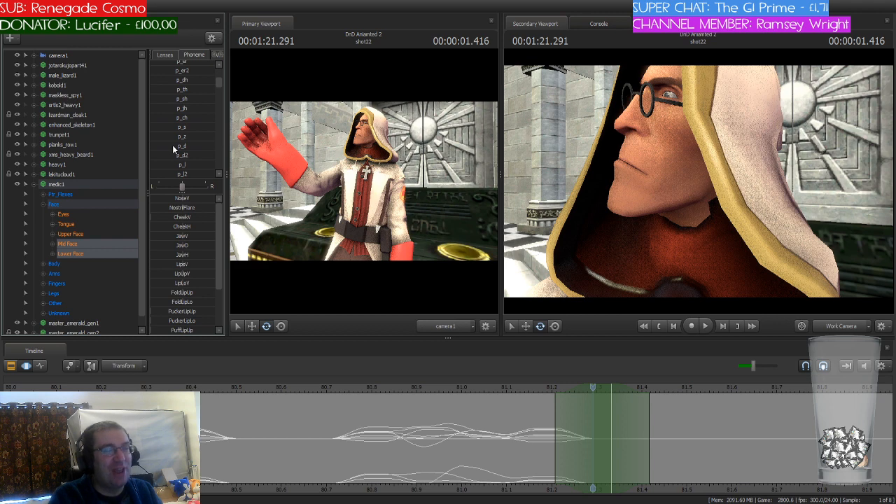
pyautogui.click(172, 145)
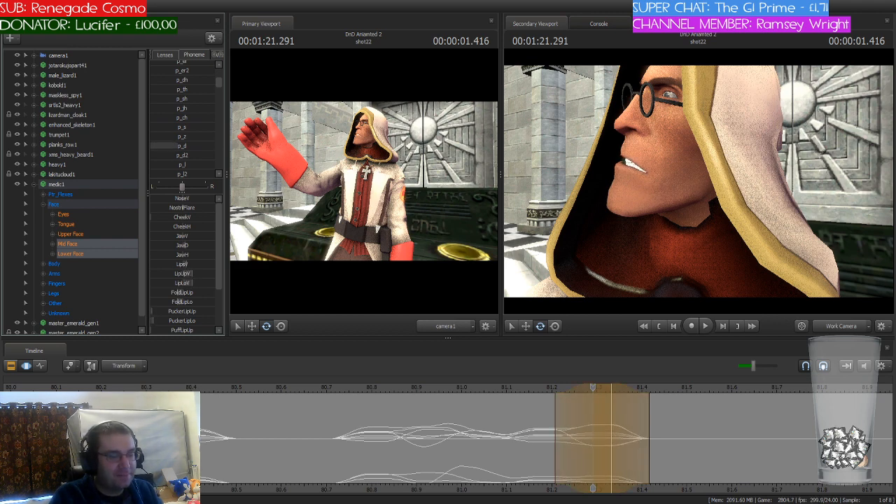
pyautogui.click(460, 435)
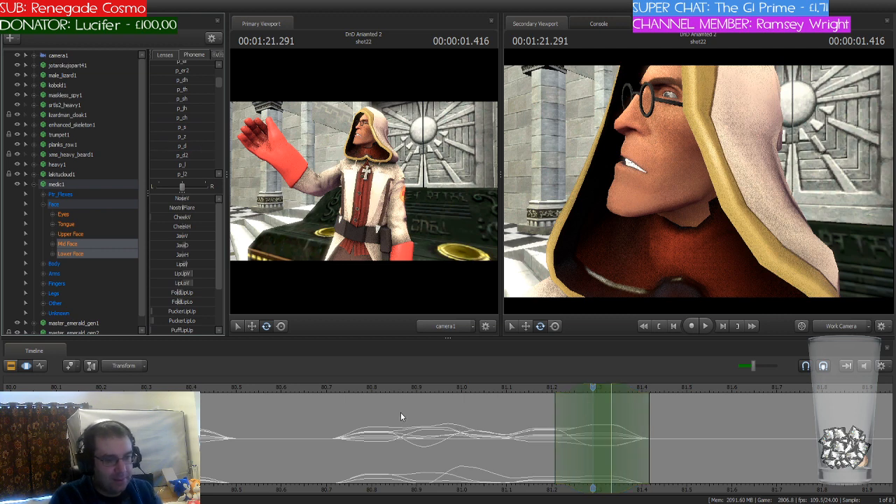
# Step: Return the playhead to 80.708 seconds, just before the newly animated mouth shapes, to review them
pyautogui.click(344, 389)
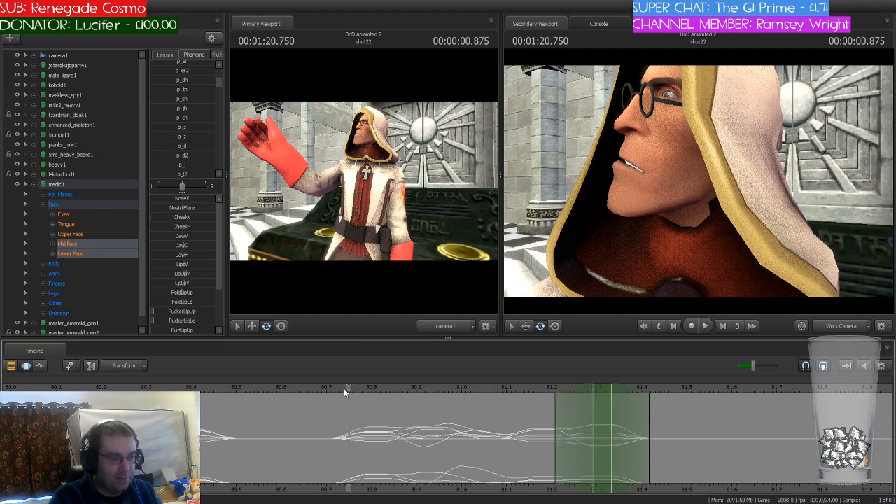
pyautogui.click(330, 388)
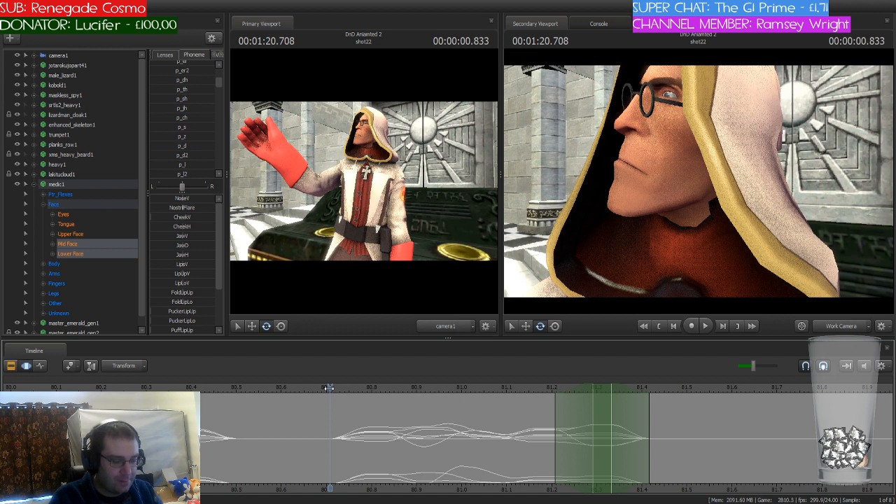
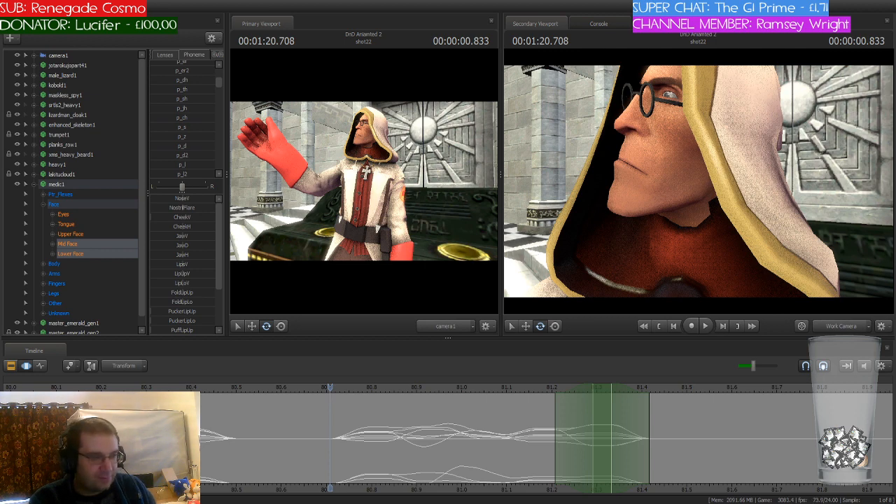
# Step: Shift the playhead and time selection to about 81.64 seconds and blend the p_o phoneme into the medic's face
pyautogui.moveTo(330, 390); pyautogui.dragTo(751, 419)
pyautogui.moveTo(605, 390); pyautogui.dragTo(760, 397)
pyautogui.scroll(-3, 182, 110)
pyautogui.scroll(-3, 184, 110)
pyautogui.moveTo(164, 91); pyautogui.dragTo(172, 92)
pyautogui.press('Return')
# Step: Shift the playhead and time selection to 81.791 seconds and blend the p_f phoneme into the medic's face
pyautogui.moveTo(746, 391); pyautogui.dragTo(819, 395)
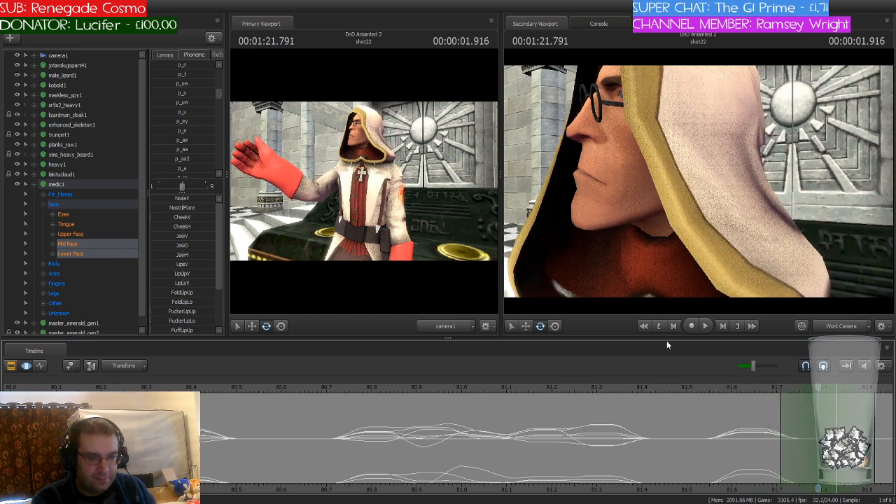
pyautogui.scroll(-2, 199, 135)
pyautogui.scroll(-4, 199, 136)
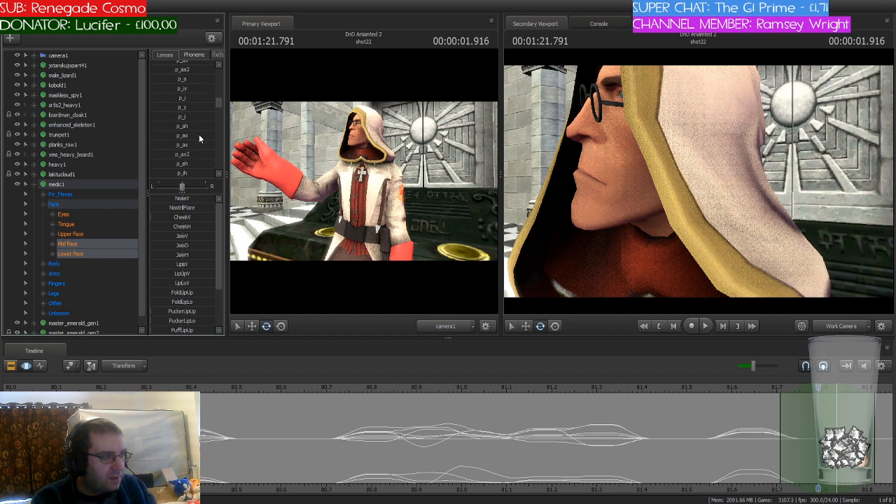
pyautogui.scroll(6, 199, 138)
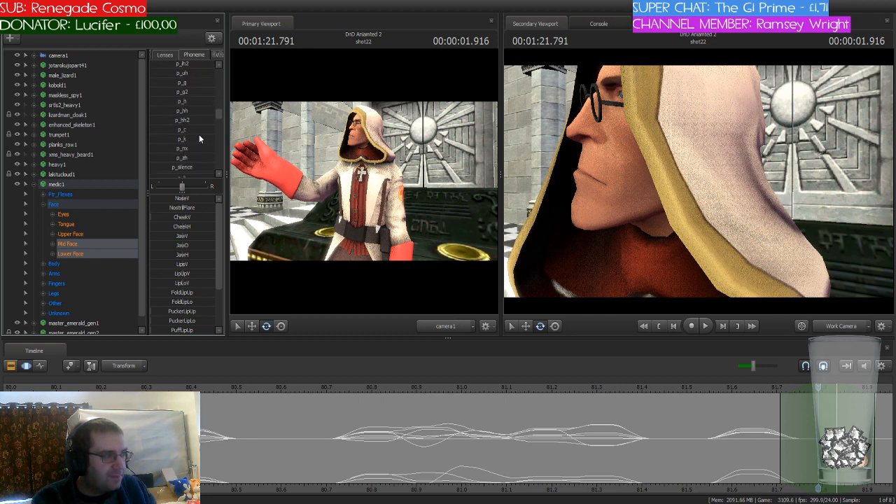
pyautogui.scroll(3, 199, 138)
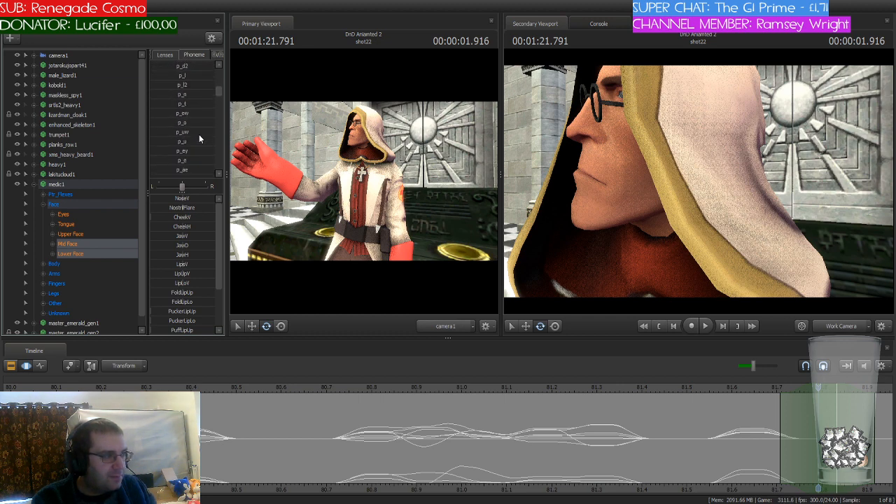
pyautogui.scroll(3, 199, 135)
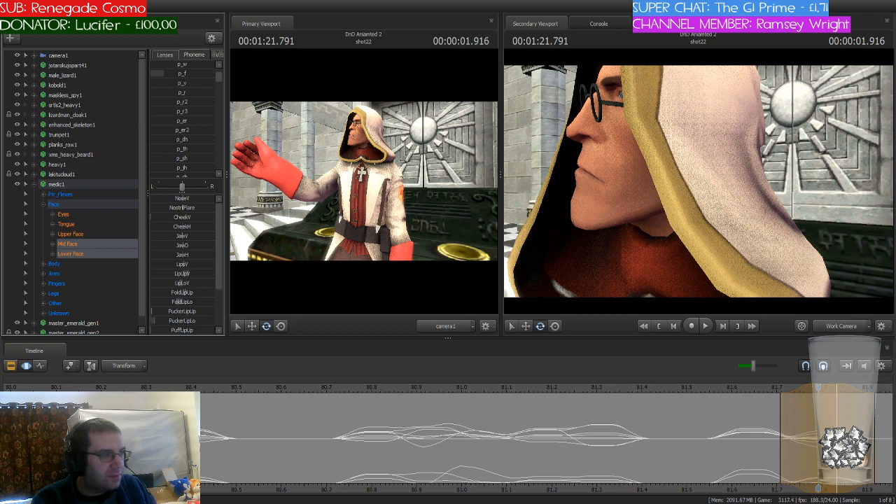
pyautogui.press('space')
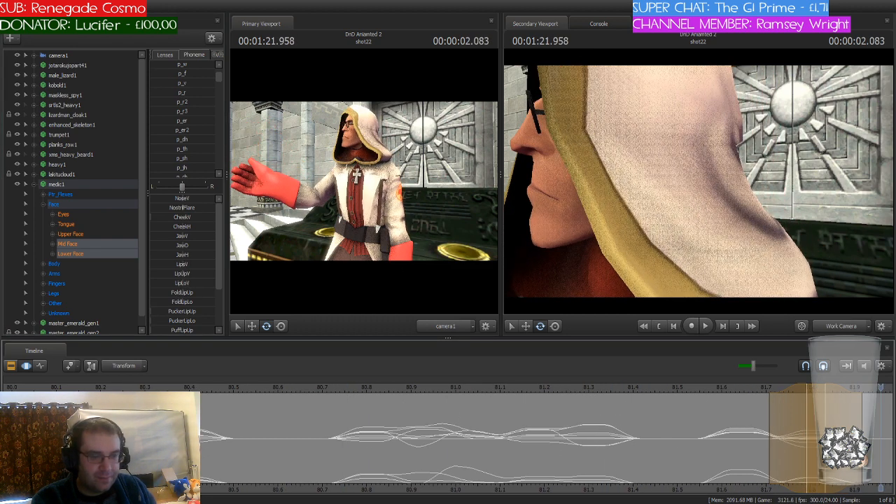
# Step: Shift the time selection to the playhead at 81.958 seconds and blend the p_r phoneme into the medic's face
pyautogui.moveTo(759, 485); pyautogui.dragTo(495, 448, button='middle')
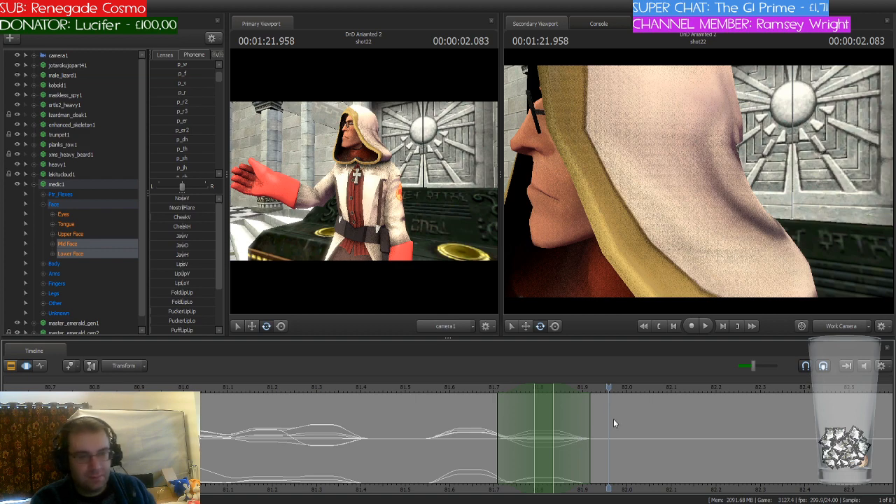
pyautogui.moveTo(610, 395)
pyautogui.mouseDown()
pyautogui.moveTo(407, 392)
pyautogui.moveTo(609, 403)
pyautogui.mouseUp()
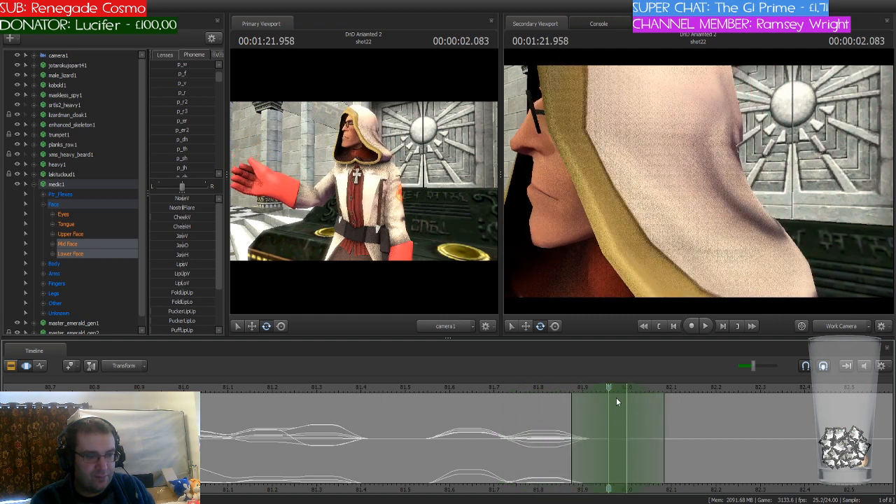
pyautogui.click(175, 93)
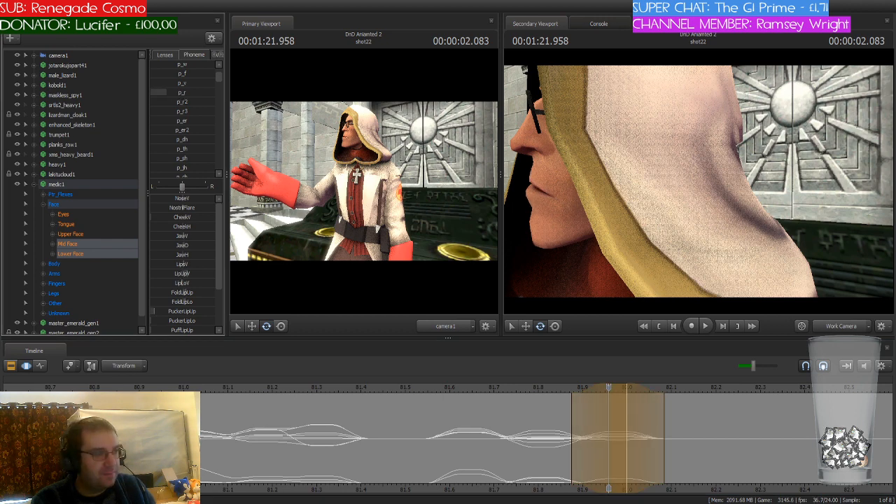
pyautogui.moveTo(184, 93); pyautogui.dragTo(186, 92)
pyautogui.press('Escape')
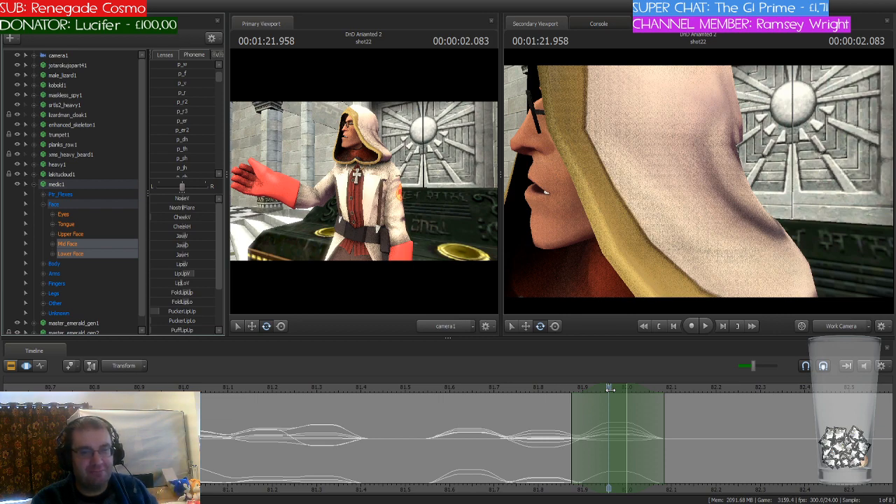
# Step: Shift the playhead and time selection to 82.041 seconds and blend the p_uw phoneme into the medic's face
pyautogui.moveTo(610, 389); pyautogui.dragTo(644, 385)
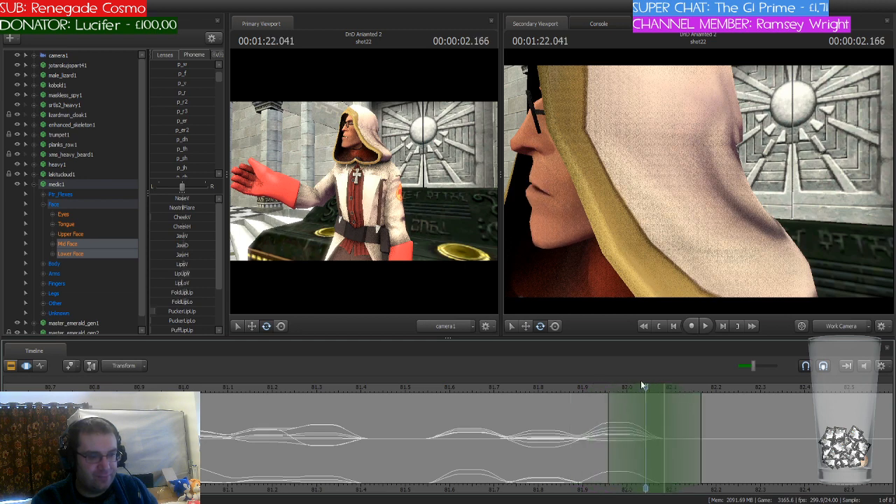
pyautogui.scroll(-4, 191, 121)
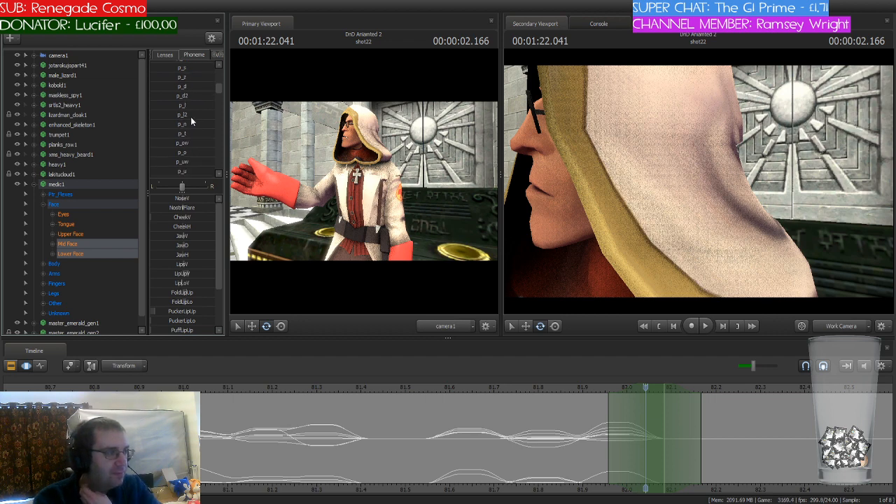
pyautogui.scroll(-1, 191, 120)
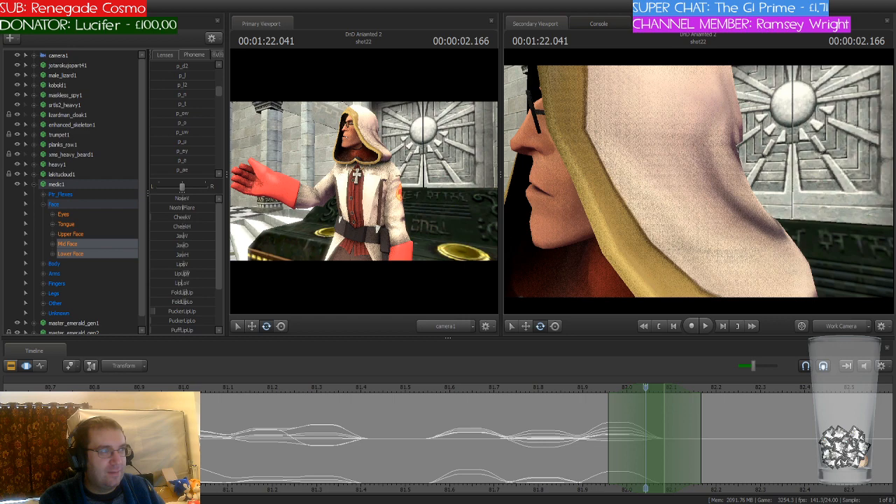
pyautogui.moveTo(636, 391); pyautogui.dragTo(649, 411)
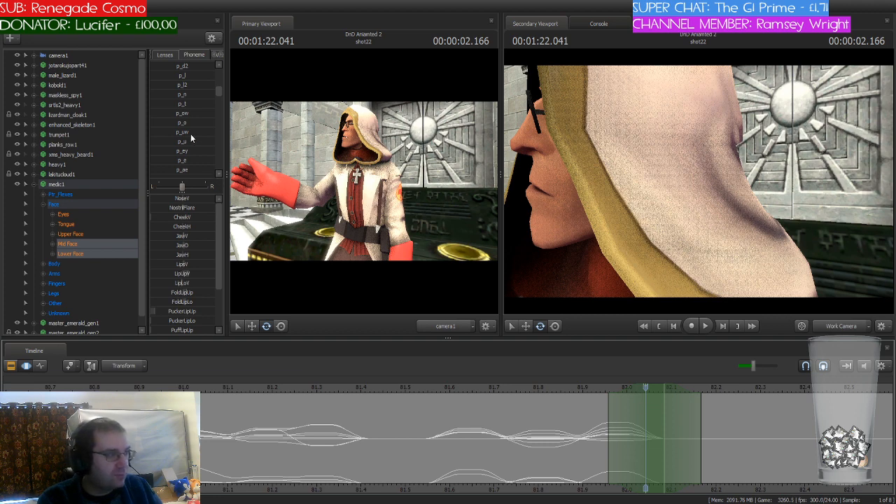
pyautogui.scroll(5, 190, 134)
pyautogui.scroll(-5, 201, 128)
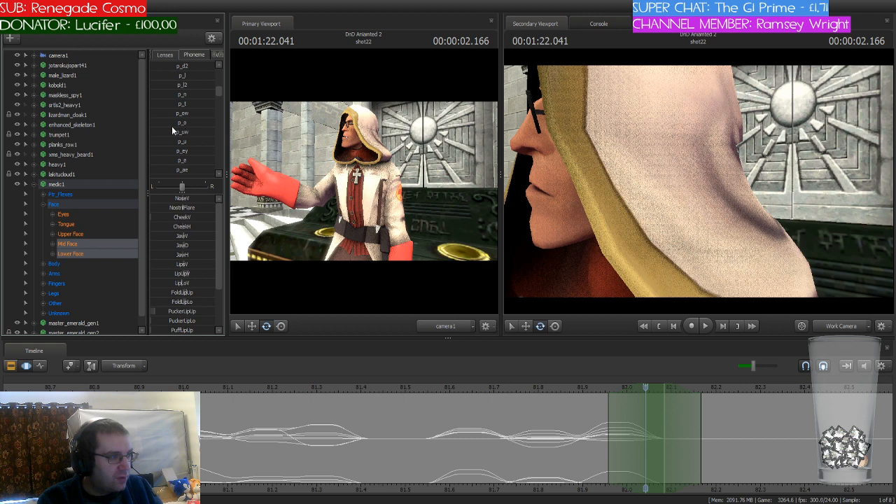
pyautogui.moveTo(166, 131); pyautogui.dragTo(185, 132)
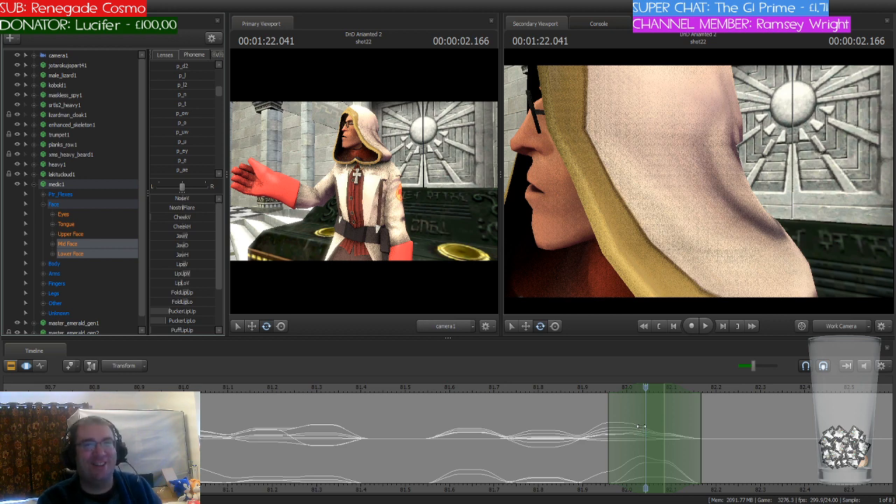
# Step: Shift the playhead and time selection to 82.166 seconds and blend the p_n phoneme into the medic's face
pyautogui.moveTo(644, 388); pyautogui.dragTo(703, 411)
pyautogui.moveTo(656, 388); pyautogui.dragTo(712, 387)
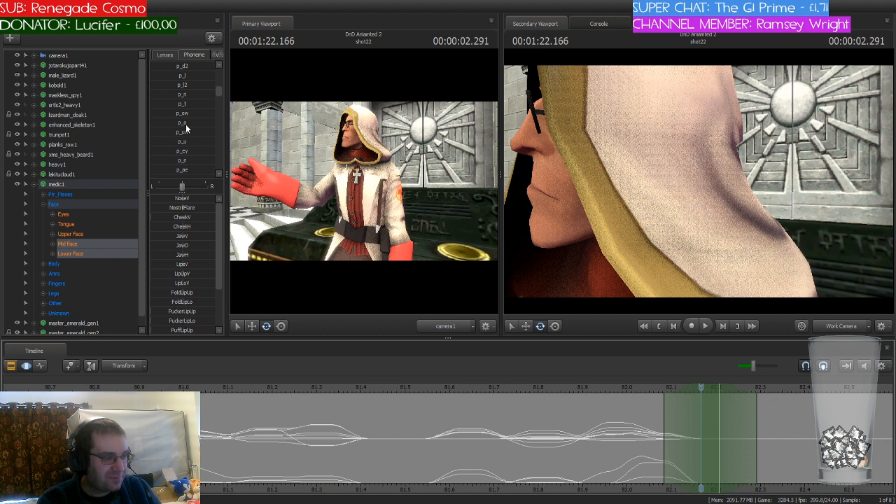
pyautogui.click(169, 94)
pyautogui.moveTo(165, 94); pyautogui.dragTo(175, 95)
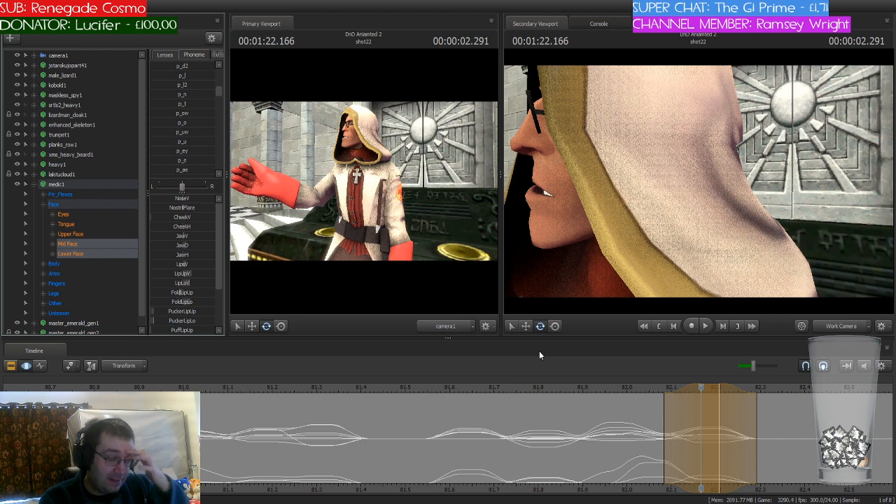
pyautogui.press('Return')
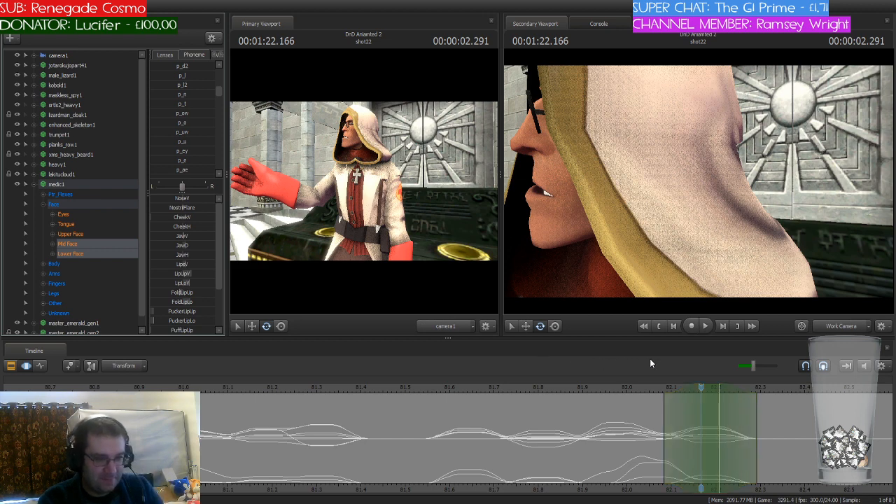
# Step: Review the new mouth shapes from about 81.55 seconds, and shift the playhead and time selection to 82.333 seconds
pyautogui.click(425, 388)
pyautogui.click(497, 388)
pyautogui.moveTo(506, 385); pyautogui.dragTo(770, 388)
pyautogui.moveTo(715, 387); pyautogui.dragTo(790, 388)
# Step: Find the p_g phoneme and blend it into the medic's face over the time selection at 82.333 seconds
pyautogui.scroll(-4, 184, 135)
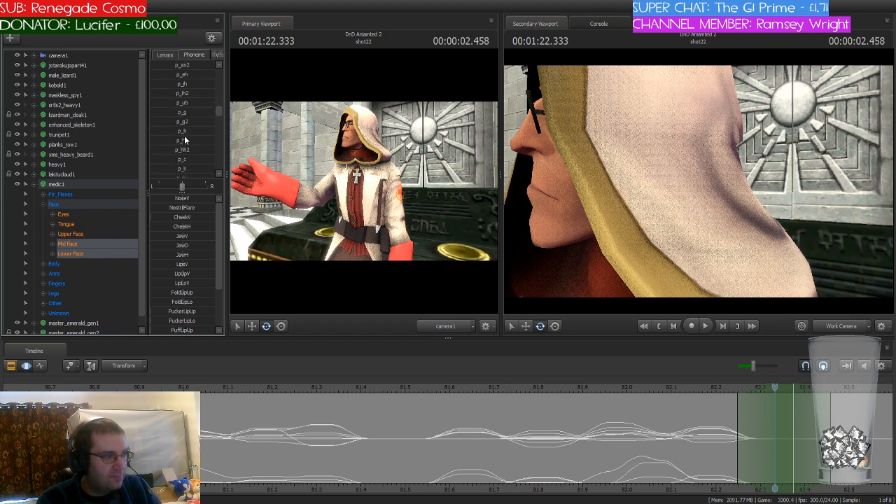
pyautogui.scroll(4, 184, 138)
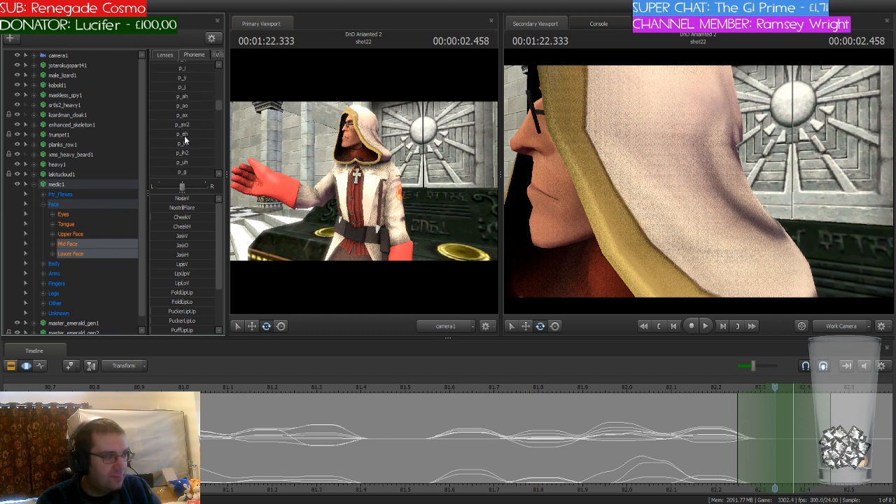
pyautogui.scroll(4, 185, 140)
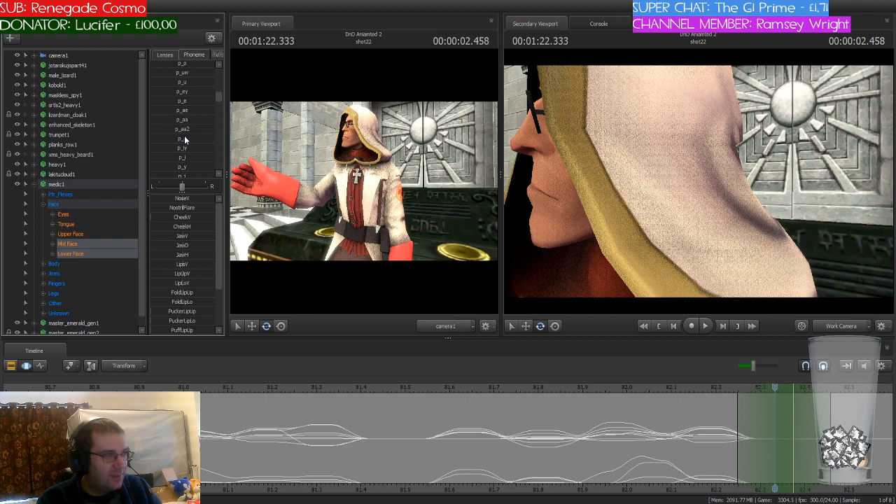
pyautogui.scroll(3, 184, 140)
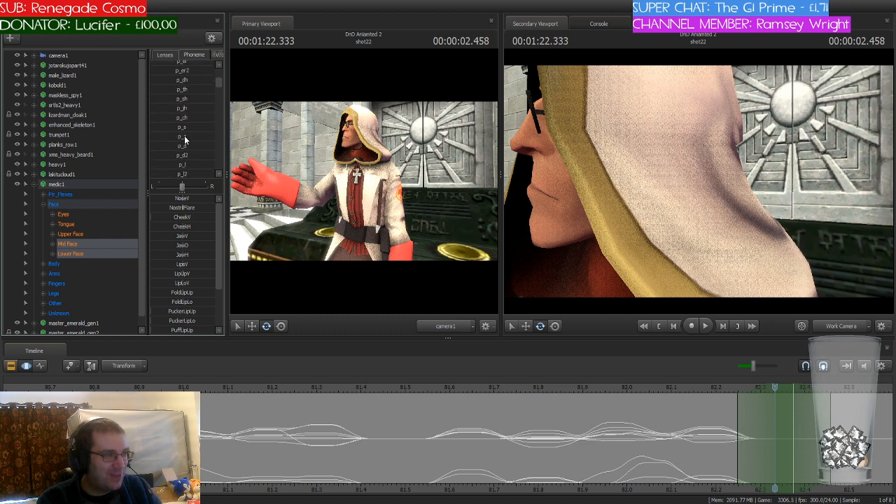
pyautogui.scroll(3, 184, 140)
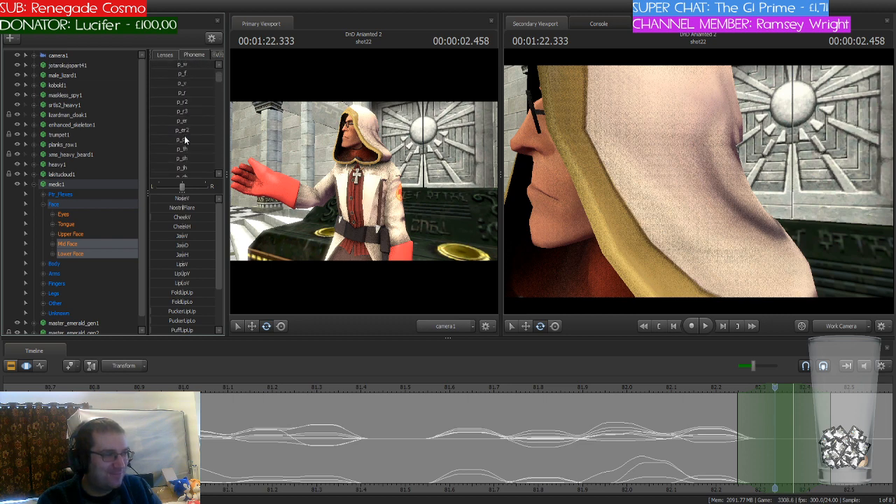
pyautogui.scroll(-2, 184, 139)
pyautogui.scroll(-2, 184, 135)
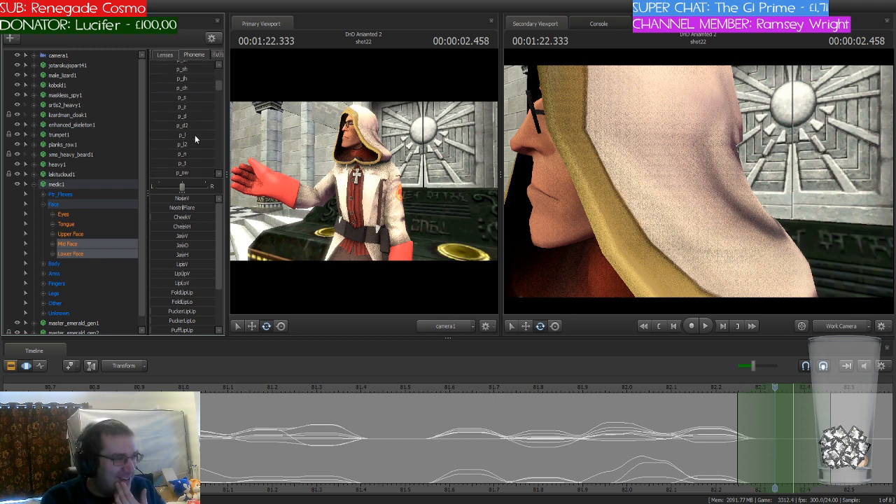
pyautogui.scroll(-2, 194, 139)
pyautogui.scroll(-3, 195, 139)
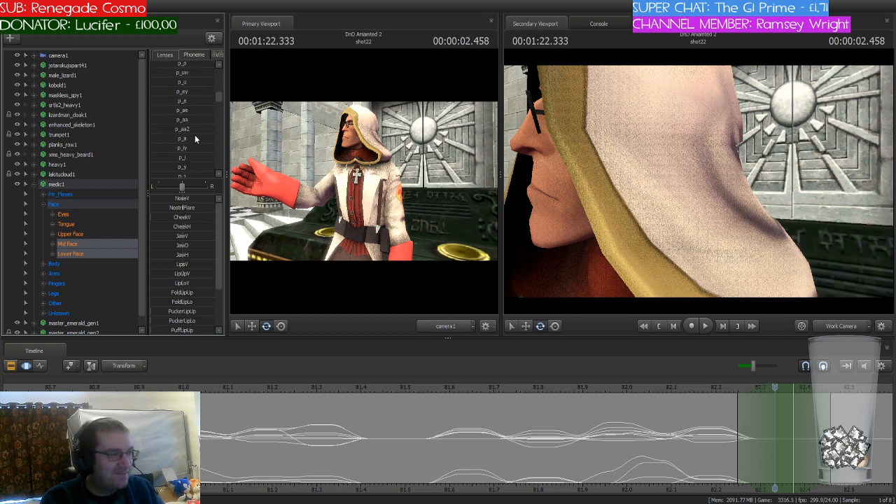
pyautogui.scroll(-3, 195, 139)
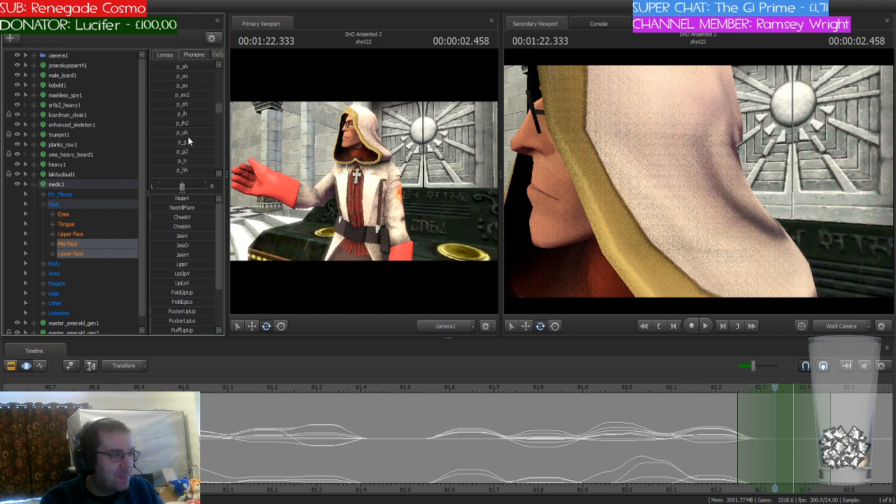
pyautogui.click(191, 137)
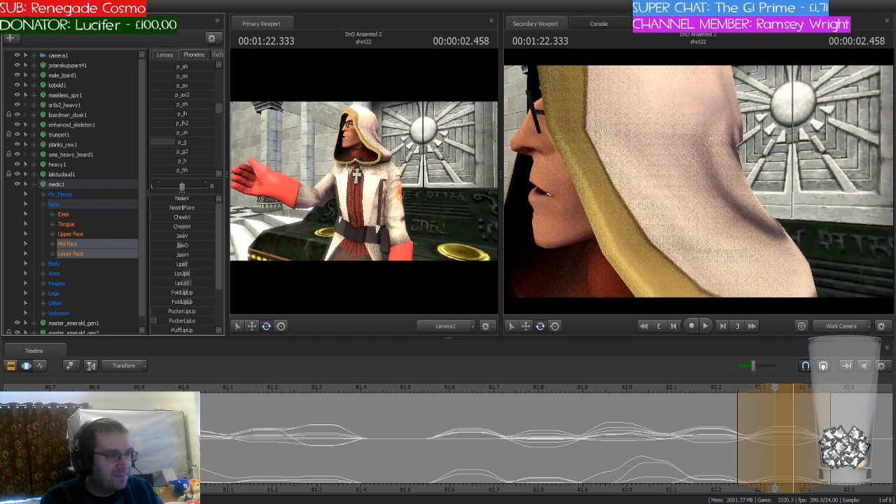
pyautogui.press('Escape')
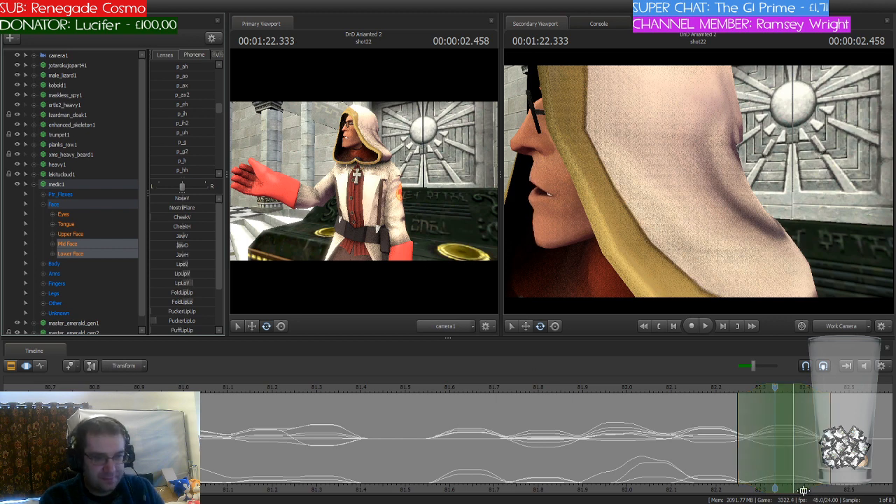
# Step: Shift the playhead and time selection to 82.458 seconds and blend the p_ah phoneme into the medic's face
pyautogui.moveTo(774, 485); pyautogui.dragTo(570, 475, button='middle')
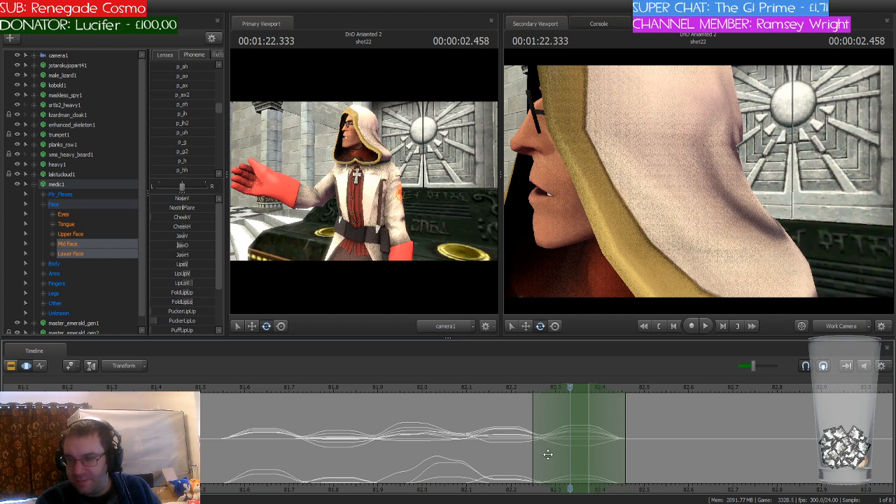
pyautogui.moveTo(558, 387); pyautogui.dragTo(634, 388)
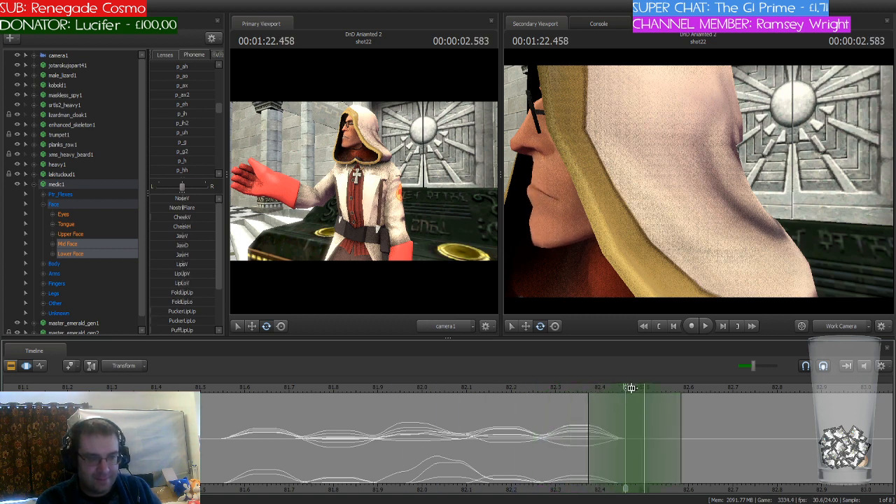
pyautogui.scroll(-1, 200, 131)
pyautogui.scroll(1, 199, 131)
pyautogui.scroll(2, 200, 136)
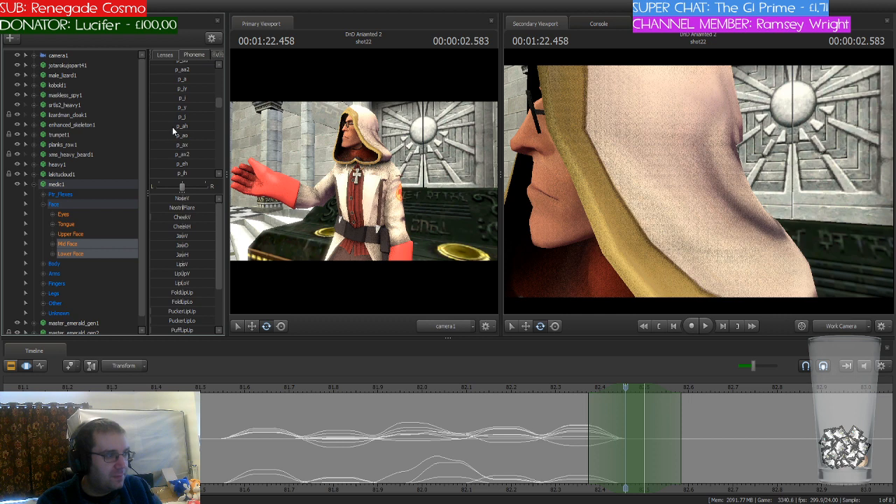
pyautogui.click(172, 128)
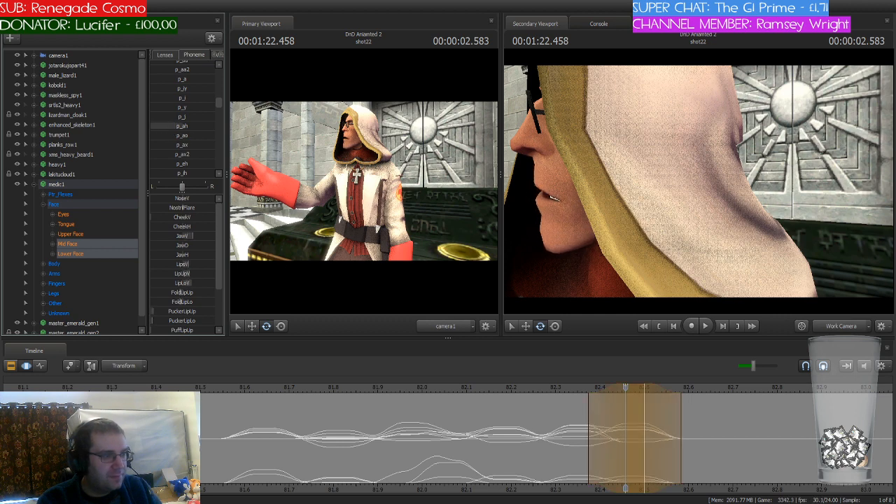
pyautogui.moveTo(175, 127); pyautogui.dragTo(183, 127)
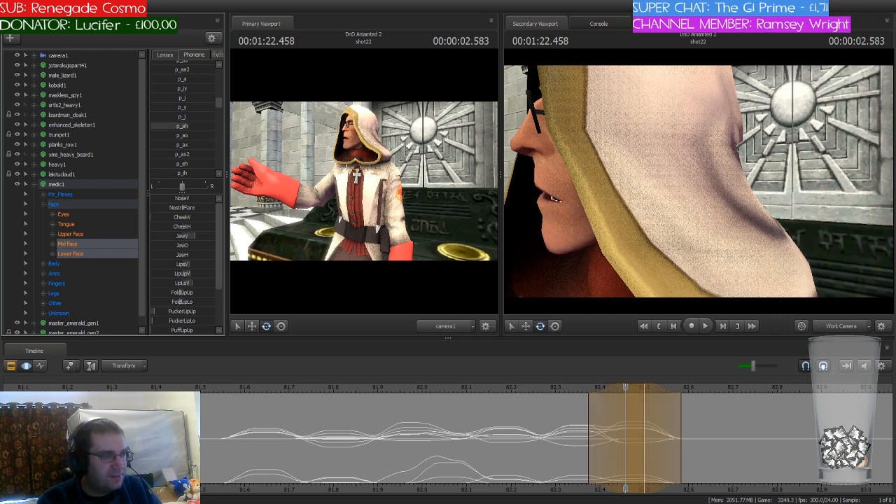
pyautogui.press('Escape')
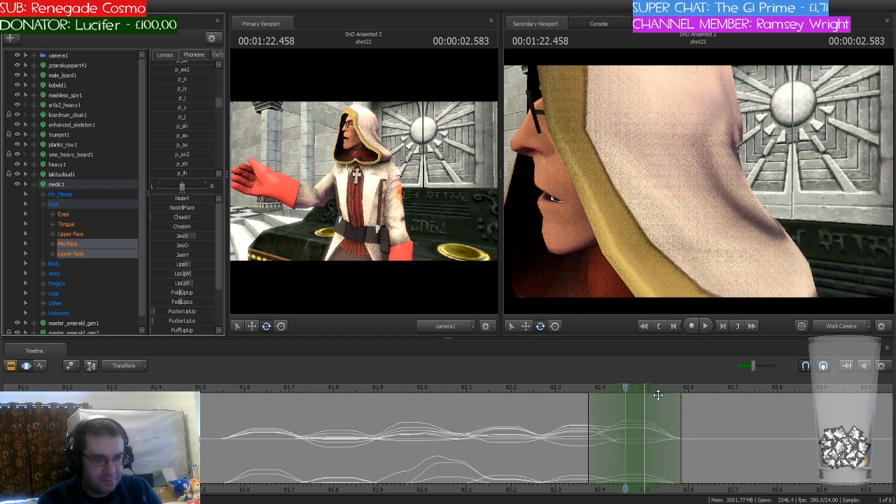
# Step: Shift the playhead and time selection to 82.583 seconds and blend the p_d phoneme into the medic's face
pyautogui.moveTo(626, 388); pyautogui.dragTo(685, 409)
pyautogui.moveTo(642, 390); pyautogui.dragTo(699, 390)
pyautogui.scroll(-1, 195, 143)
pyautogui.scroll(3, 195, 144)
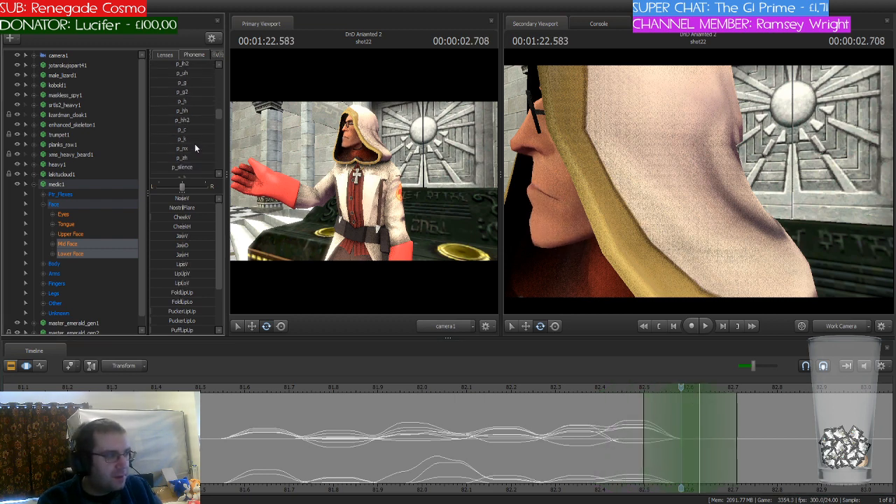
pyautogui.scroll(4, 194, 144)
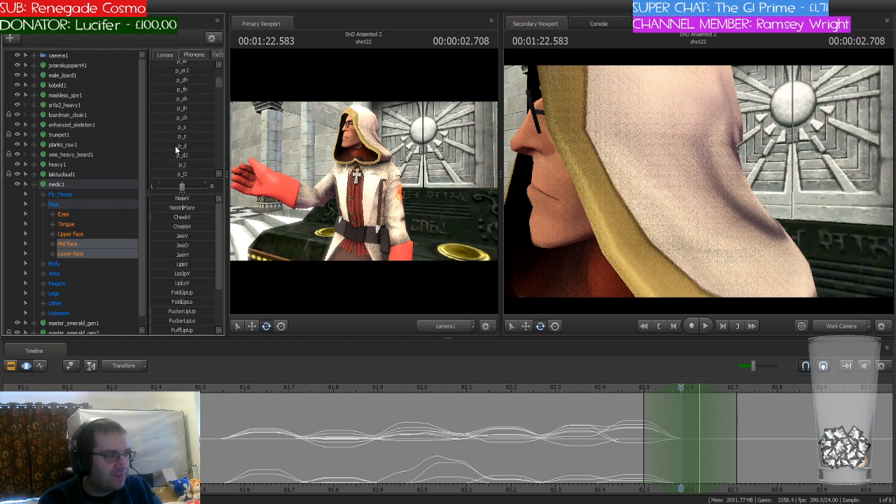
pyautogui.click(177, 147)
pyautogui.moveTo(177, 145); pyautogui.dragTo(169, 146)
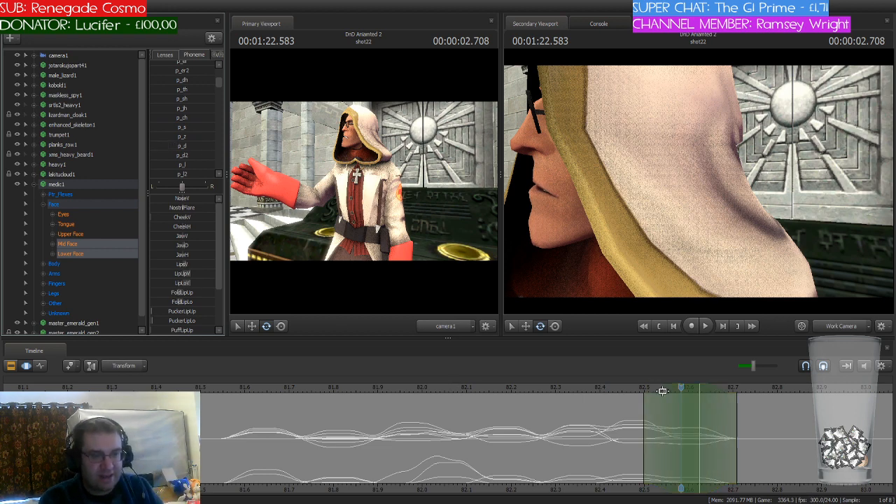
# Step: Shift the playhead and time selection to 82.75 seconds and blend the p_uw phoneme into the medic's face
pyautogui.moveTo(660, 388); pyautogui.dragTo(759, 417)
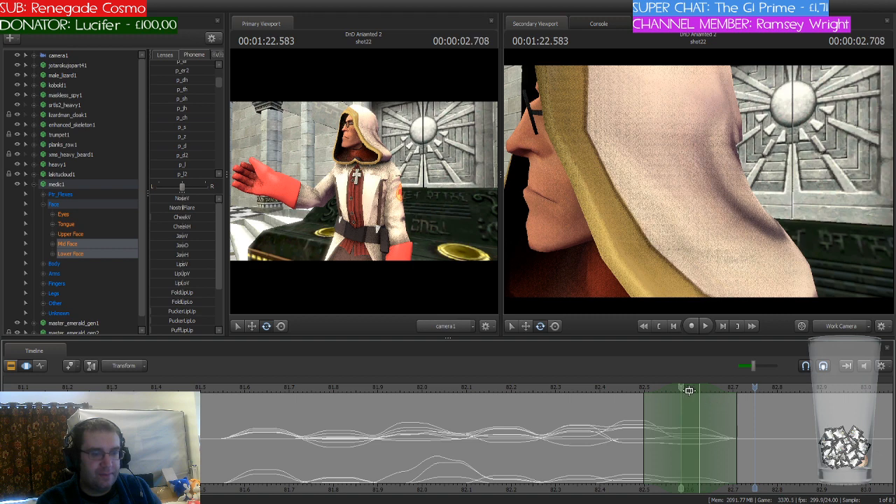
pyautogui.moveTo(687, 391); pyautogui.dragTo(762, 390)
pyautogui.scroll(3, 207, 130)
pyautogui.scroll(-4, 207, 130)
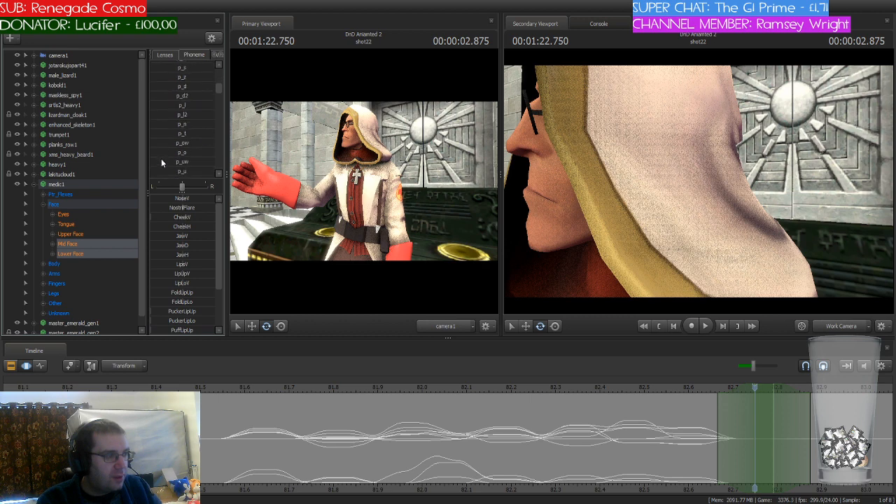
pyautogui.click(162, 159)
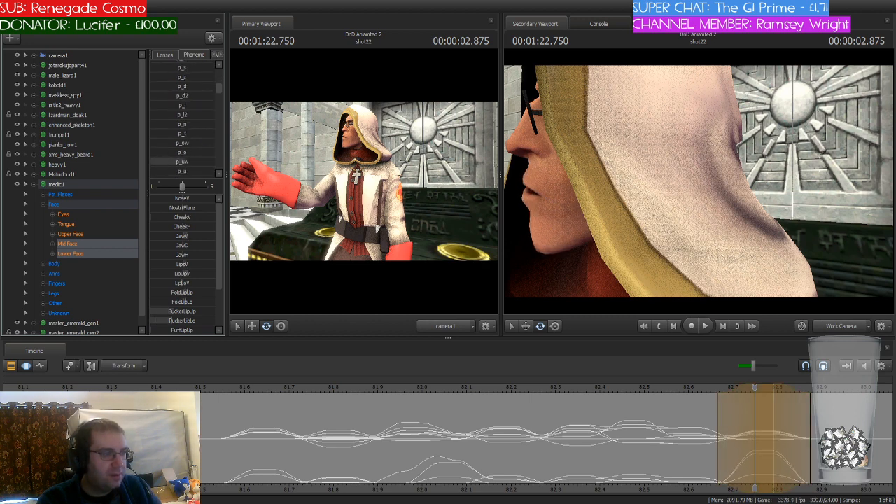
pyautogui.press('Escape')
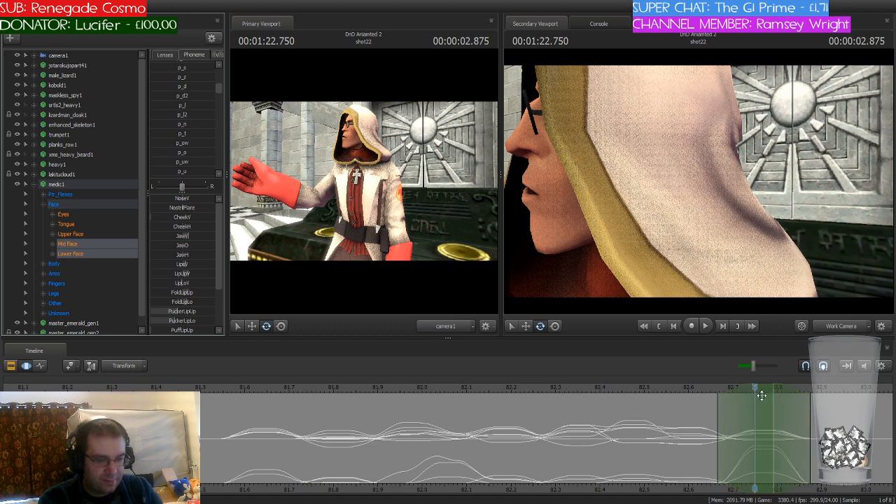
# Step: Shift the playhead and time selection to 82.916 seconds and blend the p_n phoneme into the medic's face
pyautogui.click(742, 390)
pyautogui.moveTo(742, 390); pyautogui.dragTo(832, 397)
pyautogui.moveTo(763, 388); pyautogui.dragTo(837, 388)
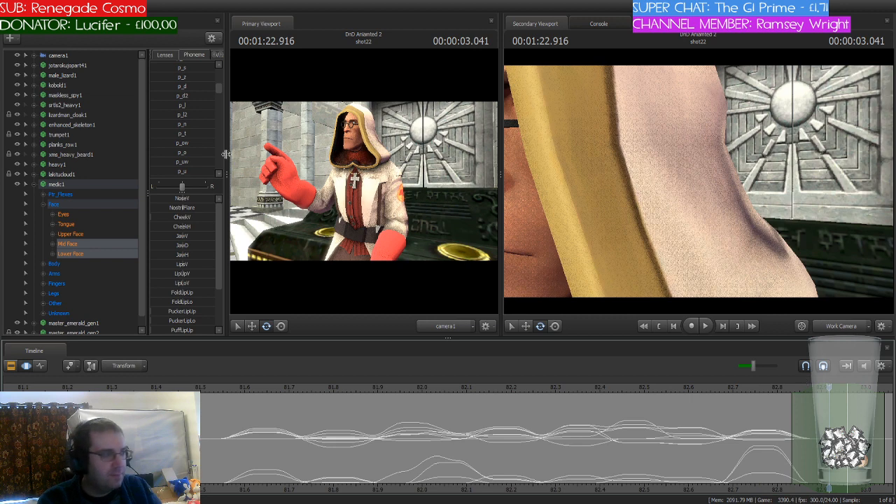
pyautogui.scroll(-3, 206, 149)
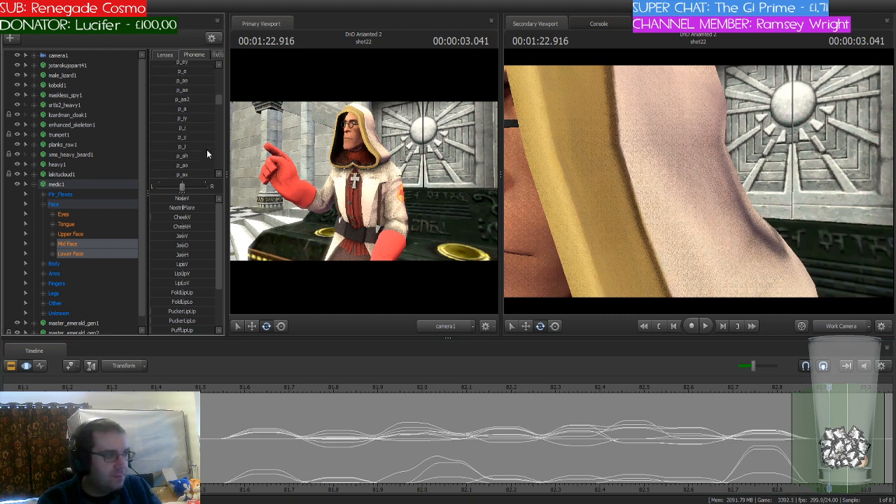
pyautogui.scroll(5, 207, 150)
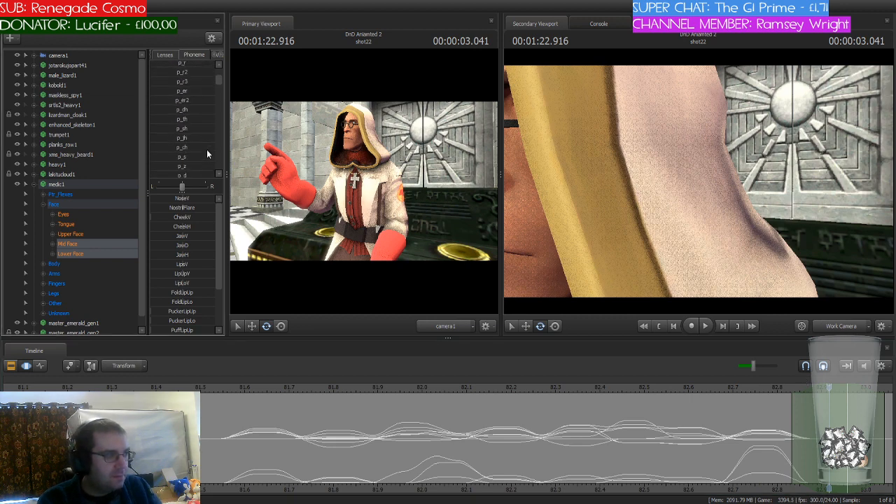
pyautogui.scroll(-3, 206, 149)
pyautogui.scroll(-3, 207, 150)
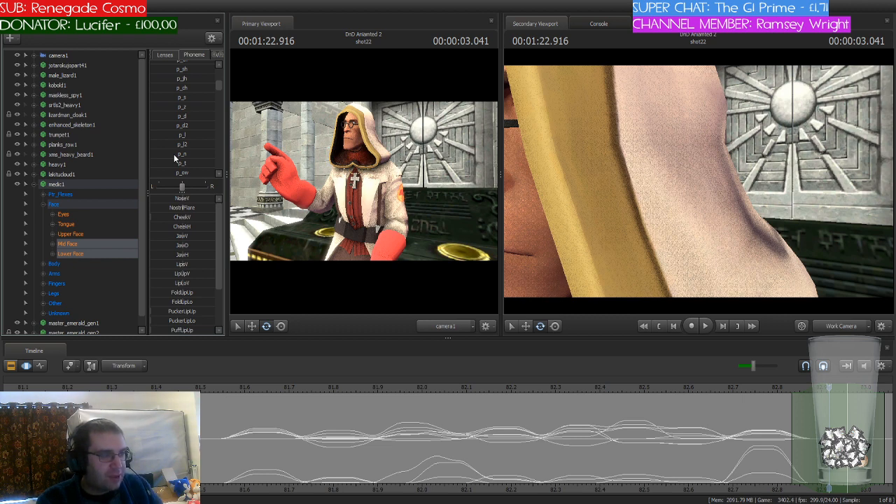
pyautogui.moveTo(174, 154)
pyautogui.mouseDown()
pyautogui.moveTo(201, 154)
pyautogui.moveTo(191, 154)
pyautogui.mouseUp()
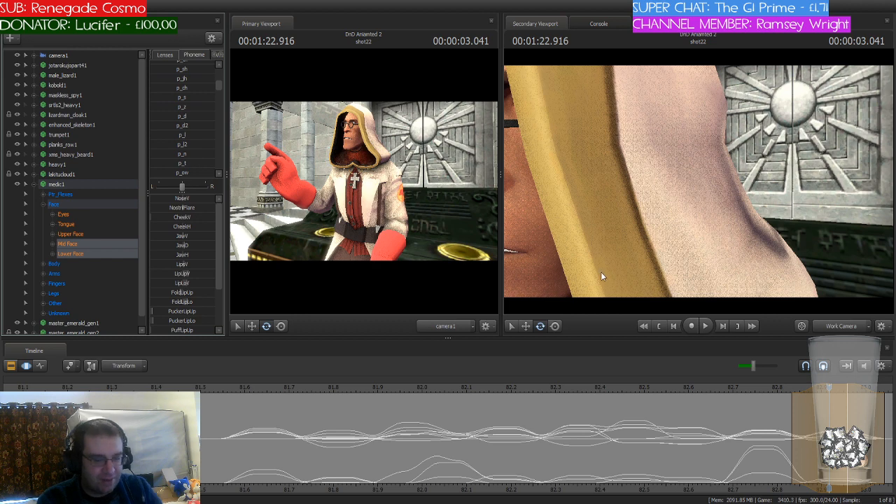
pyautogui.press('Escape')
# Step: Shift the playhead and time selection to 83 seconds and blend the next phoneme of the line into the medic's face
pyautogui.moveTo(810, 403); pyautogui.dragTo(525, 403, button='middle')
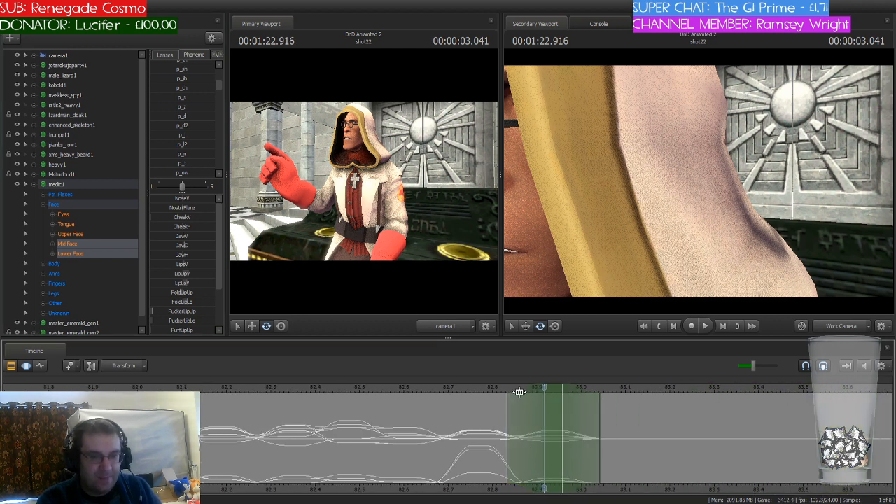
pyautogui.moveTo(545, 388); pyautogui.dragTo(590, 390)
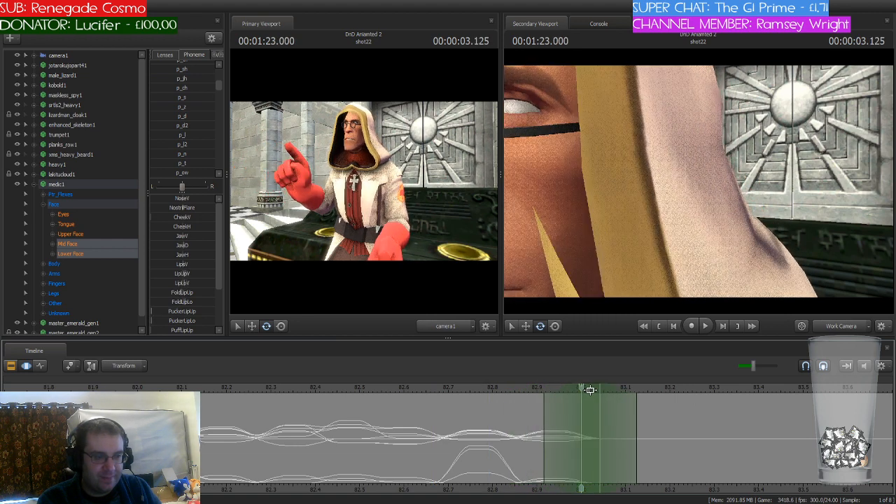
pyautogui.scroll(3, 203, 144)
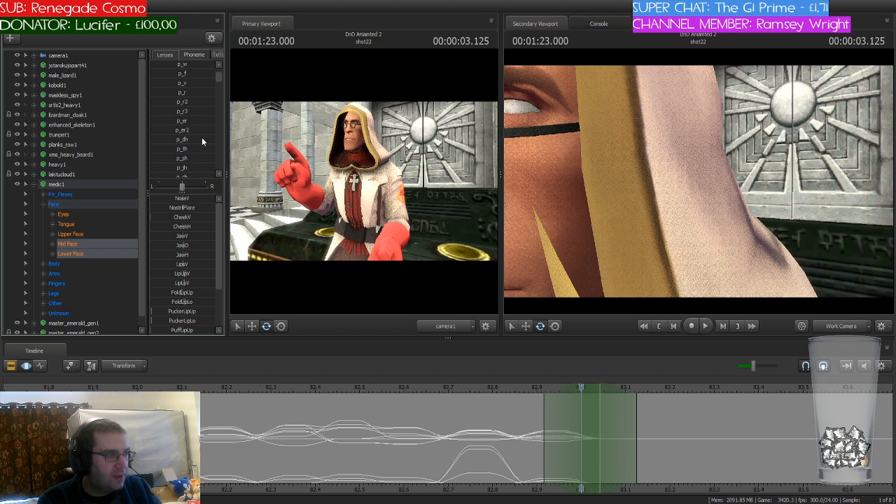
pyautogui.scroll(-4, 202, 143)
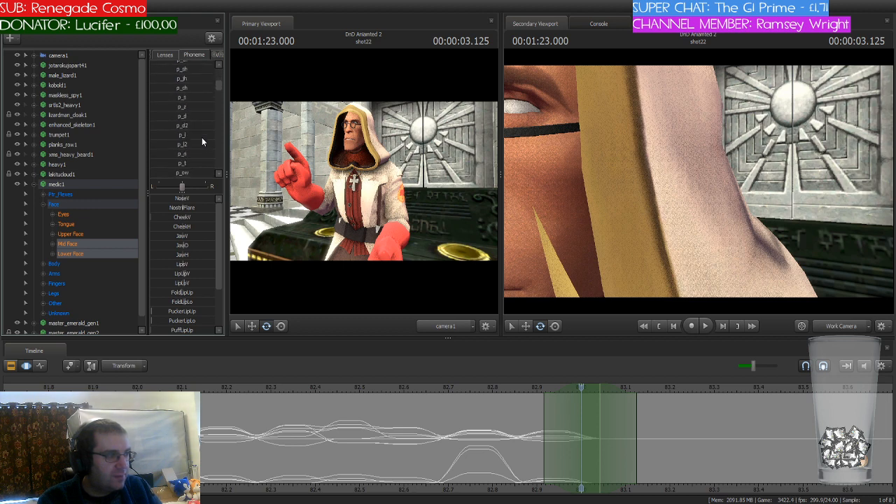
pyautogui.click(200, 134)
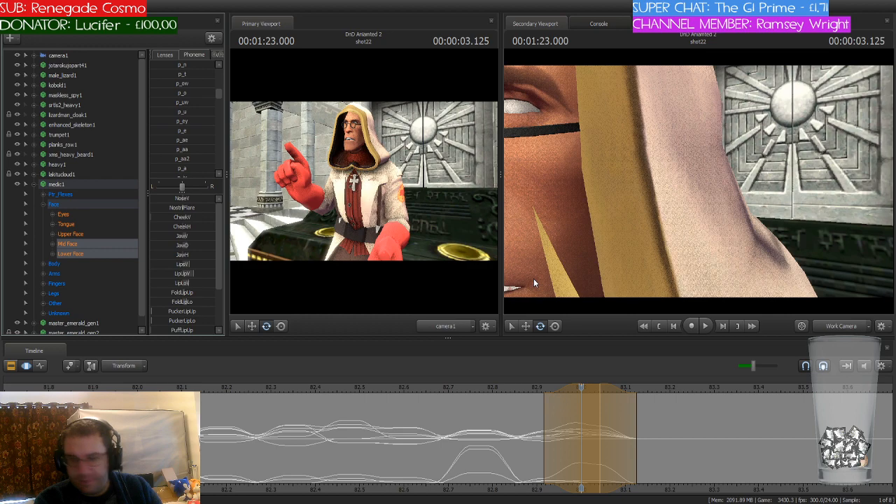
pyautogui.press('Escape')
# Step: Shift the playhead and time selection to 83.083 seconds and blend the p_t phoneme into the medic's face
pyautogui.moveTo(582, 389); pyautogui.dragTo(736, 402)
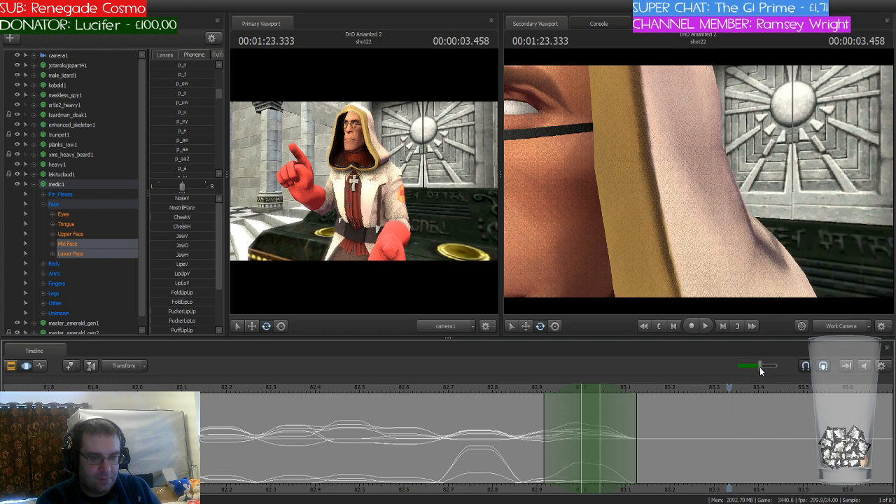
pyautogui.moveTo(719, 386); pyautogui.dragTo(626, 390)
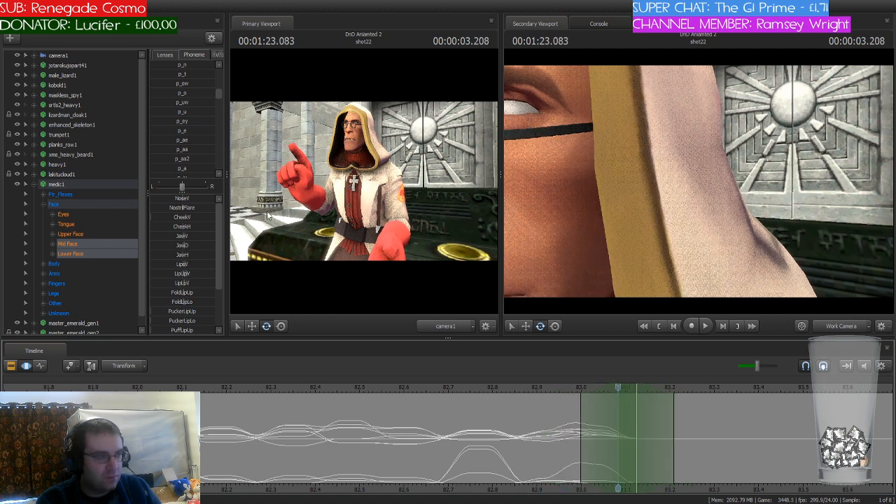
pyautogui.scroll(-3, 189, 131)
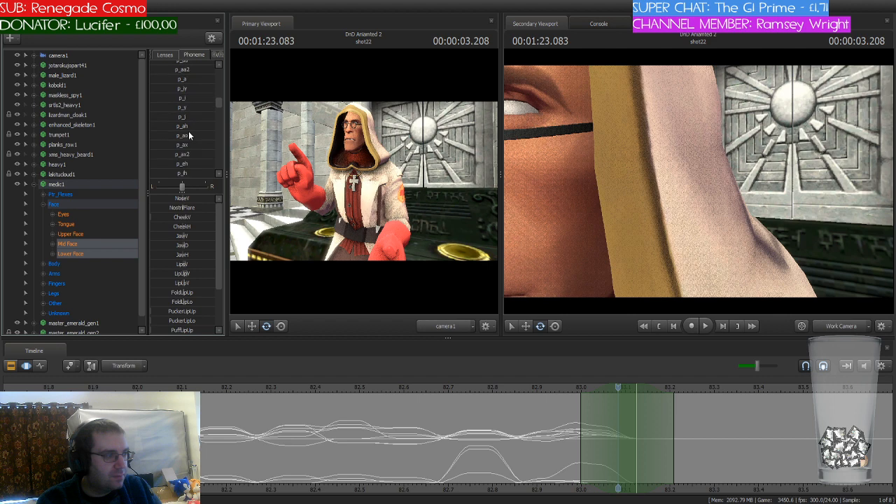
pyautogui.scroll(4, 201, 134)
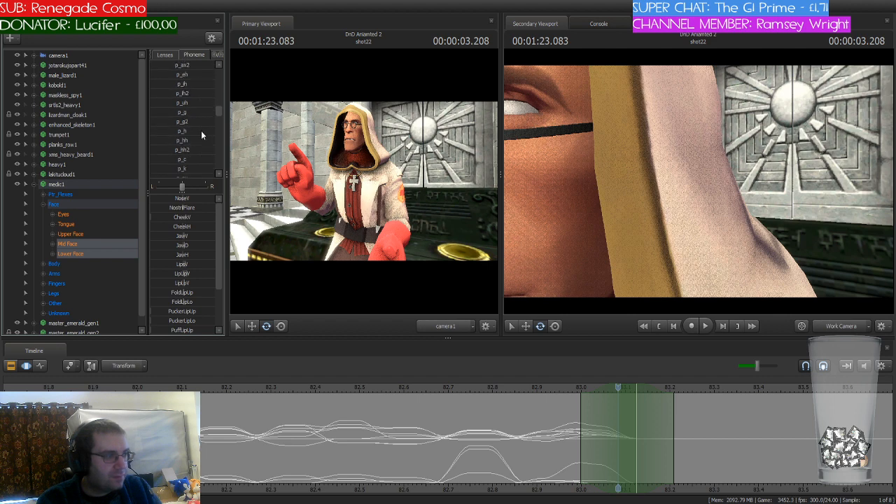
pyautogui.scroll(4, 201, 133)
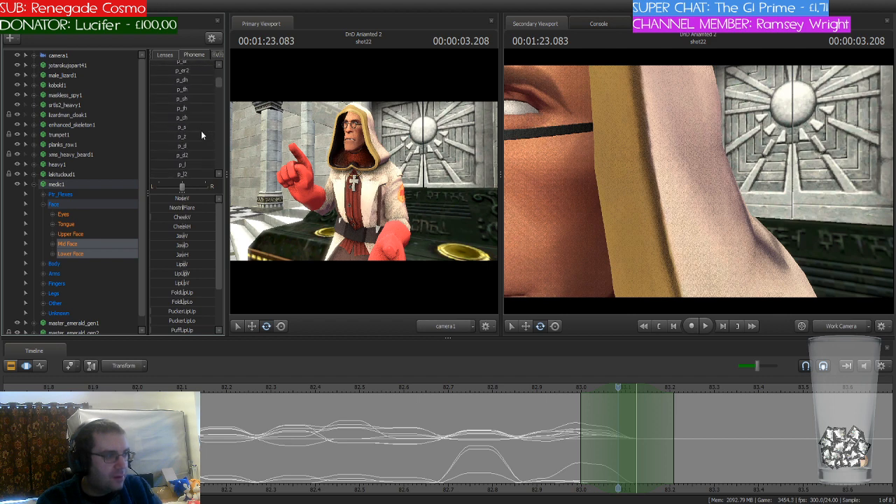
pyautogui.scroll(-3, 201, 130)
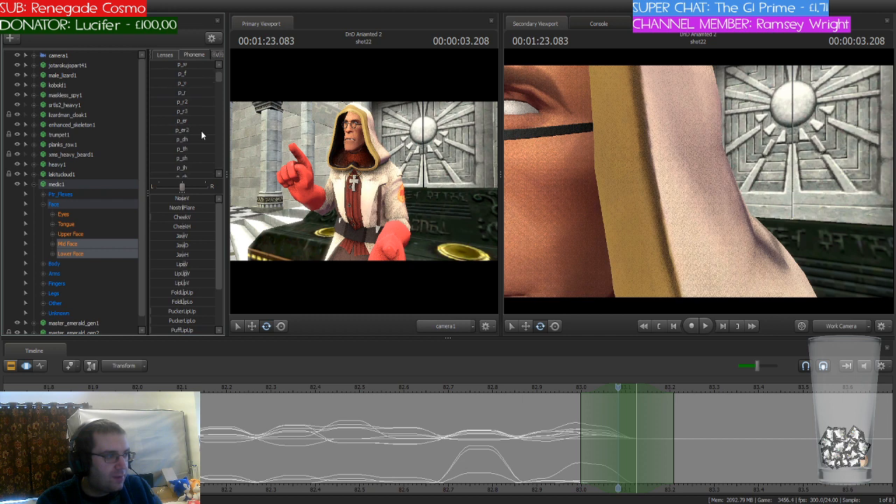
pyautogui.scroll(-1, 201, 130)
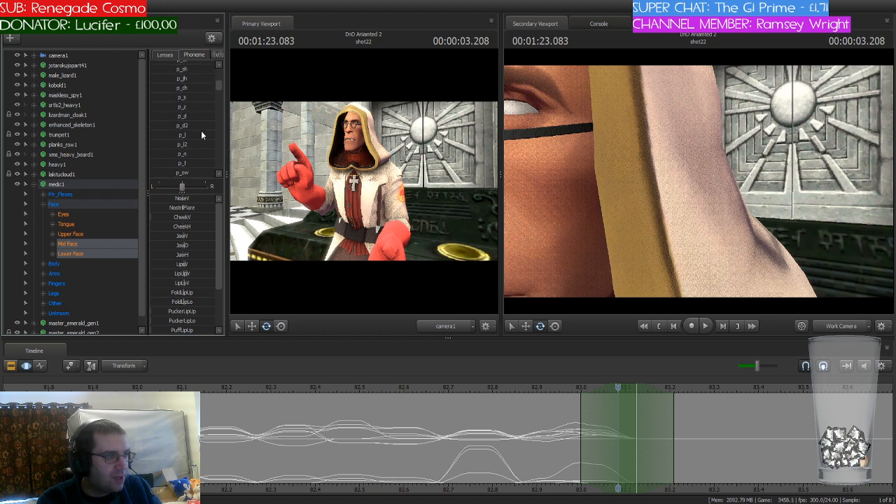
pyautogui.moveTo(190, 163); pyautogui.dragTo(216, 163)
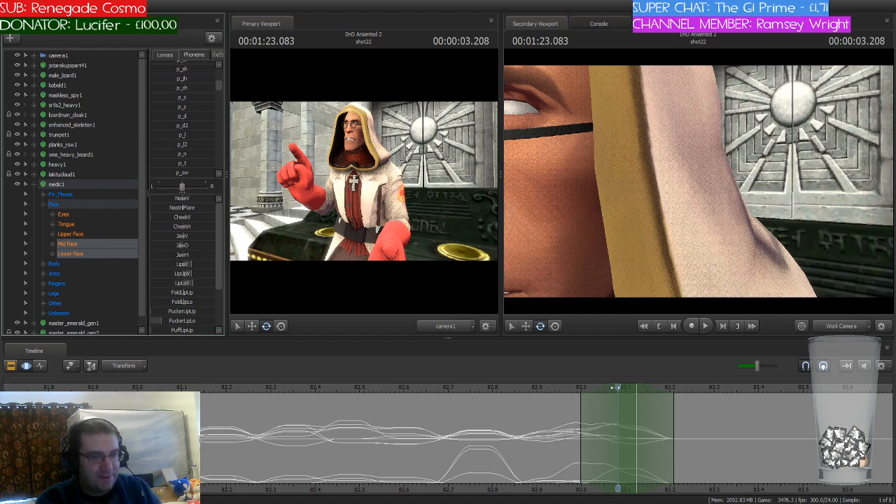
# Step: Shift the playhead and time selection to 83.166 seconds and blend the p_uh phoneme into the medic's face
pyautogui.moveTo(616, 388); pyautogui.dragTo(666, 391)
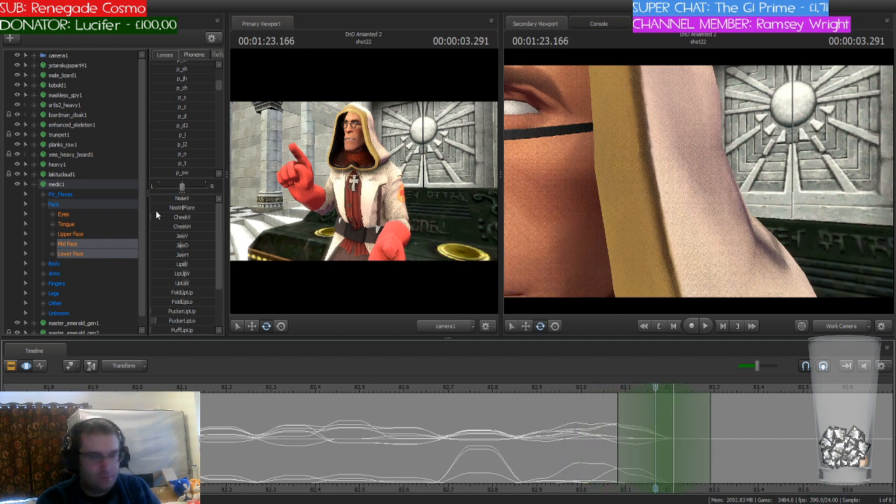
pyautogui.scroll(-3, 197, 140)
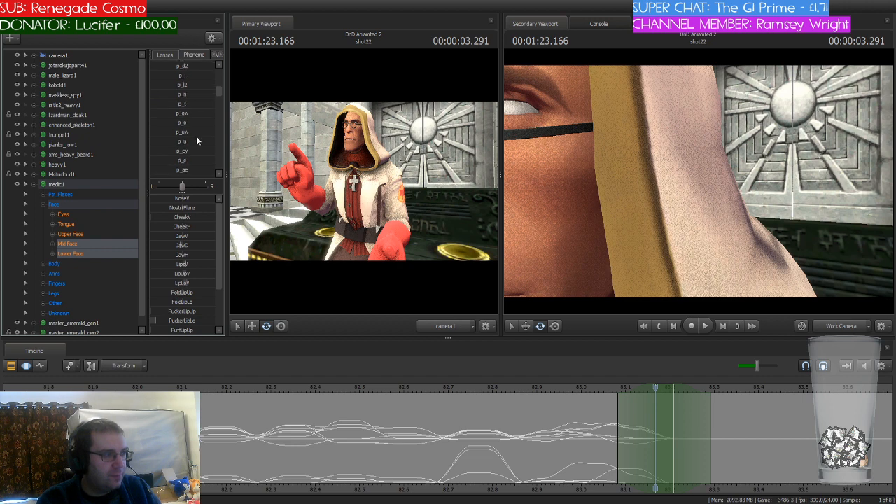
pyautogui.scroll(-3, 197, 140)
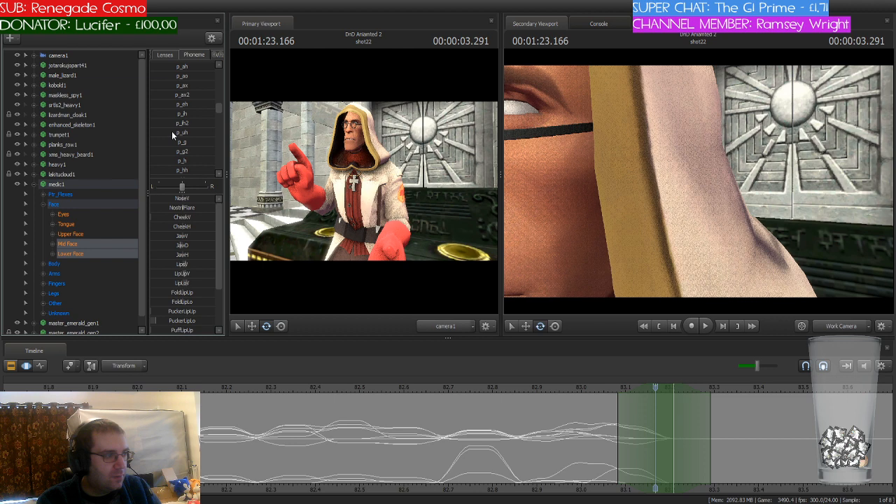
pyautogui.click(172, 131)
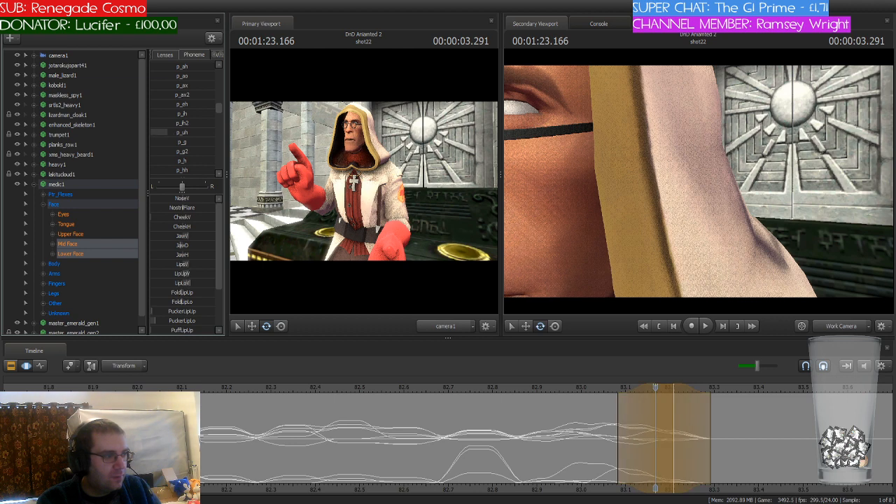
pyautogui.press('Return')
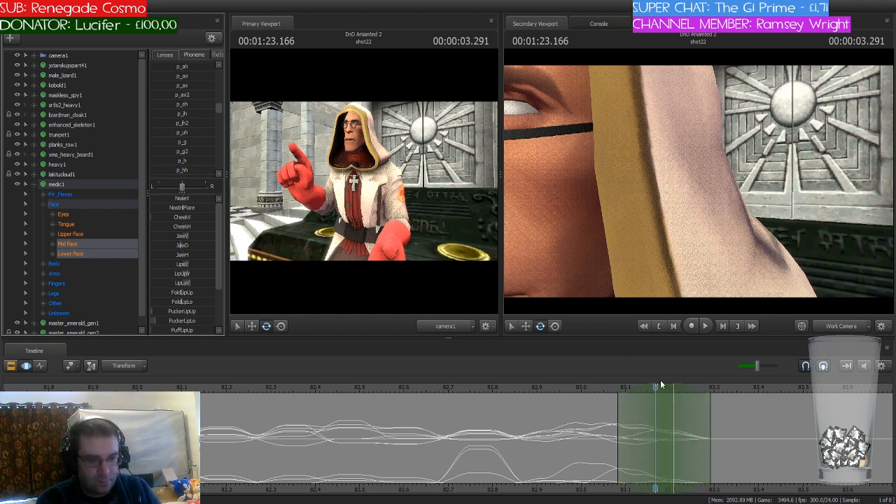
# Step: Shift the playhead and time selection to 83.25 seconds and blend the p_d phoneme into the medic's face
pyautogui.moveTo(653, 387); pyautogui.dragTo(700, 390)
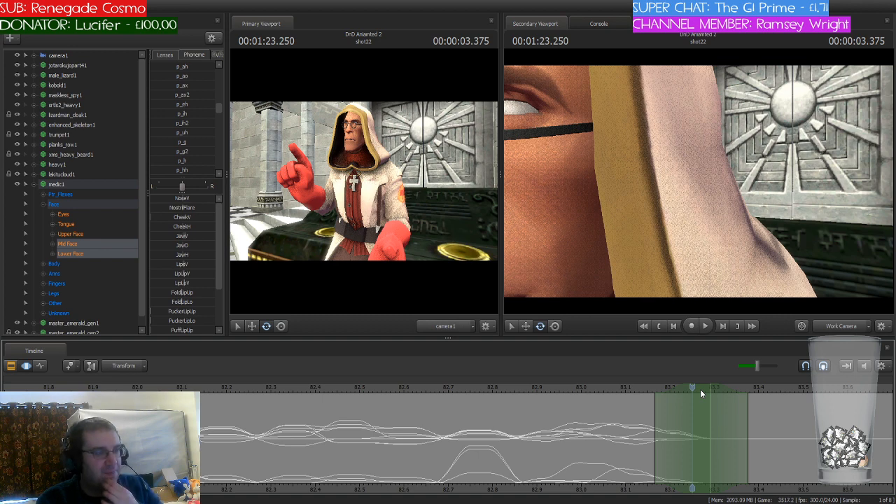
pyautogui.moveTo(700, 390)
pyautogui.mouseDown()
pyautogui.moveTo(255, 391)
pyautogui.moveTo(689, 402)
pyautogui.mouseUp()
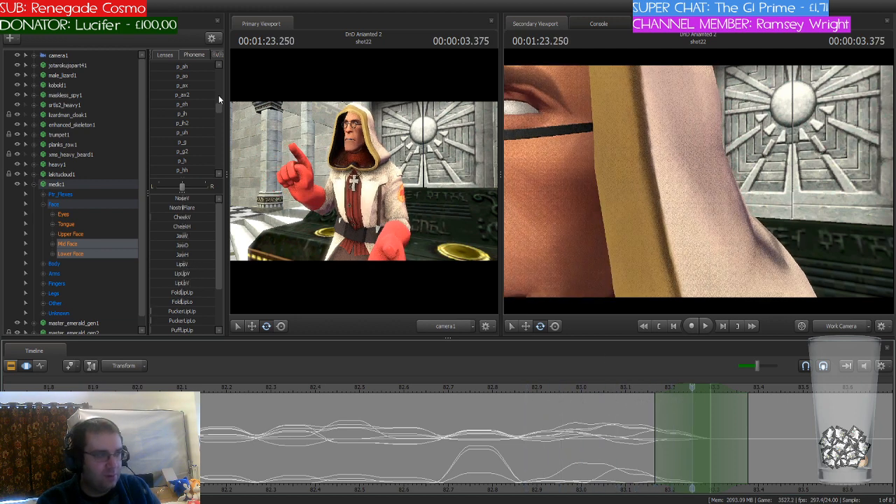
pyautogui.scroll(-2, 200, 125)
pyautogui.scroll(3, 200, 123)
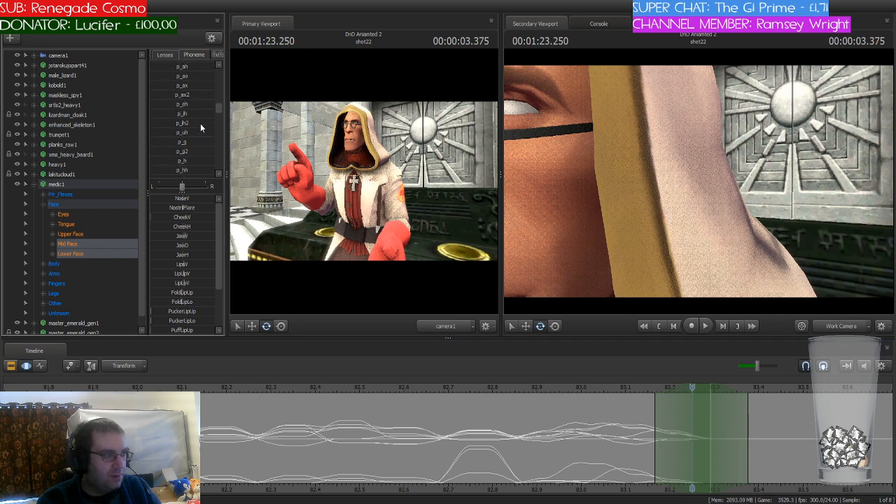
pyautogui.scroll(4, 200, 123)
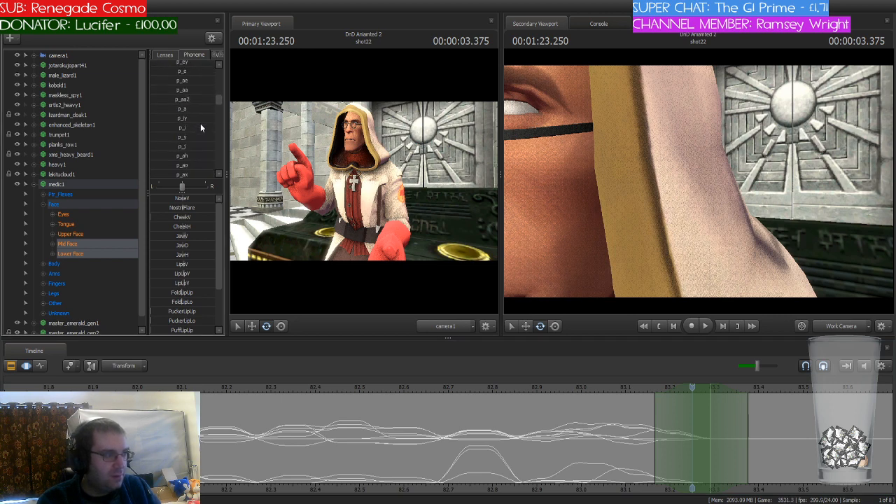
pyautogui.scroll(4, 200, 123)
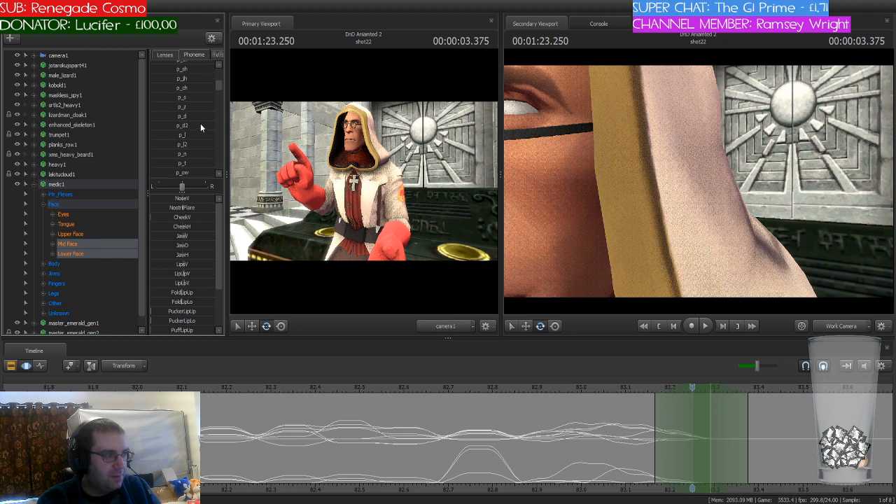
pyautogui.scroll(-2, 201, 128)
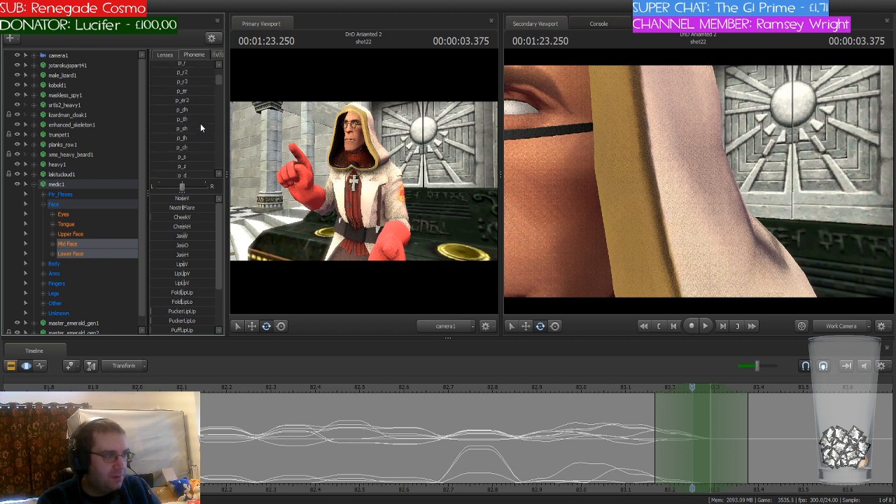
pyautogui.click(164, 146)
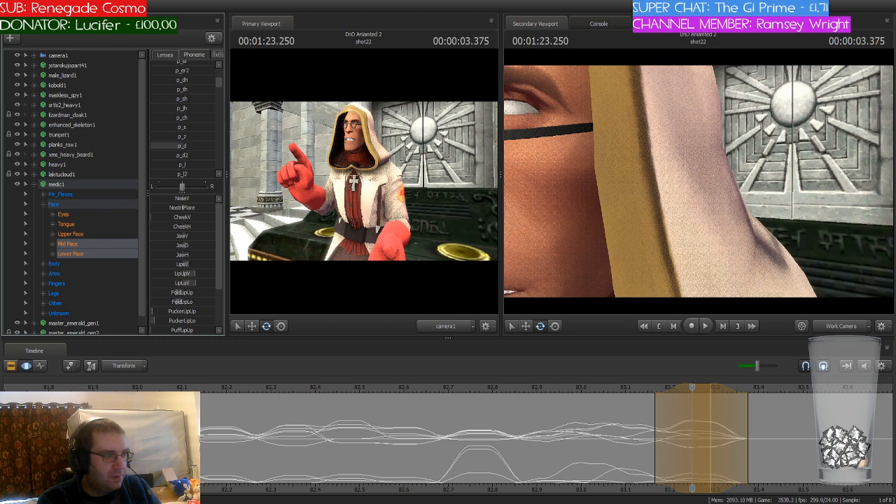
# Step: Blend the p_s phoneme into the medic's face at 83.333 seconds and the p_t phoneme at 83.416 seconds, shifting the time selection along
pyautogui.moveTo(692, 388); pyautogui.dragTo(738, 392)
pyautogui.moveTo(178, 128); pyautogui.dragTo(200, 128)
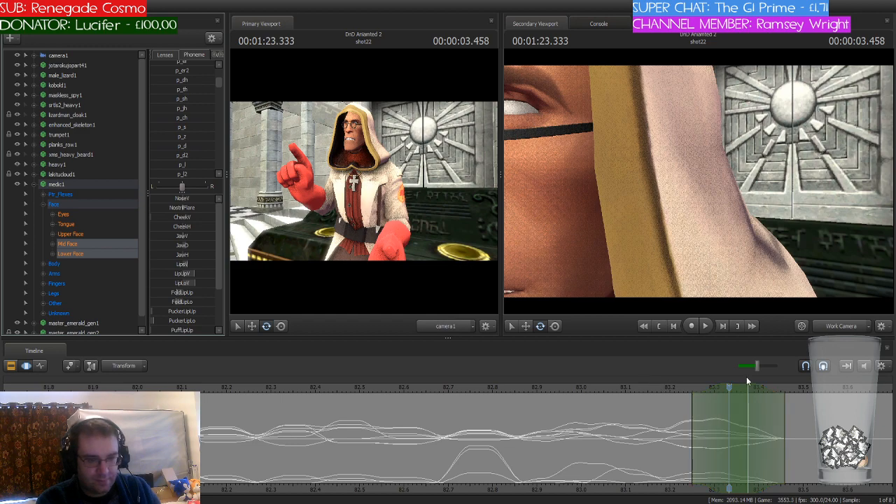
pyautogui.click(410, 389)
pyautogui.moveTo(410, 389); pyautogui.dragTo(775, 397)
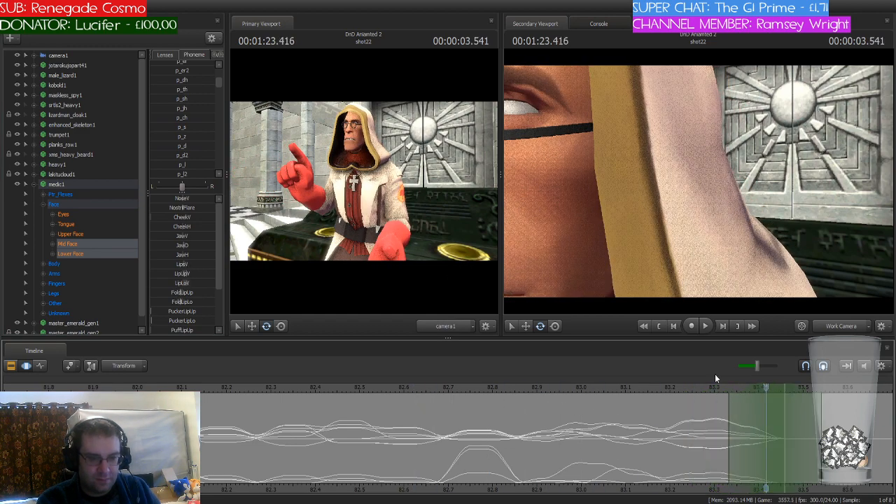
pyautogui.scroll(3, 199, 136)
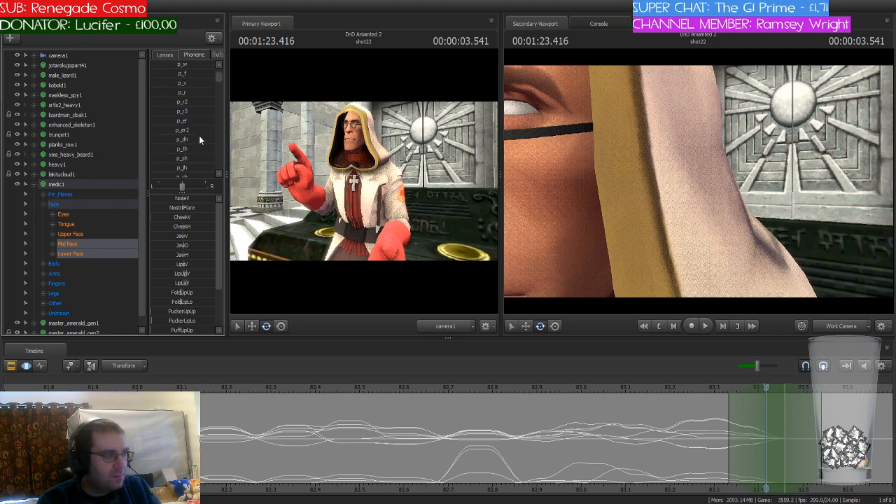
pyautogui.scroll(-5, 192, 121)
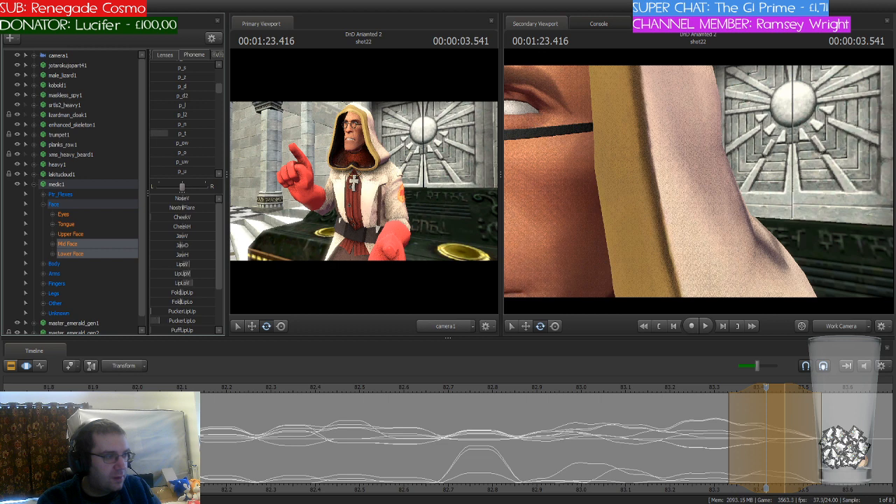
pyautogui.moveTo(193, 133); pyautogui.dragTo(194, 133)
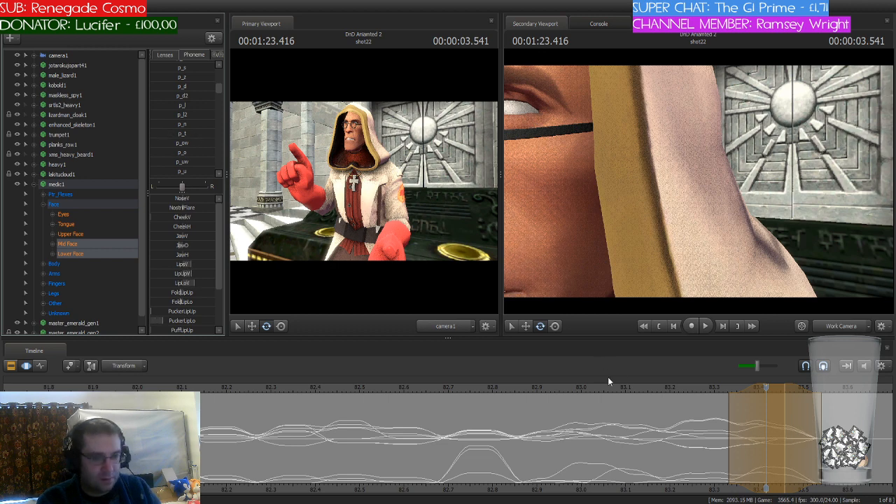
# Step: Shift the playhead and time selection to 83.5 seconds and blend the p_a phoneme into the medic's face
pyautogui.click(774, 487)
pyautogui.moveTo(758, 420); pyautogui.dragTo(460, 411, button='middle')
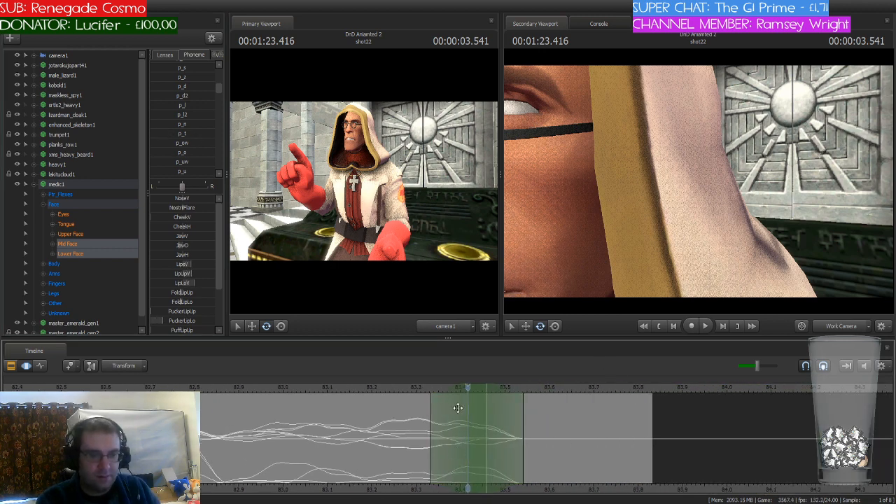
pyautogui.moveTo(469, 389); pyautogui.dragTo(517, 390)
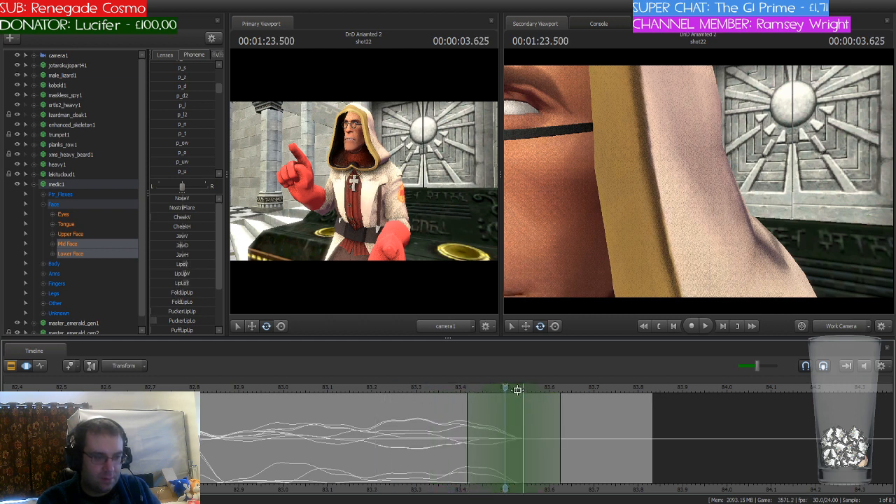
pyautogui.scroll(2, 197, 133)
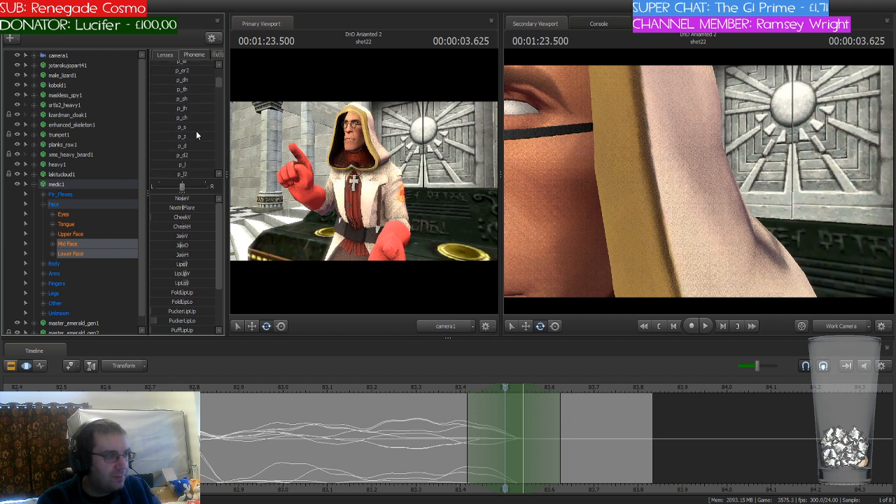
pyautogui.scroll(3, 196, 133)
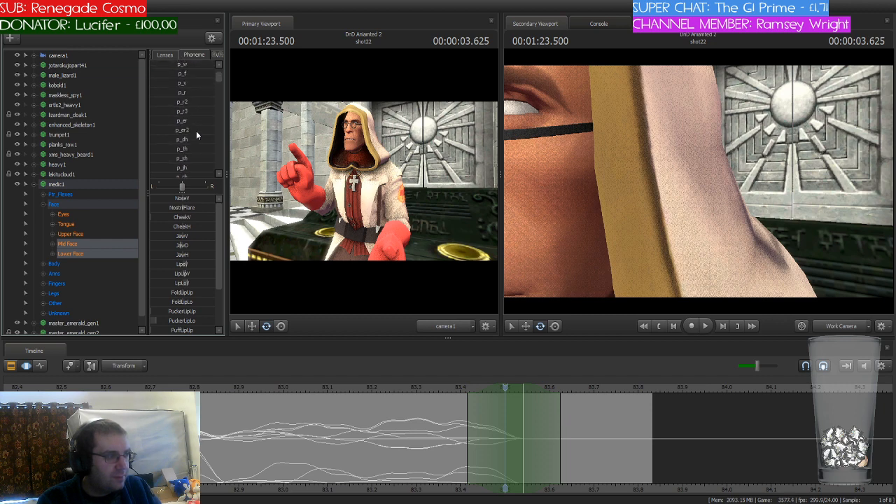
pyautogui.scroll(-5, 197, 131)
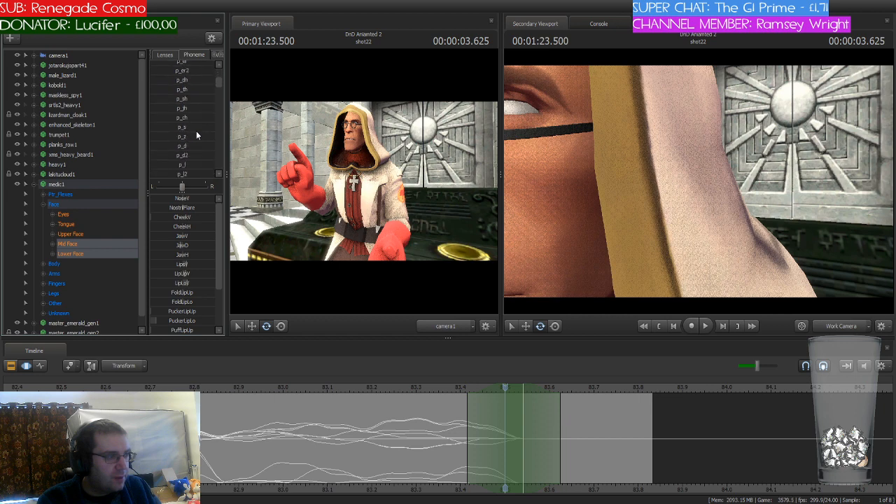
pyautogui.scroll(-3, 197, 131)
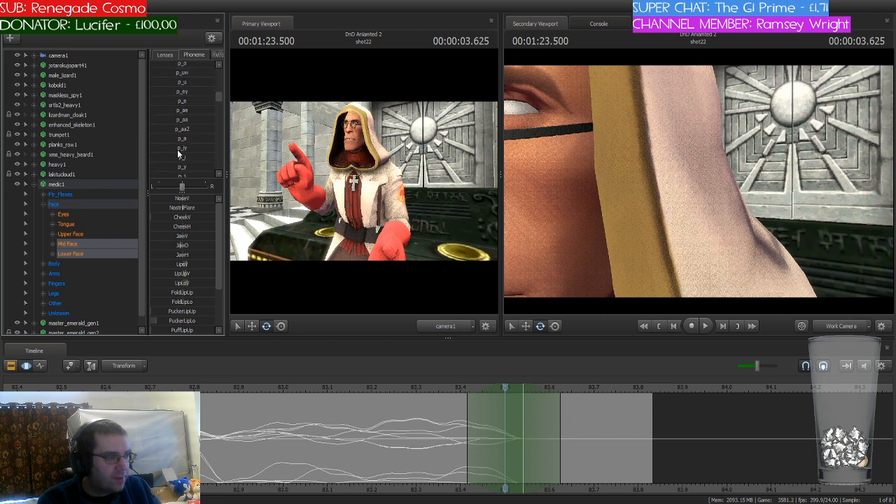
pyautogui.moveTo(168, 139); pyautogui.dragTo(196, 138)
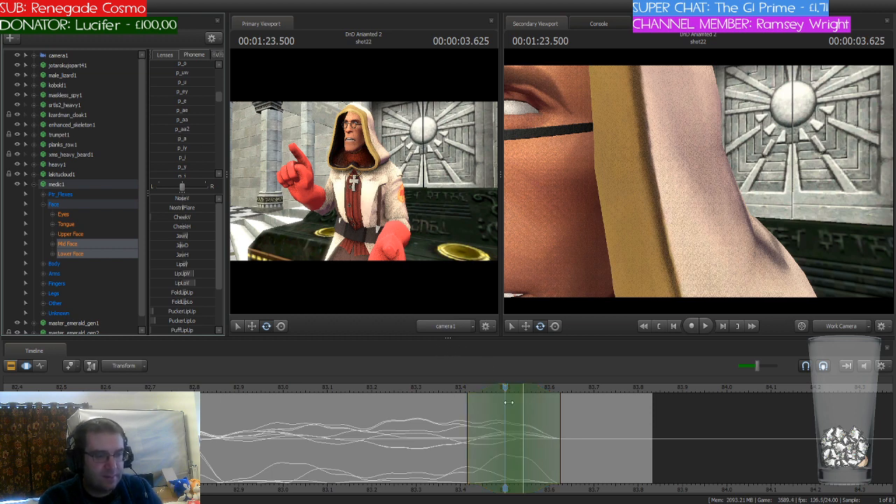
# Step: Shift the playhead and time selection to 83.625 seconds, preview the line's ending, and blend the p_d phoneme into the medic's face
pyautogui.moveTo(506, 392); pyautogui.dragTo(560, 411)
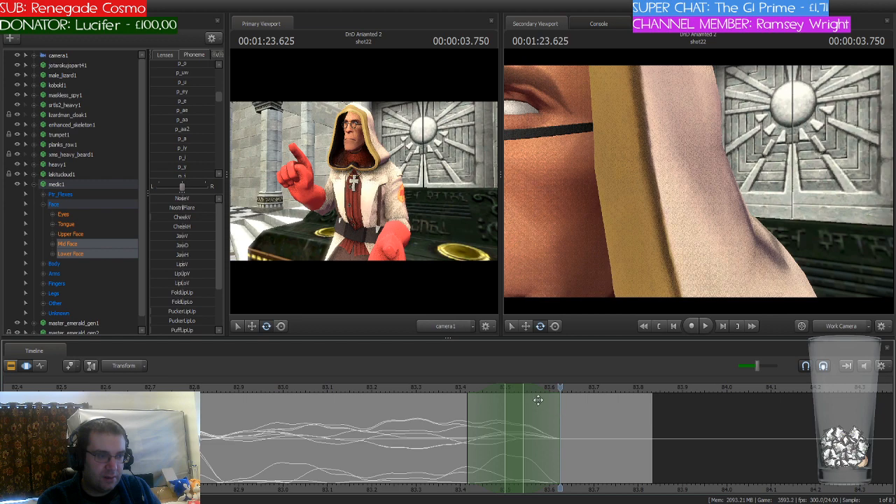
pyautogui.moveTo(514, 387); pyautogui.dragTo(569, 394)
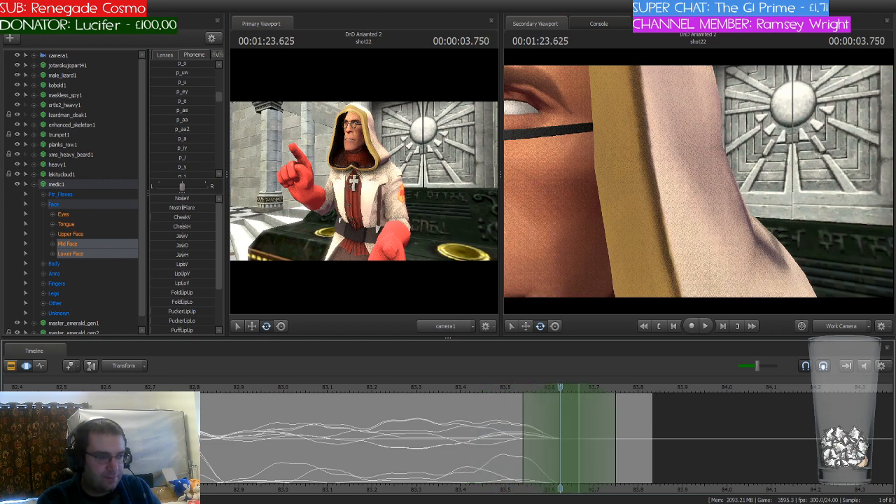
pyautogui.click(117, 413)
pyautogui.press('space')
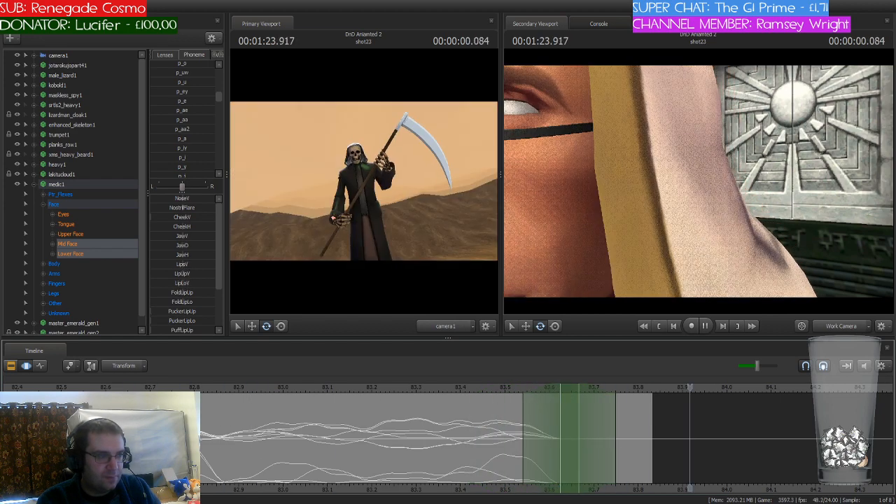
pyautogui.click(566, 387)
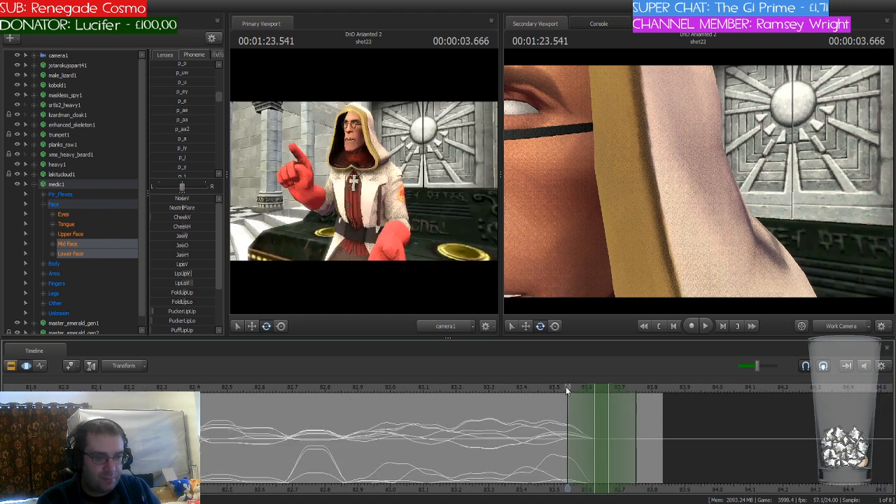
pyautogui.moveTo(568, 387); pyautogui.dragTo(594, 386)
pyautogui.scroll(2, 194, 135)
pyautogui.scroll(3, 194, 137)
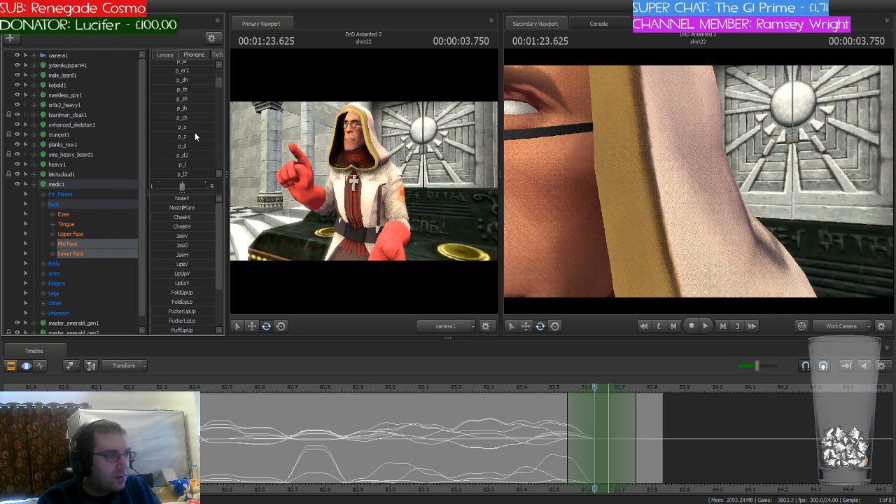
pyautogui.click(177, 143)
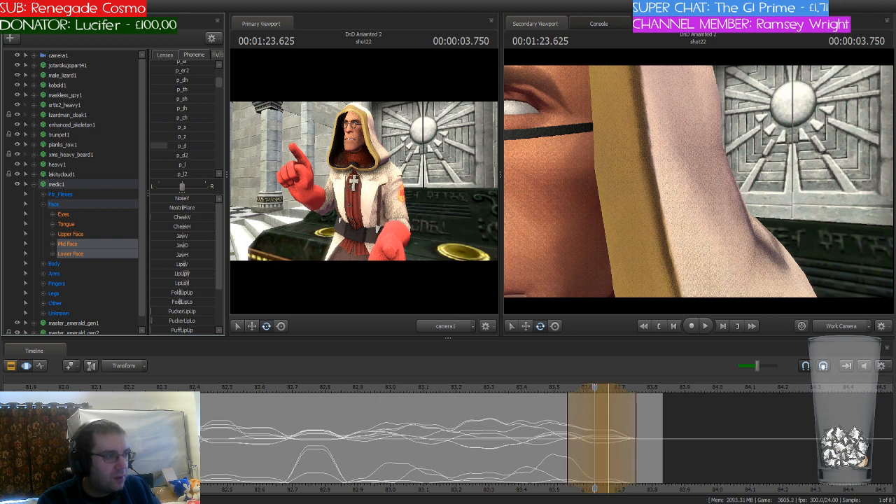
# Step: Play back the medic's line in shot22 from its start to check the lip-sync
pyautogui.click(136, 389)
pyautogui.press('space')
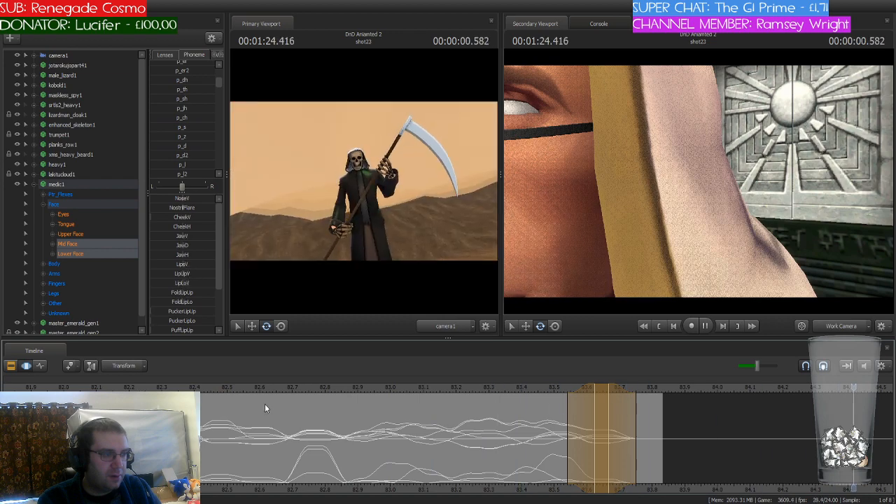
pyautogui.press('space')
pyautogui.scroll(-2, 280, 404)
pyautogui.scroll(-1, 281, 400)
pyautogui.click(291, 392)
pyautogui.press('space')
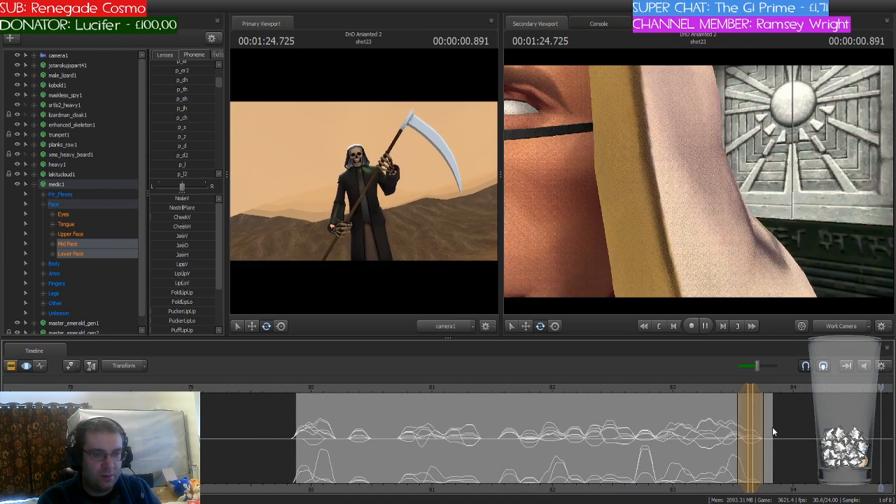
# Step: Reposition the work camera to frame the medic's face and raised hand, and replay the shot22 lip-sync
pyautogui.moveTo(593, 262); pyautogui.dragTo(565, 276)
pyautogui.press('s')
pyautogui.moveTo(699, 185)
pyautogui.mouseDown()
pyautogui.moveTo(721, 186)
pyautogui.moveTo(699, 186)
pyautogui.mouseUp()
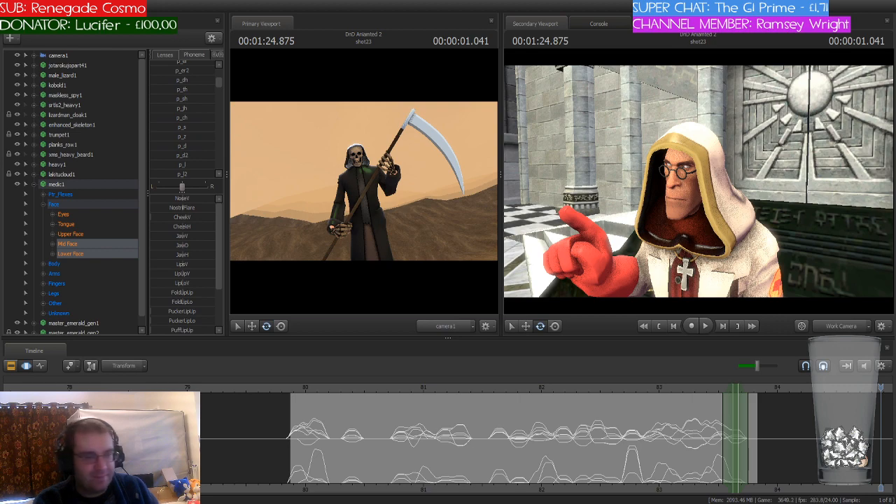
pyautogui.click(278, 389)
pyautogui.press('space')
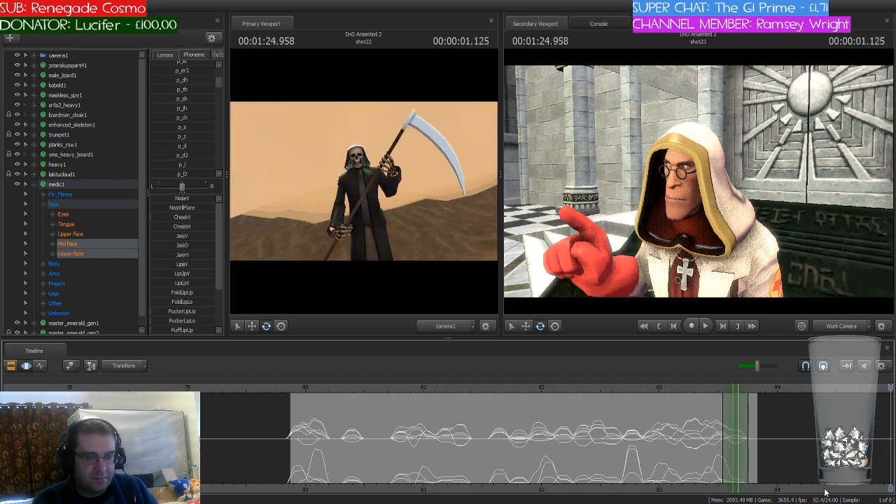
# Step: Play on through the following shots to the medic's next shot and select shot27 in the clip editor
pyautogui.press('space')
pyautogui.scroll(-4, 475, 444)
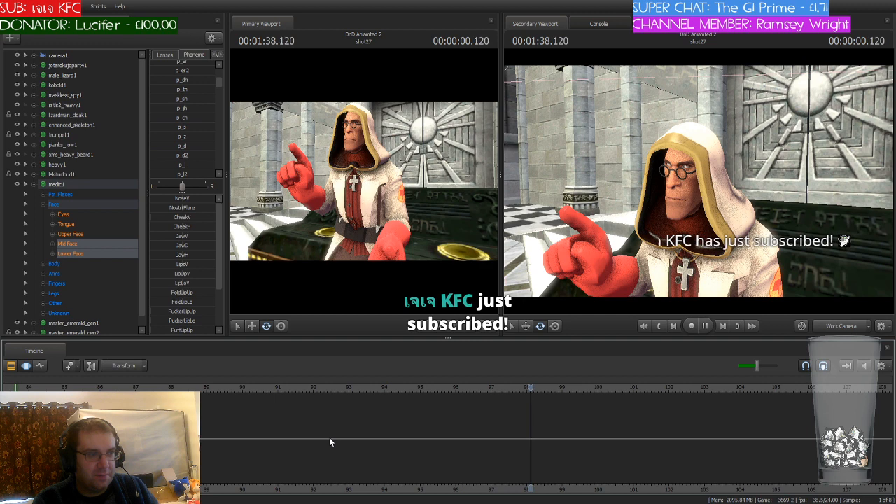
pyautogui.press('space')
pyautogui.click(11, 366)
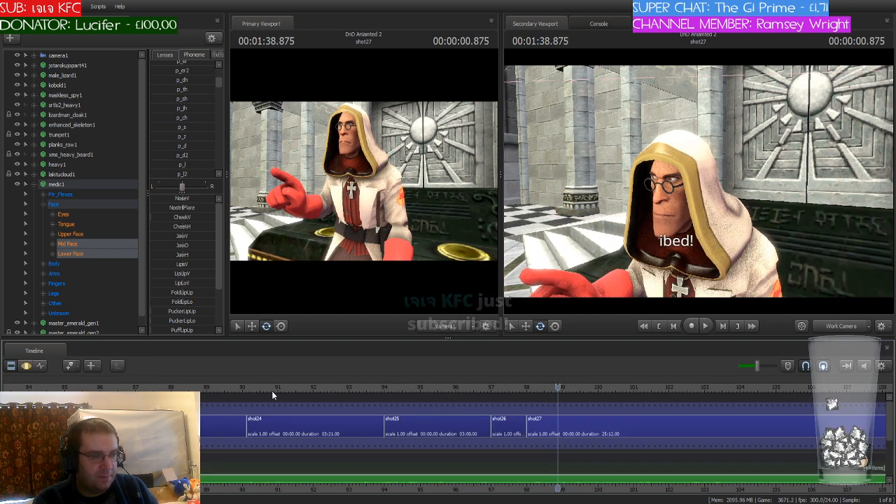
pyautogui.click(591, 430)
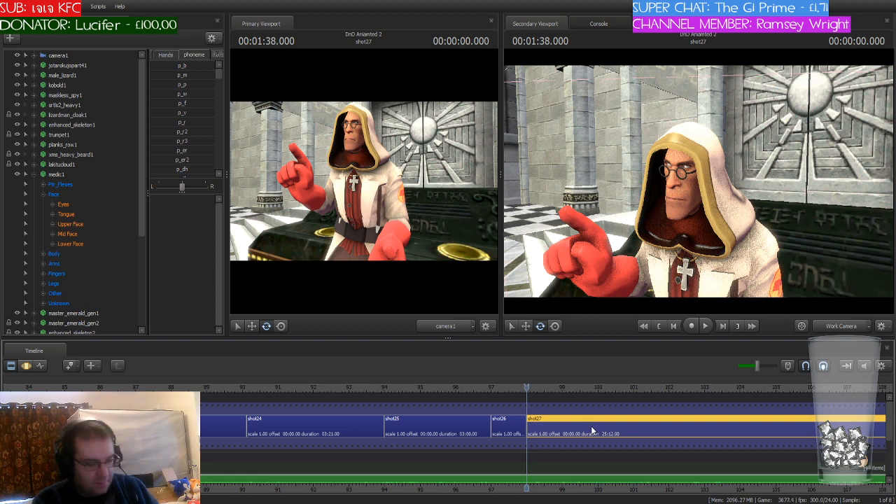
# Step: Open shot27 in the motion editor and set a short time selection around the playhead at 98.25 seconds
pyautogui.press('F3')
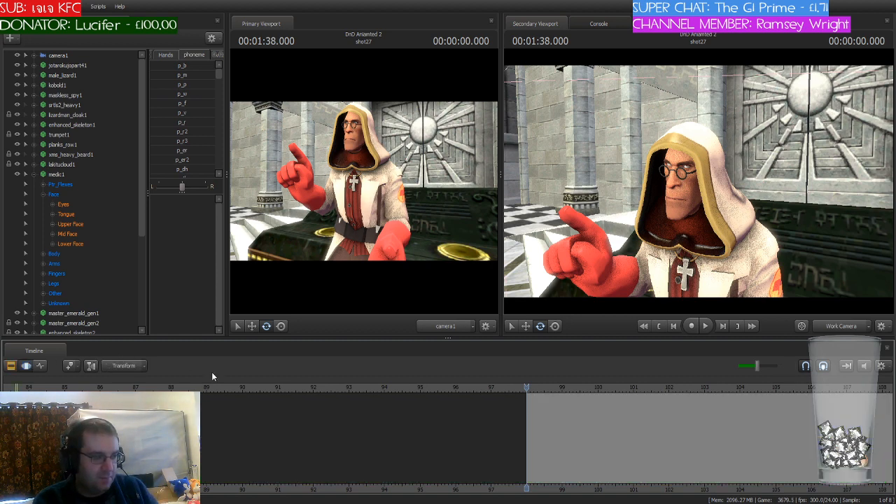
pyautogui.moveTo(21, 388); pyautogui.dragTo(629, 389)
pyautogui.scroll(10, 540, 398)
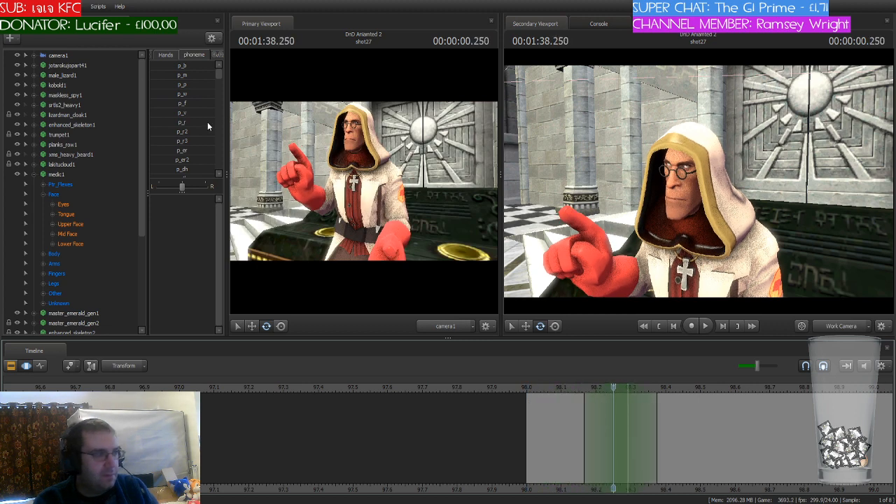
# Step: Select the medic's Mid Face and Lower Face controls and blend in the p_eh phoneme at 98.25 seconds
pyautogui.scroll(-1, 204, 131)
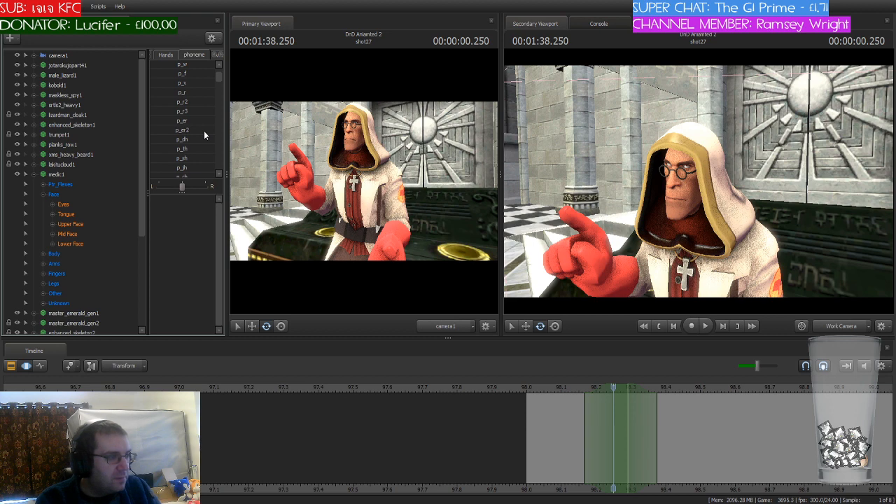
pyautogui.scroll(-4, 204, 130)
pyautogui.scroll(-4, 204, 130)
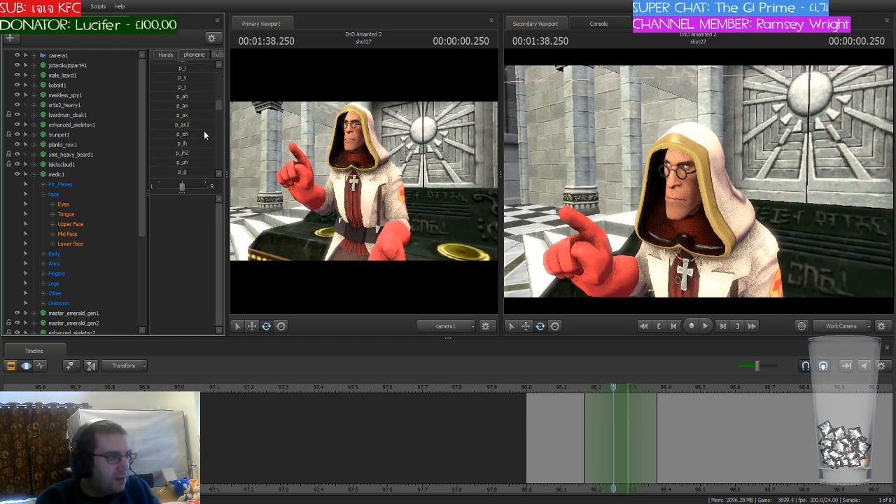
pyautogui.scroll(-2, 203, 131)
pyautogui.scroll(3, 204, 130)
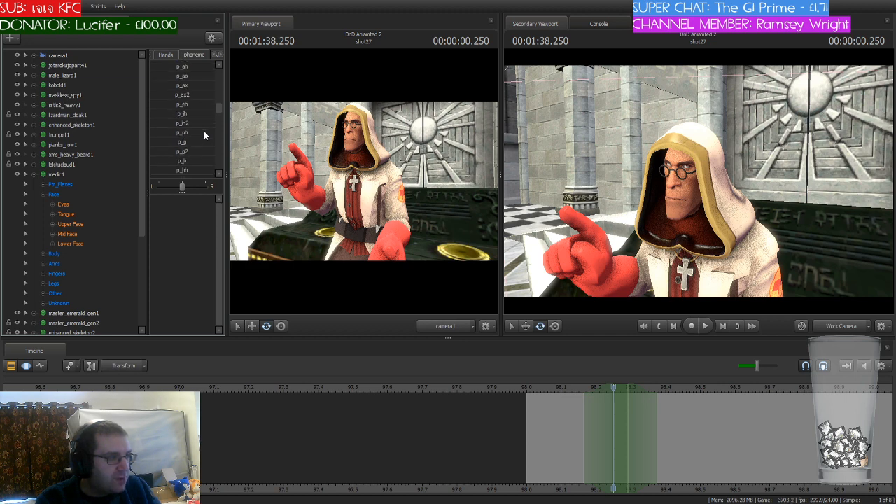
pyautogui.moveTo(171, 104); pyautogui.dragTo(183, 103)
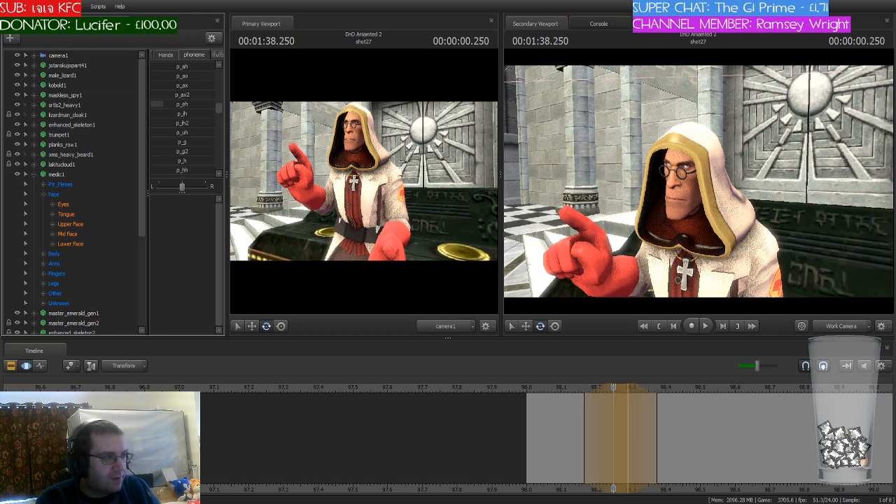
pyautogui.click(83, 234)
pyautogui.keyDown('ctrl'); pyautogui.click(85, 243); pyautogui.keyUp('ctrl')
pyautogui.moveTo(172, 103); pyautogui.dragTo(200, 104)
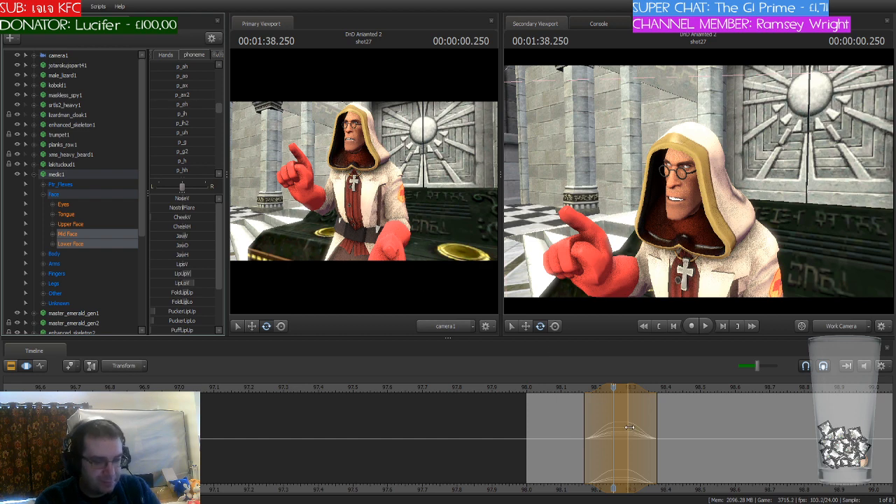
pyautogui.press('Return')
# Step: Shift the playhead and time selection to 98.375 seconds and blend the p_v phoneme into the medic's face
pyautogui.click(601, 388)
pyautogui.moveTo(601, 389); pyautogui.dragTo(660, 391)
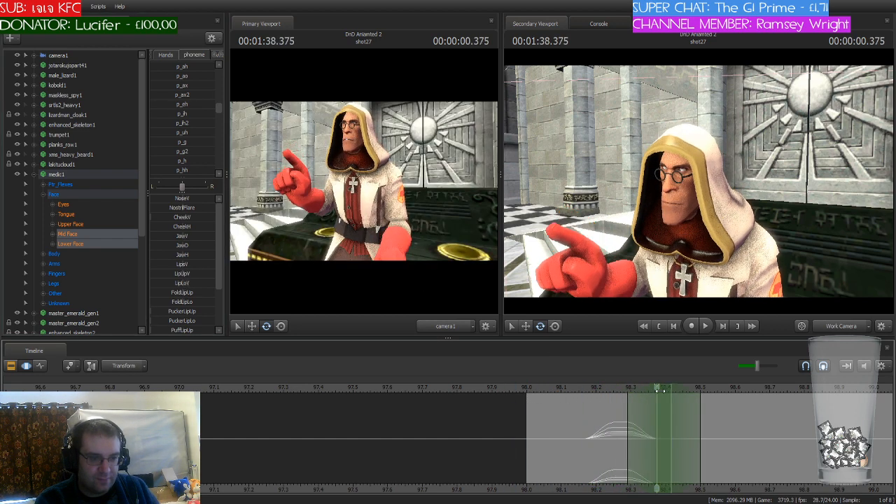
pyautogui.scroll(4, 193, 132)
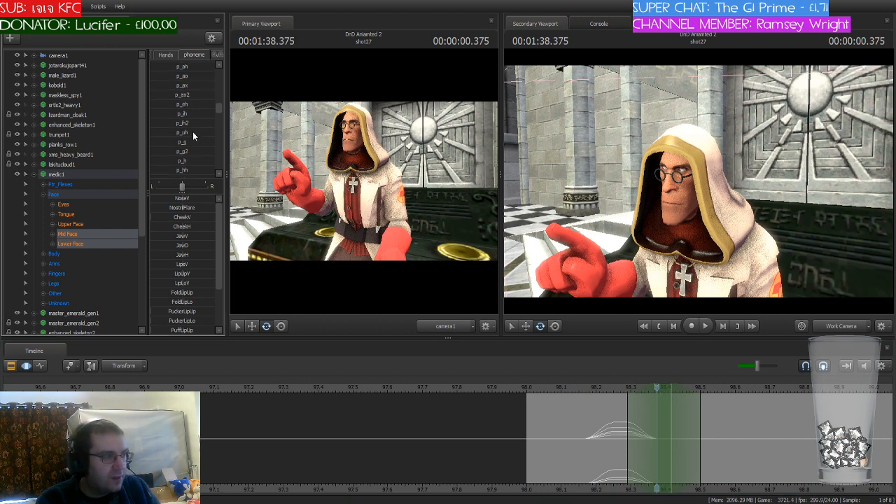
pyautogui.scroll(3, 192, 132)
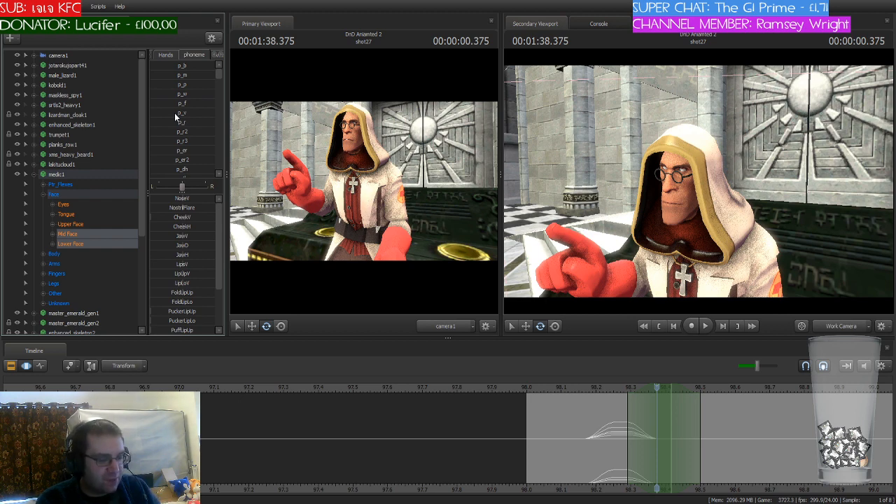
pyautogui.moveTo(174, 112); pyautogui.dragTo(199, 113)
pyautogui.press('Escape')
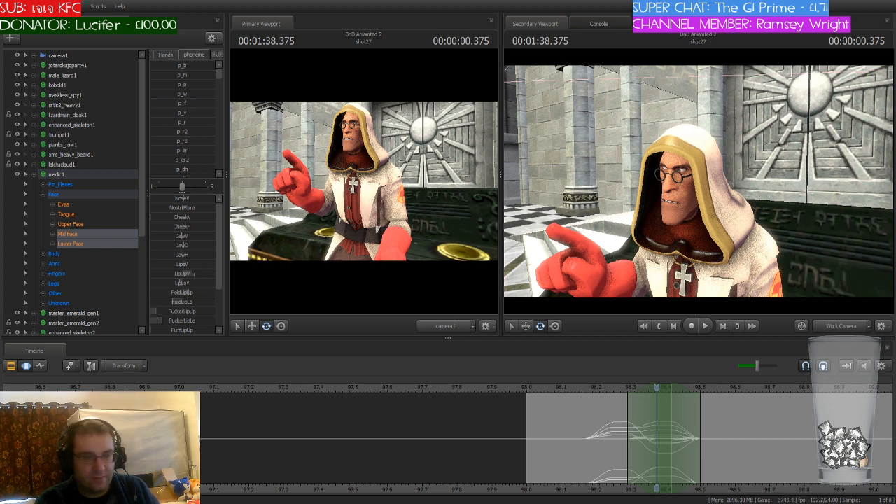
# Step: Shift the playhead and time selection to 98.5 seconds and blend the p_r phoneme into the medic's face
pyautogui.moveTo(570, 396); pyautogui.dragTo(699, 416)
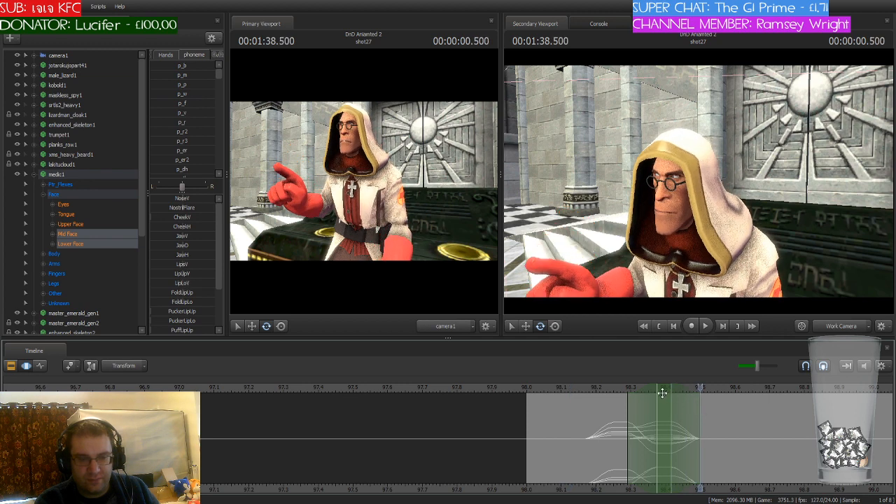
pyautogui.moveTo(665, 388); pyautogui.dragTo(707, 391)
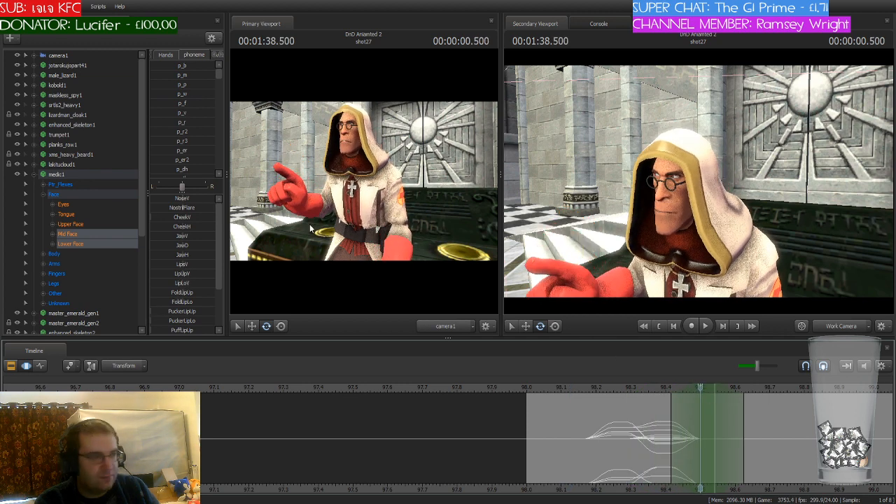
pyautogui.moveTo(177, 123); pyautogui.dragTo(173, 123)
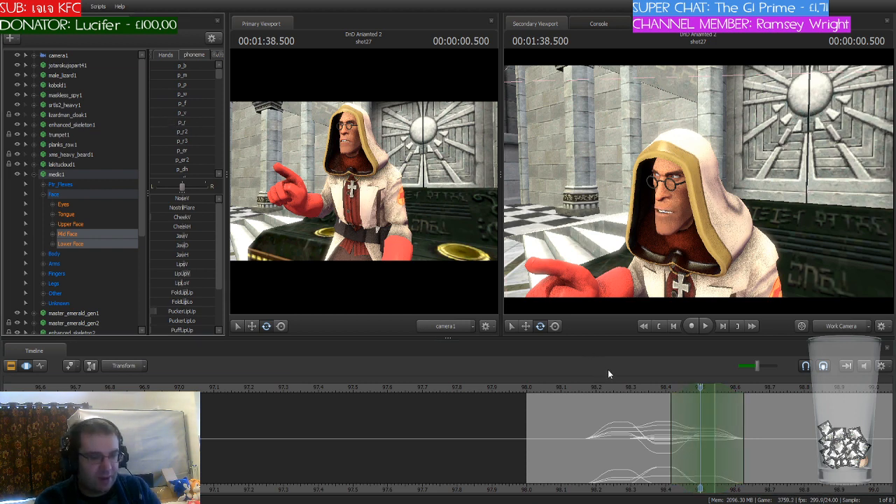
# Step: Shift the playhead and time selection to 98.625 seconds, blend in the p_y phoneme, and save the session
pyautogui.moveTo(700, 388); pyautogui.dragTo(745, 390)
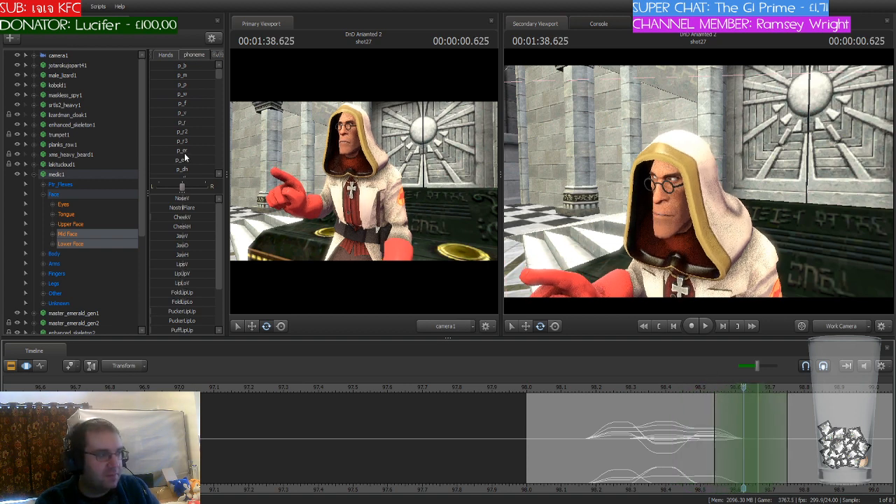
pyautogui.scroll(-4, 181, 132)
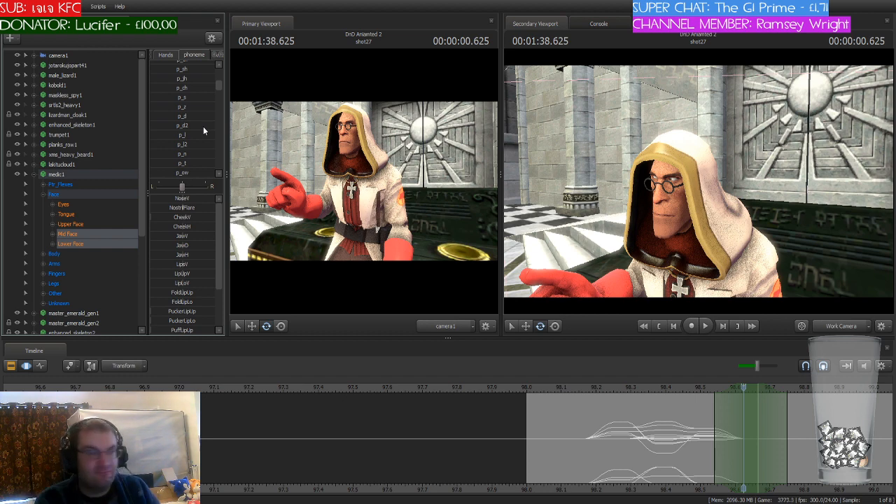
pyautogui.scroll(-3, 204, 126)
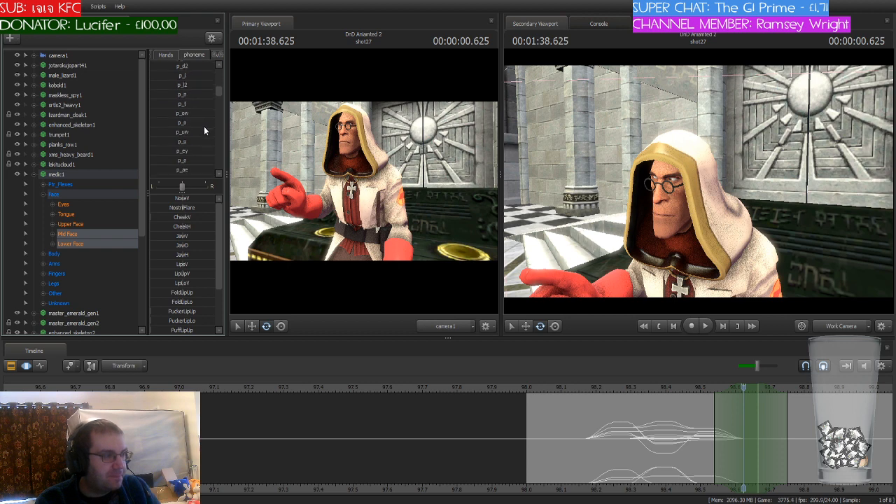
pyautogui.scroll(-1, 204, 126)
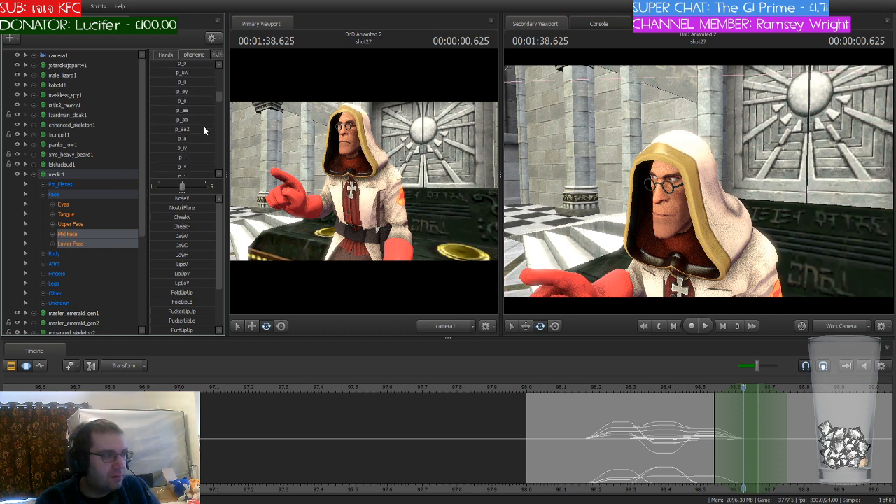
pyautogui.moveTo(152, 167); pyautogui.dragTo(185, 166)
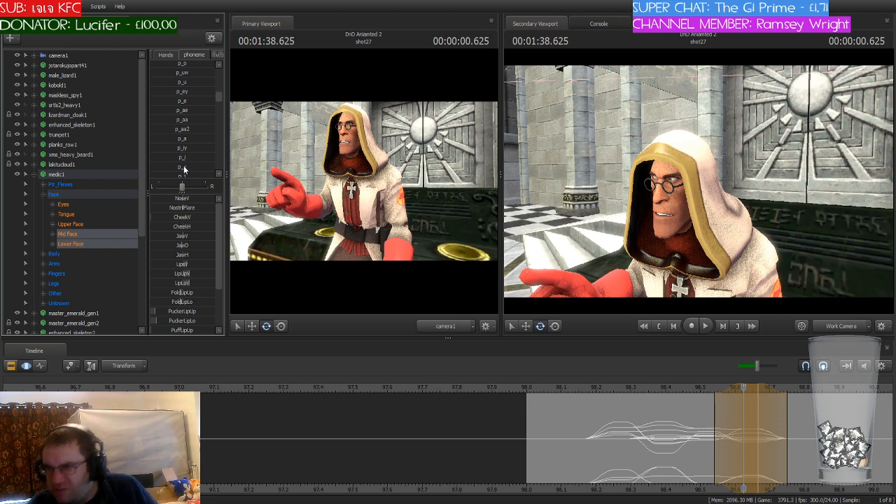
pyautogui.hotkey('ctrl', 's')
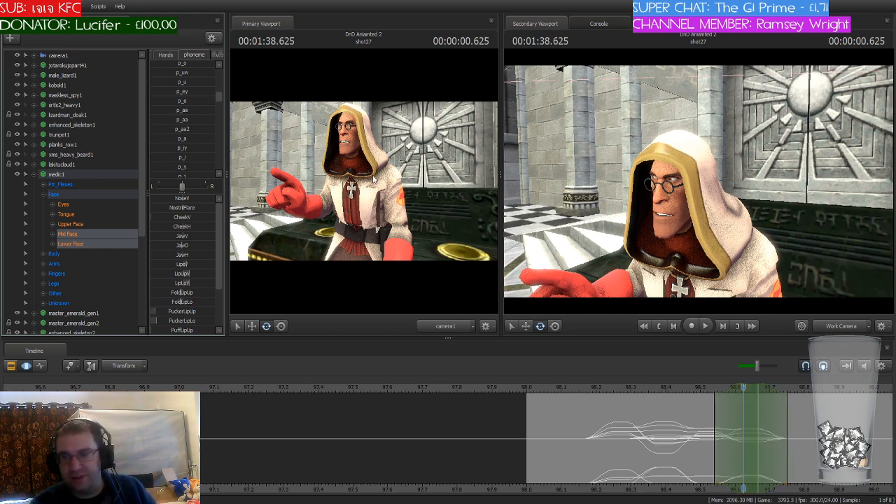
# Step: Play back the start of shot27 to check the medic's first word against the dialogue
pyautogui.click(562, 408)
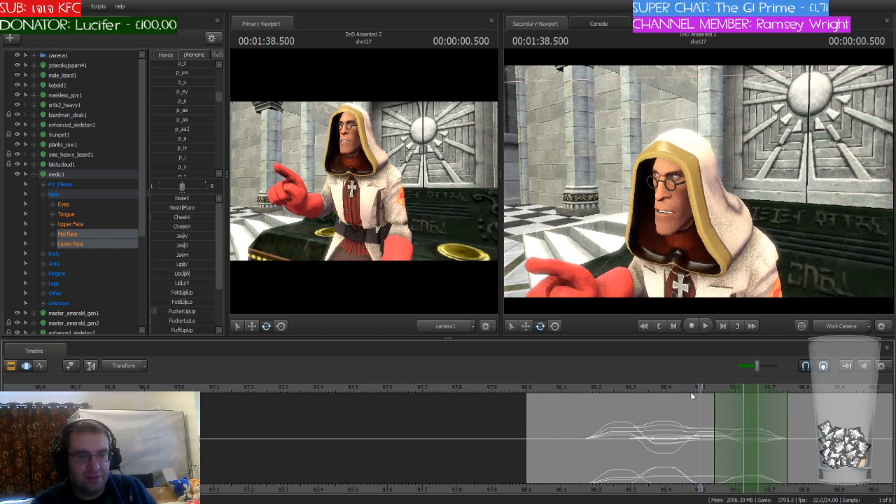
pyautogui.moveTo(562, 408); pyautogui.dragTo(570, 424)
pyautogui.scroll(-3, 615, 465)
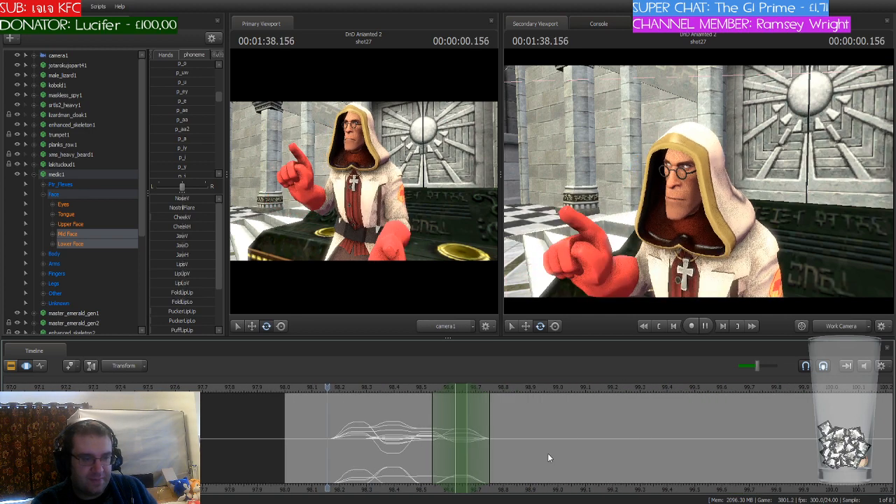
pyautogui.press('space')
pyautogui.scroll(-1, 549, 458)
pyautogui.press('space')
# Step: Stretch the time selection over the first word's mouth animation up to 98.75 seconds and shift it with the playhead to start at 99 seconds
pyautogui.moveTo(601, 389); pyautogui.dragTo(576, 397)
pyautogui.scroll(4, 427, 405)
pyautogui.click(530, 406)
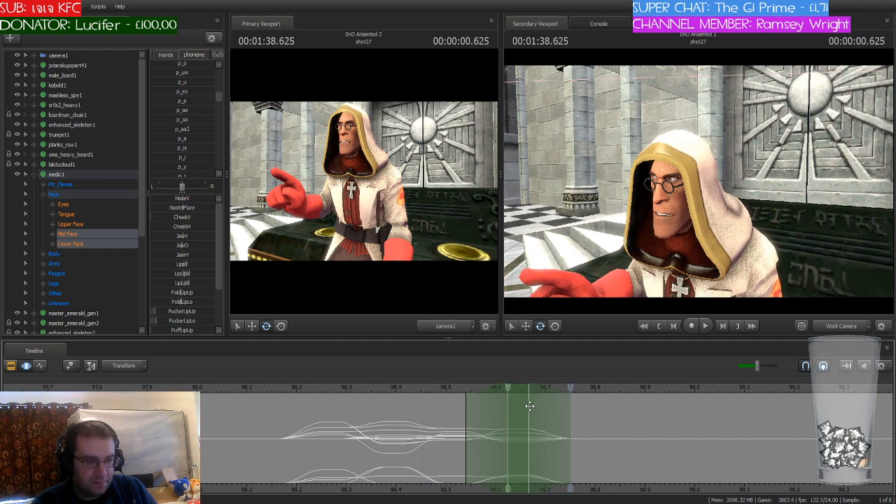
pyautogui.moveTo(530, 411); pyautogui.dragTo(567, 417)
pyautogui.moveTo(507, 420); pyautogui.dragTo(280, 420)
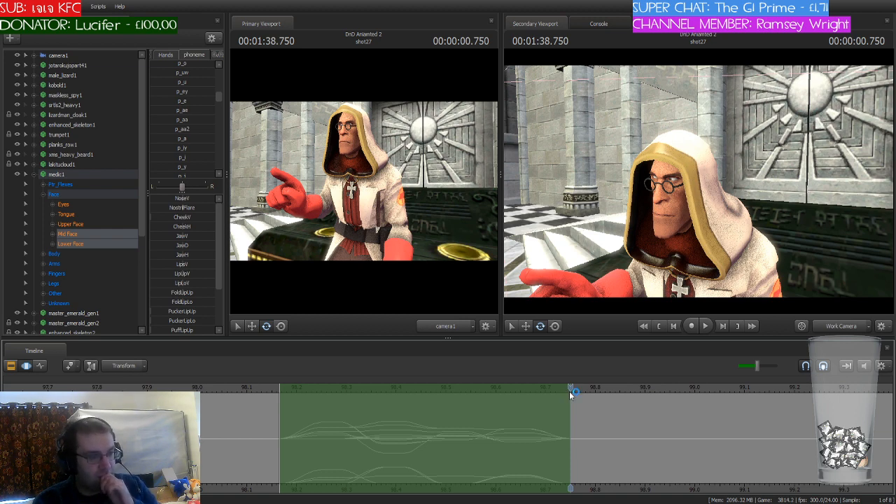
pyautogui.moveTo(571, 390); pyautogui.dragTo(694, 390)
pyautogui.moveTo(440, 390); pyautogui.dragTo(839, 387)
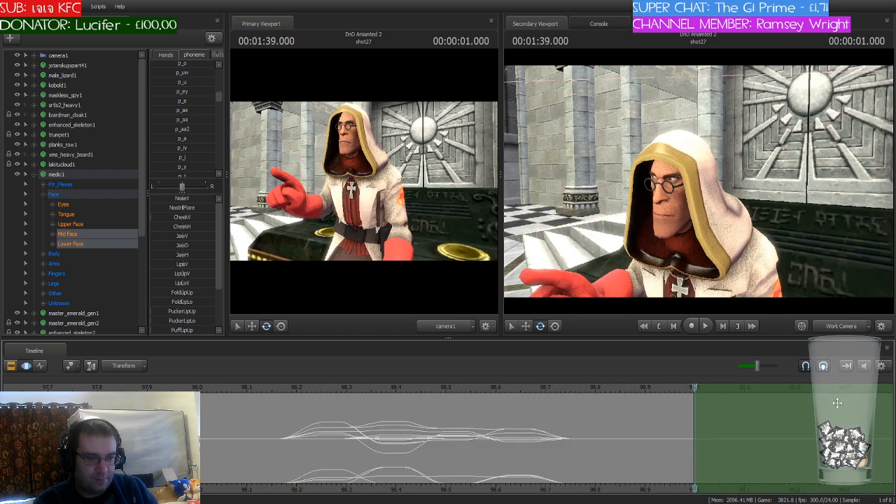
pyautogui.scroll(-3, 651, 488)
pyautogui.moveTo(694, 488); pyautogui.dragTo(553, 484, button='middle')
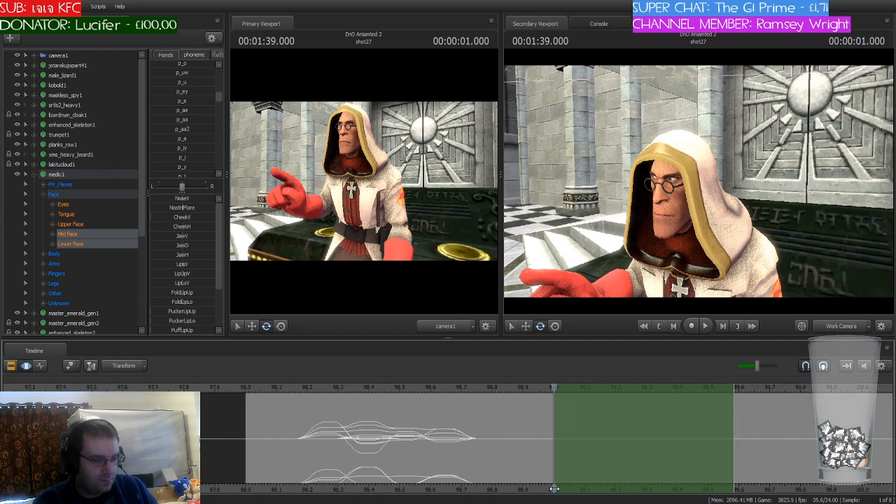
# Step: Try pasting the first word's mouth animation from 99 seconds onward, preview the dialogue there, and undo the paste
pyautogui.press('space')
pyautogui.press('space')
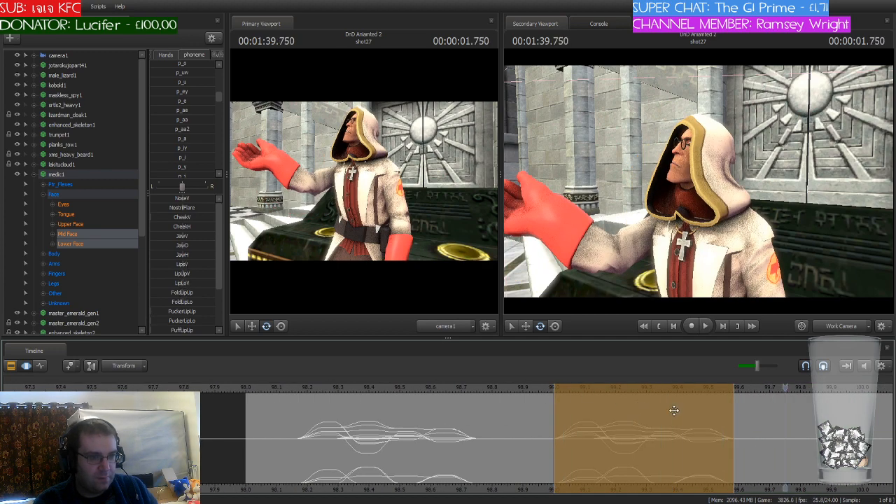
pyautogui.moveTo(528, 387); pyautogui.dragTo(595, 398)
pyautogui.hotkey('ctrl', 'z')
pyautogui.hotkey('ctrl', 'z')
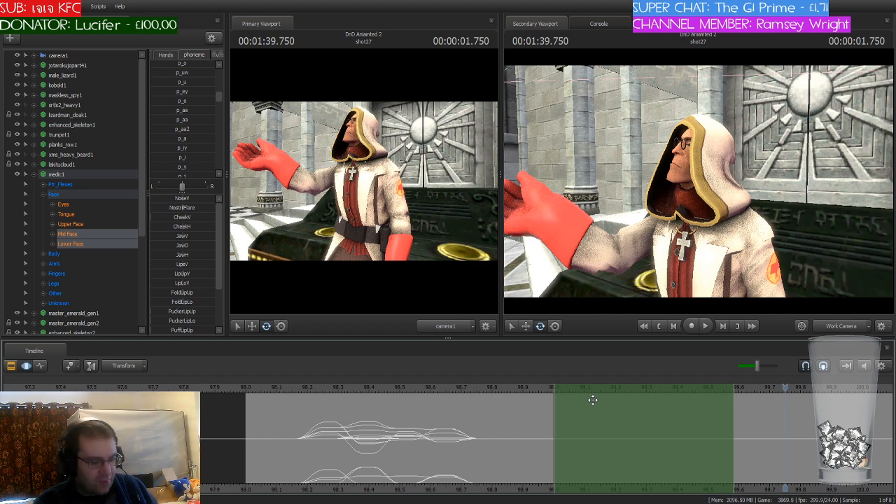
# Step: Return the playhead to 99 seconds and narrow the time selection to about 98.92 to 99.12 seconds with soft falloffs
pyautogui.click(549, 388)
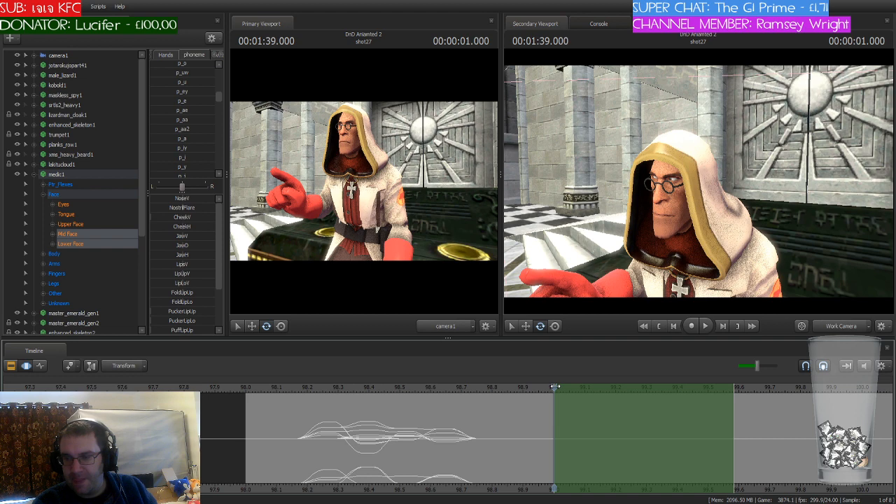
pyautogui.moveTo(556, 387); pyautogui.dragTo(588, 408)
pyautogui.scroll(2, 561, 402)
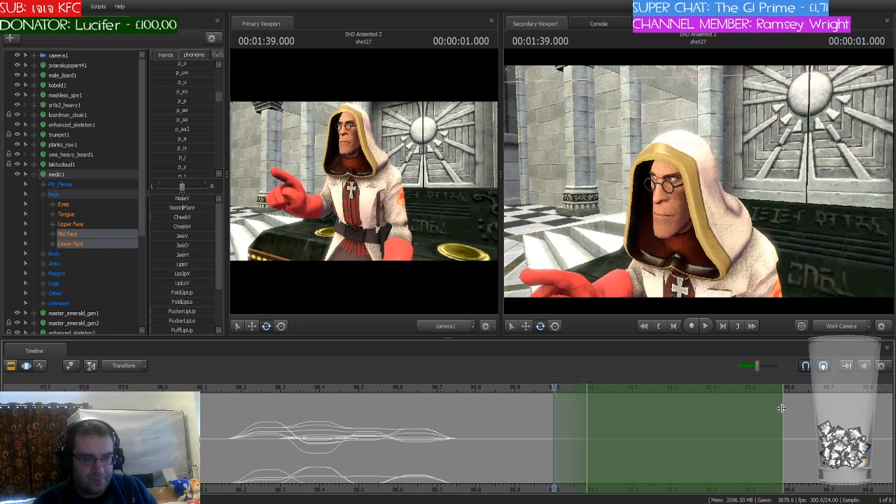
pyautogui.moveTo(782, 408); pyautogui.dragTo(597, 410)
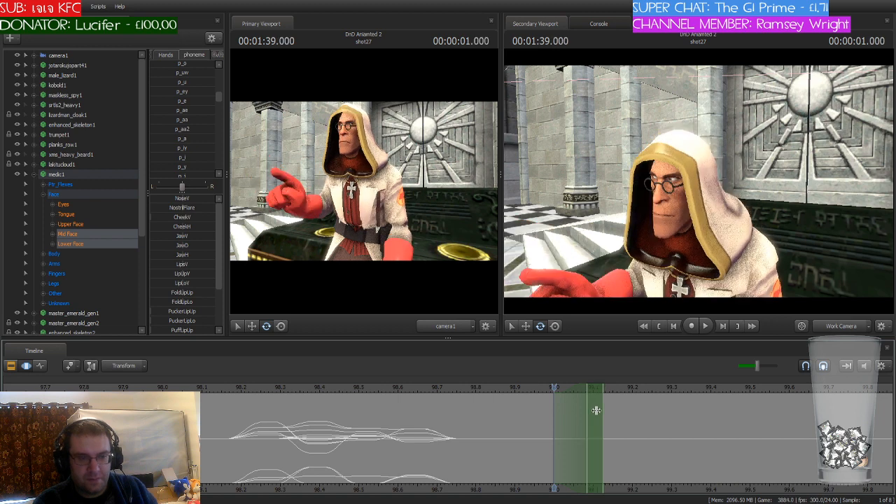
pyautogui.keyDown('shift'); pyautogui.scroll(2, 596, 410); pyautogui.keyUp('shift')
pyautogui.keyDown('shift'); pyautogui.scroll(-2, 596, 411); pyautogui.keyUp('shift')
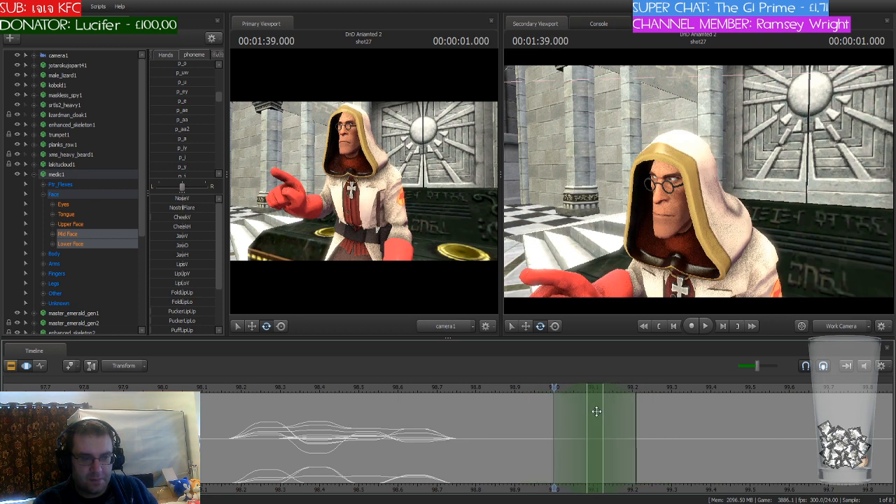
pyautogui.scroll(3, 596, 412)
pyautogui.moveTo(622, 387); pyautogui.dragTo(564, 397)
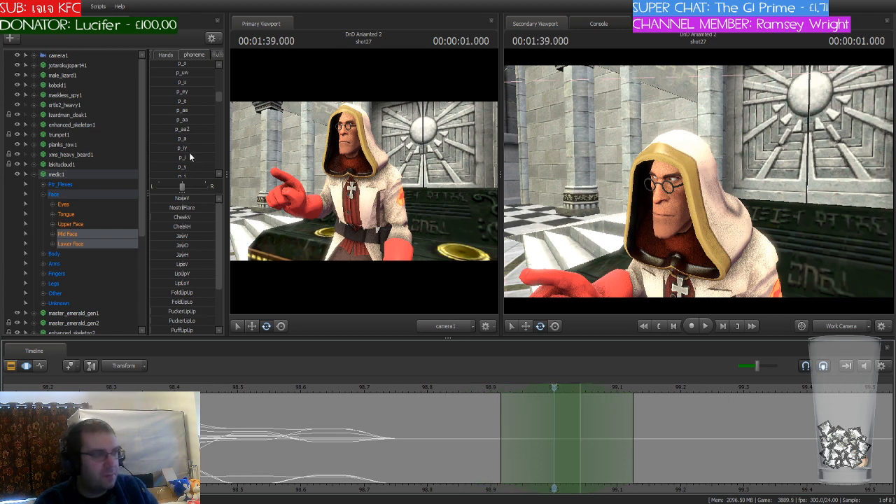
# Step: Blend the medic's mouth into the p_eh phoneme at 99 seconds and commit the change within the current time selection
pyautogui.scroll(-3, 189, 152)
pyautogui.scroll(-2, 195, 151)
pyautogui.scroll(-1, 194, 150)
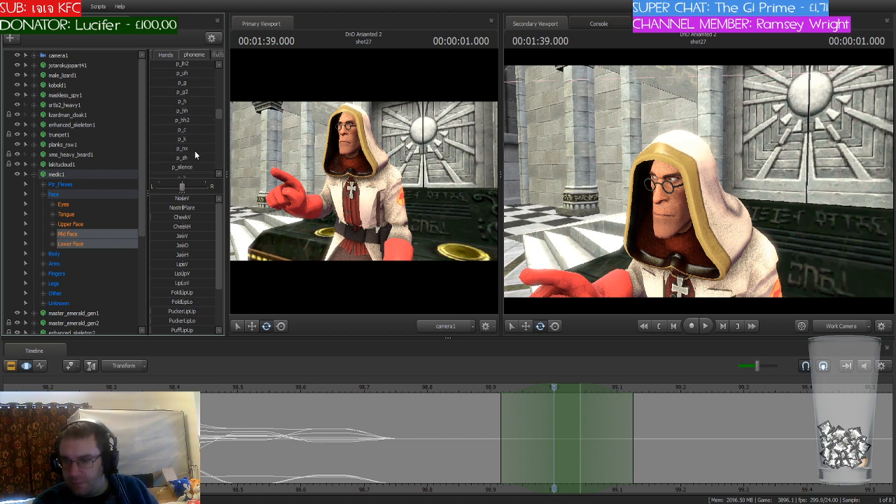
pyautogui.scroll(3, 195, 151)
pyautogui.scroll(3, 195, 150)
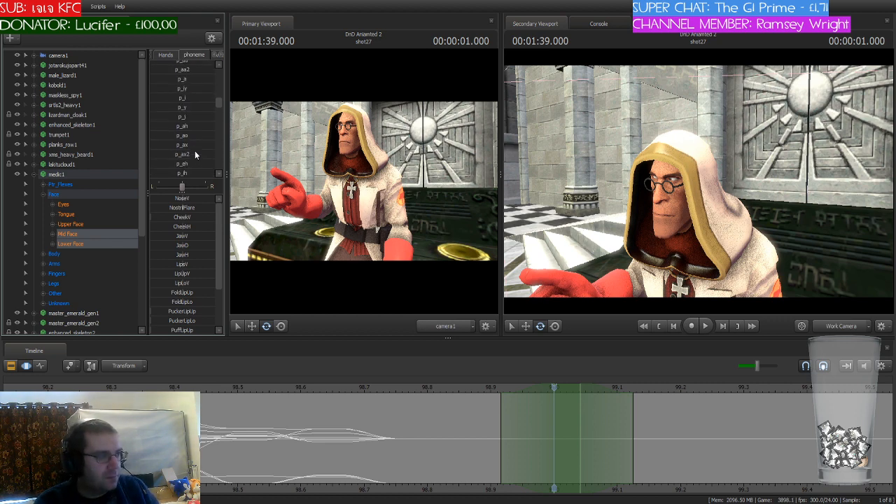
pyautogui.scroll(3, 195, 151)
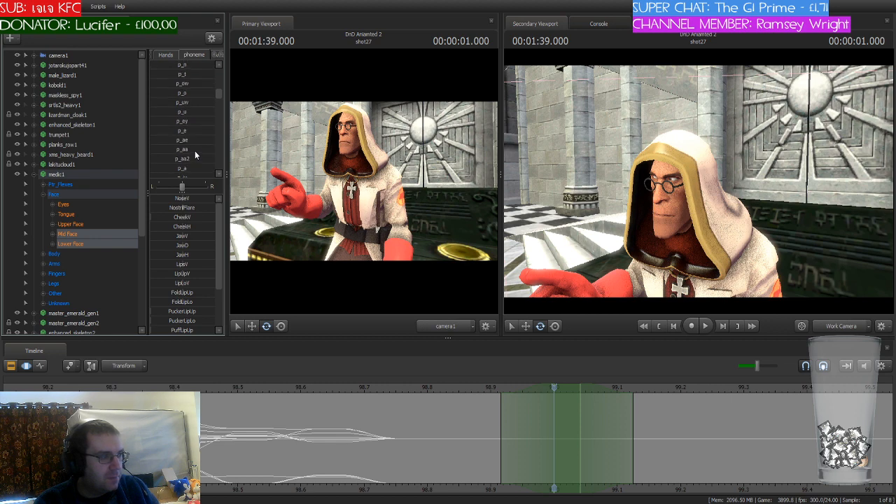
pyautogui.scroll(1, 195, 151)
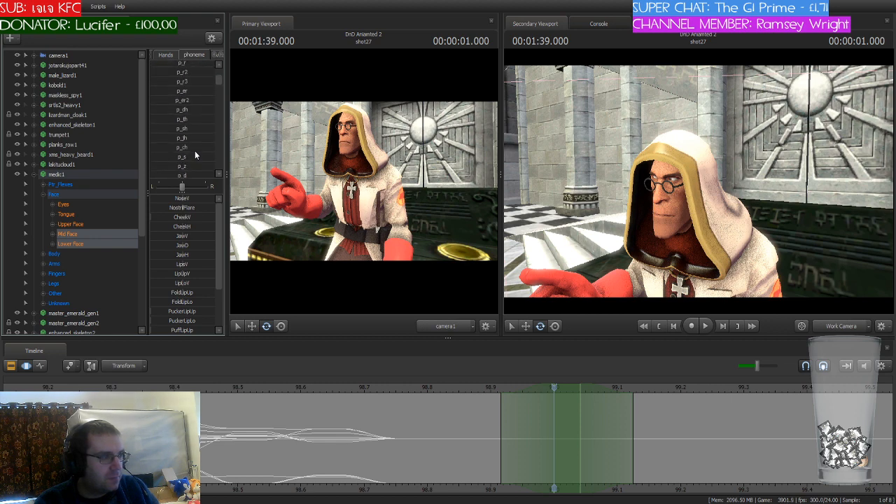
pyautogui.scroll(-1, 194, 150)
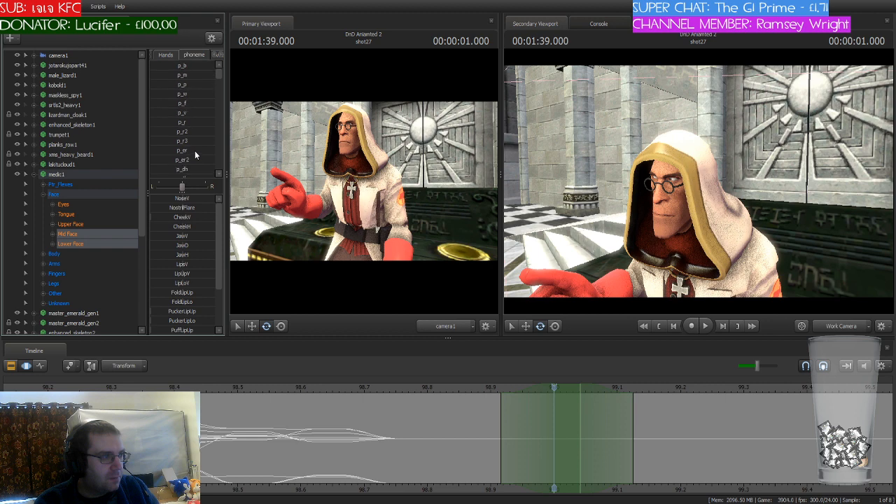
pyautogui.scroll(-4, 194, 151)
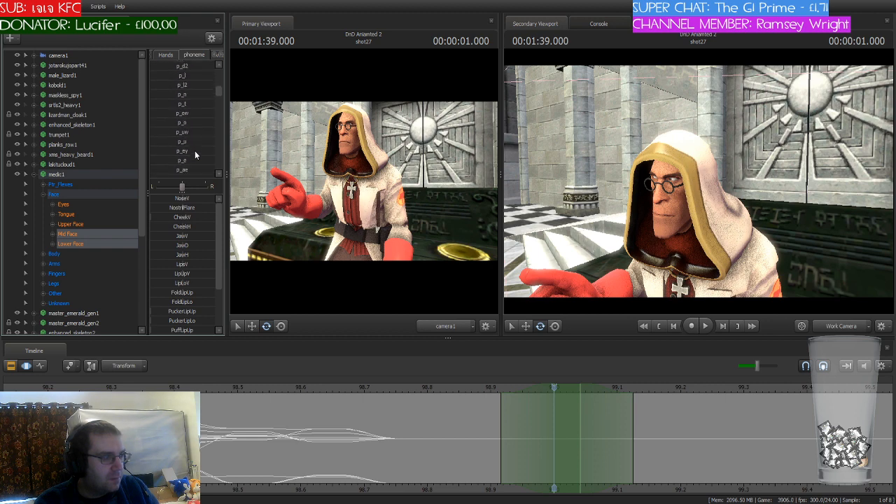
pyautogui.scroll(-2, 195, 151)
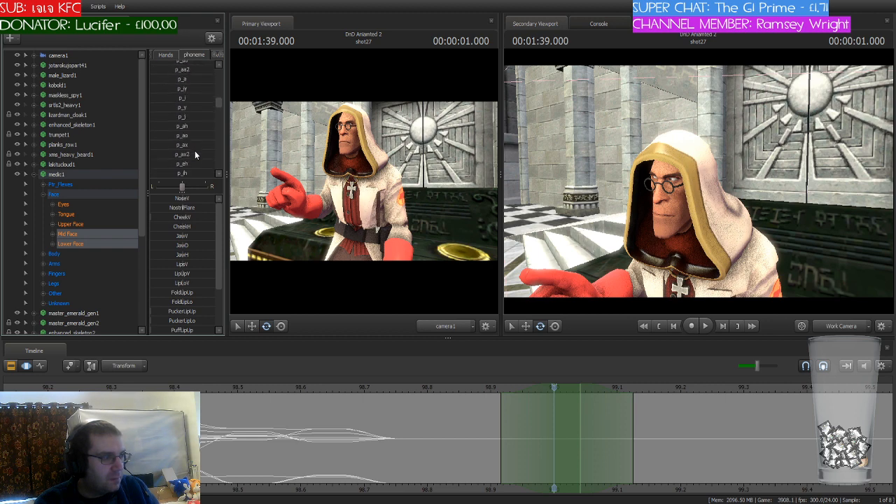
pyautogui.scroll(-2, 195, 151)
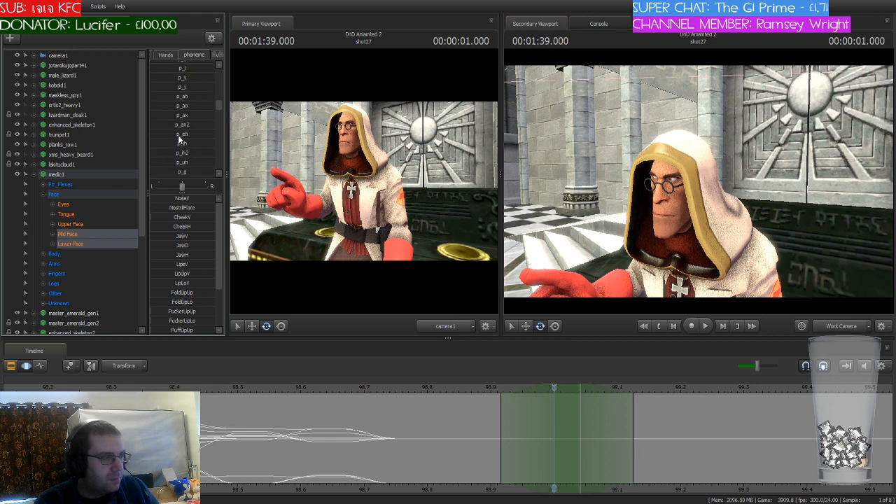
pyautogui.moveTo(153, 134); pyautogui.dragTo(190, 134)
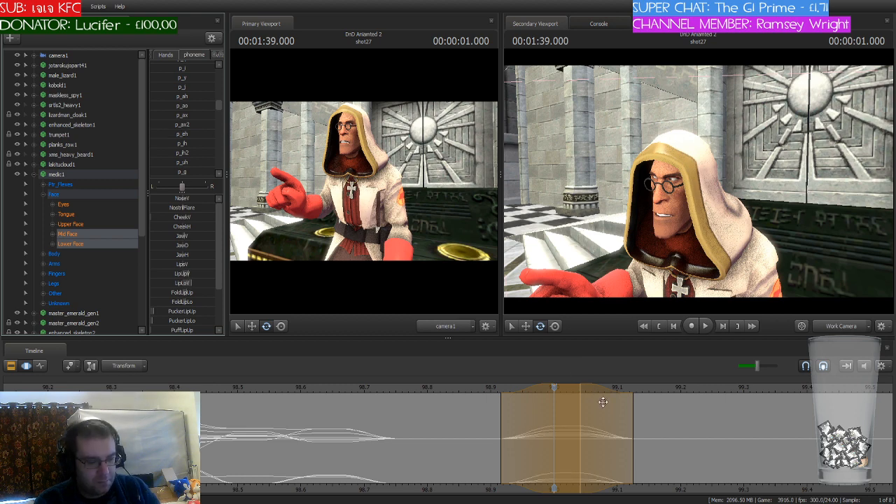
pyautogui.press('Return')
# Step: Shift the playhead and time selection to 99.083 seconds and blend the medic's mouth into the p_v phoneme there
pyautogui.click(557, 386)
pyautogui.moveTo(556, 386); pyautogui.dragTo(614, 390)
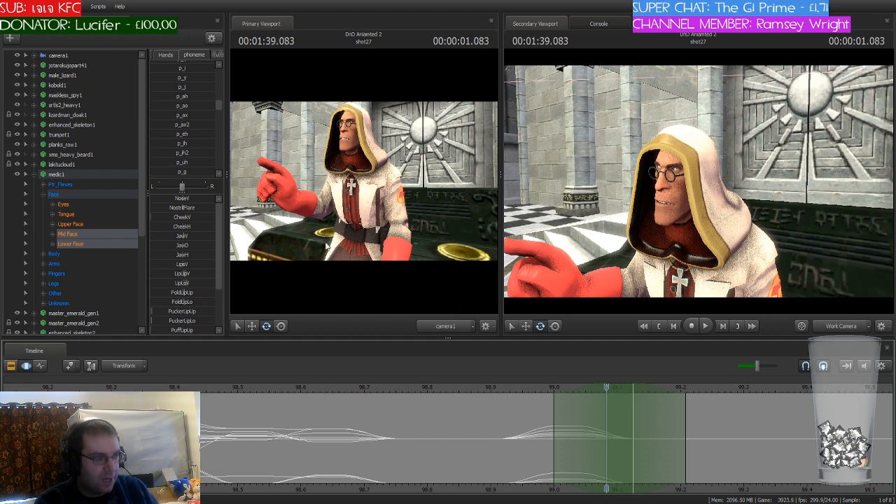
pyautogui.scroll(3, 194, 116)
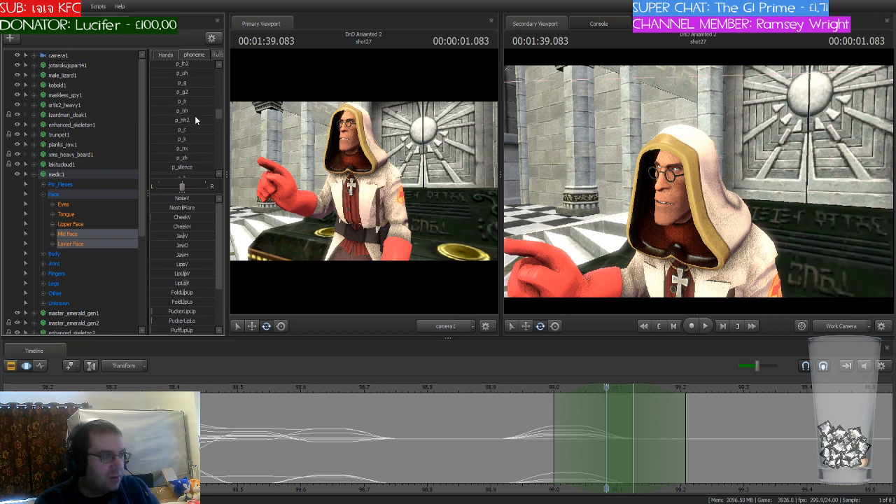
pyautogui.scroll(3, 196, 119)
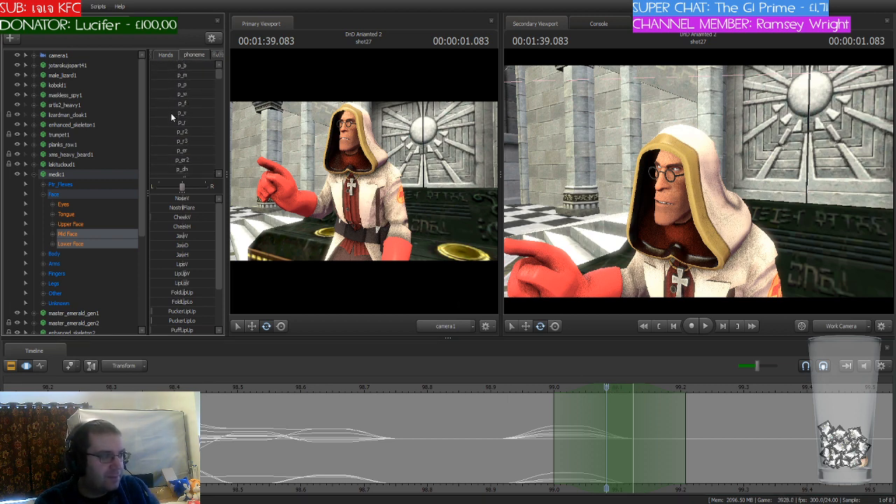
pyautogui.click(171, 113)
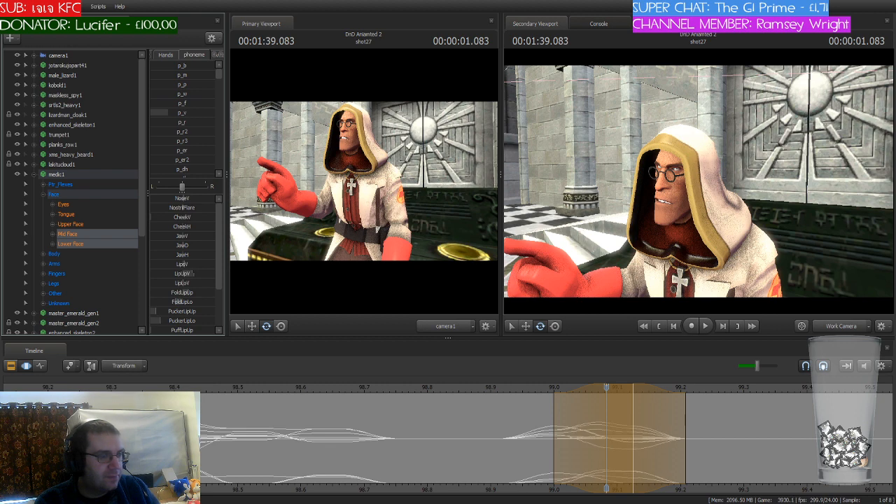
# Step: Shift the playhead and time selection to 99.166 seconds and blend the medic's mouth into the p_y phoneme there
pyautogui.click(607, 387)
pyautogui.moveTo(607, 387); pyautogui.dragTo(673, 387)
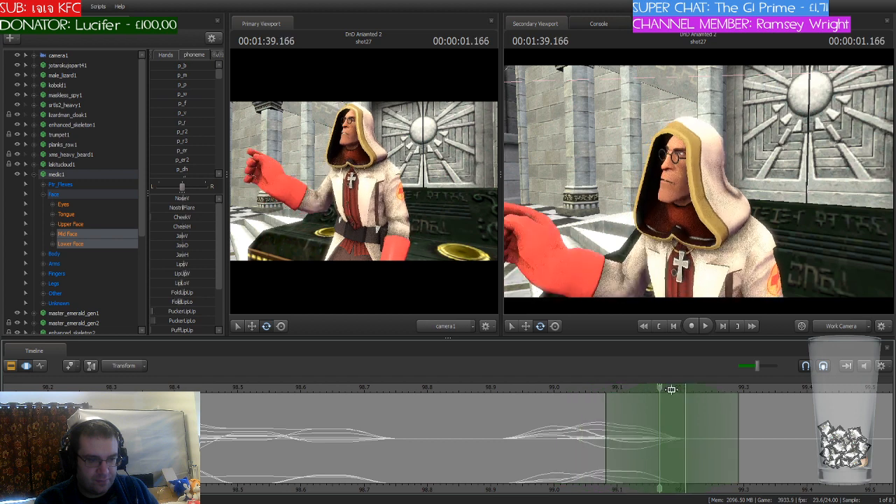
pyautogui.scroll(-1, 188, 148)
pyautogui.scroll(-5, 189, 148)
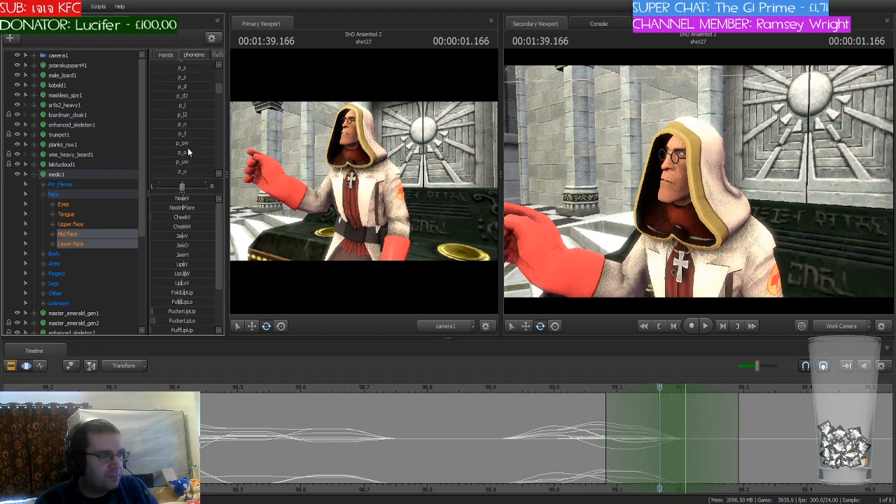
pyautogui.scroll(-4, 201, 148)
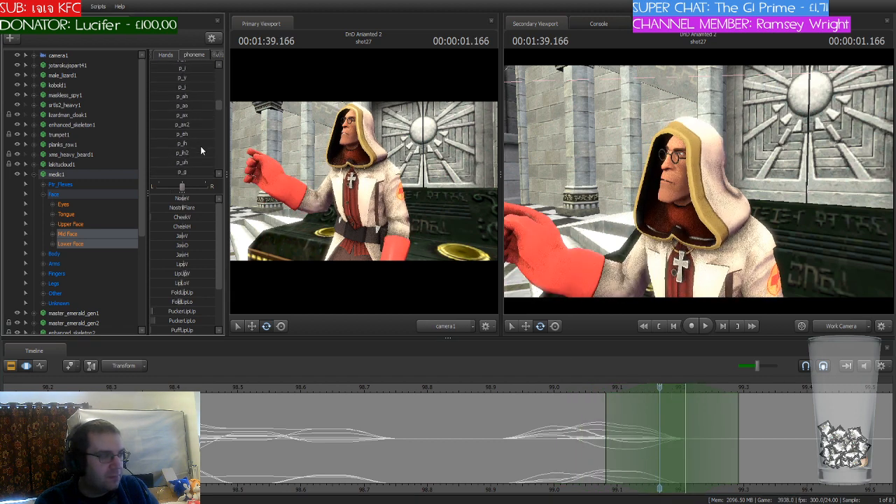
pyautogui.scroll(4, 200, 149)
pyautogui.click(175, 136)
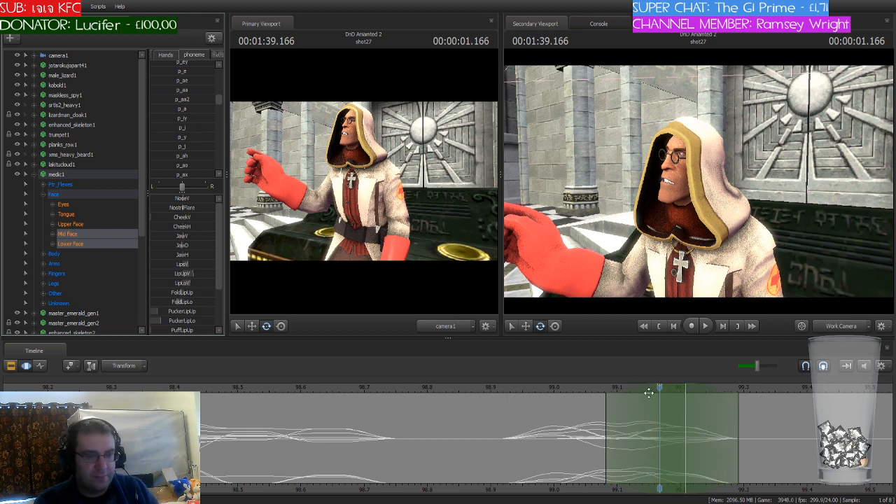
# Step: Shift the playhead and time selection to 99.291 seconds and blend the medic's mouth into the p_s phoneme there
pyautogui.moveTo(660, 389); pyautogui.dragTo(734, 413)
pyautogui.moveTo(670, 391); pyautogui.dragTo(763, 391)
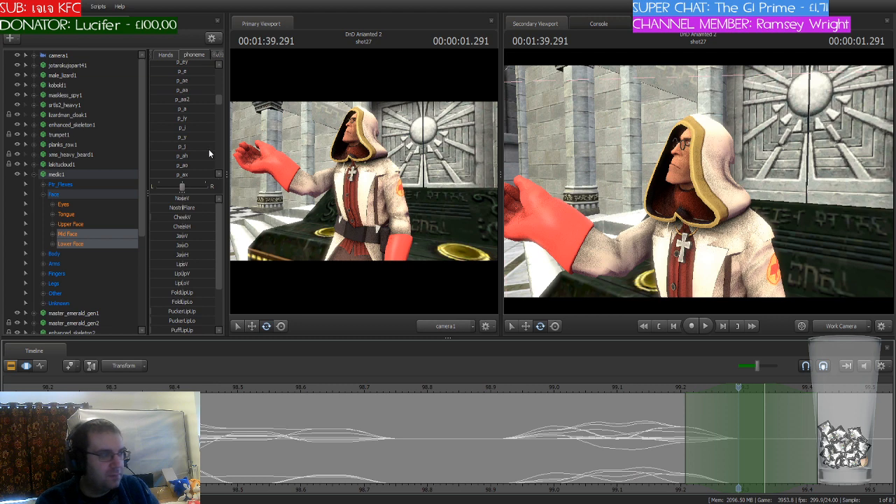
pyautogui.scroll(3, 208, 149)
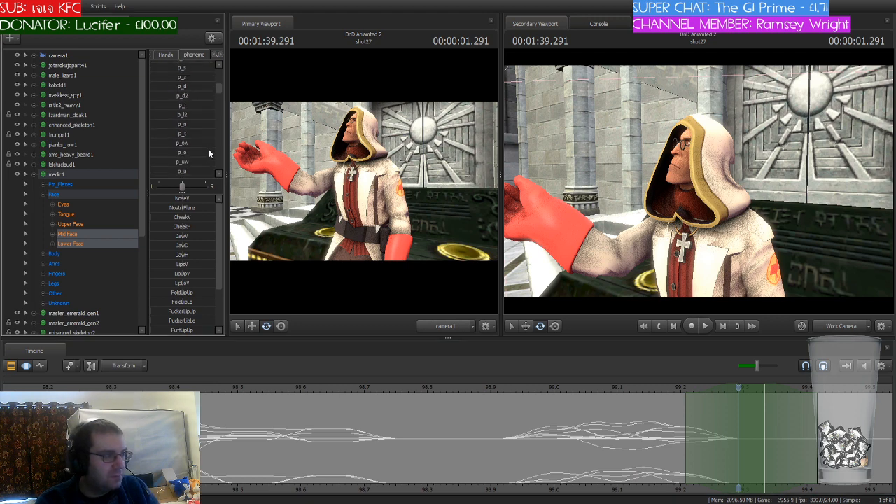
pyautogui.scroll(2, 208, 149)
pyautogui.moveTo(177, 129)
pyautogui.mouseDown()
pyautogui.moveTo(213, 128)
pyautogui.moveTo(178, 128)
pyautogui.mouseUp()
pyautogui.press('Escape')
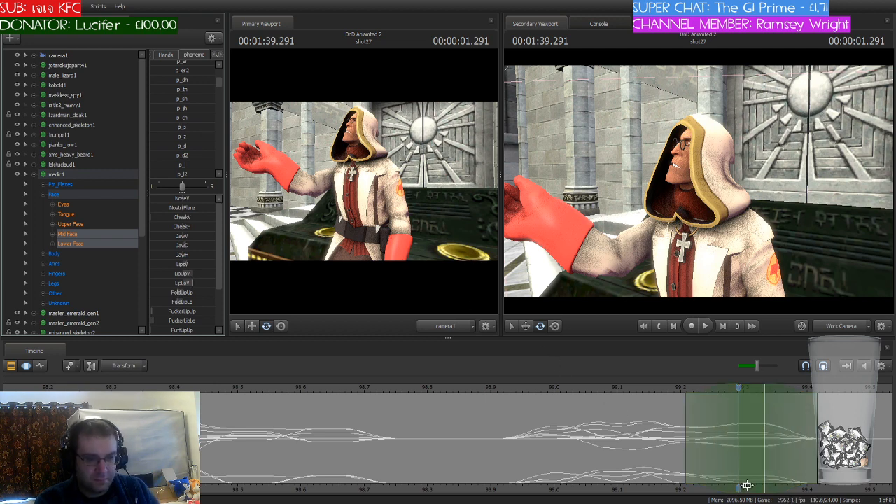
# Step: Shift the playhead and time selection to 99.416 seconds and blend the medic's mouth into the p_eh phoneme there
pyautogui.moveTo(745, 484); pyautogui.dragTo(464, 387, button='middle')
pyautogui.moveTo(470, 388); pyautogui.dragTo(542, 397)
pyautogui.scroll(2, 195, 129)
pyautogui.scroll(2, 194, 129)
pyautogui.scroll(-1, 195, 134)
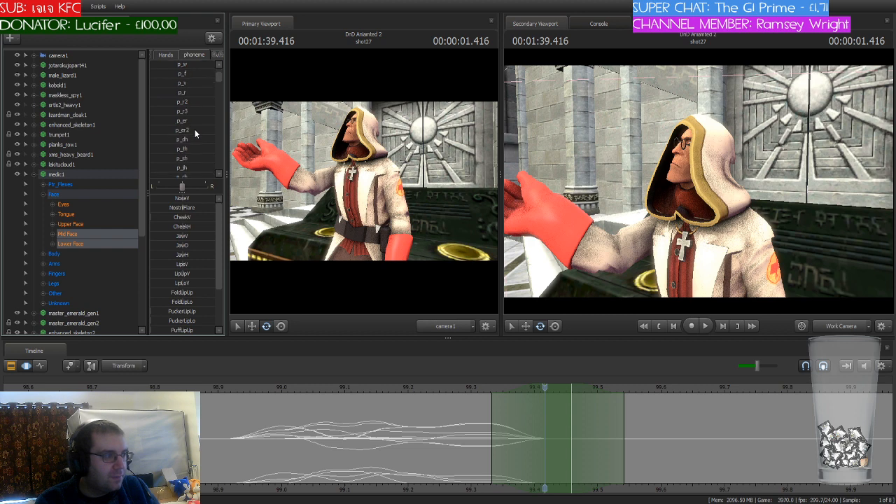
pyautogui.scroll(-4, 201, 129)
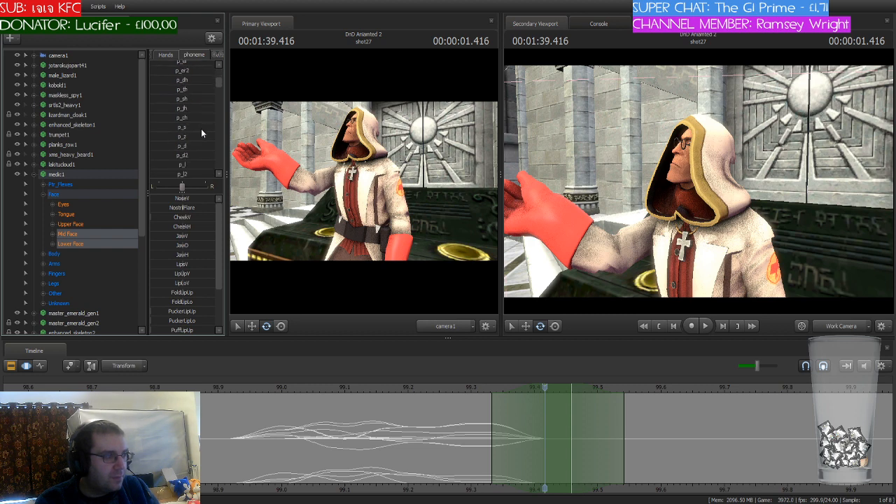
pyautogui.scroll(-1, 201, 129)
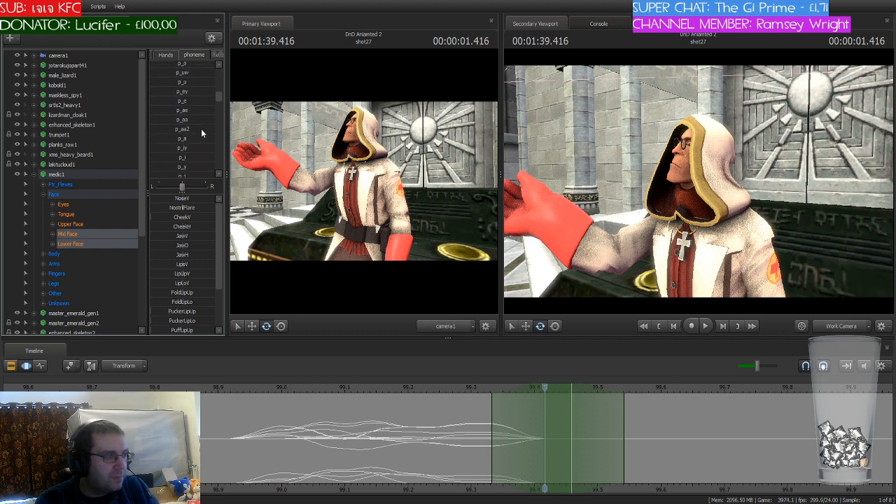
pyautogui.scroll(-1, 201, 129)
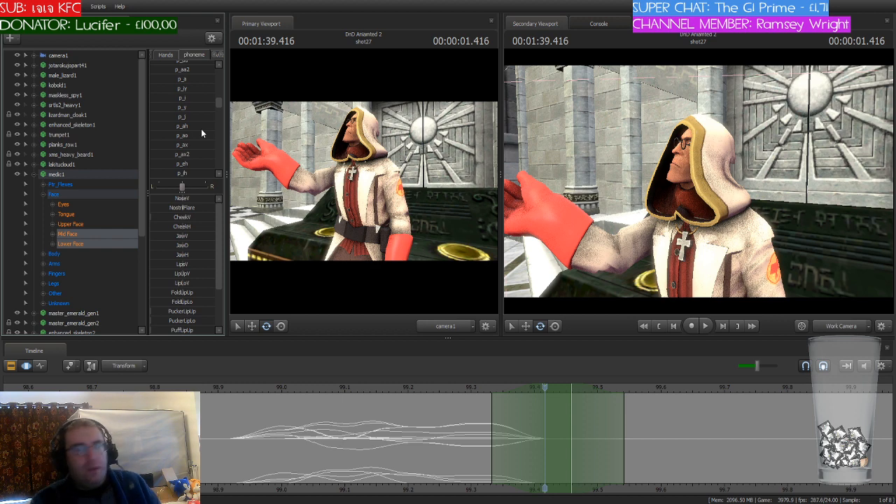
pyautogui.moveTo(168, 161); pyautogui.dragTo(212, 164)
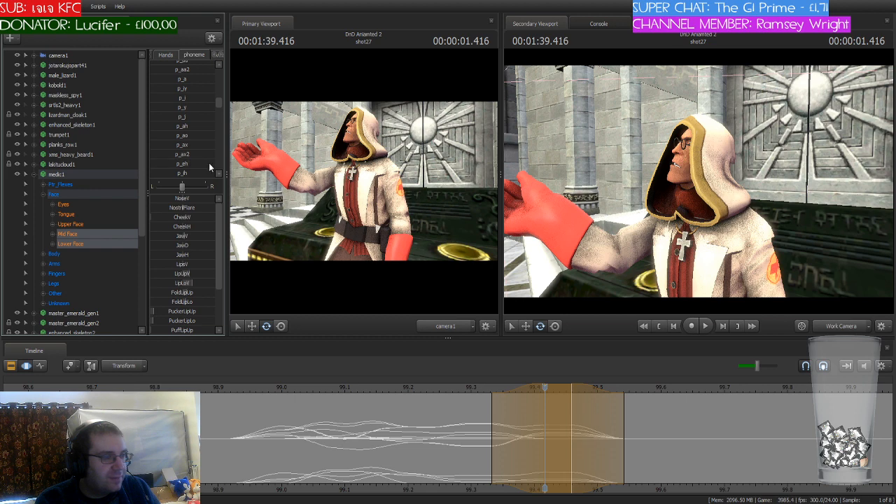
pyautogui.click(463, 439)
# Step: Shift the playhead and time selection to 99.541 seconds and blend the medic's mouth into the p_n phoneme there
pyautogui.moveTo(543, 389); pyautogui.dragTo(617, 423, button='middle')
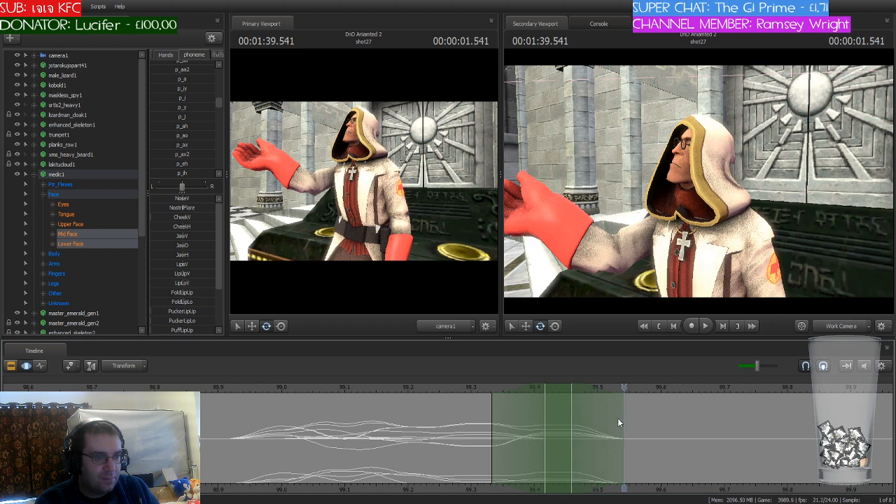
pyautogui.moveTo(565, 389); pyautogui.dragTo(644, 396)
pyautogui.scroll(1, 191, 129)
pyautogui.scroll(-5, 191, 129)
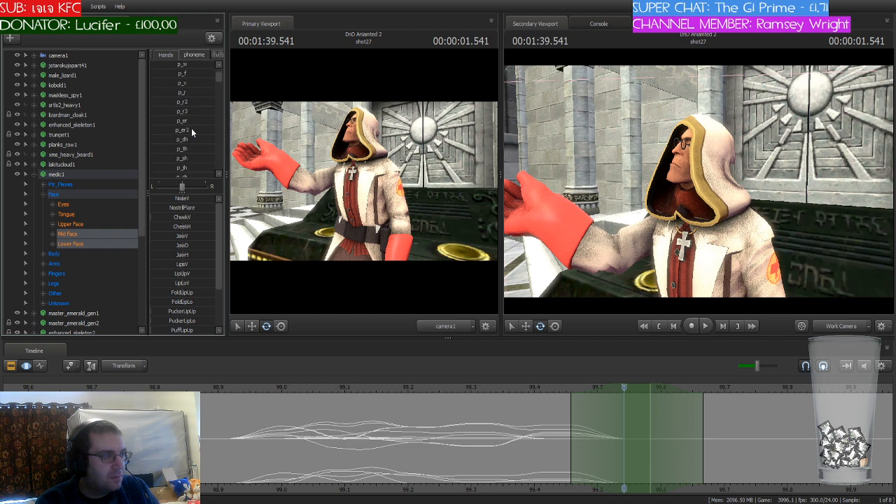
pyautogui.scroll(4, 191, 129)
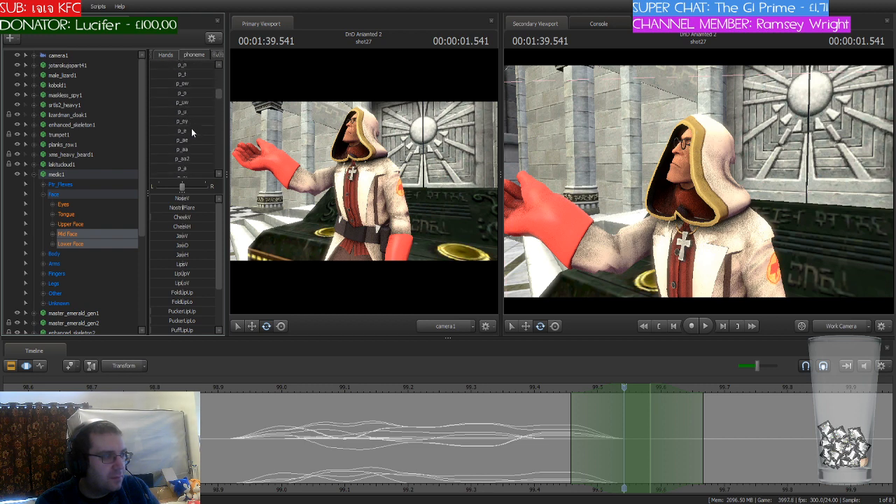
pyautogui.scroll(-4, 196, 129)
pyautogui.scroll(3, 196, 125)
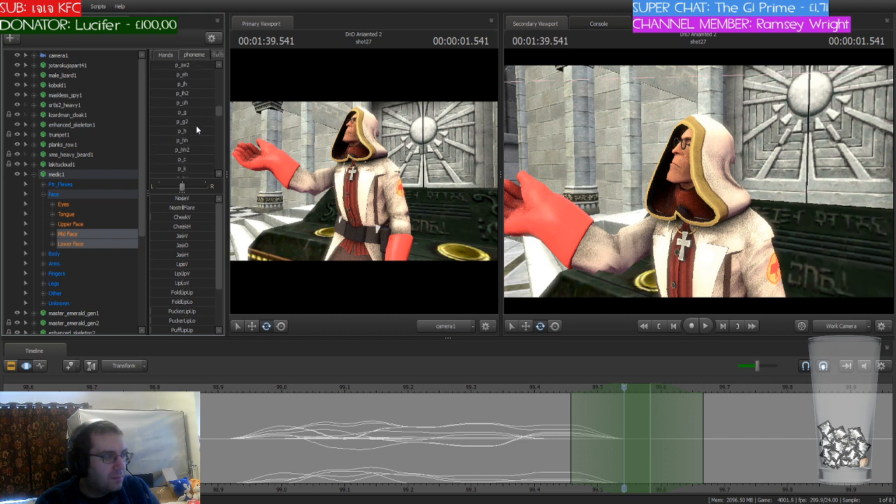
pyautogui.scroll(3, 197, 126)
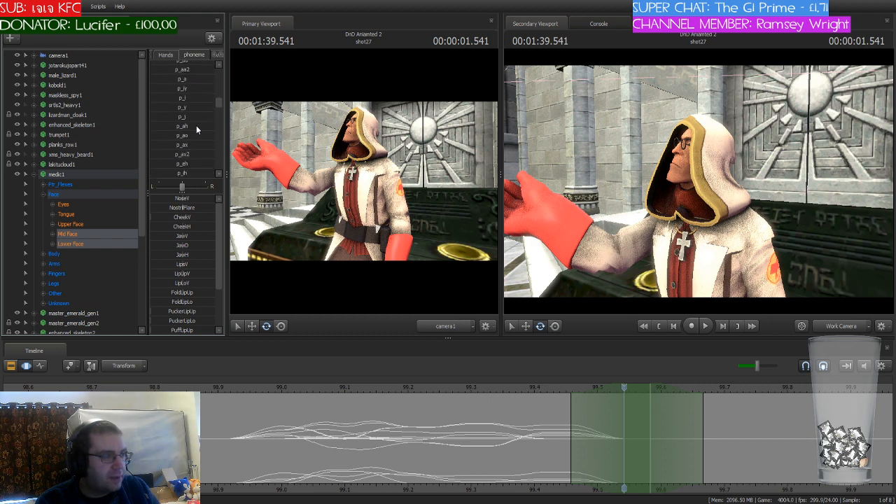
pyautogui.scroll(4, 196, 126)
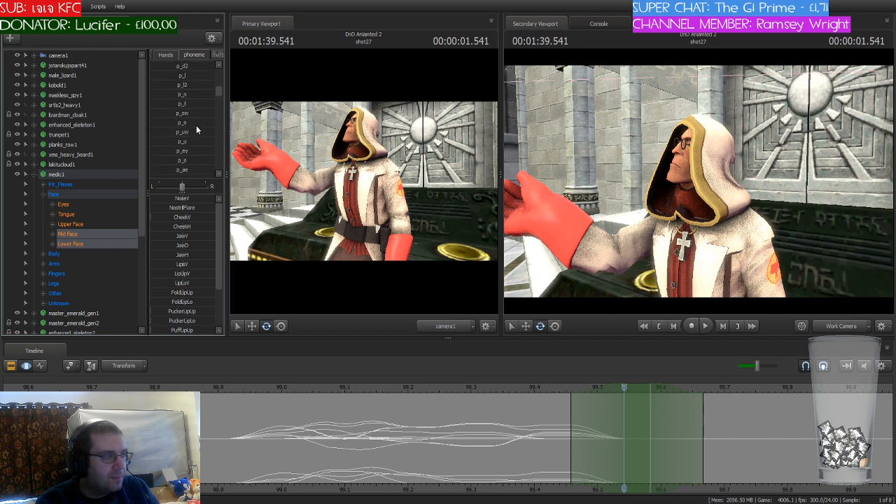
pyautogui.scroll(4, 196, 126)
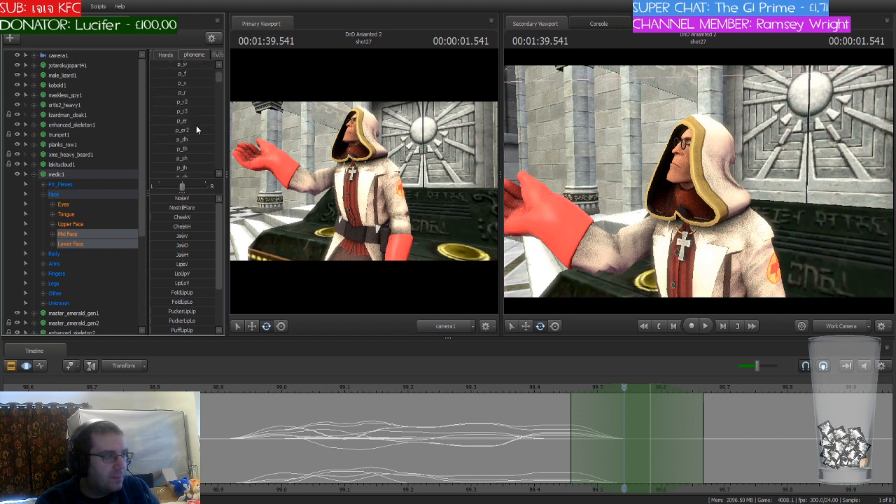
pyautogui.scroll(-3, 196, 126)
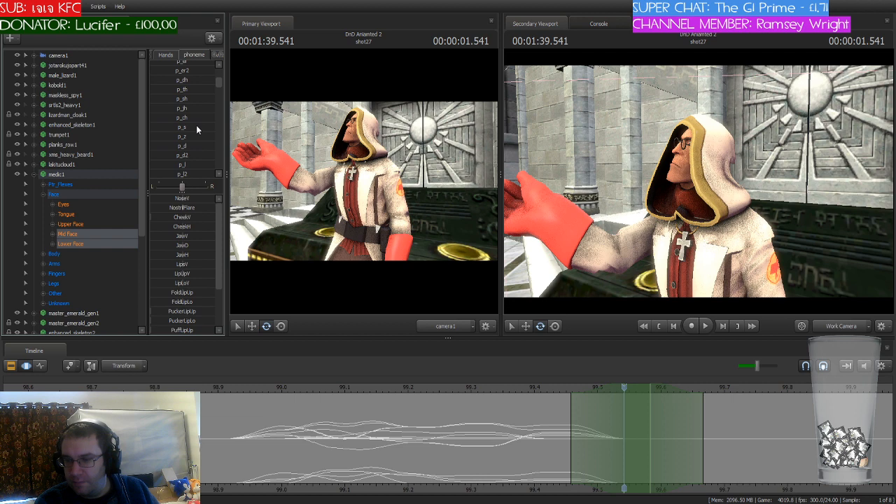
pyautogui.scroll(-1, 197, 123)
pyautogui.scroll(-1, 199, 127)
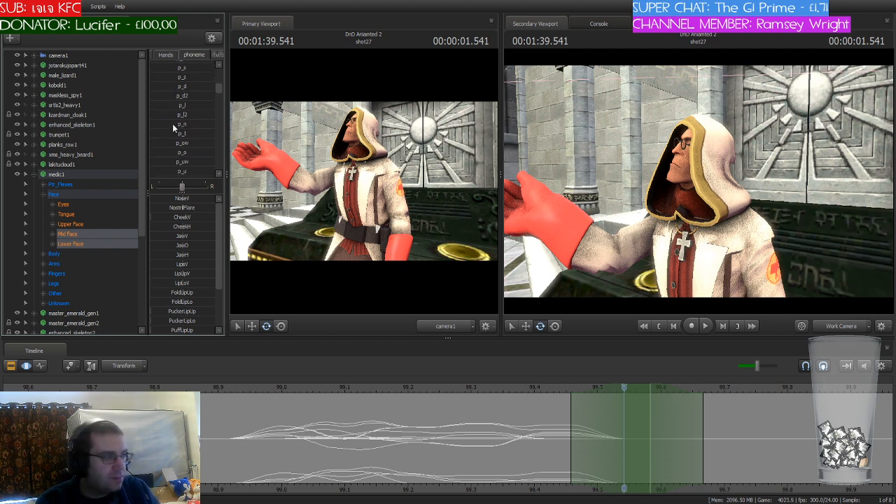
pyautogui.click(172, 124)
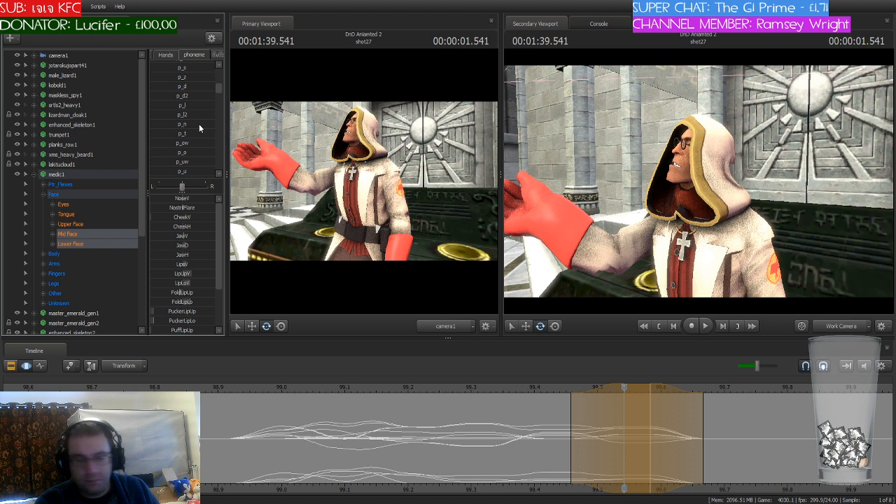
# Step: Shift the playhead and time selection to 99.625 seconds and blend the medic's mouth into the p_sh phoneme there
pyautogui.press('Return')
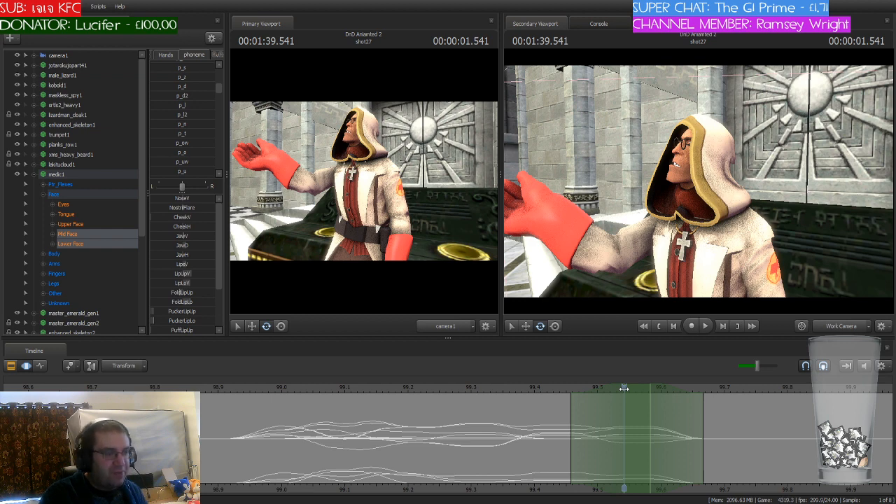
pyautogui.moveTo(624, 388); pyautogui.dragTo(677, 398)
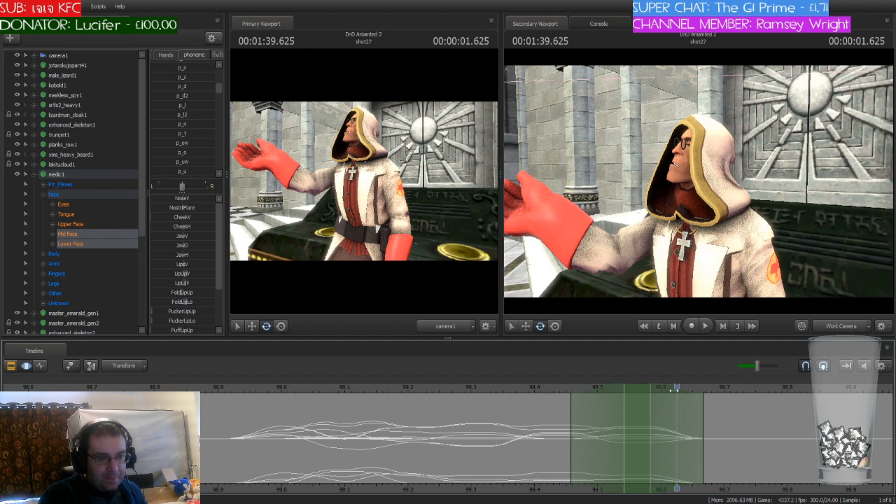
pyautogui.moveTo(678, 387); pyautogui.dragTo(680, 420)
pyautogui.moveTo(640, 386); pyautogui.dragTo(688, 390)
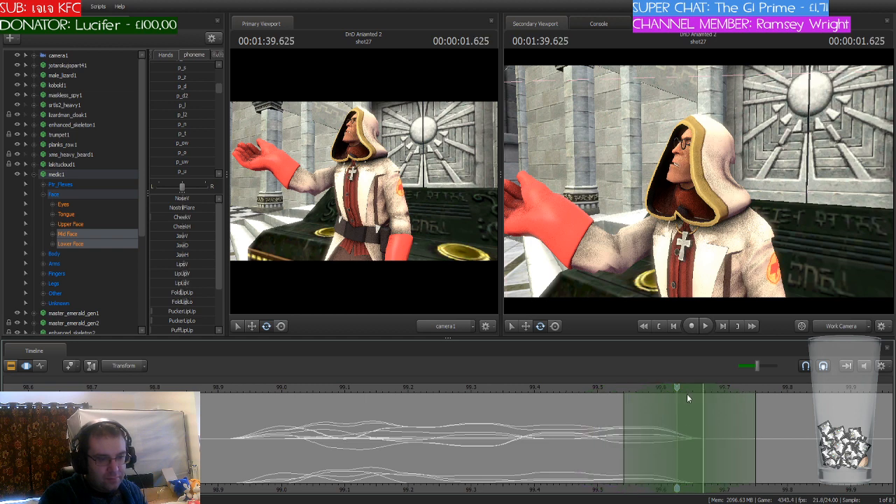
pyautogui.scroll(-3, 198, 140)
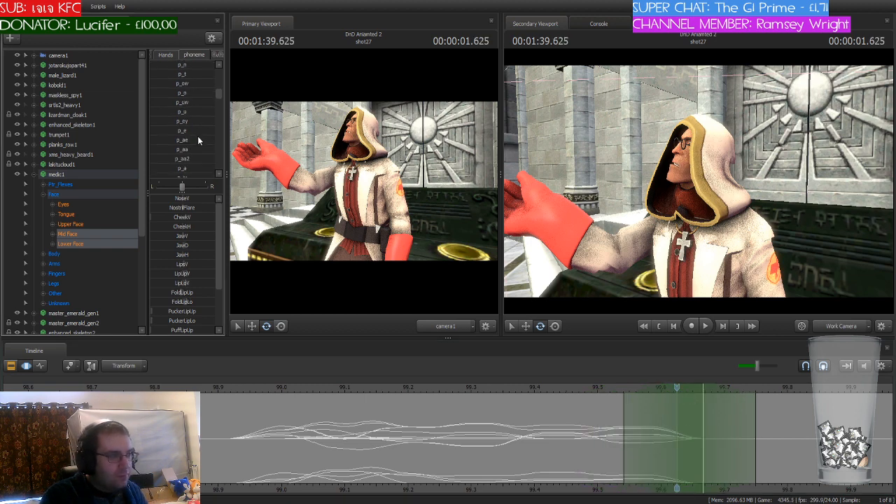
pyautogui.scroll(-2, 198, 140)
pyautogui.scroll(-2, 198, 140)
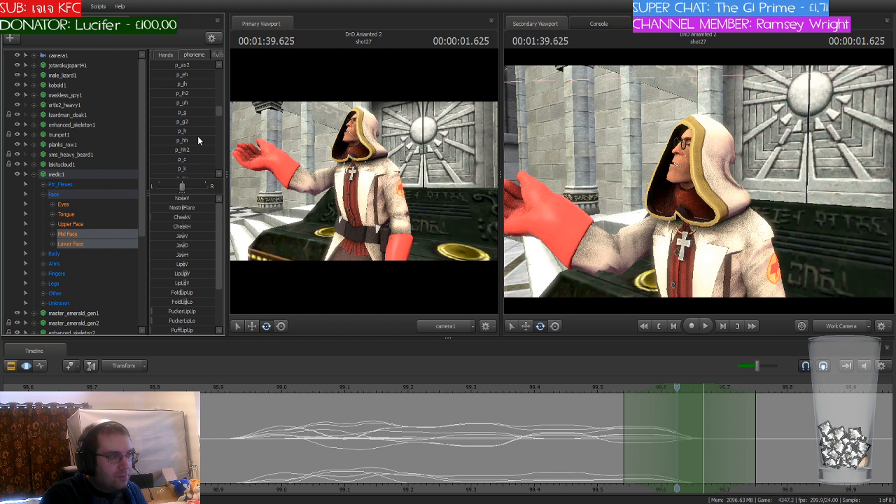
pyautogui.scroll(-1, 198, 141)
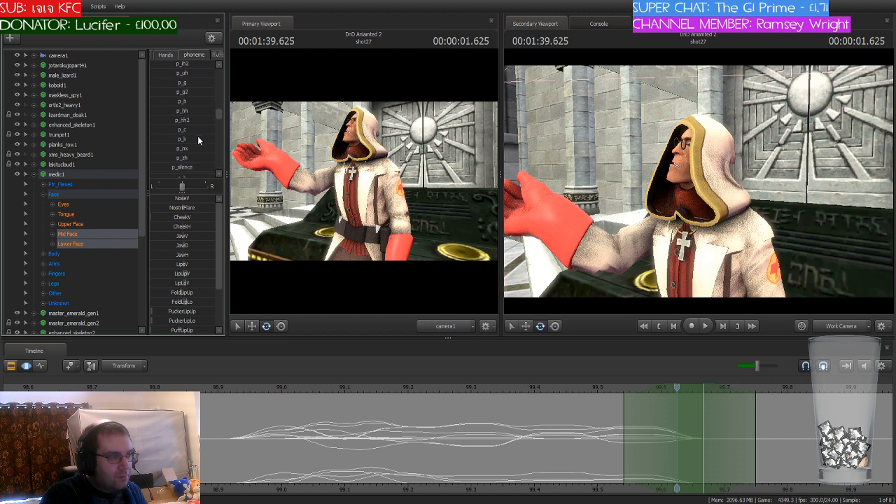
pyautogui.moveTo(174, 158)
pyautogui.mouseDown()
pyautogui.moveTo(186, 158)
pyautogui.moveTo(173, 157)
pyautogui.mouseUp()
pyautogui.scroll(3, 201, 133)
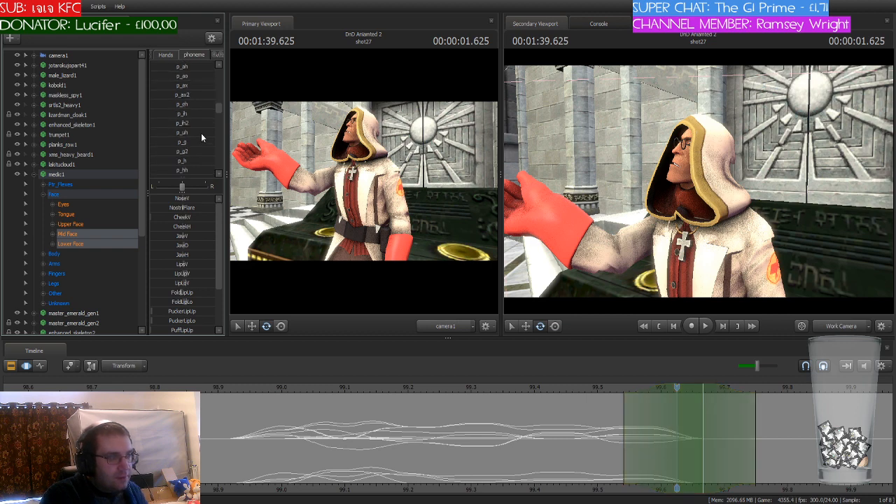
pyautogui.scroll(4, 201, 138)
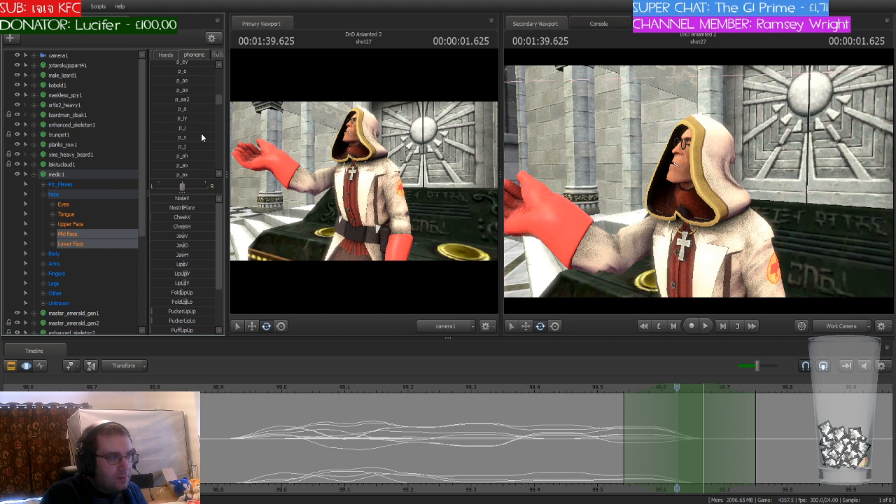
pyautogui.scroll(5, 201, 138)
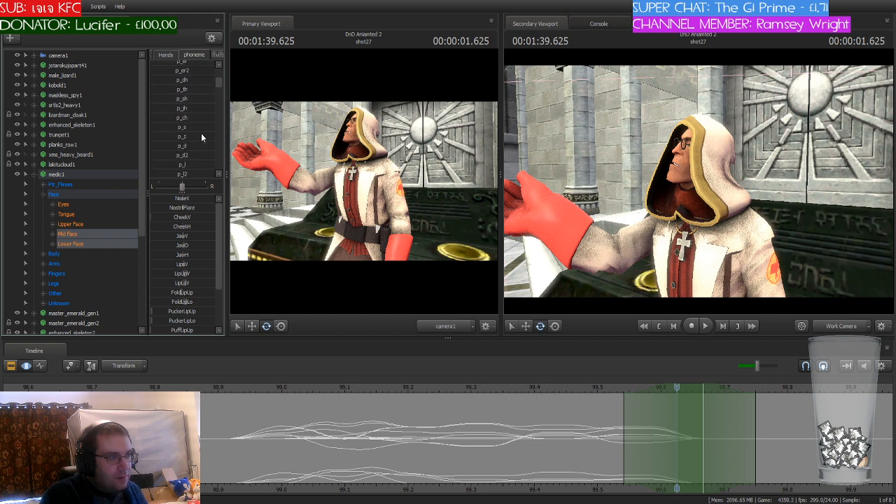
pyautogui.moveTo(179, 99); pyautogui.dragTo(207, 99)
pyautogui.click(650, 451)
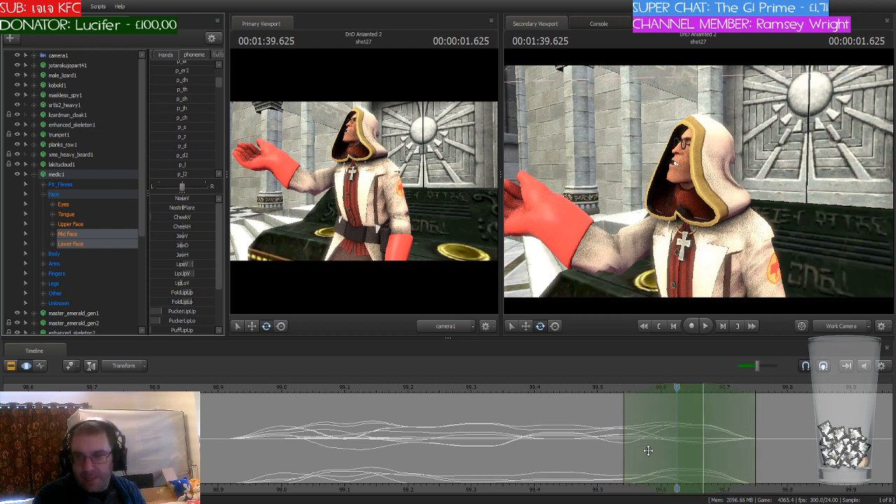
# Step: Shift the playhead and time selection to 99.750 seconds, blend the medic's mouth into an r phoneme there, and save the session
pyautogui.moveTo(676, 389); pyautogui.dragTo(746, 446)
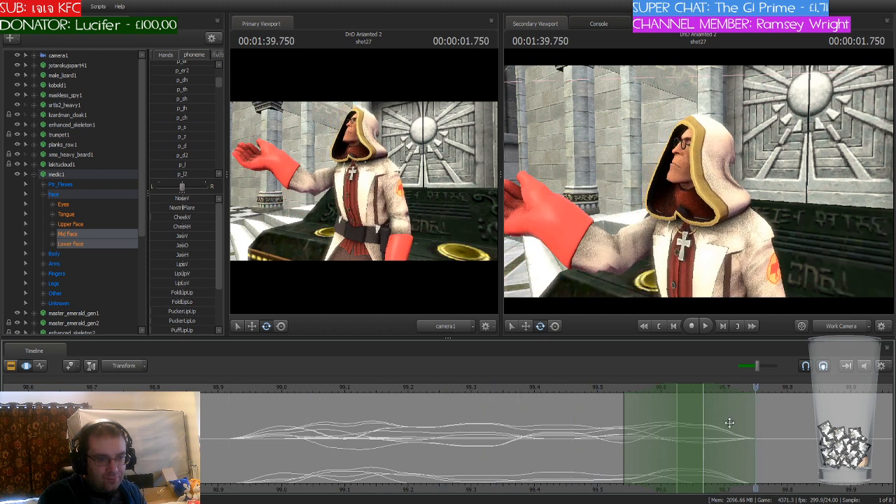
pyautogui.moveTo(692, 387); pyautogui.dragTo(760, 394)
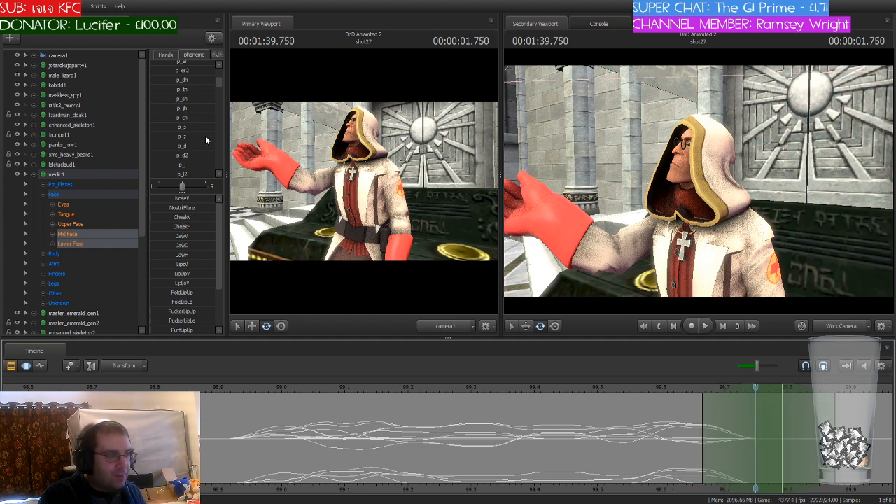
pyautogui.scroll(4, 197, 139)
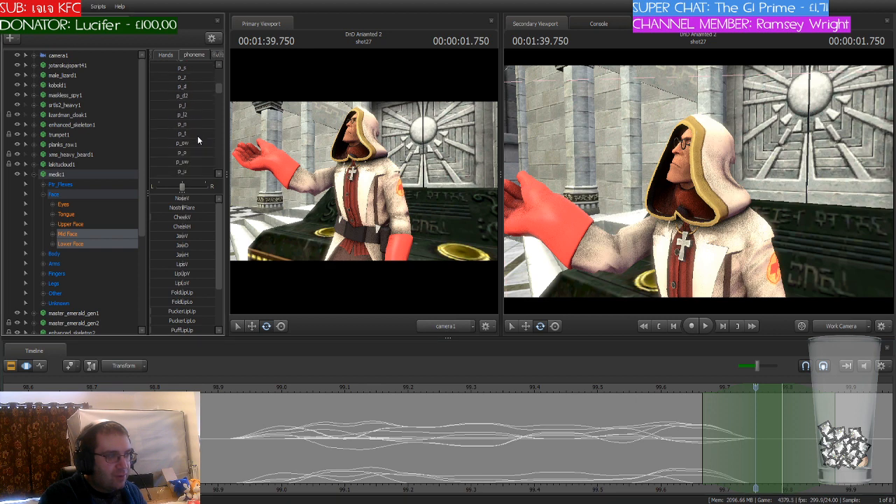
pyautogui.moveTo(182, 93); pyautogui.dragTo(208, 93)
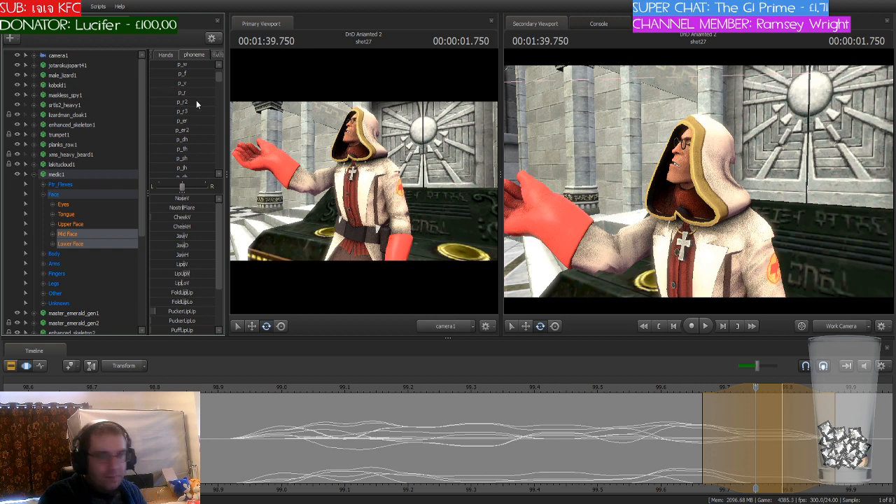
pyautogui.hotkey('ctrl', 's')
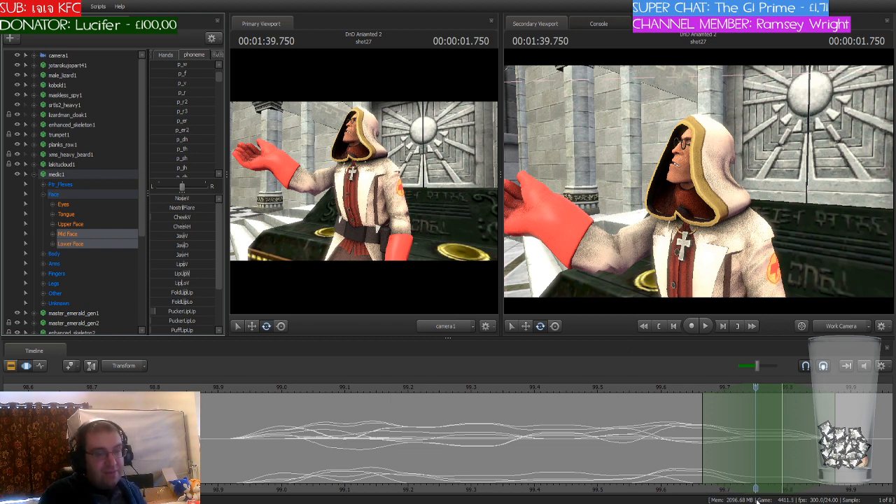
# Step: Shift the playhead and time selection to 99.791 seconds and blend the medic's mouth into the p_y phoneme there
pyautogui.moveTo(746, 485); pyautogui.dragTo(414, 395, button='middle')
pyautogui.scroll(-2, 414, 396)
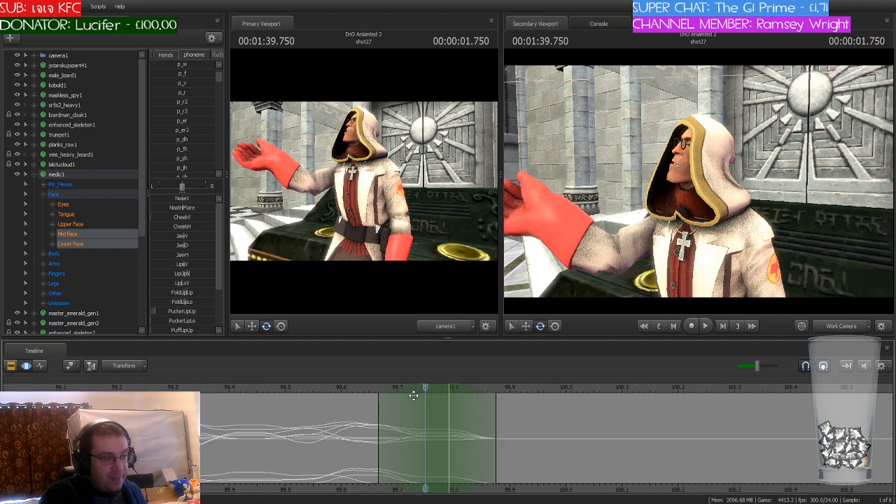
pyautogui.scroll(-2, 414, 396)
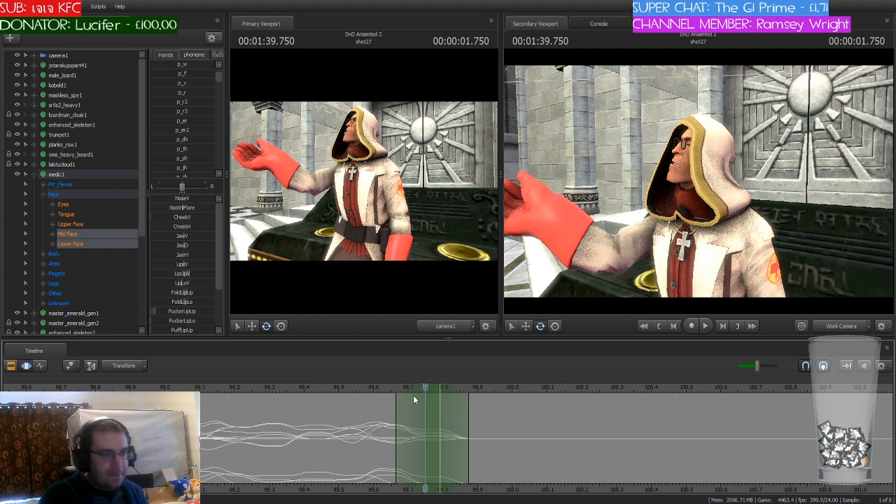
pyautogui.moveTo(424, 388); pyautogui.dragTo(445, 392)
pyautogui.scroll(1, 441, 408)
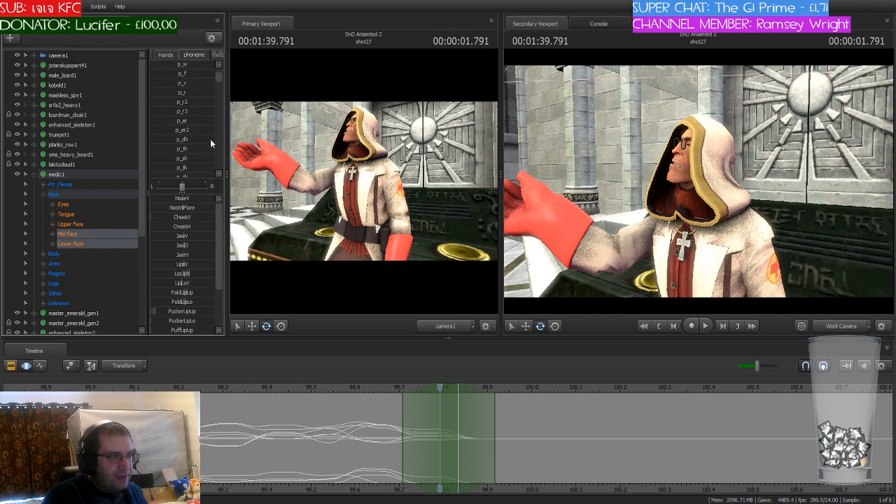
pyautogui.scroll(-2, 210, 140)
pyautogui.scroll(-3, 211, 141)
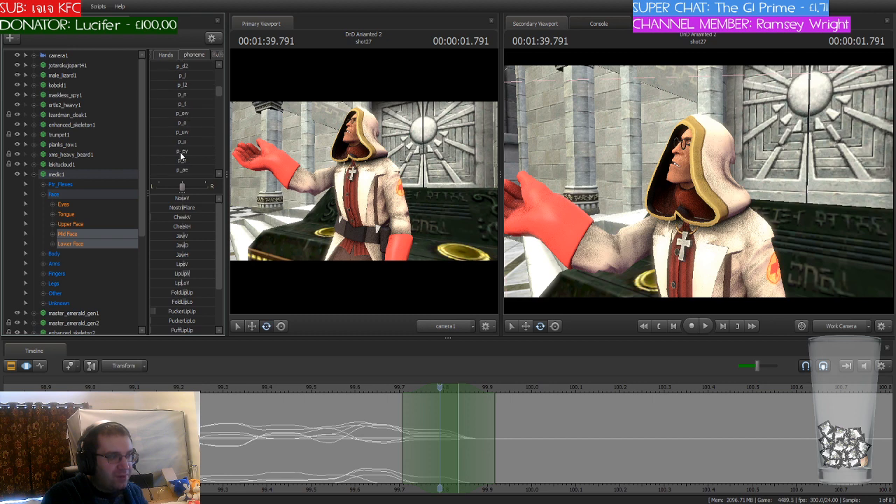
pyautogui.moveTo(160, 162)
pyautogui.mouseDown()
pyautogui.moveTo(171, 161)
pyautogui.moveTo(160, 163)
pyautogui.mouseUp()
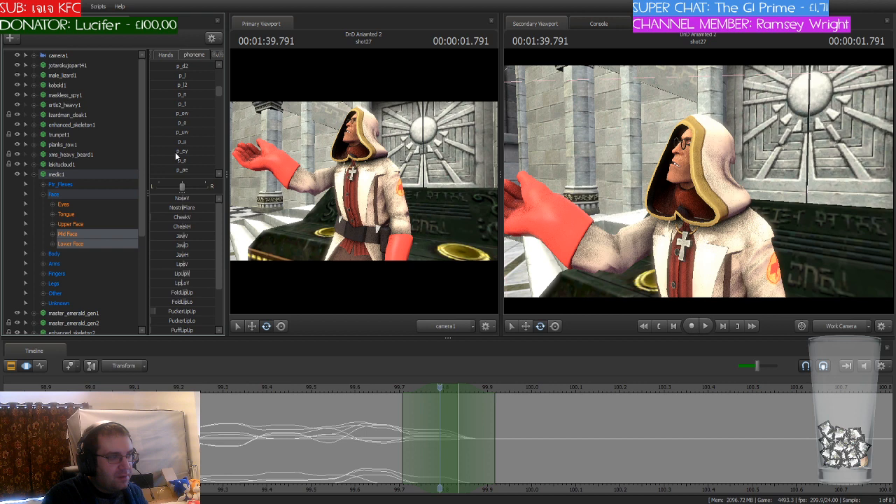
pyautogui.scroll(-2, 175, 152)
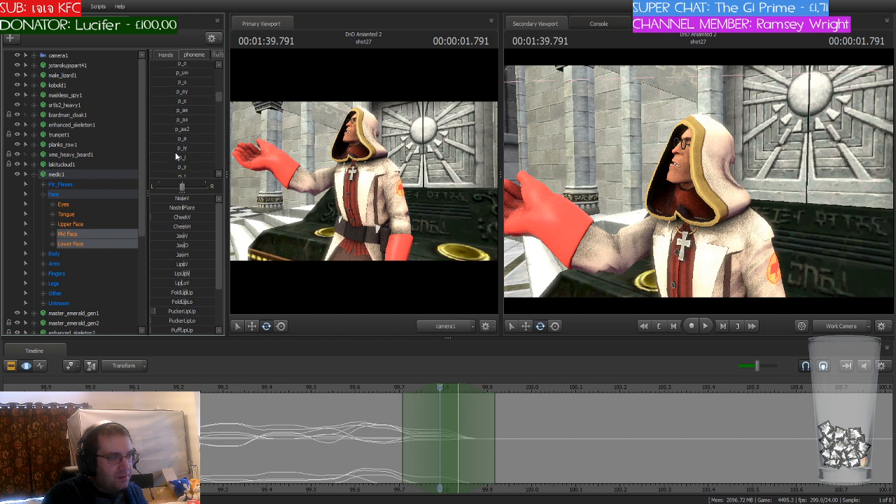
pyautogui.scroll(-1, 175, 152)
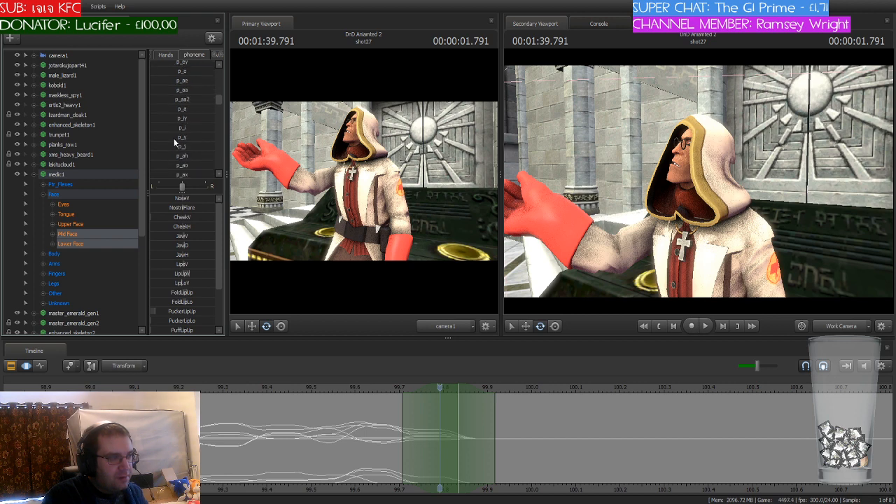
pyautogui.click(175, 139)
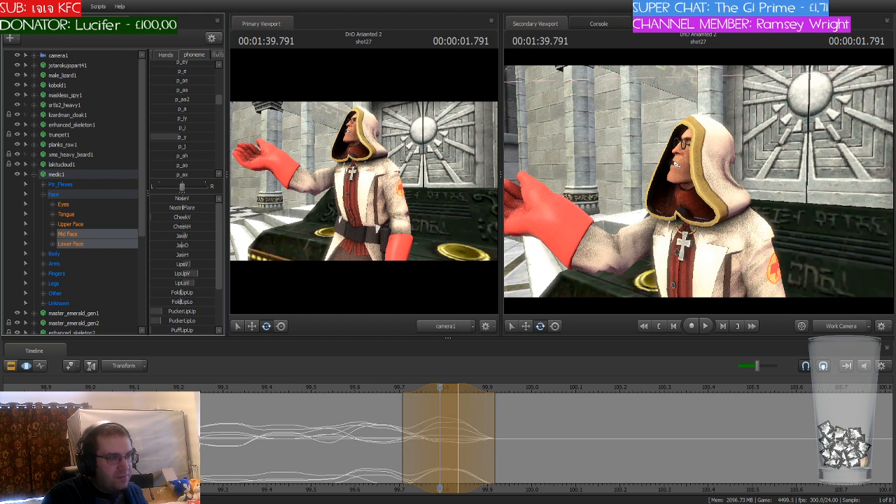
pyautogui.press('Return')
# Step: Shift the playhead and time selection to 99.916 seconds and blend the medic's mouth into the p_uw phoneme there
pyautogui.moveTo(439, 387); pyautogui.dragTo(499, 393)
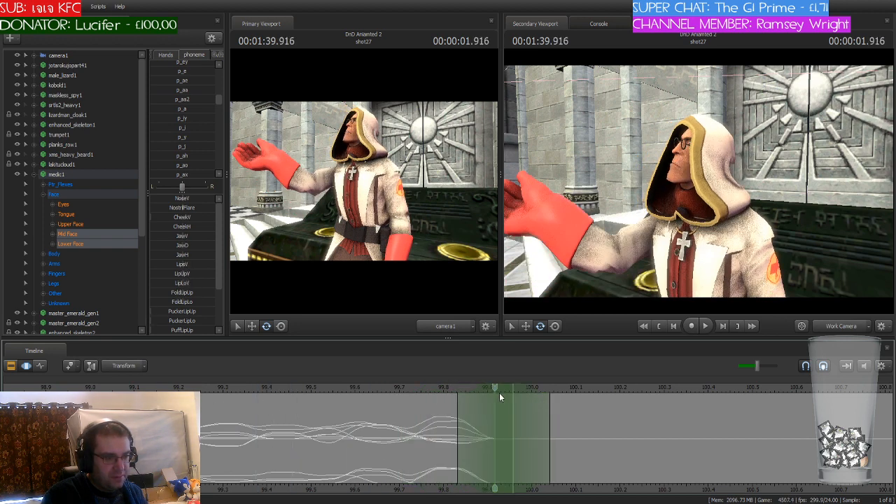
pyautogui.scroll(2, 197, 107)
pyautogui.moveTo(190, 104); pyautogui.dragTo(254, 104)
pyautogui.press('Escape')
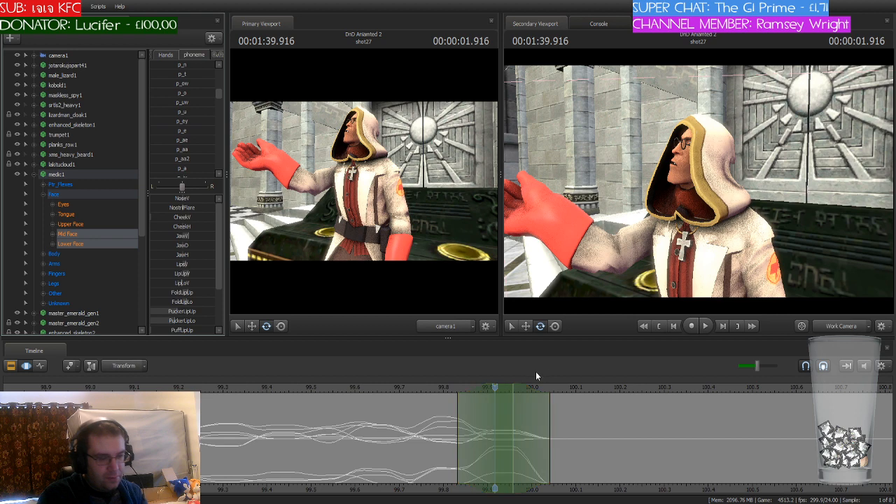
# Step: Shift the playhead and time selection to 100.000 seconds and blend the medic's mouth into the p_m phoneme there
pyautogui.click(499, 390)
pyautogui.moveTo(499, 390); pyautogui.dragTo(533, 408)
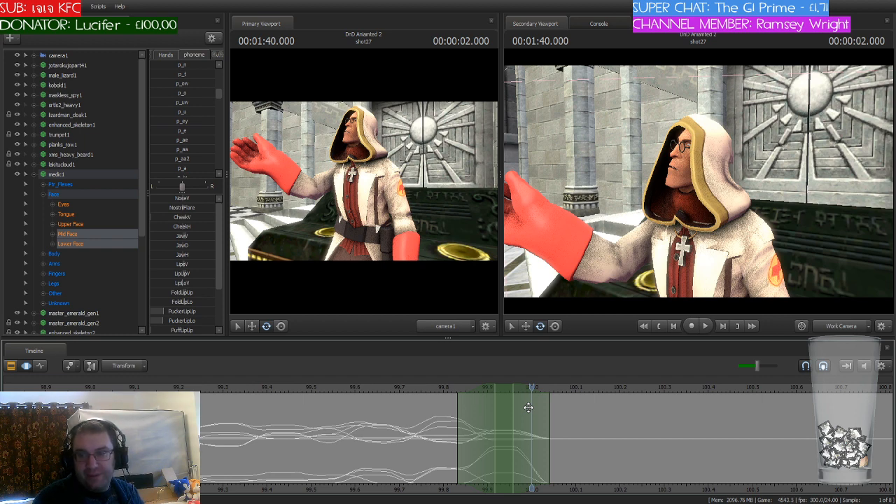
pyautogui.moveTo(531, 387); pyautogui.dragTo(181, 387)
pyautogui.moveTo(183, 436); pyautogui.dragTo(532, 435)
pyautogui.moveTo(501, 387); pyautogui.dragTo(539, 387)
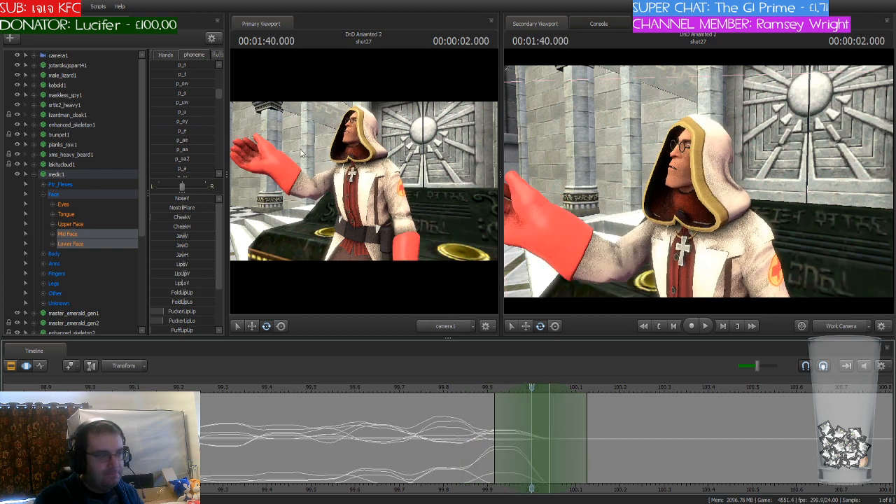
pyautogui.scroll(-3, 189, 124)
pyautogui.scroll(2, 189, 129)
pyautogui.moveTo(176, 75); pyautogui.dragTo(202, 76)
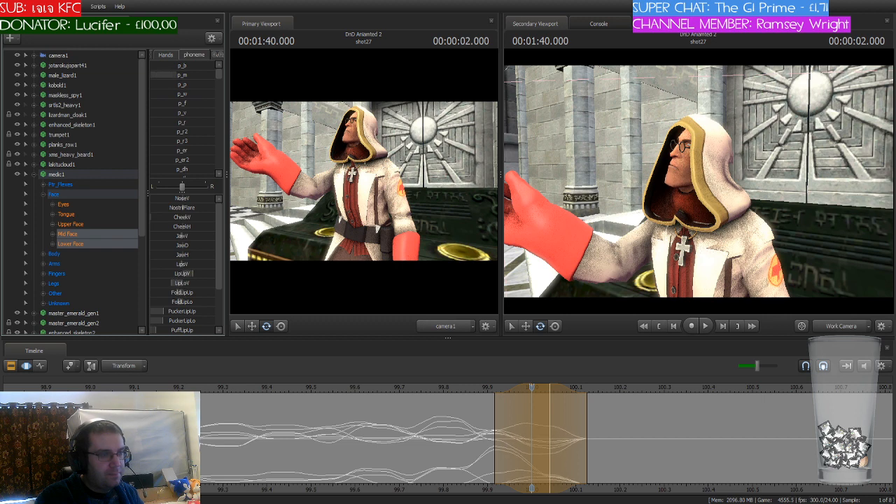
pyautogui.click(530, 388)
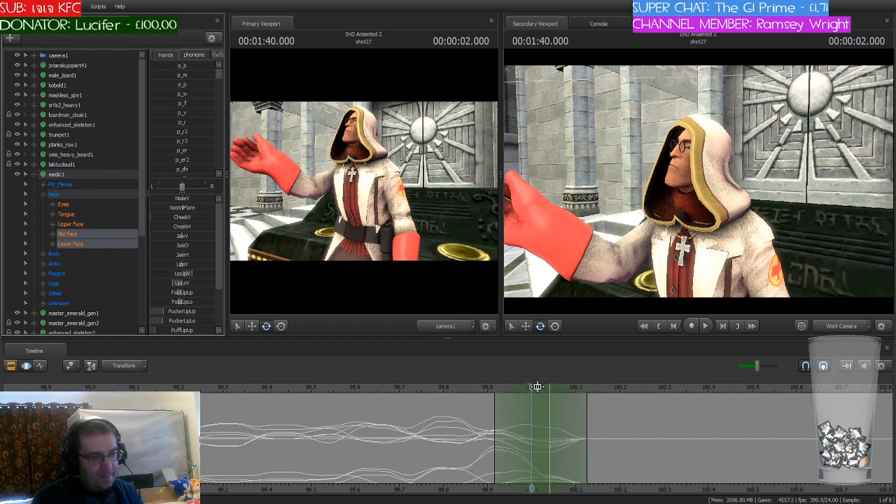
# Step: Shift the playhead and time selection to 100.083 seconds and blend the medic's mouth into the p_uh phoneme there
pyautogui.moveTo(524, 388); pyautogui.dragTo(575, 391)
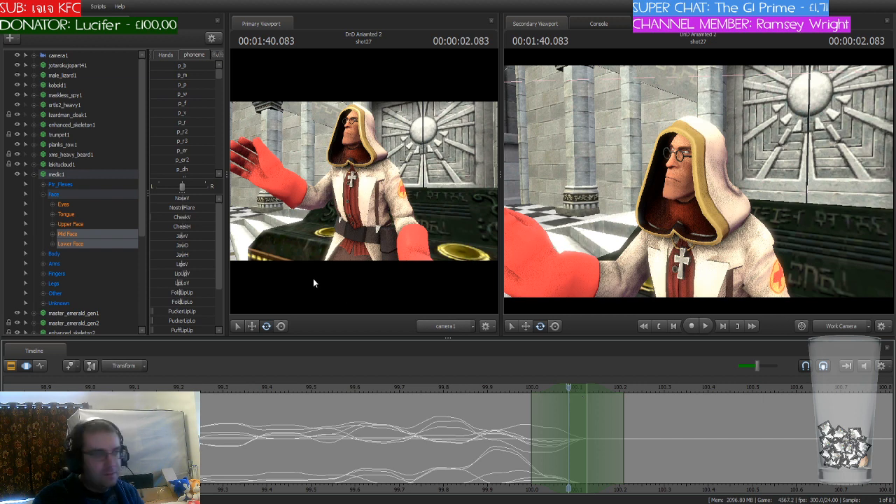
pyautogui.scroll(-8, 190, 112)
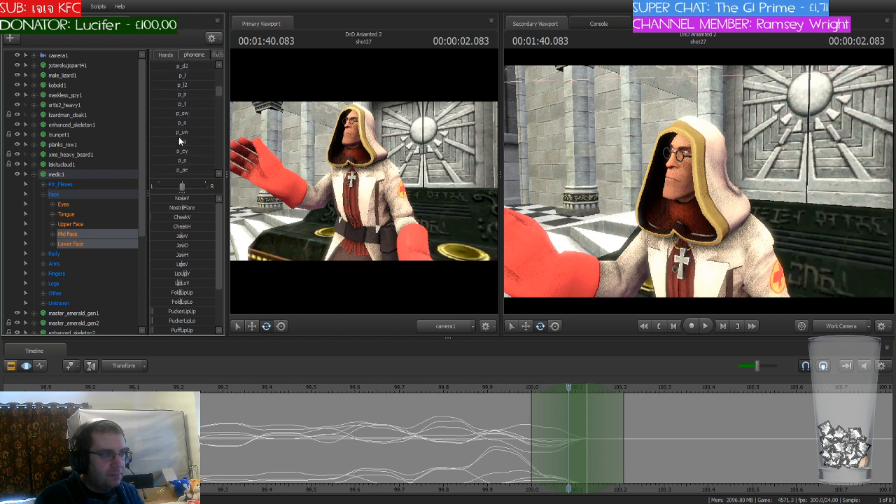
pyautogui.moveTo(174, 143); pyautogui.dragTo(204, 141)
pyautogui.scroll(-3, 203, 140)
pyautogui.scroll(-3, 203, 140)
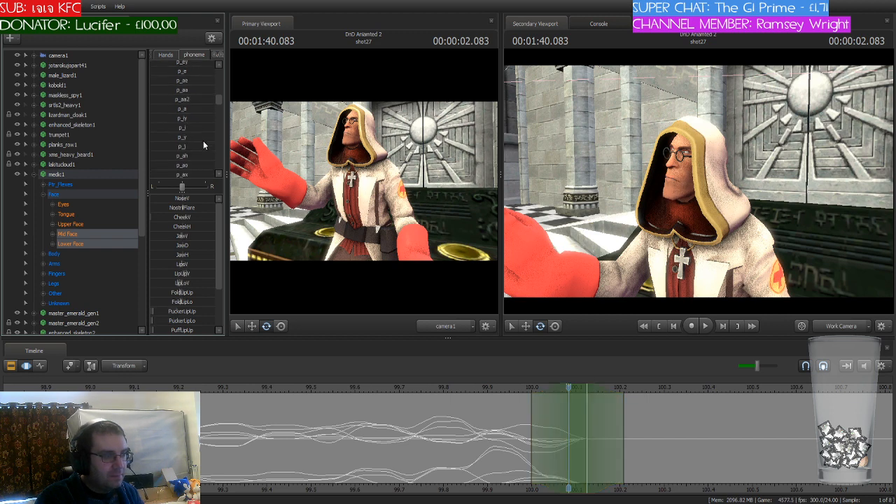
pyautogui.moveTo(170, 161); pyautogui.dragTo(173, 162)
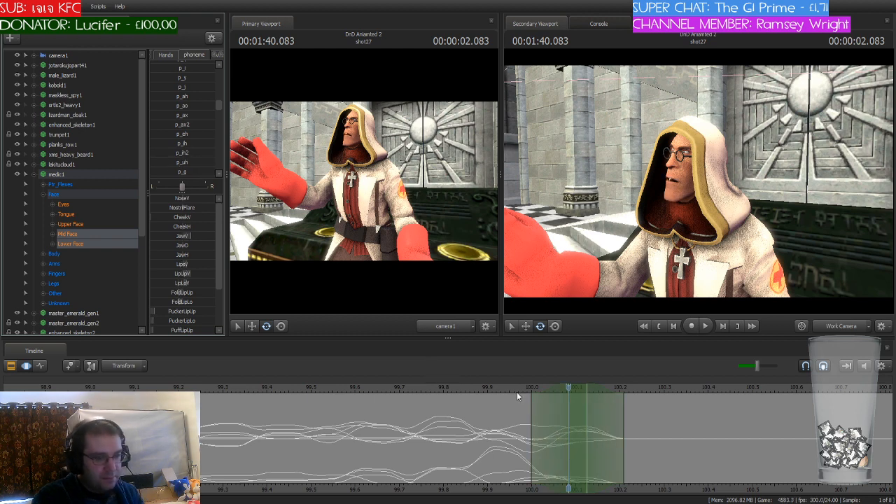
# Step: Shift the playhead and time selection to 100.166 seconds and blend the medic's mouth into the p_s phoneme there
pyautogui.moveTo(569, 389); pyautogui.dragTo(608, 392)
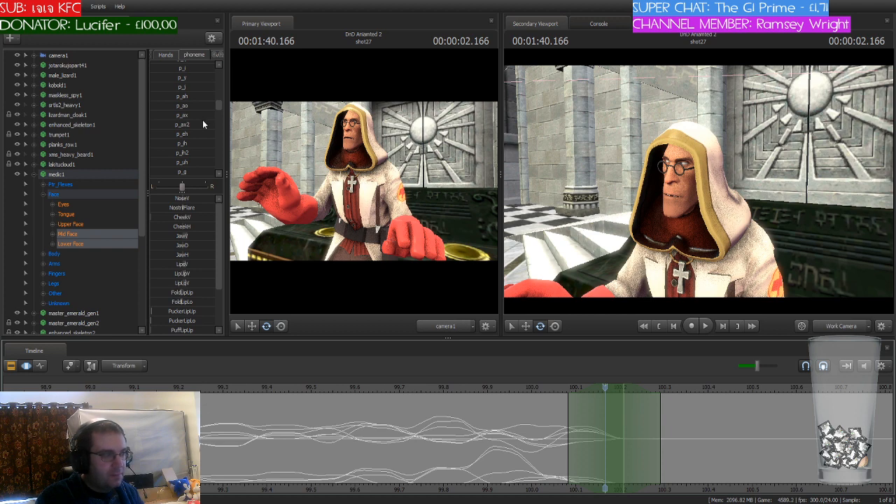
pyautogui.scroll(-2, 202, 120)
pyautogui.scroll(4, 203, 124)
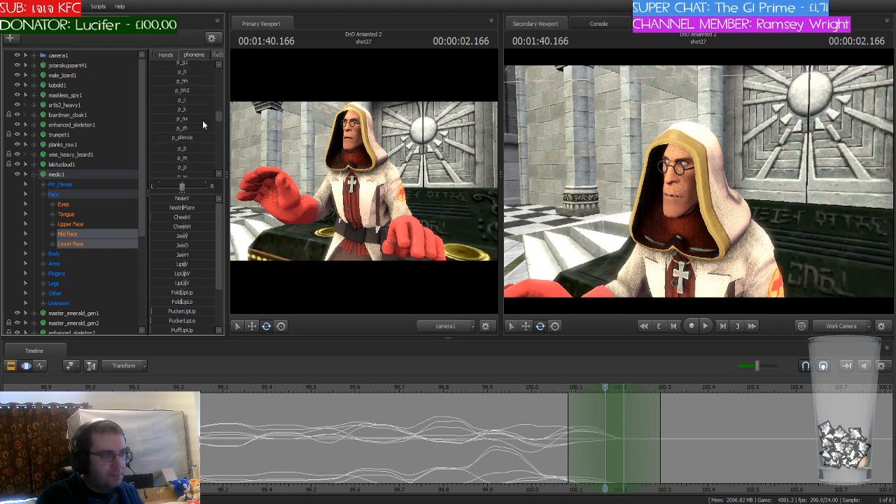
pyautogui.scroll(4, 202, 124)
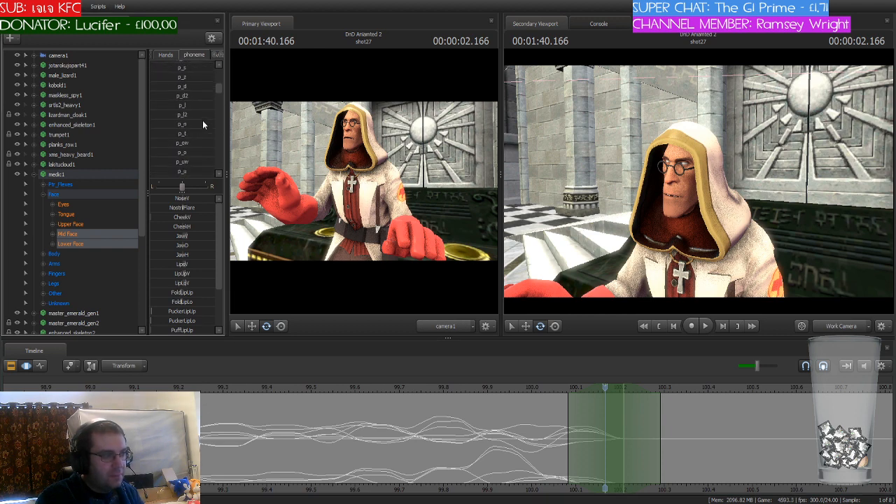
pyautogui.scroll(1, 203, 124)
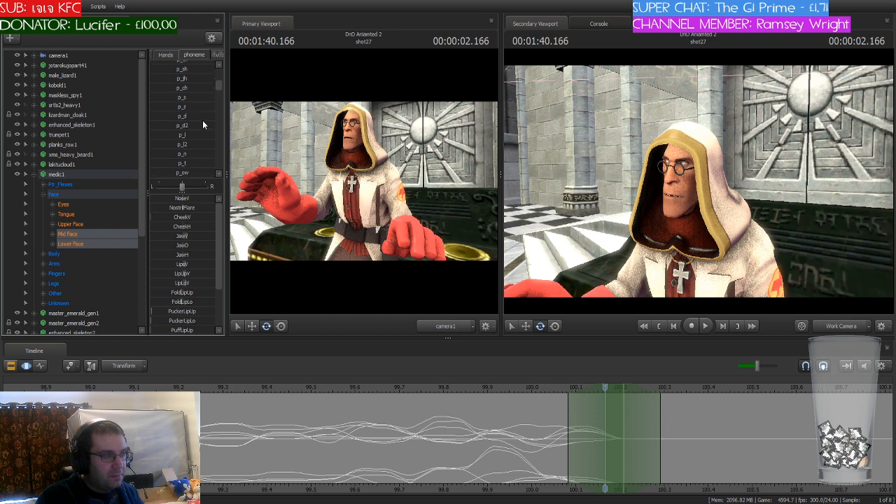
pyautogui.click(172, 97)
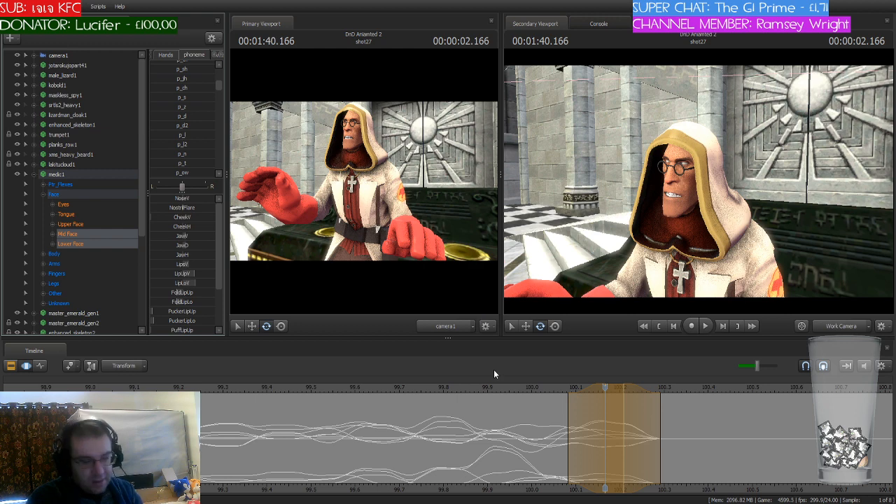
# Step: Shift the playhead and time selection to 100.250 seconds, blend the medic's mouth into the p_a phoneme there, and save the session
pyautogui.moveTo(434, 388); pyautogui.dragTo(647, 414)
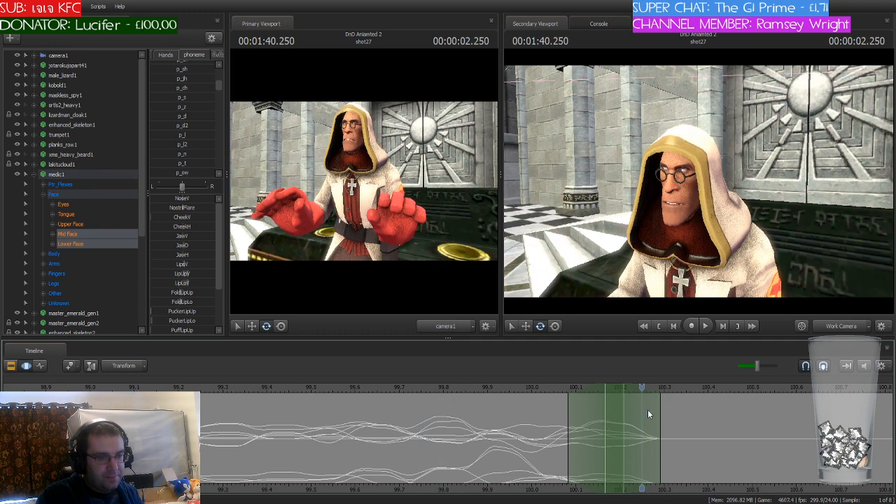
pyautogui.moveTo(617, 389); pyautogui.dragTo(643, 390)
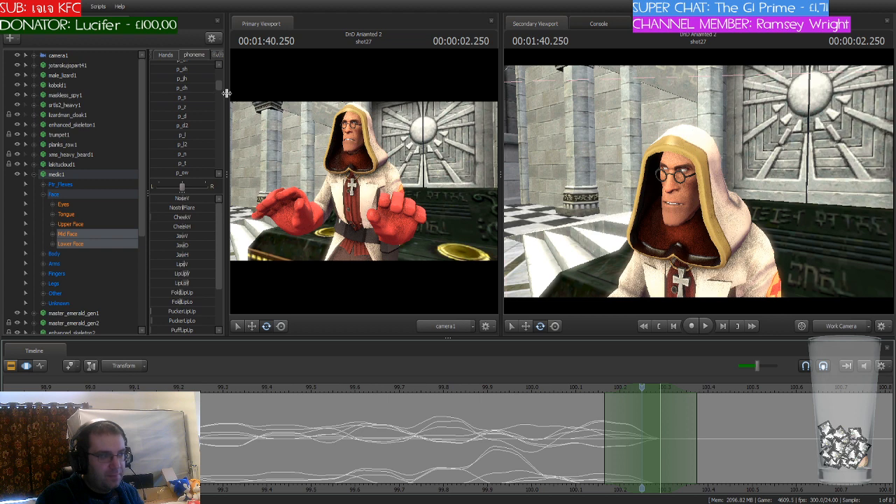
pyautogui.scroll(3, 203, 105)
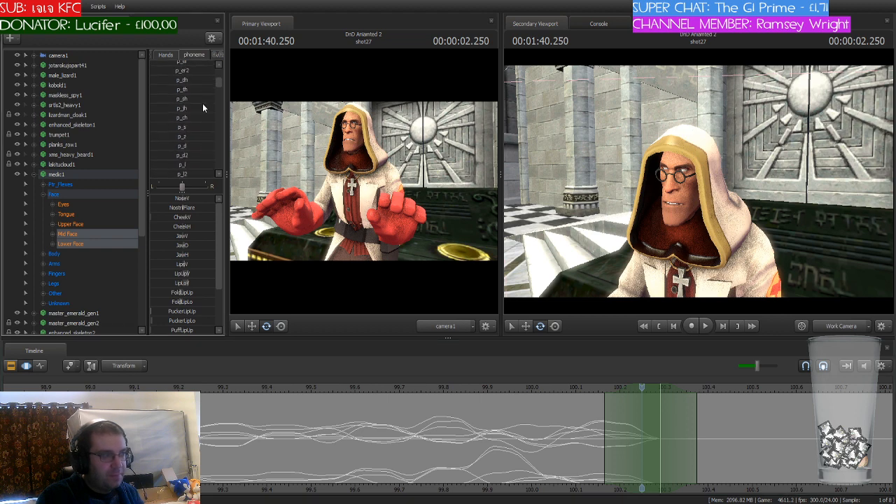
pyautogui.scroll(-9, 201, 106)
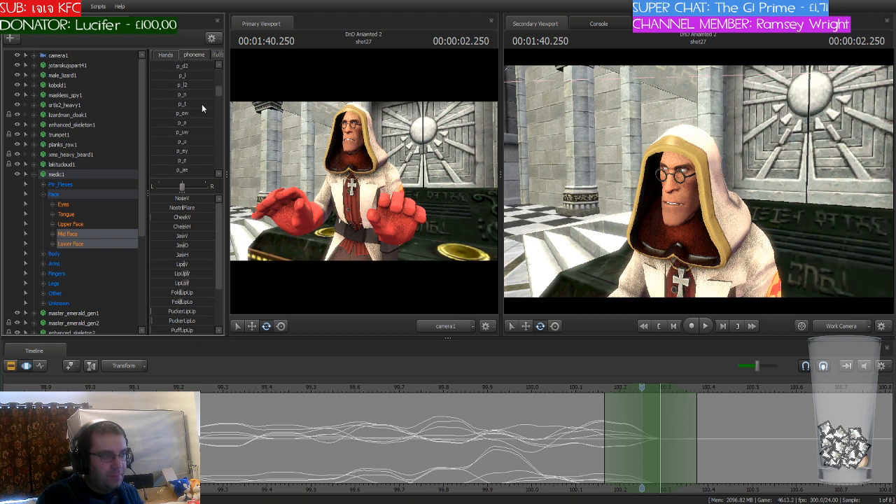
pyautogui.scroll(-2, 202, 105)
pyautogui.click(169, 139)
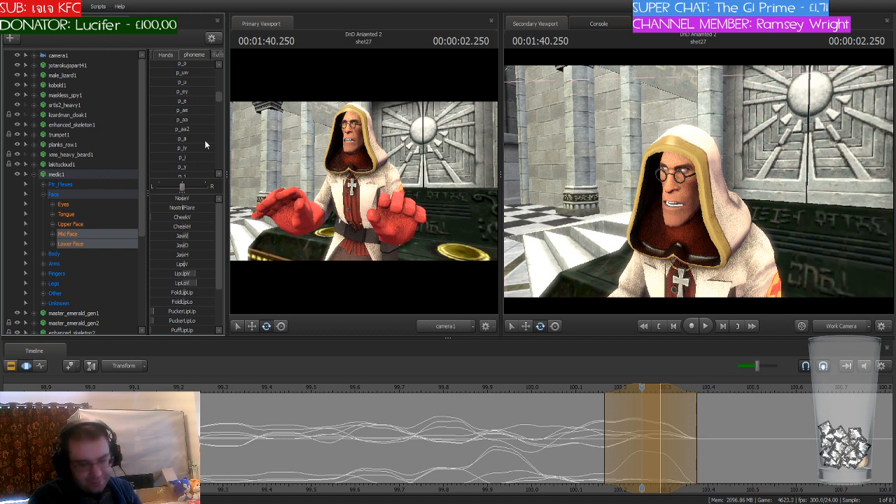
pyautogui.hotkey('ctrl', 's')
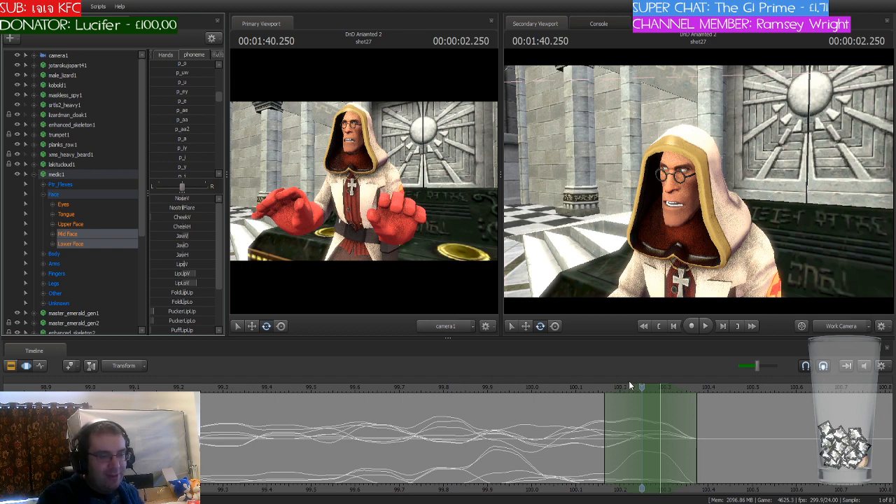
# Step: Shift the playhead and time selection to 100.375 seconds and blend the medic's mouth into the p_k phoneme there
pyautogui.moveTo(643, 386); pyautogui.dragTo(697, 395)
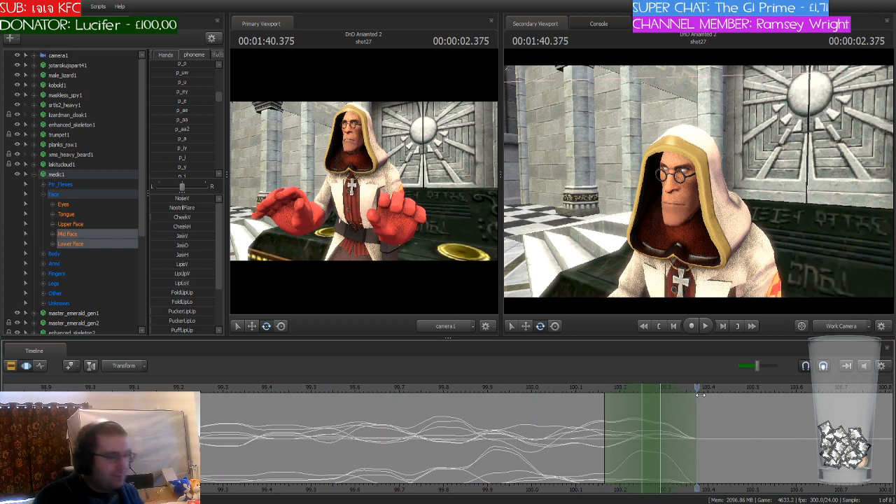
pyautogui.click(698, 396)
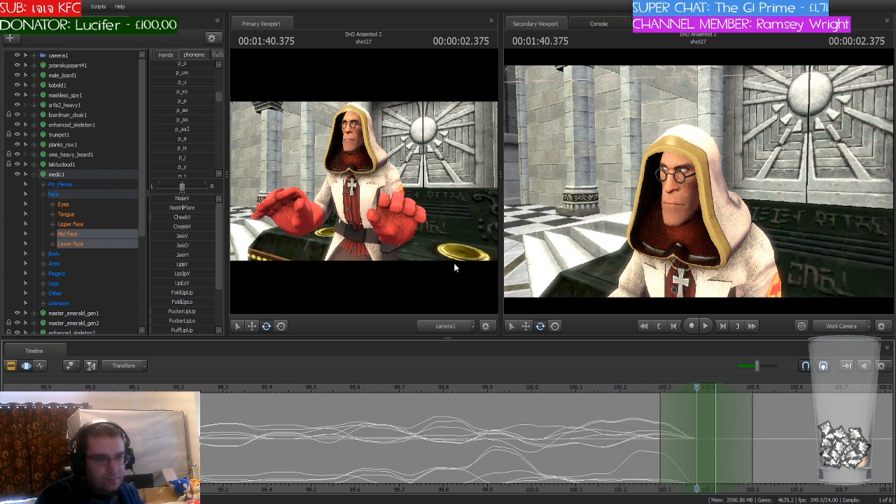
pyautogui.scroll(-3, 189, 134)
pyautogui.scroll(-3, 190, 135)
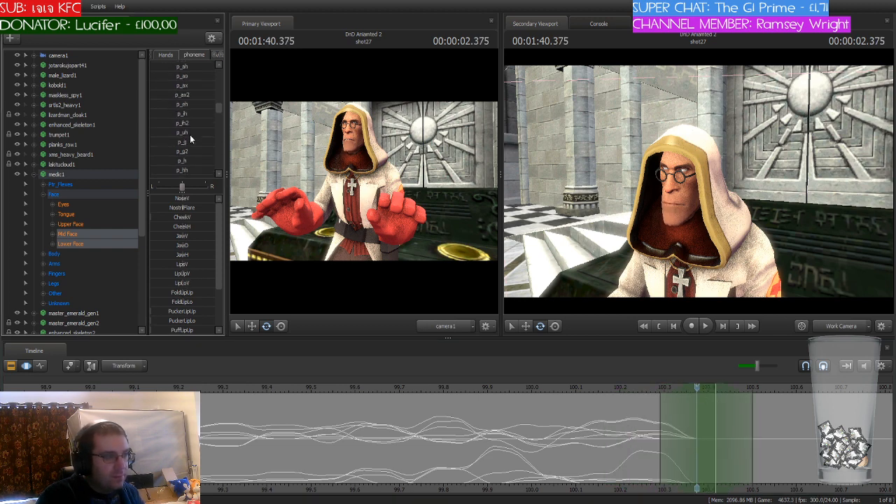
pyautogui.moveTo(178, 140); pyautogui.dragTo(200, 140)
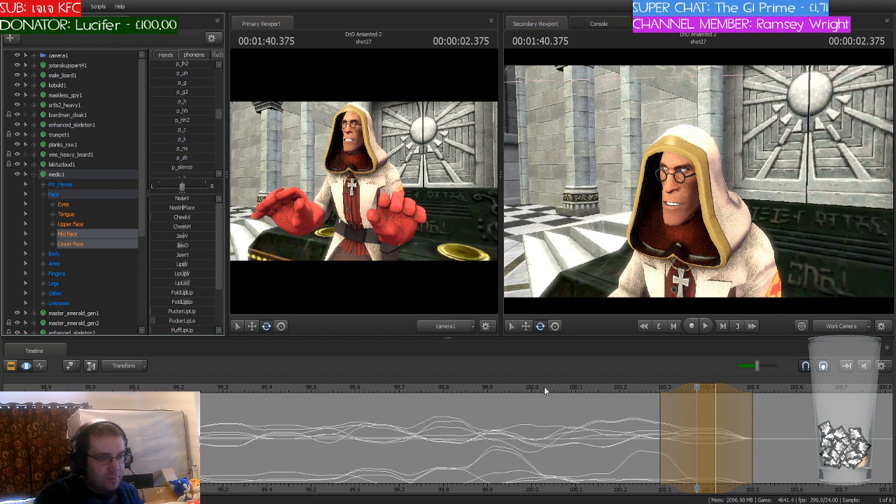
pyautogui.press('Return')
# Step: Play shot27 onward from the last keyed phoneme to about 115.666 seconds to check for the medic's remaining dialogue
pyautogui.moveTo(693, 386); pyautogui.dragTo(862, 424)
pyautogui.moveTo(862, 423); pyautogui.dragTo(409, 418, button='middle')
pyautogui.scroll(-10, 358, 404)
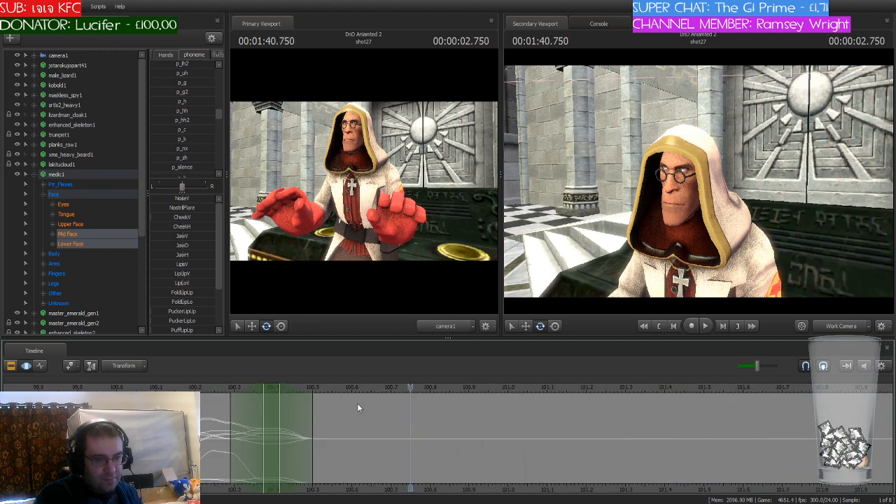
pyautogui.press('space')
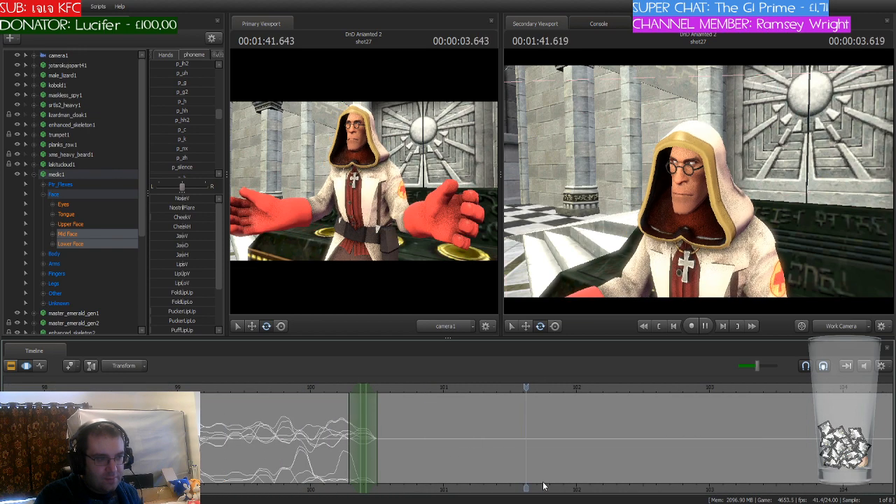
pyautogui.moveTo(620, 490); pyautogui.dragTo(519, 488, button='middle')
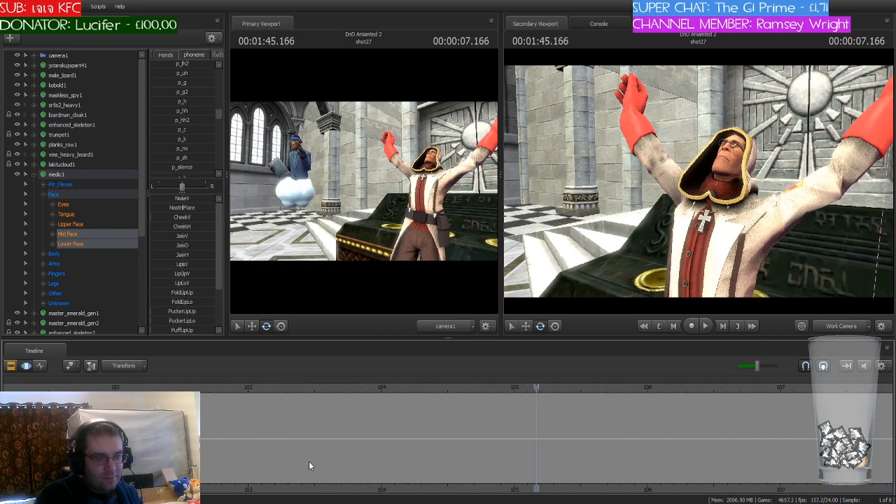
pyautogui.scroll(-5, 310, 465)
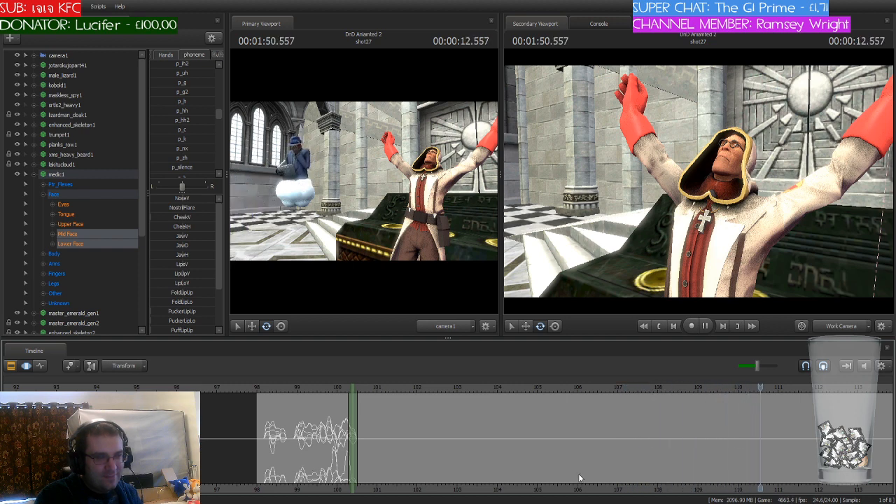
pyautogui.scroll(-1, 501, 472)
pyautogui.scroll(-3, 501, 471)
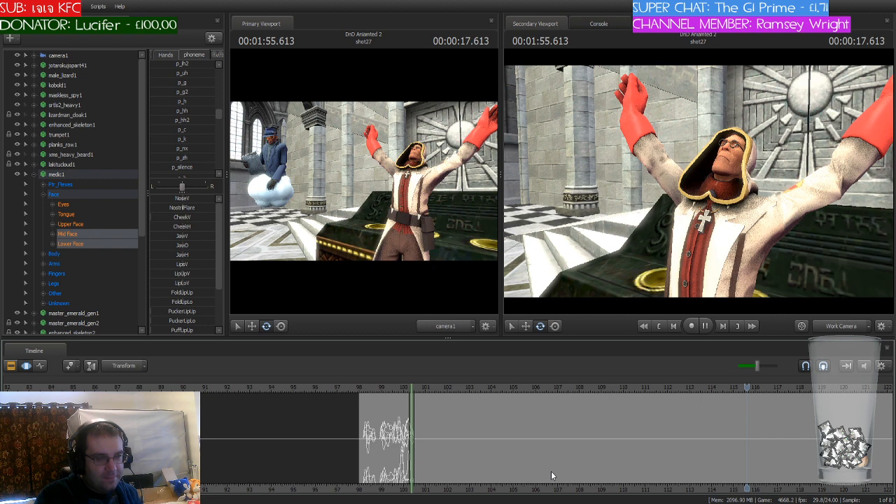
pyautogui.press('space')
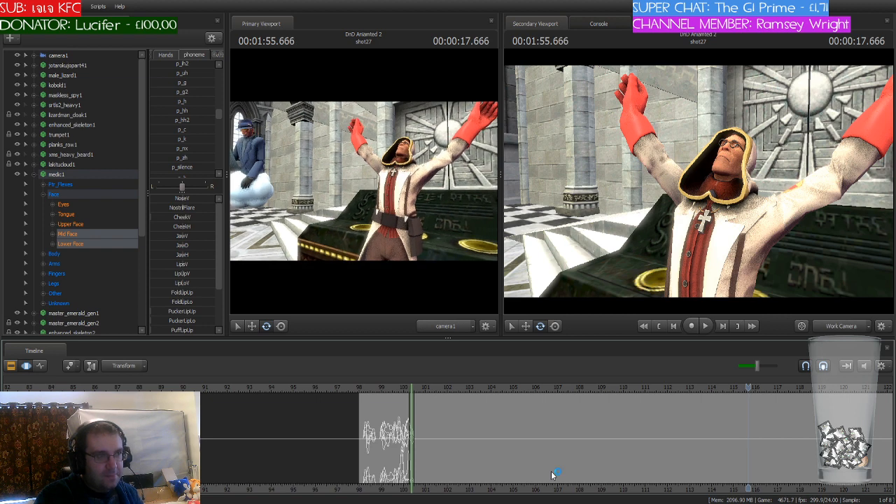
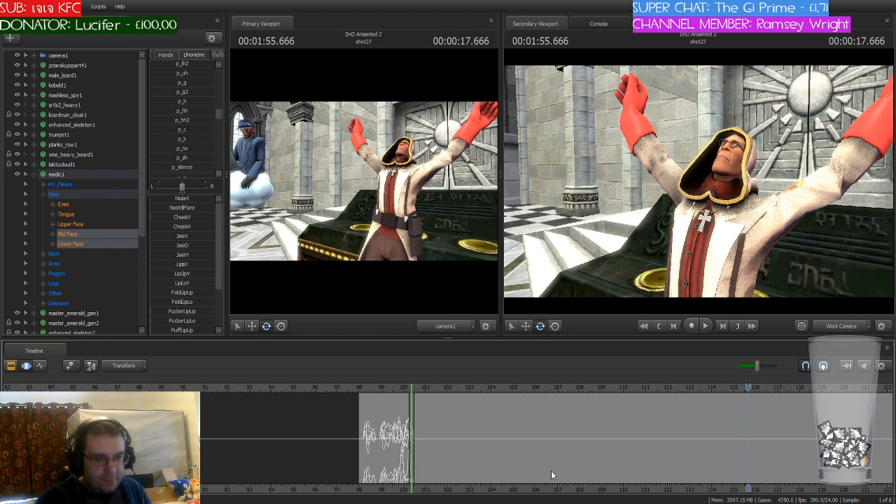
# Step: Return to the medic's first keyed phonemes in shot27 and replay the dialogue from 98.916 seconds
pyautogui.scroll(-2, 614, 467)
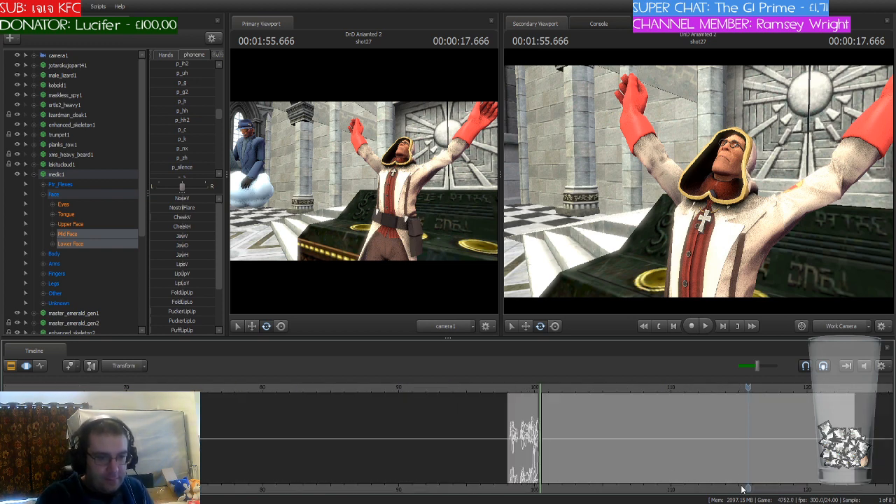
pyautogui.moveTo(746, 483); pyautogui.dragTo(612, 482, button='middle')
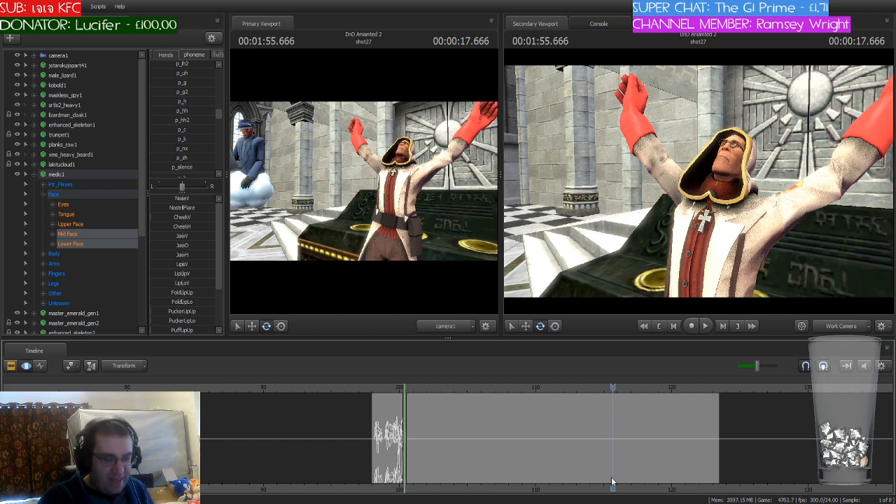
pyautogui.click(380, 390)
pyautogui.scroll(3, 380, 390)
pyautogui.scroll(3, 380, 390)
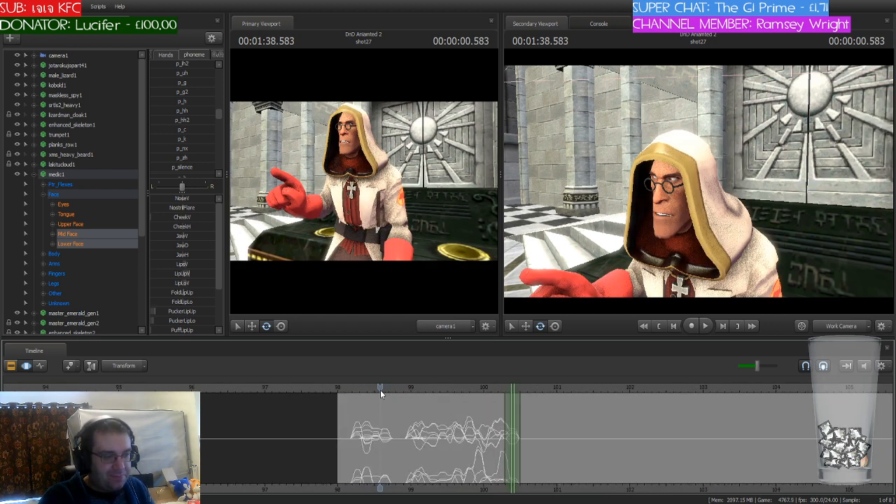
pyautogui.click(415, 387)
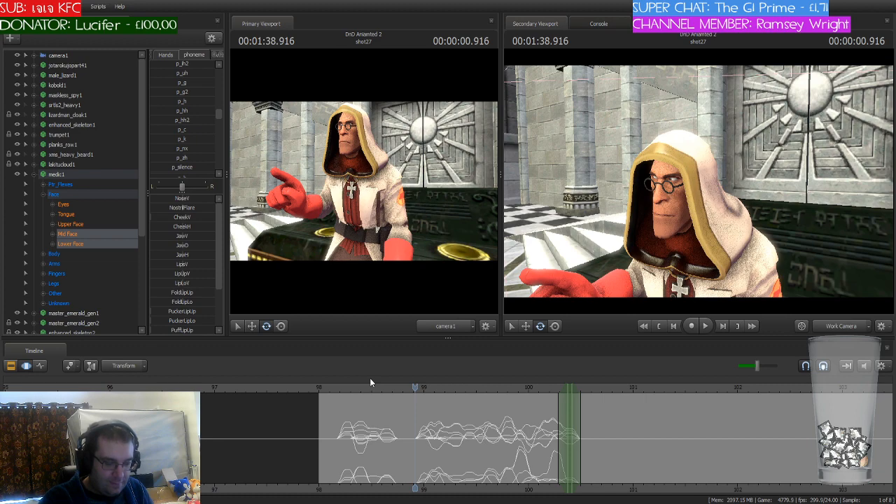
pyautogui.press('space')
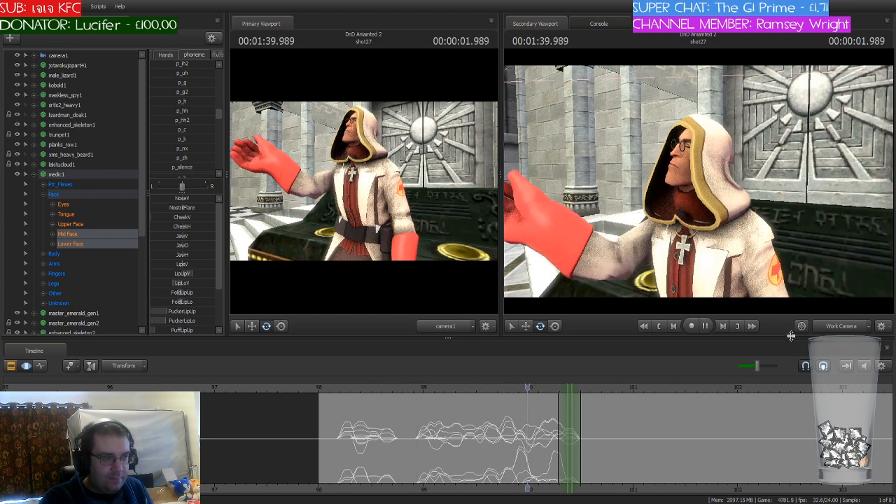
pyautogui.press('space')
# Step: Shift the playhead and time selection to 100.458 seconds and blend the medic's mouth into the p_r phoneme there
pyautogui.scroll(5, 668, 404)
pyautogui.moveTo(590, 388); pyautogui.dragTo(546, 390)
pyautogui.scroll(3, 212, 129)
pyautogui.scroll(5, 212, 128)
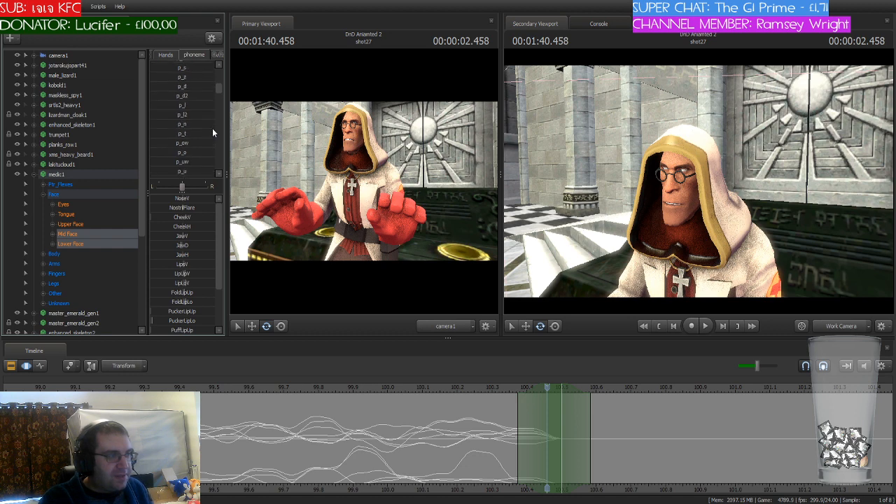
pyautogui.scroll(5, 212, 128)
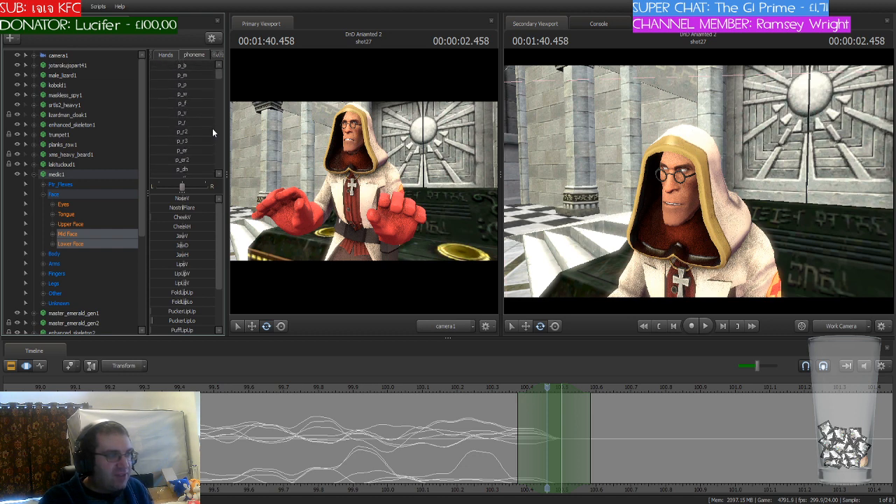
pyautogui.moveTo(168, 123); pyautogui.dragTo(195, 123)
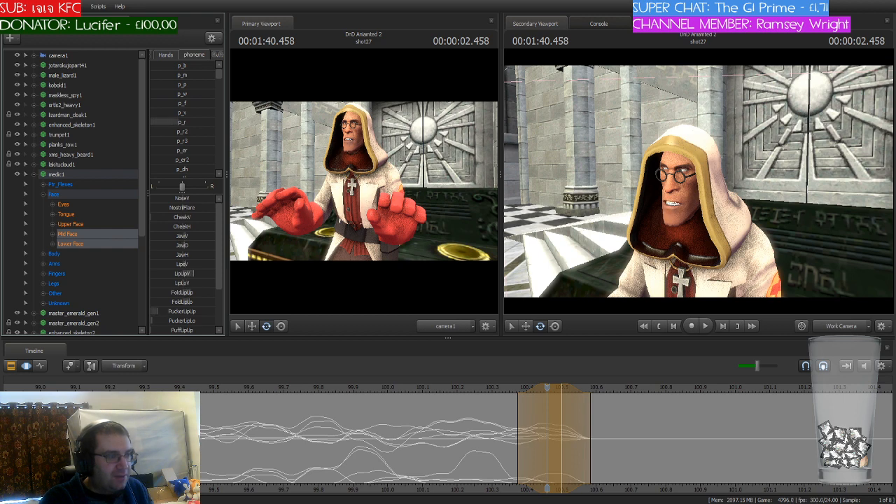
pyautogui.press('Escape')
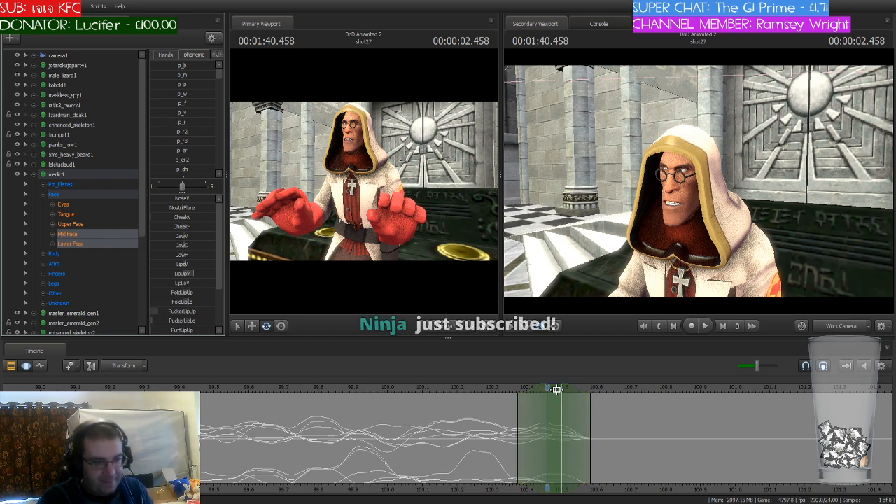
# Step: Shift the playhead and time selection to 100.541 seconds and blend the medic's mouth into the p_f phoneme there
pyautogui.click(544, 387)
pyautogui.moveTo(544, 388); pyautogui.dragTo(576, 387)
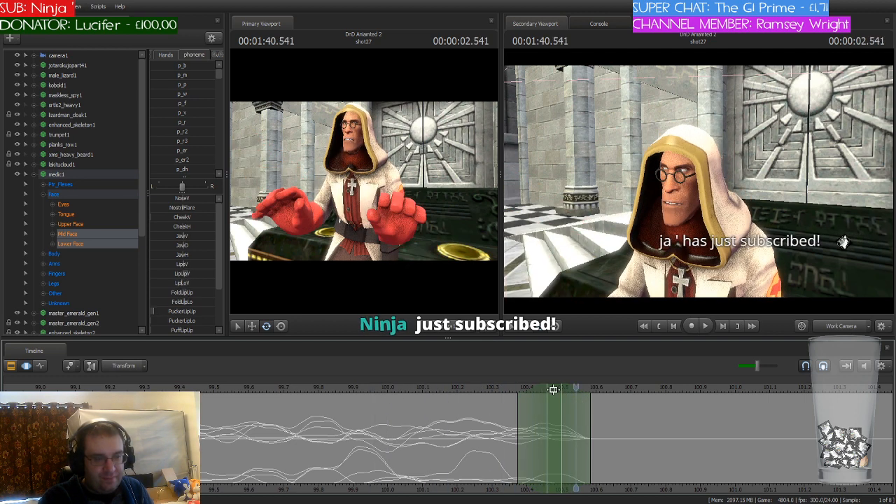
pyautogui.moveTo(554, 390); pyautogui.dragTo(582, 390)
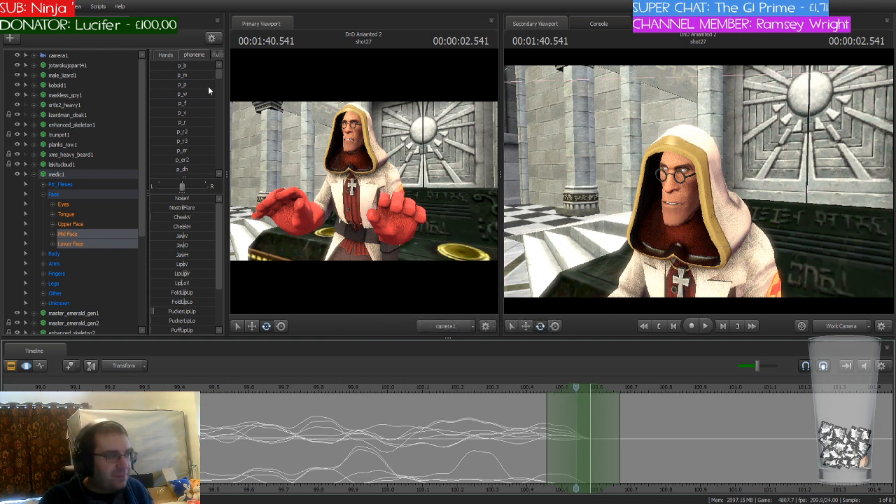
pyautogui.moveTo(180, 103); pyautogui.dragTo(201, 104)
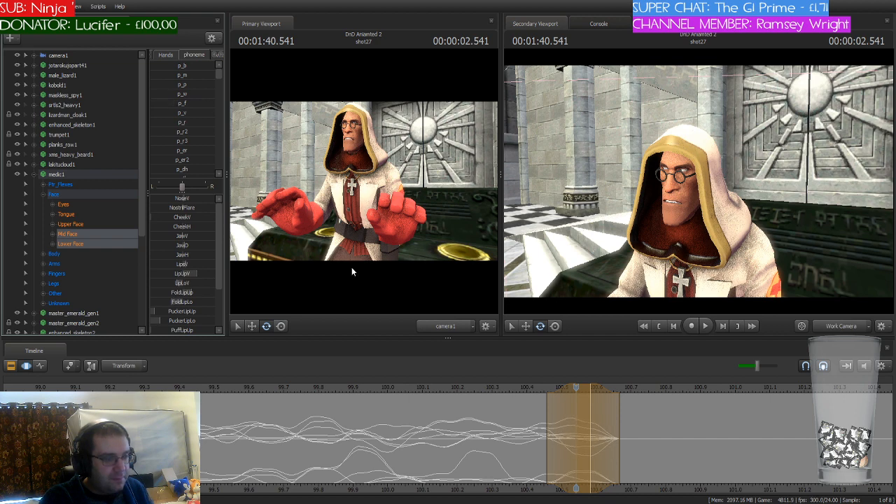
pyautogui.press('Return')
# Step: Shift the playhead and time selection to 100.625 seconds and blend the medic's mouth into the p_i phoneme there
pyautogui.moveTo(577, 387); pyautogui.dragTo(605, 389)
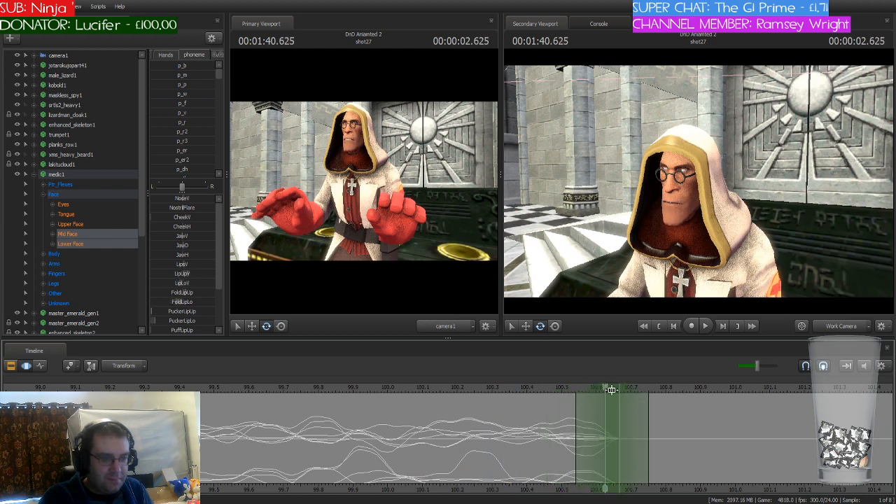
pyautogui.scroll(-5, 187, 126)
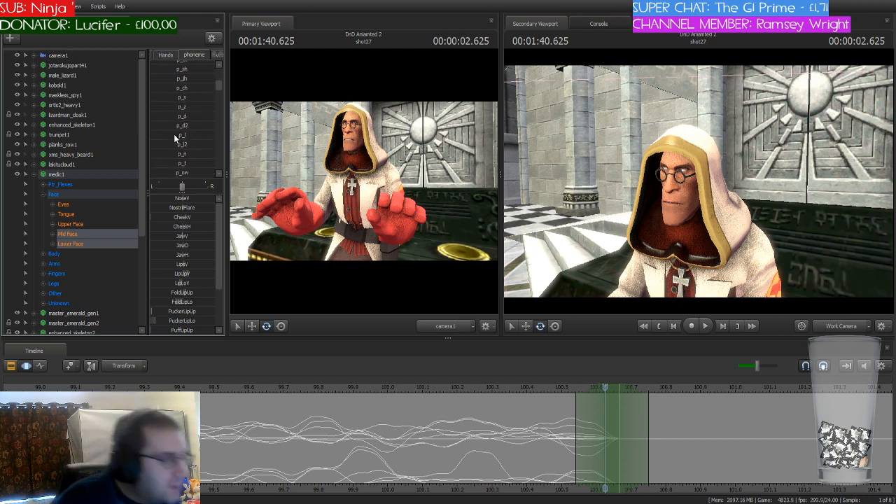
pyautogui.scroll(-1, 174, 134)
pyautogui.scroll(-4, 175, 135)
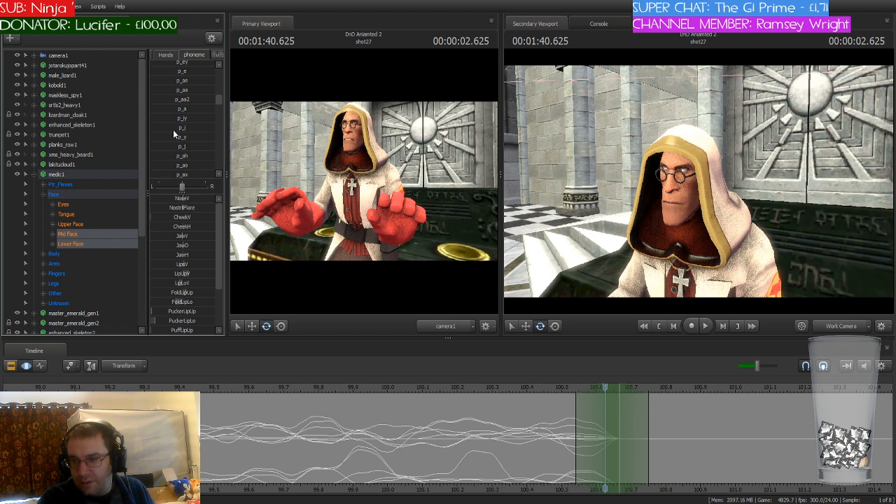
pyautogui.moveTo(174, 130); pyautogui.dragTo(180, 130)
pyautogui.moveTo(166, 128); pyautogui.dragTo(178, 127)
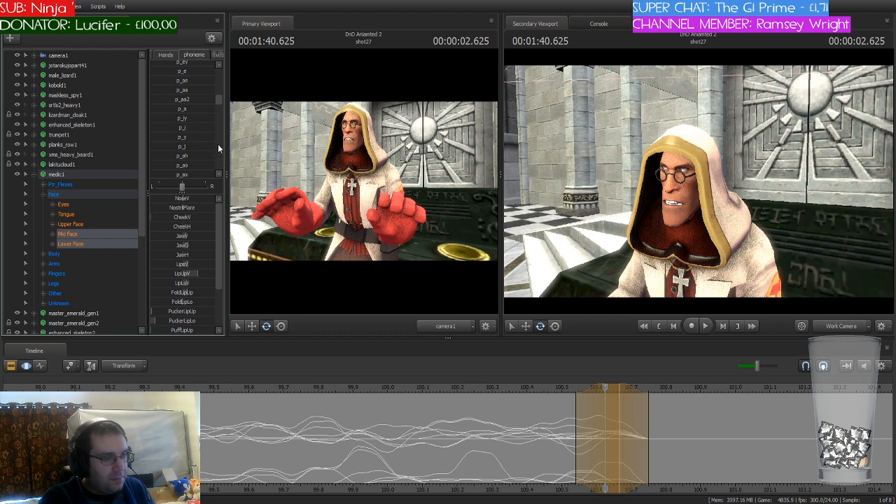
pyautogui.click(612, 426)
# Step: Shift the playhead and time selection to 100.791 seconds and blend the medic's mouth into the p_s phoneme there
pyautogui.moveTo(607, 389); pyautogui.dragTo(655, 426)
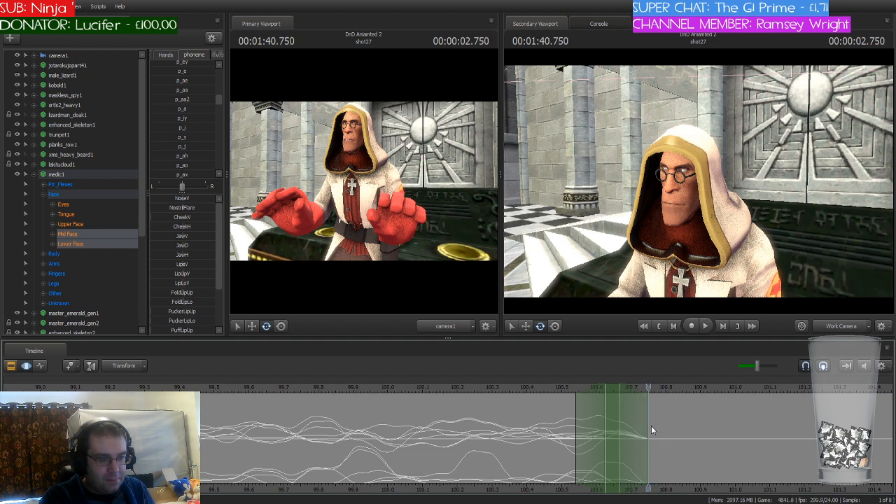
pyautogui.moveTo(619, 397); pyautogui.dragTo(675, 396)
pyautogui.scroll(-4, 166, 147)
pyautogui.scroll(4, 165, 143)
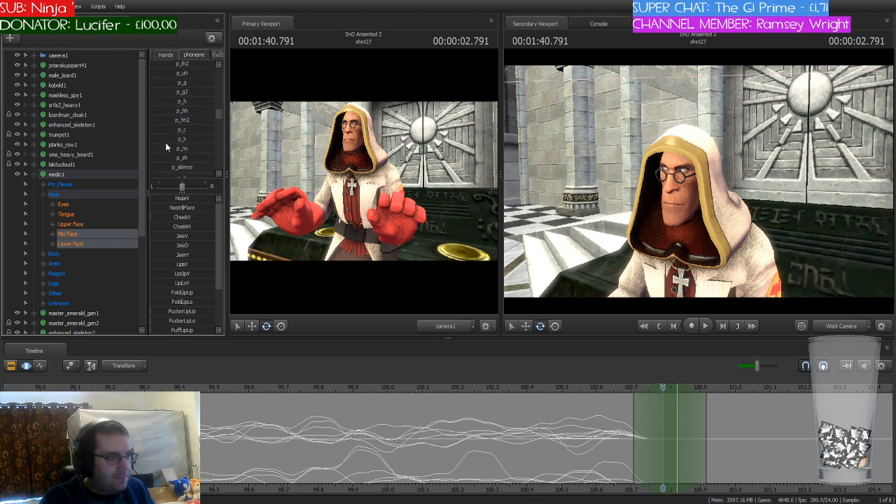
pyautogui.scroll(3, 166, 142)
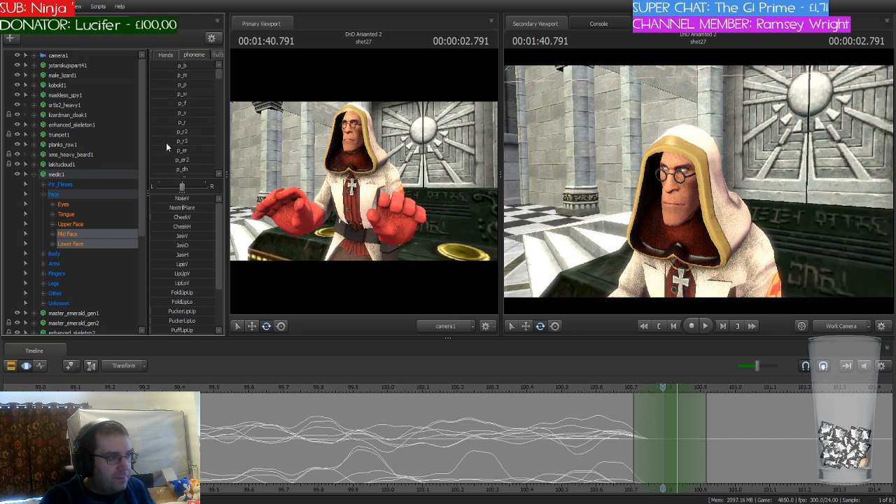
pyautogui.scroll(-2, 166, 142)
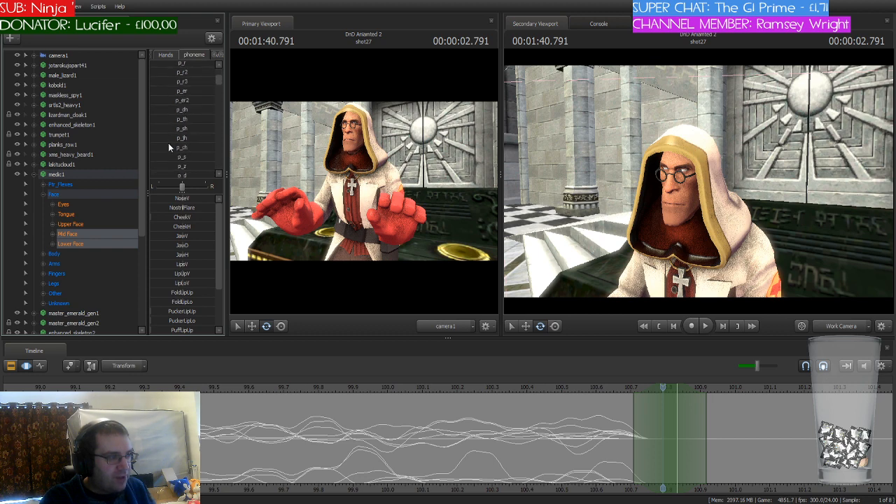
pyautogui.moveTo(176, 158); pyautogui.dragTo(200, 157)
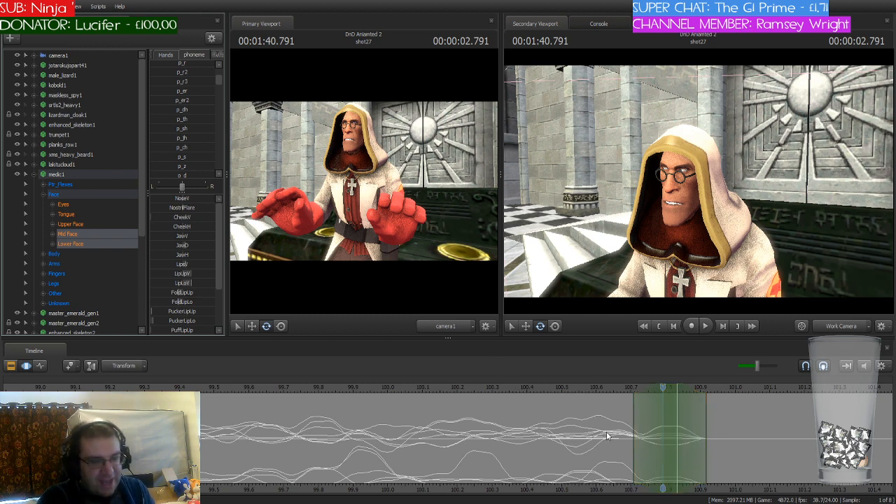
# Step: Play the medic's line from 98.166 seconds to about 101.250 seconds to check the lip sync
pyautogui.scroll(-2, 607, 436)
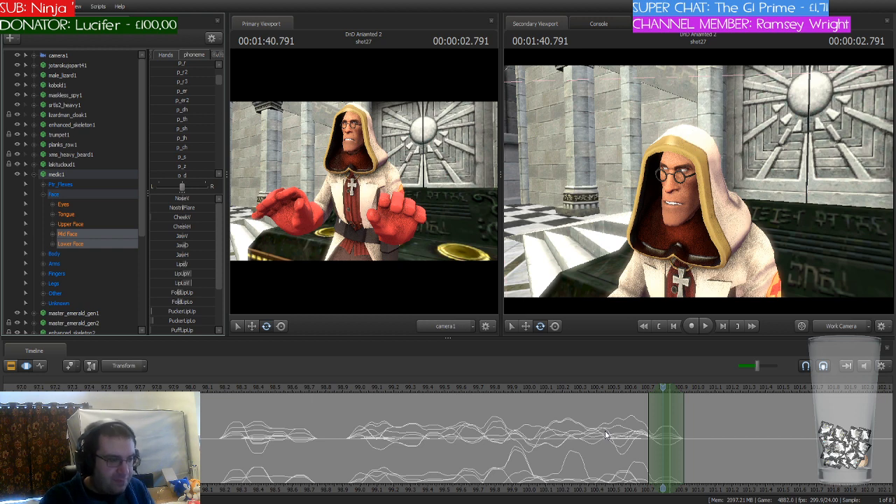
pyautogui.click(218, 389)
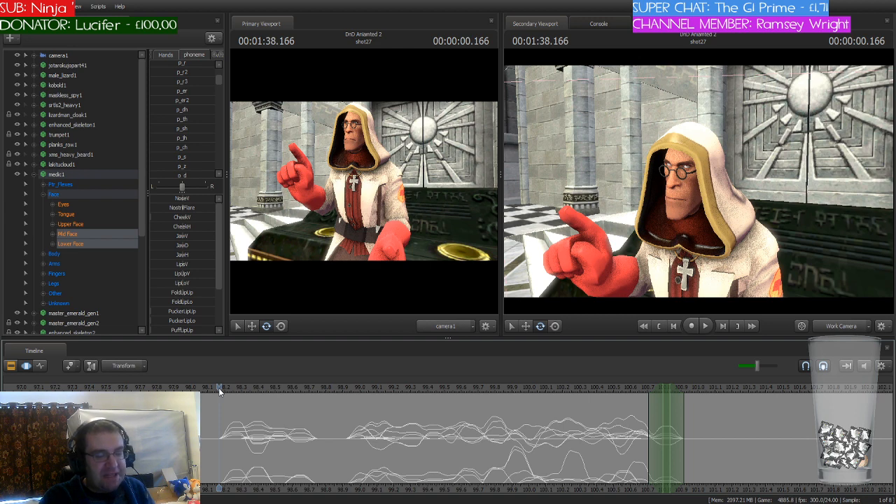
pyautogui.press('space')
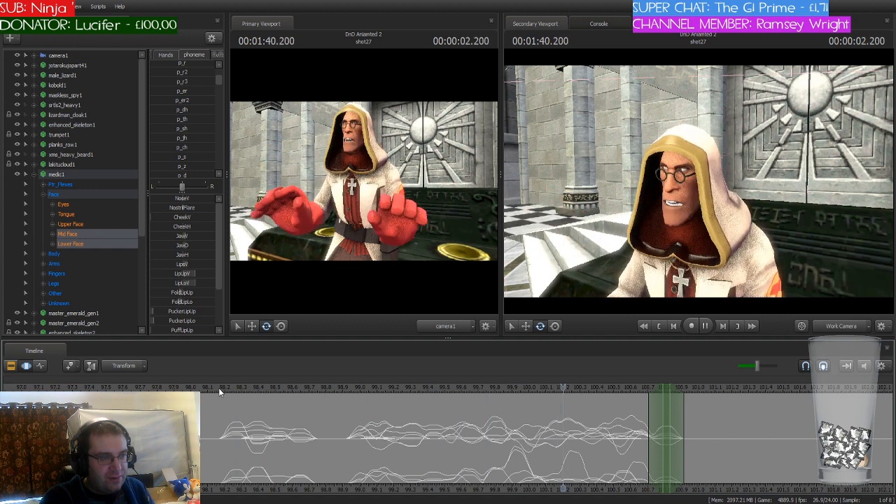
pyautogui.press('space')
# Step: Shift the playhead and time selection to 101.166 seconds and blend the medic's mouth into the p_a phoneme there
pyautogui.scroll(2, 740, 458)
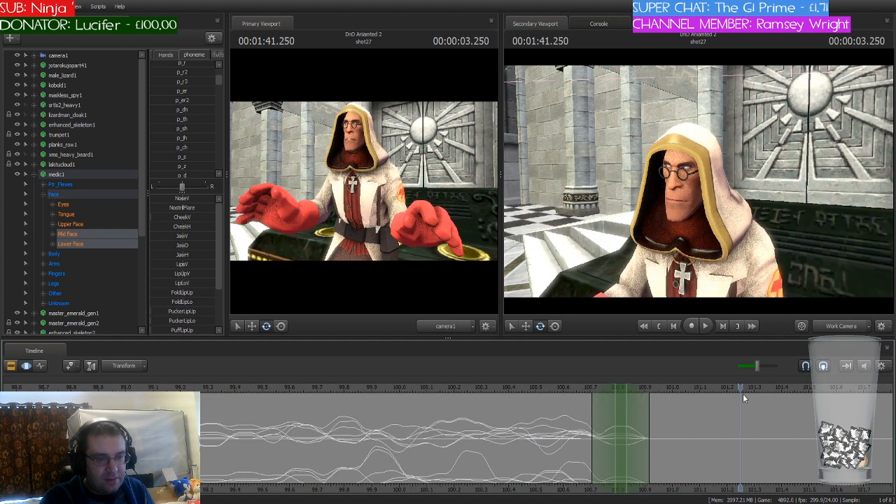
pyautogui.moveTo(741, 387); pyautogui.dragTo(726, 402)
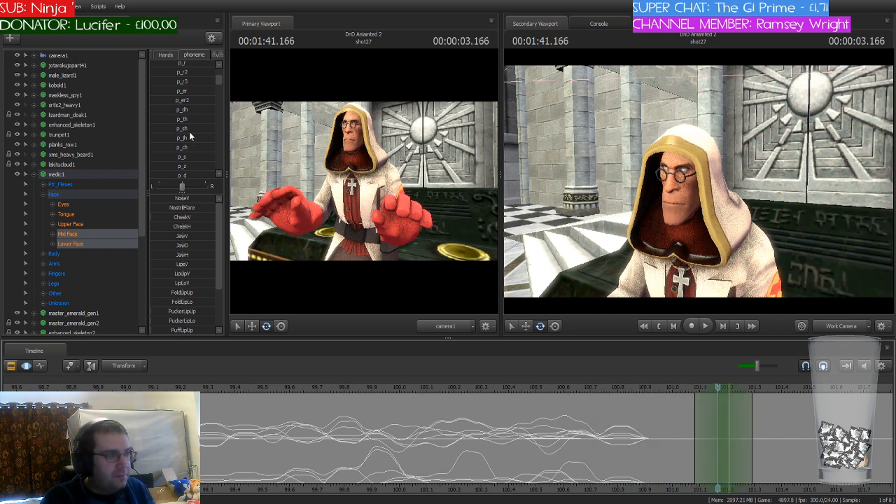
pyautogui.scroll(2, 187, 141)
pyautogui.scroll(-5, 188, 143)
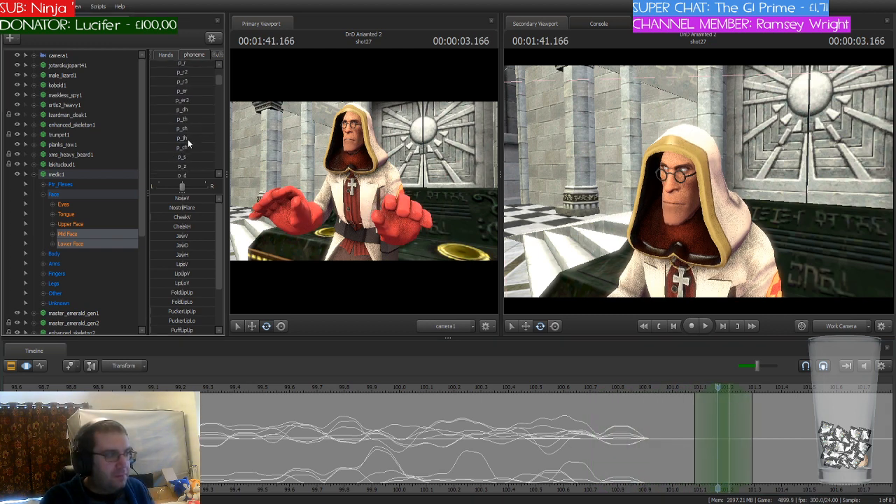
pyautogui.scroll(-3, 188, 143)
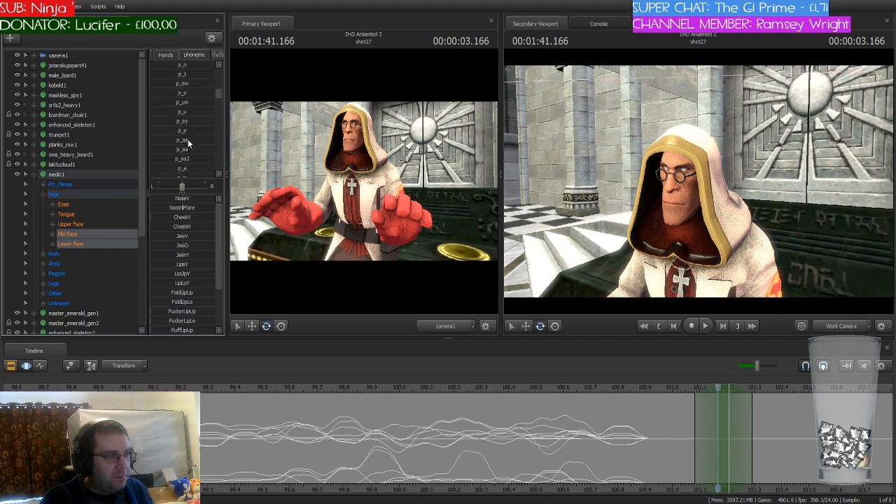
pyautogui.scroll(-3, 170, 96)
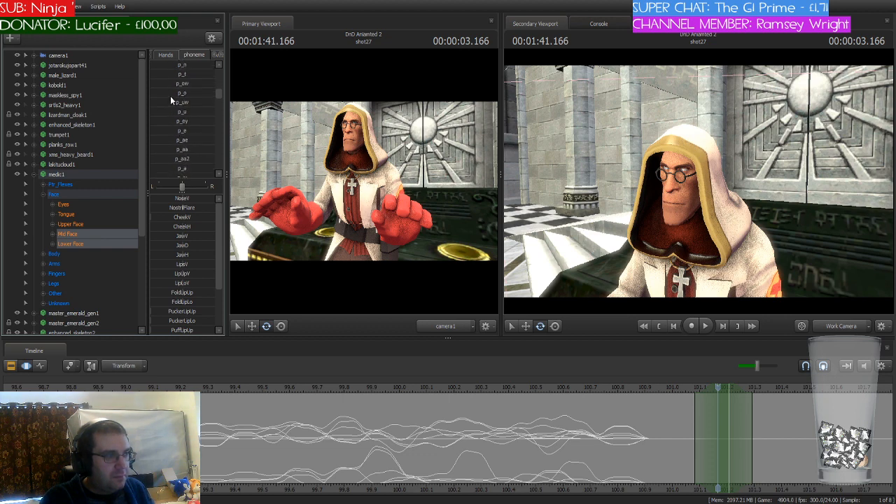
pyautogui.scroll(-6, 170, 96)
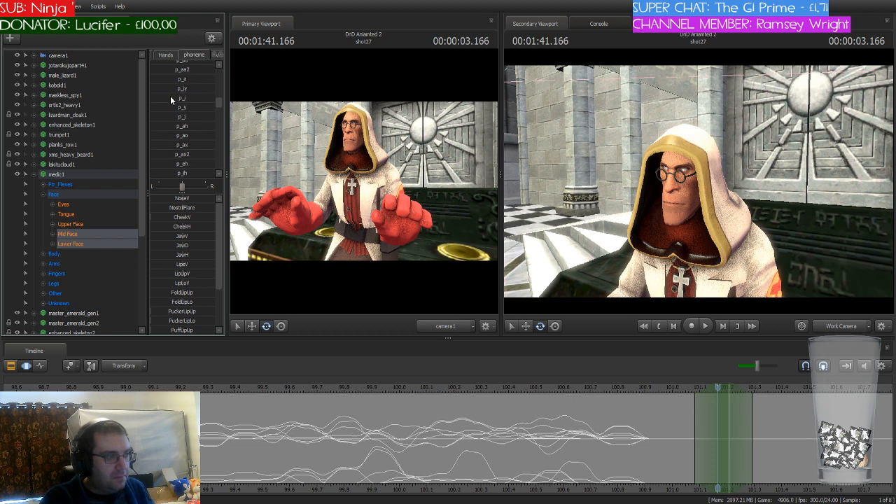
pyautogui.scroll(6, 170, 96)
pyautogui.scroll(3, 170, 96)
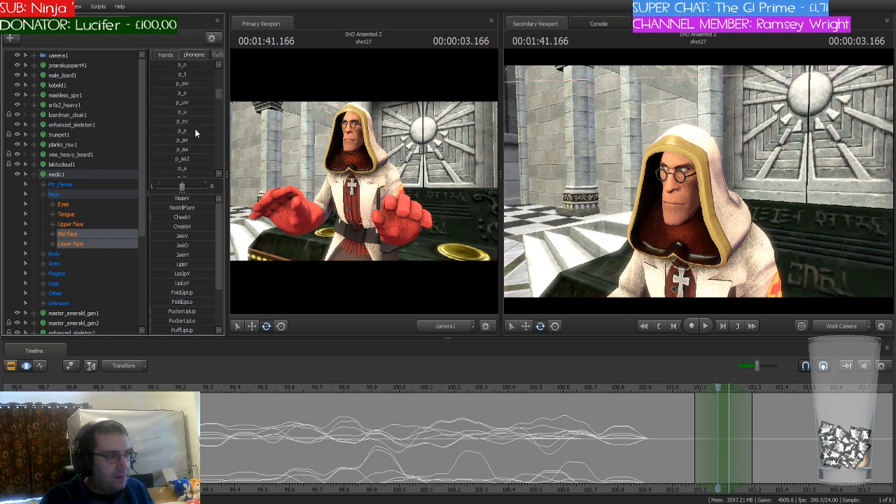
pyautogui.scroll(4, 196, 133)
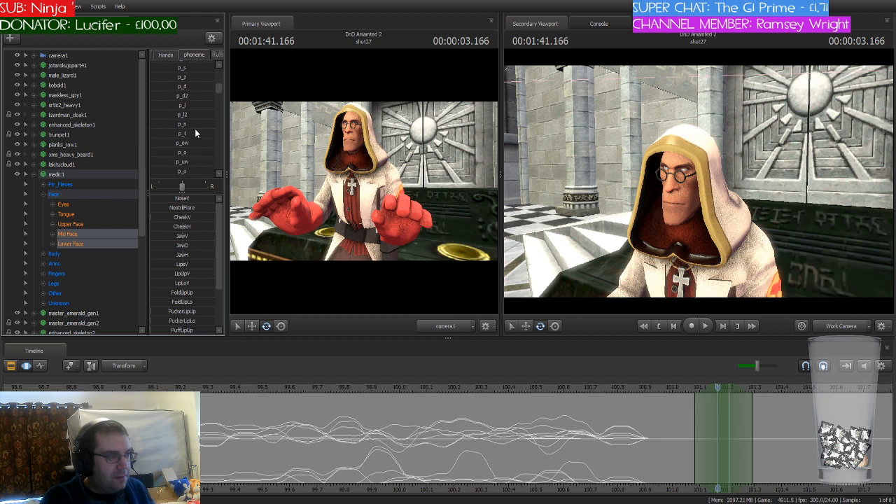
pyautogui.scroll(-4, 195, 133)
pyautogui.scroll(-2, 195, 133)
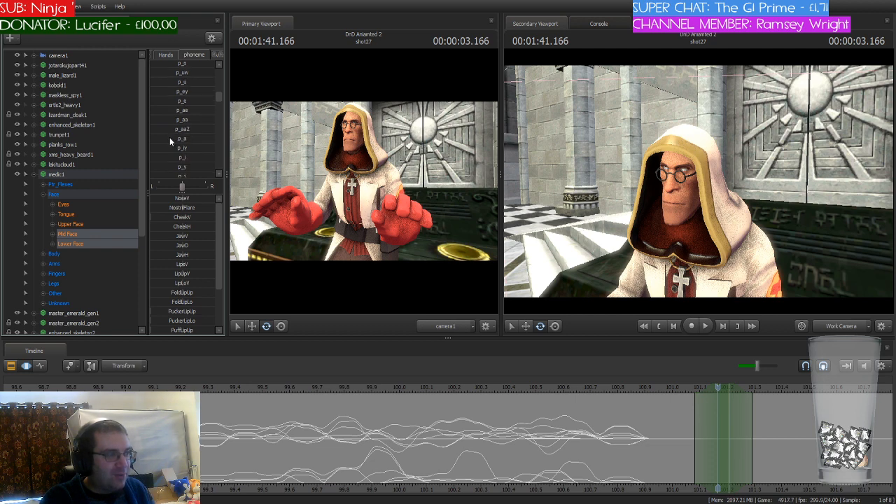
pyautogui.click(173, 139)
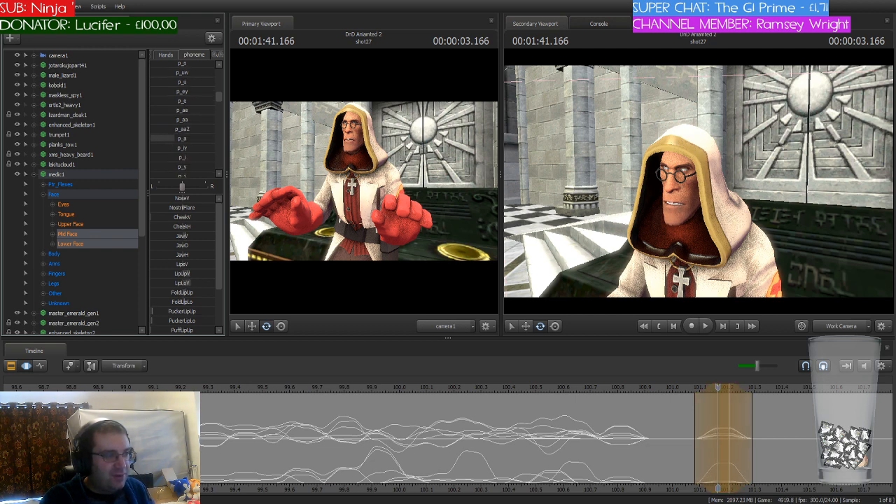
pyautogui.click(452, 439)
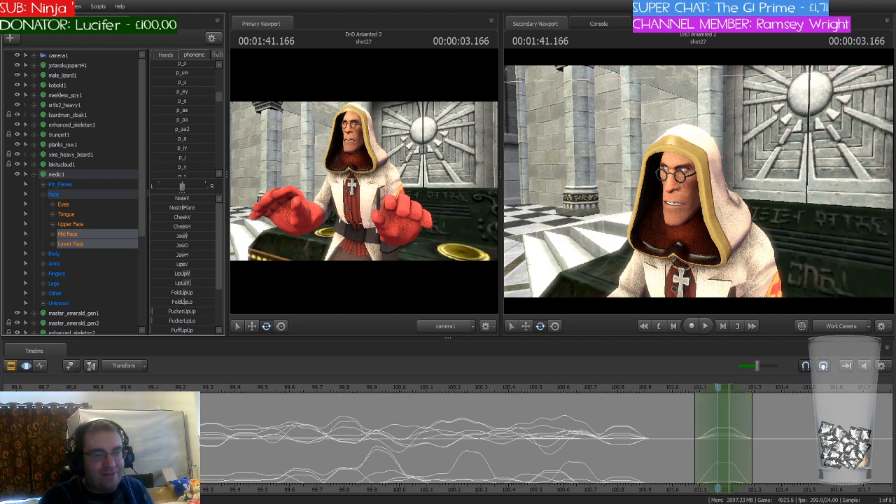
# Step: Shift the playhead and time selection to 101.291 seconds and blend the medic's mouth into the p_h phoneme there
pyautogui.moveTo(718, 483); pyautogui.dragTo(617, 482, button='middle')
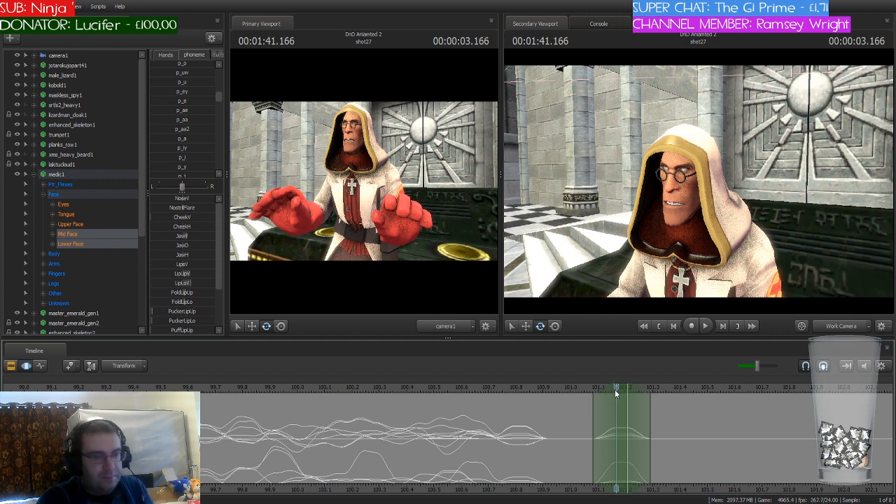
pyautogui.moveTo(617, 388); pyautogui.dragTo(649, 391)
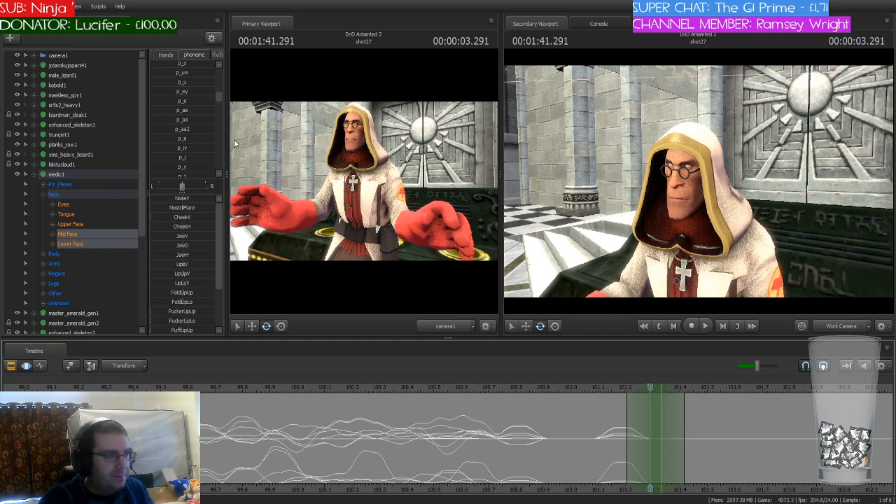
pyautogui.scroll(3, 199, 139)
pyautogui.scroll(4, 199, 139)
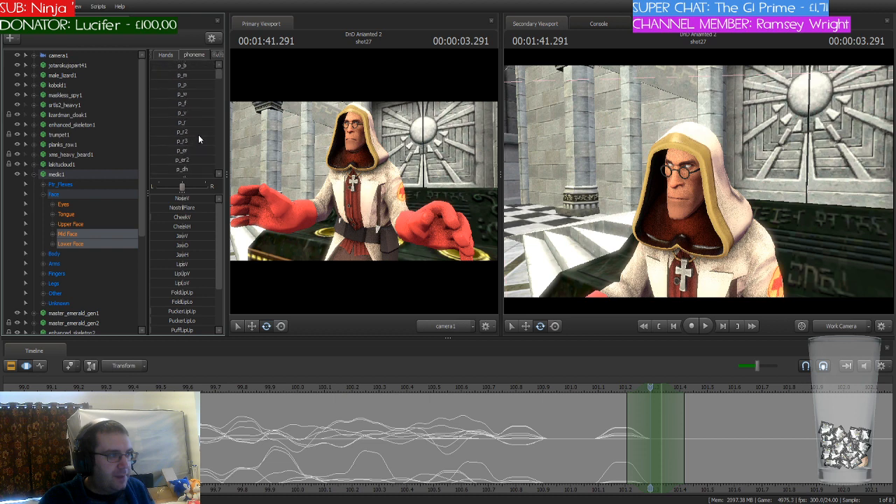
pyautogui.scroll(-2, 199, 139)
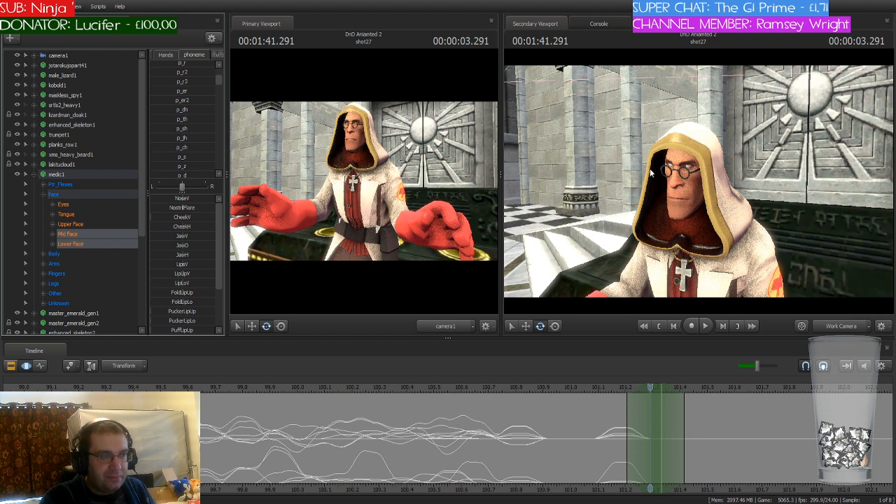
pyautogui.press('Left')
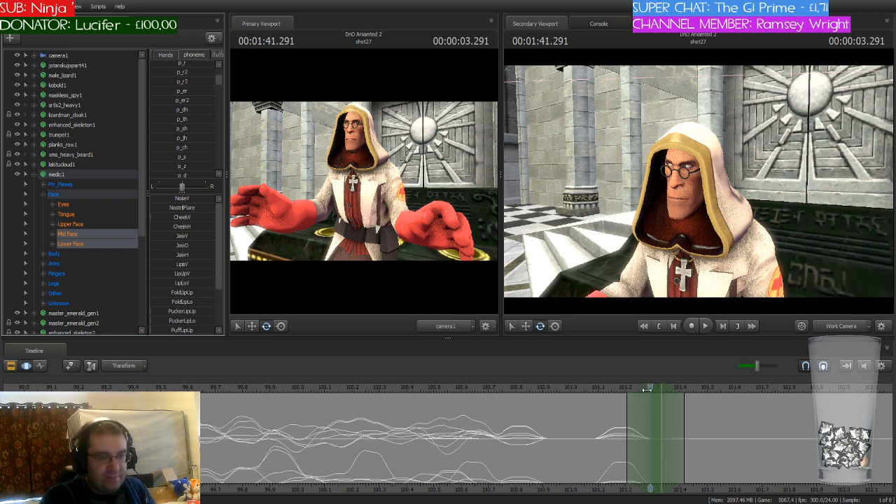
pyautogui.moveTo(641, 404); pyautogui.dragTo(654, 404)
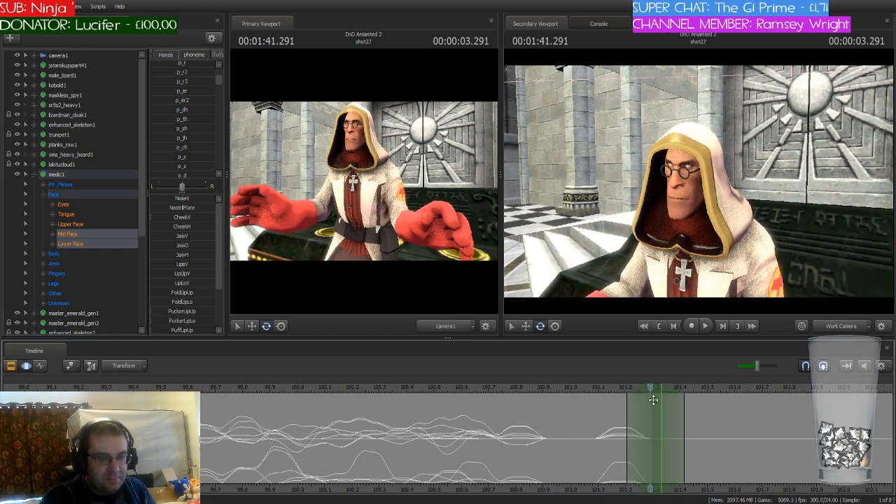
pyautogui.scroll(-3, 199, 114)
pyautogui.scroll(4, 199, 119)
pyautogui.scroll(5, 199, 119)
pyautogui.scroll(-3, 199, 119)
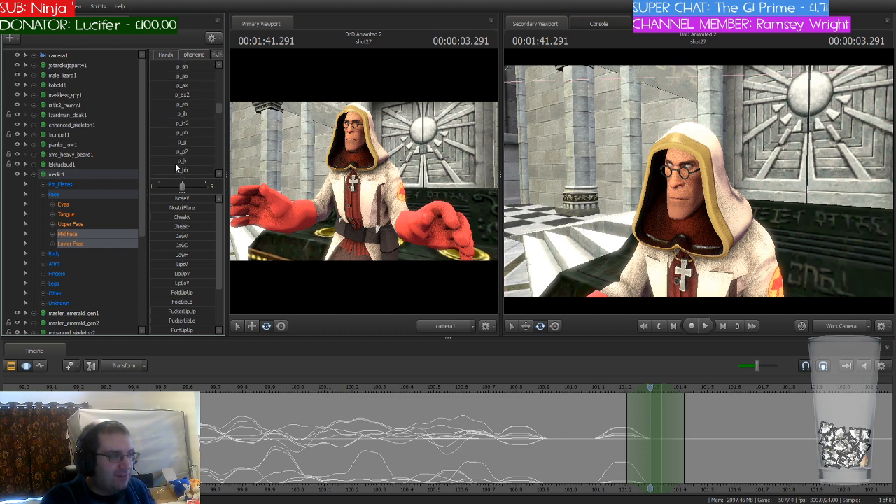
pyautogui.click(181, 161)
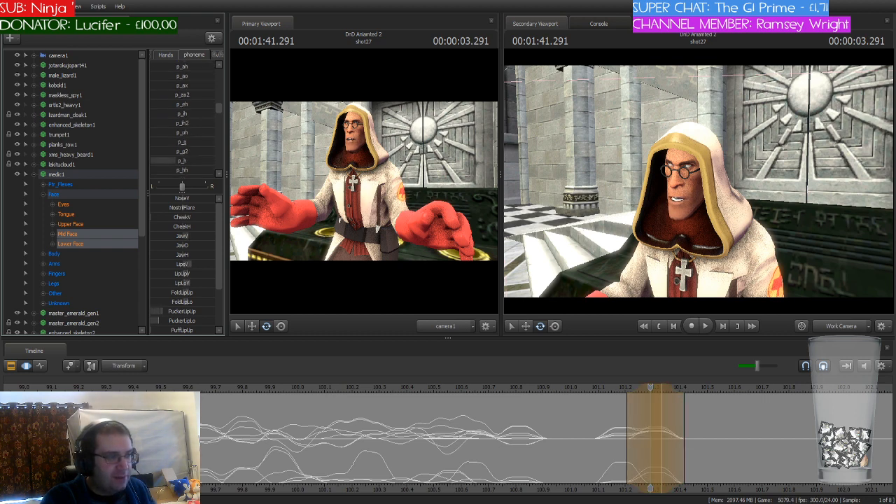
# Step: Shift the playhead and time selection to 101.416 seconds and blend the medic's mouth into the p_n phoneme there
pyautogui.click(652, 390)
pyautogui.moveTo(651, 390); pyautogui.dragTo(684, 405)
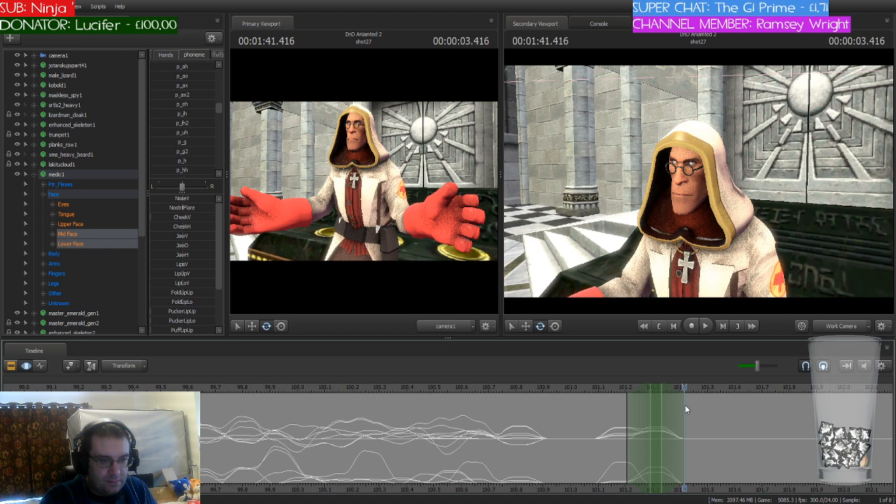
pyautogui.moveTo(652, 390); pyautogui.dragTo(684, 396)
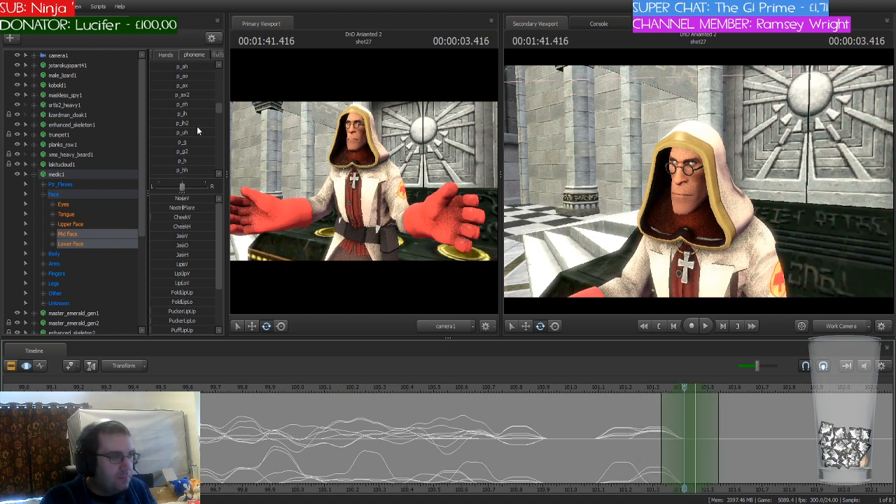
pyautogui.scroll(5, 196, 129)
pyautogui.scroll(8, 197, 130)
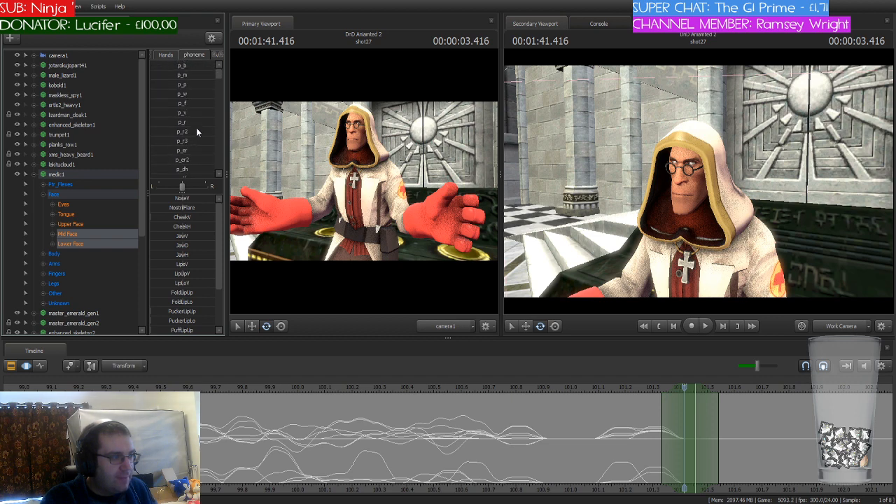
pyautogui.scroll(-4, 197, 132)
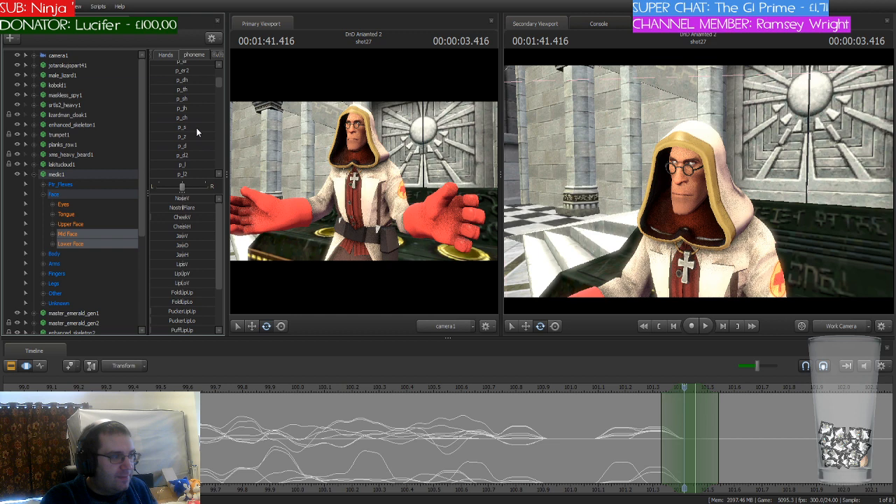
pyautogui.scroll(-3, 196, 128)
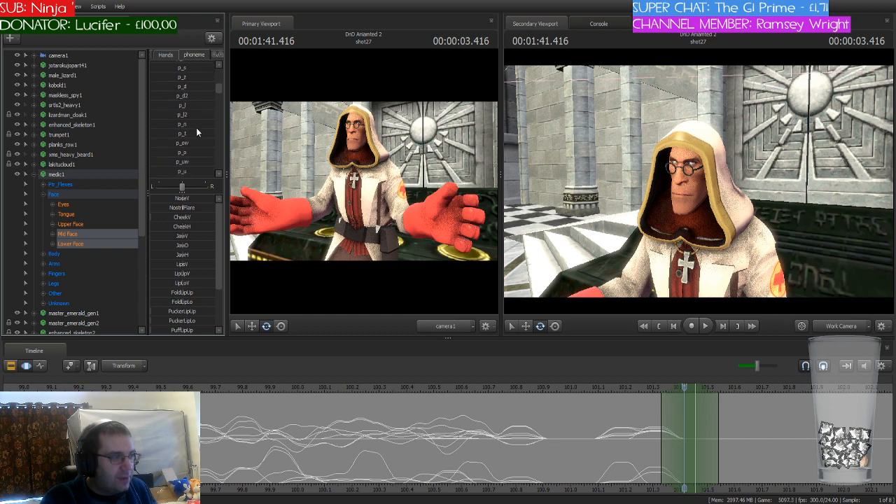
pyautogui.click(180, 124)
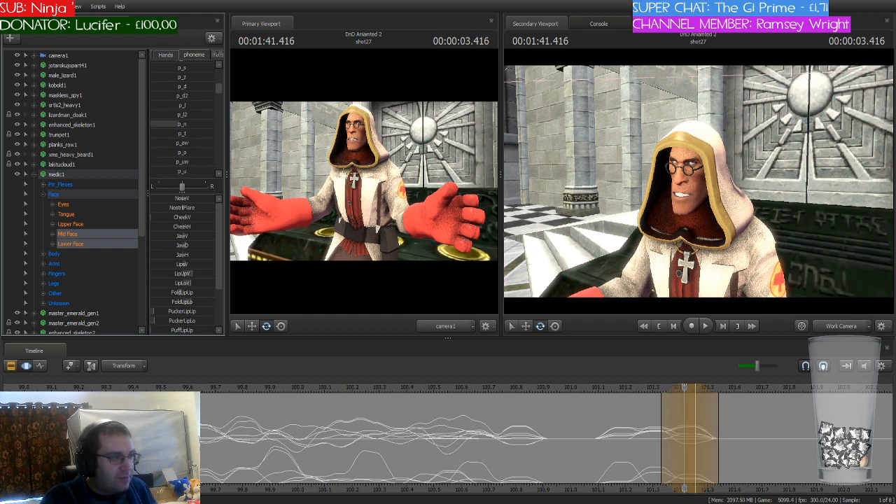
# Step: Shift the playhead and time selection to 101.583 seconds and blend the medic's mouth into the p_d phoneme there
pyautogui.click(671, 388)
pyautogui.moveTo(671, 387); pyautogui.dragTo(736, 390)
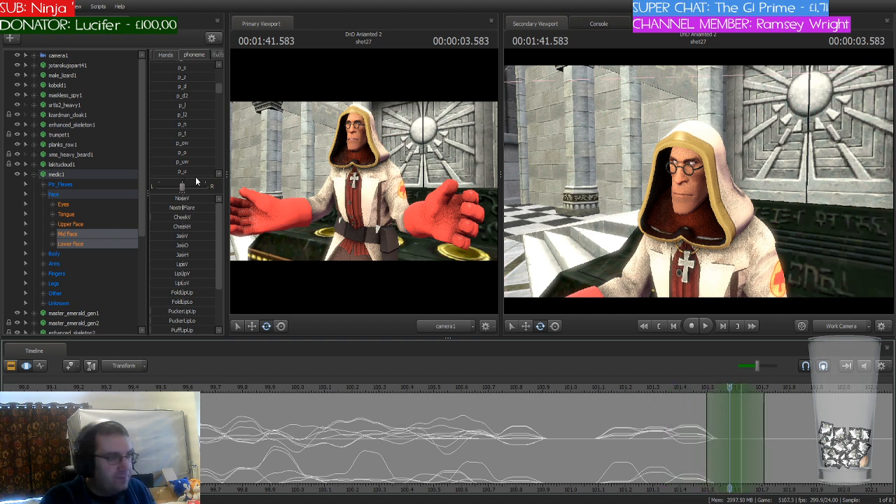
pyautogui.scroll(3, 204, 124)
pyautogui.scroll(-2, 204, 124)
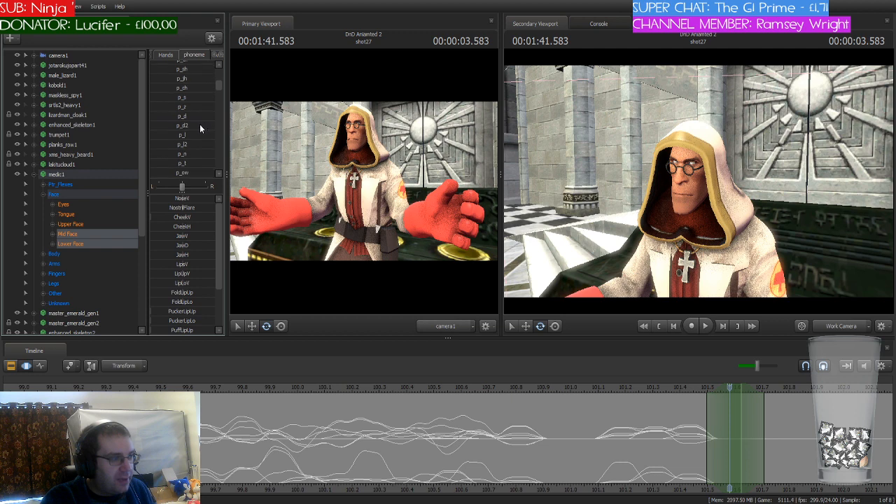
pyautogui.click(174, 117)
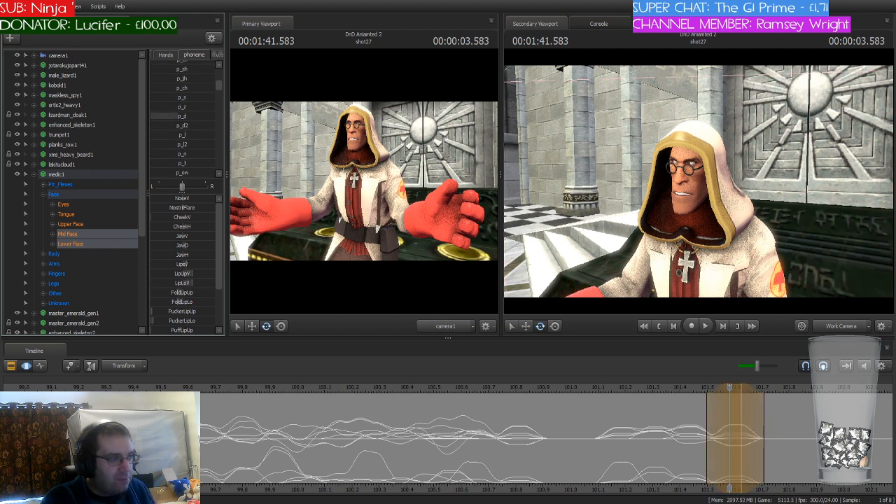
# Step: Shift the playhead and time selection to 101.708 seconds and blend the medic's mouth into the p_r phoneme there
pyautogui.click(598, 400)
pyautogui.moveTo(737, 388); pyautogui.dragTo(771, 390)
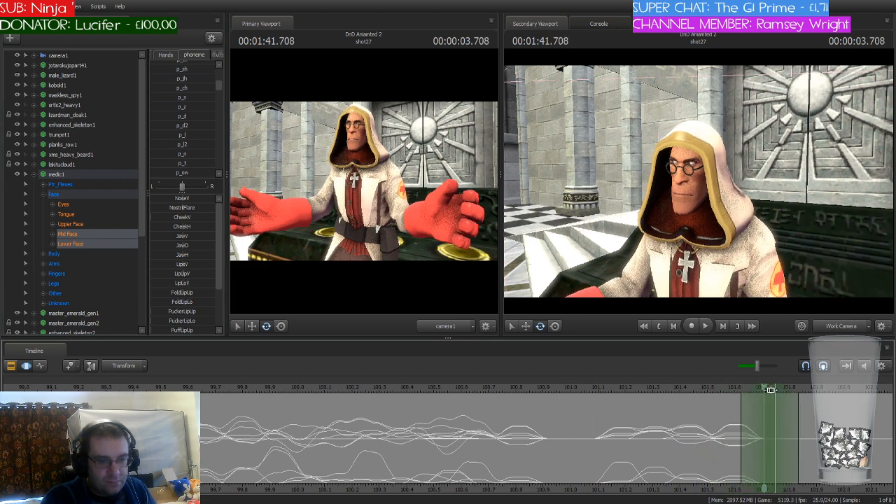
pyautogui.scroll(3, 206, 143)
pyautogui.click(171, 92)
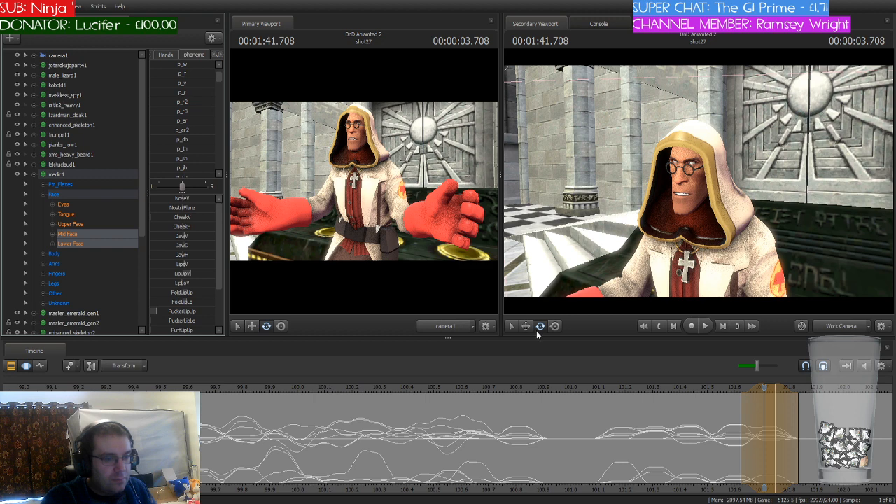
# Step: Shift the time selection to 101.833 seconds and play the medic's line up to about 102.166 seconds to check the lip sync
pyautogui.moveTo(767, 388); pyautogui.dragTo(798, 393)
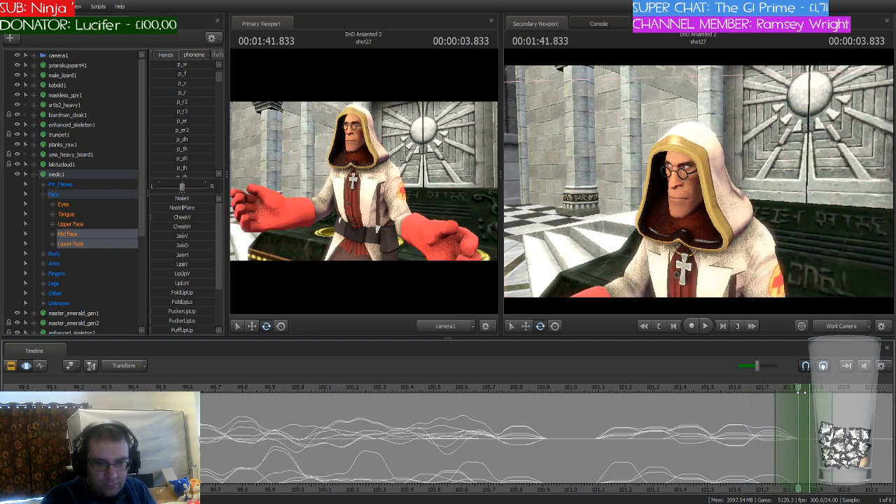
pyautogui.click(589, 387)
pyautogui.press('space')
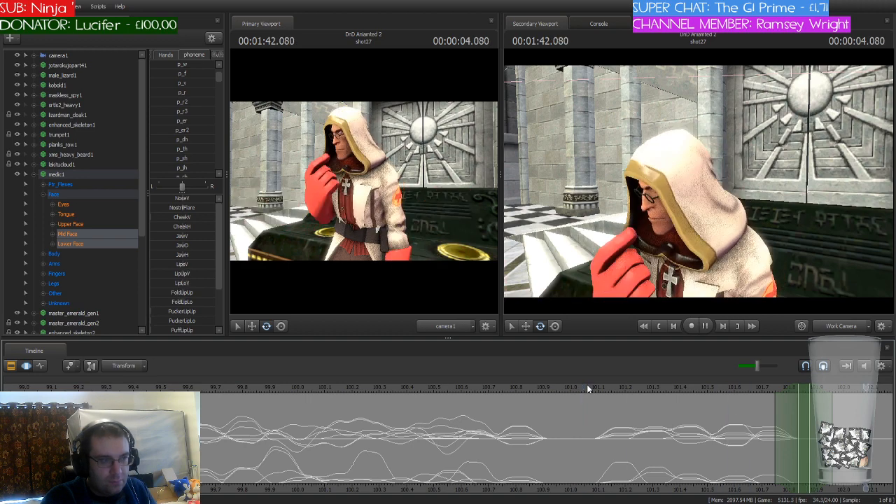
pyautogui.press('space')
# Step: Shift the playhead and time selection to 102.208 seconds and blend the medic's mouth into the p_n phoneme there
pyautogui.moveTo(853, 479); pyautogui.dragTo(524, 466, button='middle')
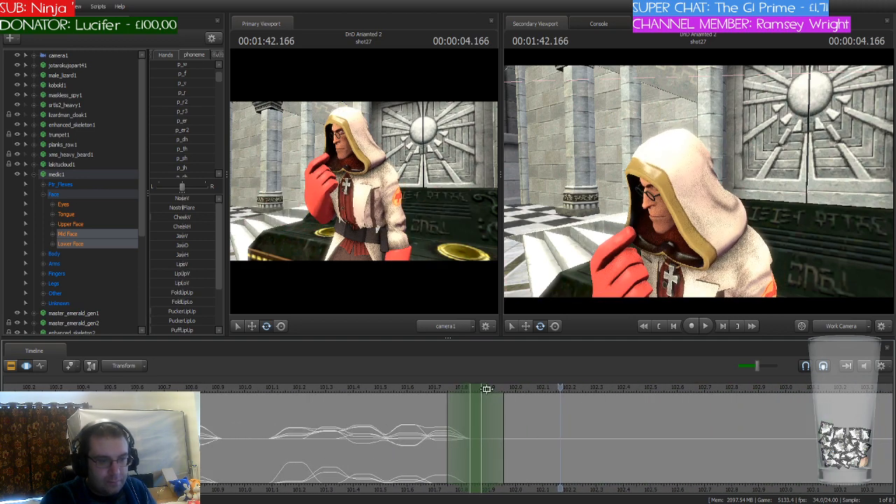
pyautogui.moveTo(519, 390); pyautogui.dragTo(572, 416)
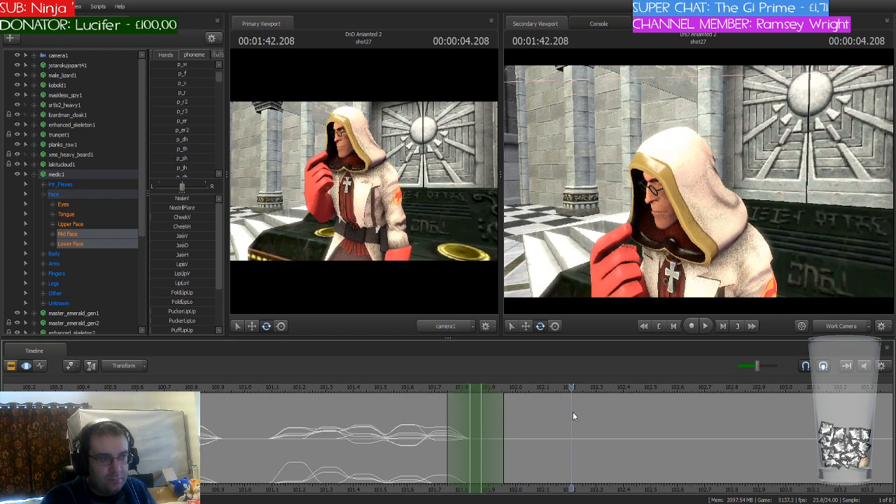
pyautogui.moveTo(476, 392); pyautogui.dragTo(583, 404)
pyautogui.scroll(-2, 195, 102)
pyautogui.scroll(-3, 195, 102)
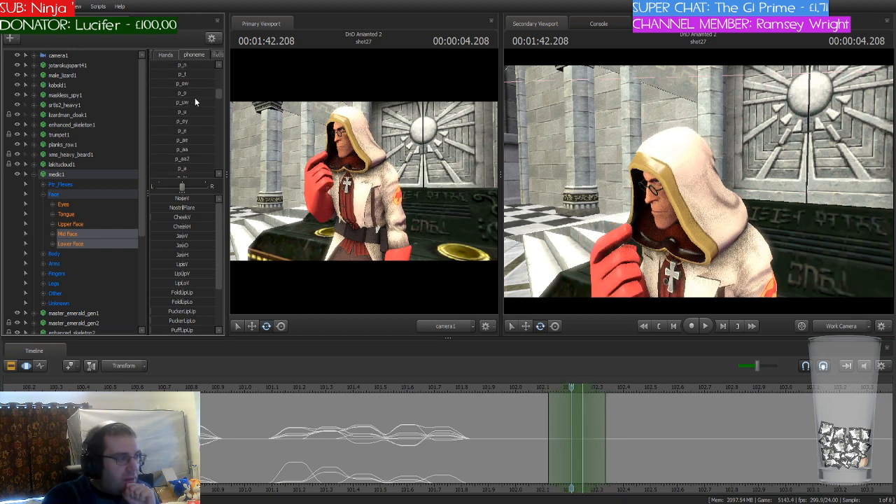
pyautogui.scroll(-3, 195, 103)
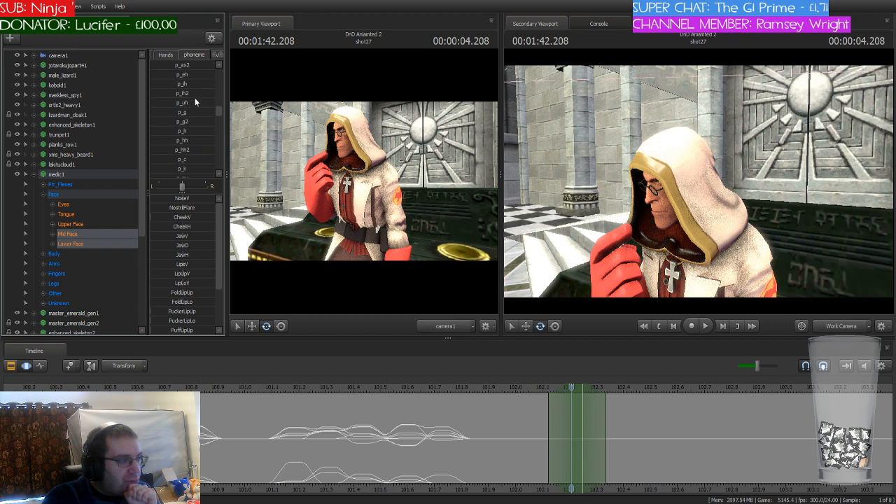
pyautogui.scroll(4, 195, 102)
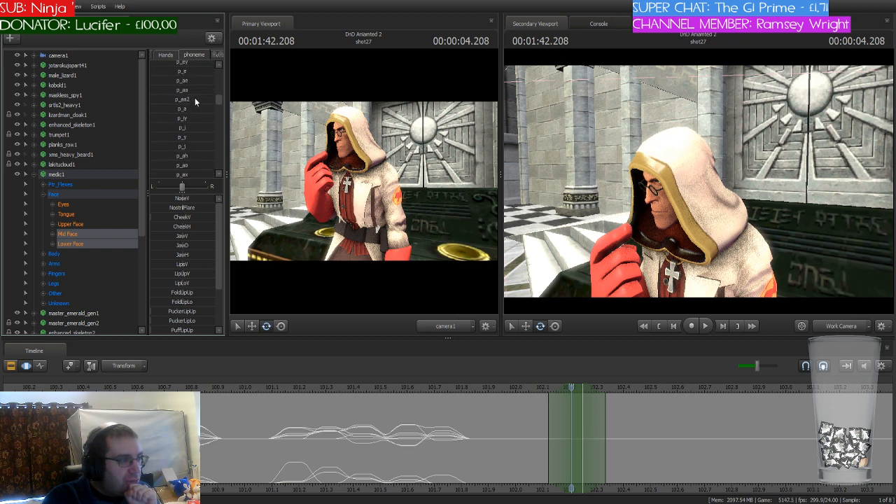
pyautogui.scroll(4, 196, 102)
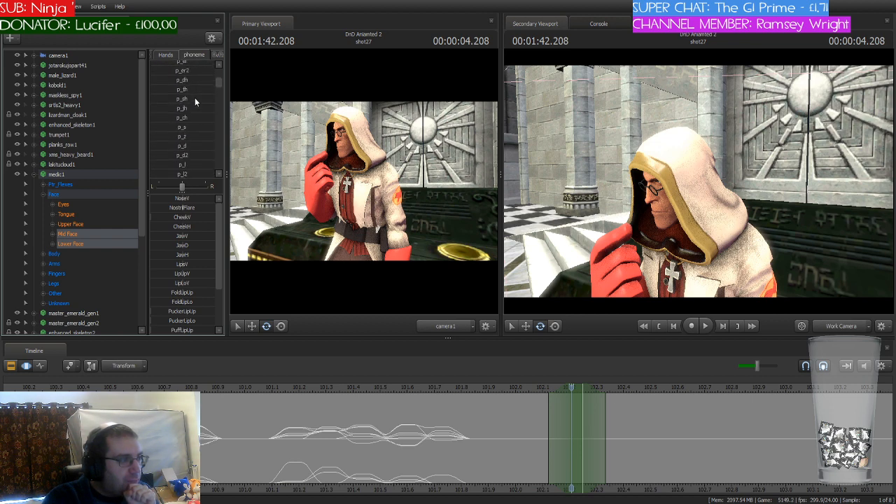
pyautogui.scroll(2, 196, 102)
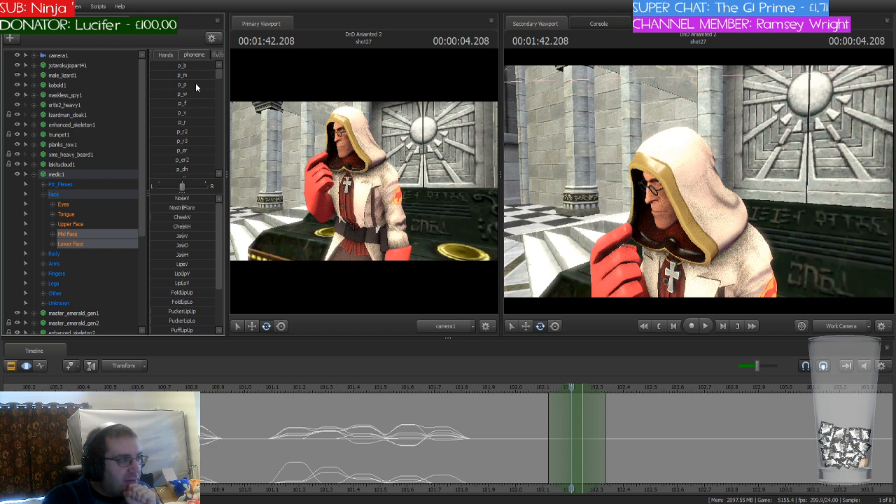
pyautogui.scroll(-5, 195, 84)
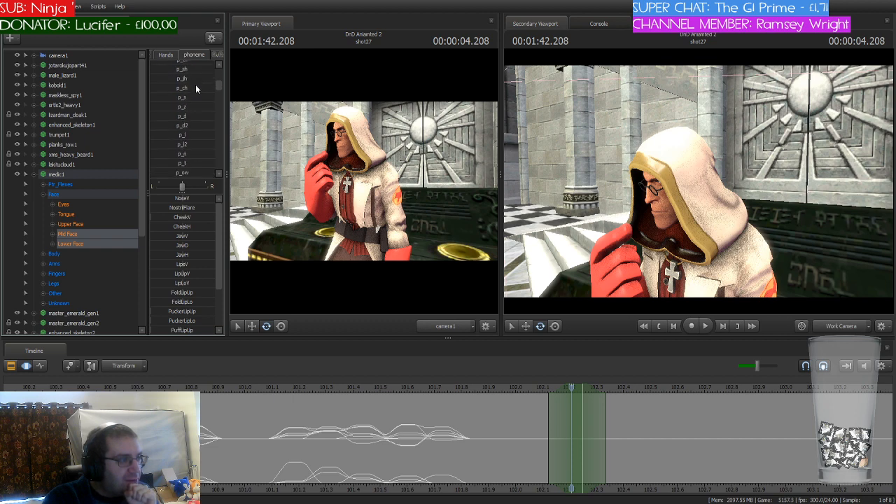
pyautogui.moveTo(172, 154)
pyautogui.mouseDown()
pyautogui.moveTo(204, 153)
pyautogui.moveTo(189, 153)
pyautogui.mouseUp()
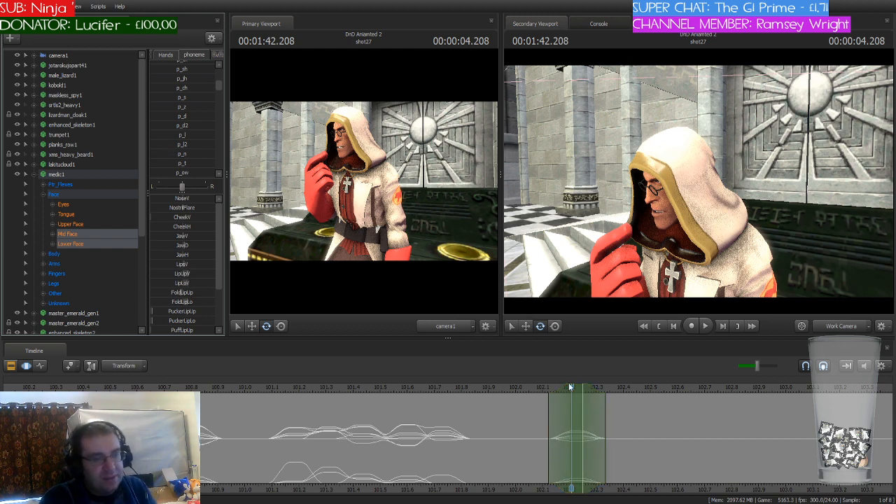
# Step: Shift the playhead and time selection to 102.291 seconds and blend the medic's mouth into the next phoneme of the line
pyautogui.click(534, 388)
pyautogui.moveTo(533, 391); pyautogui.dragTo(606, 409)
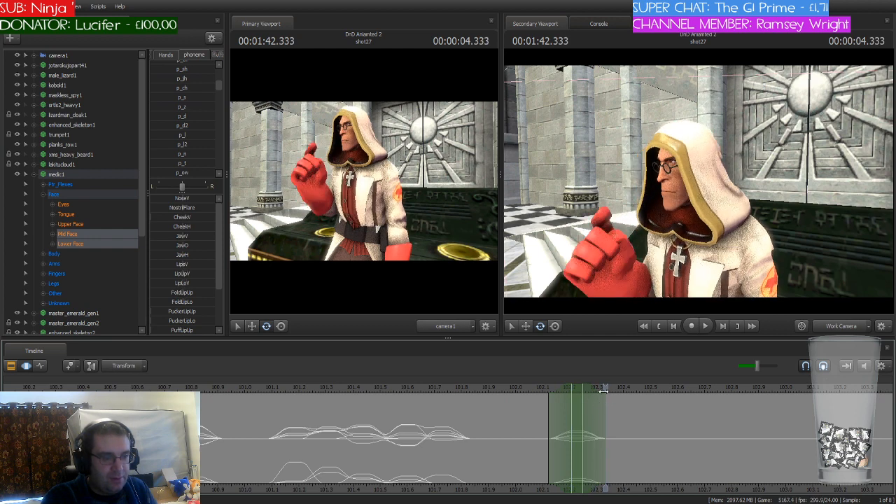
pyautogui.click(595, 387)
pyautogui.moveTo(581, 387); pyautogui.dragTo(603, 386)
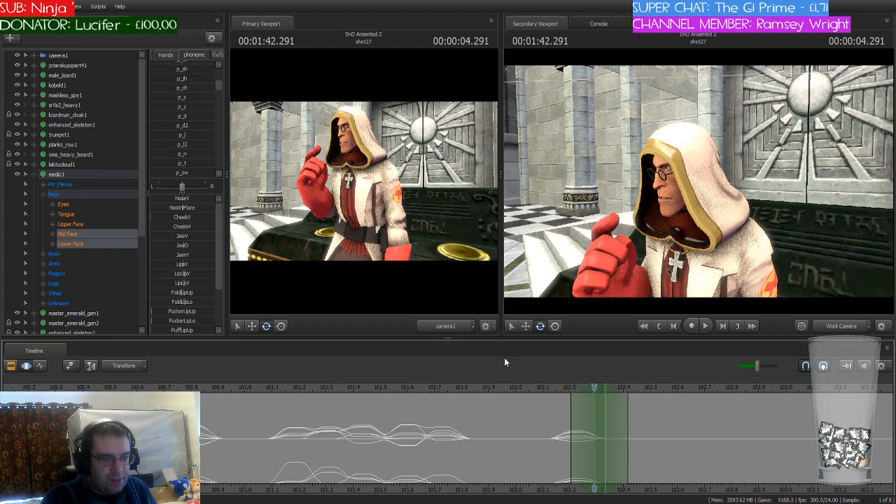
pyautogui.scroll(-5, 201, 141)
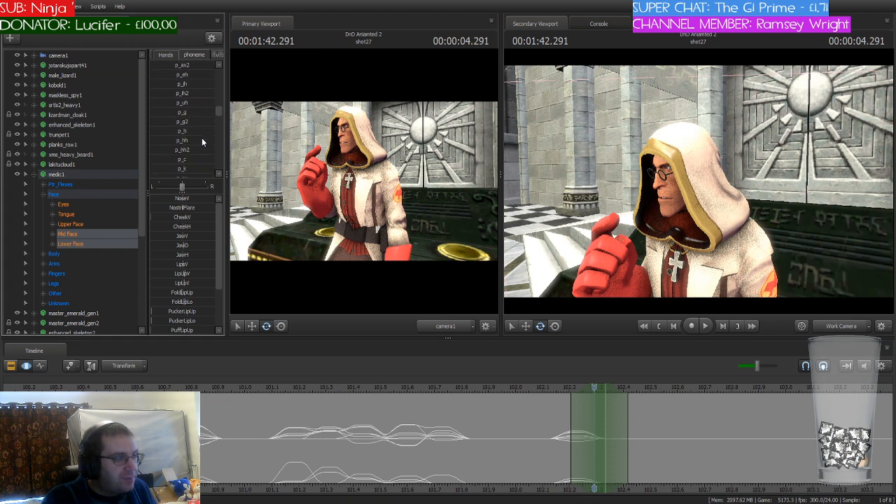
pyautogui.scroll(3, 202, 142)
pyautogui.scroll(4, 202, 137)
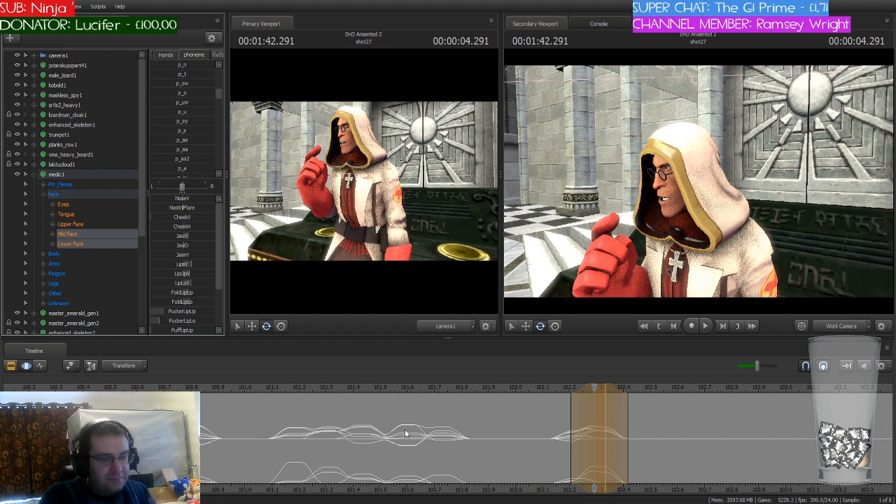
# Step: Shift the playhead and time selection to 102.5 seconds and blend the medic's mouth into the p_a phoneme there
pyautogui.click(587, 440)
pyautogui.moveTo(596, 389); pyautogui.dragTo(663, 406)
pyautogui.moveTo(658, 409); pyautogui.dragTo(652, 409)
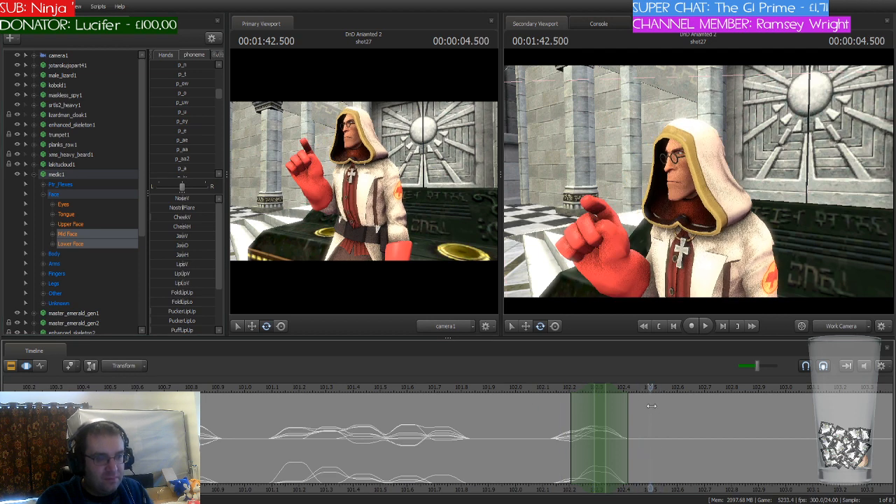
pyautogui.moveTo(598, 390); pyautogui.dragTo(657, 397)
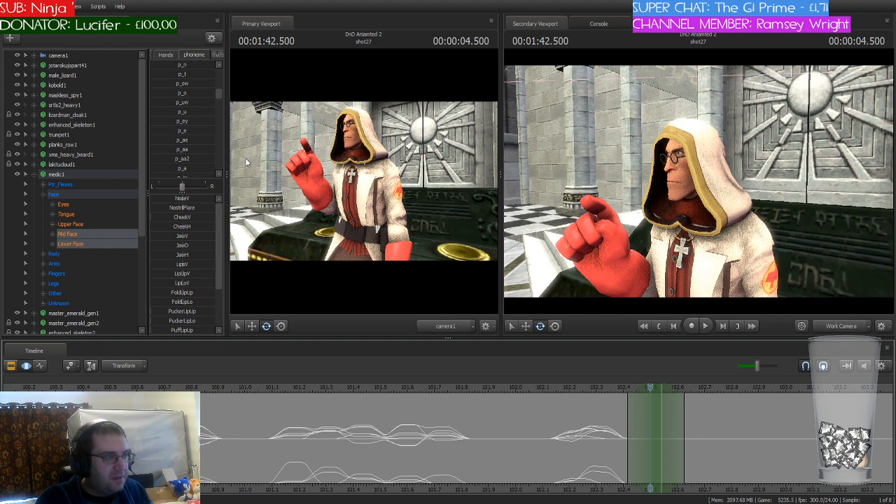
pyautogui.scroll(-1, 166, 133)
pyautogui.moveTo(166, 138); pyautogui.dragTo(187, 138)
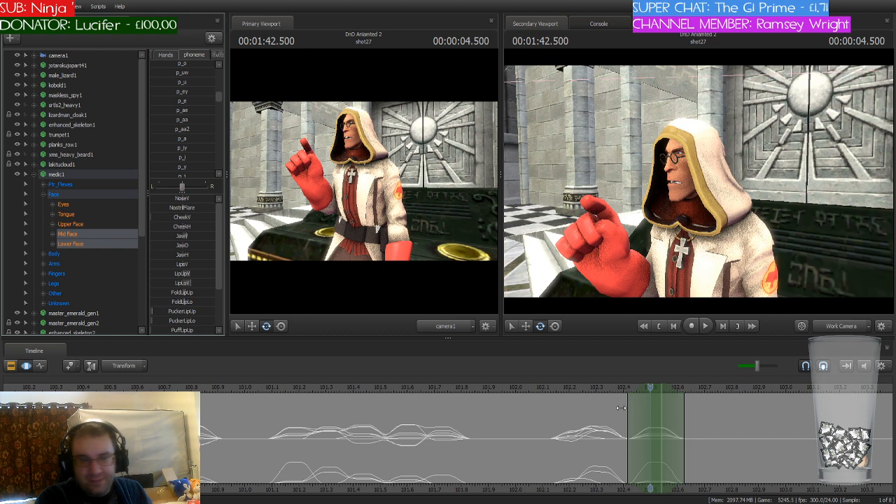
# Step: Shift the playhead and time selection to 102.625 seconds and blend the medic's mouth into the next phoneme of the line
pyautogui.moveTo(650, 394); pyautogui.dragTo(692, 389)
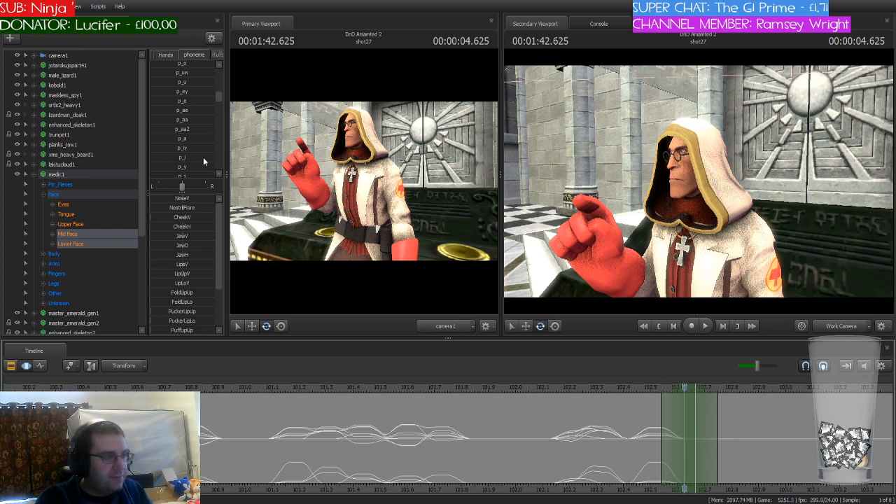
pyautogui.scroll(-3, 204, 162)
pyautogui.scroll(4, 203, 162)
pyautogui.scroll(-1, 204, 161)
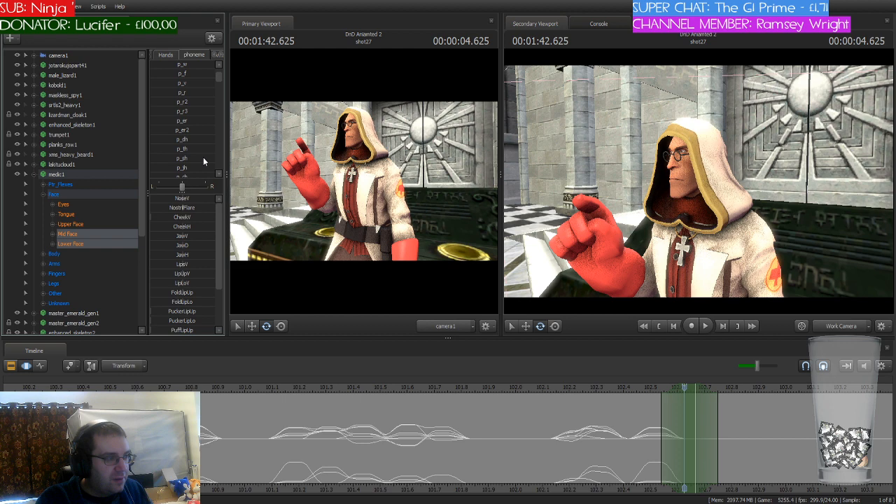
pyautogui.moveTo(172, 148); pyautogui.dragTo(194, 148)
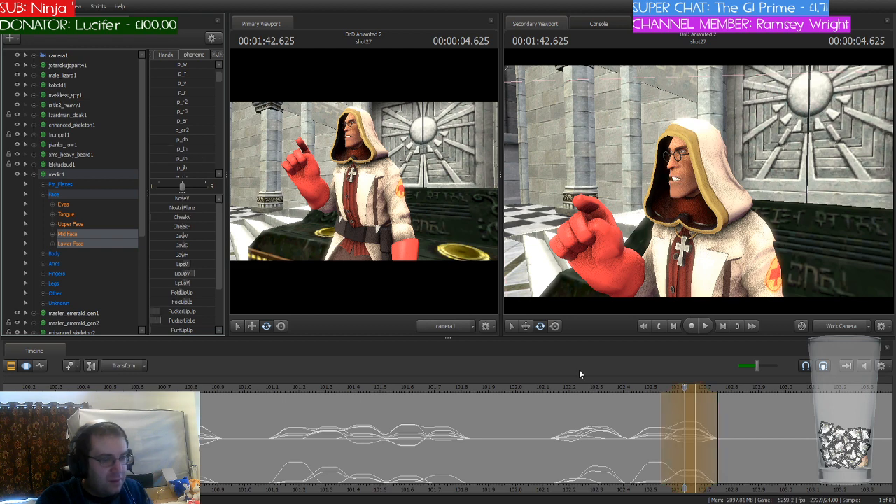
# Step: Shift the playhead and time selection to 102.75 seconds and blend the medic's mouth into an open phoneme, undoing the rejected p_ow attempt
pyautogui.click(524, 394)
pyautogui.moveTo(524, 393); pyautogui.dragTo(722, 394)
pyautogui.scroll(-3, 195, 134)
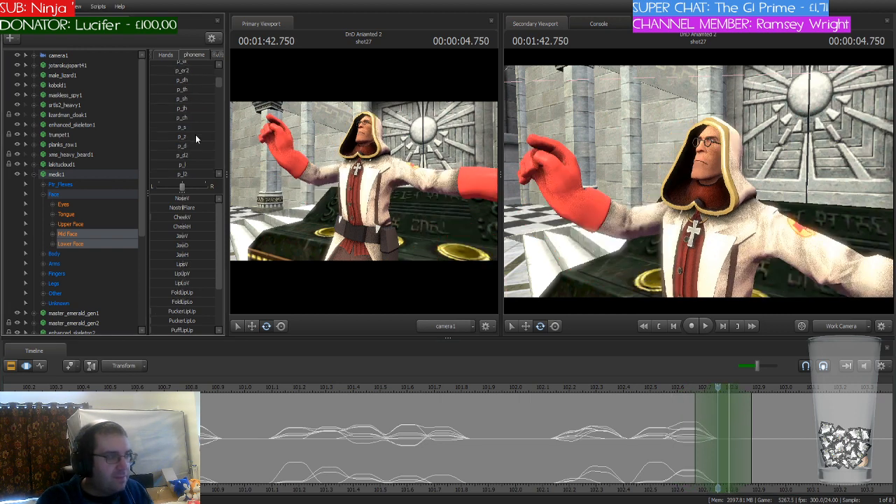
pyautogui.scroll(-1, 195, 134)
pyautogui.click(187, 143)
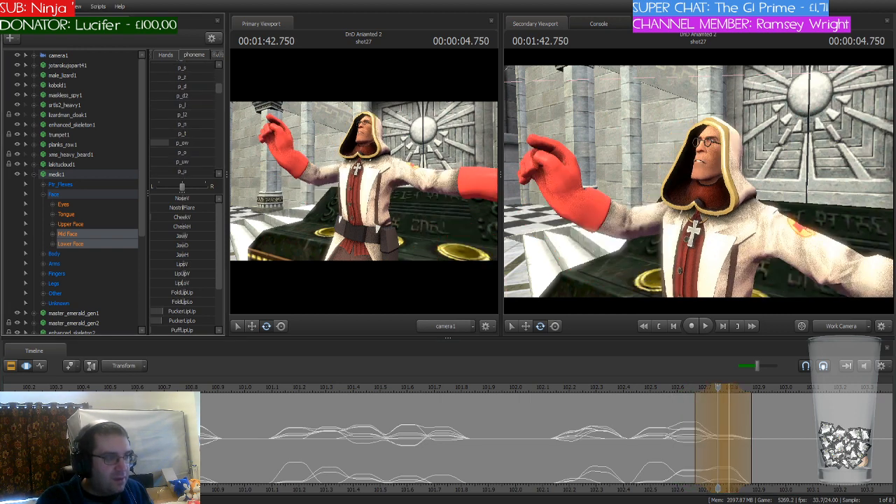
pyautogui.moveTo(191, 143); pyautogui.dragTo(184, 143)
pyautogui.hotkey('ctrl', 'z')
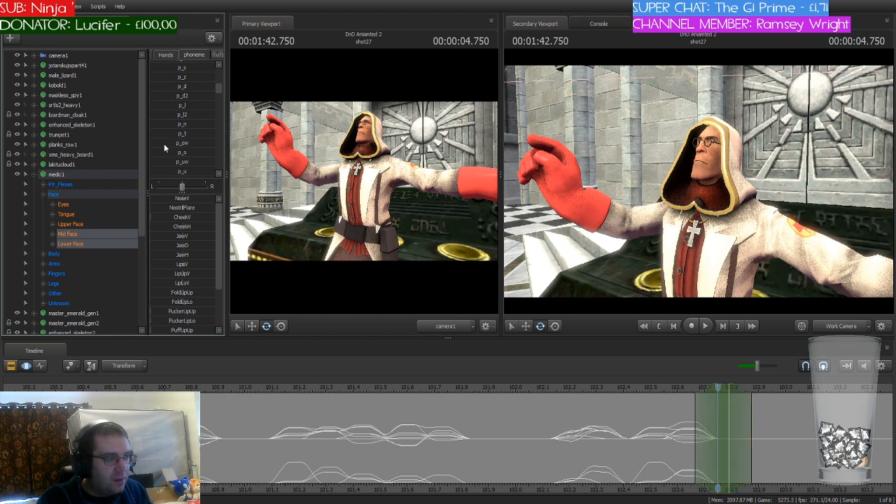
pyautogui.click(172, 143)
pyautogui.moveTo(206, 143); pyautogui.dragTo(185, 152)
pyautogui.hotkey('ctrl', 'z')
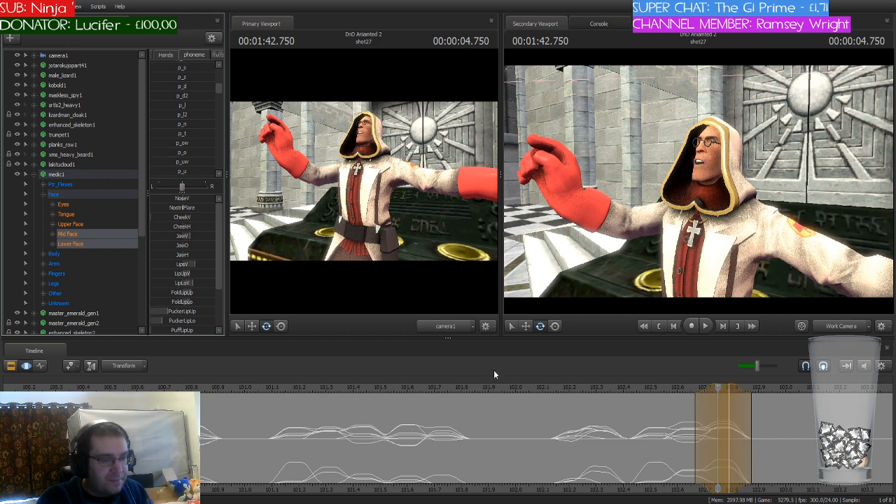
# Step: Shift the playhead and time selection to 102.875 seconds and blend the medic's mouth into the p_ow phoneme there
pyautogui.click(720, 390)
pyautogui.moveTo(722, 390); pyautogui.dragTo(747, 416)
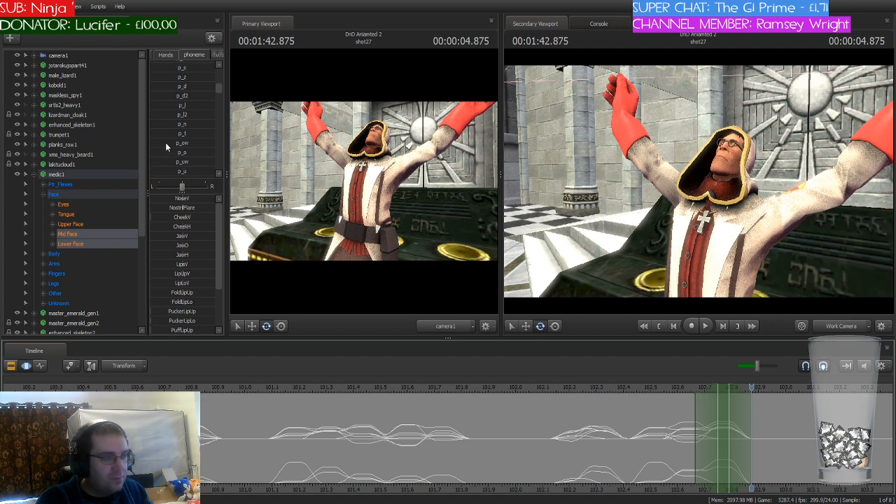
pyautogui.moveTo(722, 385); pyautogui.dragTo(756, 387)
pyautogui.moveTo(163, 142); pyautogui.dragTo(191, 142)
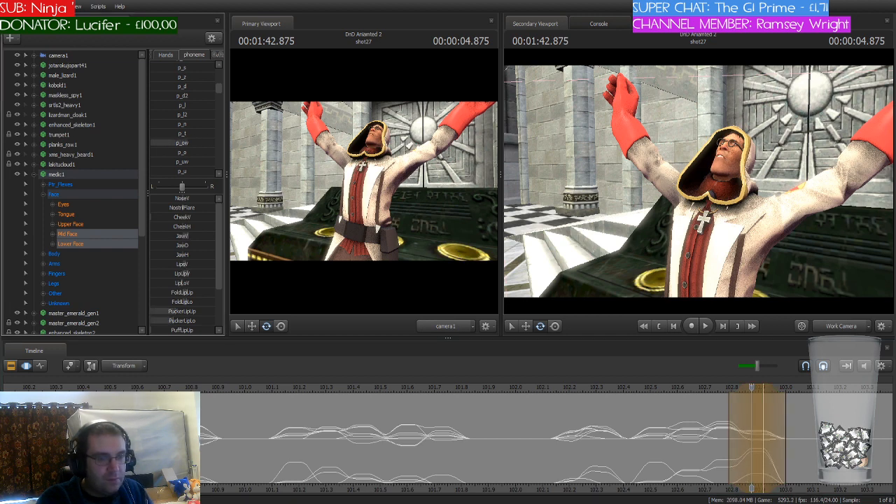
# Step: Shift the playhead and time selection to 103 seconds and blend the medic's mouth into the p_s phoneme there
pyautogui.click(764, 424)
pyautogui.moveTo(750, 384); pyautogui.dragTo(789, 392)
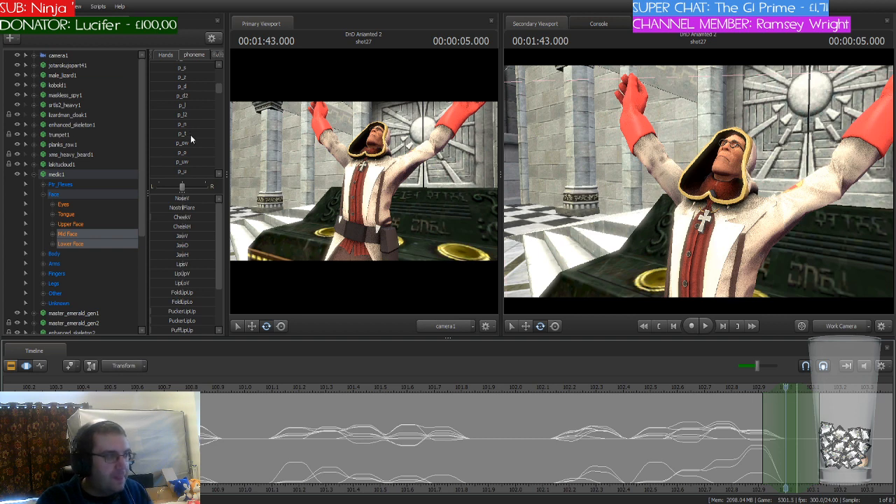
pyautogui.moveTo(167, 68); pyautogui.dragTo(186, 68)
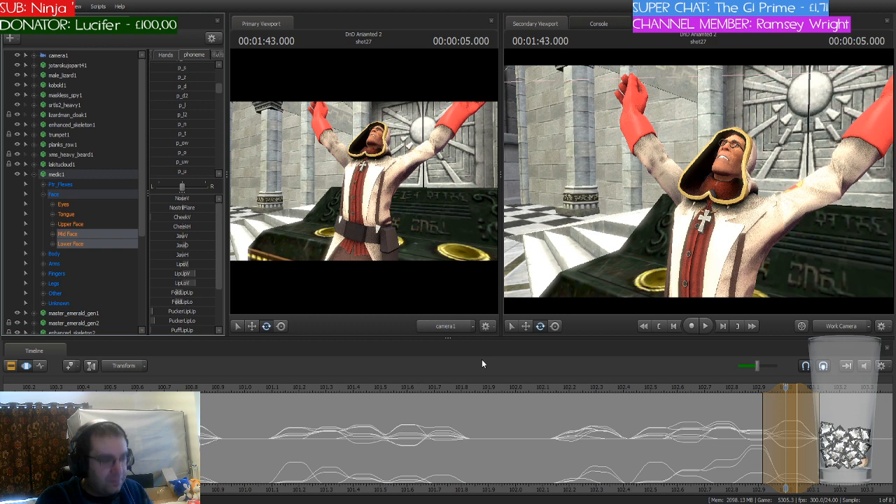
# Step: Shift the playhead and time selection to 103.083 seconds and blend the medic's mouth into the p_n phoneme there
pyautogui.click(720, 467)
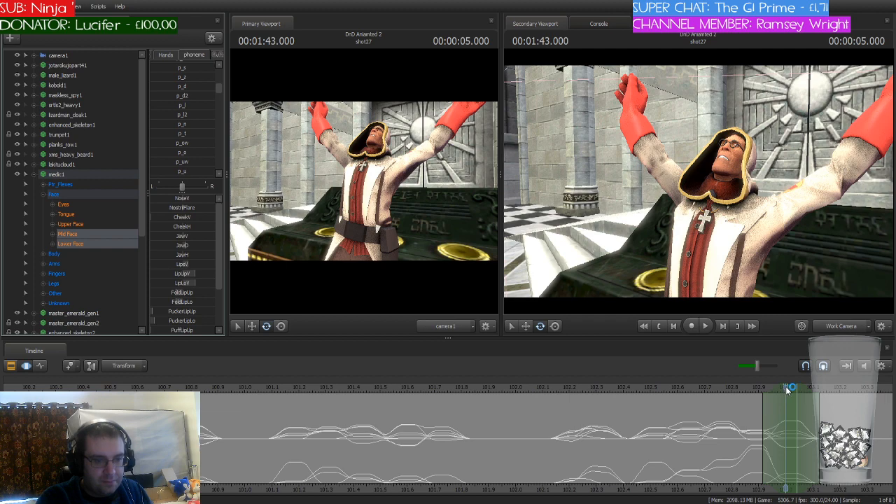
pyautogui.moveTo(785, 387); pyautogui.dragTo(825, 418)
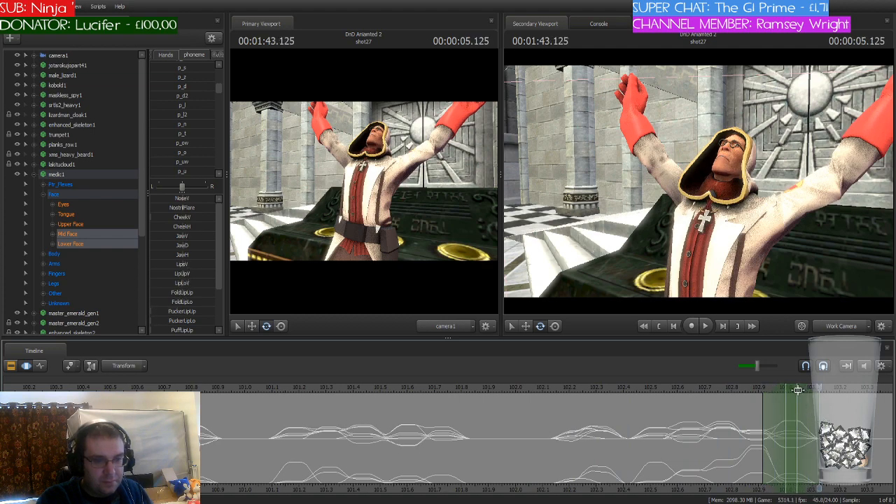
pyautogui.press('w')
pyautogui.moveTo(756, 188)
pyautogui.mouseDown()
pyautogui.moveTo(773, 171)
pyautogui.moveTo(759, 199)
pyautogui.mouseUp()
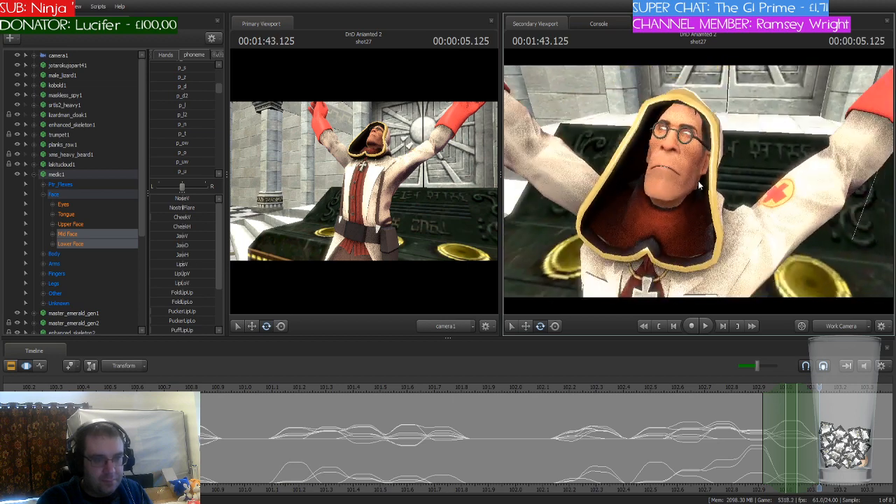
pyautogui.moveTo(820, 388); pyautogui.dragTo(805, 425)
pyautogui.moveTo(792, 389); pyautogui.dragTo(813, 389)
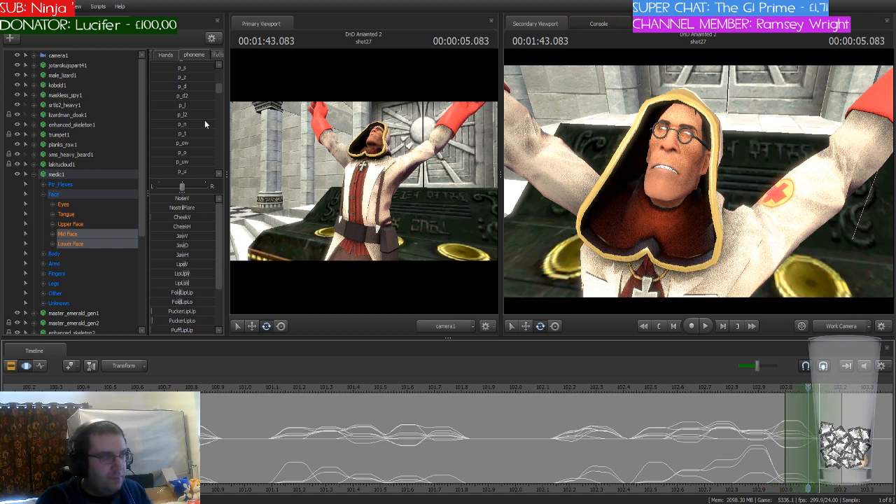
pyautogui.scroll(5, 204, 123)
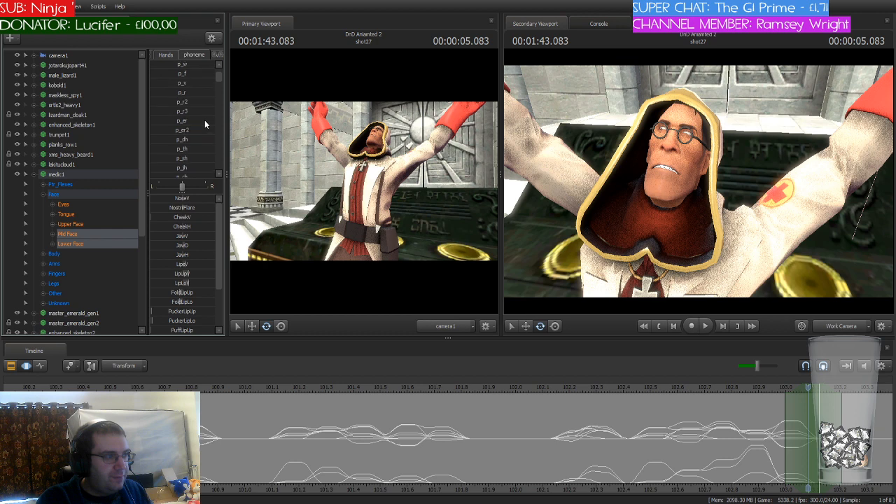
pyautogui.scroll(-5, 204, 124)
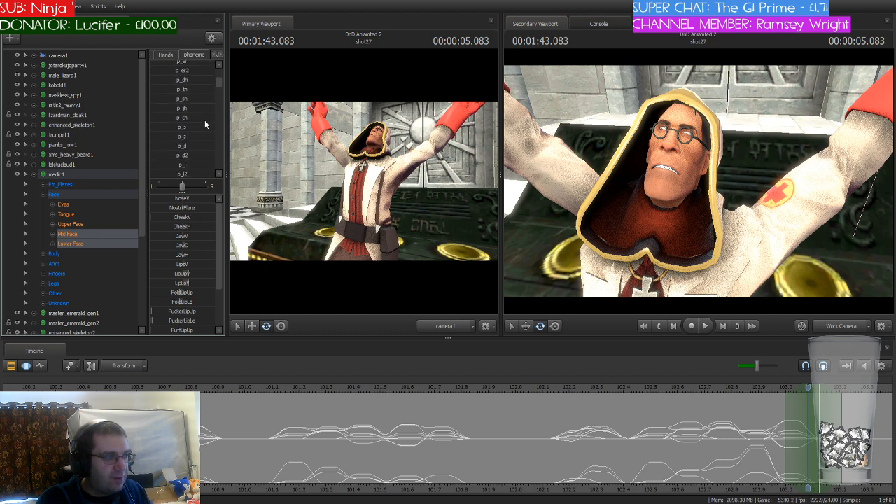
pyautogui.scroll(-2, 204, 123)
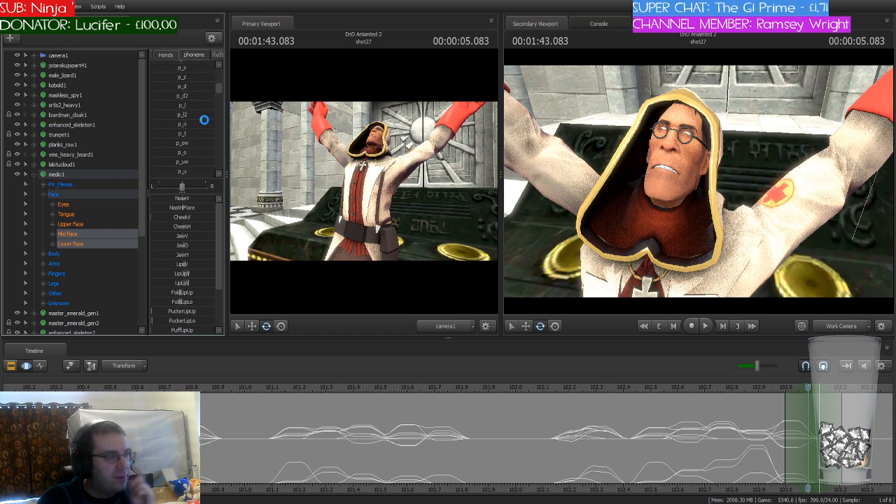
pyautogui.moveTo(176, 126); pyautogui.dragTo(182, 126)
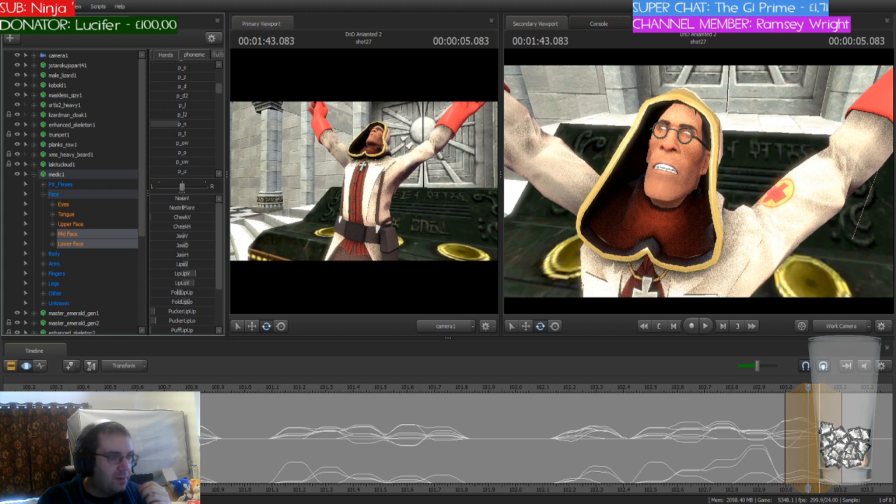
# Step: Play the medic's line on to about 104.208 seconds to check where the remaining sounds fall
pyautogui.moveTo(808, 387)
pyautogui.mouseDown()
pyautogui.moveTo(558, 394)
pyautogui.moveTo(701, 406)
pyautogui.moveTo(820, 389)
pyautogui.mouseUp()
pyautogui.moveTo(818, 488); pyautogui.dragTo(881, 487)
pyautogui.moveTo(864, 476); pyautogui.dragTo(575, 425, button='middle')
pyautogui.scroll(-2, 480, 396)
pyautogui.press('space')
pyautogui.scroll(-1, 480, 396)
pyautogui.press('space')
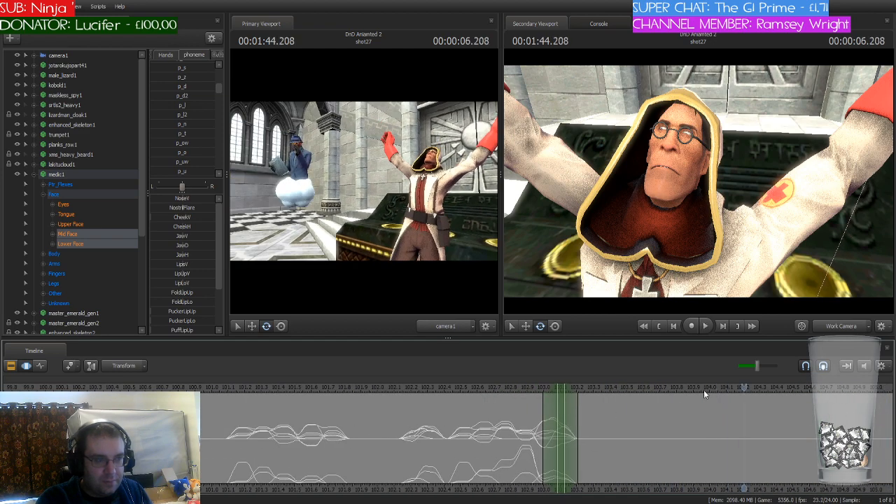
# Step: Shift the playhead and time selection to 103.208 seconds and blend the medic's mouth into the p_s phoneme there
pyautogui.moveTo(561, 389); pyautogui.dragTo(585, 390)
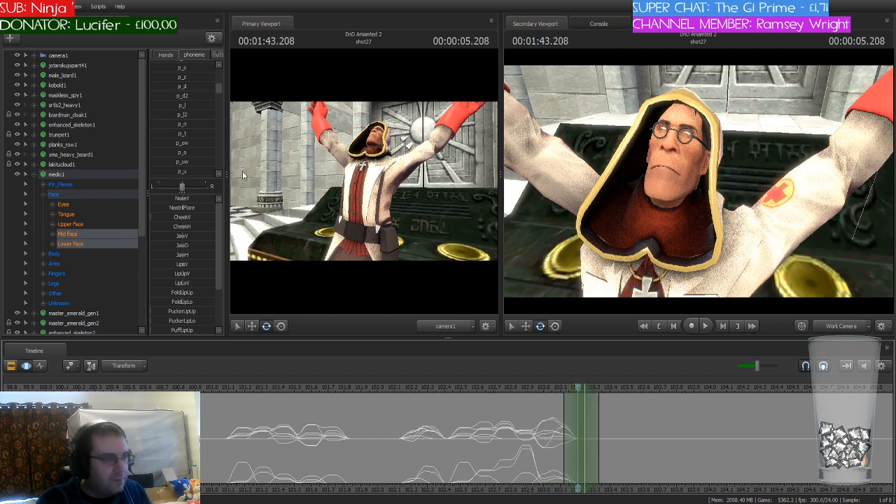
pyautogui.scroll(2, 188, 144)
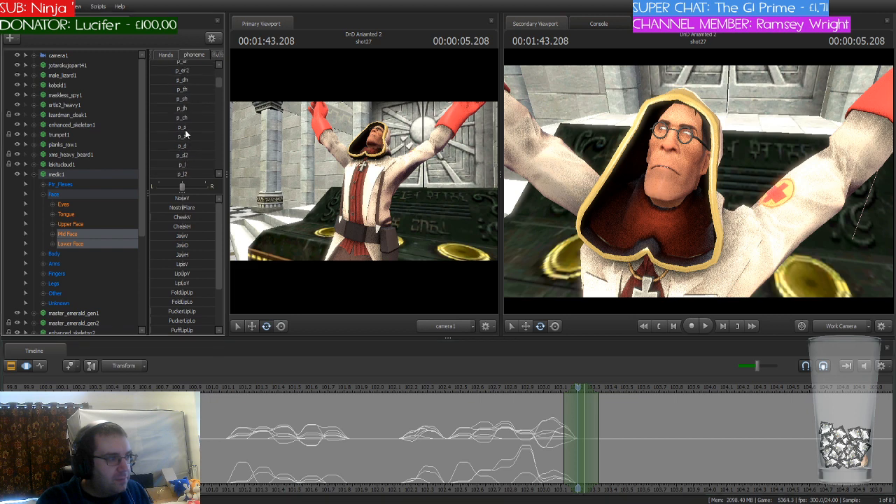
pyautogui.click(158, 128)
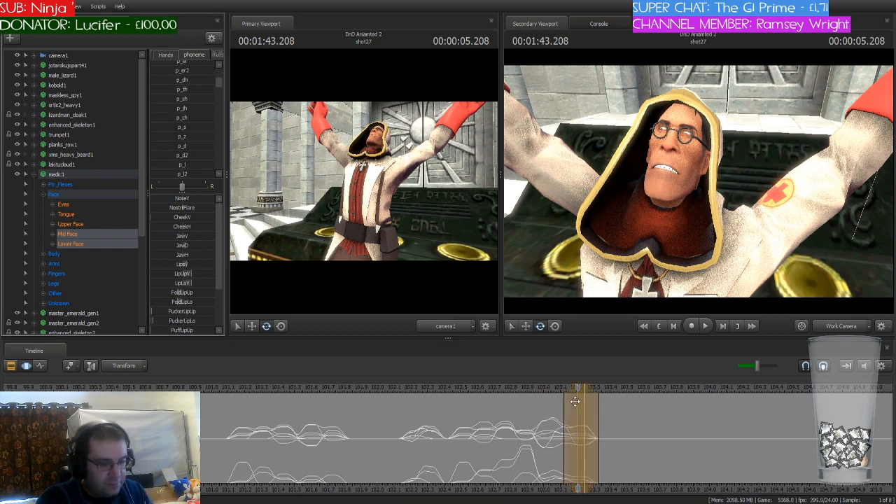
# Step: Shift the playhead and time selection to 103.333 seconds and blend the medic's mouth into the p_o phoneme there
pyautogui.click(492, 389)
pyautogui.moveTo(494, 391); pyautogui.dragTo(604, 387)
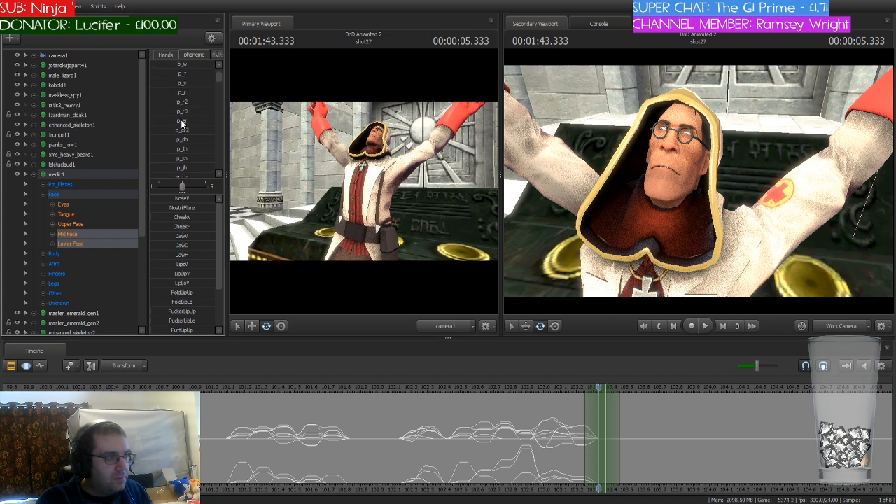
pyautogui.scroll(-3, 182, 124)
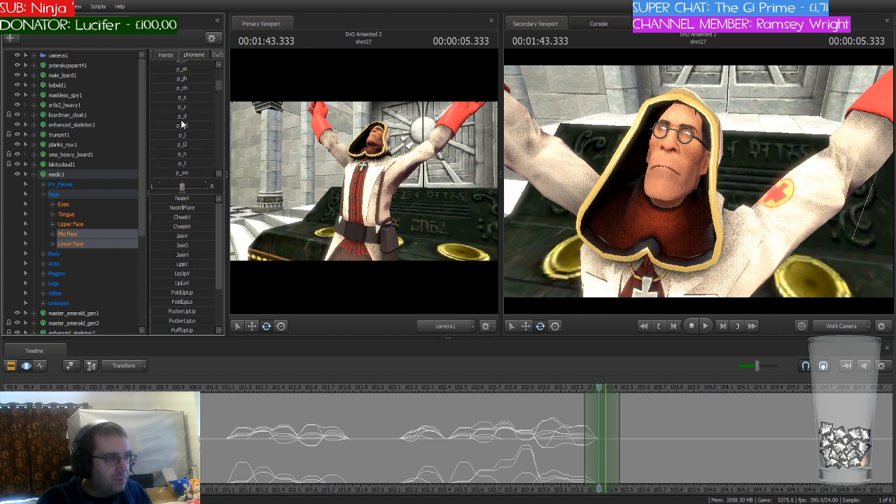
pyautogui.click(174, 122)
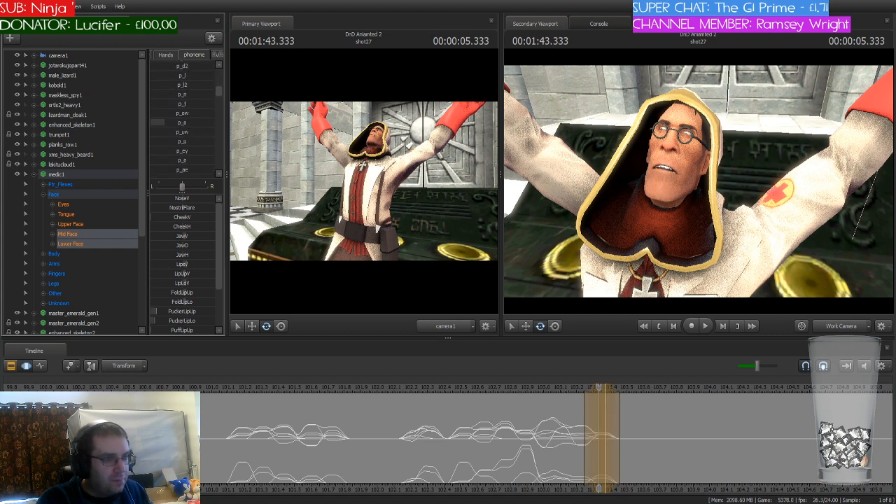
# Step: Play back the medic's keyed line and the rest of shot27 up to about 116.083 seconds to review the lip sync
pyautogui.click(576, 421)
pyautogui.click(388, 390)
pyautogui.press('space')
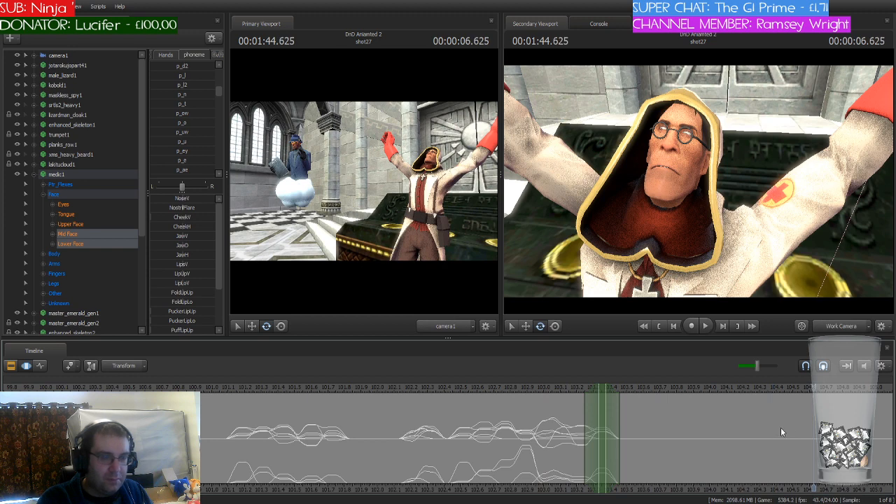
pyautogui.moveTo(814, 435); pyautogui.dragTo(512, 433, button='middle')
pyautogui.scroll(-3, 512, 432)
pyautogui.press('space')
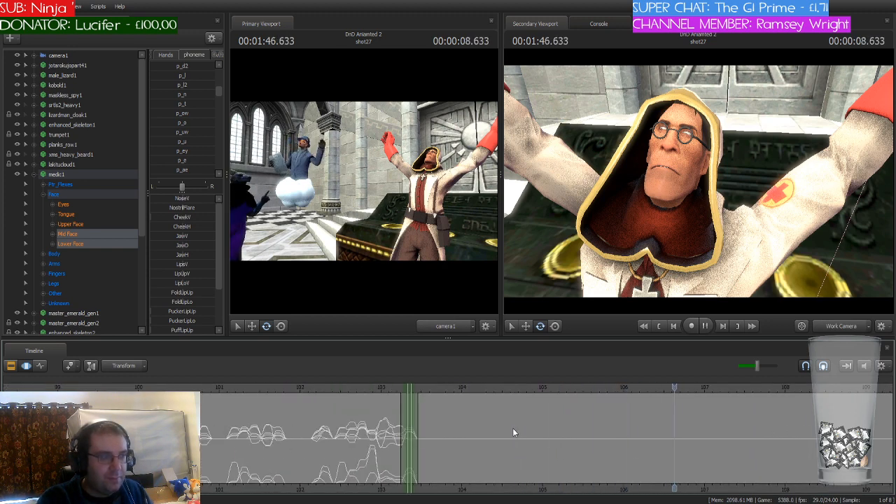
pyautogui.moveTo(758, 470); pyautogui.dragTo(422, 440, button='middle')
pyautogui.scroll(-3, 422, 439)
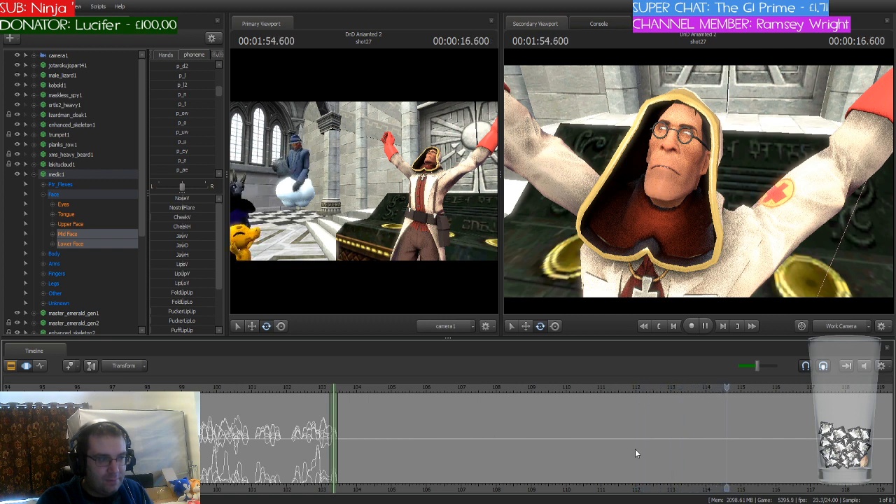
pyautogui.press('space')
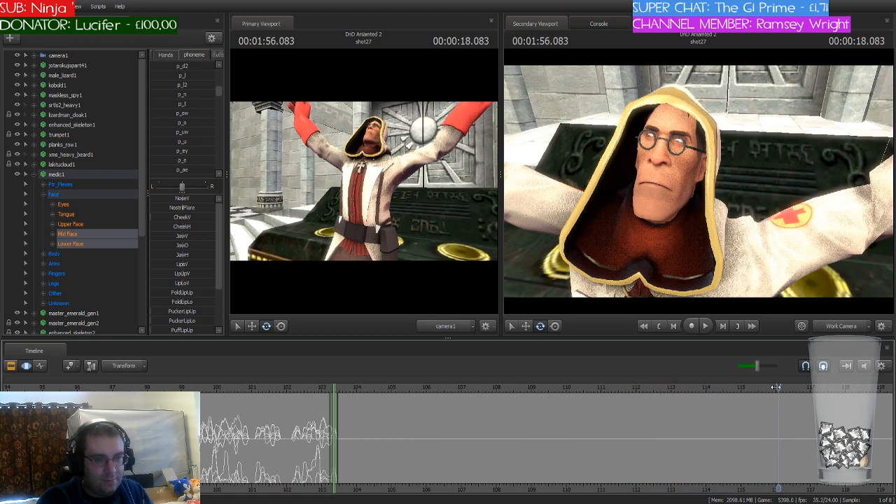
# Step: Play on from the last part of shot27 through shot30, stopping at about 142.291 seconds in slug2
pyautogui.moveTo(778, 387); pyautogui.dragTo(869, 396)
pyautogui.moveTo(867, 425); pyautogui.dragTo(426, 429, button='middle')
pyautogui.scroll(-2, 426, 428)
pyautogui.press('space')
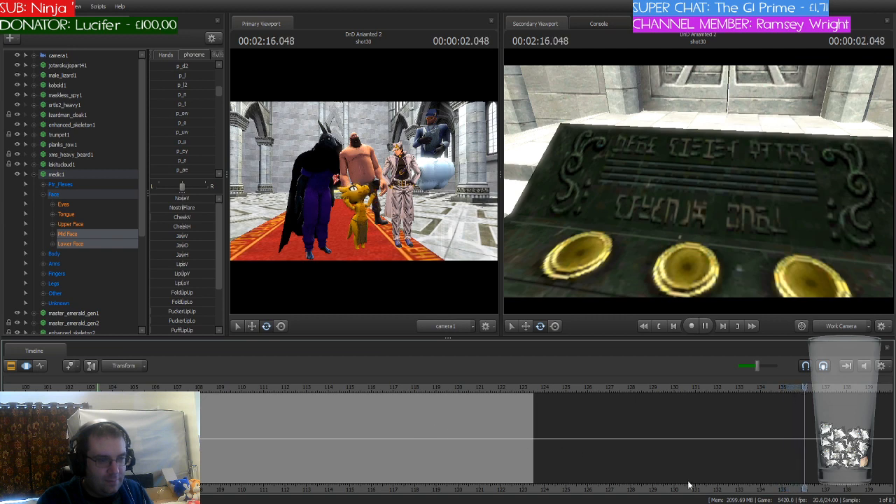
pyautogui.scroll(-3, 410, 439)
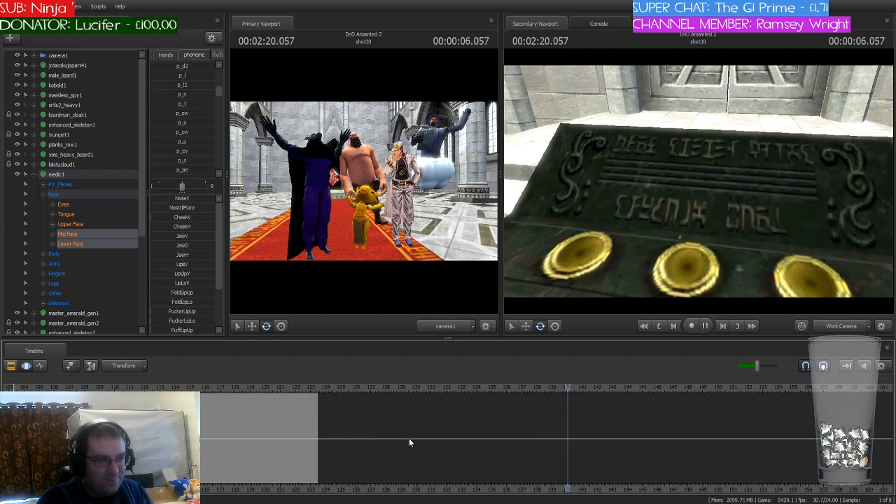
pyautogui.press('space')
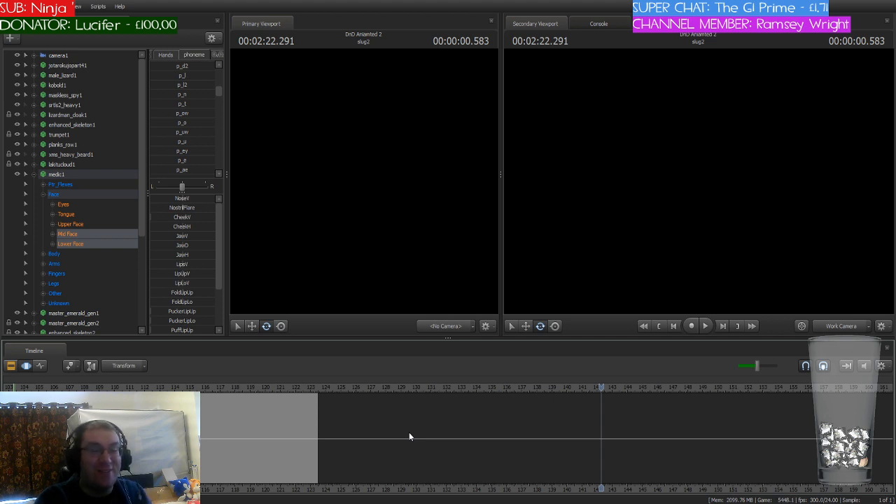
# Step: Skip ahead to about 155 seconds in shot34 and play into shot35, stopping at about 164.041 seconds
pyautogui.scroll(-1, 409, 435)
pyautogui.scroll(-1, 410, 435)
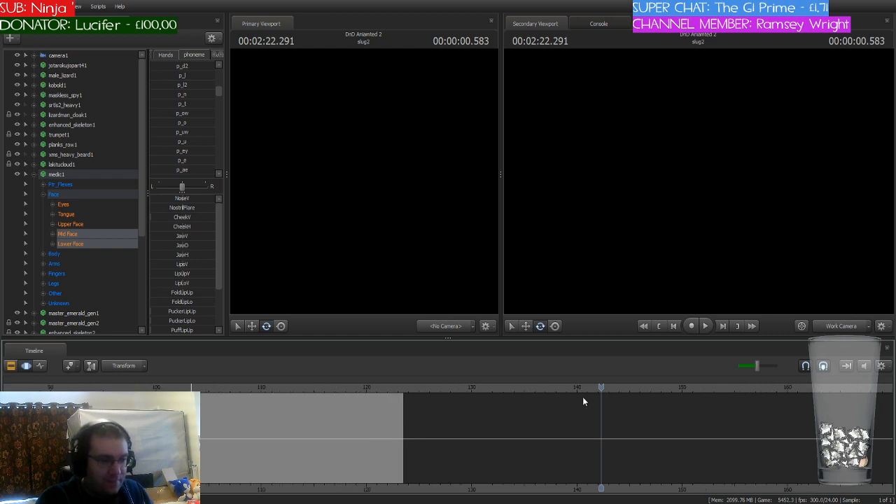
pyautogui.moveTo(601, 387); pyautogui.dragTo(737, 391)
pyautogui.press('space')
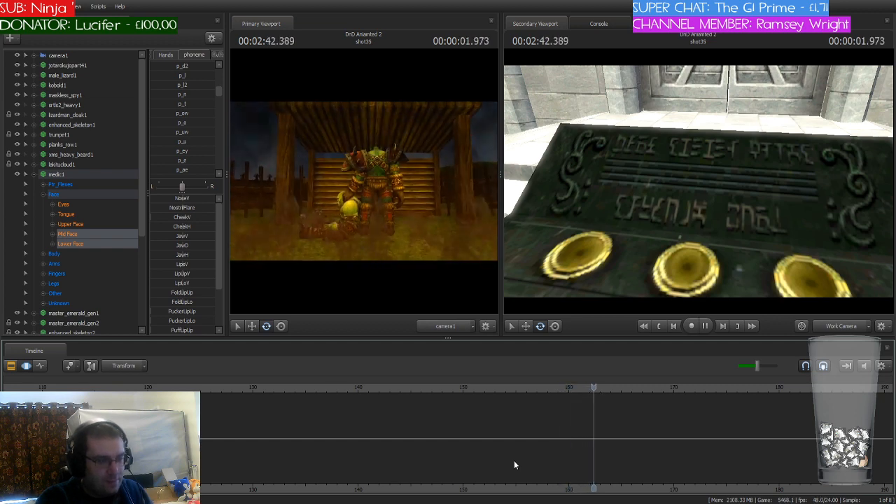
pyautogui.press('space')
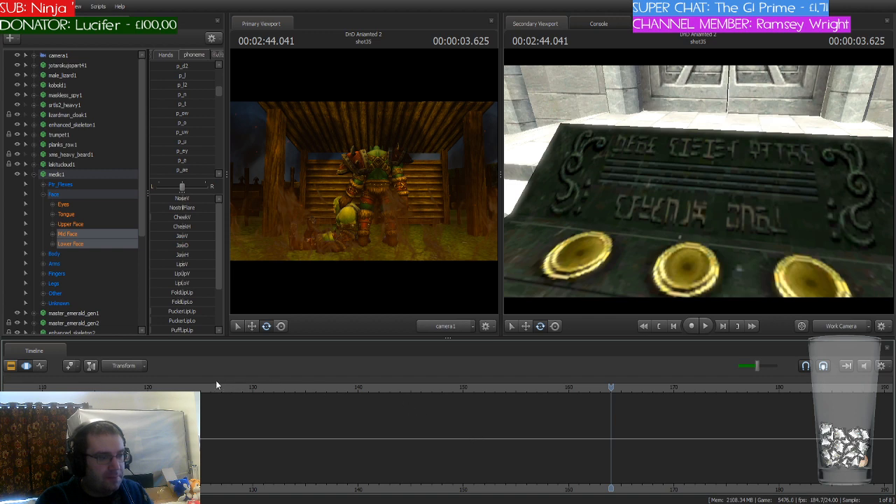
# Step: Replay the opening of shot35 from about 159 seconds to about 162.125 seconds
pyautogui.click(177, 390)
pyautogui.press('space')
pyautogui.click(616, 388)
pyautogui.press('space')
pyautogui.click(578, 389)
pyautogui.click(561, 389)
pyautogui.press('space')
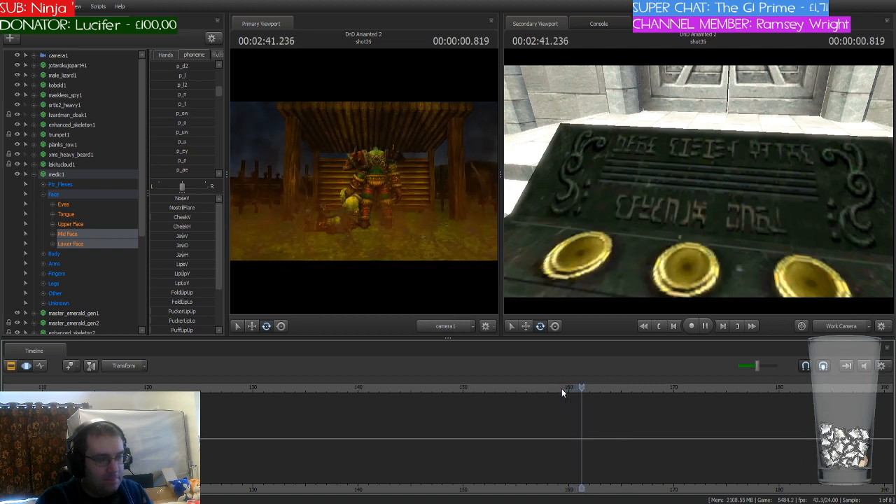
pyautogui.press('space')
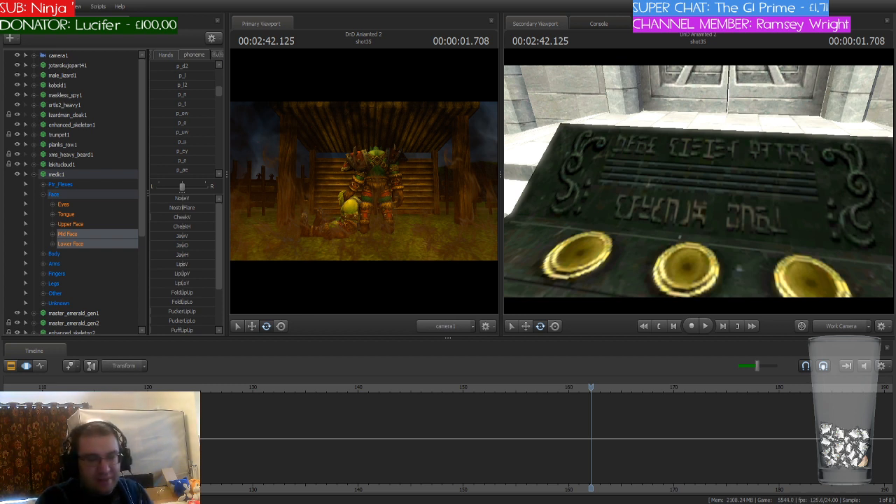
# Step: Go back into shot34 and play across the cut to about 161.625 seconds in shot35 to check the transition
pyautogui.press('Up')
pyautogui.press('Up')
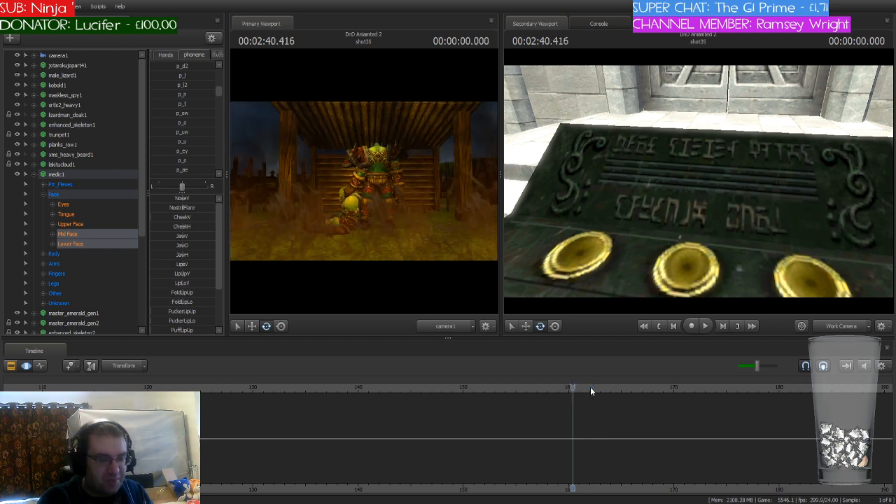
pyautogui.press('Down')
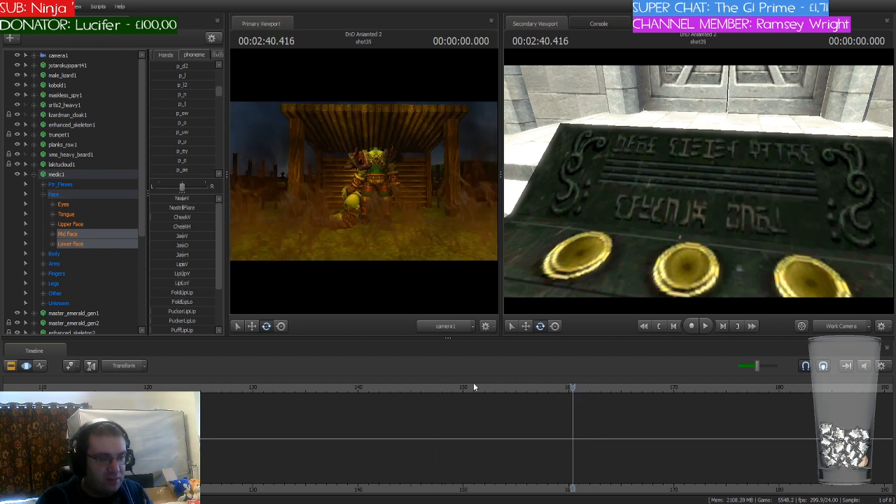
pyautogui.click(445, 387)
pyautogui.press('space')
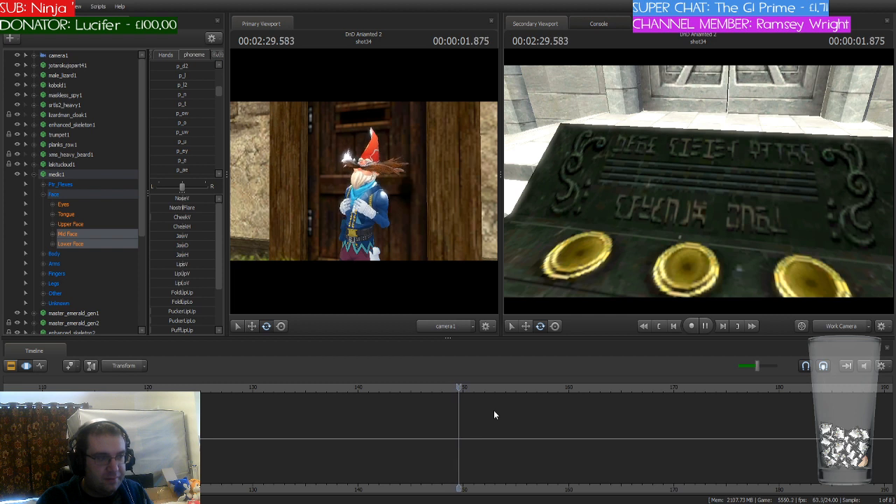
pyautogui.click(514, 389)
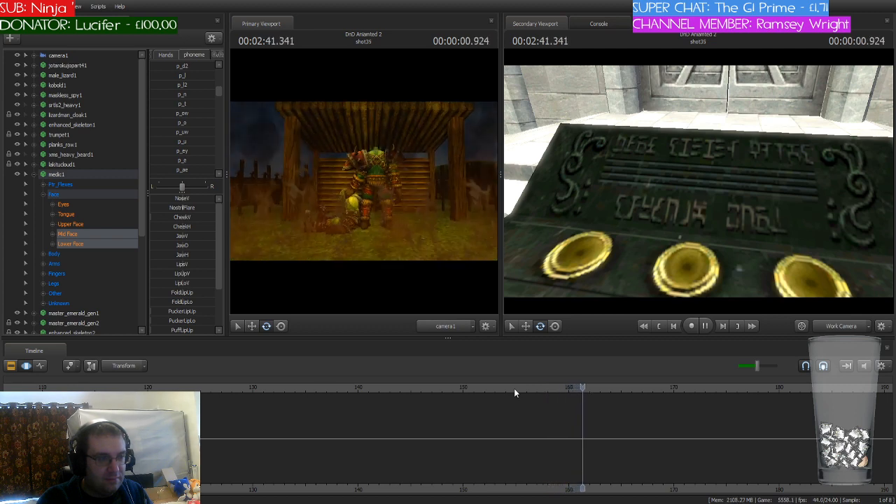
pyautogui.press('space')
# Step: Select shot35 and its camera1, and start an open-ended time selection at 159.083 seconds with the playhead there
pyautogui.click(11, 366)
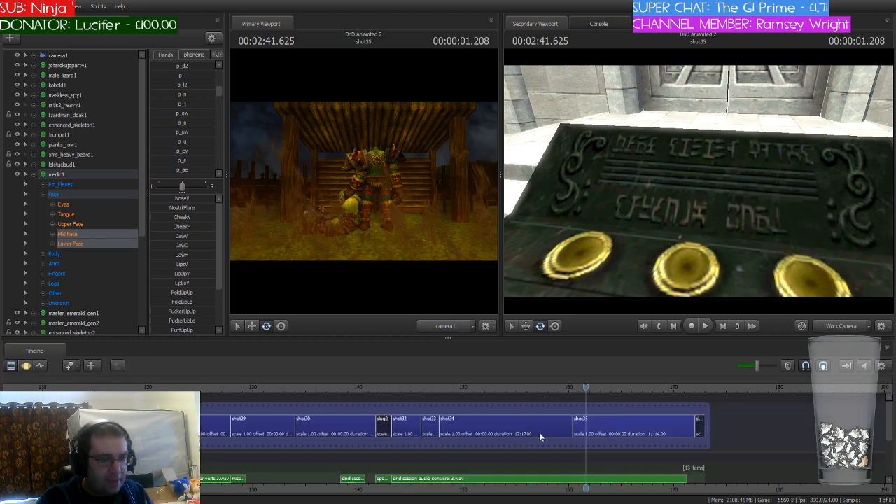
pyautogui.click(603, 434)
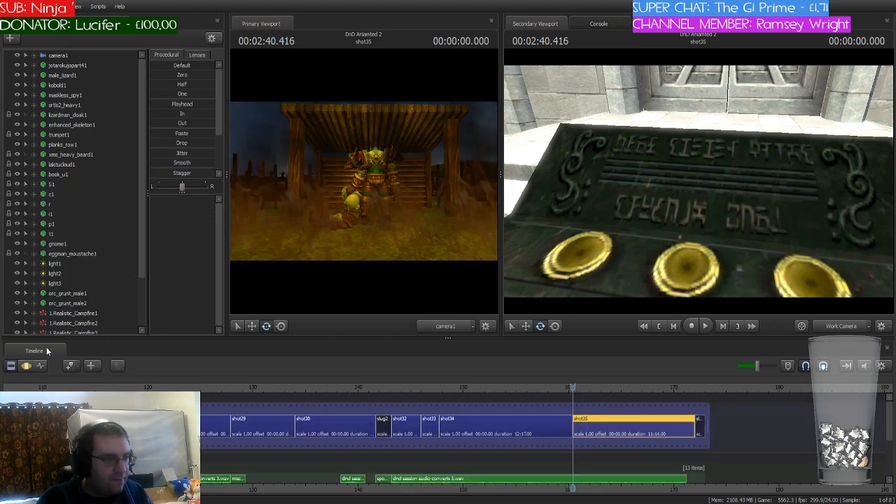
pyautogui.click(11, 365)
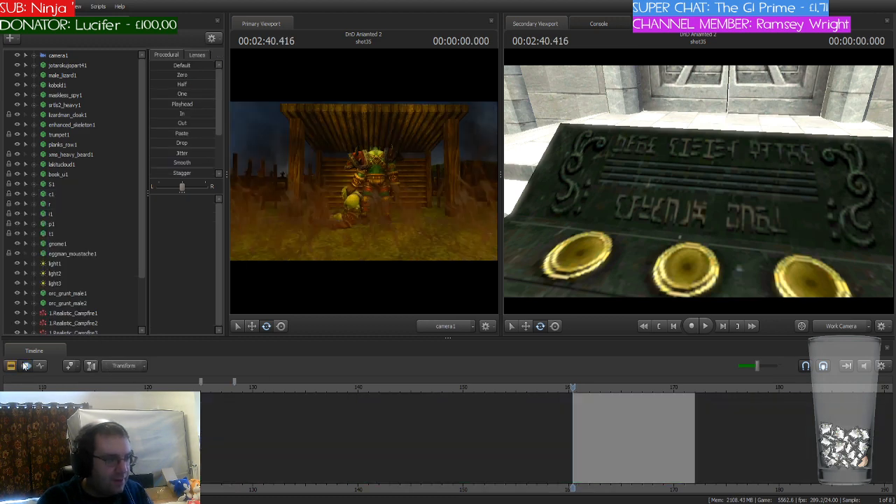
pyautogui.click(70, 56)
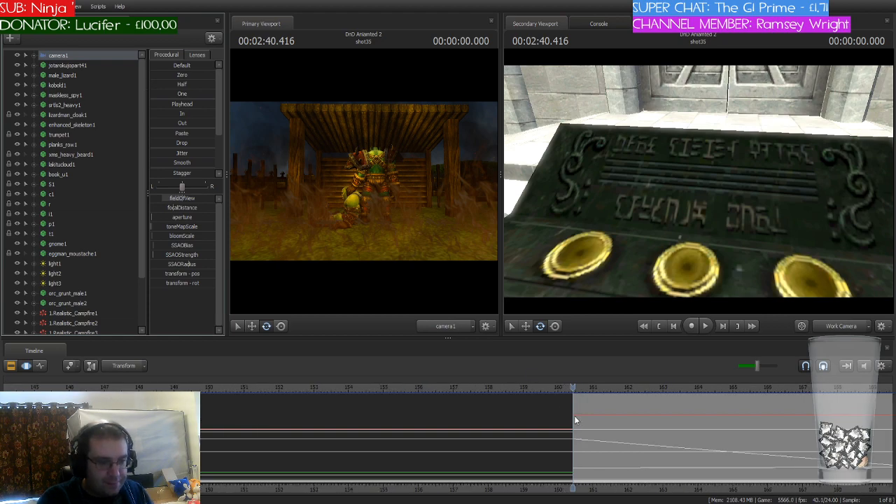
pyautogui.moveTo(574, 421); pyautogui.dragTo(513, 414)
pyautogui.moveTo(572, 389); pyautogui.dragTo(513, 389)
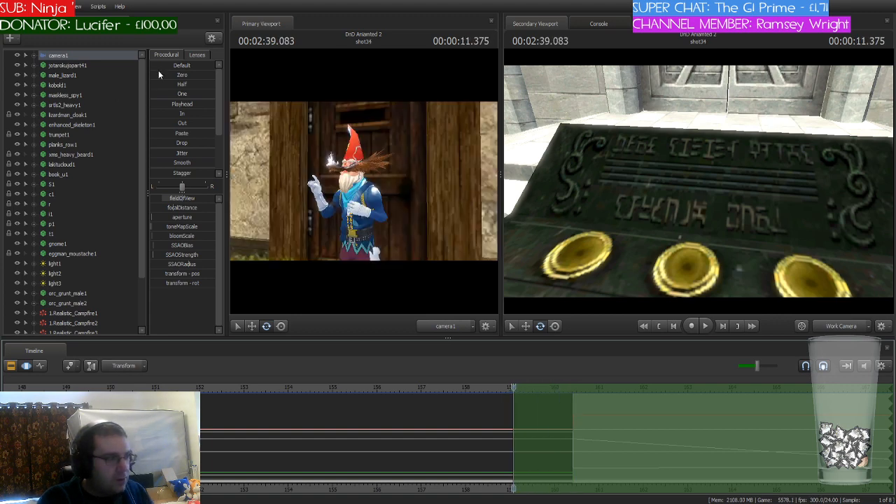
# Step: Limit the time selection to end at 160.416 seconds, put the playhead there and apply the Playhead preset to camera1
pyautogui.click(164, 104)
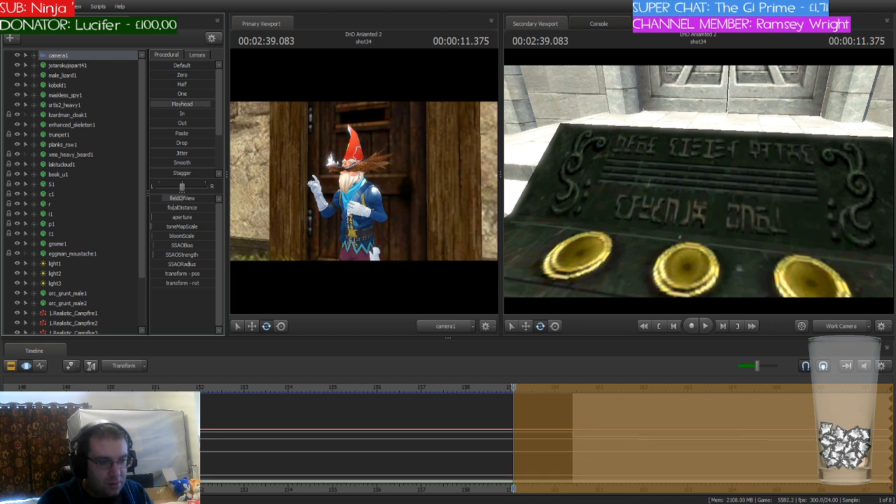
pyautogui.moveTo(210, 104); pyautogui.dragTo(128, 101)
pyautogui.moveTo(890, 420); pyautogui.dragTo(572, 423)
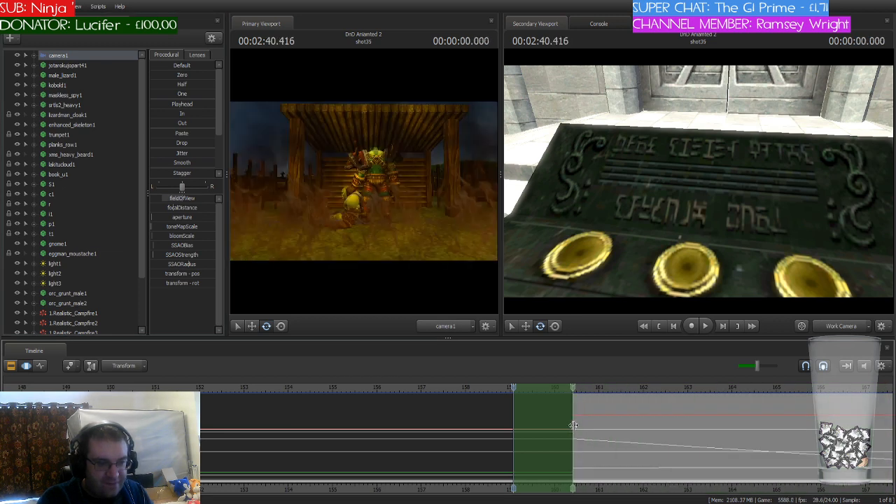
pyautogui.moveTo(515, 388); pyautogui.dragTo(572, 393)
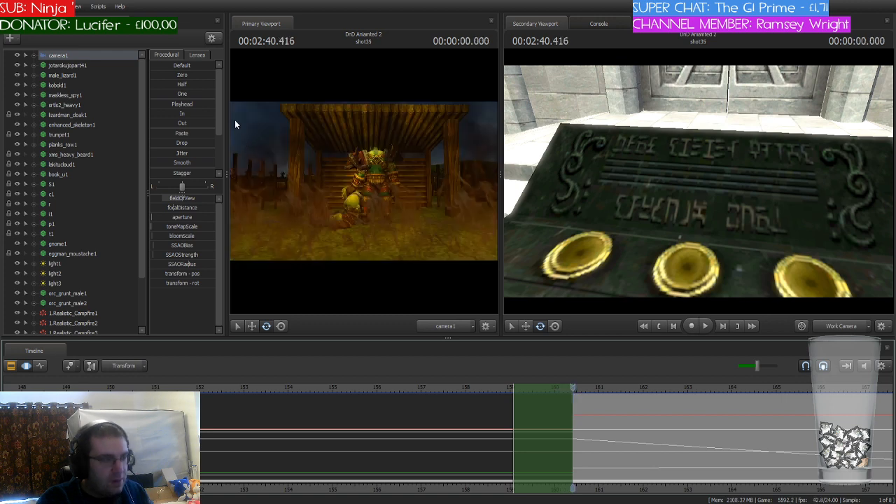
pyautogui.click(171, 105)
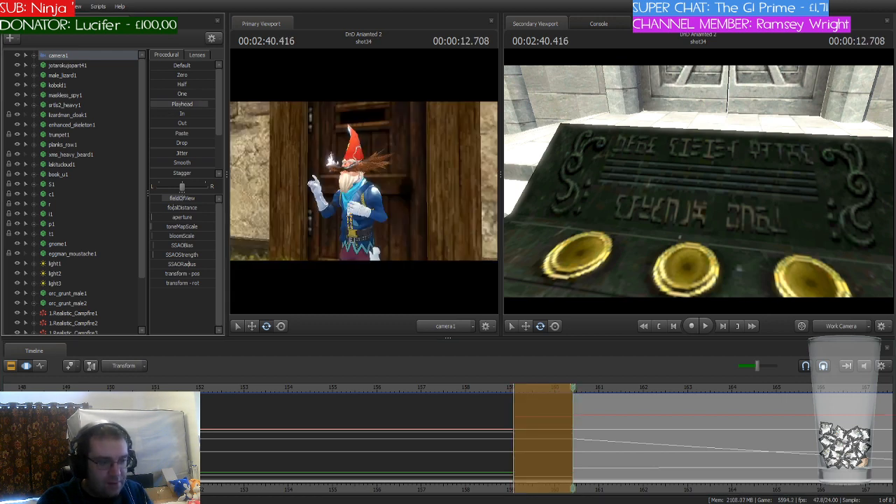
pyautogui.click(527, 389)
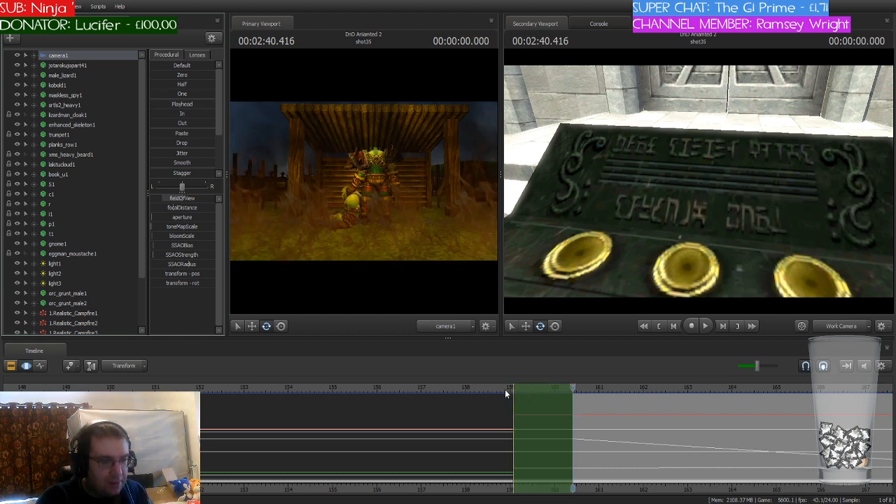
# Step: Play across the cut into shot35 and on to 173 seconds to check the camera at the shot's start
pyautogui.scroll(-1, 299, 388)
pyautogui.click(214, 388)
pyautogui.press('space')
pyautogui.click(497, 390)
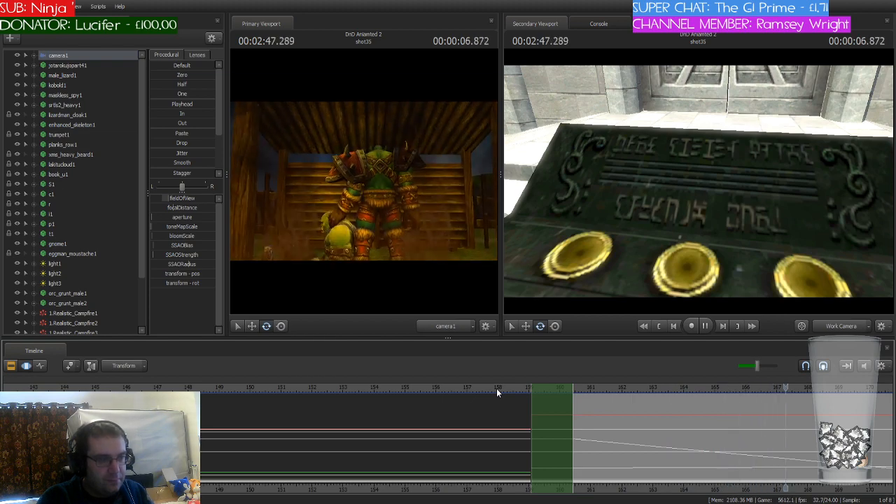
pyautogui.scroll(-2, 715, 443)
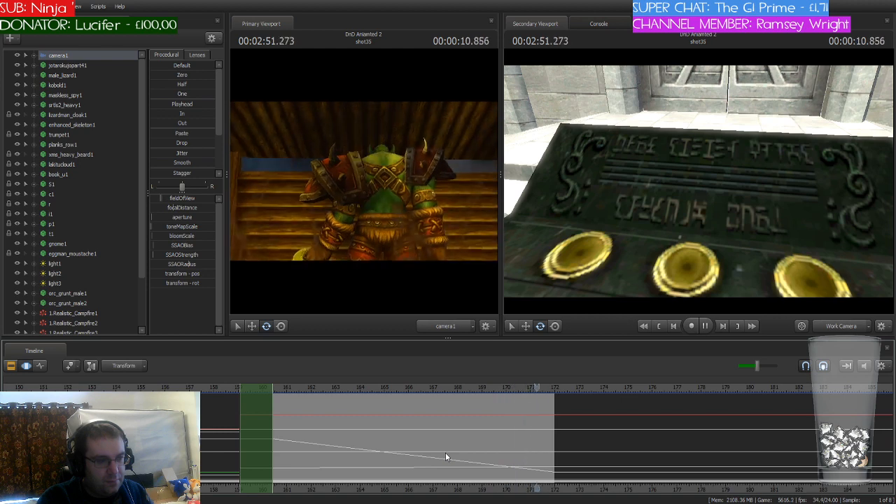
pyautogui.press('space')
# Step: Switch to the clip editor, return the playhead to the start of shot27 at 98 seconds and select that shot
pyautogui.click(14, 368)
pyautogui.scroll(-4, 440, 440)
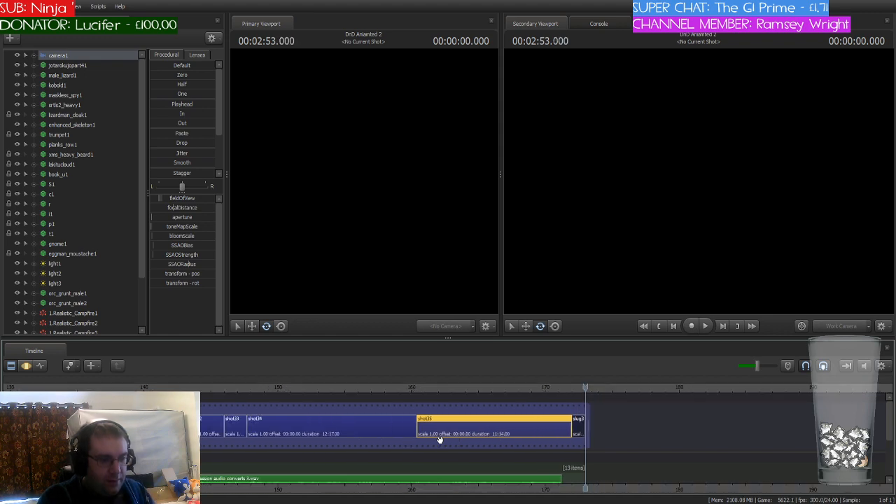
pyautogui.press('Up')
pyautogui.press('Up')
pyautogui.press('Up')
pyautogui.press('Up')
pyautogui.press('Up')
pyautogui.press('Up')
pyautogui.press('Up')
pyautogui.press('Up')
pyautogui.press('Up')
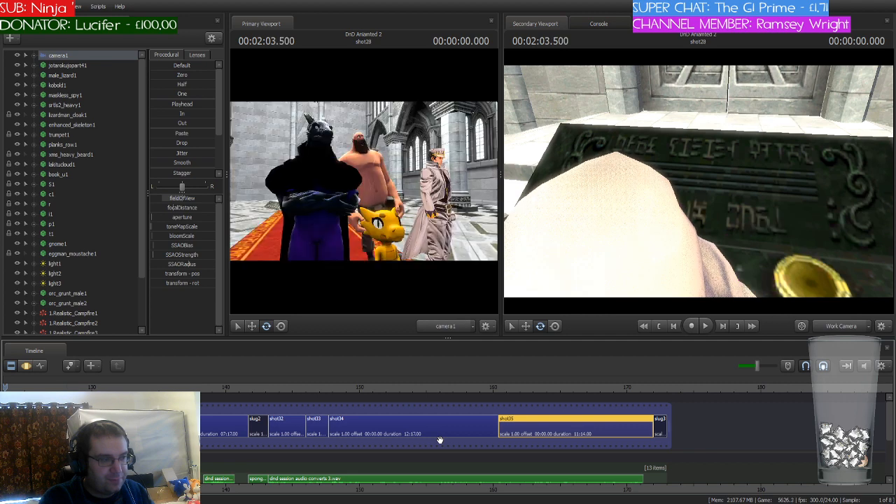
pyautogui.press('Up')
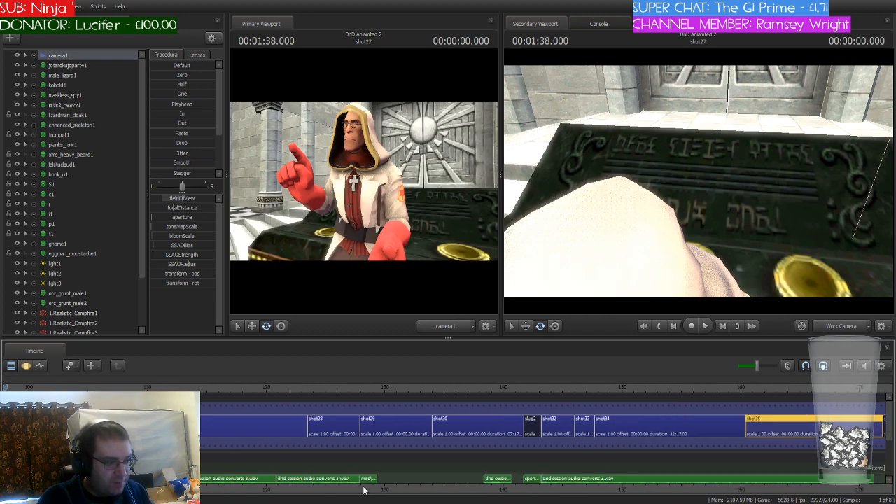
pyautogui.moveTo(448, 452); pyautogui.dragTo(615, 451, button='middle')
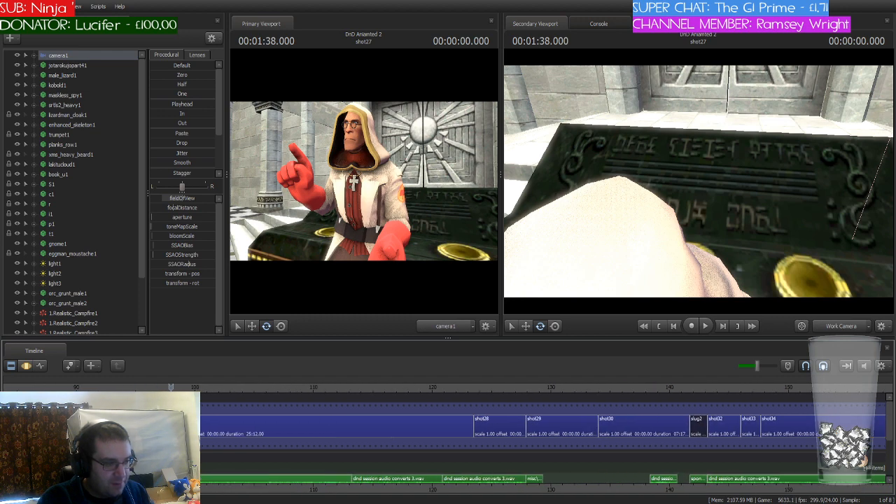
pyautogui.click(342, 435)
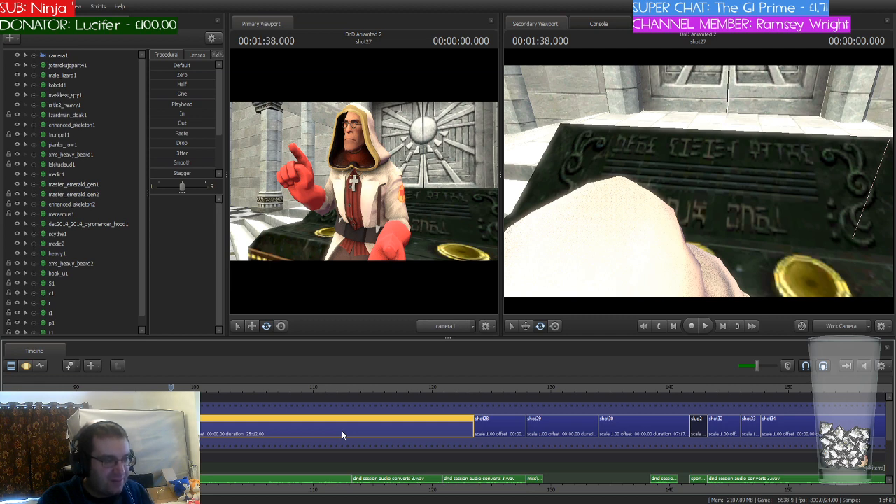
# Step: Compare the opening frames of shot28 and shot27, ending on the start of shot27
pyautogui.moveTo(171, 387); pyautogui.dragTo(473, 403)
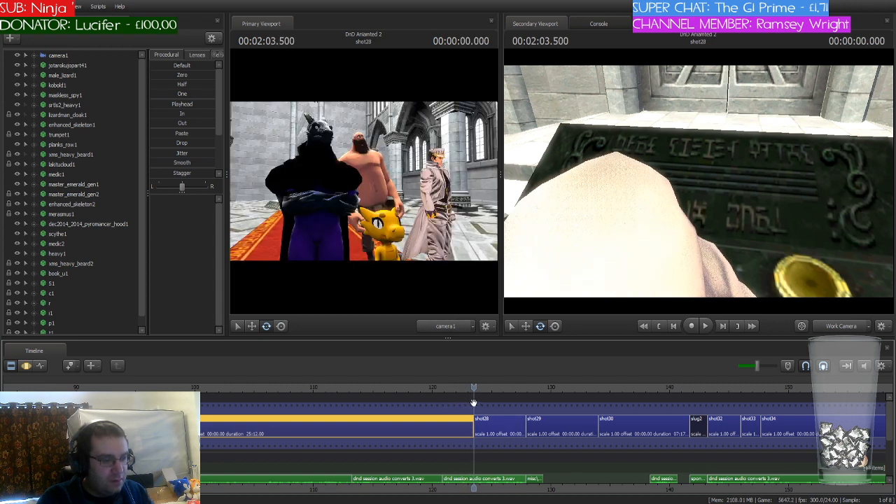
pyautogui.press('Up')
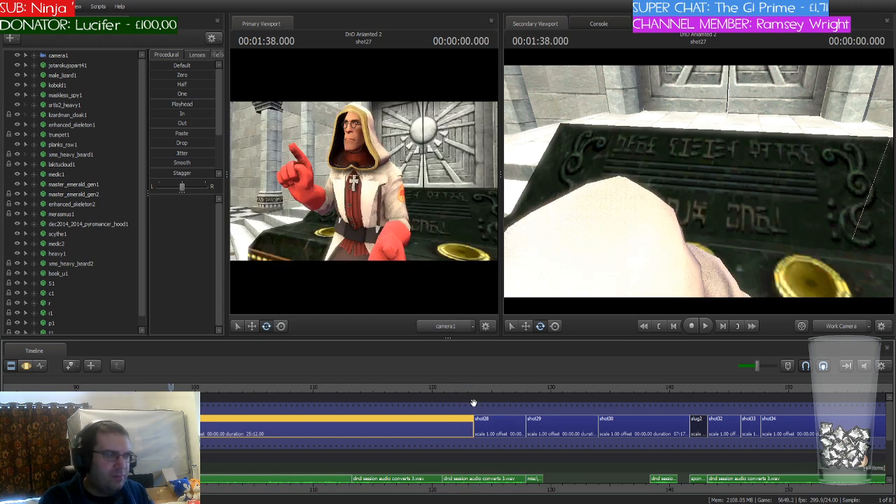
pyautogui.press('Down')
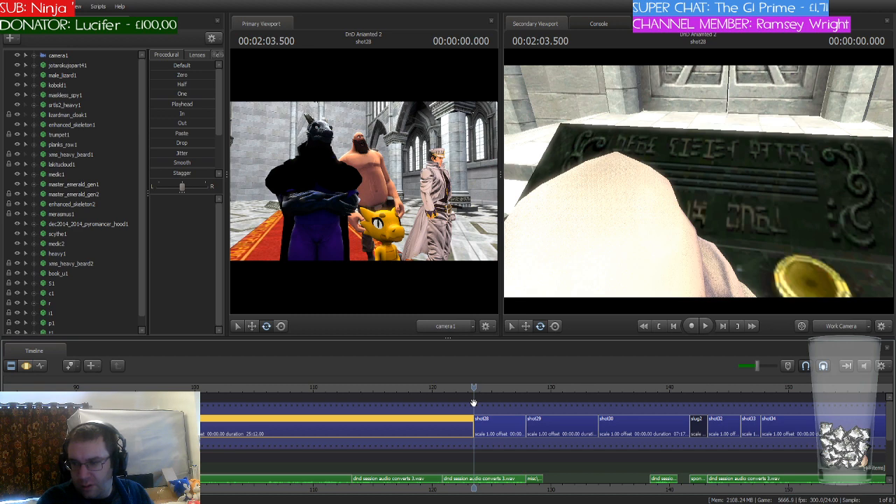
pyautogui.press('Up')
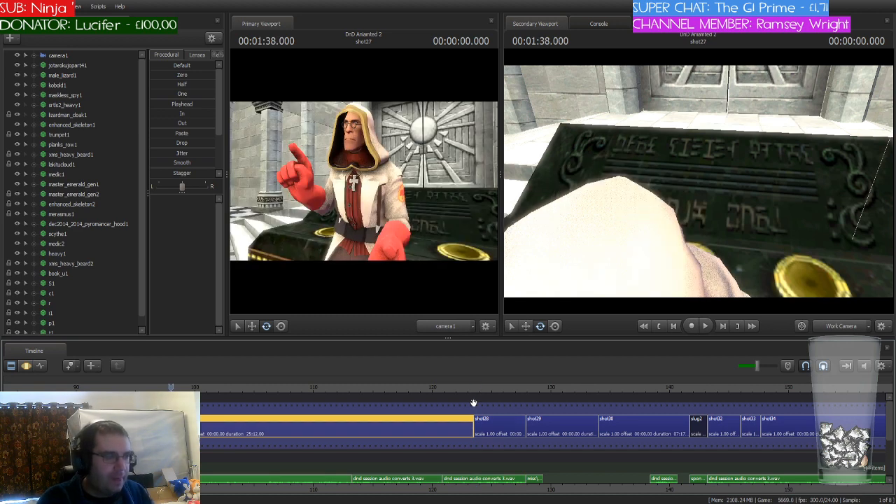
# Step: Frame the medic in the work camera, play shot27 from its start and stop near 116 seconds in the motion editor
pyautogui.moveTo(644, 231); pyautogui.dragTo(648, 255)
pyautogui.press('s')
pyautogui.press('w')
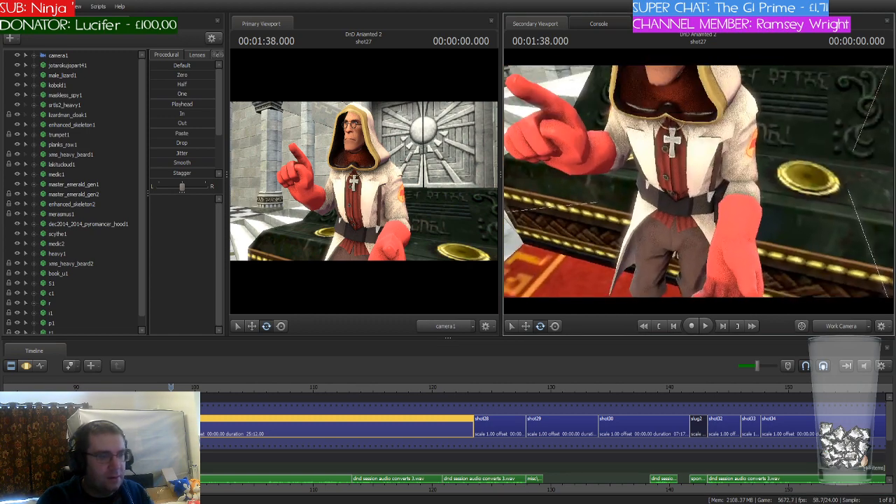
pyautogui.press('space')
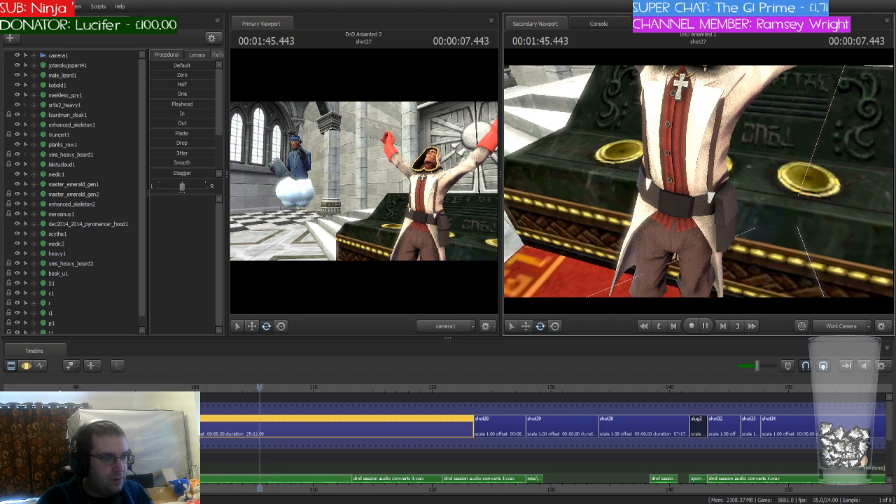
pyautogui.click(25, 366)
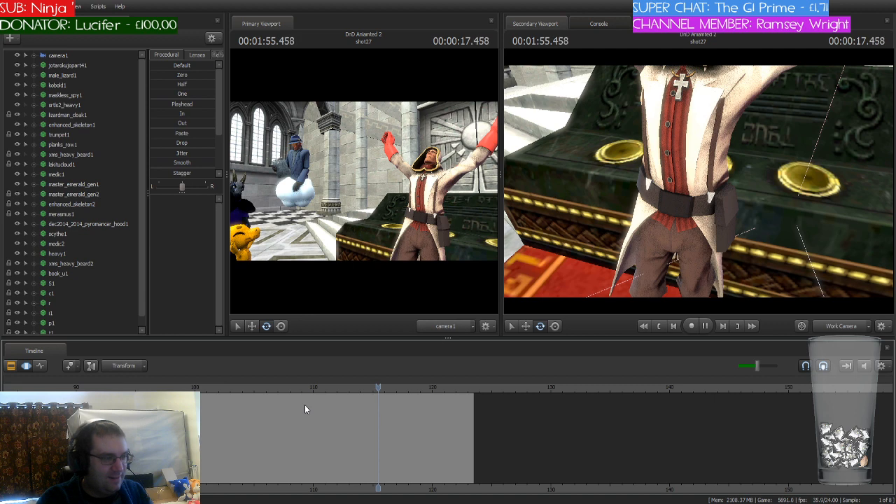
pyautogui.scroll(4, 304, 405)
pyautogui.press('space')
# Step: Put the playhead and a short time selection at 116 seconds and select medic1's Mid Face and Lower Face controls
pyautogui.scroll(4, 427, 412)
pyautogui.keyDown('shift'); pyautogui.moveTo(379, 410); pyautogui.dragTo(390, 411); pyautogui.keyUp('shift')
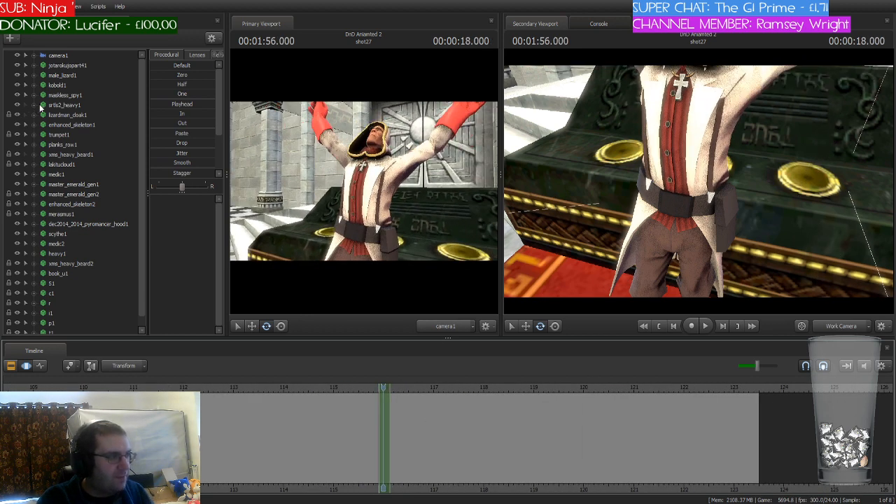
pyautogui.click(34, 174)
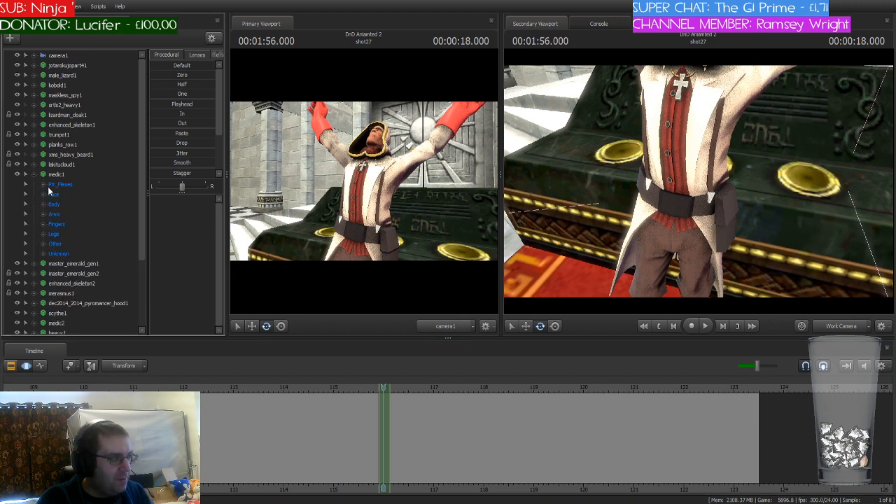
pyautogui.click(73, 236)
pyautogui.keyDown('ctrl'); pyautogui.click(73, 243); pyautogui.keyUp('ctrl')
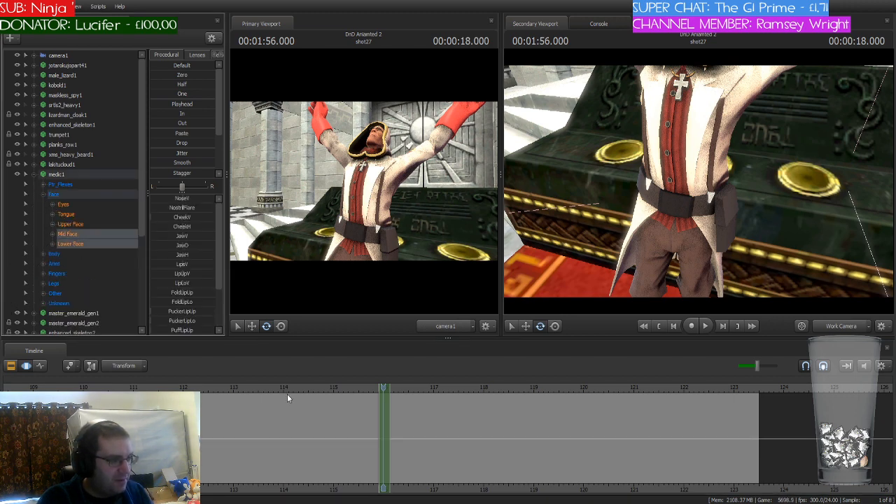
# Step: Scrub closely around the short time selection to check the dialogue timing, ending with the playhead at 116 seconds
pyautogui.scroll(-8, 327, 412)
pyautogui.scroll(10, 327, 411)
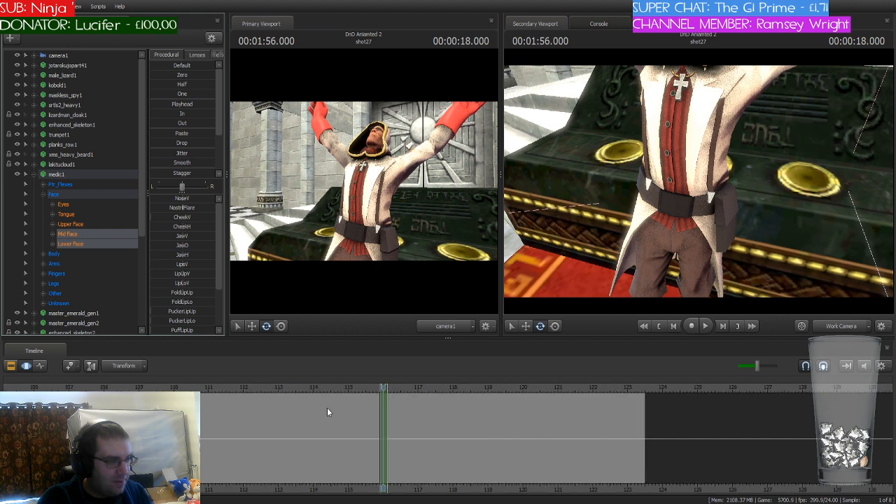
pyautogui.scroll(6, 330, 408)
pyautogui.moveTo(383, 388); pyautogui.dragTo(394, 412)
pyautogui.keyDown('shift'); pyautogui.scroll(3, 394, 412); pyautogui.keyUp('shift')
pyautogui.keyDown('shift'); pyautogui.scroll(-1, 394, 413); pyautogui.keyUp('shift')
pyautogui.moveTo(354, 385); pyautogui.dragTo(384, 386)
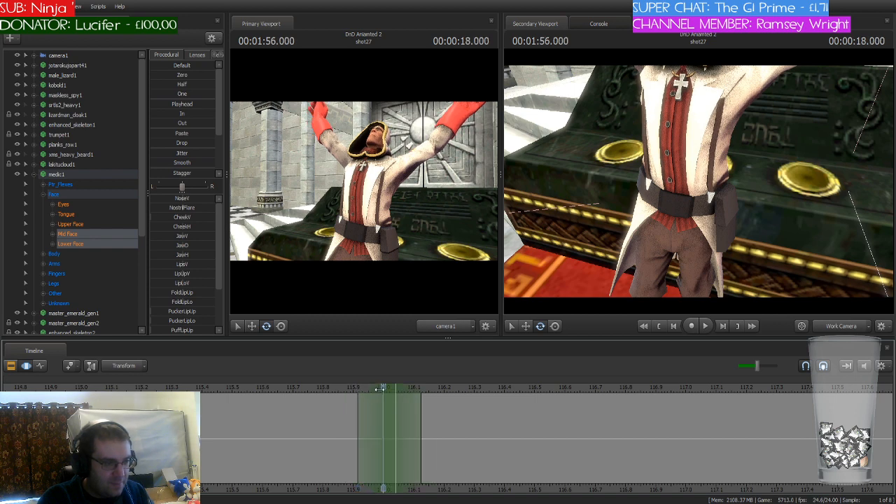
# Step: Bring up the phoneme presets for medic1's selected face controls
pyautogui.click(220, 55)
pyautogui.click(219, 56)
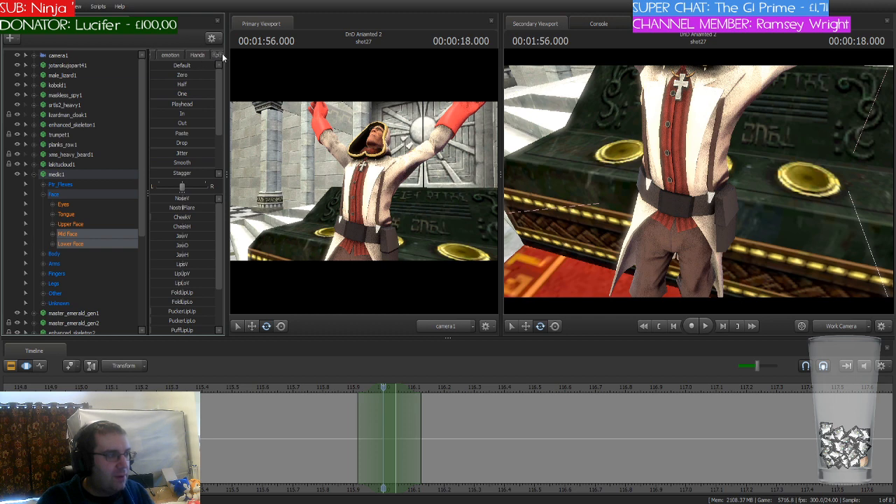
pyautogui.click(219, 55)
pyautogui.click(199, 55)
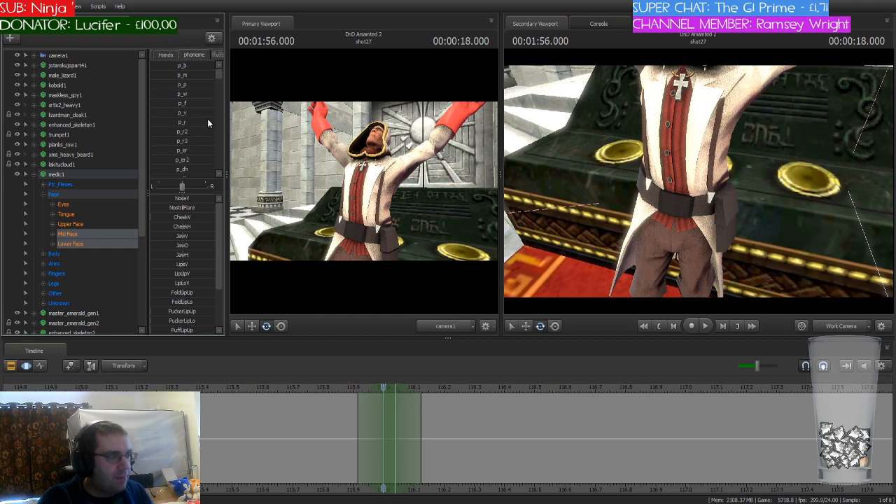
# Step: Try the Left_Flat hand preset and bring the medic's raised hands into view in the work camera
pyautogui.click(166, 56)
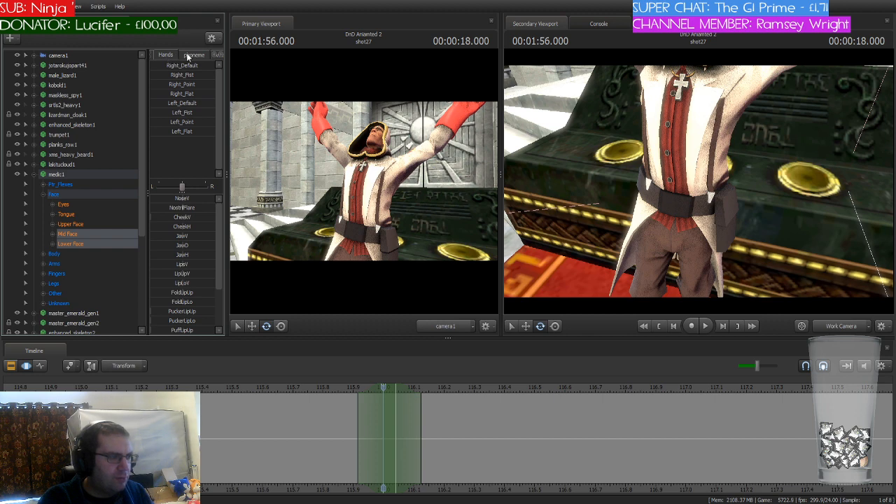
pyautogui.moveTo(168, 131)
pyautogui.mouseDown()
pyautogui.moveTo(201, 131)
pyautogui.moveTo(162, 131)
pyautogui.mouseUp()
pyautogui.moveTo(699, 182); pyautogui.dragTo(700, 106)
pyautogui.press('w')
pyautogui.press('s')
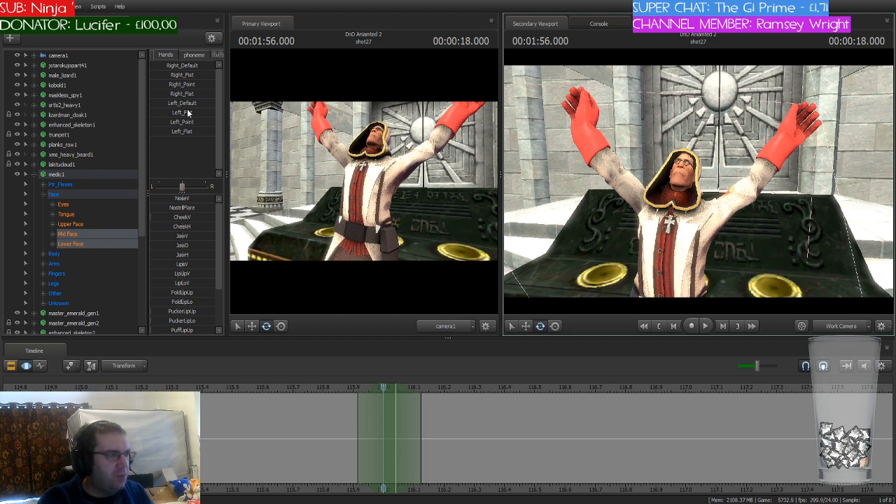
# Step: Try the Left_Fist preset on medic1's bip_hand_L control
pyautogui.click(41, 264)
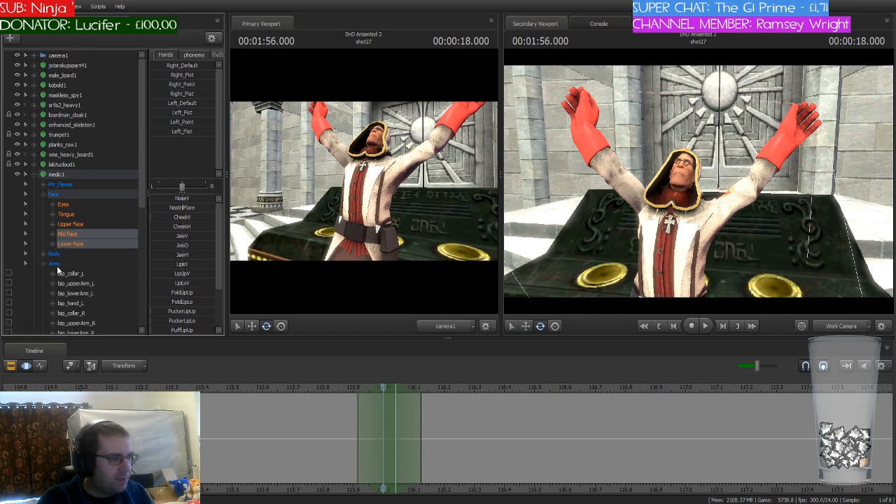
pyautogui.click(84, 303)
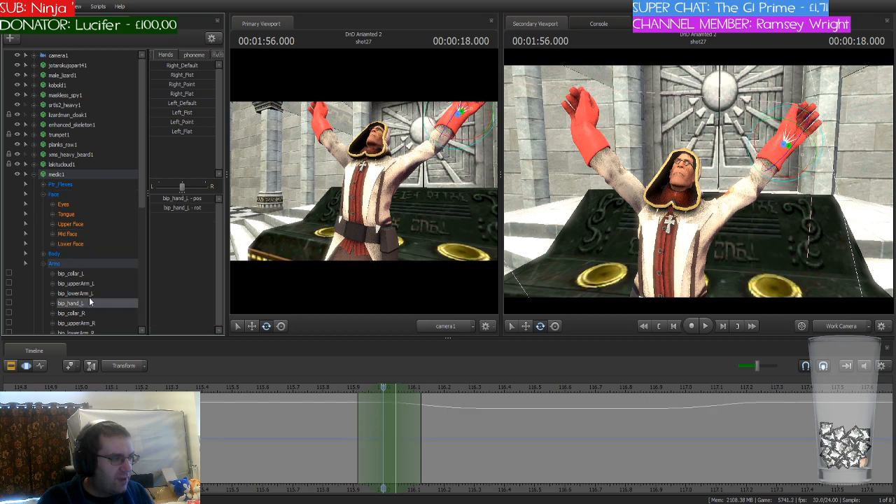
pyautogui.click(166, 114)
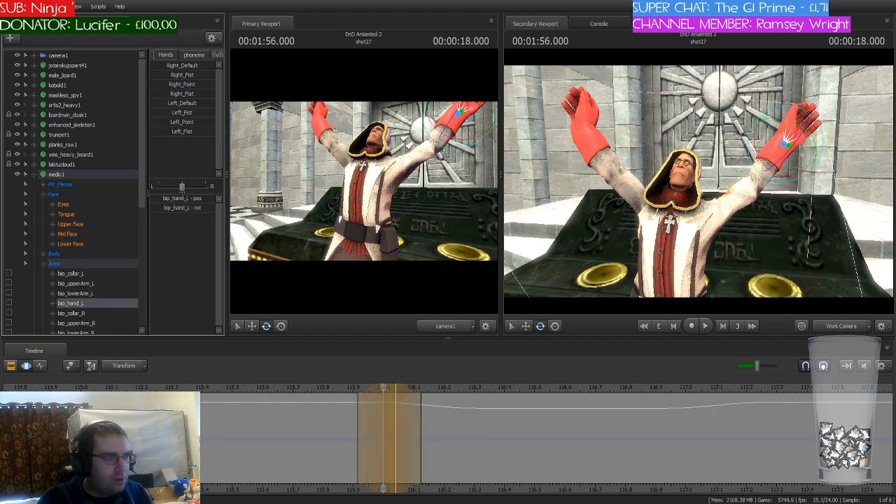
# Step: Select medic1's Fingers group and try the Right_Flat and Left_Fist presets on it
pyautogui.click(43, 263)
pyautogui.click(60, 272)
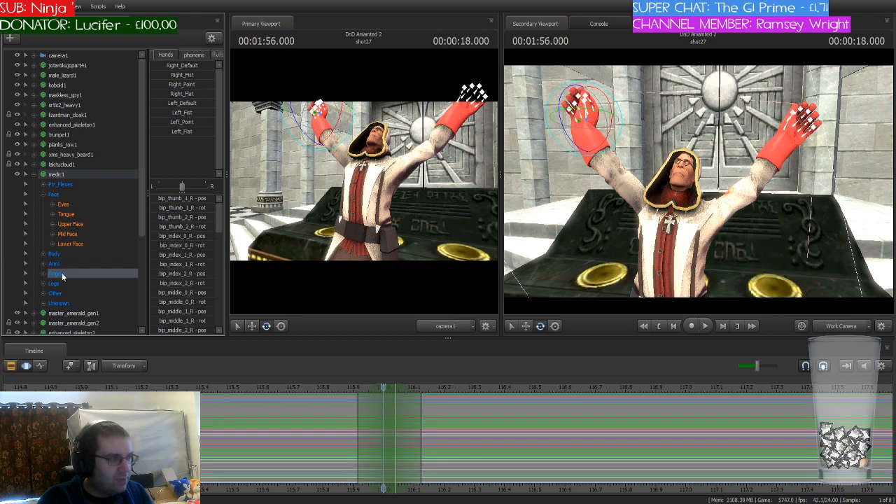
pyautogui.click(172, 94)
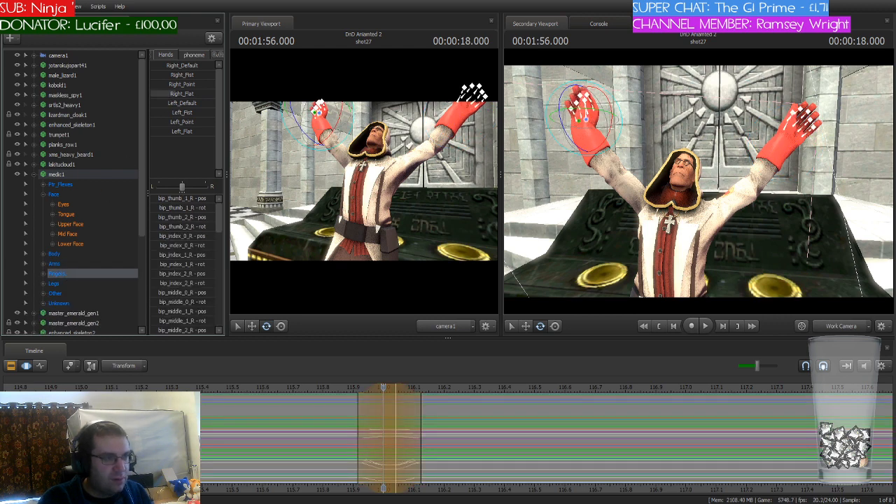
pyautogui.click(171, 112)
pyautogui.moveTo(168, 113); pyautogui.dragTo(151, 132)
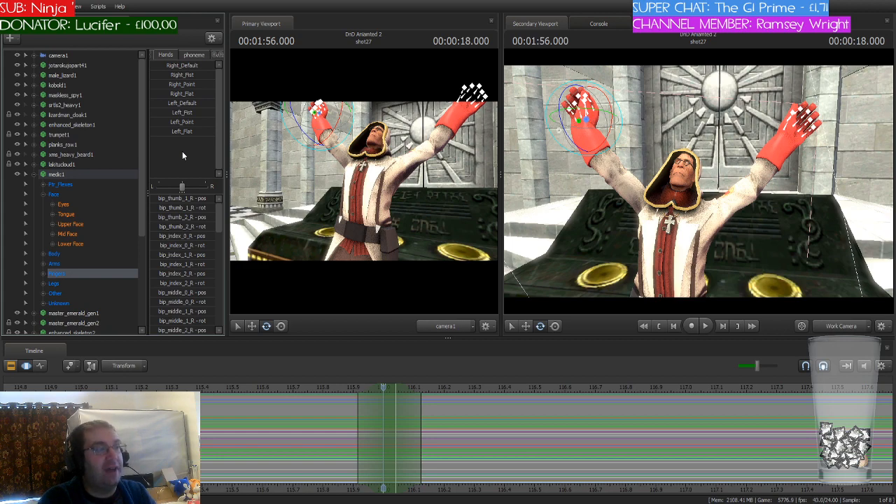
# Step: Try the Left_Point preset on medic1's fingers, inspect the left hand up close and undo the preset
pyautogui.moveTo(174, 122); pyautogui.dragTo(213, 122)
pyautogui.moveTo(610, 184); pyautogui.dragTo(600, 155)
pyautogui.press('w')
pyautogui.press('s')
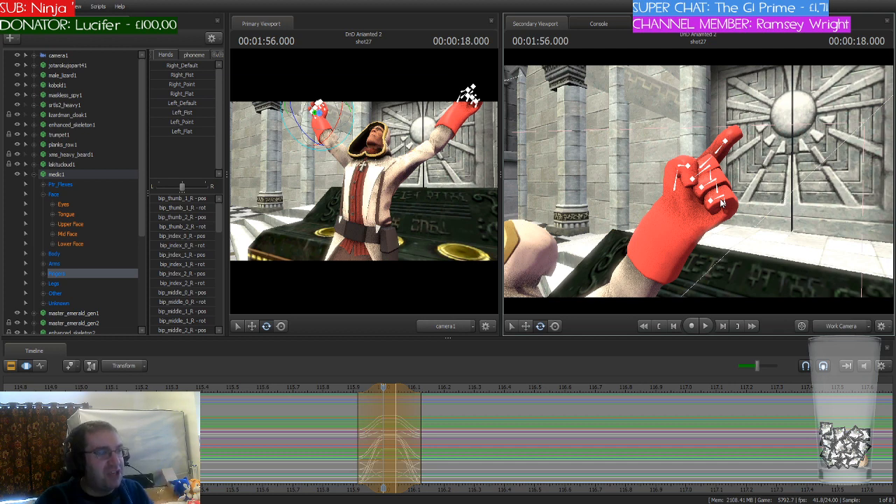
pyautogui.hotkey('ctrl', 'z')
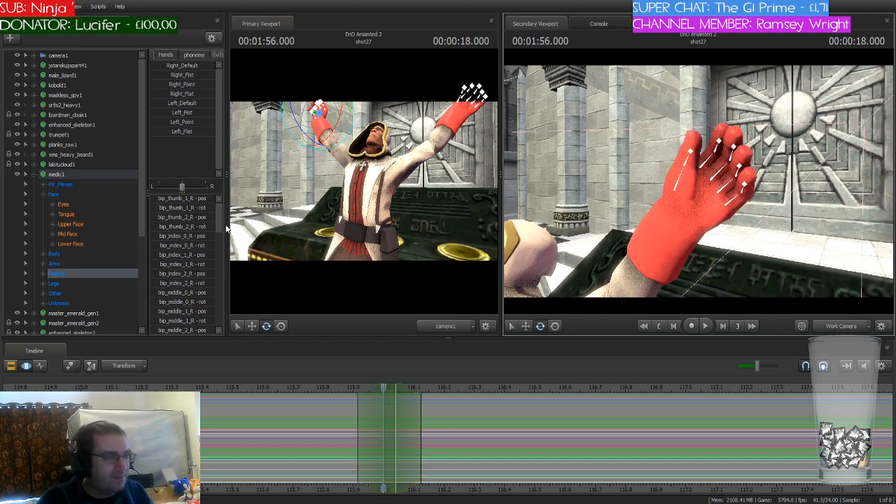
# Step: Return to the phoneme presets and reselect medic1's Mid Face and Lower Face controls
pyautogui.click(193, 55)
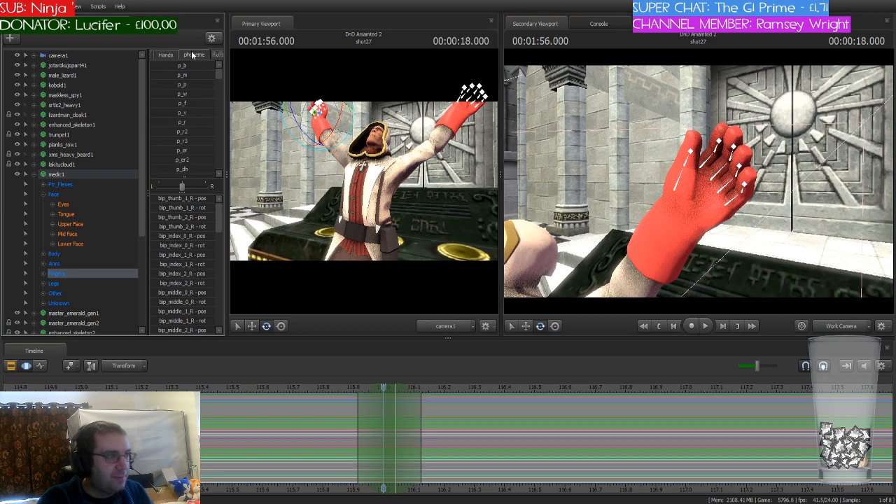
pyautogui.click(173, 54)
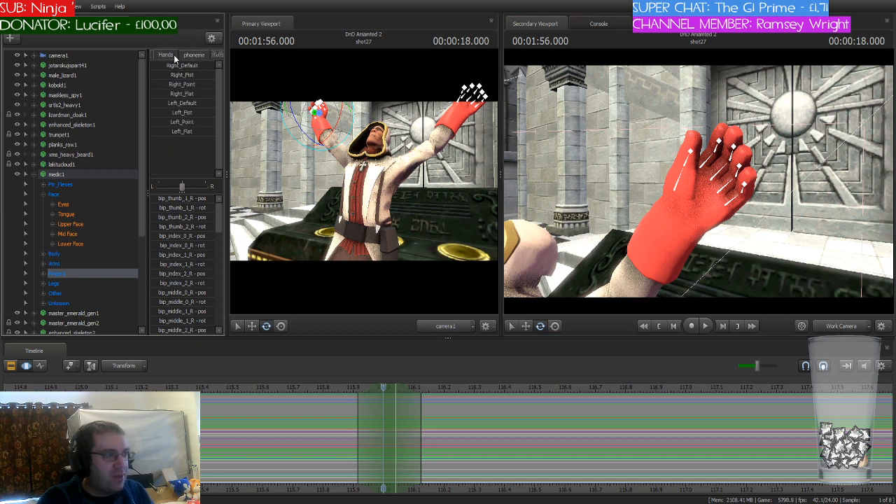
pyautogui.click(190, 56)
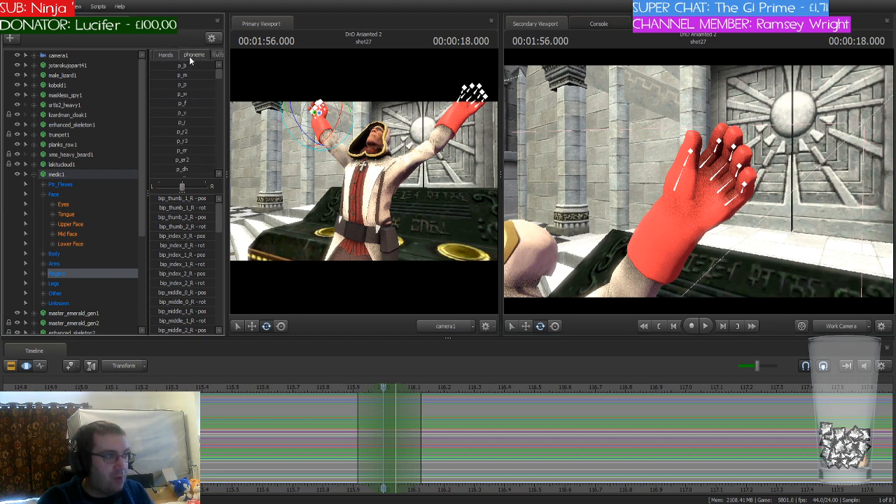
pyautogui.click(90, 235)
pyautogui.keyDown('ctrl'); pyautogui.click(87, 245); pyautogui.keyUp('ctrl')
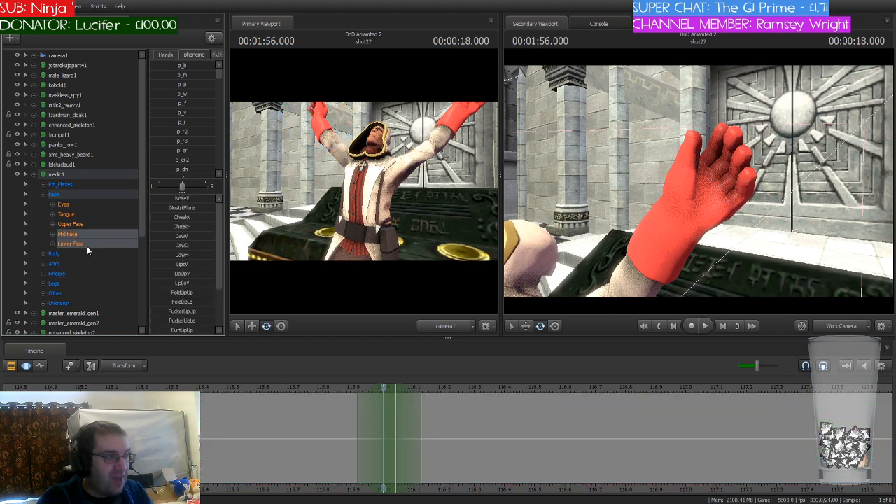
# Step: Bring the medic's upper body into the work camera and scrub to the end of shot27 to check his pose
pyautogui.moveTo(549, 242); pyautogui.dragTo(532, 150)
pyautogui.press('a')
pyautogui.press('s')
pyautogui.press('w')
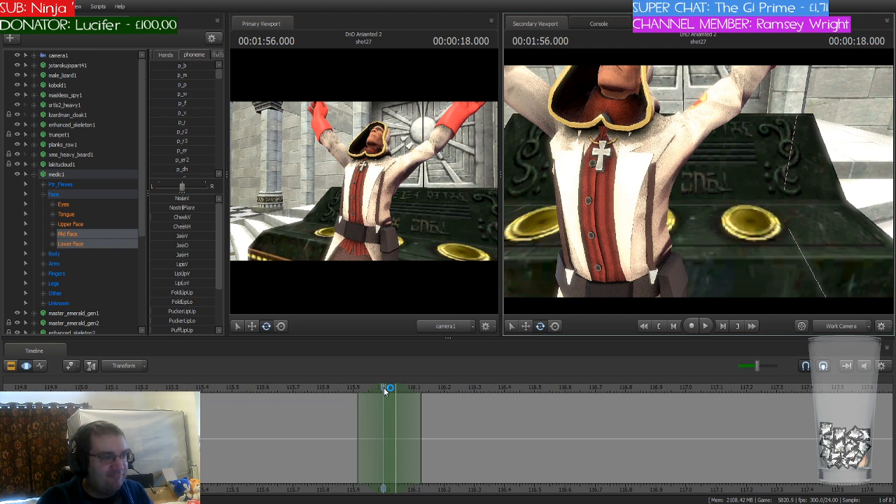
pyautogui.scroll(-10, 384, 387)
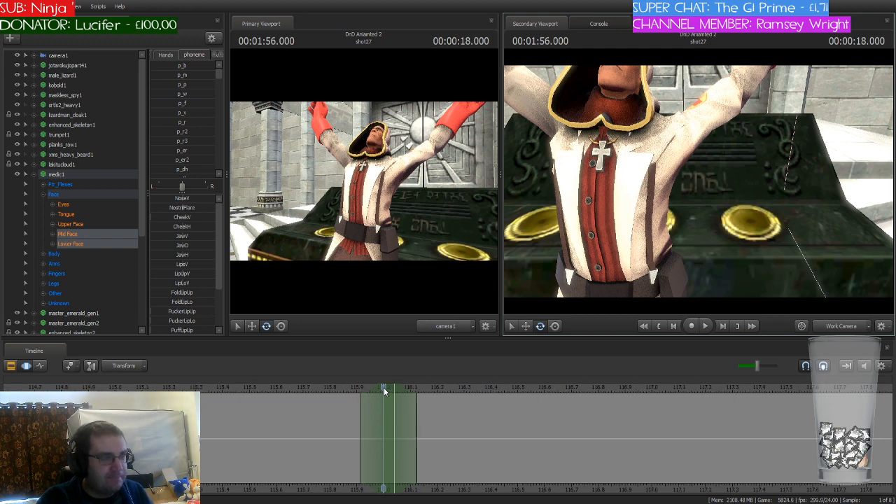
pyautogui.scroll(-5, 383, 387)
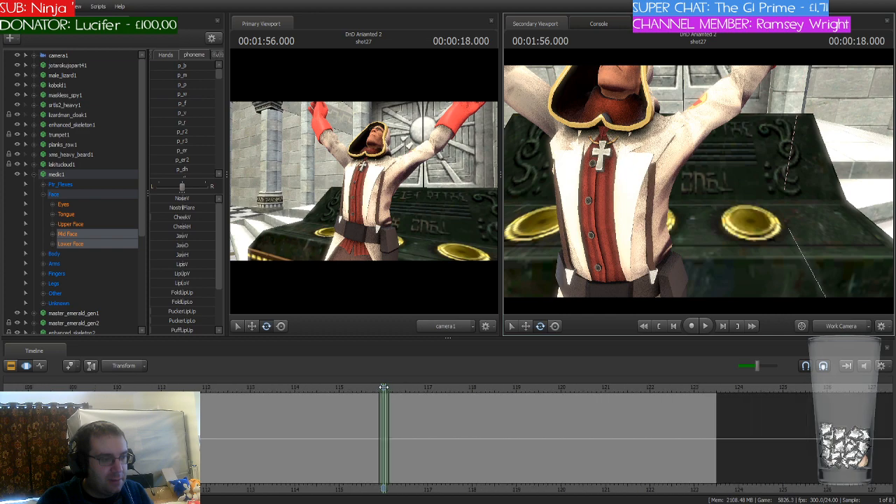
pyautogui.click(581, 399)
pyautogui.moveTo(615, 397); pyautogui.dragTo(644, 399)
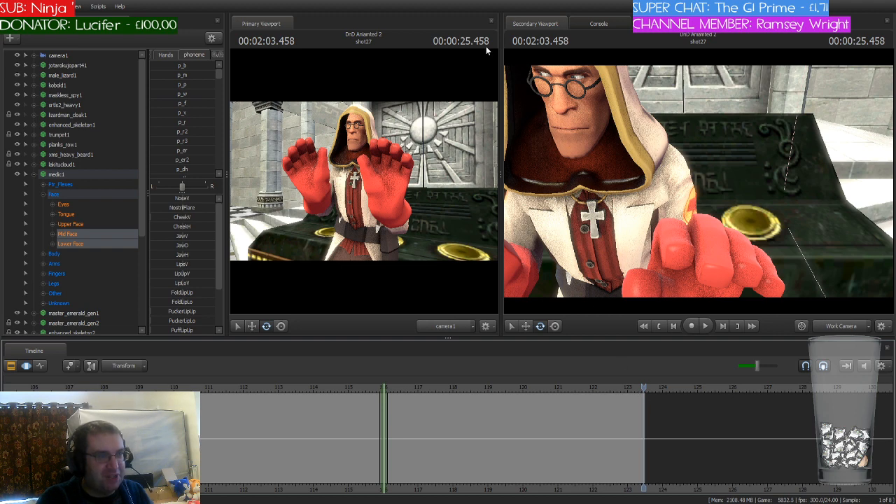
# Step: Return the playhead to 116 seconds at the short time selection in shot27
pyautogui.scroll(1, 649, 436)
pyautogui.scroll(5, 650, 432)
pyautogui.moveTo(644, 389); pyautogui.dragTo(347, 389)
pyautogui.scroll(-5, 507, 394)
pyautogui.scroll(5, 314, 396)
pyautogui.scroll(2, 314, 395)
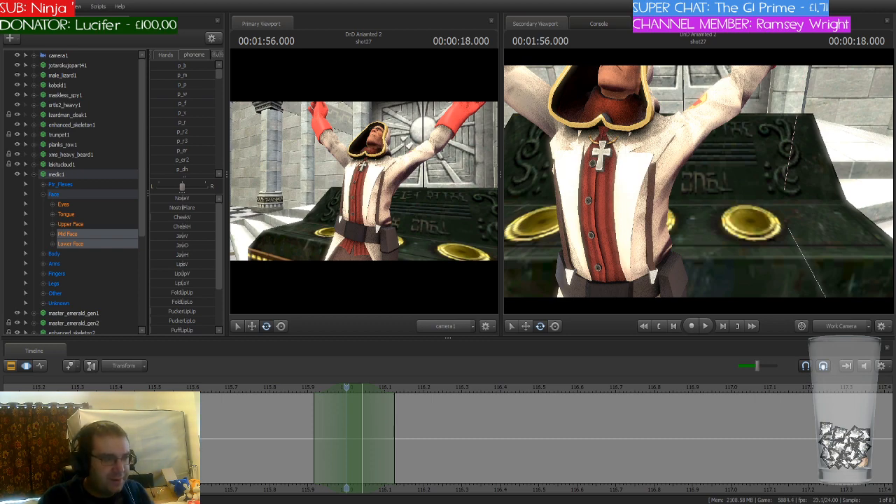
# Step: Frame the medic's face and raised arms in the work camera and shift the playhead with its time selection to 115.916 seconds
pyautogui.press('s')
pyautogui.moveTo(699, 181); pyautogui.dragTo(666, 204)
pyautogui.press('d')
pyautogui.press('w')
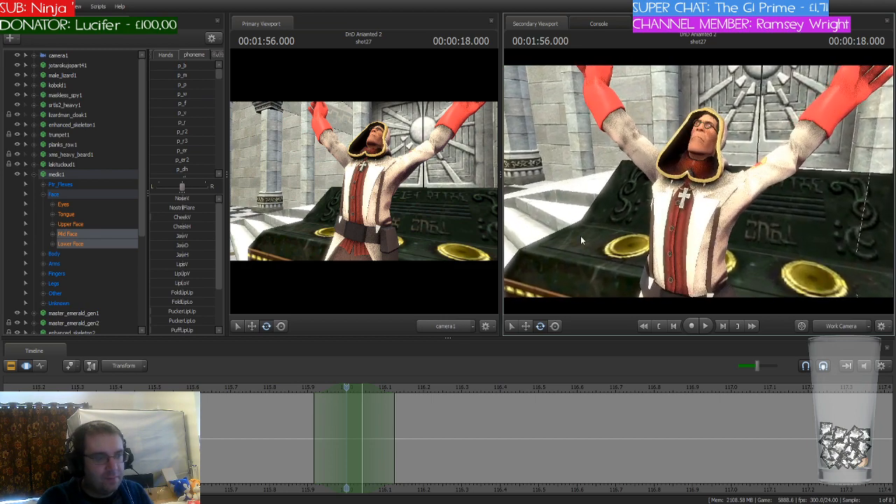
pyautogui.click(345, 386)
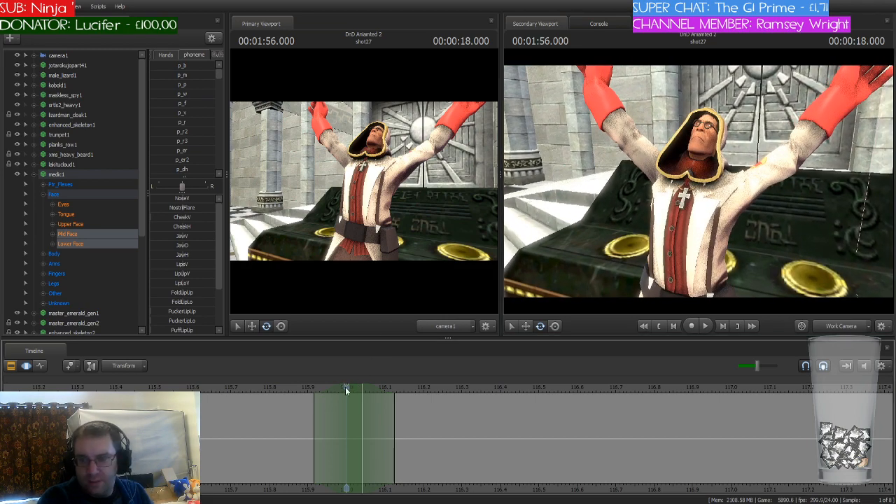
pyautogui.moveTo(346, 387); pyautogui.dragTo(314, 394)
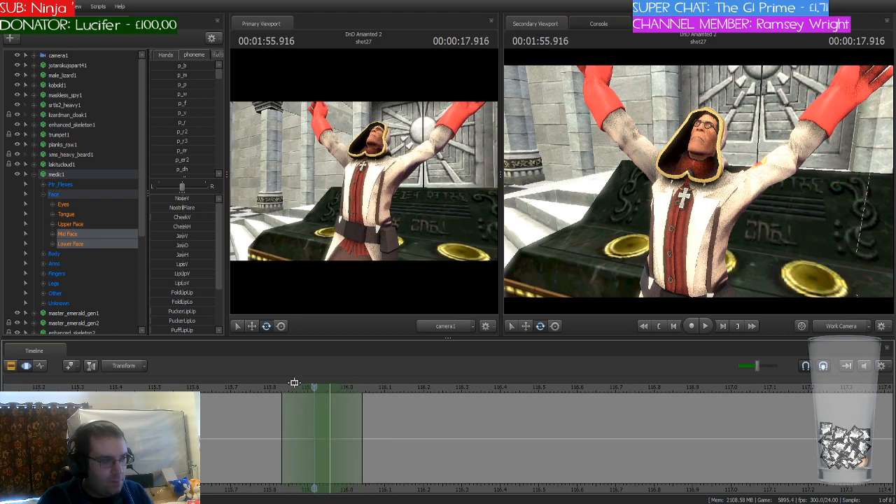
# Step: Blend the p_uw phoneme preset into the medic's mid and lower face at 115.916 seconds, dropping the trial p_w
pyautogui.click(183, 94)
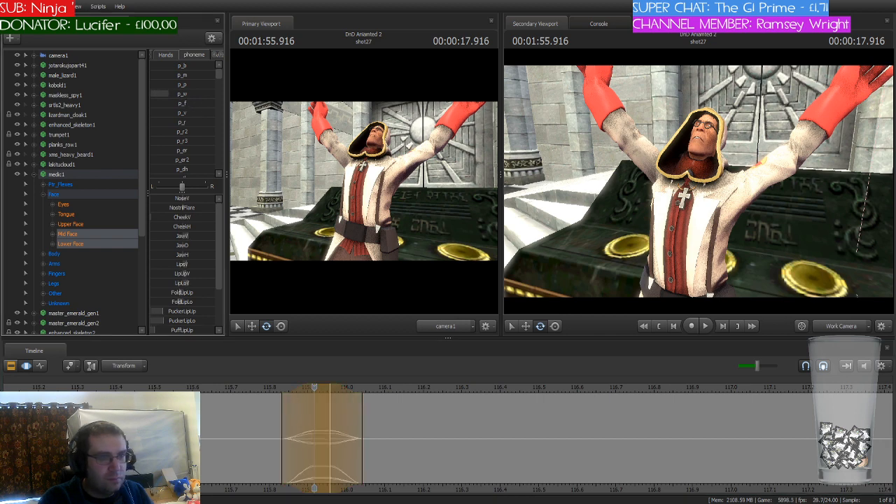
pyautogui.moveTo(177, 94); pyautogui.dragTo(150, 94)
pyautogui.scroll(-5, 189, 123)
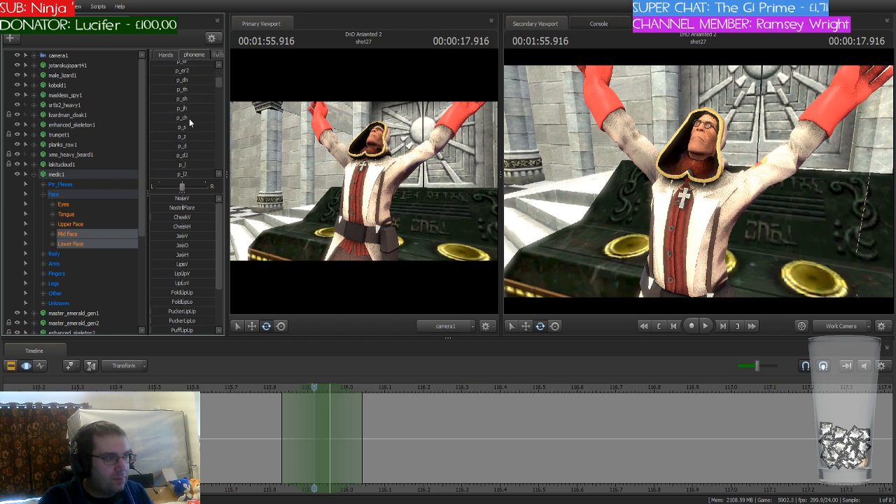
pyautogui.scroll(-1, 189, 123)
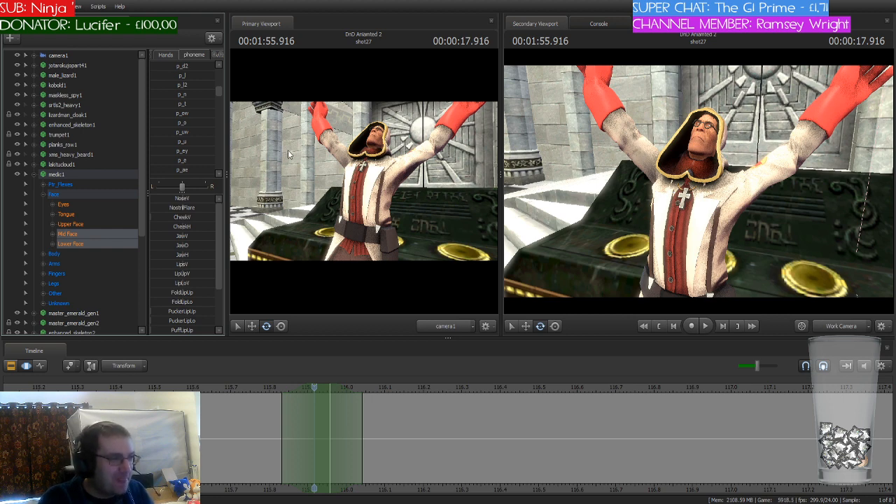
pyautogui.click(182, 132)
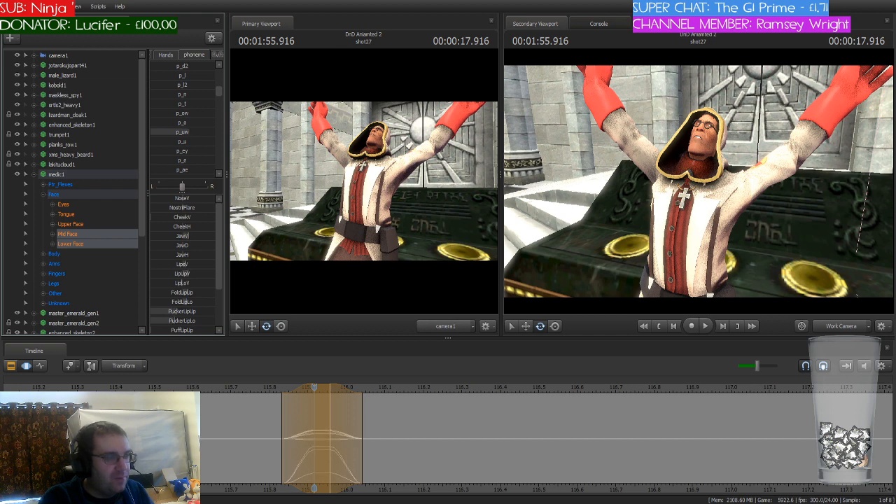
# Step: Move the time selection and playhead to 116.125 seconds and blend in a partial p_uw mouth shape
pyautogui.click(304, 390)
pyautogui.moveTo(304, 390); pyautogui.dragTo(397, 388)
pyautogui.moveTo(326, 388); pyautogui.dragTo(407, 388)
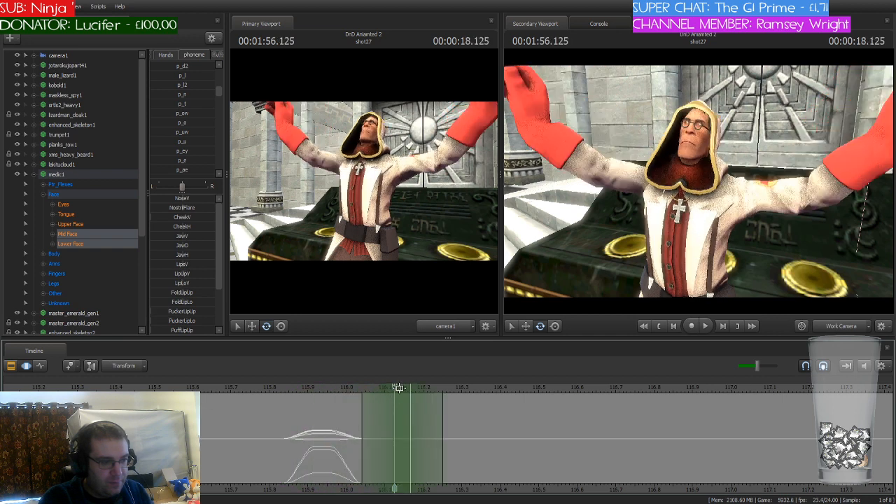
pyautogui.click(168, 131)
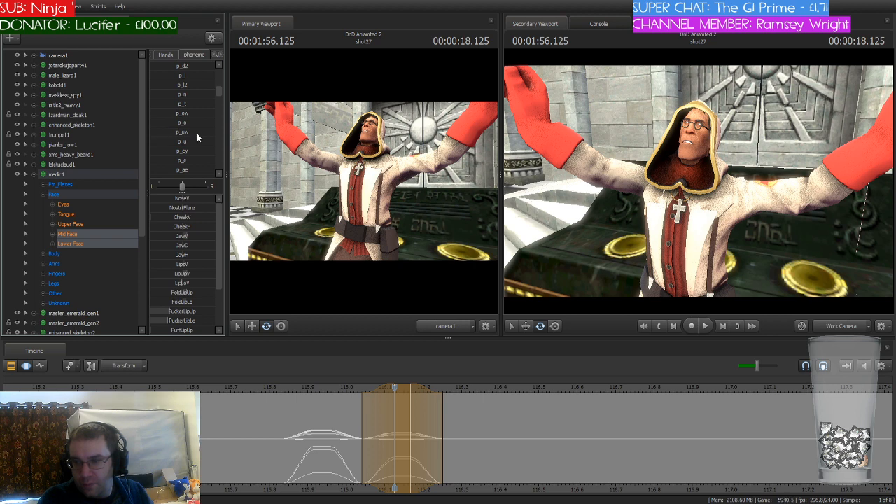
pyautogui.press('Return')
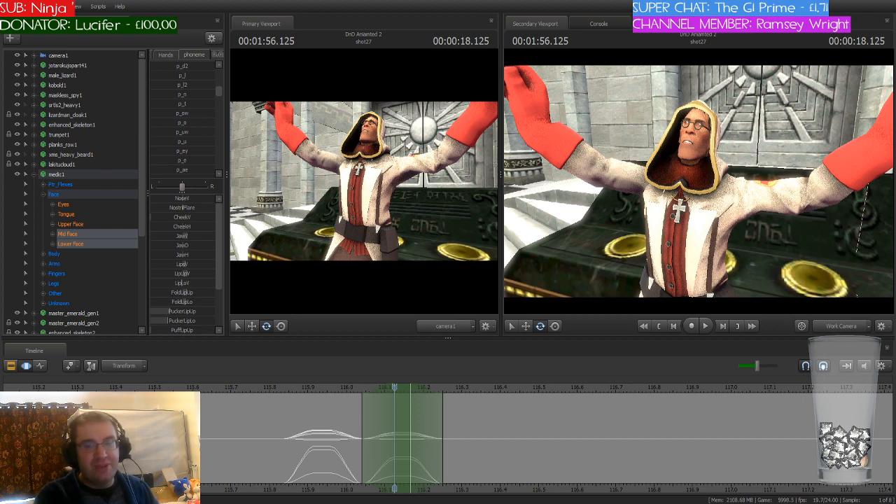
# Step: Shift the time selection and playhead to 116.250 seconds and apply a partial p_m mouth shape to the medic
pyautogui.moveTo(344, 400); pyautogui.dragTo(448, 394)
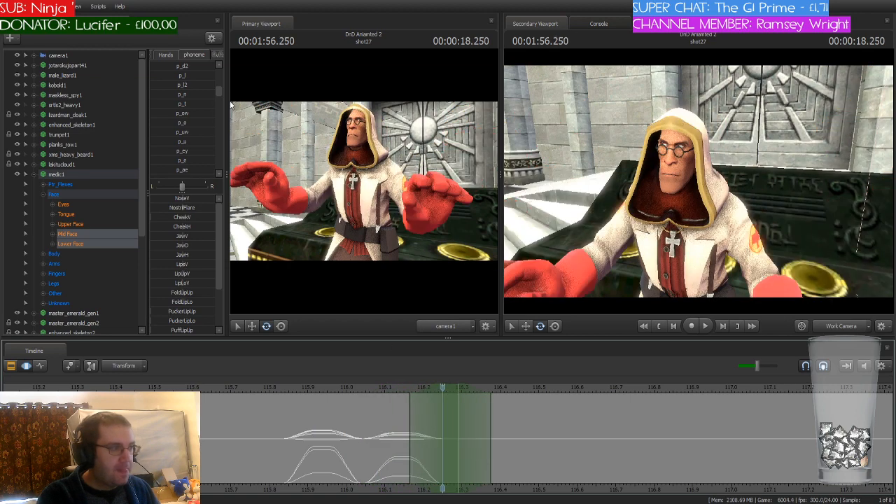
pyautogui.scroll(4, 210, 102)
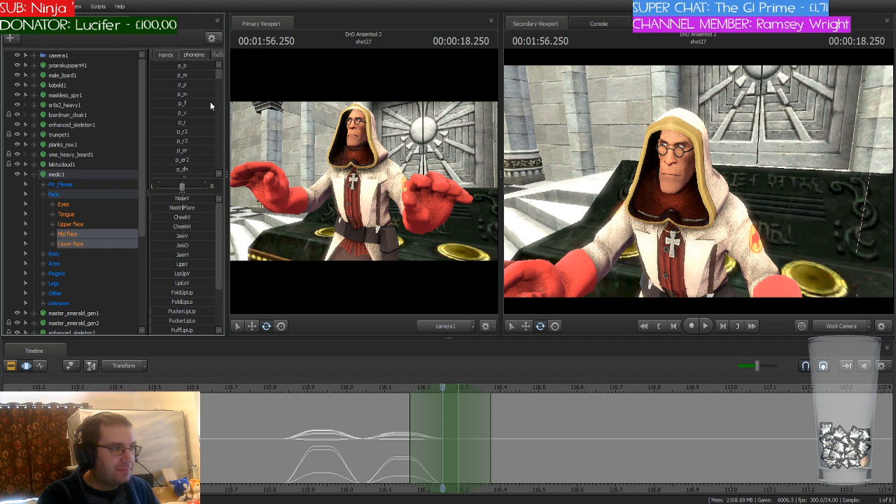
pyautogui.click(180, 76)
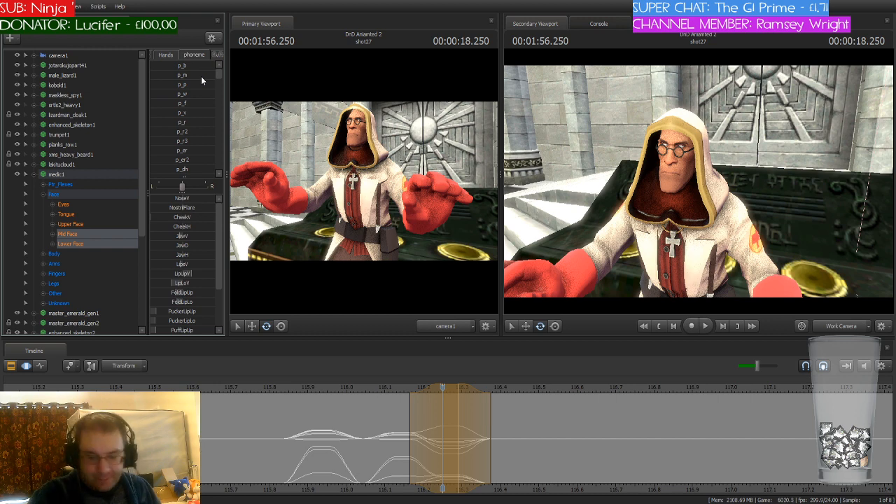
pyautogui.press('Return')
# Step: Shift the time selection and playhead to 116.291 seconds and blend in the p_uh phoneme preset
pyautogui.moveTo(445, 393); pyautogui.dragTo(469, 416)
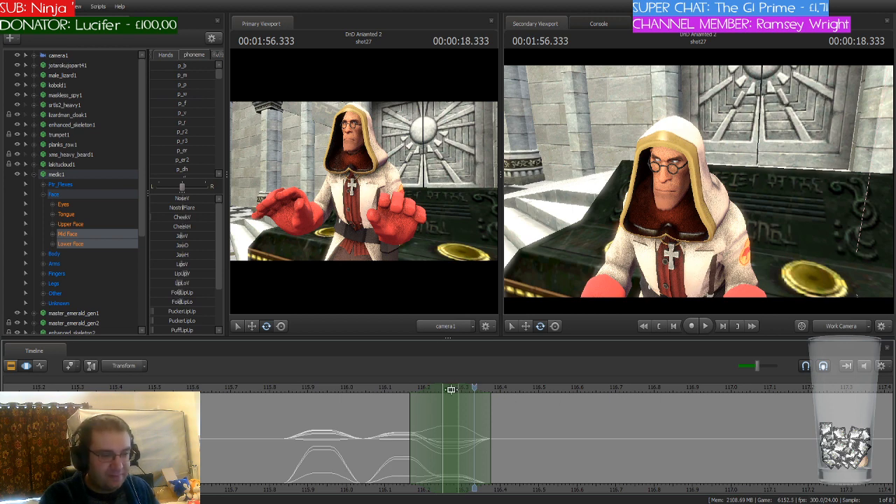
pyautogui.moveTo(452, 389); pyautogui.dragTo(484, 390)
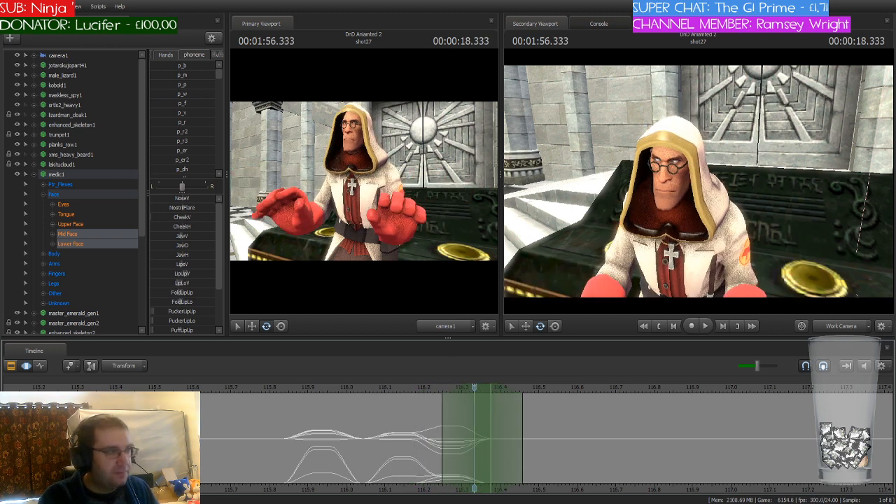
pyautogui.moveTo(479, 388)
pyautogui.mouseDown()
pyautogui.moveTo(326, 389)
pyautogui.moveTo(473, 402)
pyautogui.moveTo(411, 397)
pyautogui.moveTo(458, 405)
pyautogui.moveTo(470, 389)
pyautogui.mouseUp()
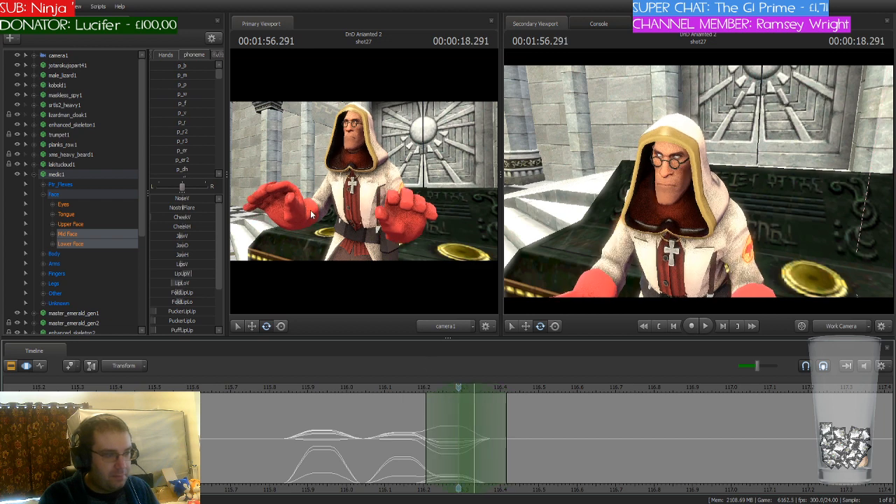
pyautogui.scroll(-10, 193, 127)
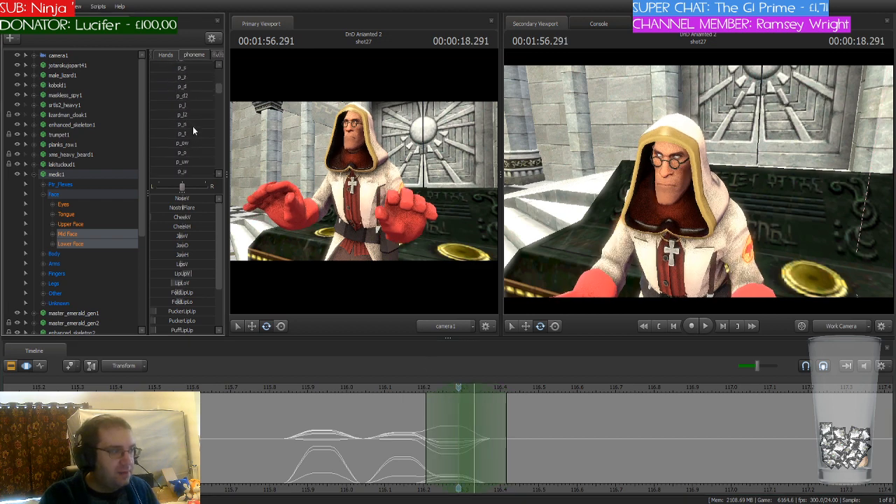
pyautogui.scroll(-10, 193, 129)
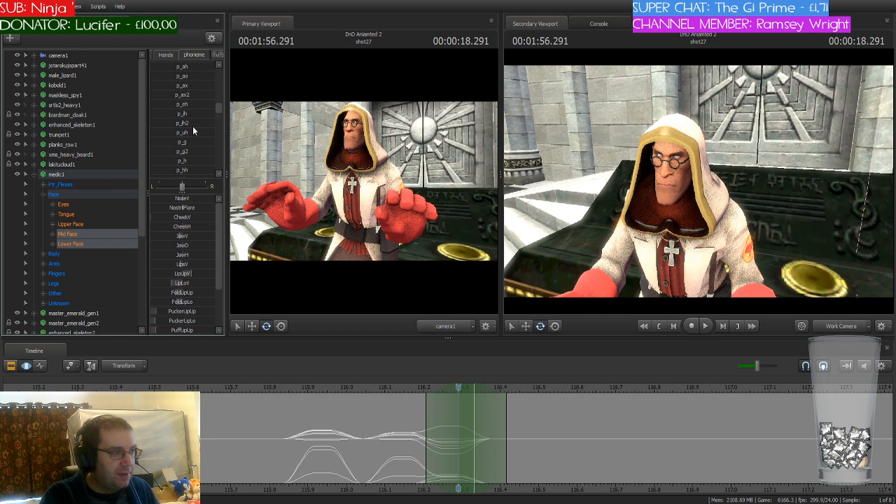
pyautogui.click(180, 132)
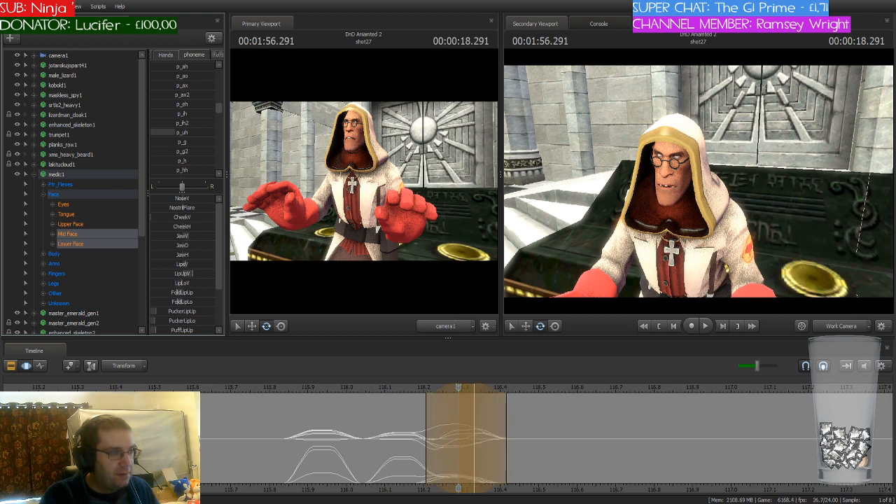
# Step: Blend the p_s phoneme preset into the medic's mouth at 116.375 seconds and scrub over the lip-sync from 115.833 to 116.416 seconds
pyautogui.moveTo(444, 387); pyautogui.dragTo(491, 395)
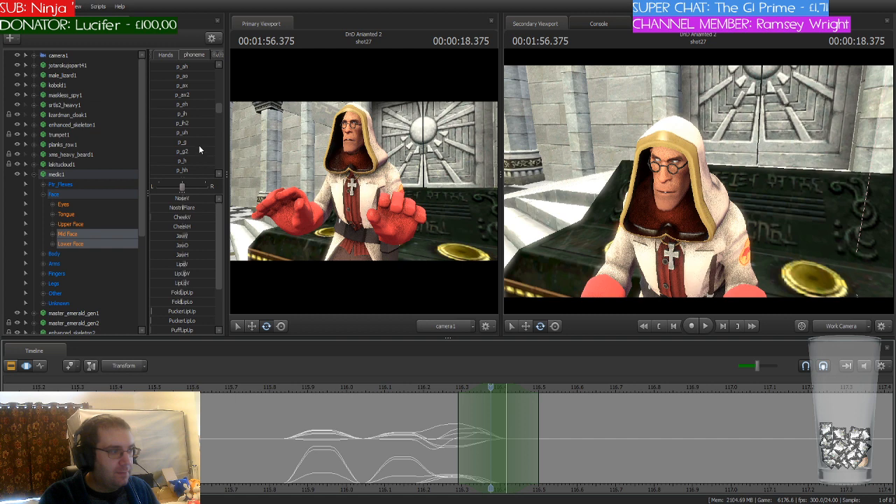
pyautogui.scroll(3, 199, 145)
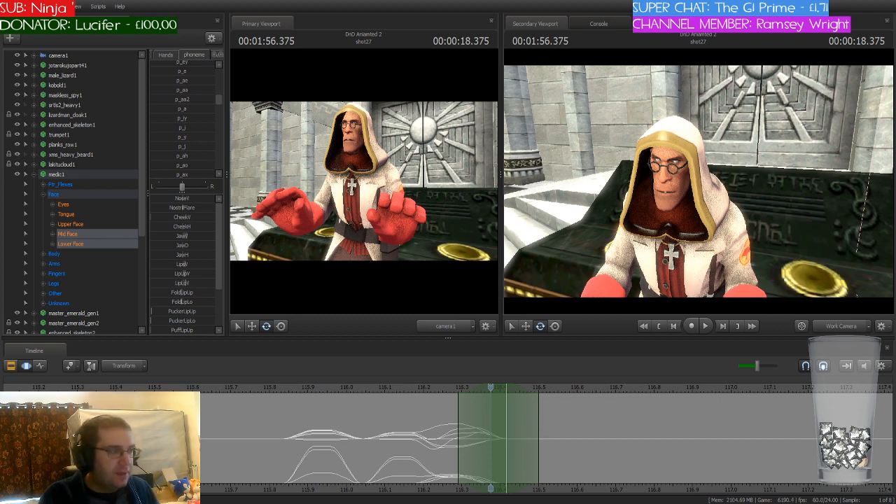
pyautogui.scroll(5, 182, 120)
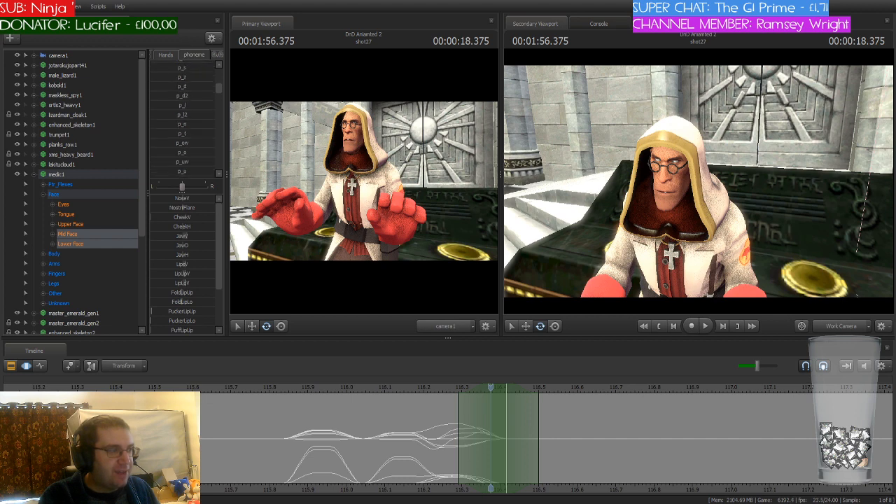
pyautogui.moveTo(180, 98); pyautogui.dragTo(201, 98)
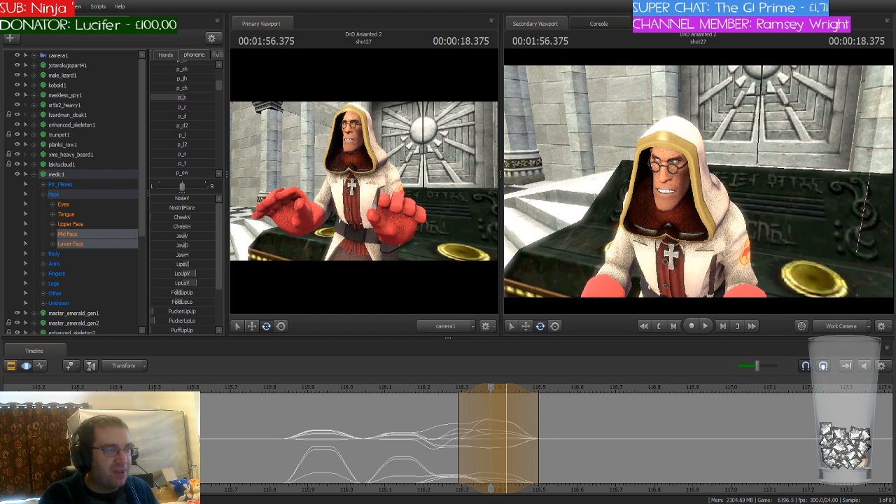
pyautogui.click(423, 403)
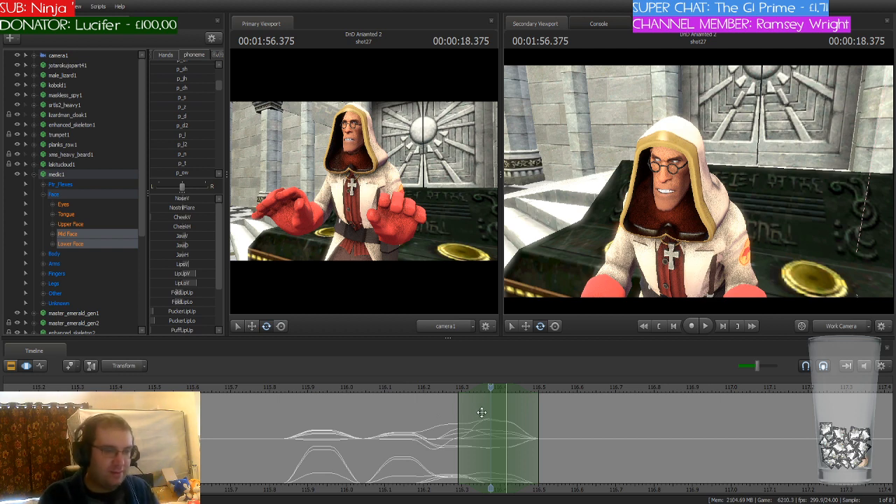
pyautogui.moveTo(491, 392); pyautogui.dragTo(284, 409)
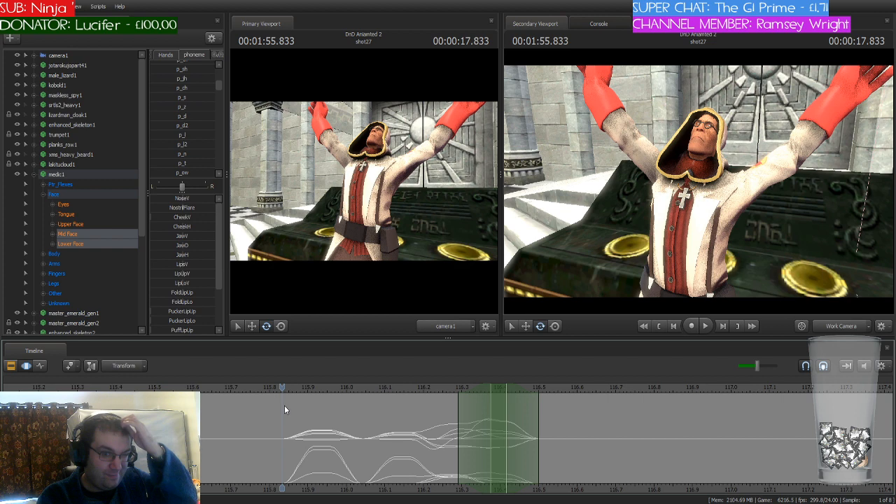
pyautogui.moveTo(287, 404); pyautogui.dragTo(506, 419)
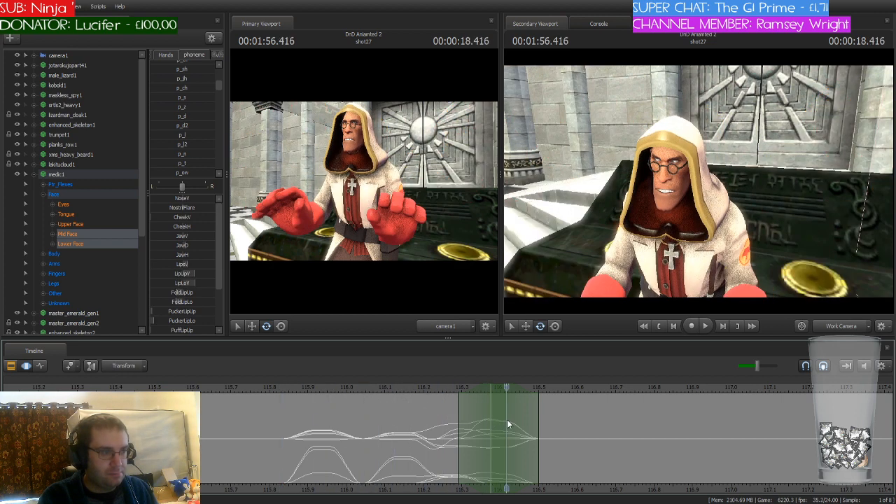
# Step: Move the time selection and playhead to 116.458 seconds and blend in a partial p_ah mouth shape
pyautogui.moveTo(496, 388); pyautogui.dragTo(528, 401)
pyautogui.scroll(-3, 200, 117)
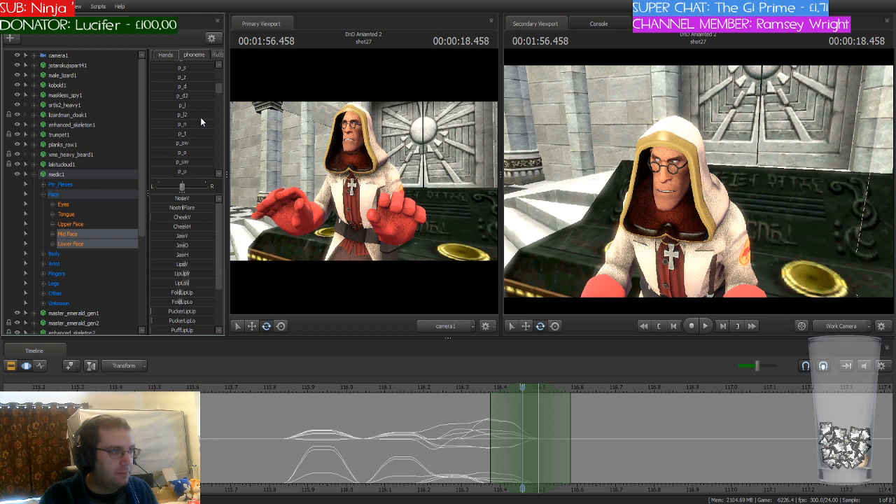
pyautogui.scroll(-3, 200, 121)
pyautogui.scroll(-2, 200, 122)
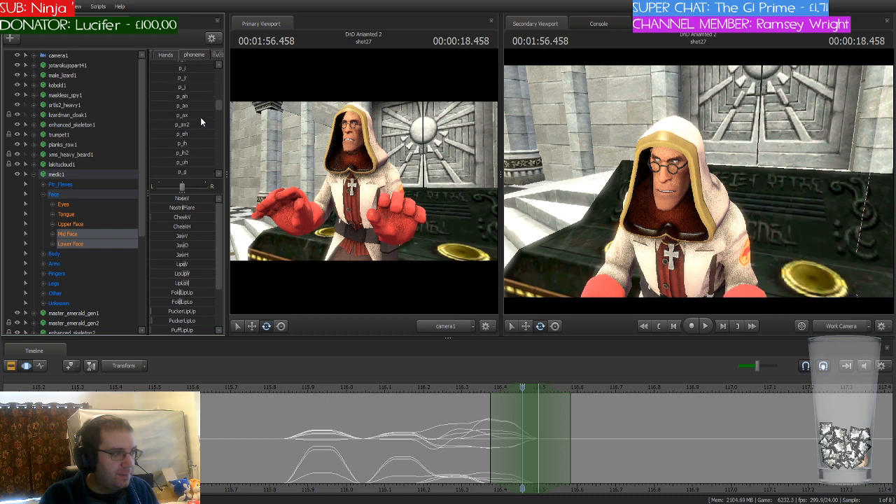
pyautogui.scroll(2, 203, 159)
pyautogui.moveTo(174, 128); pyautogui.dragTo(194, 127)
pyautogui.press('Return')
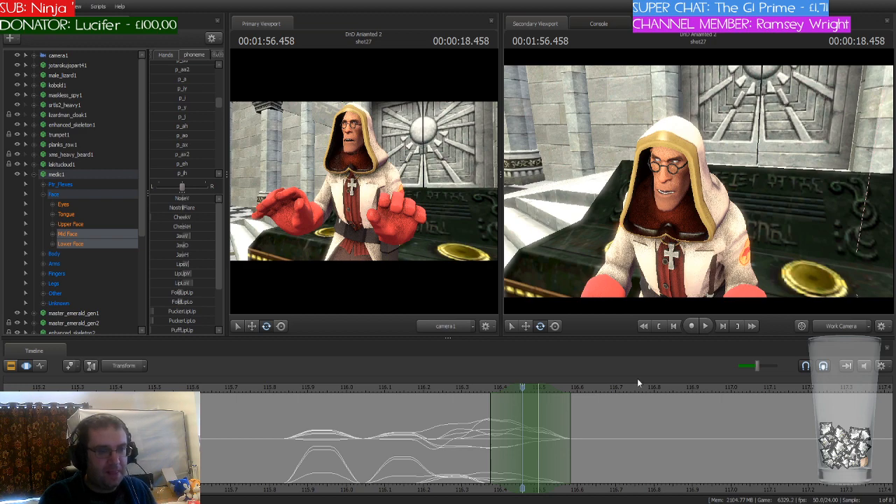
# Step: Move the time selection and playhead to 116.583 seconds and look for the next phoneme preset
pyautogui.moveTo(523, 387); pyautogui.dragTo(591, 397)
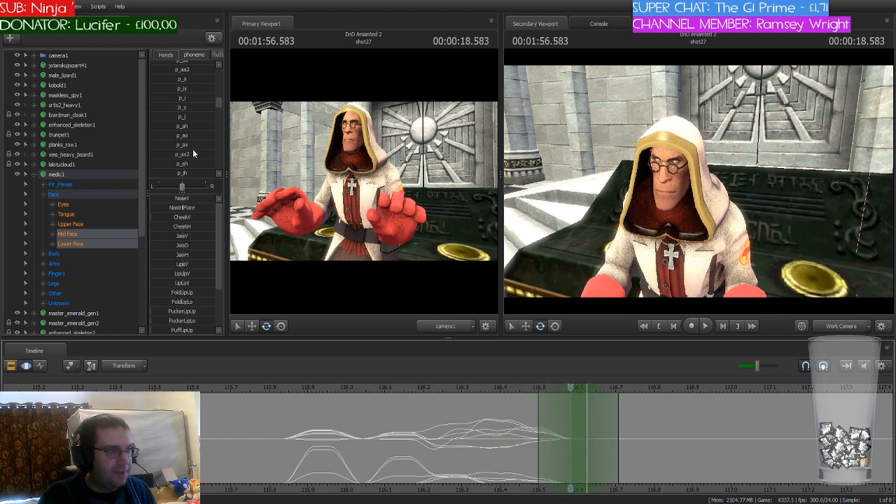
pyautogui.scroll(3, 194, 153)
pyautogui.scroll(4, 194, 154)
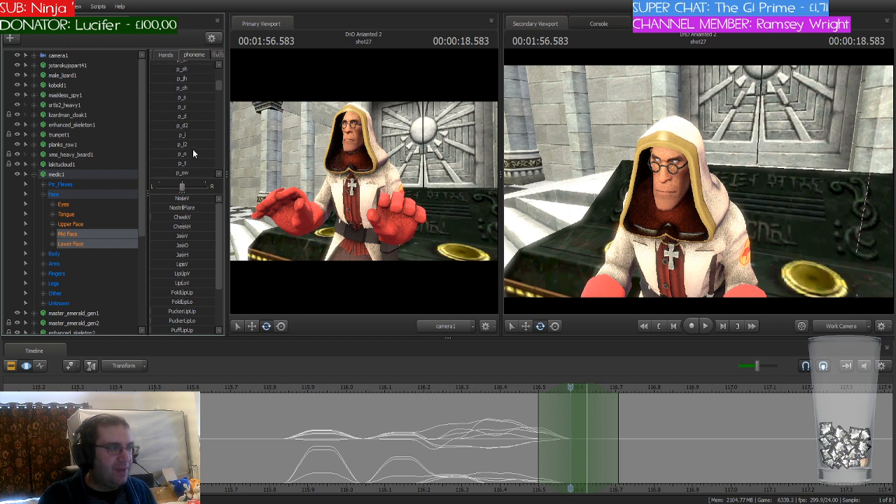
pyautogui.scroll(1, 194, 153)
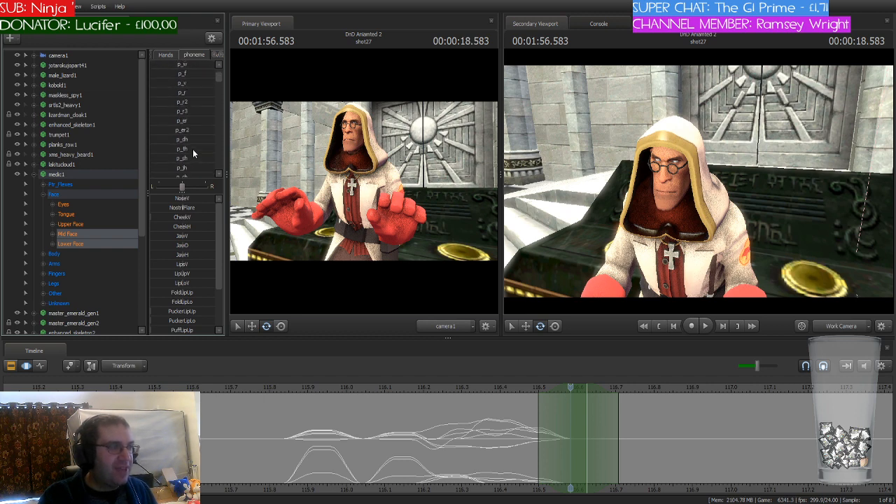
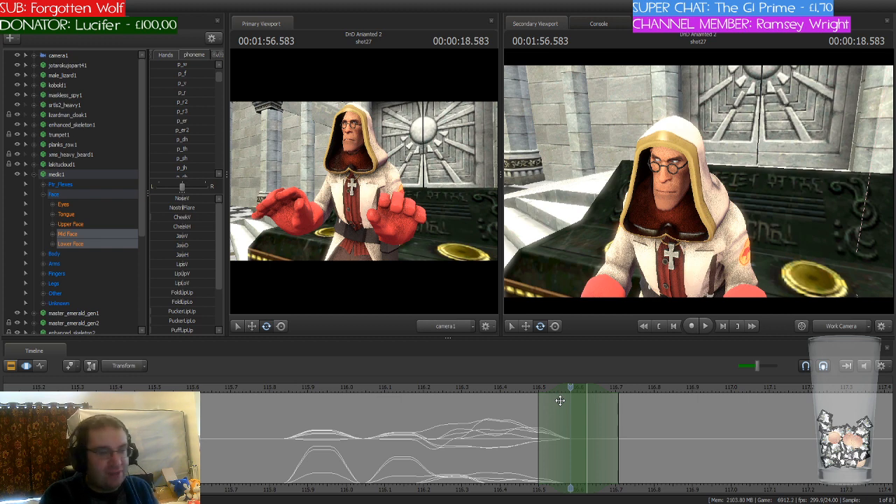
# Step: Blend the p_r phoneme preset into the medic's mouth at 116.583 seconds
pyautogui.scroll(-5, 560, 400)
pyautogui.scroll(6, 560, 397)
pyautogui.moveTo(570, 388); pyautogui.dragTo(568, 441)
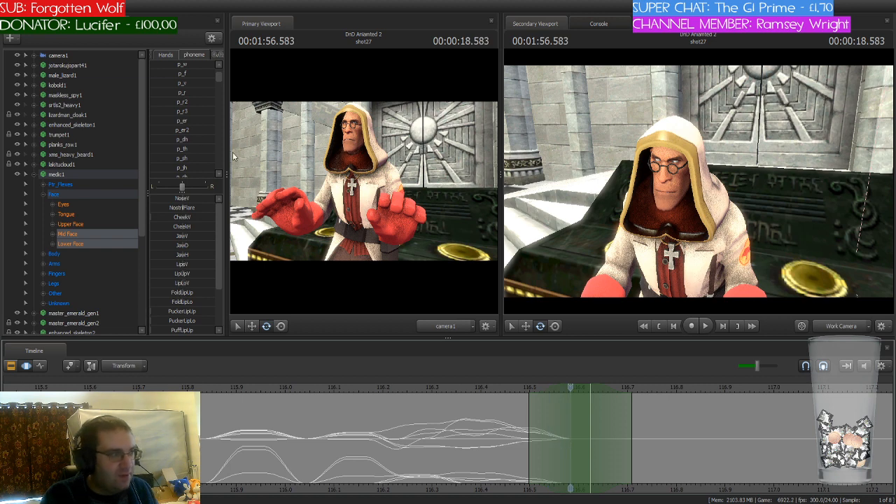
pyautogui.moveTo(170, 94); pyautogui.dragTo(195, 94)
# Step: Shift the time selection and playhead to 116.666 seconds and blend in the p_f phoneme preset
pyautogui.moveTo(574, 389); pyautogui.dragTo(620, 398)
pyautogui.click(592, 394)
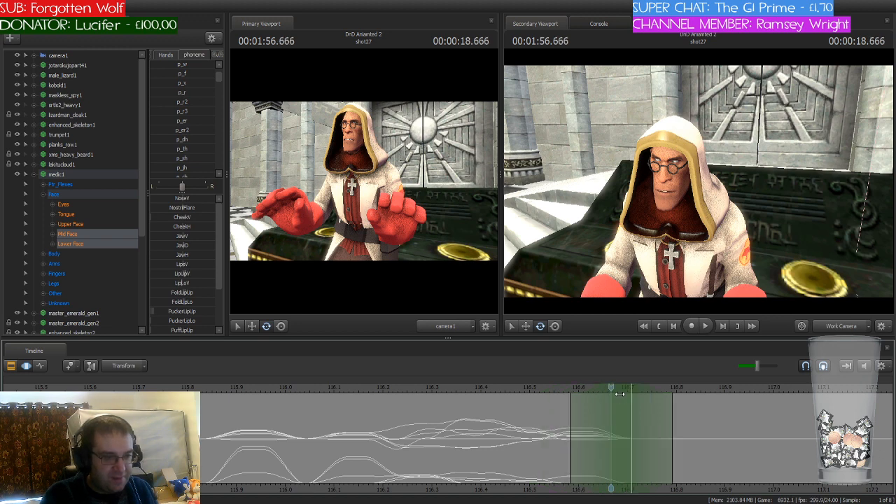
pyautogui.moveTo(185, 73); pyautogui.dragTo(211, 73)
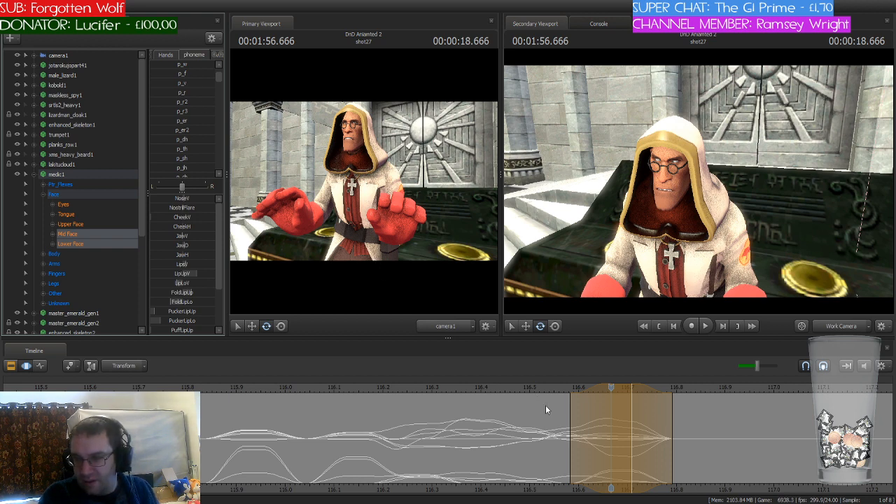
pyautogui.press('Return')
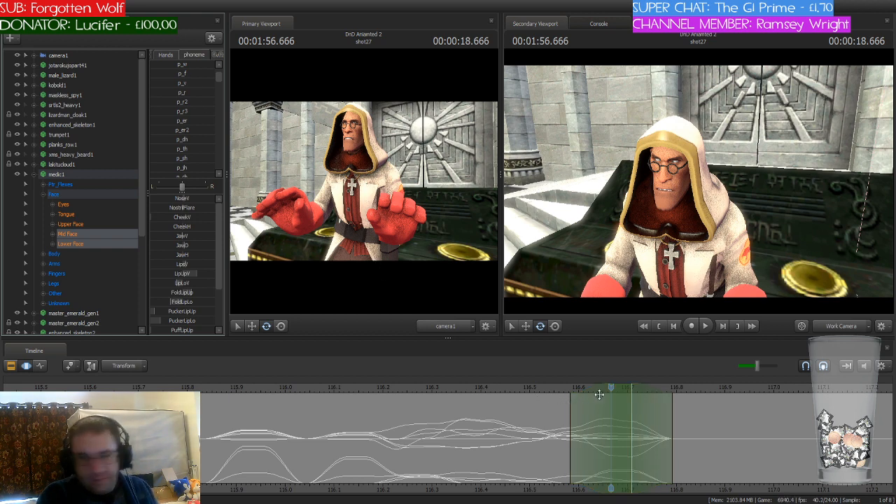
# Step: Move the time selection and playhead to 116.708 seconds and blend the p_i phoneme preset into the mouth
pyautogui.moveTo(611, 389); pyautogui.dragTo(649, 419)
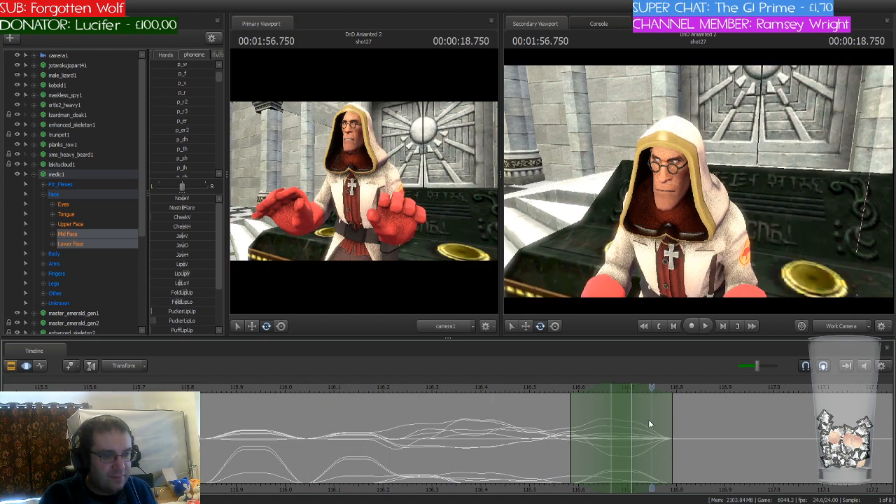
pyautogui.moveTo(655, 387); pyautogui.dragTo(633, 387)
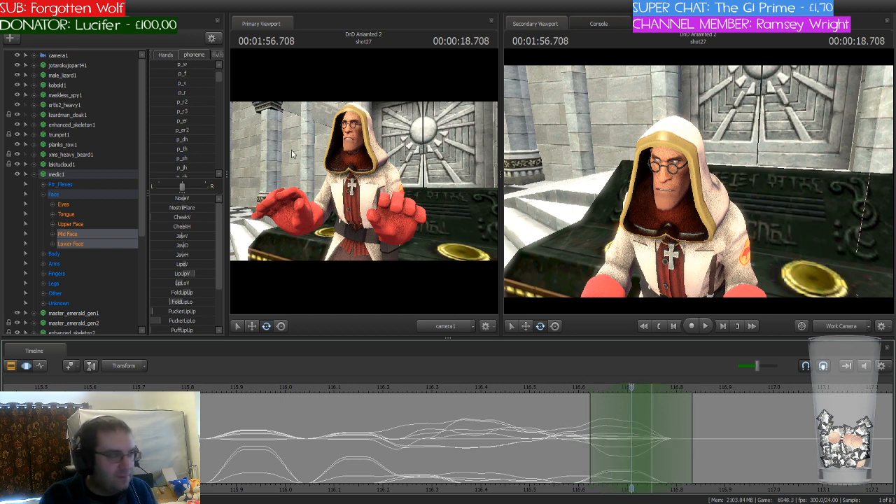
pyautogui.scroll(-3, 200, 123)
pyautogui.scroll(-3, 201, 123)
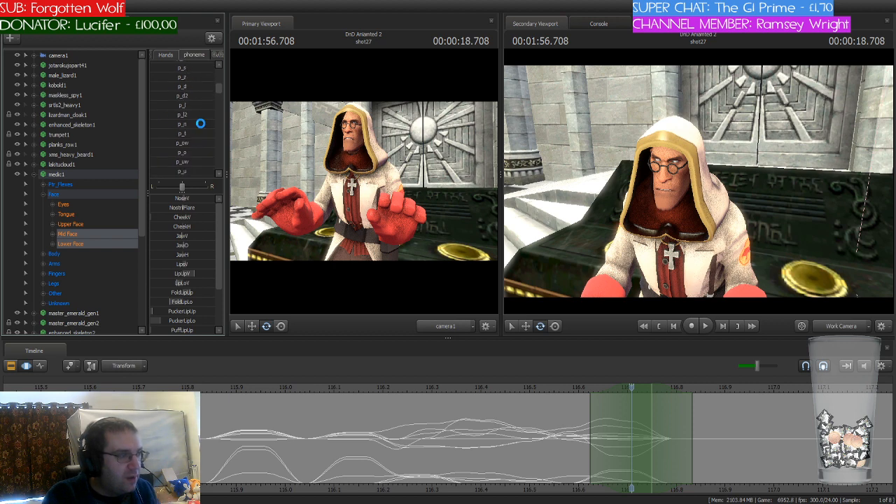
pyautogui.scroll(-3, 200, 123)
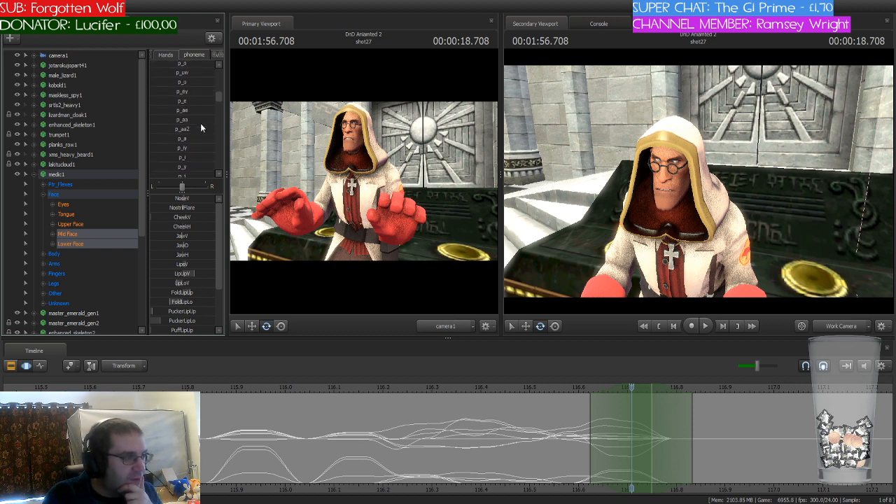
pyautogui.moveTo(165, 157); pyautogui.dragTo(194, 158)
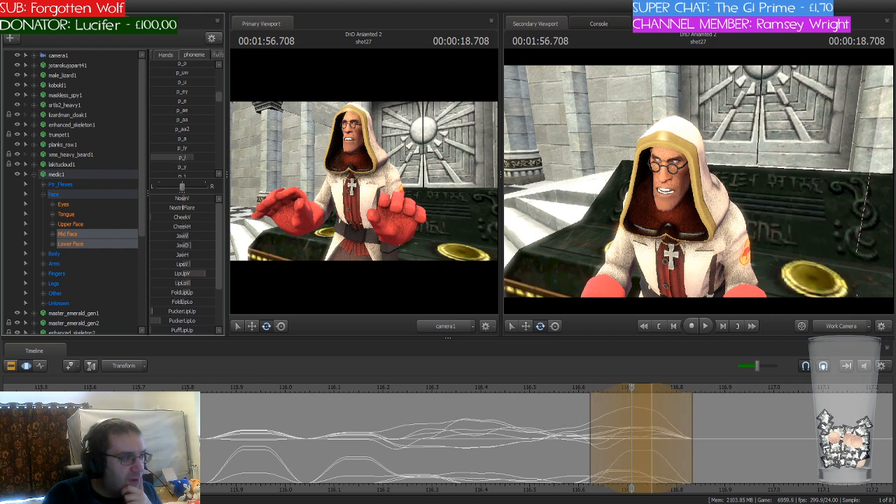
pyautogui.click(405, 402)
# Step: Shift the time selection and playhead to 116.833 seconds and blend in a partial p_s mouth shape
pyautogui.moveTo(400, 401); pyautogui.dragTo(686, 394)
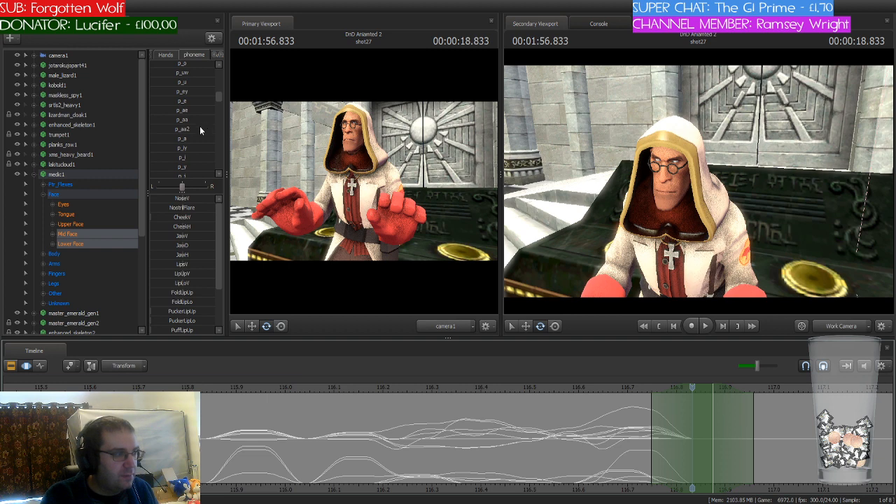
pyautogui.scroll(3, 200, 126)
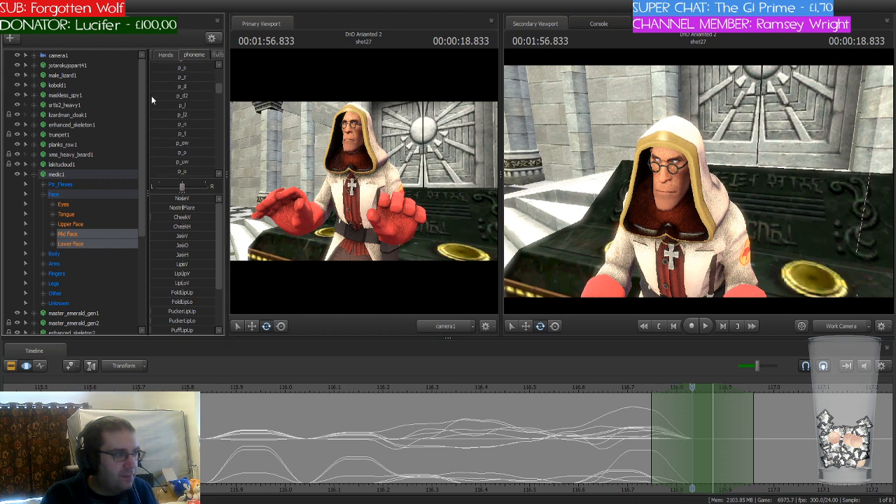
pyautogui.click(173, 71)
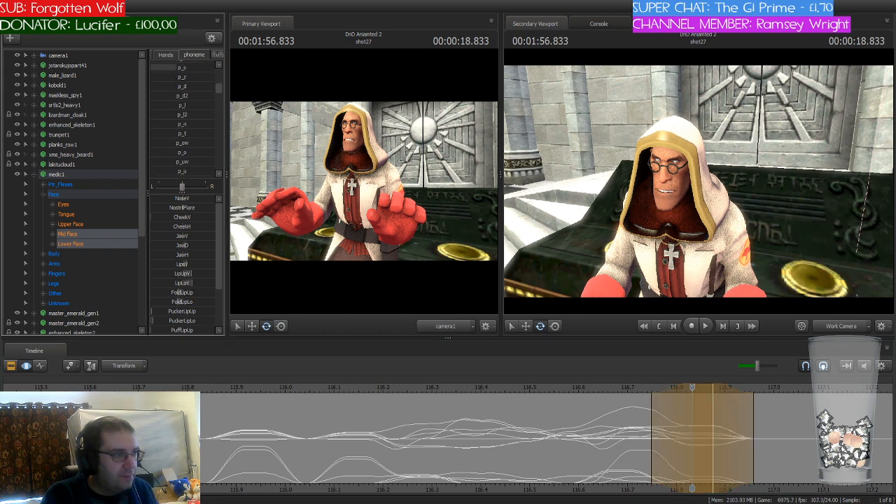
pyautogui.press('Return')
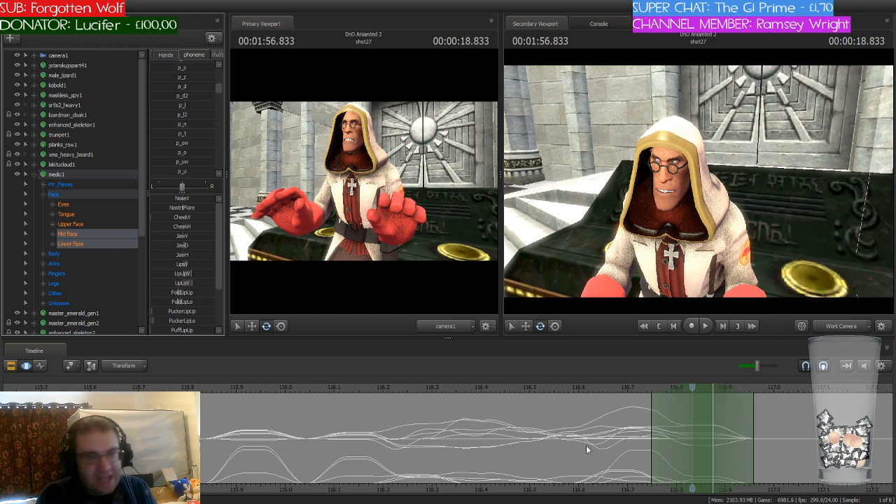
# Step: Move the time selection and playhead to 116.875 seconds and partially blend in the p_a phoneme preset
pyautogui.scroll(-8, 587, 445)
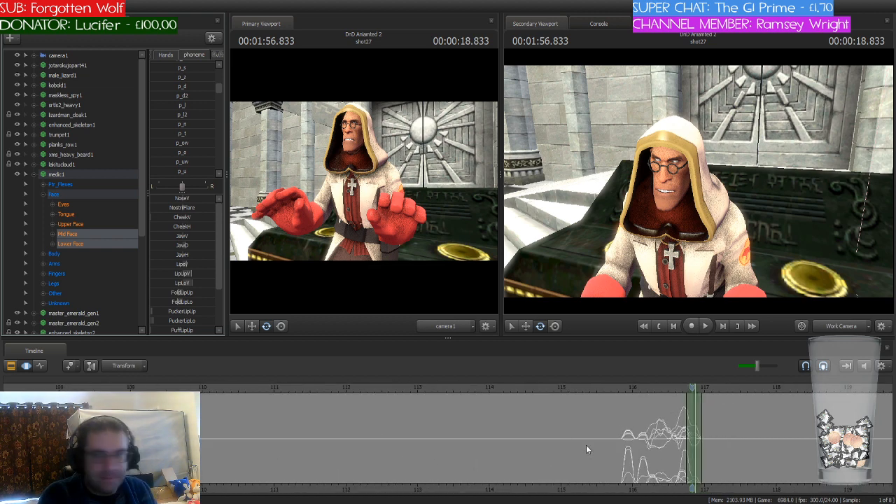
pyautogui.scroll(-5, 587, 445)
pyautogui.scroll(-3, 586, 449)
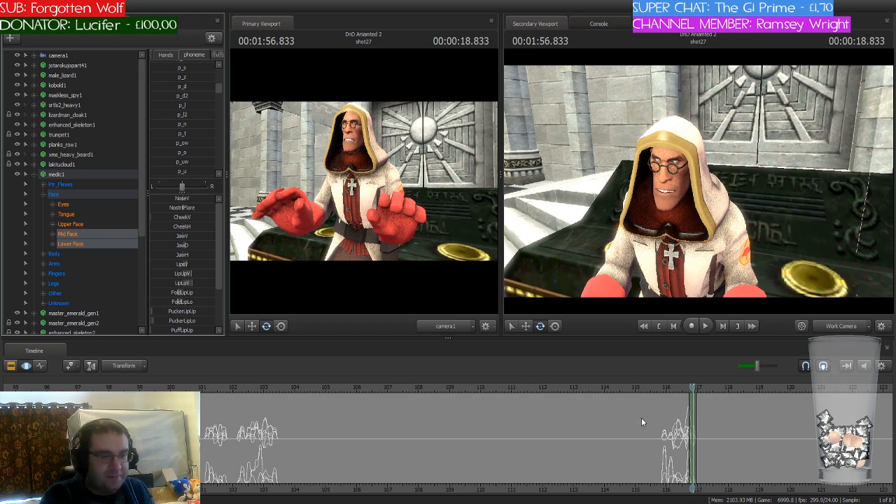
pyautogui.scroll(10, 639, 419)
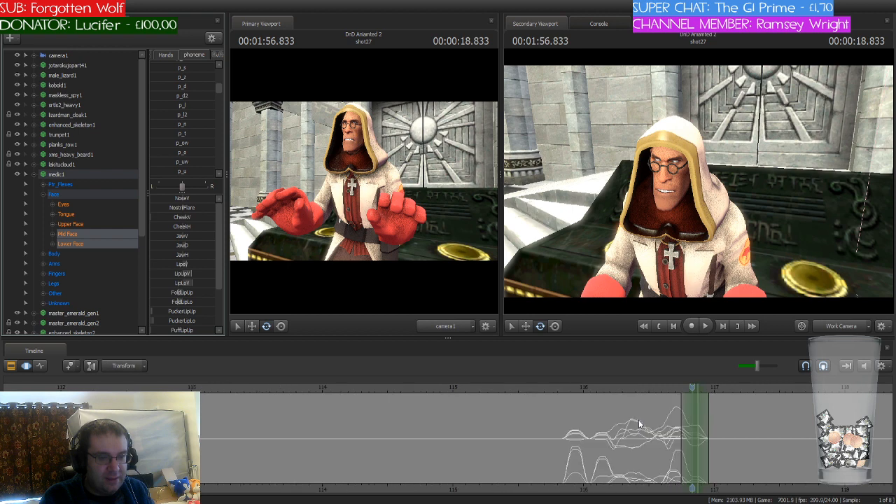
pyautogui.scroll(1, 639, 420)
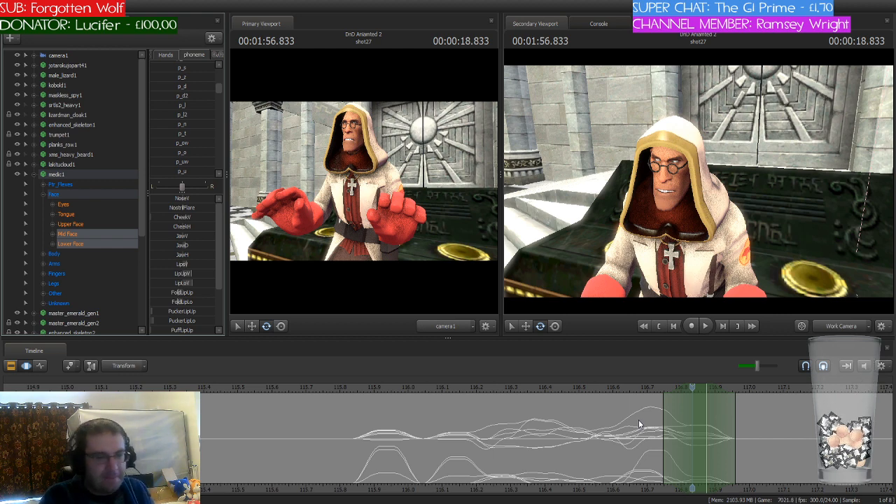
pyautogui.moveTo(692, 387); pyautogui.dragTo(709, 395)
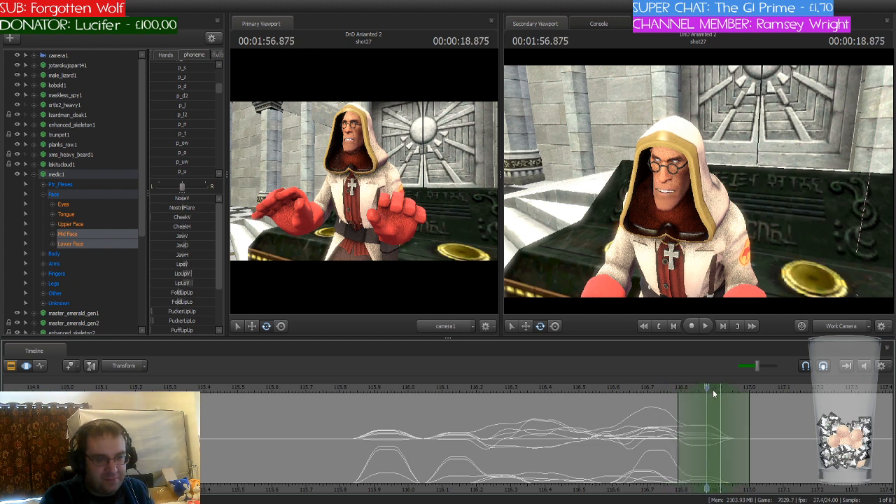
pyautogui.scroll(3, 197, 138)
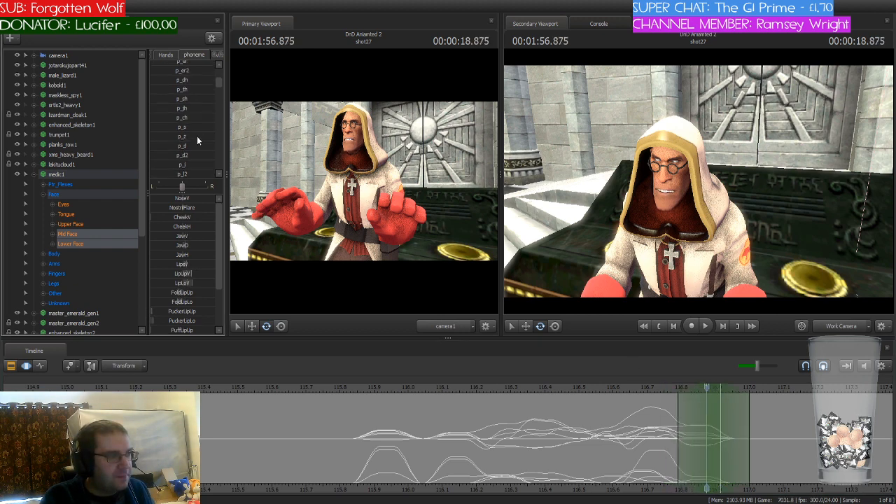
pyautogui.scroll(-4, 197, 138)
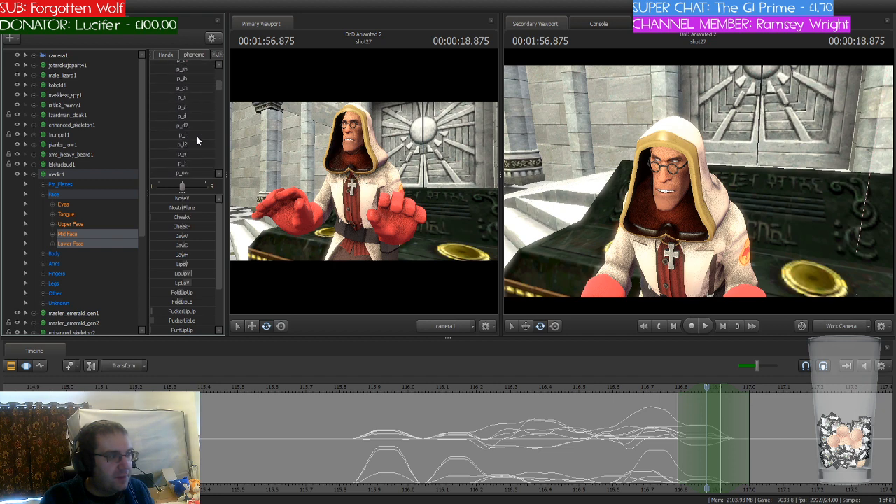
pyautogui.scroll(-1, 197, 140)
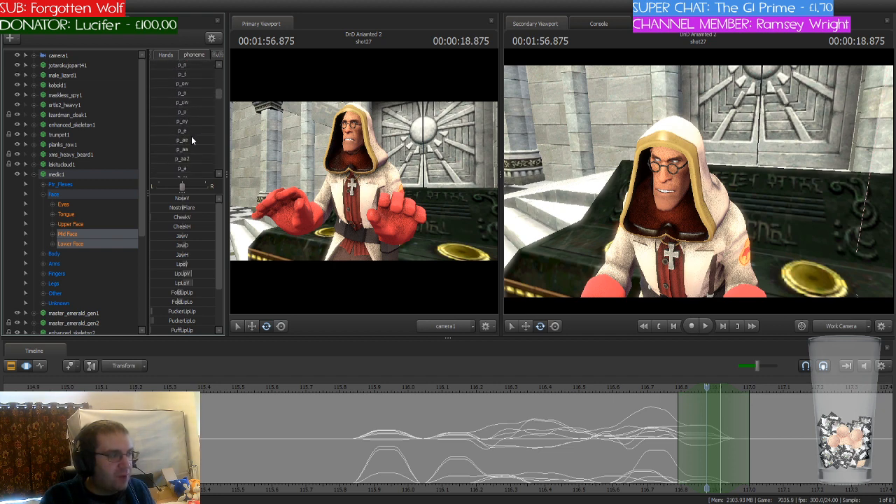
pyautogui.scroll(-1, 192, 140)
pyautogui.scroll(-1, 192, 140)
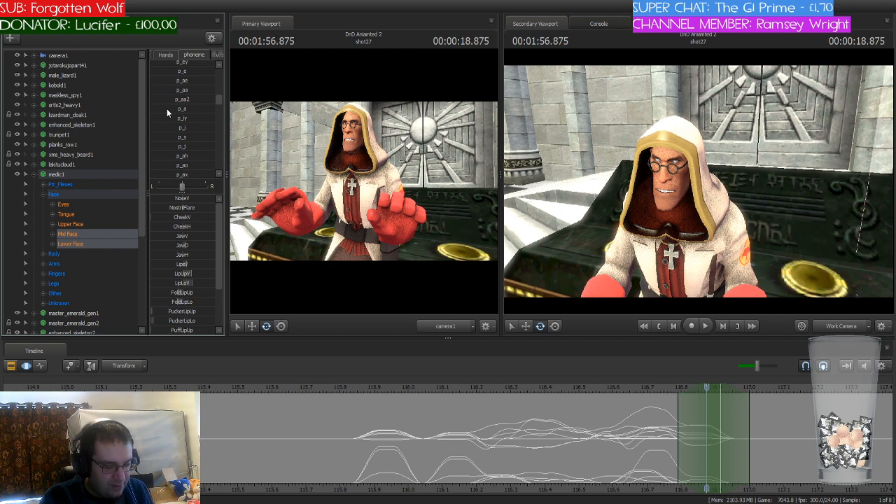
pyautogui.moveTo(167, 109); pyautogui.dragTo(196, 109)
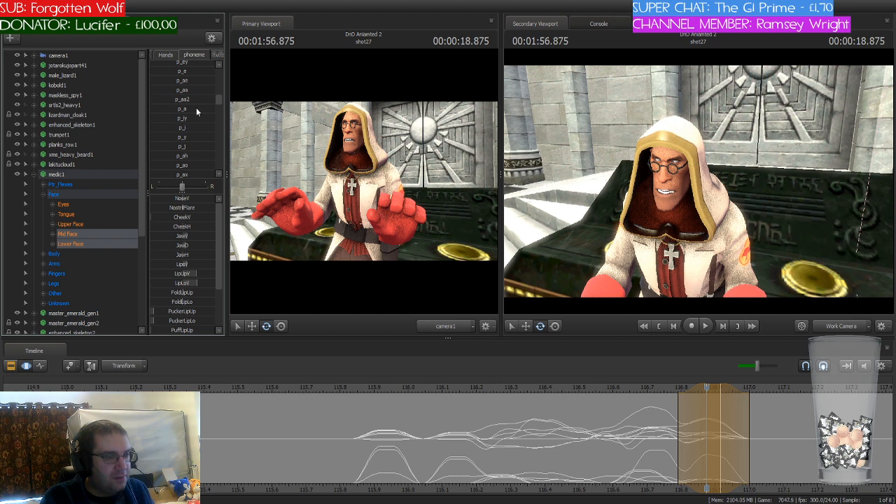
pyautogui.press('Return')
# Step: Shift the time selection and playhead to 116.958 seconds and blend in the next consonant phoneme preset
pyautogui.moveTo(709, 389); pyautogui.dragTo(740, 390)
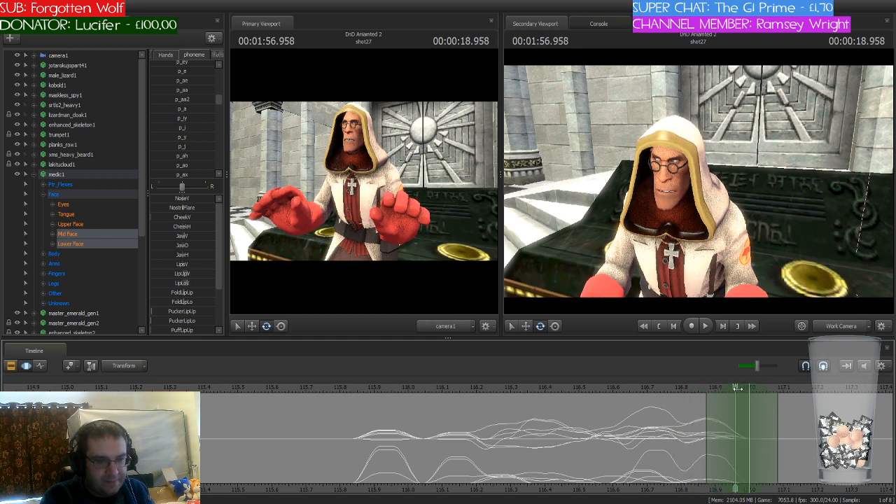
pyautogui.scroll(5, 197, 125)
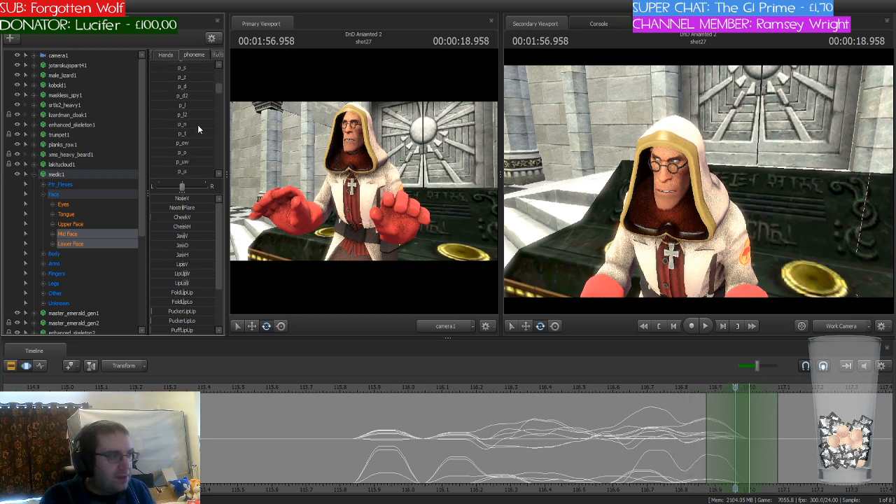
pyautogui.scroll(3, 198, 125)
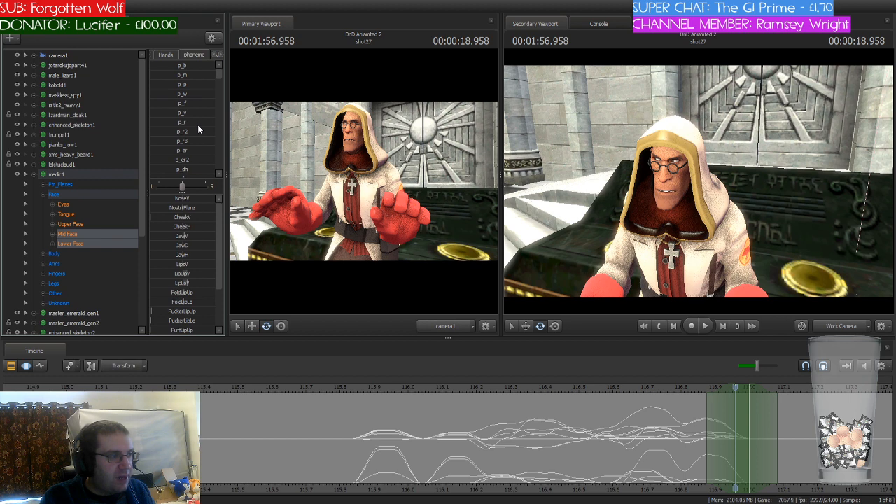
pyautogui.scroll(-3, 198, 125)
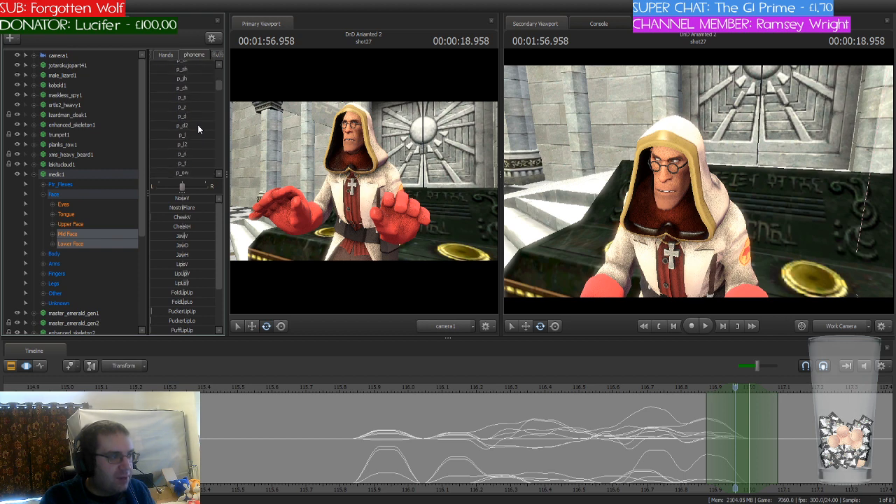
pyautogui.moveTo(179, 90)
pyautogui.mouseDown()
pyautogui.moveTo(224, 90)
pyautogui.moveTo(180, 90)
pyautogui.mouseUp()
pyautogui.press('Return')
# Step: Blend the p_o phoneme preset into the medic's mouth at 117.083 seconds and play back the lip-sync from 116.708 seconds
pyautogui.moveTo(736, 388); pyautogui.dragTo(780, 388)
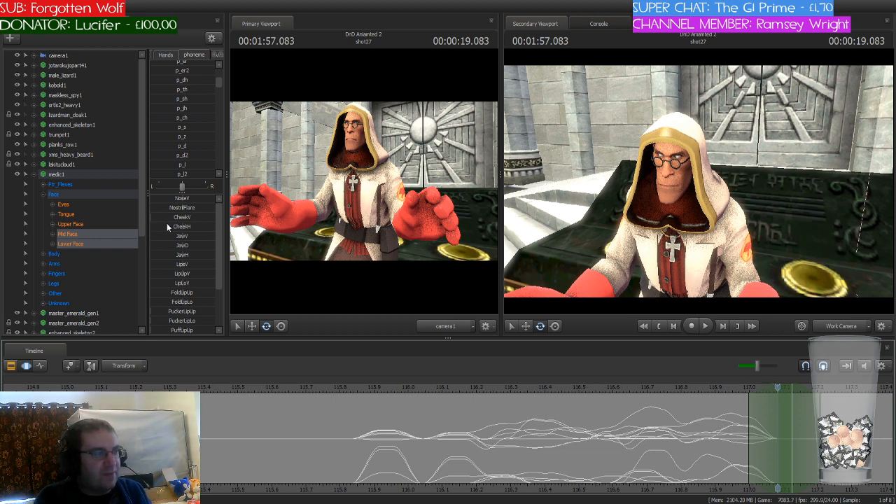
pyautogui.scroll(-2, 204, 142)
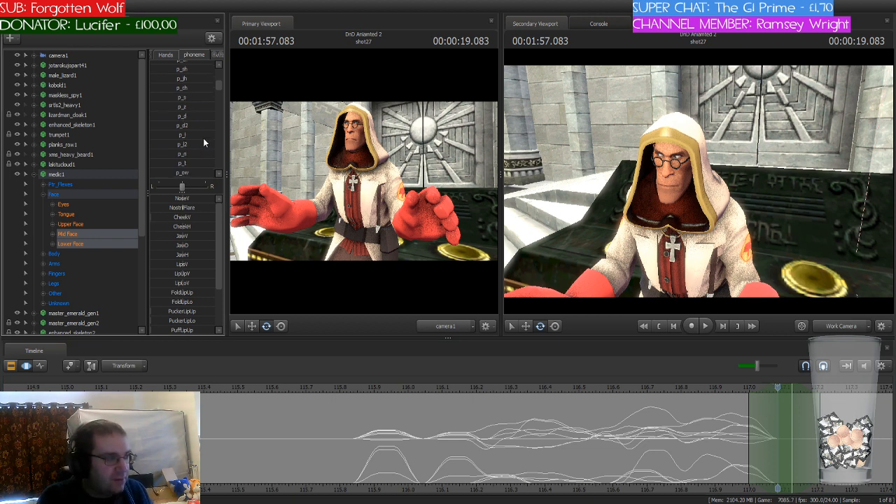
pyautogui.scroll(-4, 204, 143)
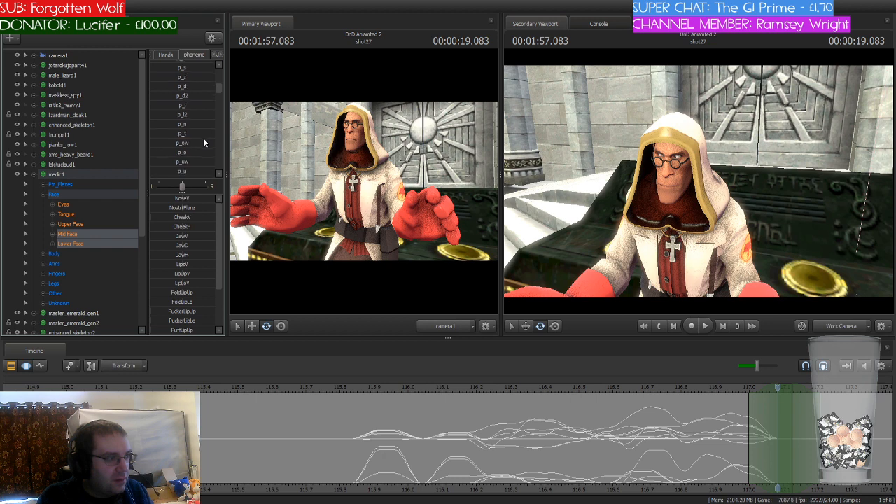
pyautogui.moveTo(172, 93); pyautogui.dragTo(210, 91)
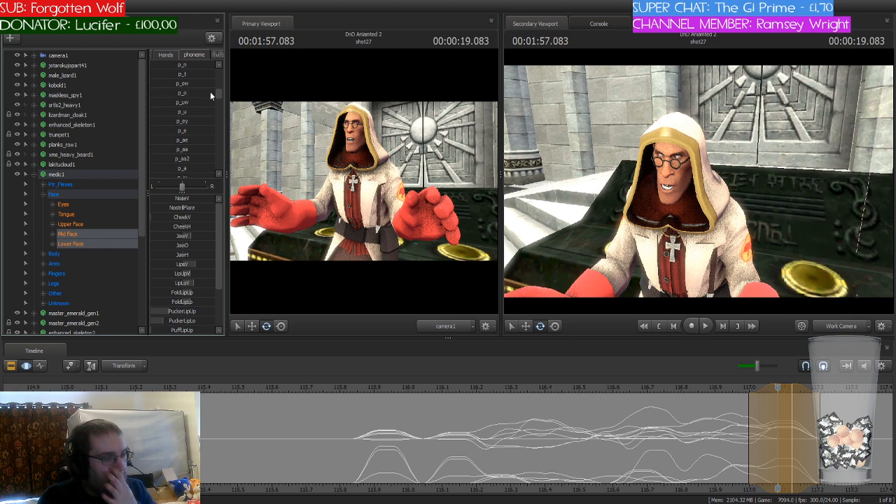
pyautogui.click(745, 445)
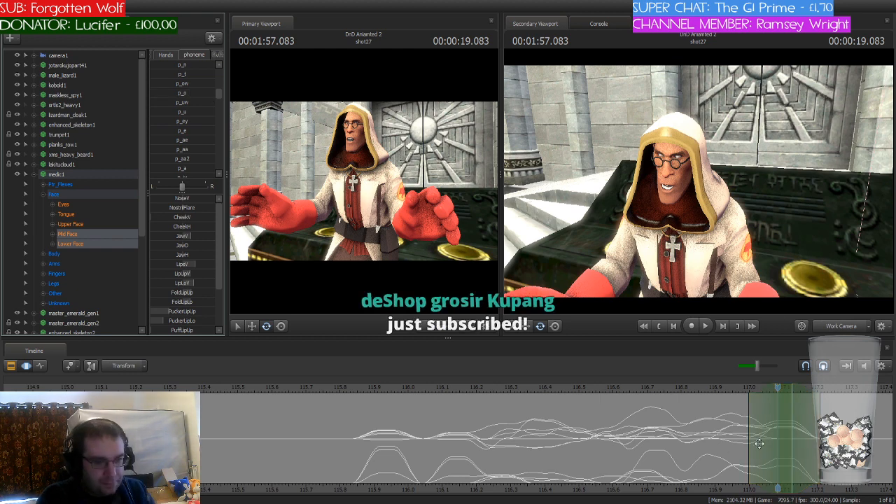
pyautogui.moveTo(779, 387); pyautogui.dragTo(651, 388)
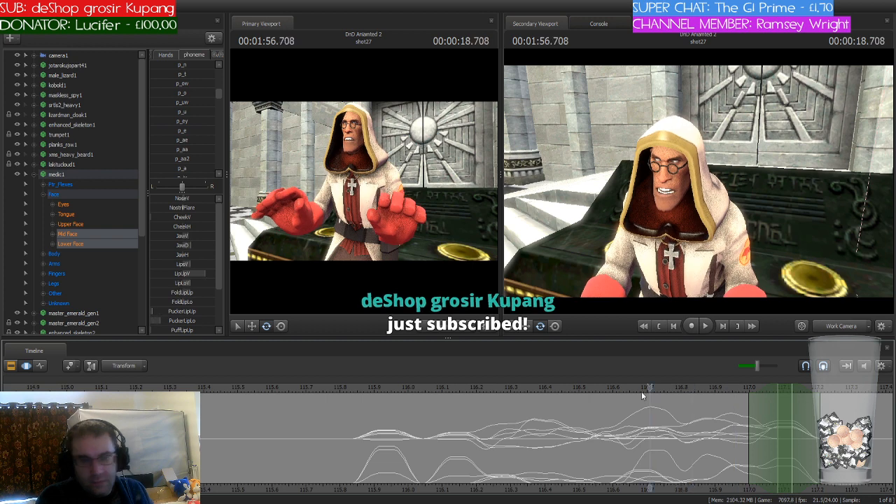
pyautogui.press('space')
# Step: Move the time selection and playhead to 117.208 seconds and blend in the p_ow phoneme preset
pyautogui.moveTo(732, 407); pyautogui.dragTo(821, 414)
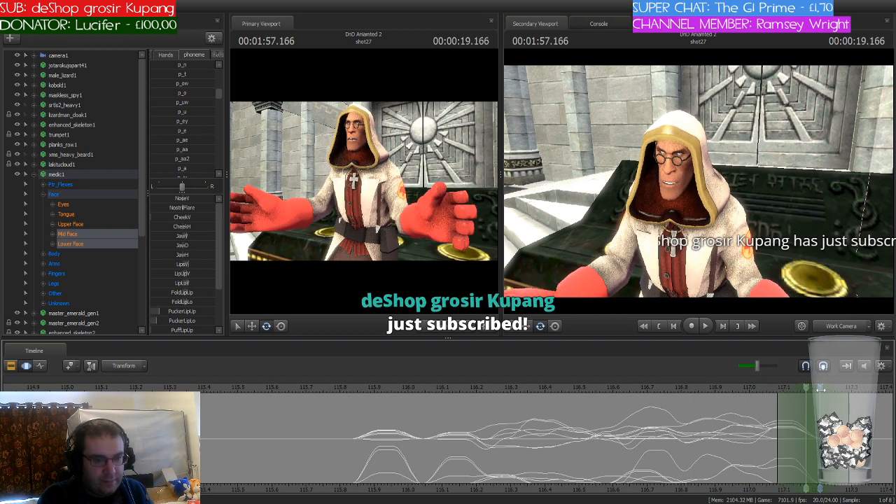
pyautogui.click(172, 84)
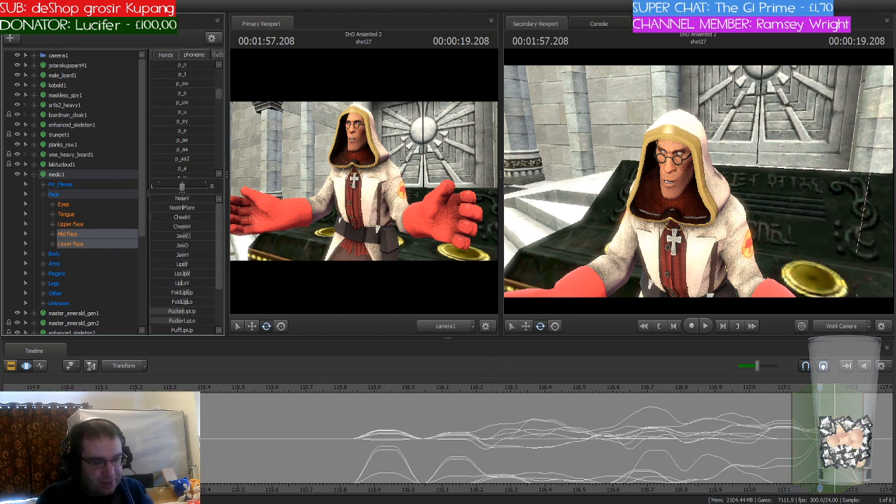
# Step: Move the time selection and playhead to 117.333 seconds and partially blend the p_s phoneme preset into the medic's mouth
pyautogui.moveTo(817, 489); pyautogui.dragTo(492, 483)
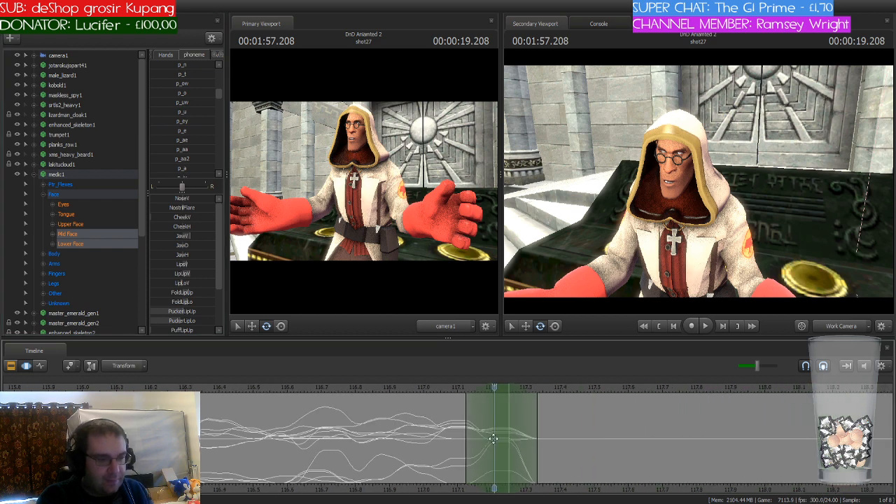
pyautogui.scroll(-5, 500, 400)
pyautogui.scroll(5, 499, 399)
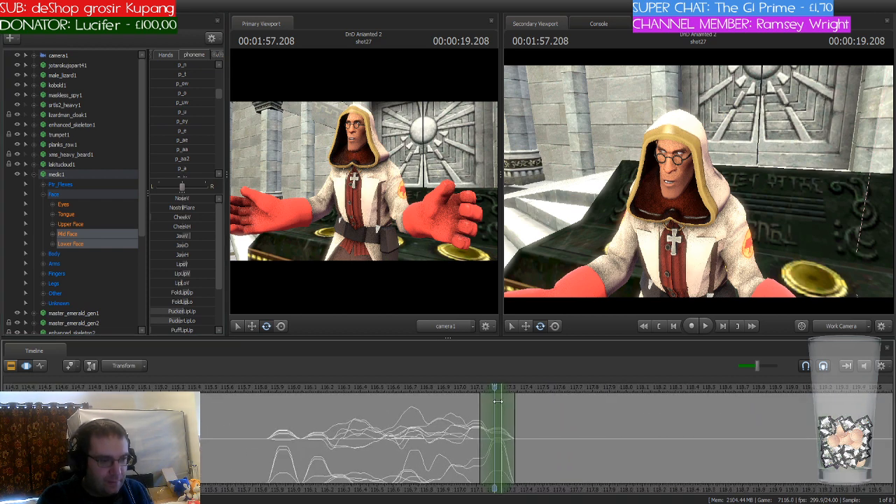
pyautogui.moveTo(493, 388); pyautogui.dragTo(548, 395)
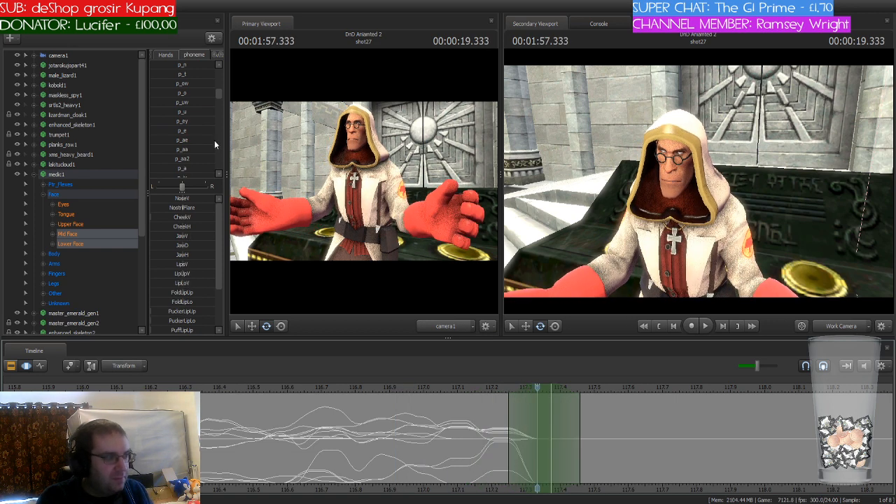
pyautogui.scroll(3, 204, 138)
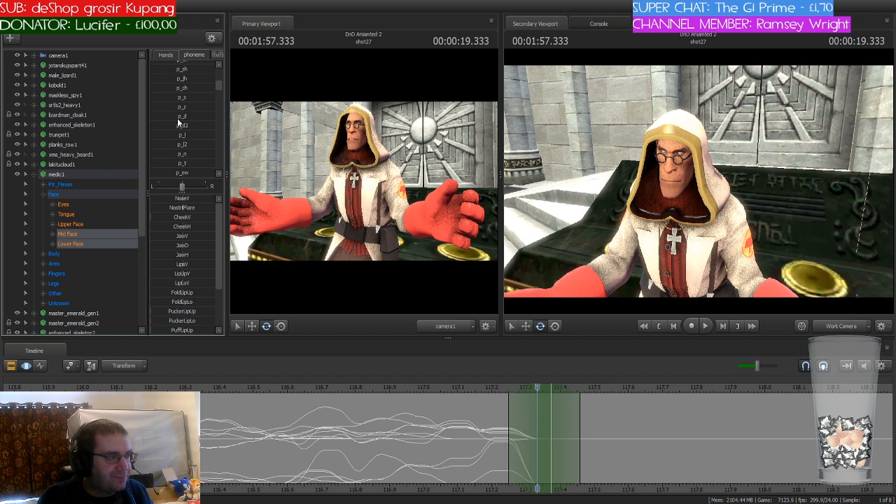
pyautogui.moveTo(173, 100); pyautogui.dragTo(202, 104)
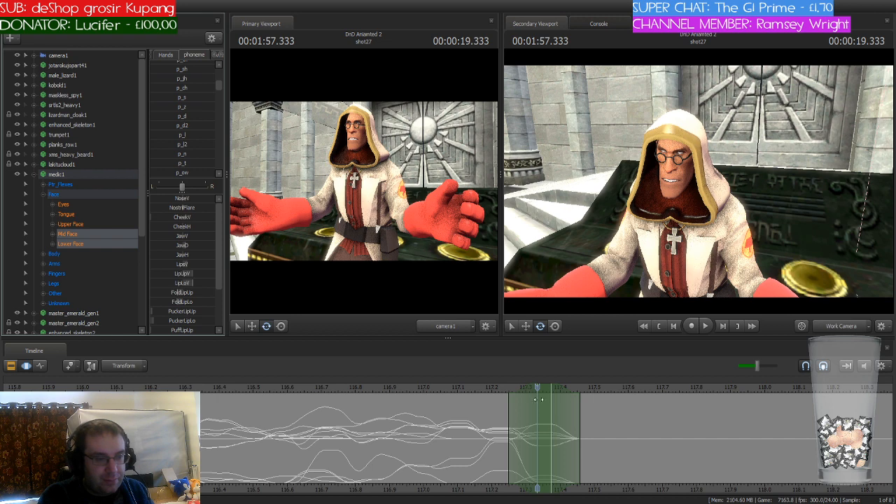
# Step: Shift the time selection and playhead to 117.416 seconds and blend in the p_n phoneme preset
pyautogui.moveTo(537, 388); pyautogui.dragTo(569, 396)
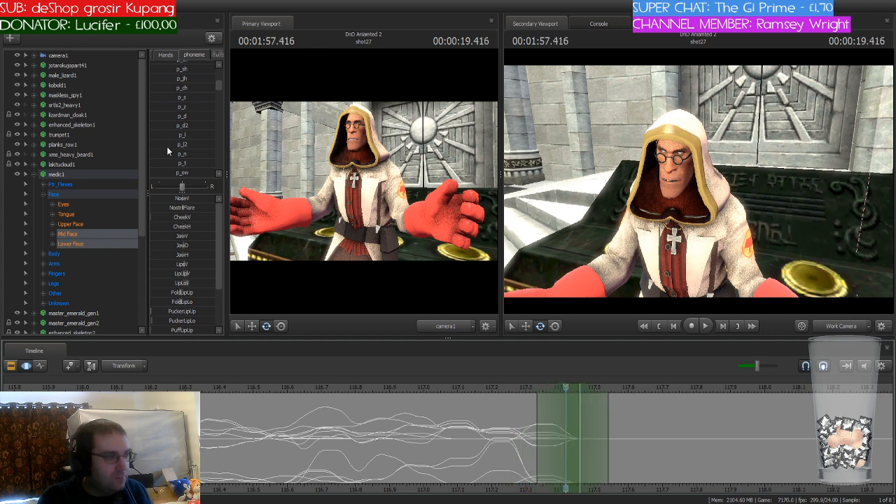
pyautogui.scroll(-5, 195, 110)
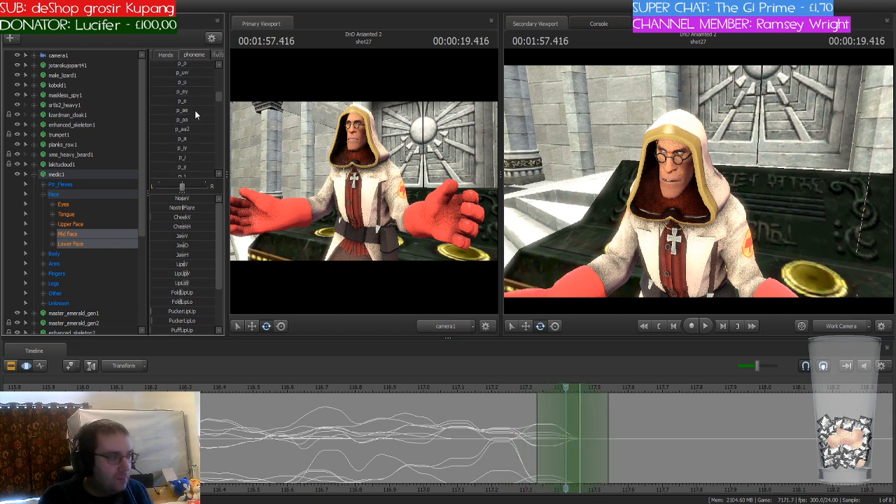
pyautogui.scroll(5, 195, 110)
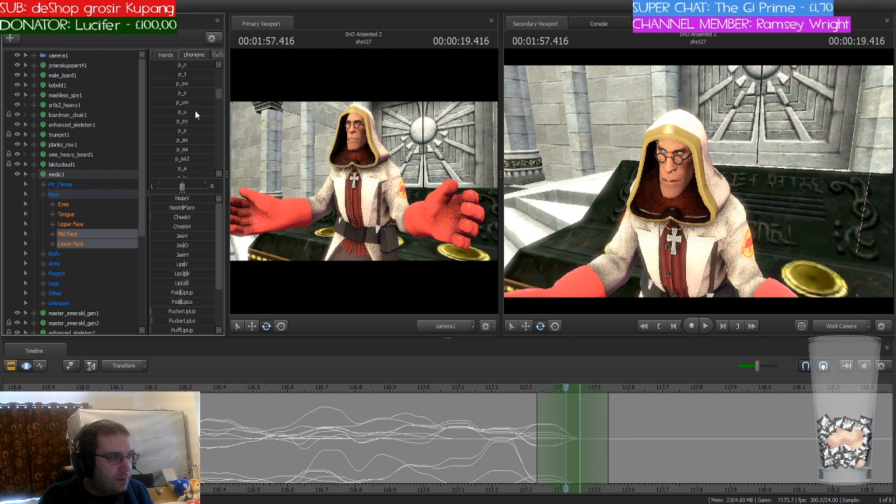
pyautogui.scroll(4, 194, 110)
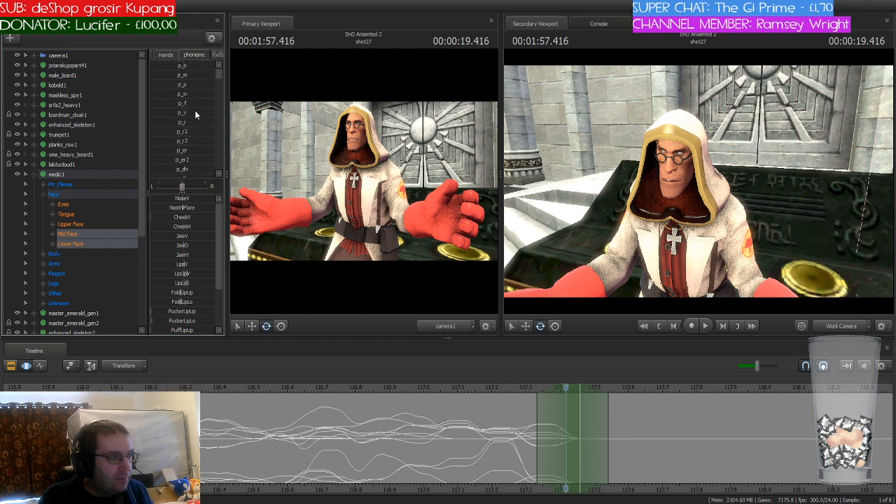
pyautogui.scroll(-3, 194, 110)
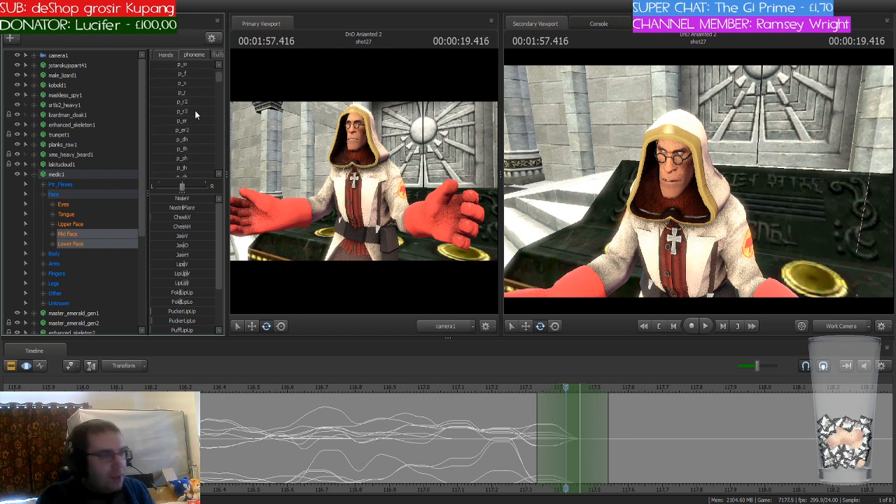
pyautogui.scroll(-3, 194, 110)
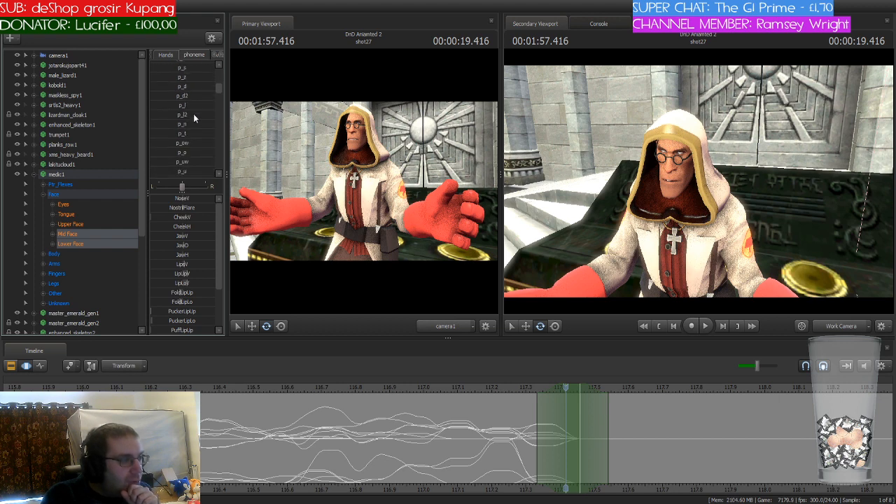
pyautogui.moveTo(171, 124); pyautogui.dragTo(169, 124)
pyautogui.click(532, 390)
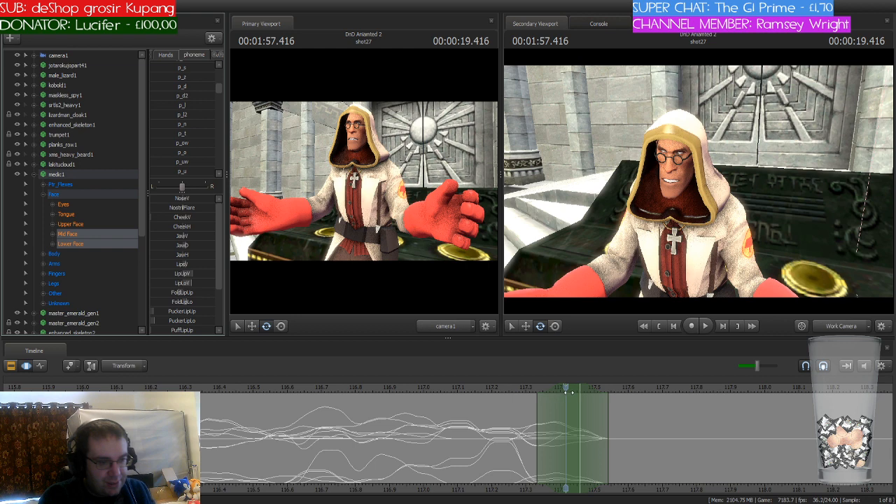
# Step: Move the time selection and playhead to 117.541 seconds and partially blend in the p_s phoneme preset
pyautogui.moveTo(533, 391); pyautogui.dragTo(613, 393)
pyautogui.scroll(1, 175, 115)
pyautogui.click(176, 100)
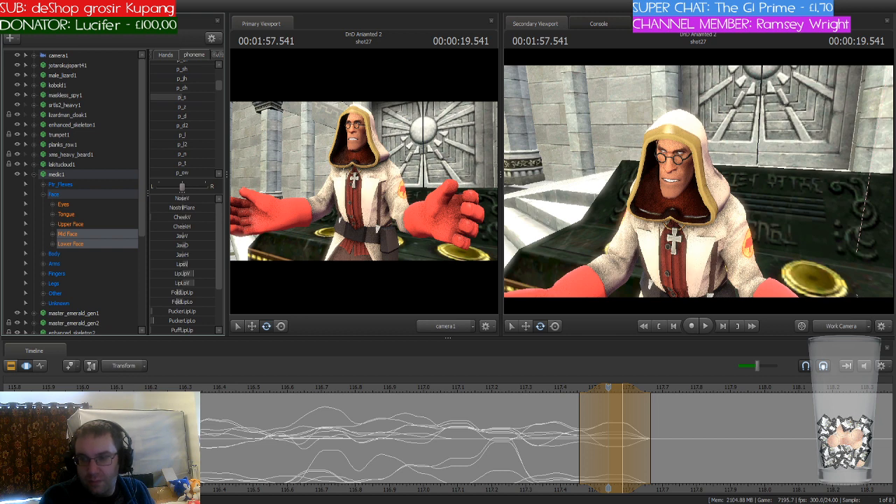
pyautogui.click(680, 400)
# Step: Shift the time selection and playhead to 117.625 seconds and blend the p_o phoneme preset into the mouth
pyautogui.moveTo(608, 390); pyautogui.dragTo(648, 397)
pyautogui.scroll(2, 189, 138)
pyautogui.scroll(2, 189, 138)
pyautogui.scroll(-4, 190, 134)
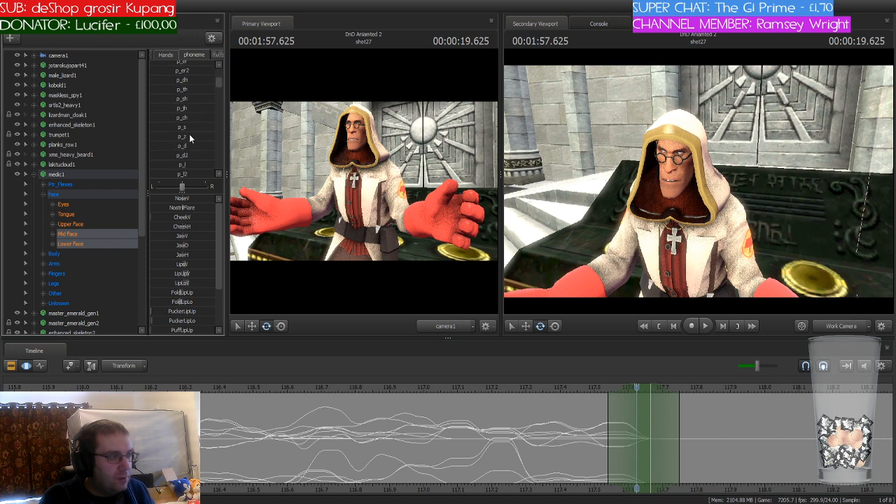
pyautogui.click(176, 153)
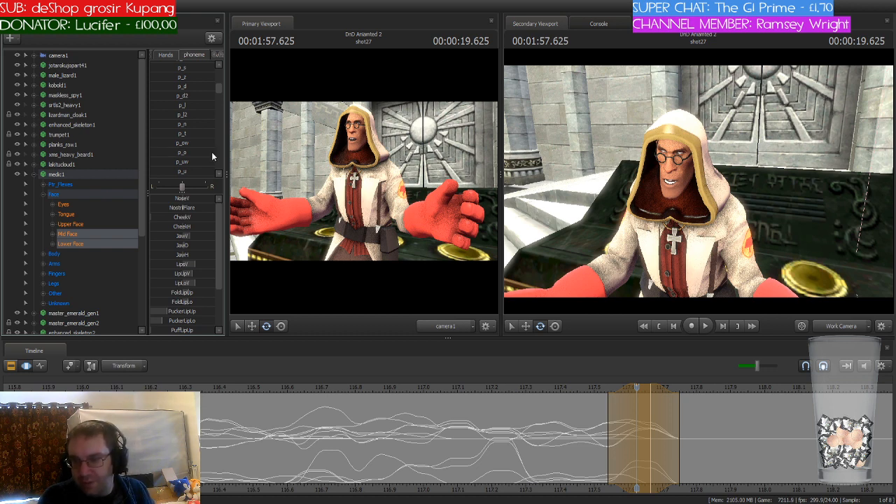
pyautogui.press('Return')
# Step: Move the time selection and playhead to 117.708 seconds, blend in an L-sound phoneme preset and check the mouth in close-up
pyautogui.moveTo(637, 389); pyautogui.dragTo(669, 388)
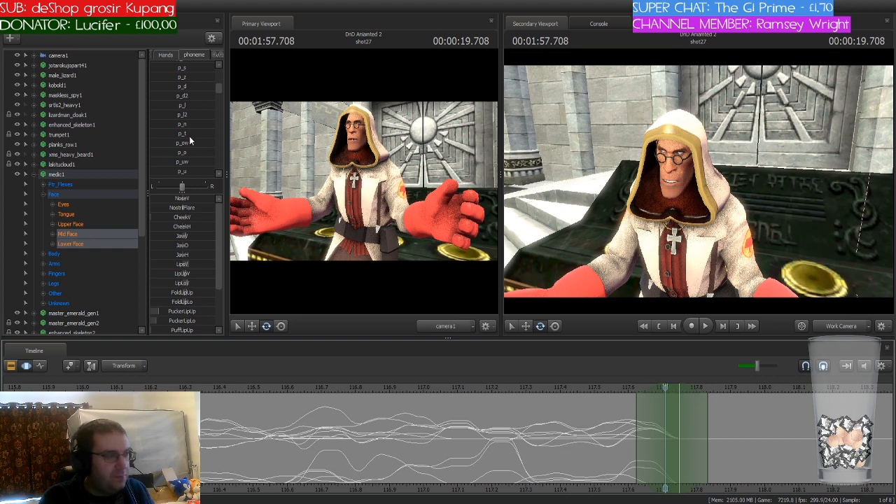
pyautogui.moveTo(159, 105)
pyautogui.mouseDown()
pyautogui.moveTo(178, 105)
pyautogui.moveTo(151, 105)
pyautogui.moveTo(170, 108)
pyautogui.mouseUp()
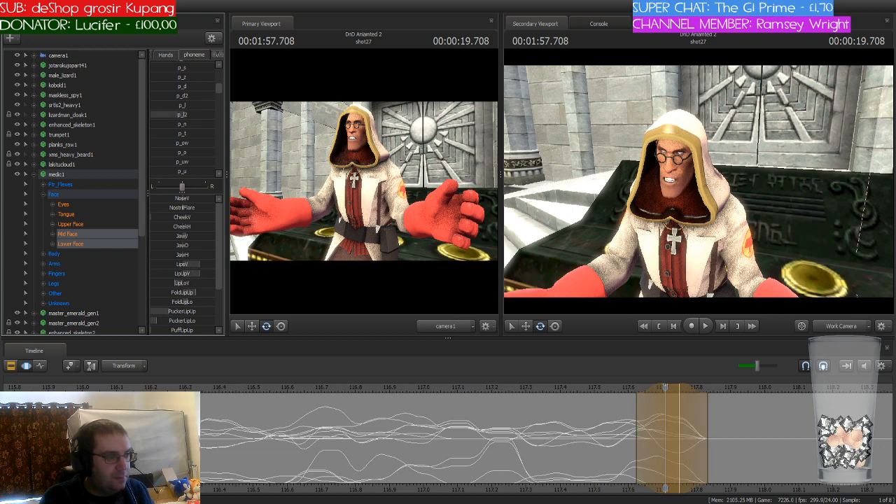
pyautogui.moveTo(157, 107); pyautogui.dragTo(170, 106)
pyautogui.moveTo(678, 224); pyautogui.dragTo(671, 254)
pyautogui.press('w')
pyautogui.moveTo(699, 182)
pyautogui.mouseDown()
pyautogui.moveTo(698, 158)
pyautogui.moveTo(699, 181)
pyautogui.mouseUp()
pyautogui.press('w')
pyautogui.press('s')
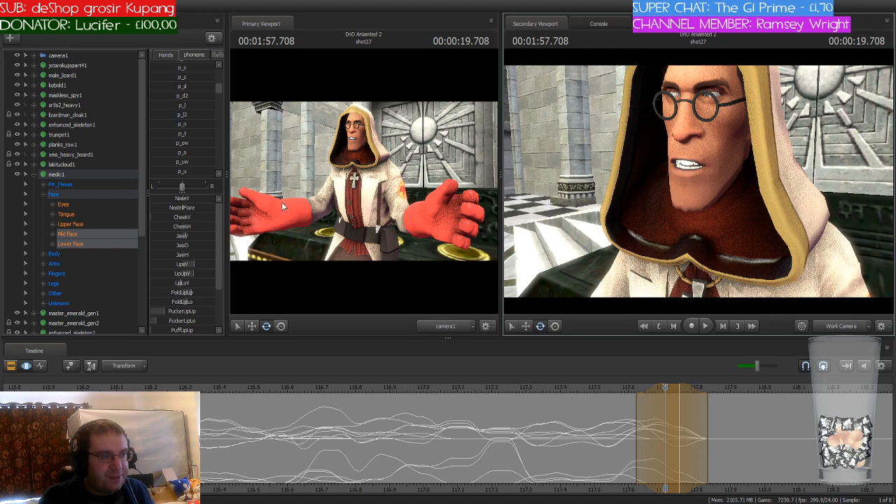
pyautogui.click(756, 483)
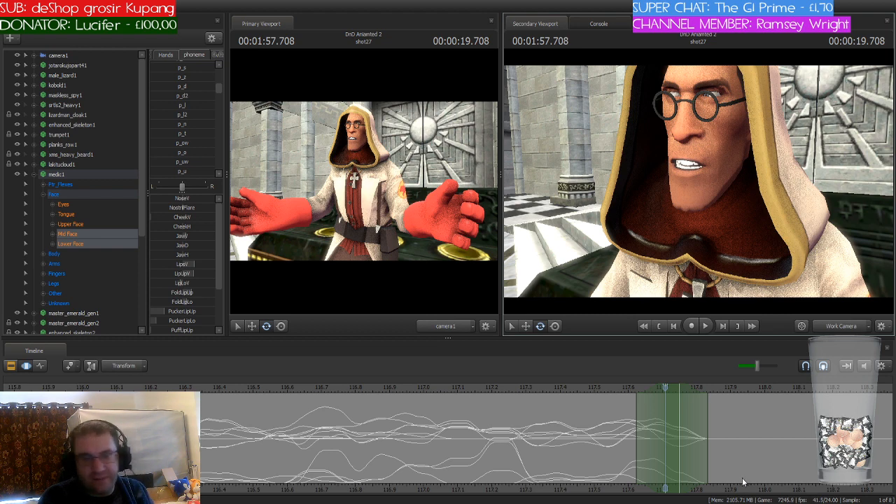
# Step: Blend the p_s phoneme preset into the medic's mouth at 117.791 seconds and play back the lip-sync
pyautogui.moveTo(665, 390); pyautogui.dragTo(694, 387)
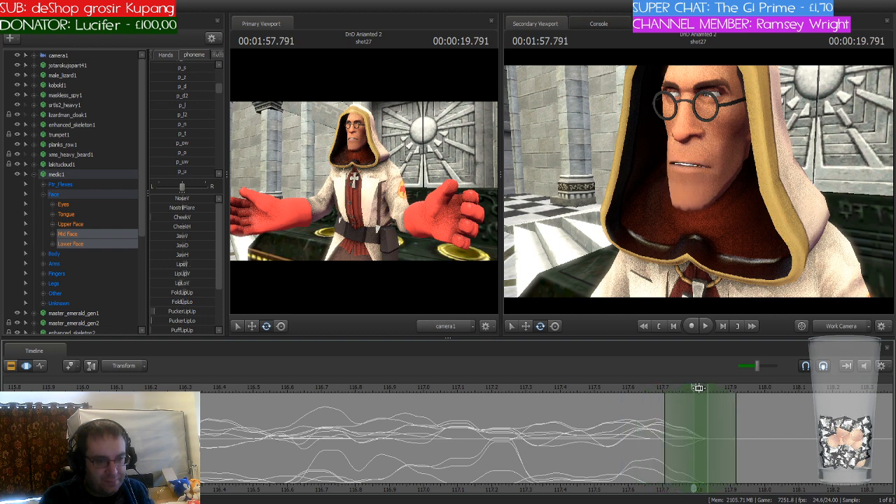
pyautogui.scroll(1, 191, 142)
pyautogui.moveTo(174, 98); pyautogui.dragTo(188, 98)
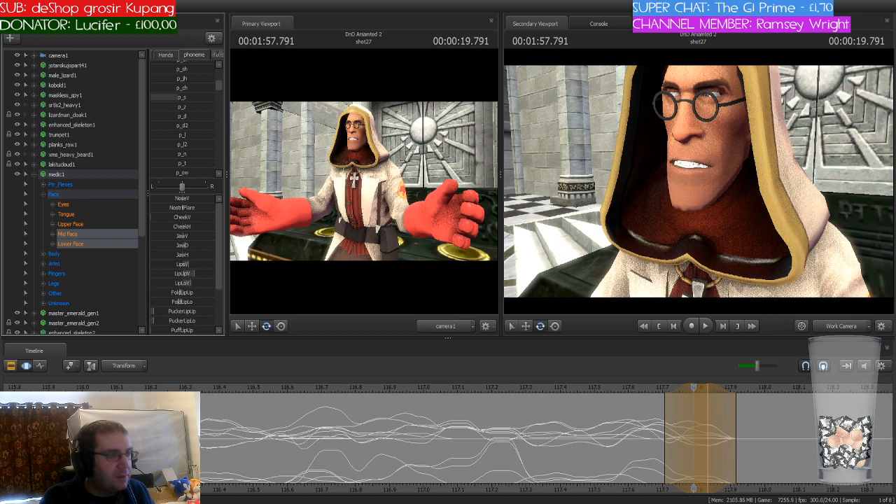
pyautogui.scroll(-4, 408, 400)
pyautogui.scroll(-2, 544, 395)
pyautogui.press('space')
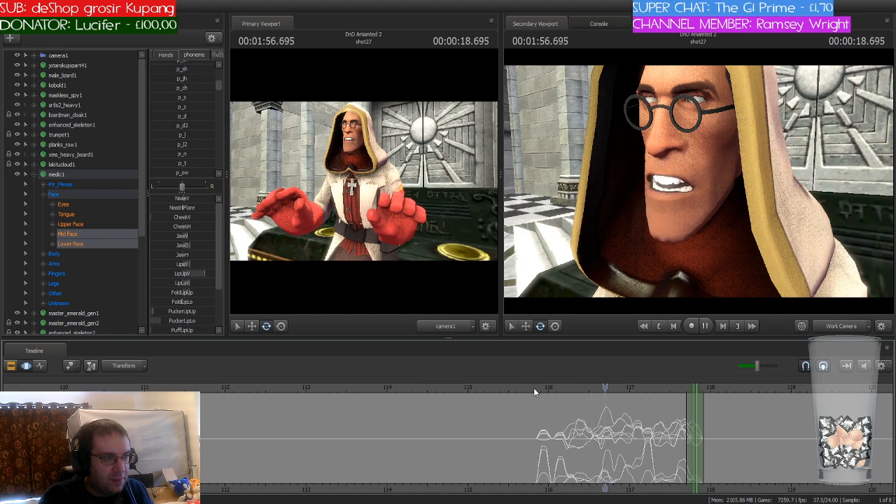
pyautogui.press('space')
# Step: Move the time selection and playhead to 117.875 seconds and blend in the p_t phoneme preset
pyautogui.scroll(4, 721, 419)
pyautogui.moveTo(744, 388); pyautogui.dragTo(599, 388)
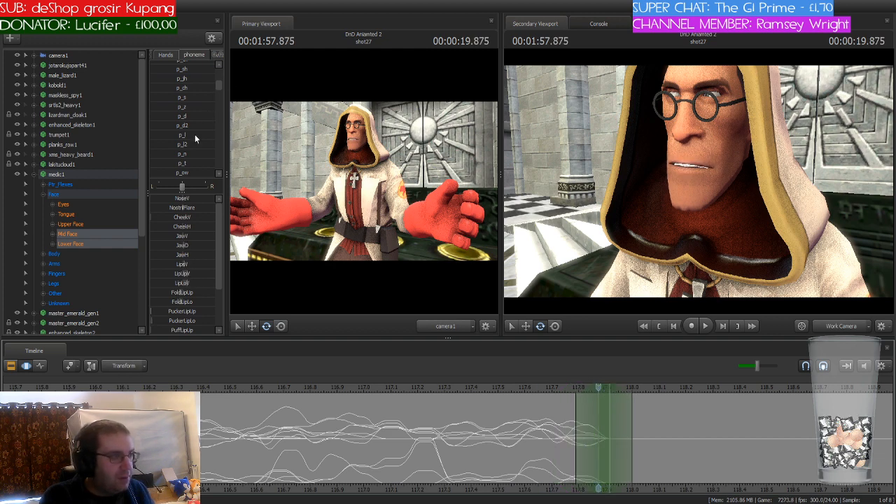
pyautogui.moveTo(171, 163); pyautogui.dragTo(197, 163)
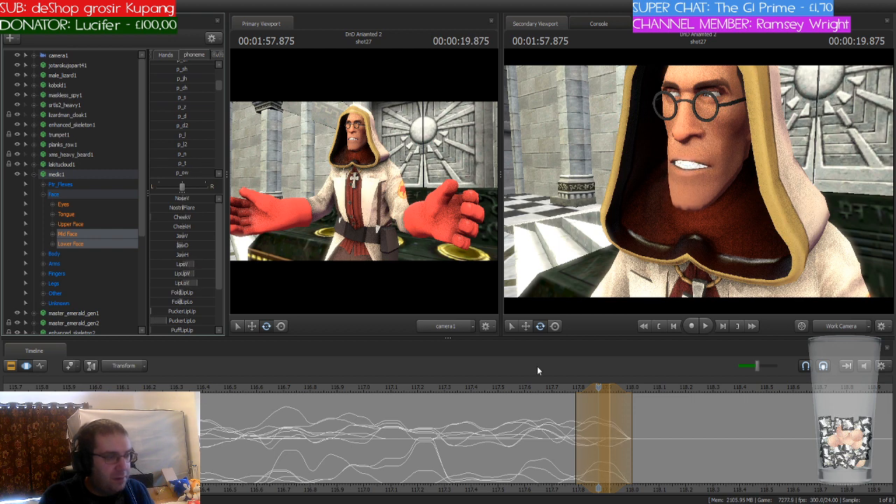
pyautogui.press('Return')
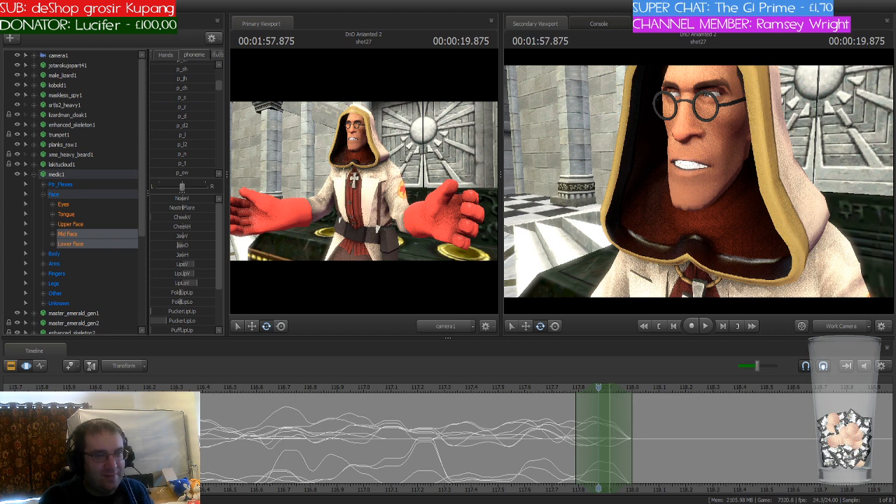
# Step: Shift the playhead and time selection to 117.958 seconds and blend in the p_th phoneme preset
pyautogui.moveTo(600, 388); pyautogui.dragTo(623, 427)
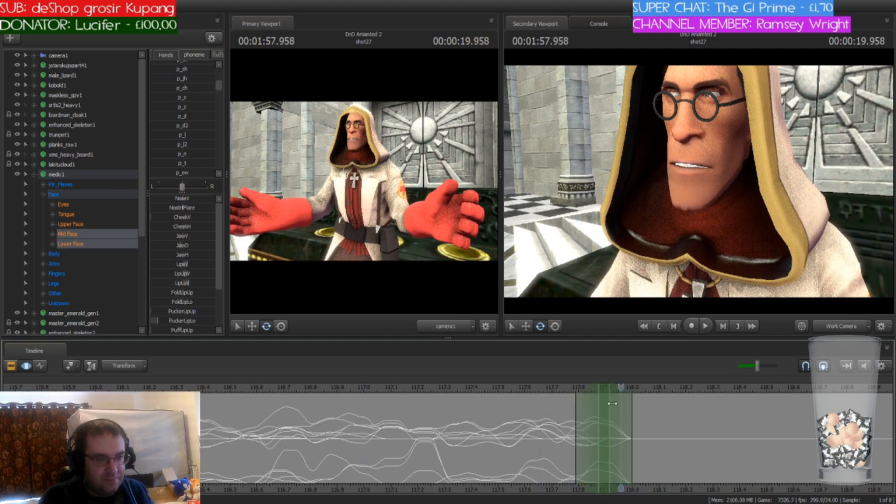
pyautogui.moveTo(605, 388); pyautogui.dragTo(624, 388)
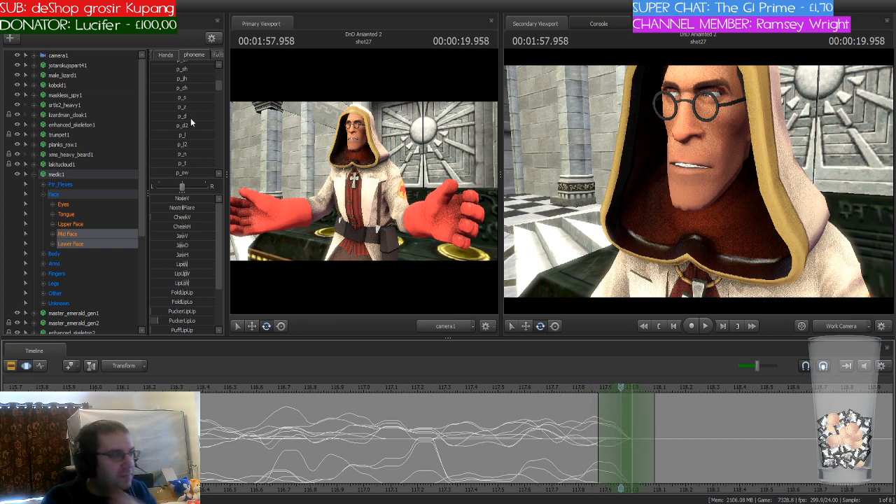
pyautogui.scroll(1, 191, 119)
pyautogui.moveTo(170, 89); pyautogui.dragTo(193, 91)
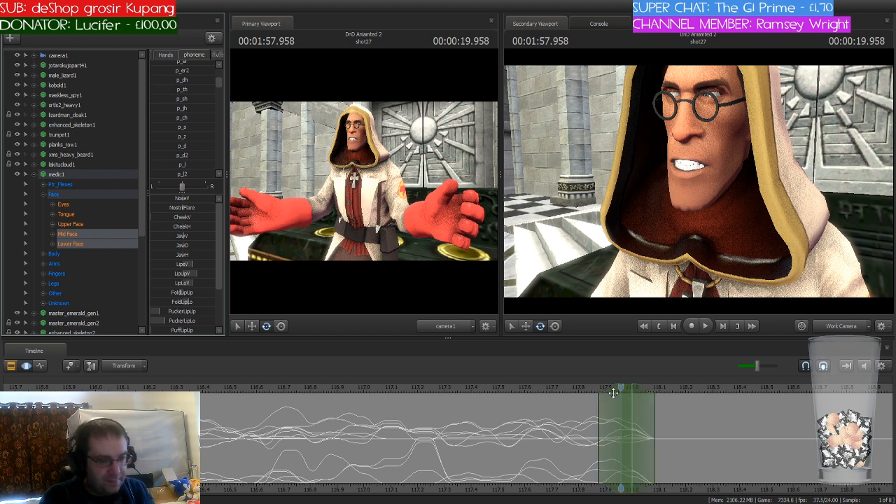
# Step: Move the time selection and playhead to 118.083 seconds and partially blend the p_ae phoneme preset into the mouth
pyautogui.moveTo(483, 394); pyautogui.dragTo(656, 387)
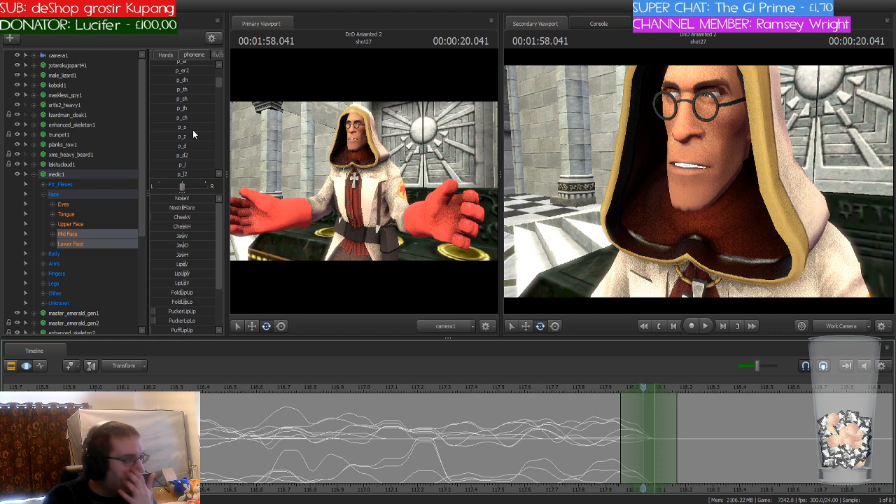
pyautogui.scroll(-1, 193, 131)
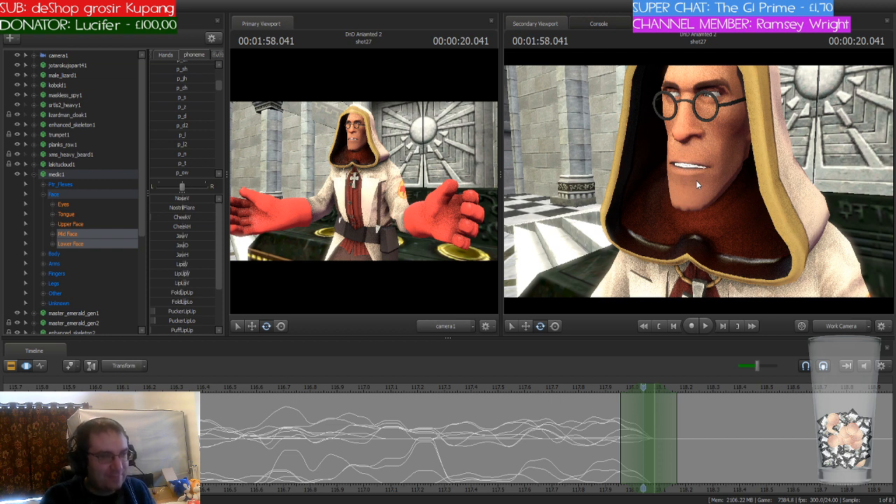
pyautogui.moveTo(634, 384); pyautogui.dragTo(658, 392)
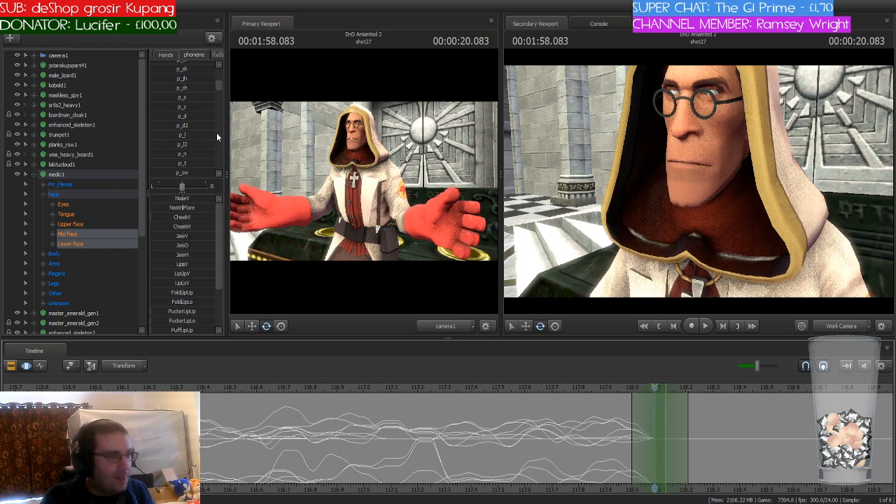
pyautogui.scroll(2, 212, 132)
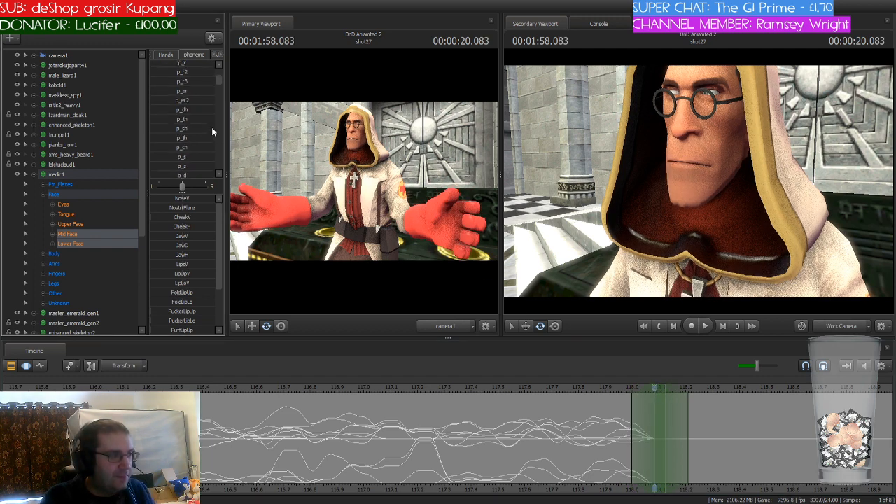
pyautogui.scroll(-3, 211, 127)
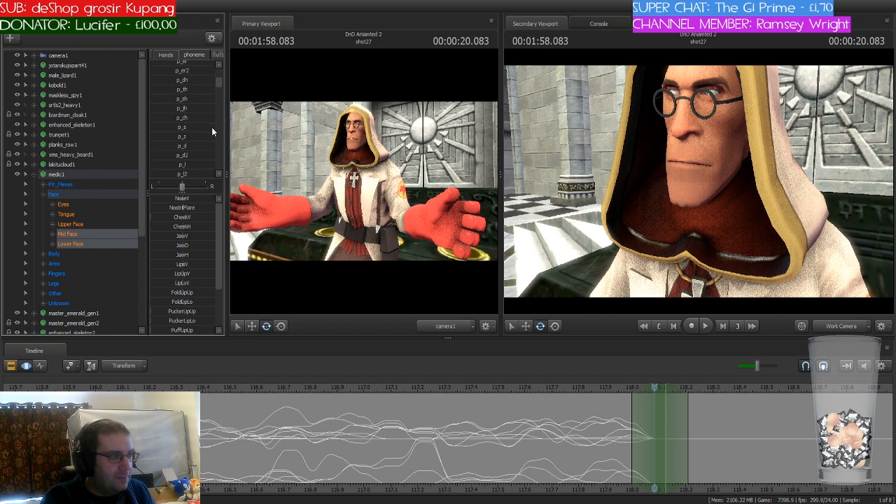
pyautogui.scroll(-1, 212, 127)
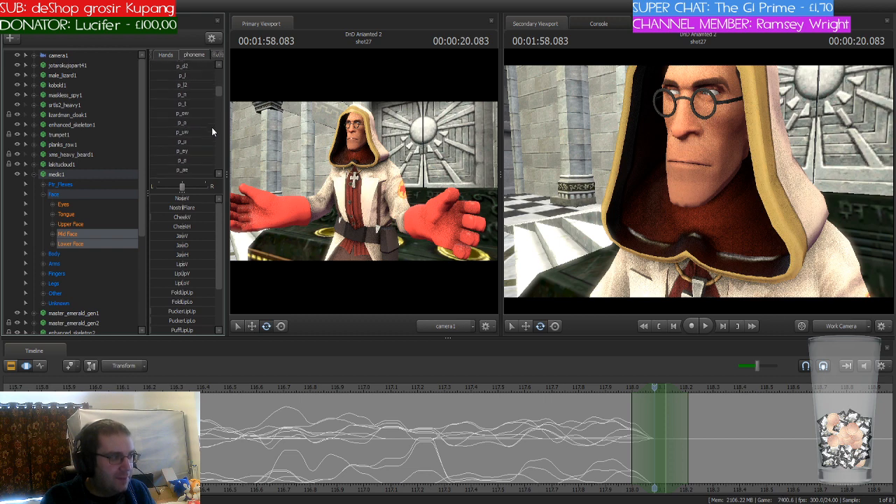
pyautogui.moveTo(186, 168); pyautogui.dragTo(208, 168)
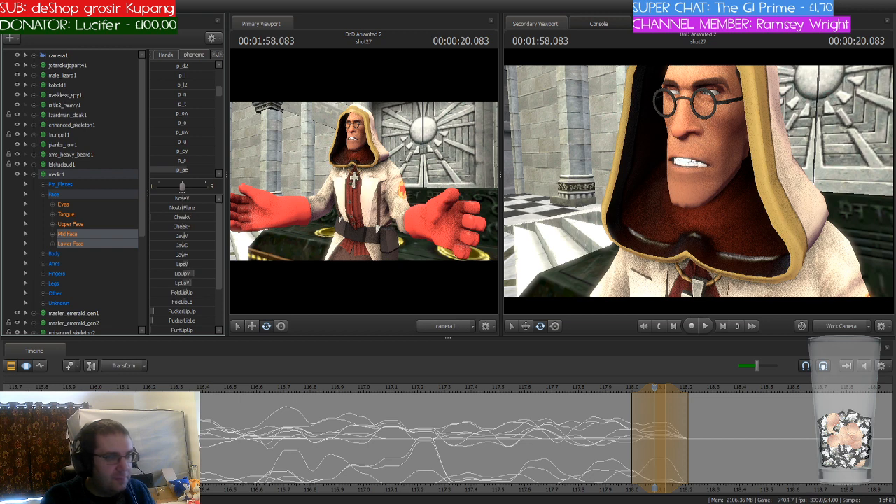
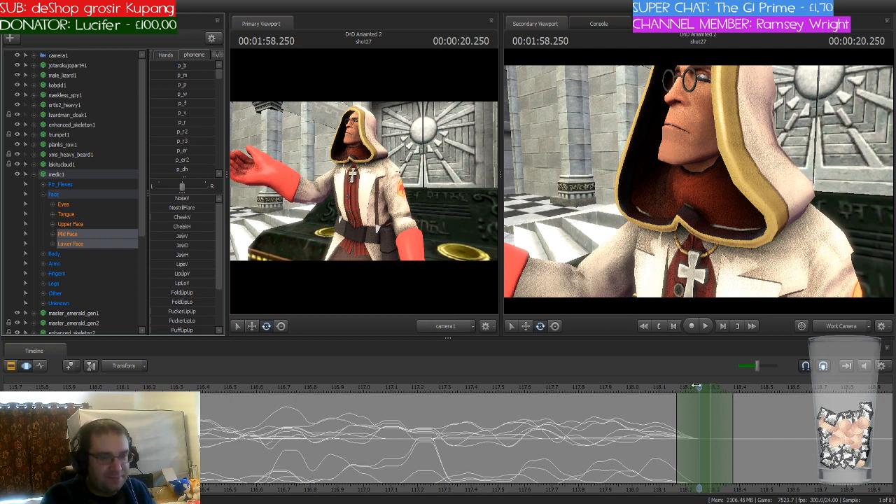
# Step: Apply the p_p phoneme to the medic's mid and lower face at 1:58.250 and the p_er phoneme at 1:58.375
pyautogui.moveTo(175, 85); pyautogui.dragTo(209, 85)
pyautogui.press('Return')
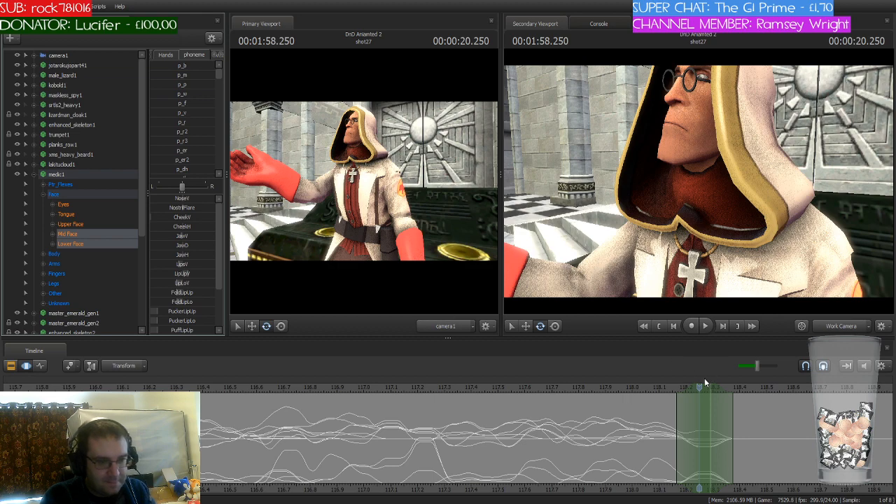
pyautogui.moveTo(704, 384); pyautogui.dragTo(739, 387)
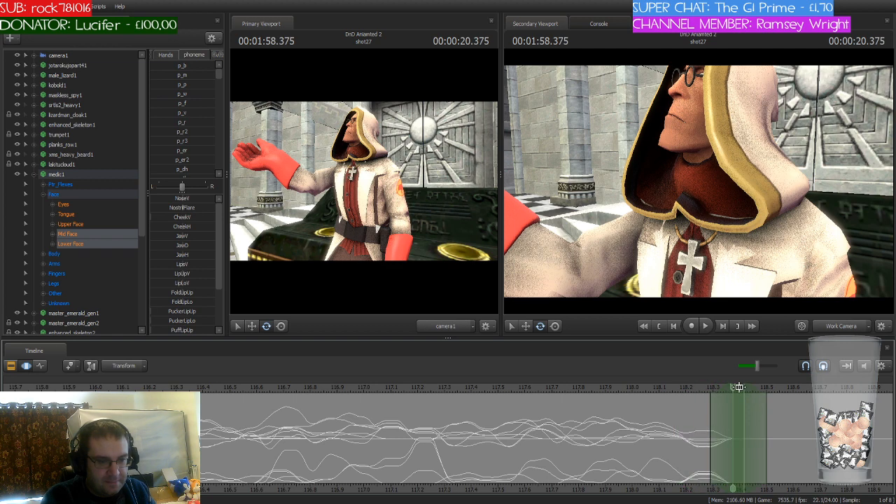
pyautogui.click(171, 150)
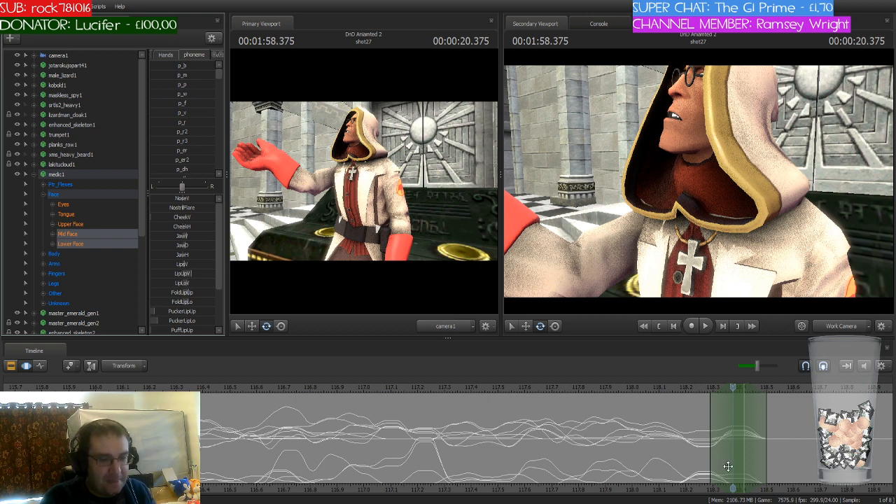
# Step: Position the time selection at 1:58.708 and apply the p_o phoneme to the medic's mouth there
pyautogui.scroll(-3, 499, 452)
pyautogui.scroll(-2, 499, 452)
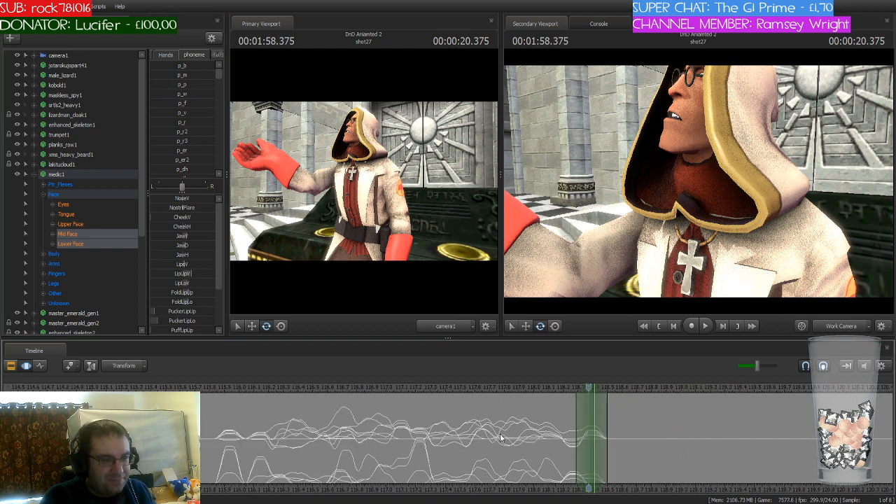
pyautogui.moveTo(516, 386); pyautogui.dragTo(639, 407)
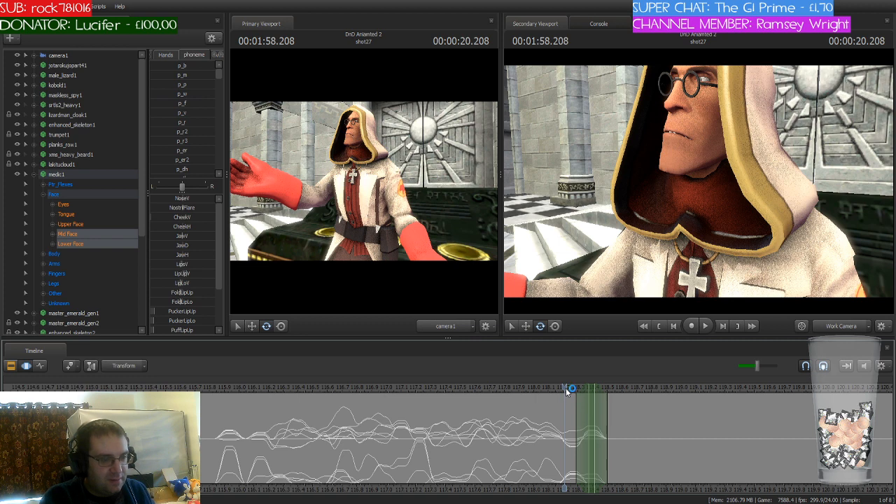
pyautogui.moveTo(565, 388); pyautogui.dragTo(648, 389)
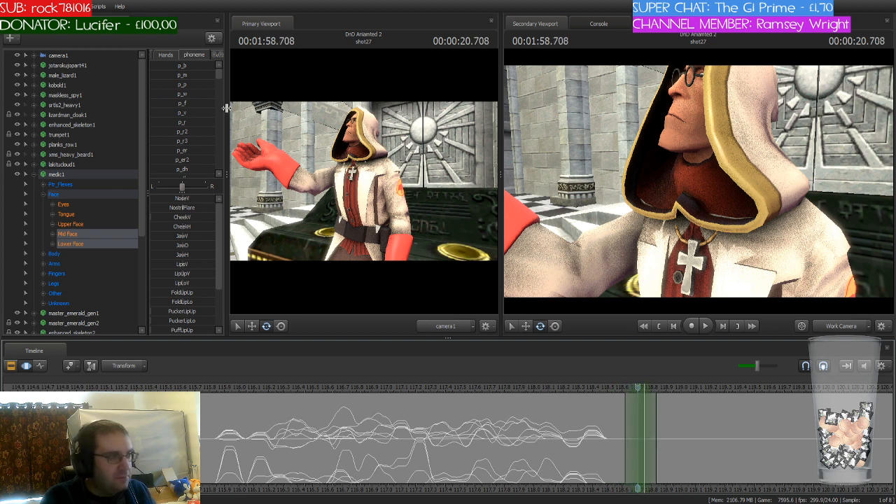
pyautogui.scroll(-5, 203, 110)
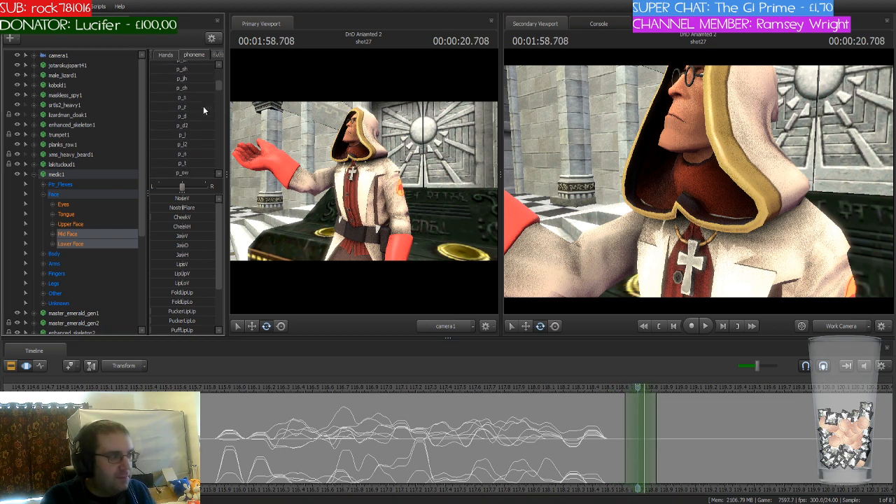
pyautogui.click(176, 151)
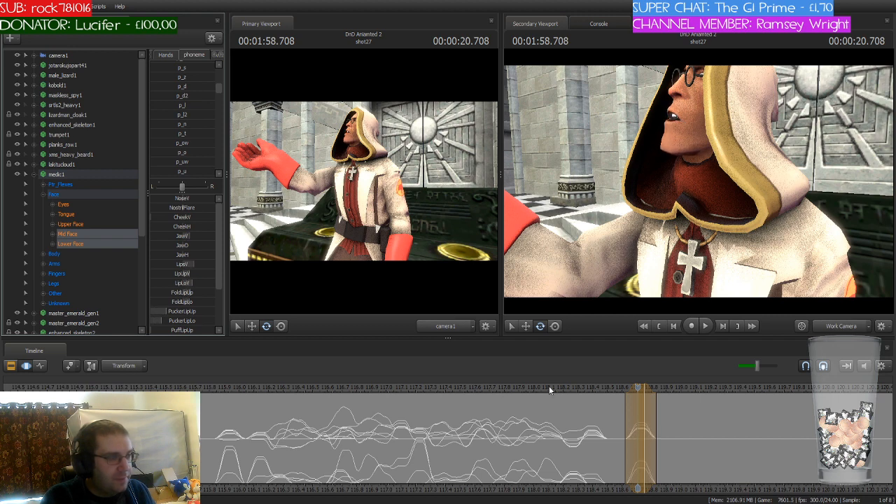
pyautogui.press('Return')
# Step: Center the time selection on 1:58.916 and apply the p_uh phoneme to the medic's mouth
pyautogui.moveTo(638, 387); pyautogui.dragTo(655, 413)
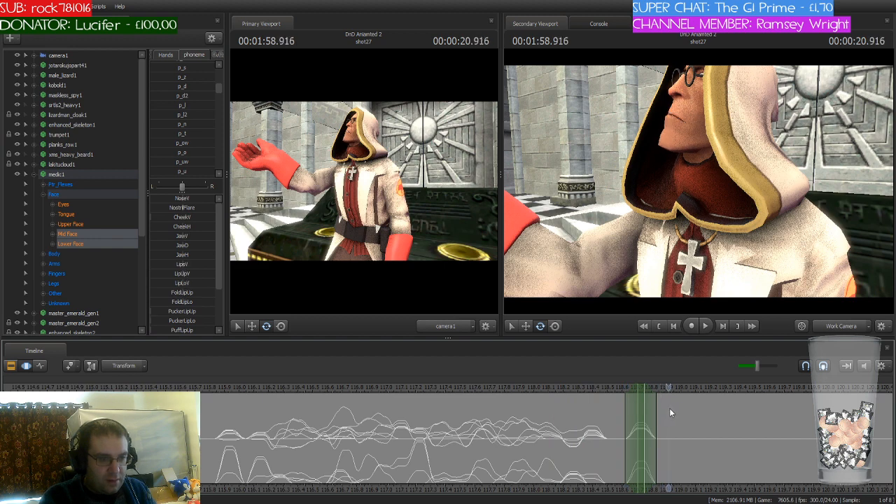
pyautogui.scroll(2, 656, 409)
pyautogui.scroll(2, 656, 409)
pyautogui.moveTo(626, 389); pyautogui.dragTo(671, 388)
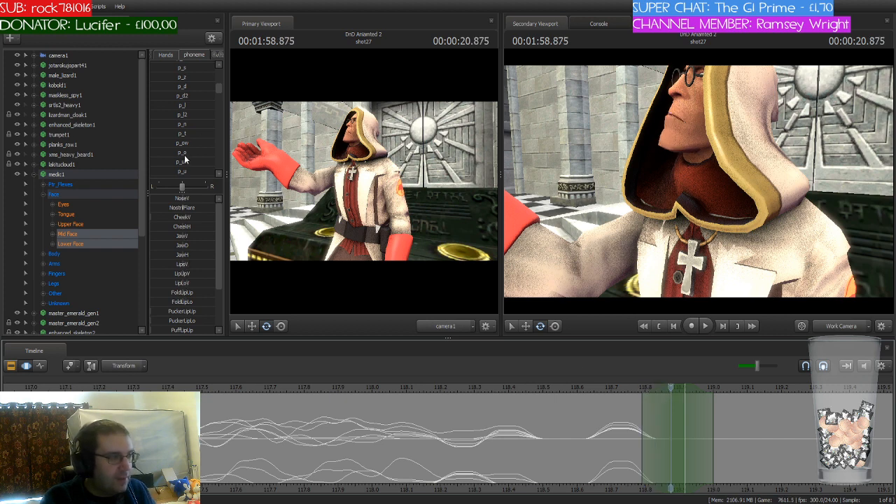
pyautogui.scroll(-5, 173, 142)
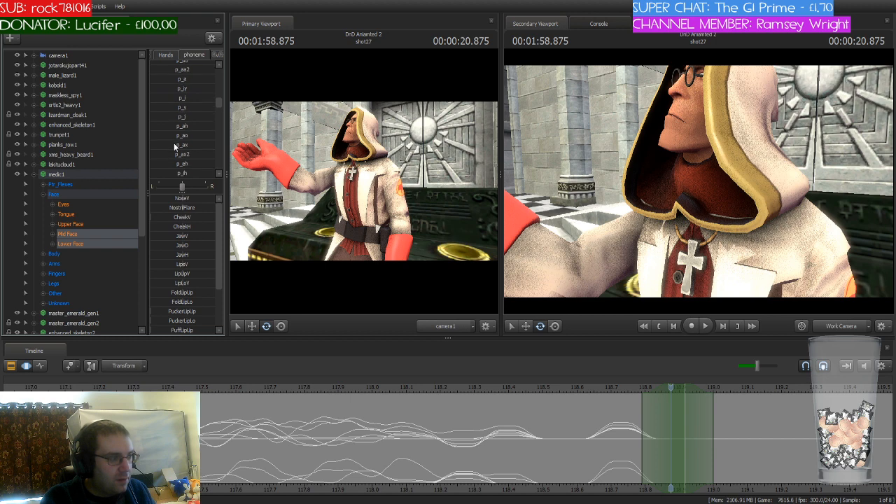
pyautogui.scroll(-2, 173, 143)
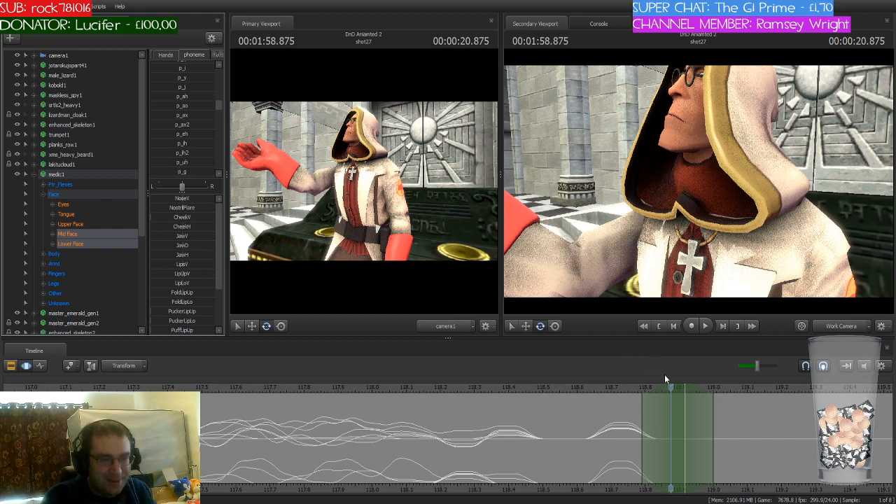
pyautogui.moveTo(671, 389); pyautogui.dragTo(691, 386)
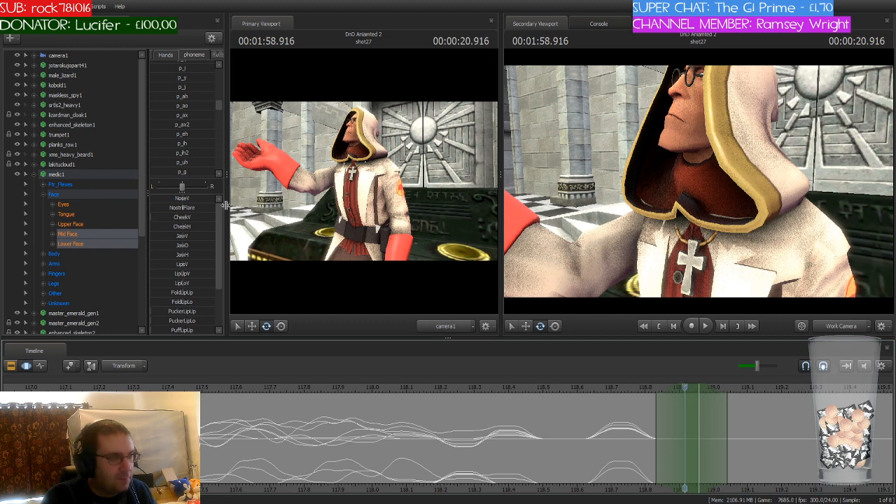
pyautogui.scroll(-1, 203, 137)
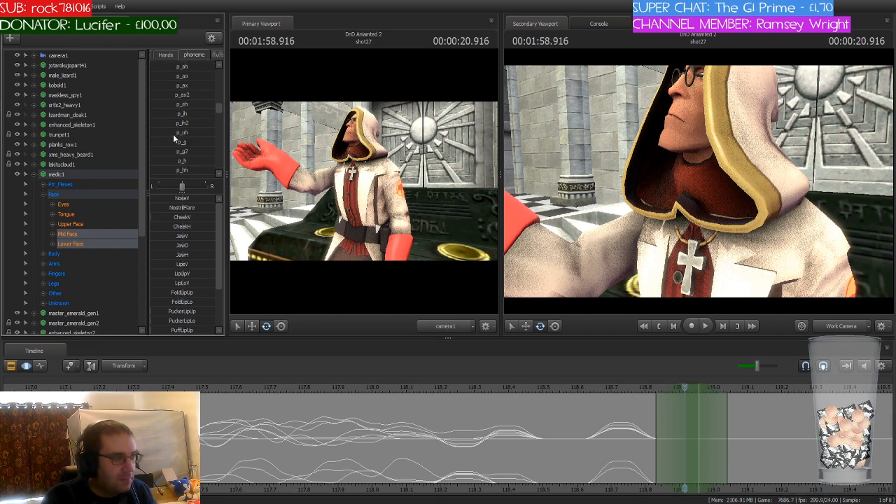
pyautogui.click(173, 134)
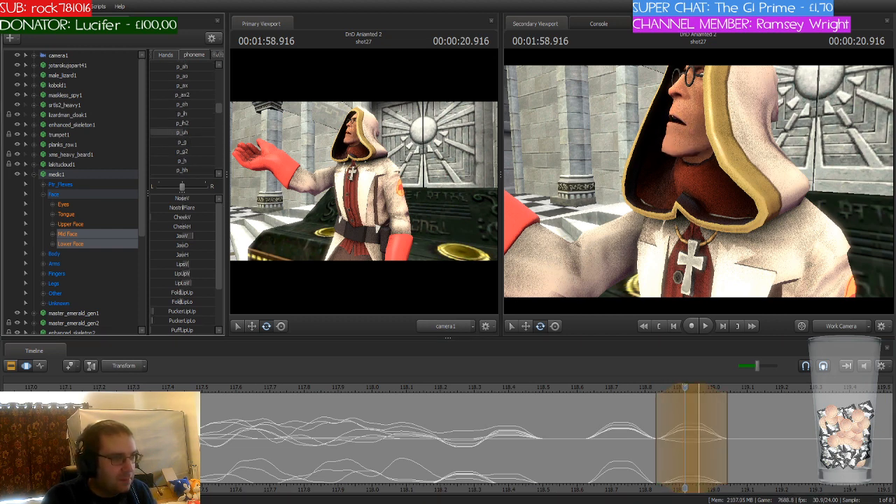
pyautogui.press('Return')
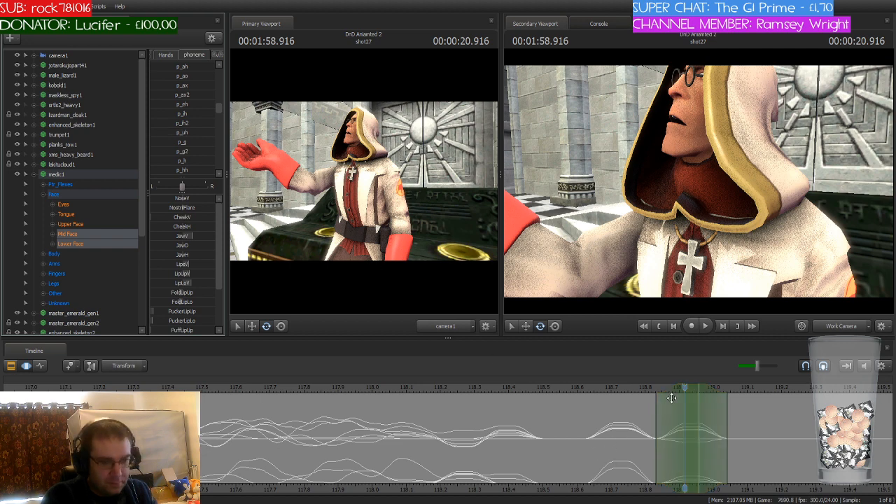
# Step: Shift the time selection to 1:59.041 and blend in the p_s phoneme on the medic's mouth
pyautogui.moveTo(685, 387); pyautogui.dragTo(733, 419)
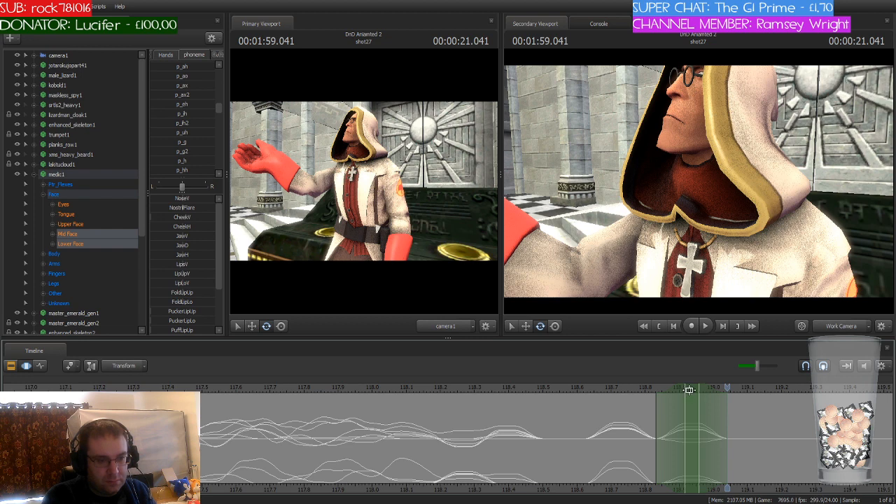
pyautogui.moveTo(691, 391); pyautogui.dragTo(732, 391)
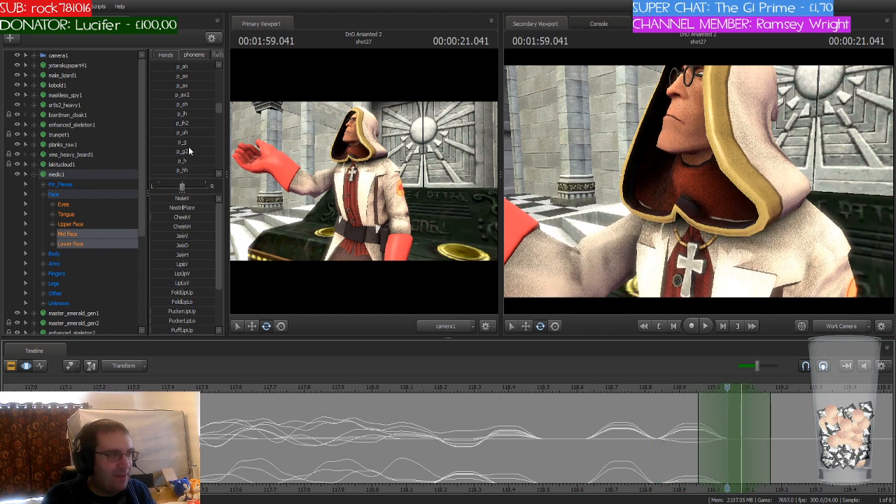
pyautogui.scroll(4, 188, 147)
pyautogui.scroll(1, 188, 146)
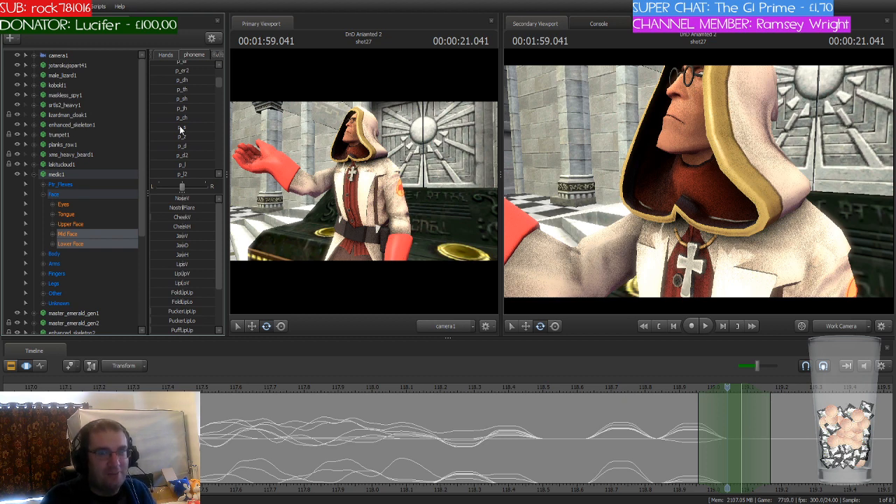
pyautogui.moveTo(180, 128); pyautogui.dragTo(213, 130)
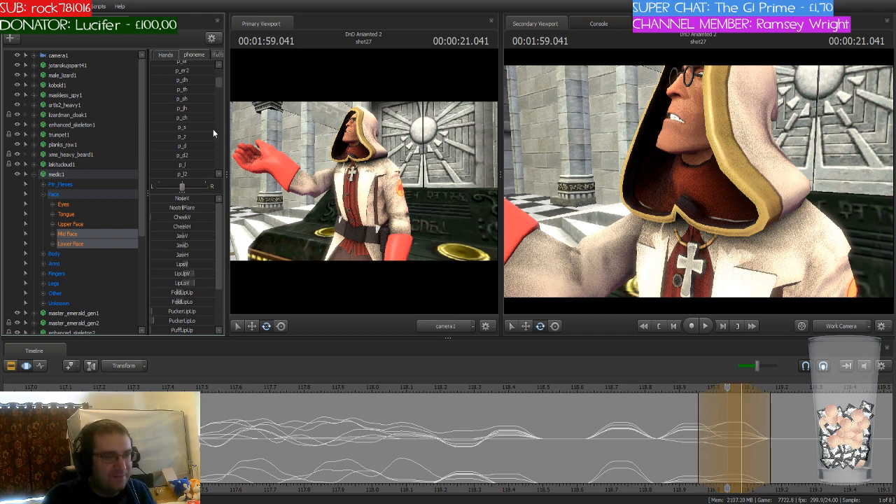
pyautogui.click(681, 404)
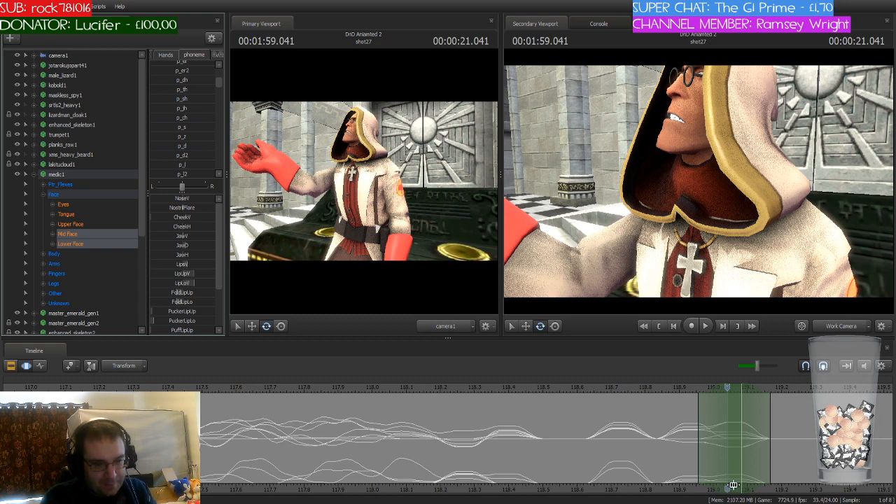
# Step: Move the time selection to 1:59.166 and give the medic an open, teeth-baring vowel mouth shape from the phoneme presets
pyautogui.moveTo(727, 489); pyautogui.dragTo(548, 489)
pyautogui.moveTo(551, 389); pyautogui.dragTo(596, 408)
pyautogui.moveTo(553, 388); pyautogui.dragTo(596, 388)
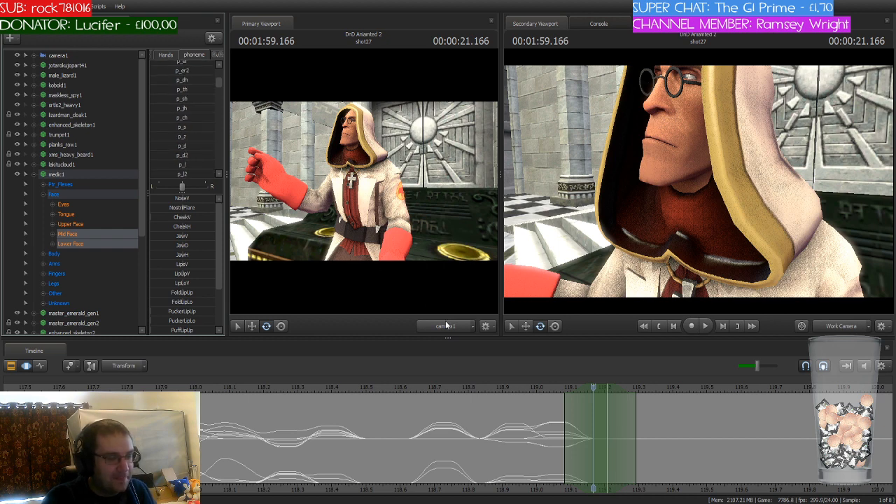
pyautogui.moveTo(594, 387)
pyautogui.mouseDown()
pyautogui.moveTo(496, 386)
pyautogui.moveTo(592, 390)
pyautogui.mouseUp()
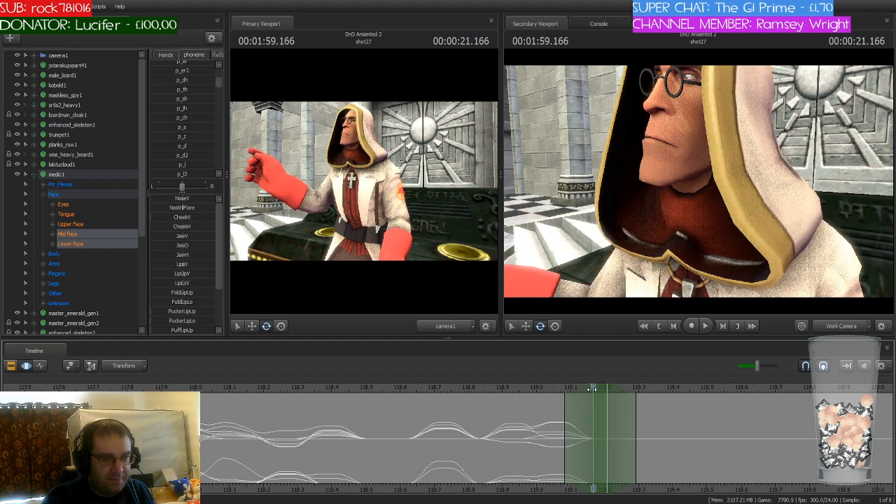
pyautogui.scroll(-2, 191, 125)
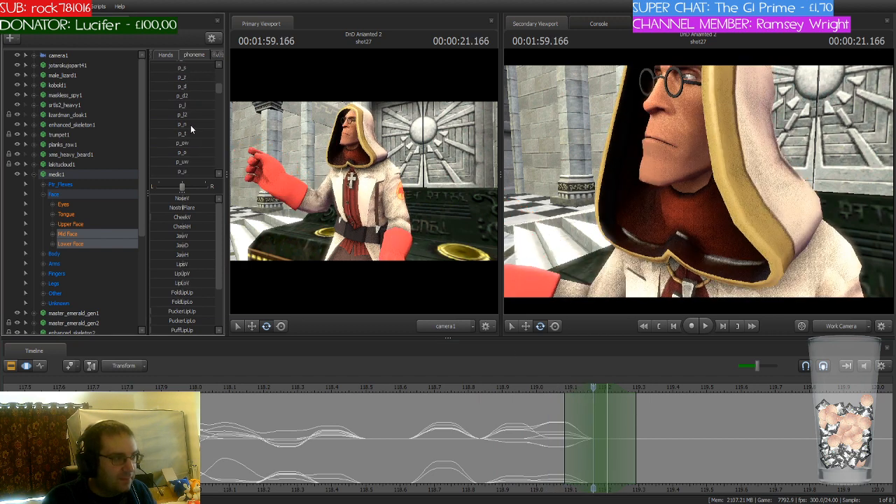
pyautogui.scroll(3, 190, 125)
pyautogui.scroll(-4, 191, 125)
pyautogui.moveTo(174, 159)
pyautogui.mouseDown()
pyautogui.moveTo(191, 159)
pyautogui.moveTo(159, 160)
pyautogui.mouseUp()
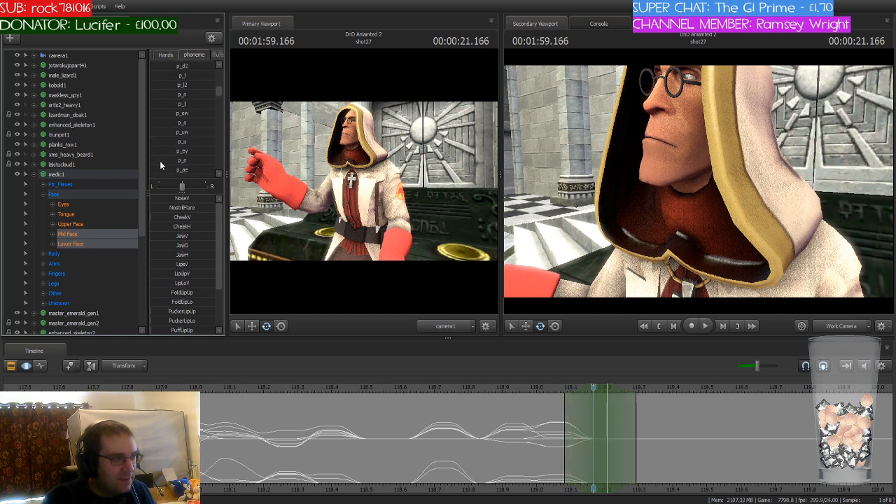
pyautogui.scroll(-2, 188, 135)
pyautogui.scroll(-1, 188, 139)
pyautogui.moveTo(168, 128); pyautogui.dragTo(176, 101)
pyautogui.scroll(1, 173, 128)
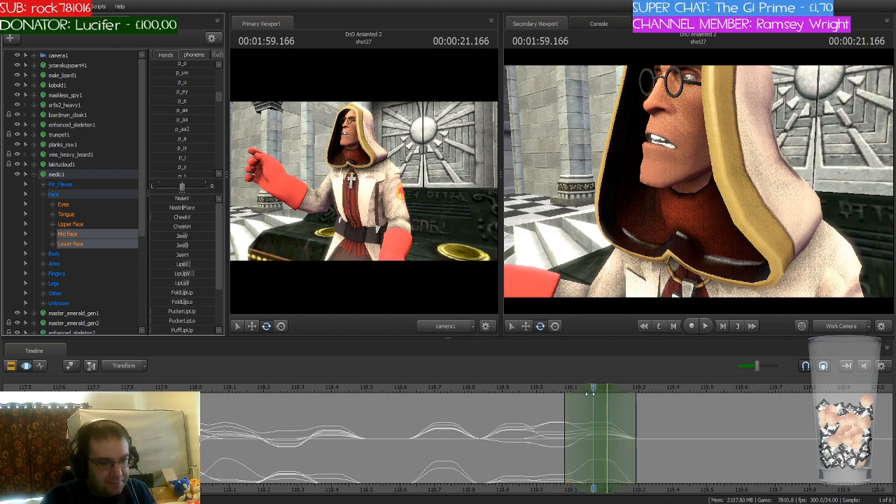
# Step: Move the time selection to 1:59.250 and apply the p_t phoneme to the medic's mouth
pyautogui.moveTo(582, 392); pyautogui.dragTo(626, 390)
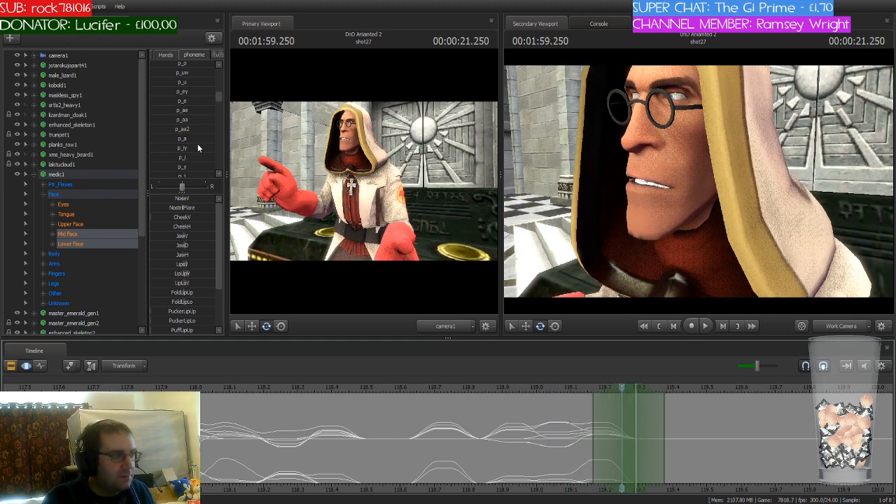
pyautogui.scroll(3, 198, 148)
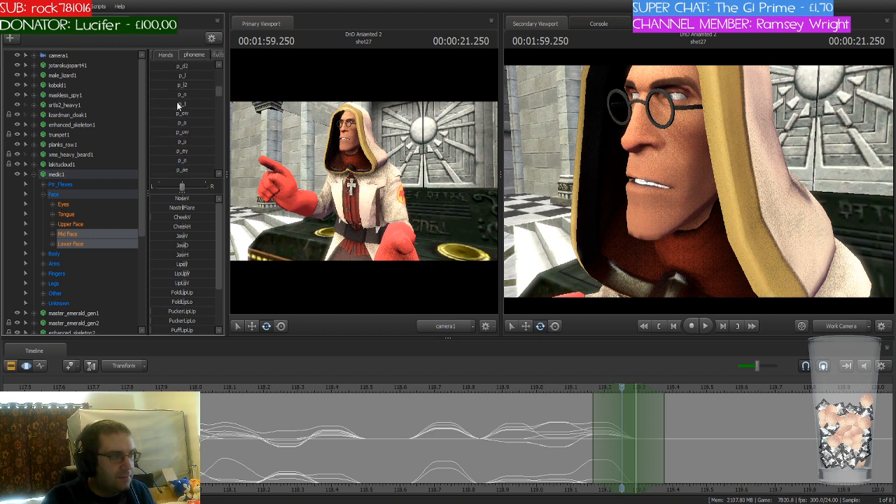
pyautogui.moveTo(180, 104); pyautogui.dragTo(210, 107)
pyautogui.click(606, 431)
pyautogui.moveTo(839, 178); pyautogui.dragTo(698, 181)
pyautogui.press('w')
pyautogui.press('s')
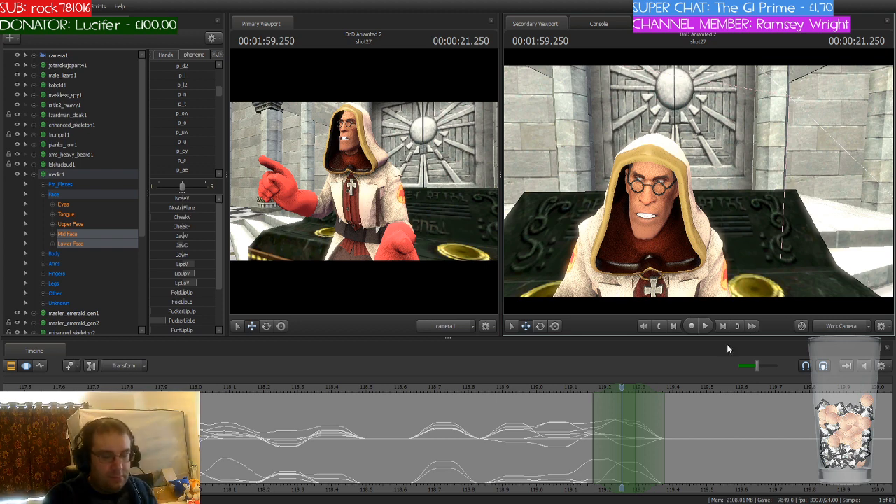
# Step: Move the time selection to 1:59.375 and blend in the p_s phoneme on the medic's mouth
pyautogui.moveTo(629, 389); pyautogui.dragTo(665, 413)
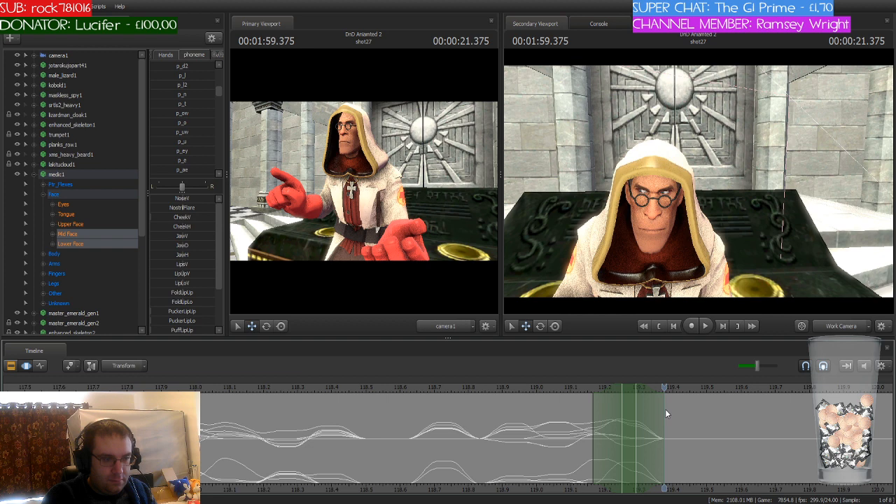
pyautogui.moveTo(631, 388); pyautogui.dragTo(674, 387)
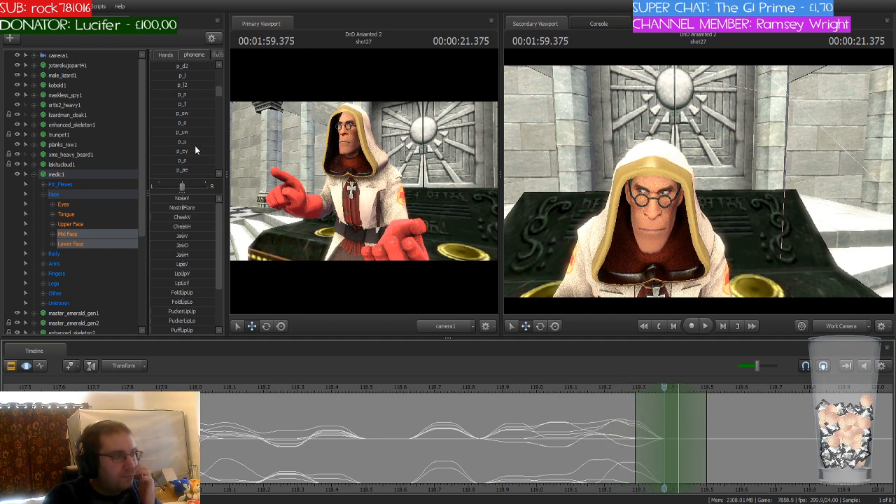
pyautogui.scroll(-3, 195, 150)
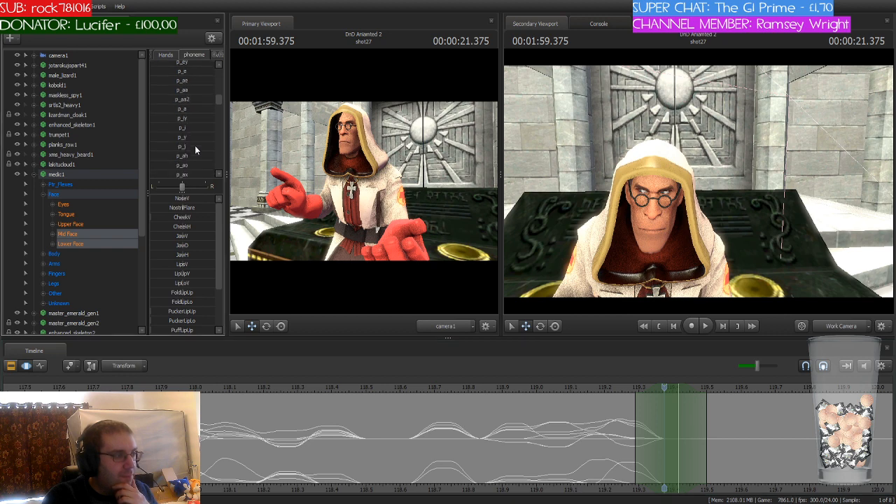
pyautogui.scroll(-3, 196, 150)
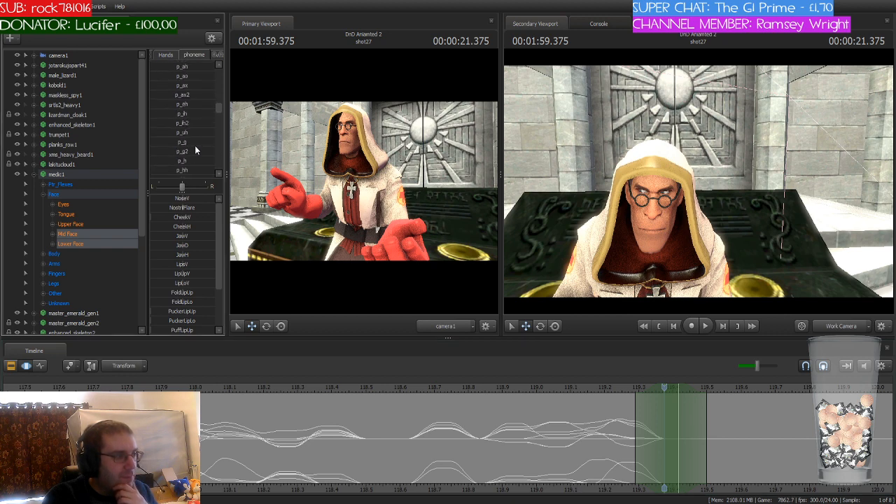
pyautogui.scroll(-1, 196, 150)
pyautogui.scroll(7, 195, 150)
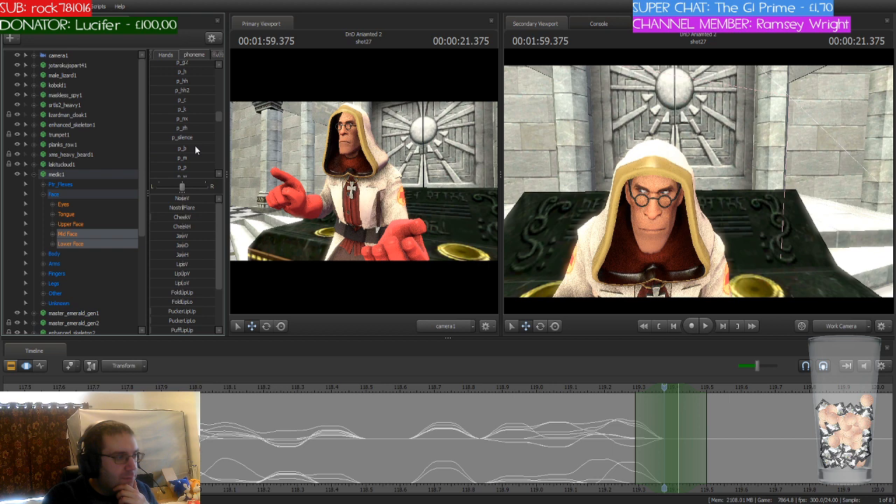
pyautogui.scroll(2, 195, 145)
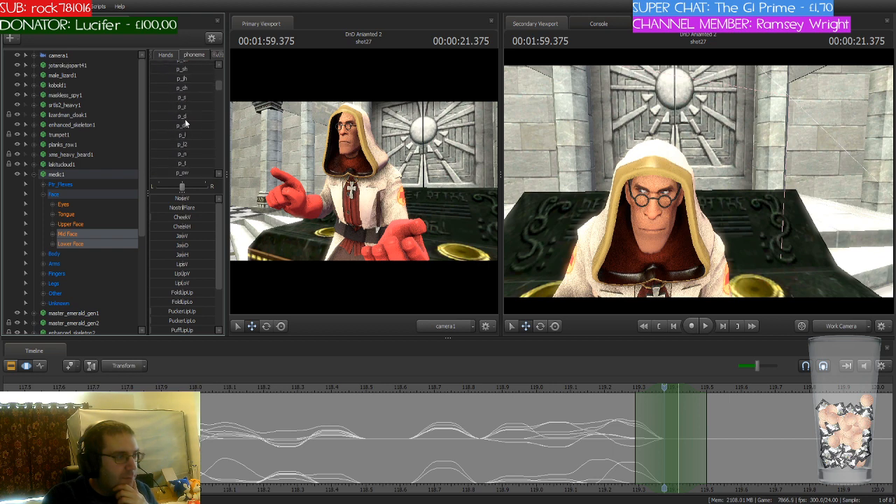
pyautogui.moveTo(187, 97); pyautogui.dragTo(210, 97)
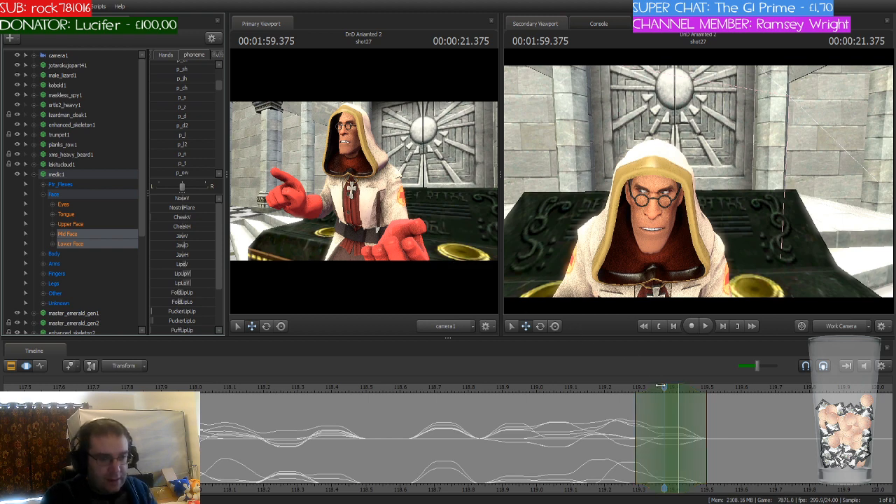
# Step: Shift the time selection to 1:59.500 and partially apply the p_uw phoneme to the medic's mouth
pyautogui.click(395, 412)
pyautogui.moveTo(400, 413); pyautogui.dragTo(709, 424)
pyautogui.moveTo(671, 387); pyautogui.dragTo(712, 391)
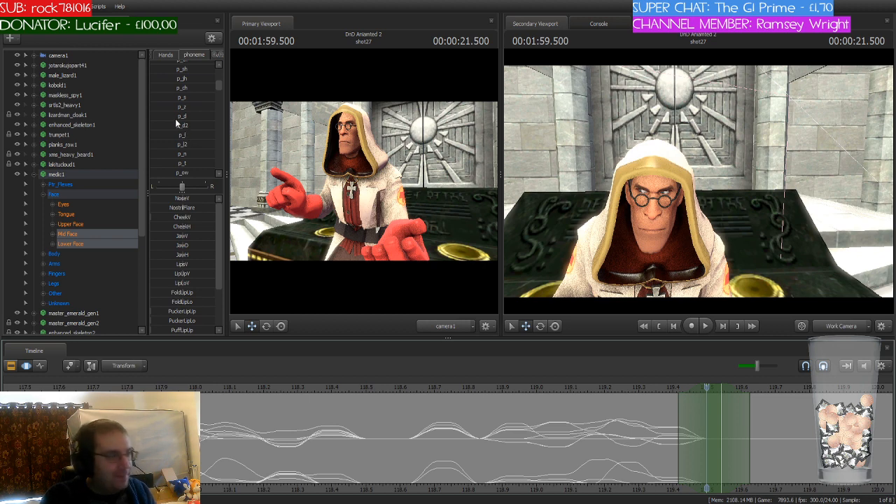
pyautogui.scroll(-3, 194, 124)
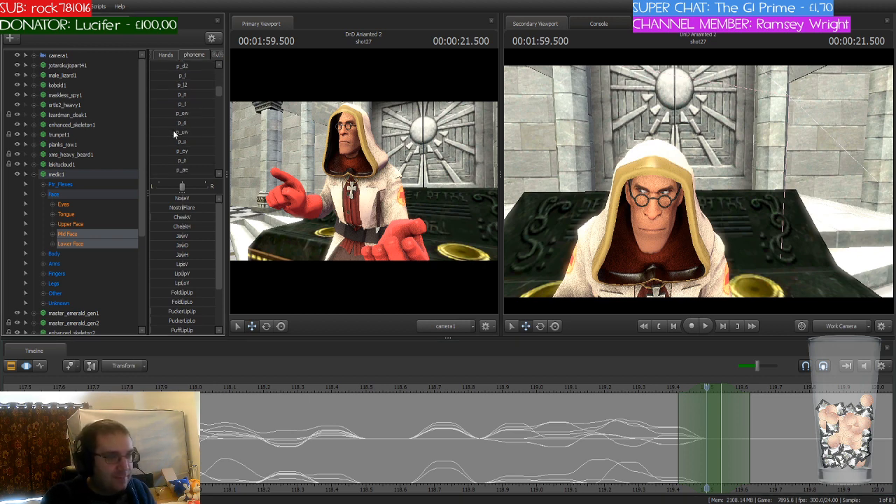
pyautogui.moveTo(173, 131); pyautogui.dragTo(195, 131)
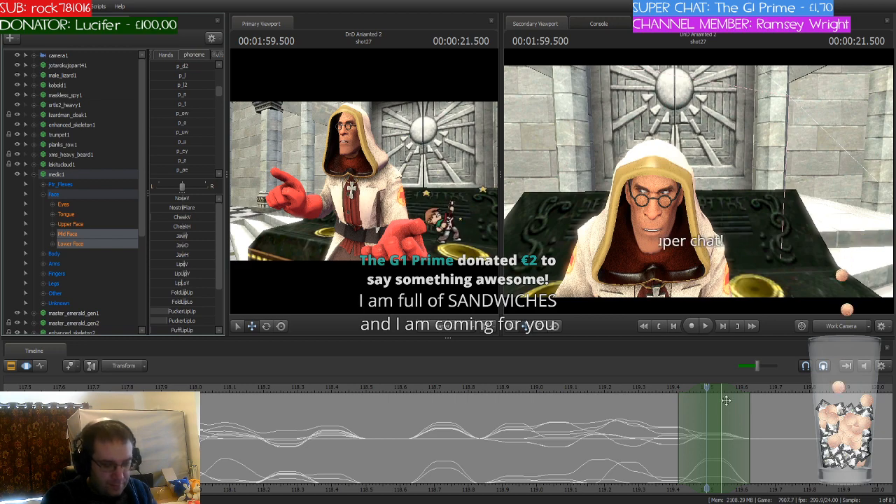
# Step: Center the time selection on 1:59.541 and apply the p_d phoneme to the medic's mouth
pyautogui.moveTo(727, 400); pyautogui.dragTo(726, 422)
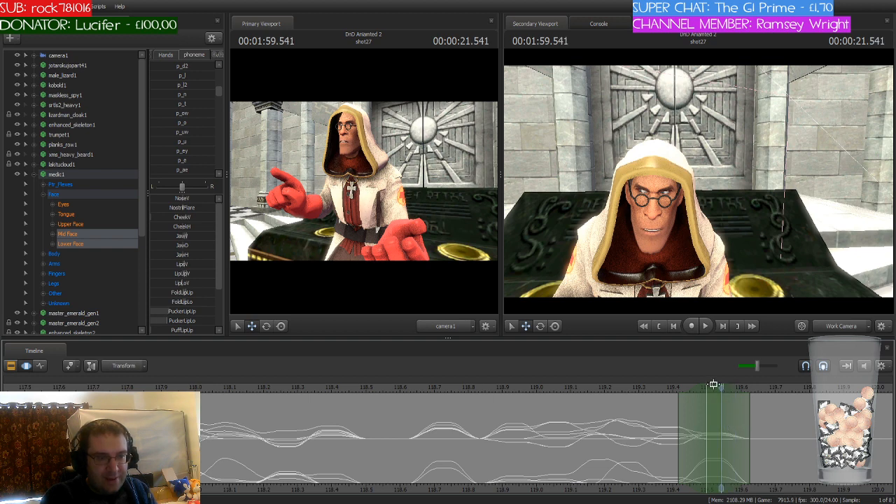
pyautogui.scroll(3, 198, 125)
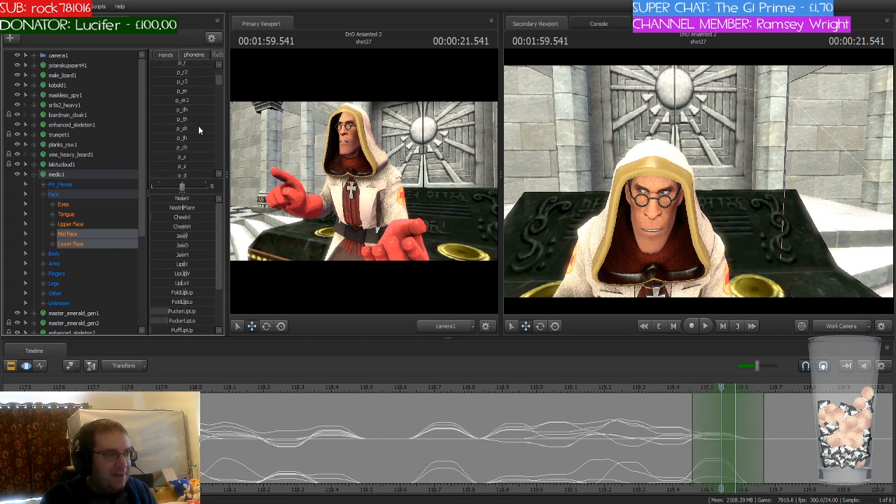
pyautogui.scroll(2, 198, 125)
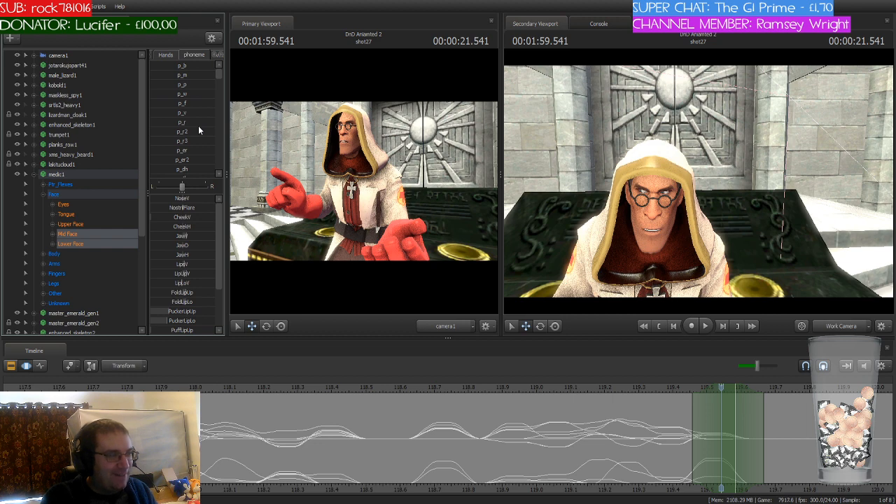
pyautogui.scroll(-5, 198, 125)
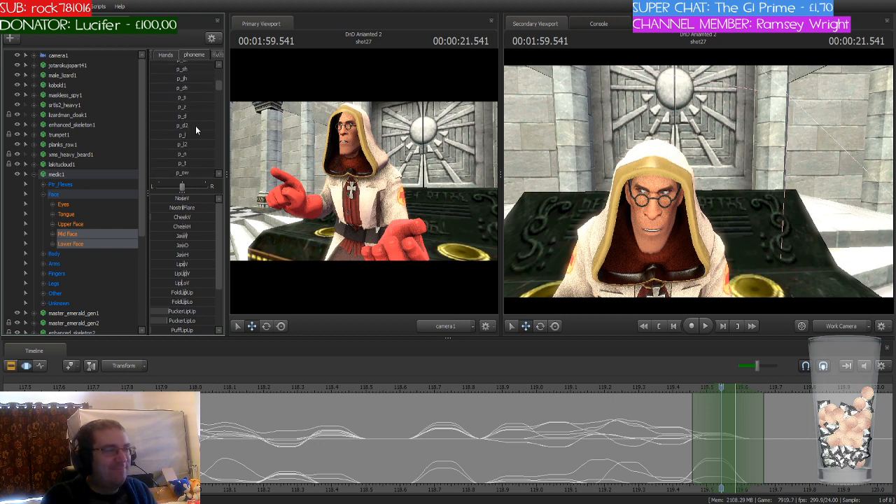
pyautogui.moveTo(173, 117); pyautogui.dragTo(203, 120)
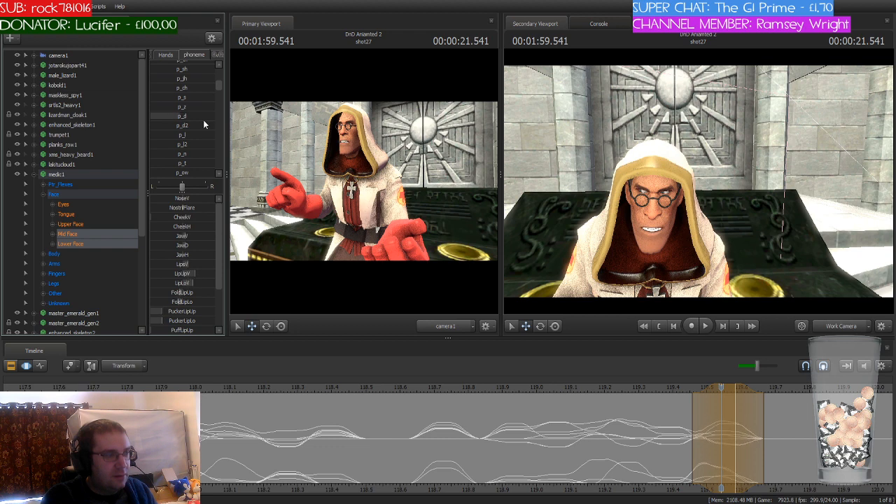
pyautogui.click(705, 441)
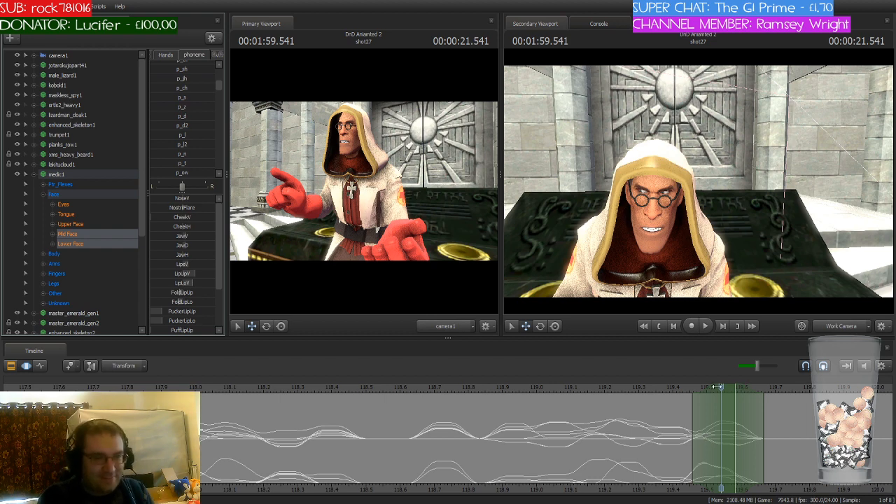
# Step: Scrub back over the mouth animation, then move the time selection to 1:59.625 and apply the p_f phoneme
pyautogui.moveTo(721, 387); pyautogui.dragTo(538, 389)
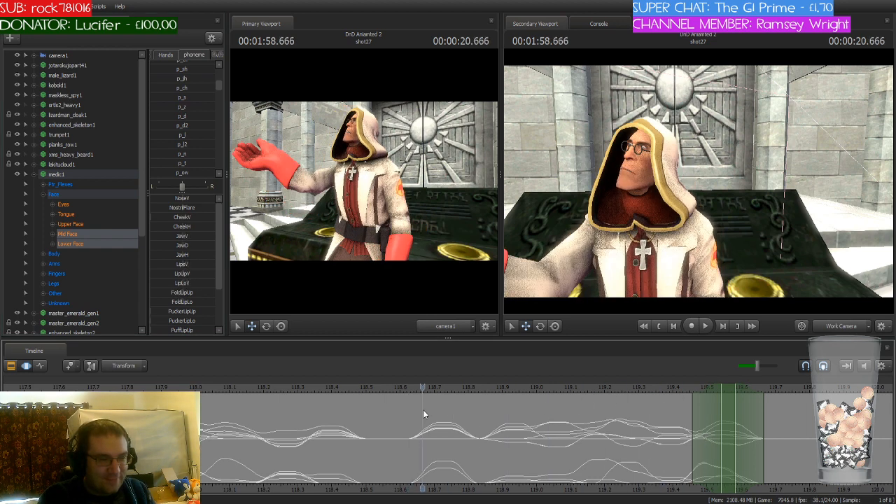
pyautogui.moveTo(536, 425); pyautogui.dragTo(751, 435)
pyautogui.moveTo(729, 387); pyautogui.dragTo(756, 388)
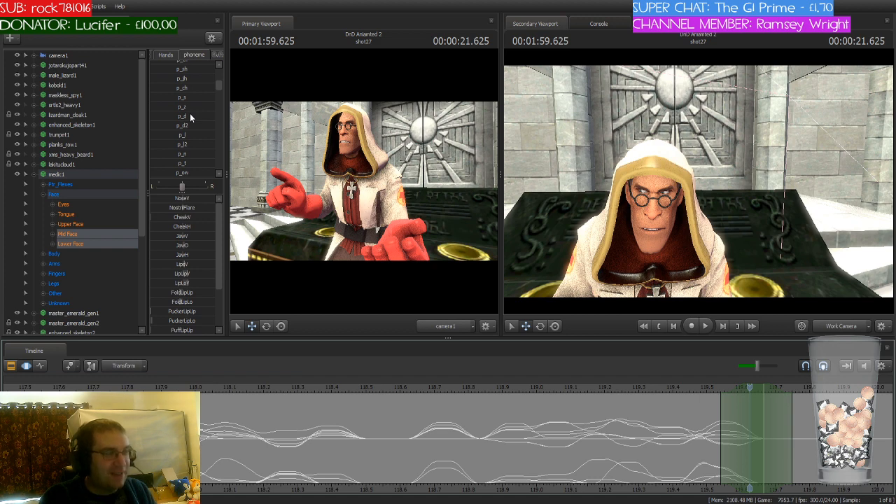
pyautogui.scroll(1, 190, 114)
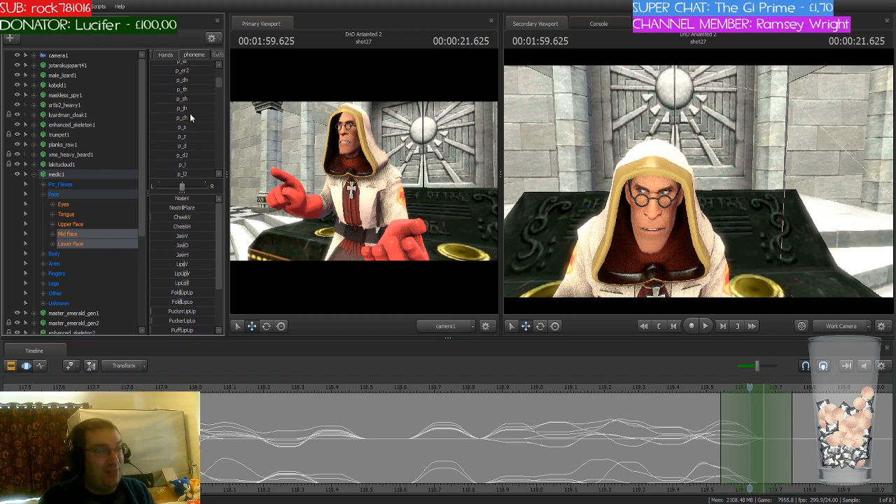
pyautogui.scroll(3, 189, 115)
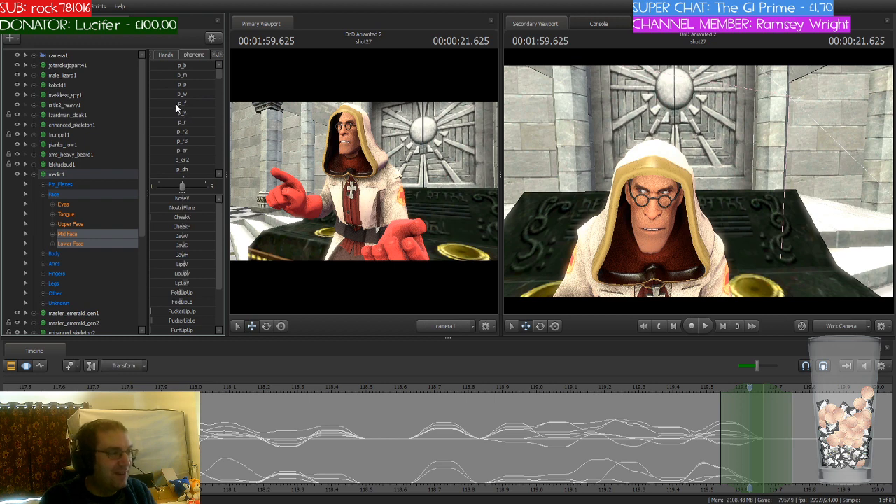
pyautogui.click(176, 103)
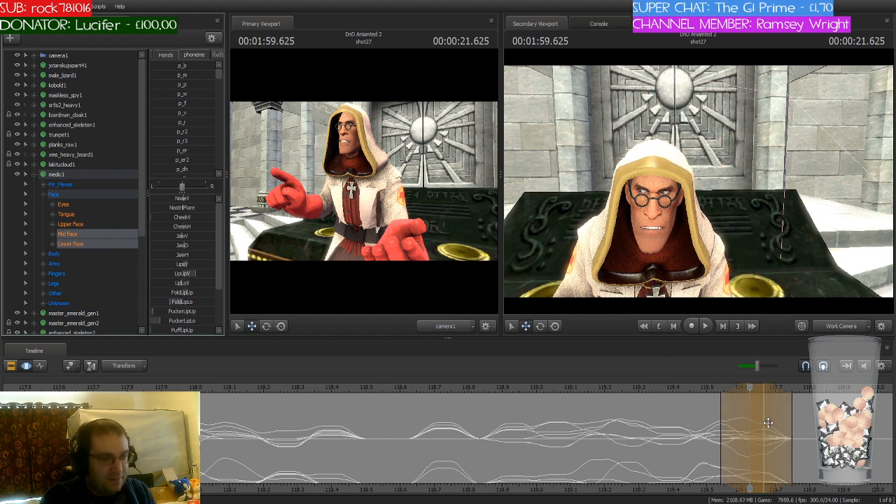
pyautogui.press('Return')
# Step: Move the time selection to 1:59.708 and blend in the p_o phoneme on the medic's mouth
pyautogui.moveTo(750, 464); pyautogui.dragTo(585, 464, button='middle')
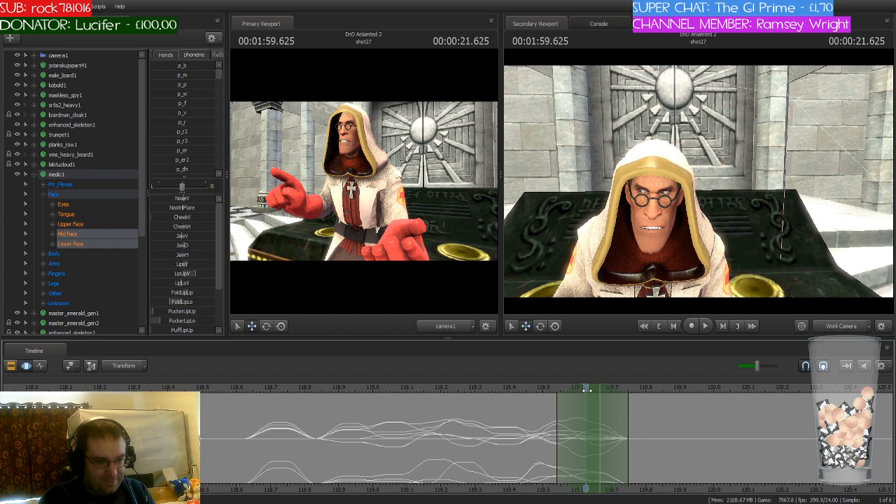
pyautogui.moveTo(586, 388); pyautogui.dragTo(624, 388)
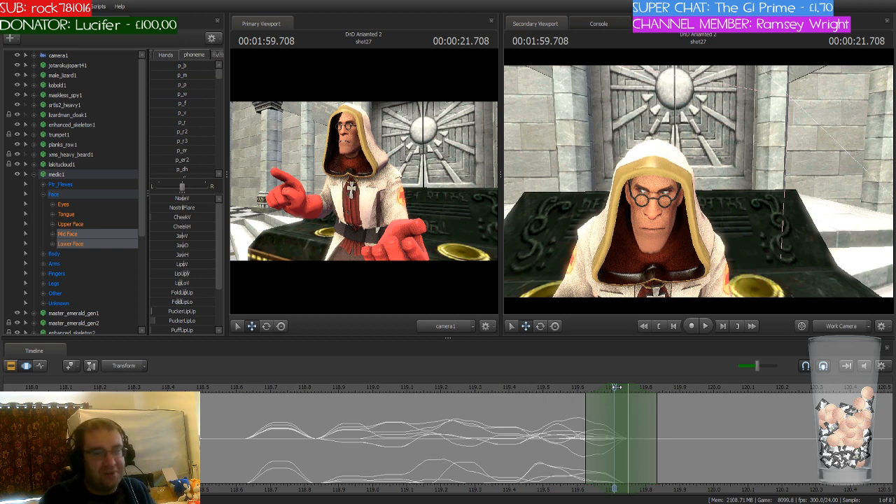
pyautogui.moveTo(616, 387); pyautogui.dragTo(616, 408)
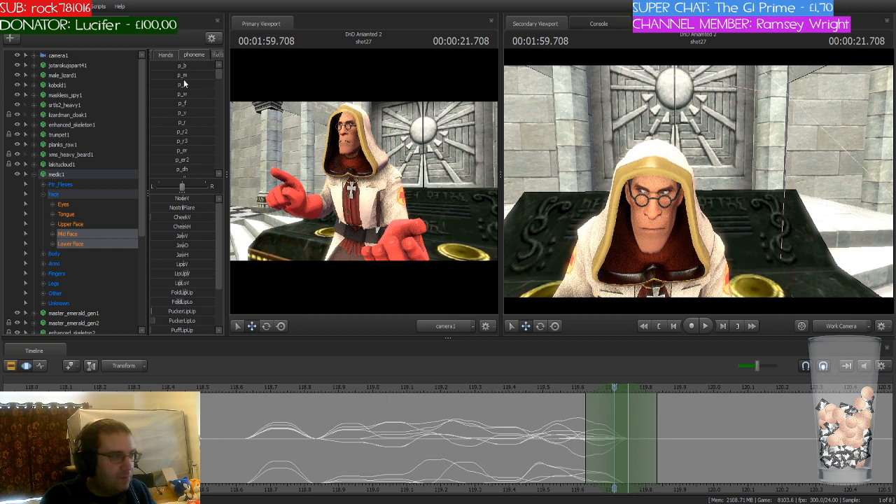
pyautogui.scroll(-4, 183, 83)
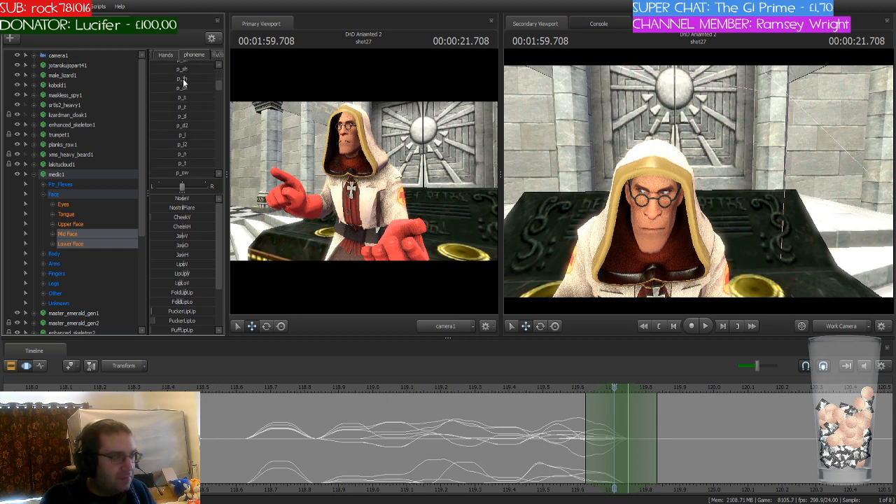
pyautogui.scroll(-3, 187, 126)
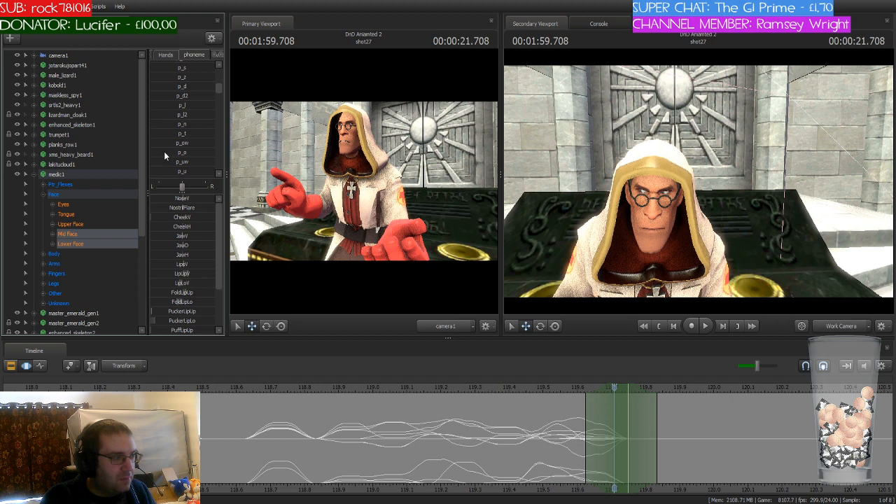
pyautogui.moveTo(165, 153); pyautogui.dragTo(198, 154)
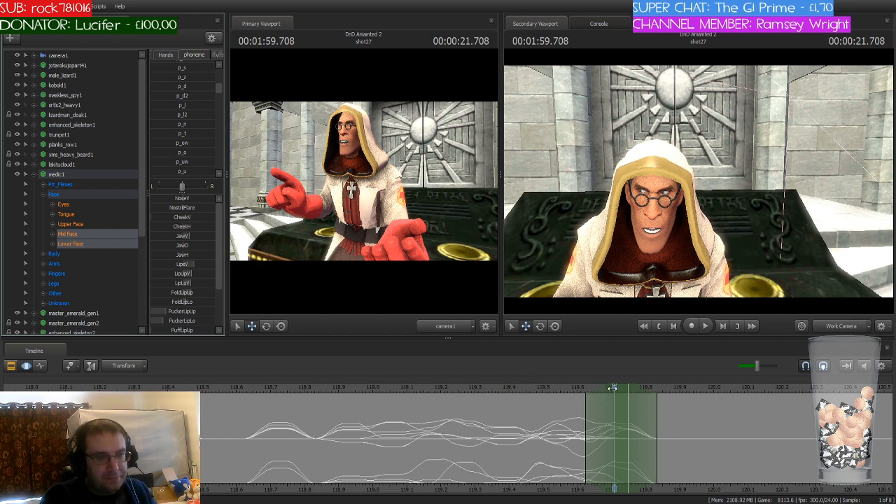
# Step: Move the time selection to 1:59.833 and apply the p_l phoneme to the medic's mouth
pyautogui.moveTo(612, 387); pyautogui.dragTo(658, 387)
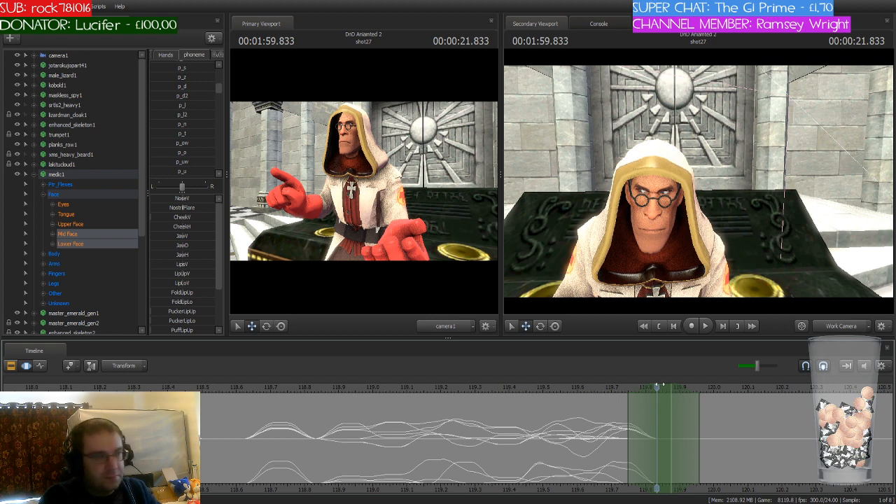
pyautogui.click(174, 105)
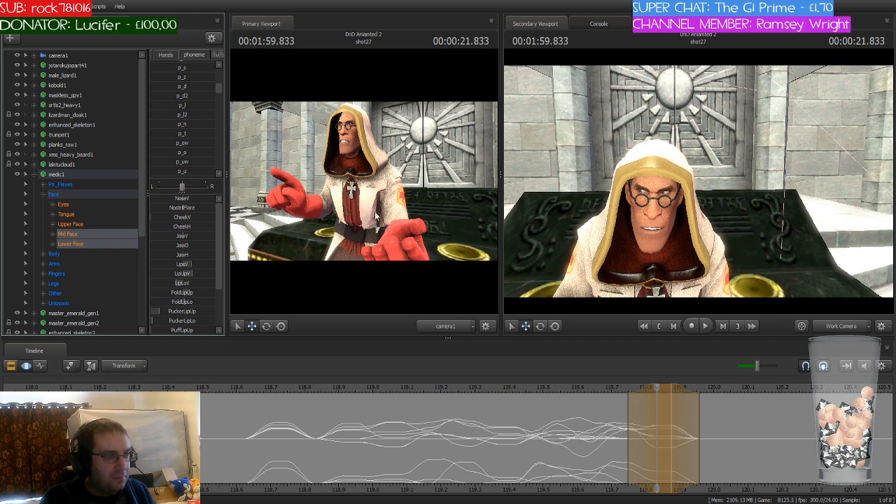
pyautogui.click(764, 448)
# Step: Center the time selection on 1:59.958, at the end of the medic's existing mouth animation
pyautogui.moveTo(657, 387); pyautogui.dragTo(700, 428)
pyautogui.moveTo(673, 390); pyautogui.dragTo(721, 391)
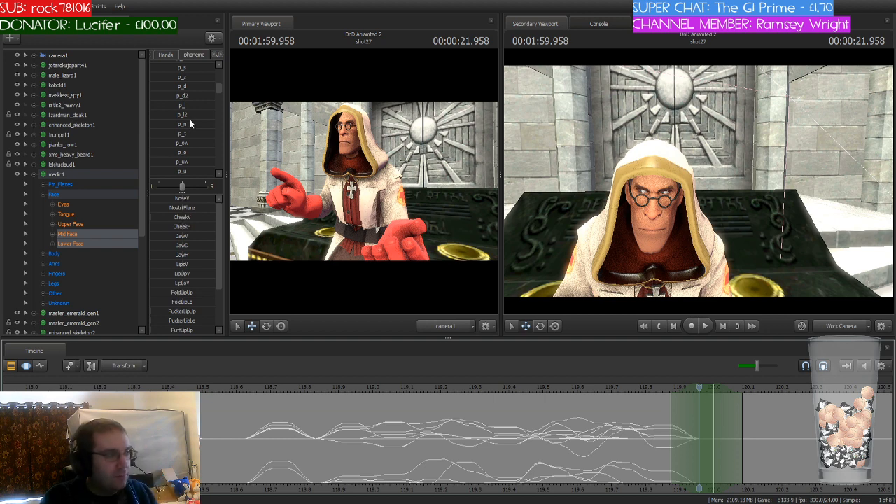
pyautogui.scroll(1, 190, 121)
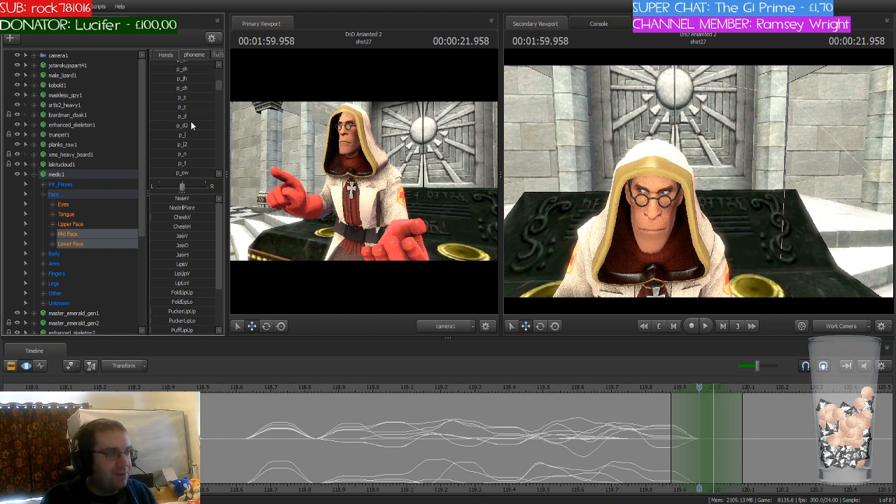
pyautogui.scroll(2, 190, 121)
pyautogui.scroll(-3, 190, 122)
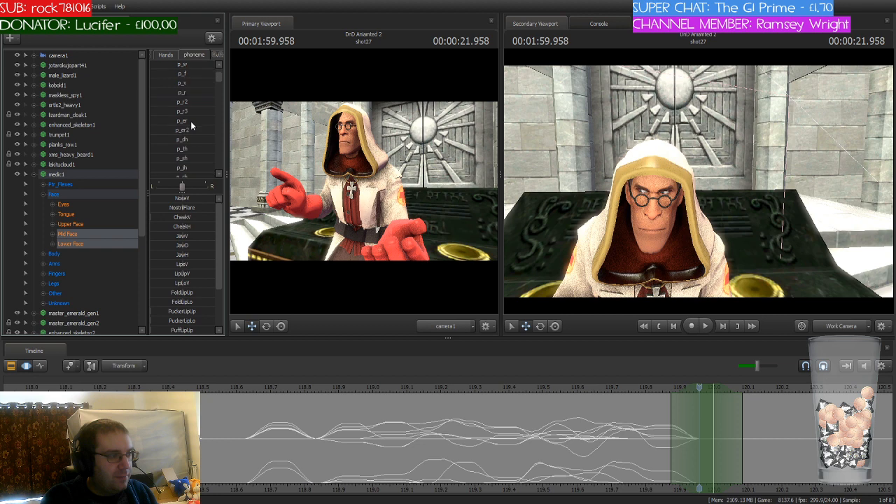
pyautogui.scroll(-1, 512, 435)
pyautogui.scroll(-8, 512, 435)
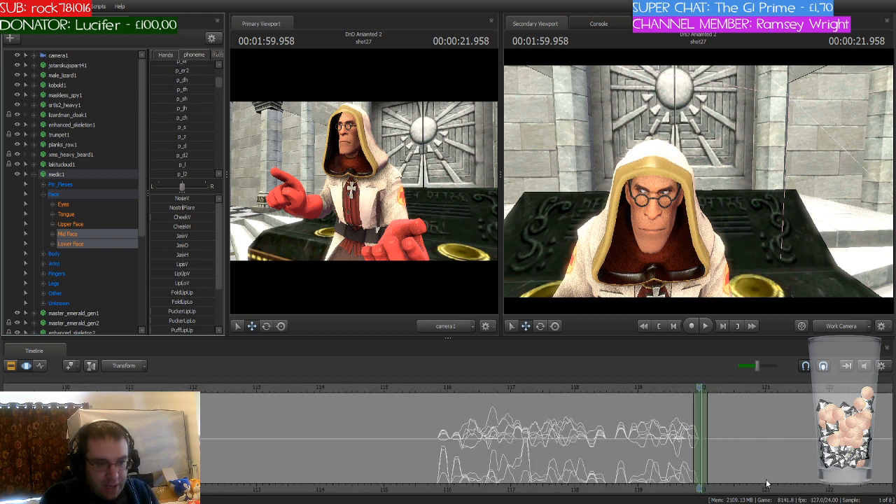
pyautogui.scroll(-4, 536, 472)
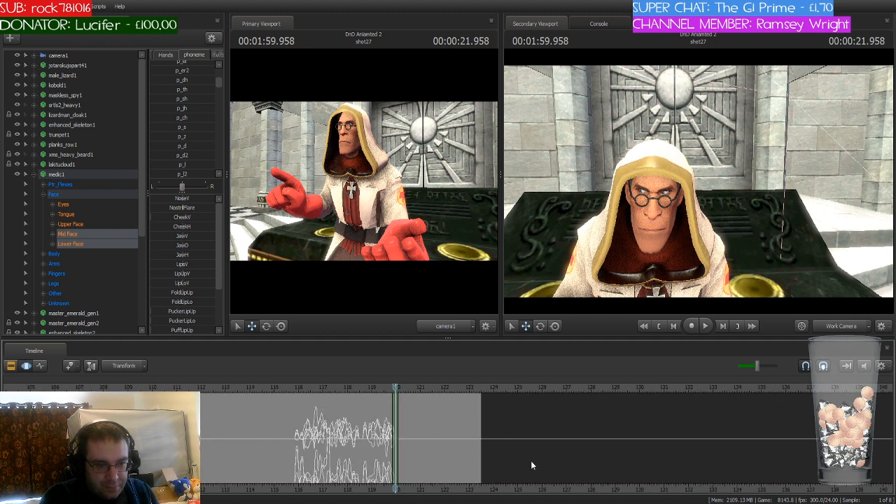
pyautogui.scroll(-5, 531, 461)
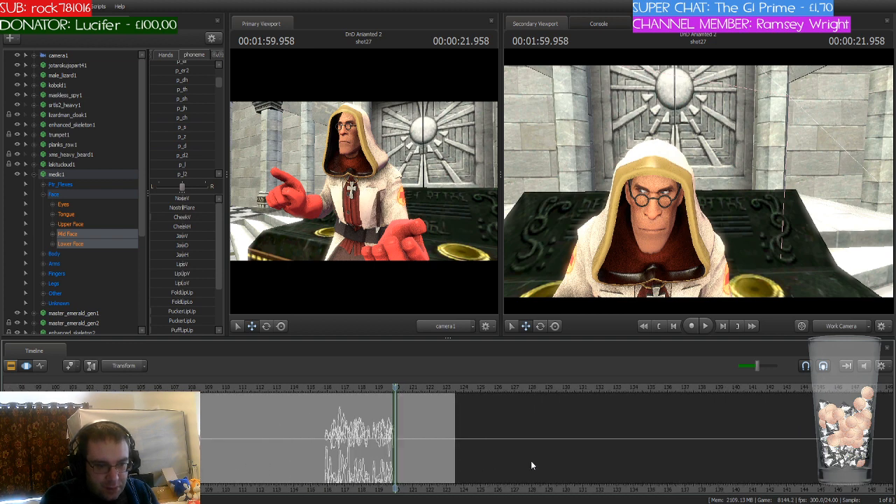
# Step: Display the shot clips on the timeline and scrub through shot32, shot33 and shot34 to review them
pyautogui.click(10, 365)
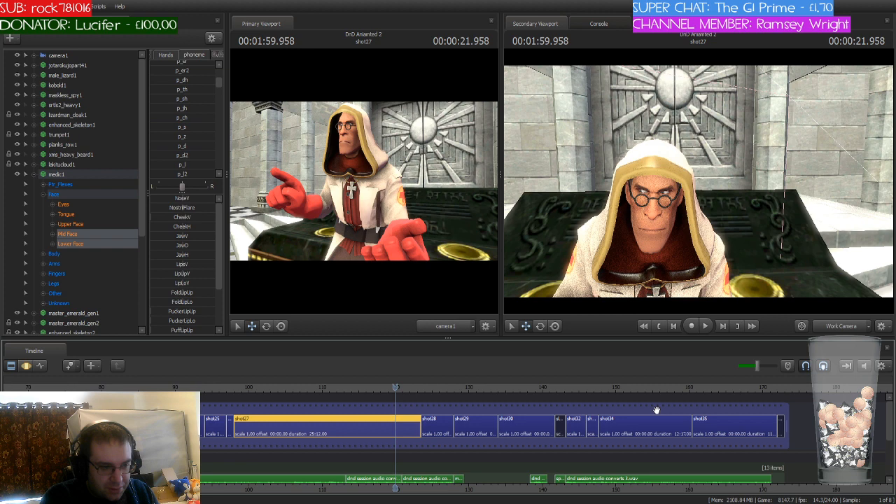
pyautogui.moveTo(397, 387); pyautogui.dragTo(566, 388)
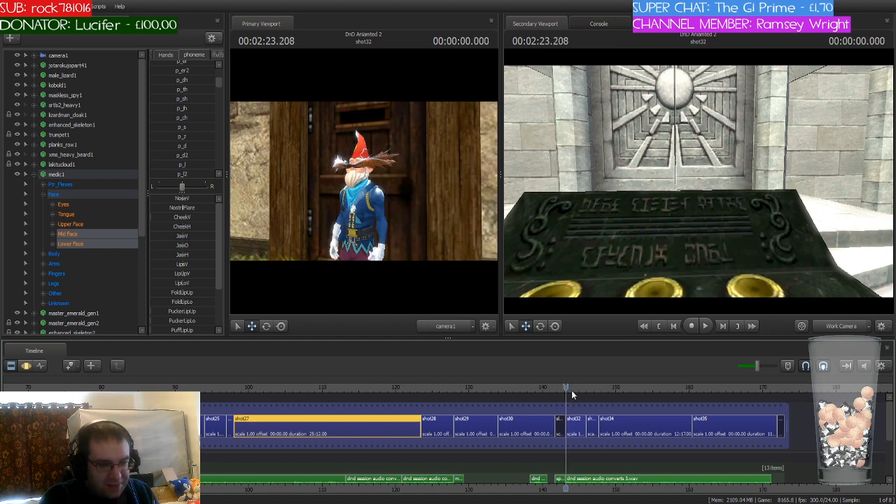
pyautogui.click(578, 428)
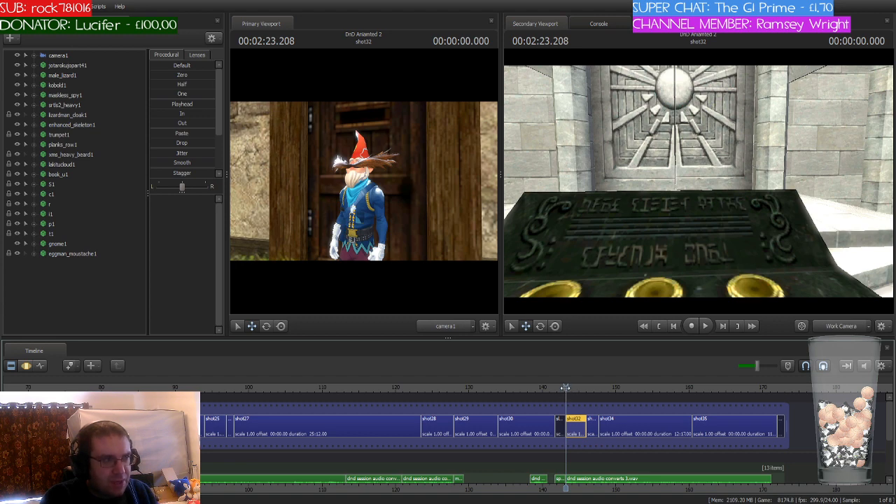
pyautogui.moveTo(566, 387); pyautogui.dragTo(587, 388)
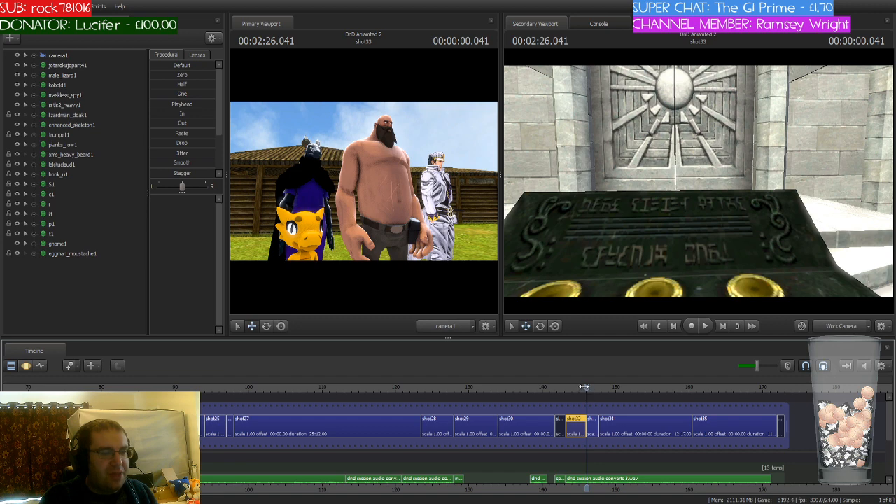
pyautogui.moveTo(587, 386); pyautogui.dragTo(601, 386)
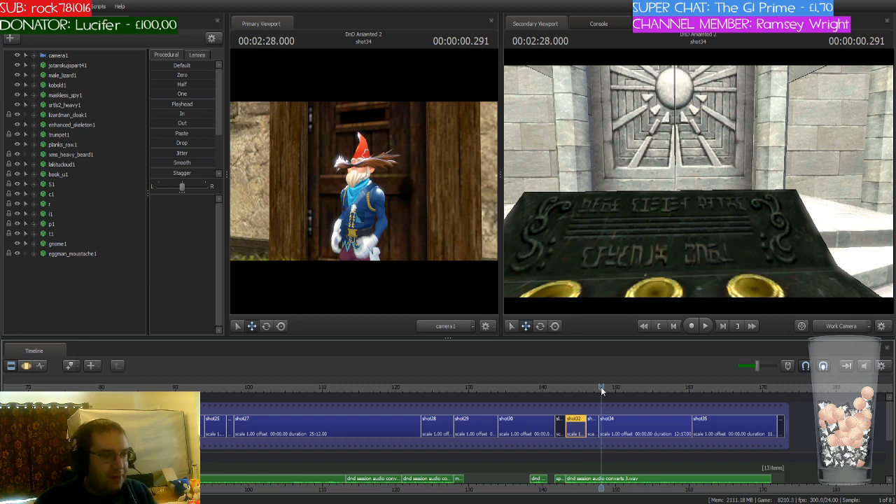
# Step: Return to shot27, play it from 1:56.041 and scrub on to 2:00.458 to review the medic's performance
pyautogui.moveTo(603, 388); pyautogui.dragTo(366, 387)
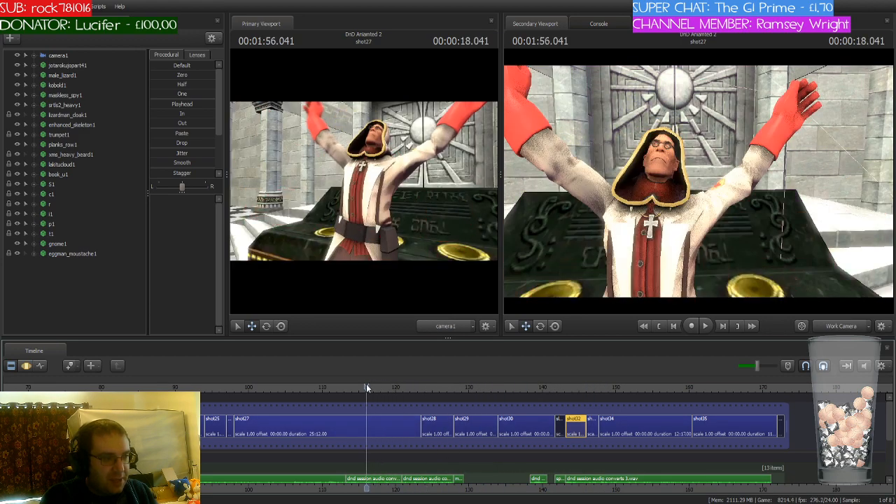
pyautogui.click(392, 422)
pyautogui.scroll(2, 392, 427)
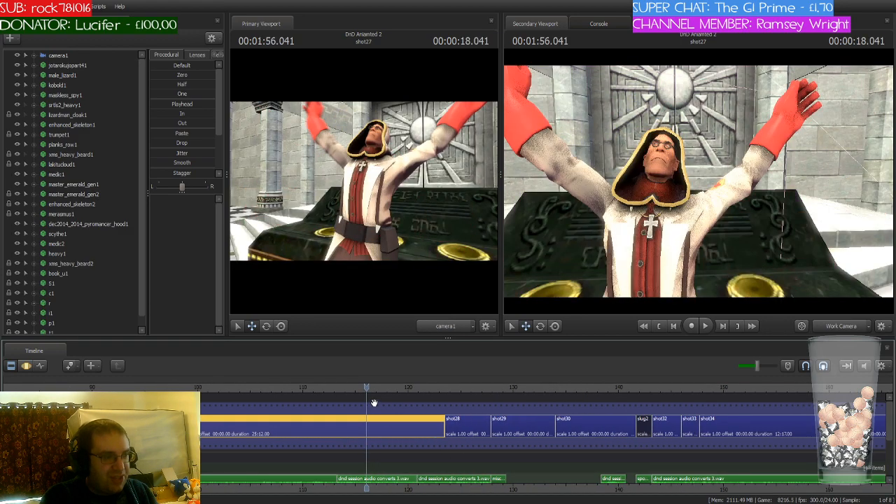
pyautogui.press('space')
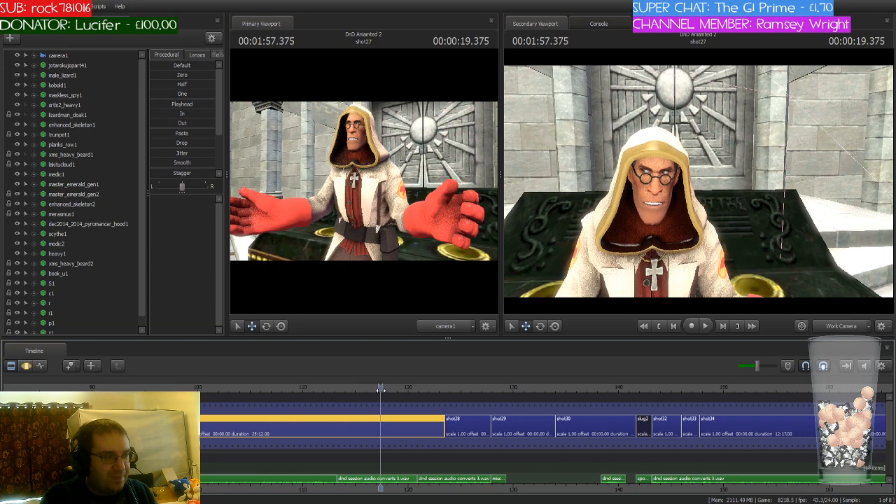
pyautogui.moveTo(388, 390); pyautogui.dragTo(414, 392)
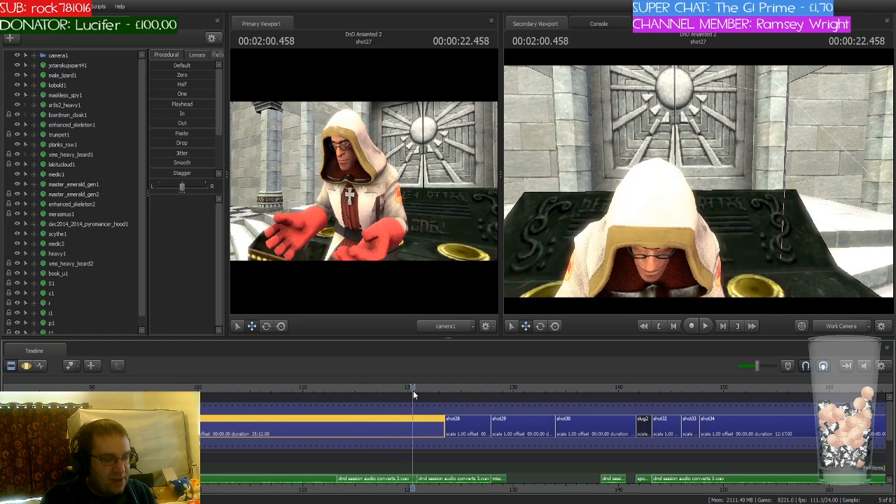
# Step: Reopen shot27 for motion editing and place the playhead at 1:59.958
pyautogui.click(462, 426)
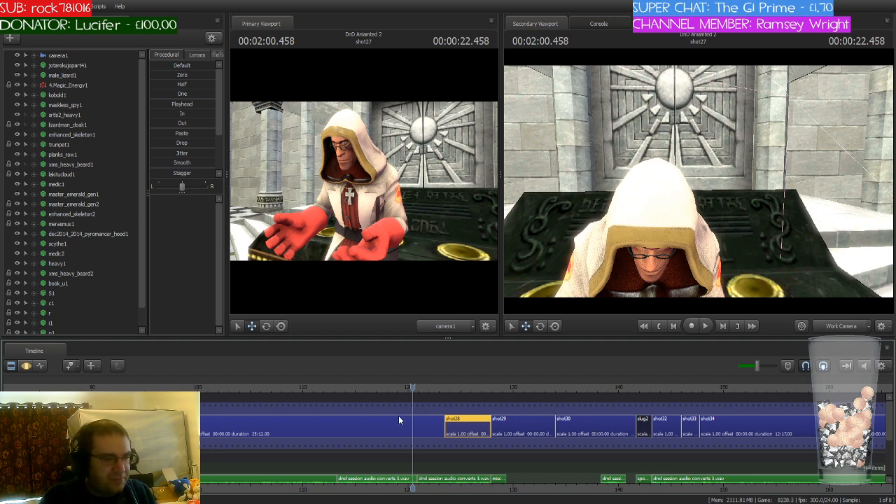
pyautogui.click(262, 428)
pyautogui.click(32, 368)
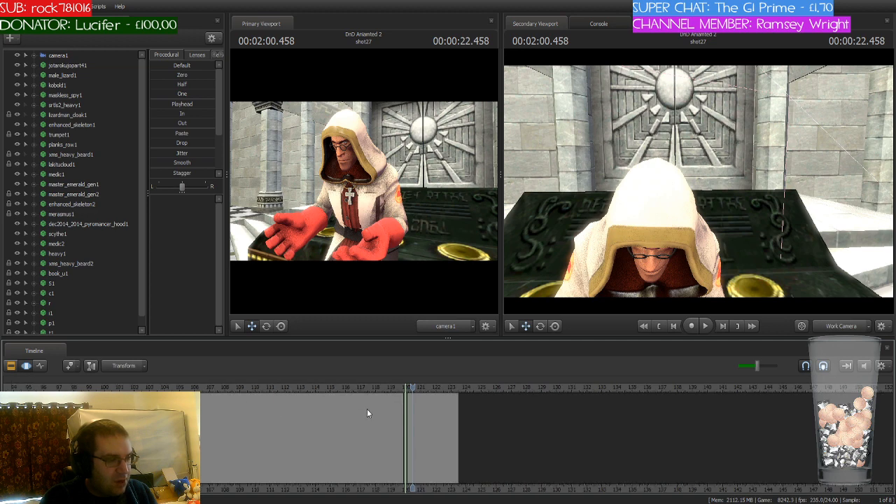
pyautogui.scroll(3, 409, 399)
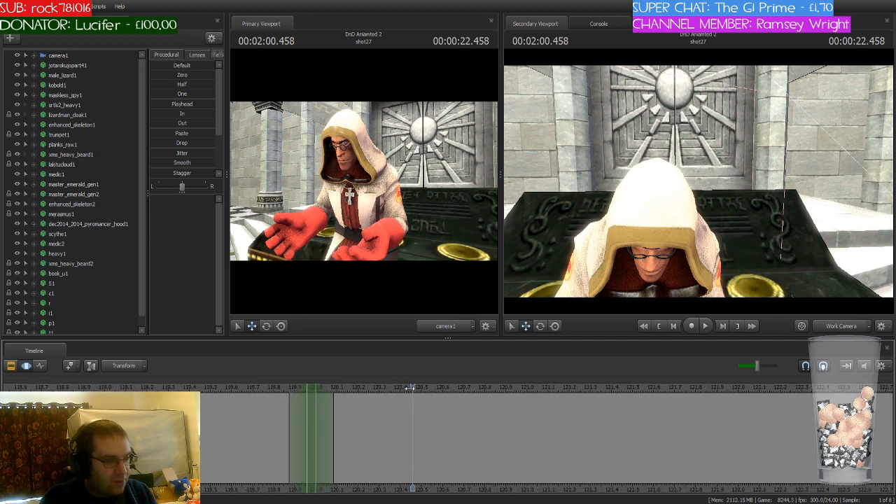
pyautogui.moveTo(409, 394); pyautogui.dragTo(309, 397)
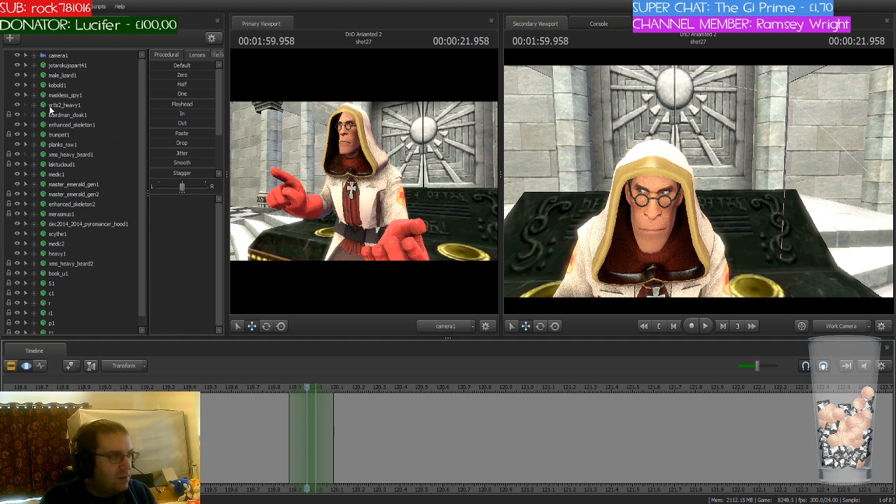
pyautogui.click(26, 366)
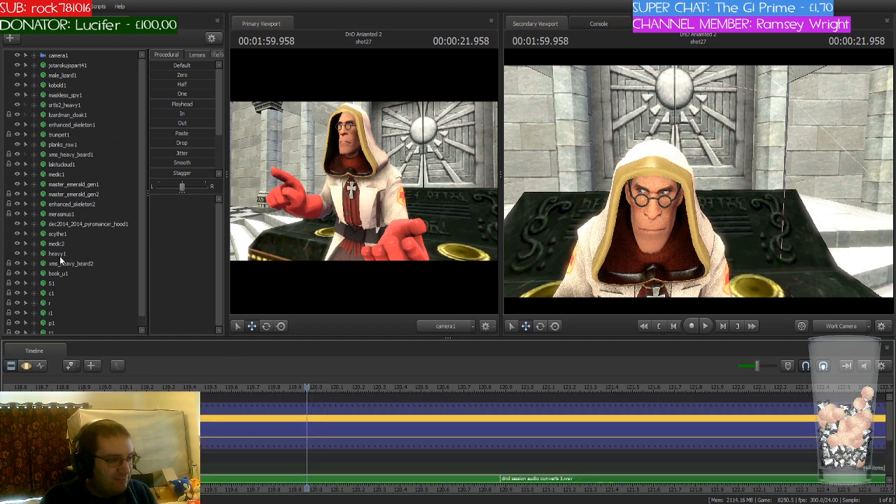
pyautogui.click(28, 364)
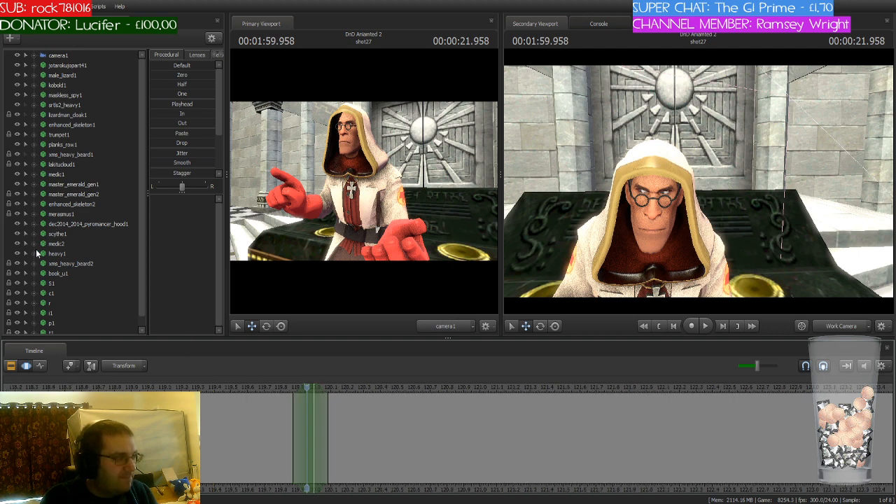
# Step: Expand the face controls of medic1 and select the Mid Face and Lower Face groups together
pyautogui.click(33, 174)
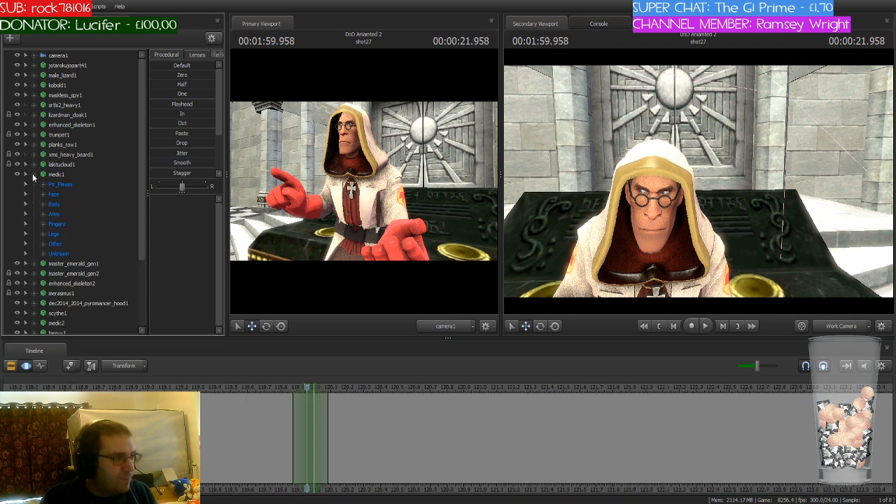
pyautogui.click(42, 194)
pyautogui.click(82, 234)
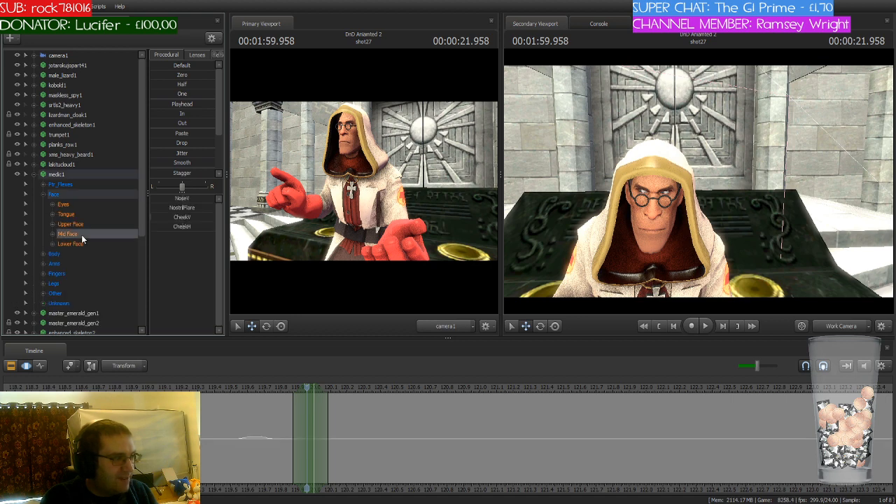
pyautogui.keyDown('ctrl'); pyautogui.click(77, 244); pyautogui.keyUp('ctrl')
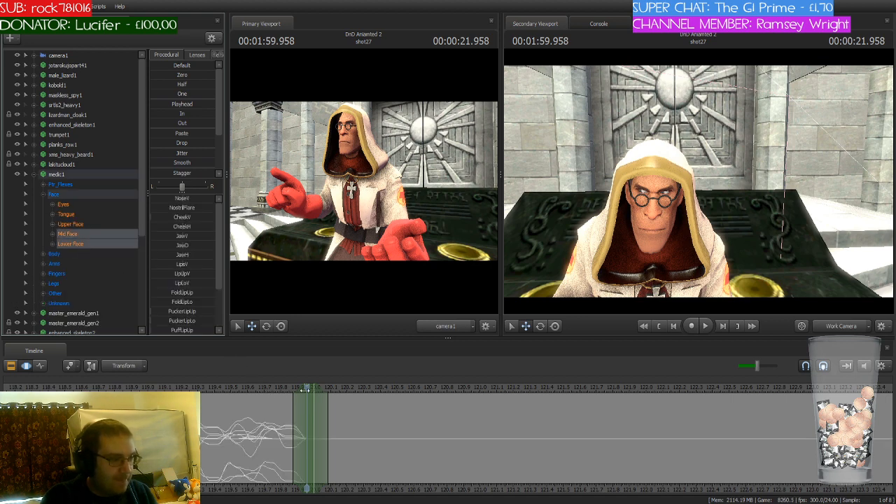
# Step: Bring up the phoneme presets and apply p_n to the medic's mouth at 1:59.958
pyautogui.click(127, 387)
pyautogui.moveTo(127, 387); pyautogui.dragTo(308, 393)
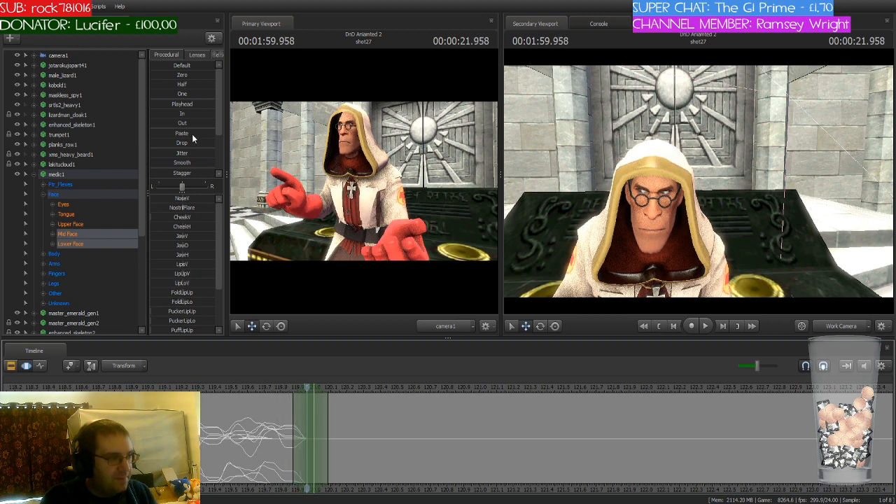
pyautogui.click(219, 55)
pyautogui.click(219, 55)
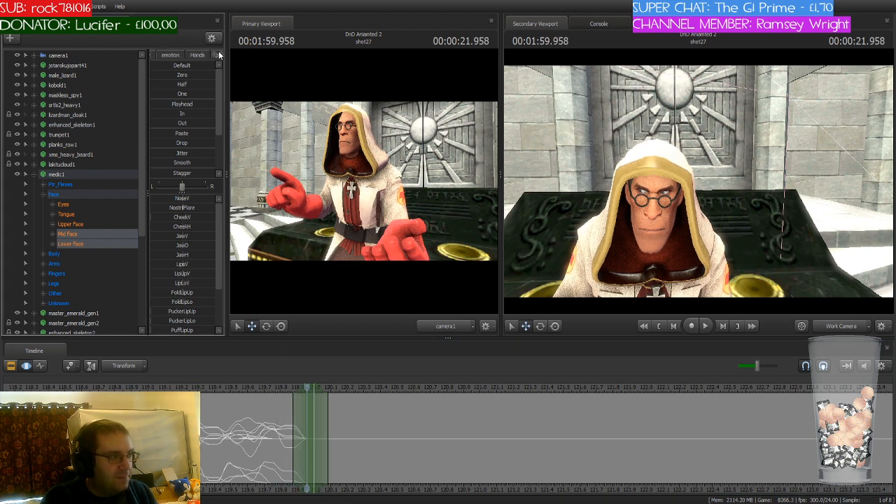
pyautogui.click(203, 54)
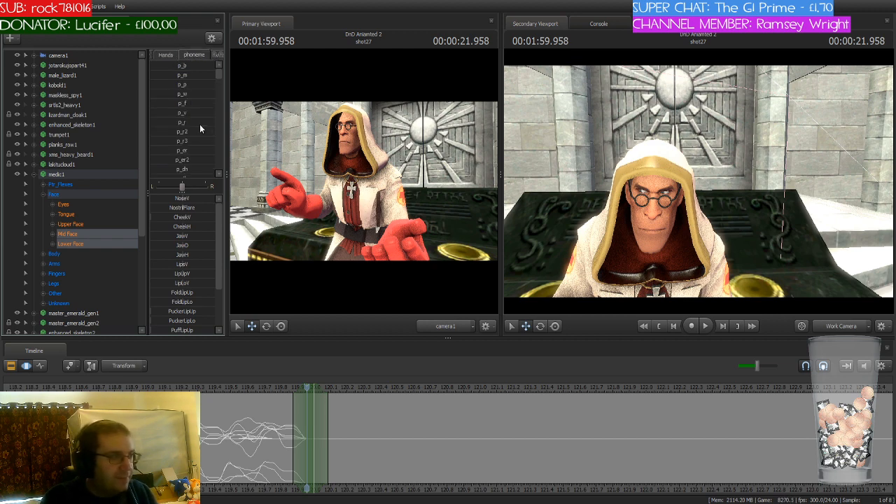
pyautogui.scroll(-2, 200, 124)
pyautogui.scroll(-2, 199, 124)
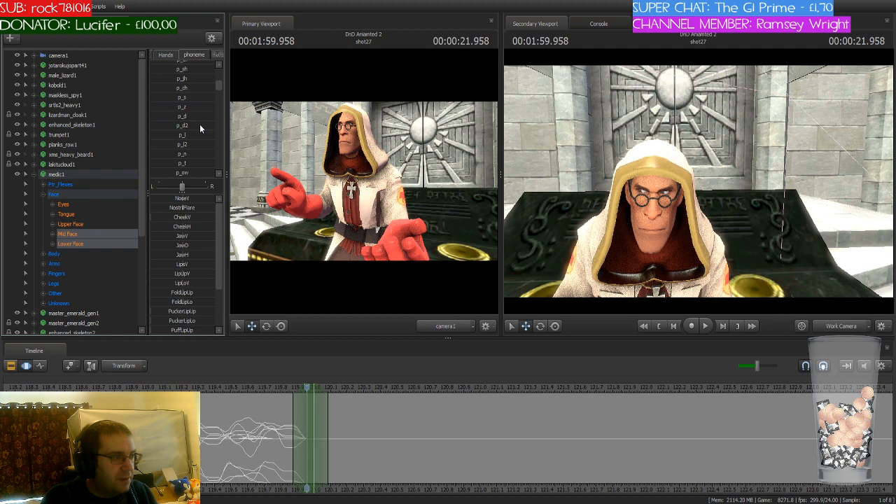
pyautogui.click(168, 154)
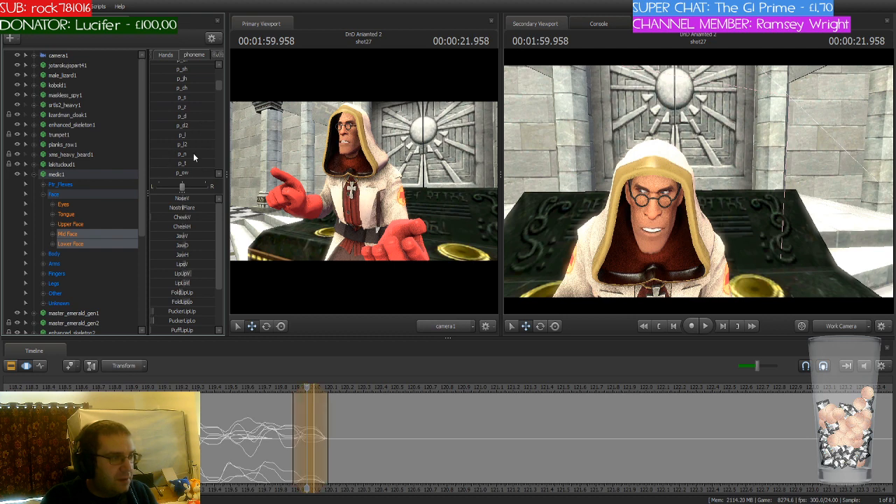
# Step: Scrub over the mouth animation, then move the time selection to 2:00.083 and blend in the p_t phoneme
pyautogui.click(213, 387)
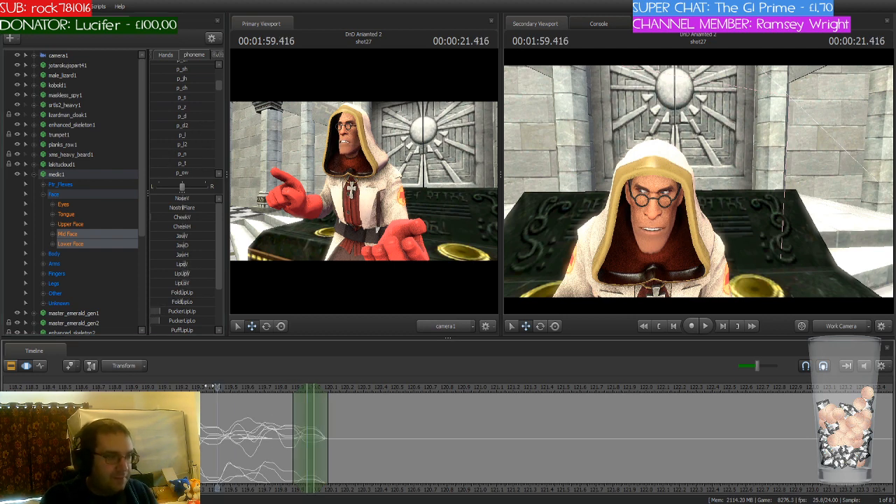
pyautogui.moveTo(213, 387); pyautogui.dragTo(328, 387)
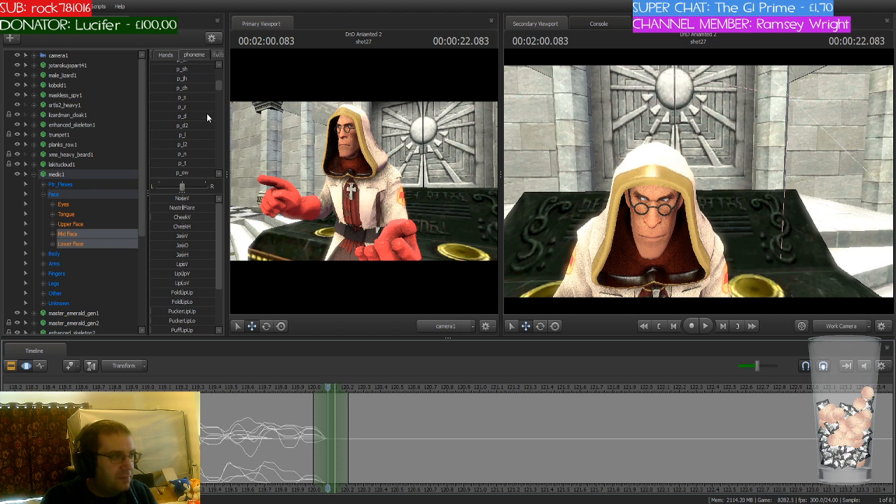
pyautogui.moveTo(165, 163); pyautogui.dragTo(174, 164)
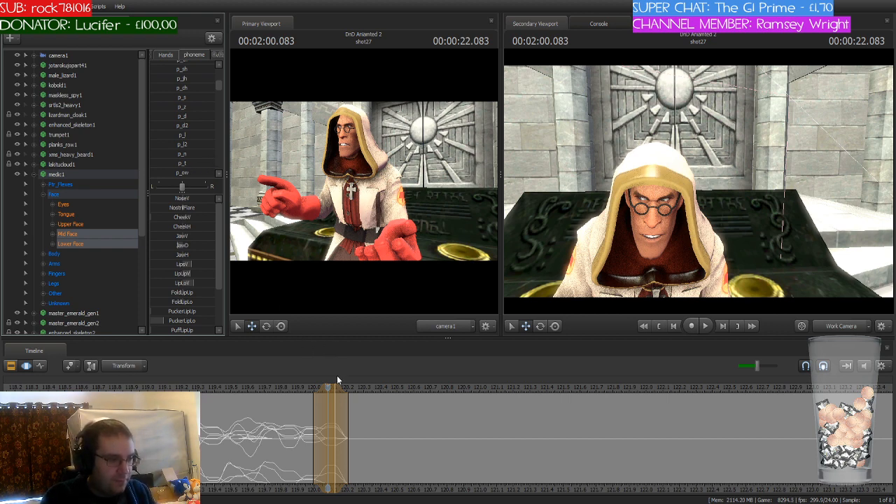
# Step: Move the time selection to 2:00.208 and blend in the p_r phoneme on the medic's mouth
pyautogui.moveTo(329, 388); pyautogui.dragTo(356, 392)
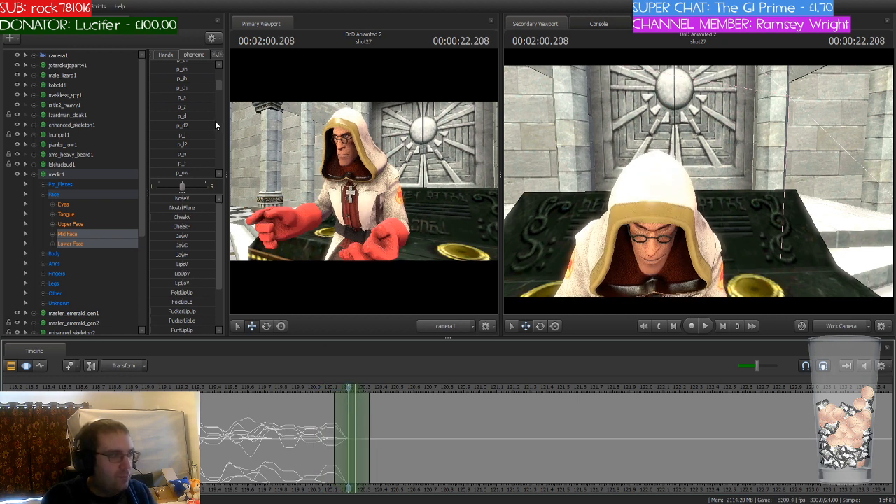
pyautogui.scroll(2, 215, 121)
pyautogui.scroll(2, 215, 120)
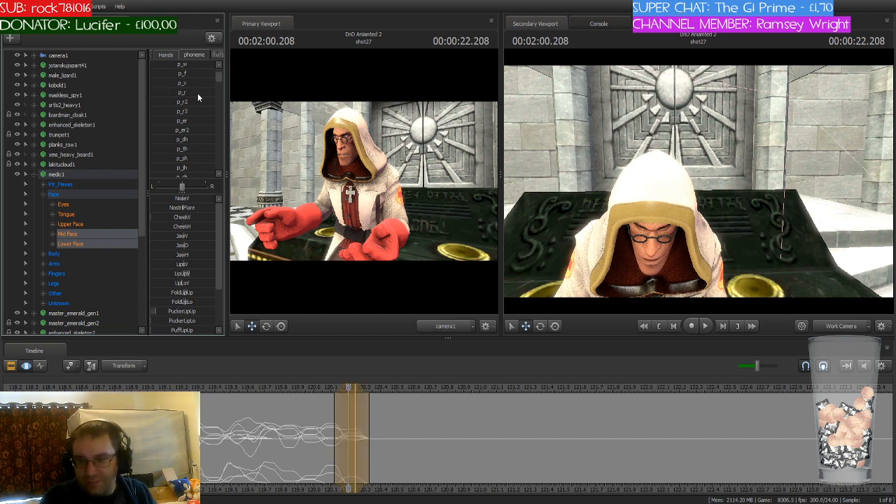
pyautogui.click(449, 465)
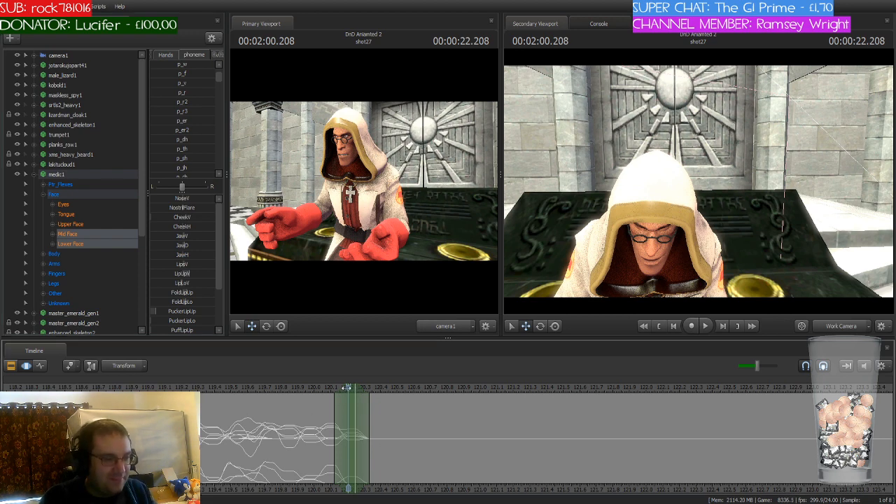
# Step: Move the time selection to 2:00.333, set the playhead to 2:00.374 and blend in the p_uw phoneme on the medic's mouth
pyautogui.moveTo(347, 388); pyautogui.dragTo(370, 420)
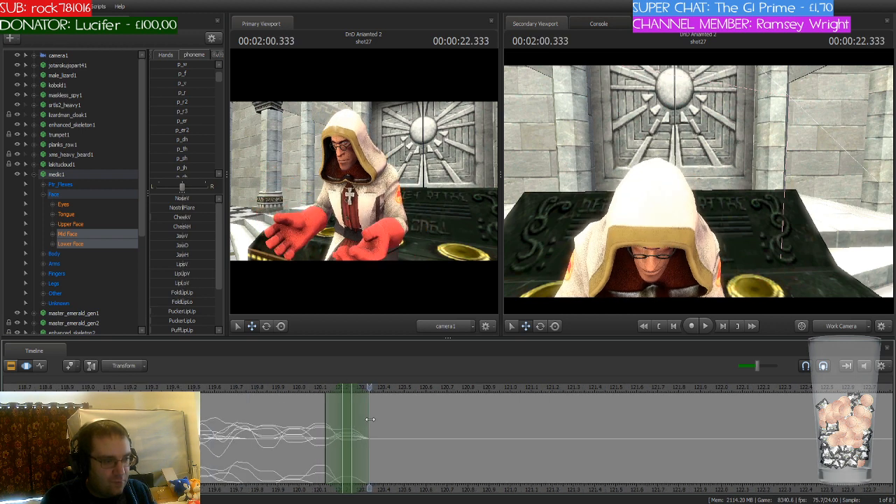
pyautogui.scroll(3, 370, 419)
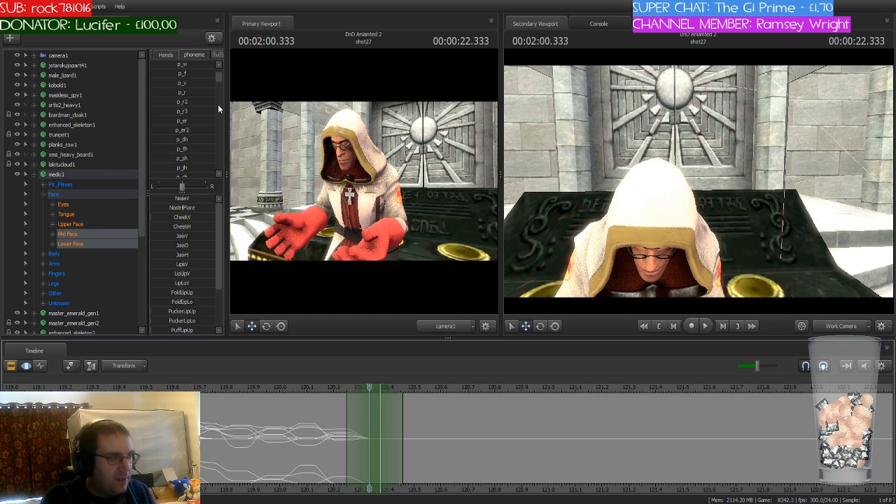
pyautogui.scroll(-3, 212, 115)
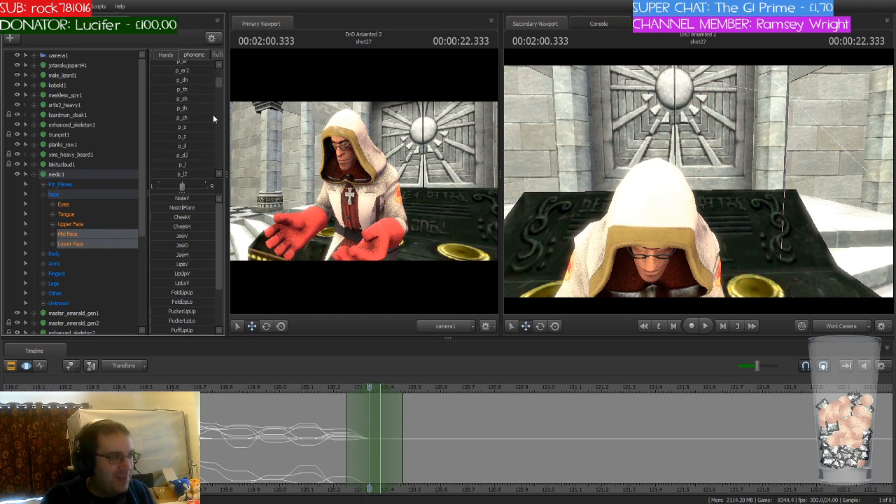
pyautogui.scroll(-3, 213, 114)
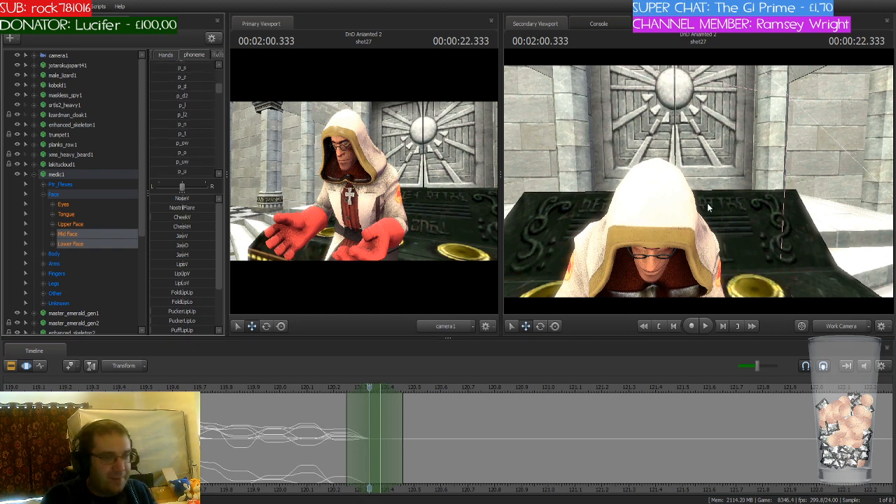
pyautogui.moveTo(720, 257); pyautogui.dragTo(699, 186)
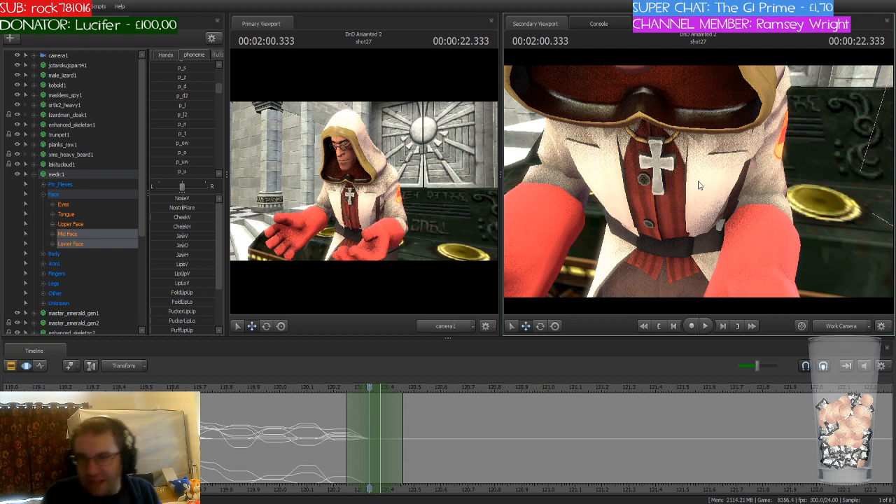
pyautogui.moveTo(687, 109); pyautogui.dragTo(698, 185)
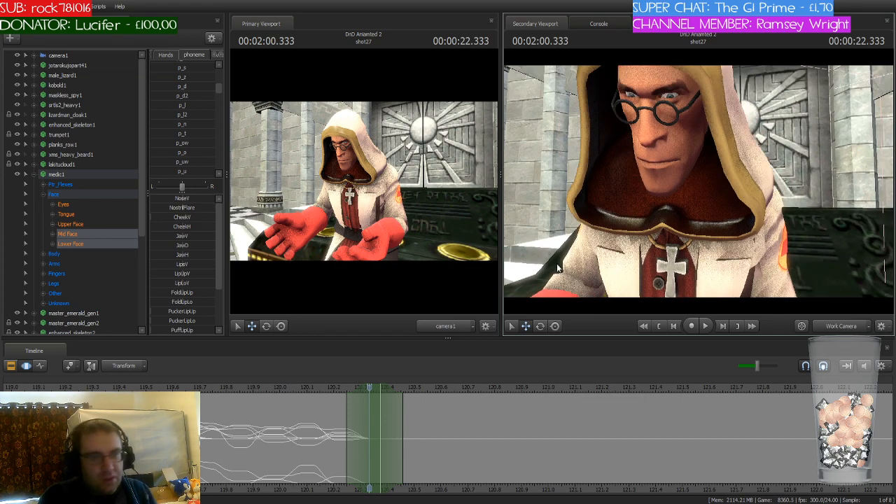
pyautogui.moveTo(369, 389); pyautogui.dragTo(381, 419)
pyautogui.click(180, 161)
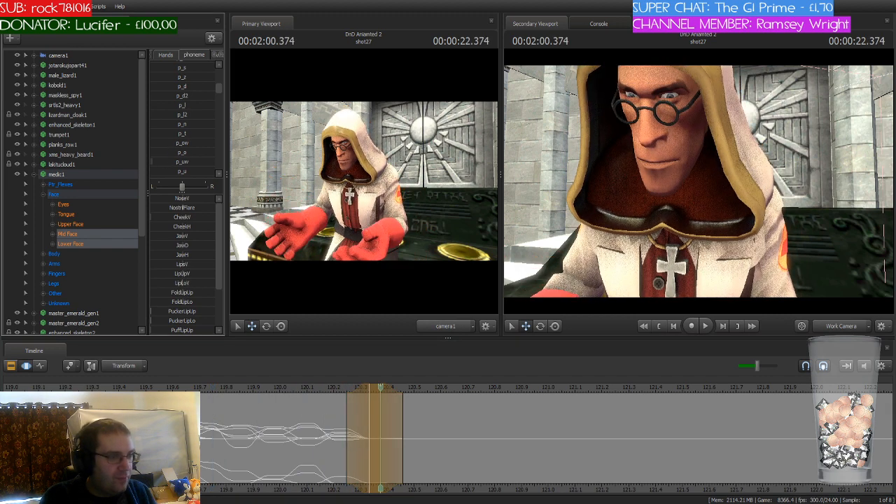
pyautogui.moveTo(181, 162); pyautogui.dragTo(189, 162)
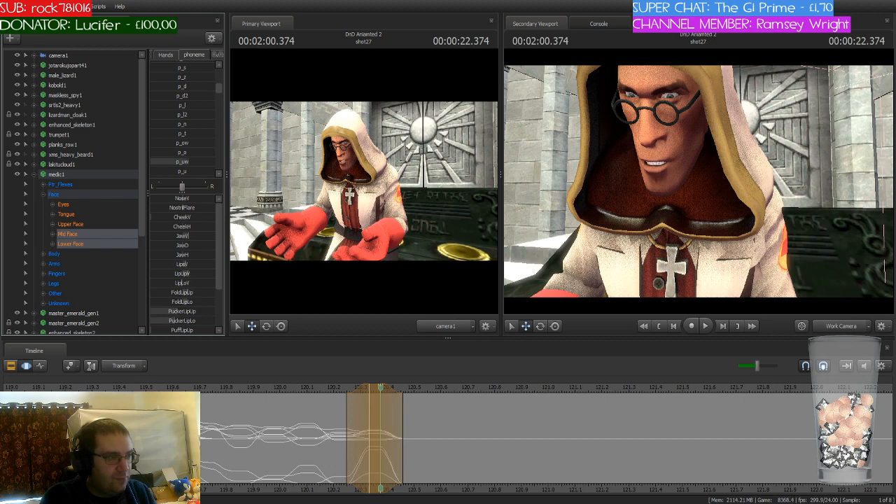
pyautogui.click(369, 450)
# Step: Move the time selection to 2:00.458 and blend in the p_n phoneme on the medic's mouth
pyautogui.moveTo(380, 386); pyautogui.dragTo(412, 400)
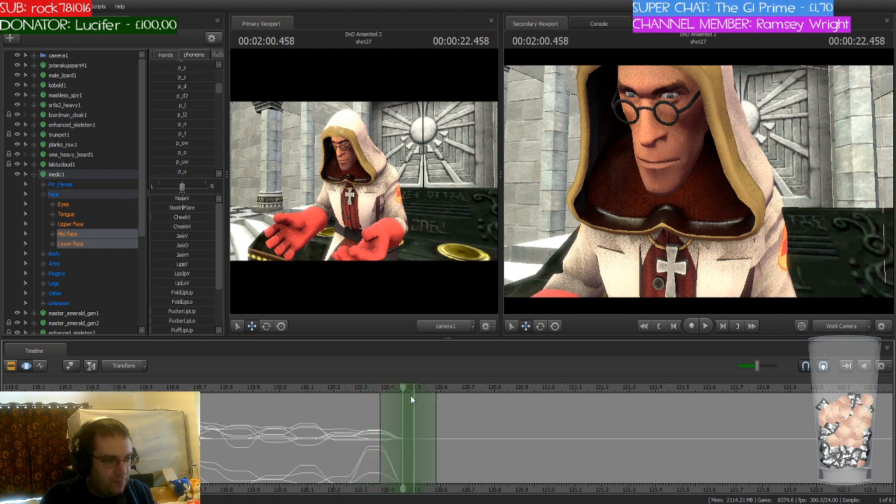
pyautogui.scroll(3, 191, 122)
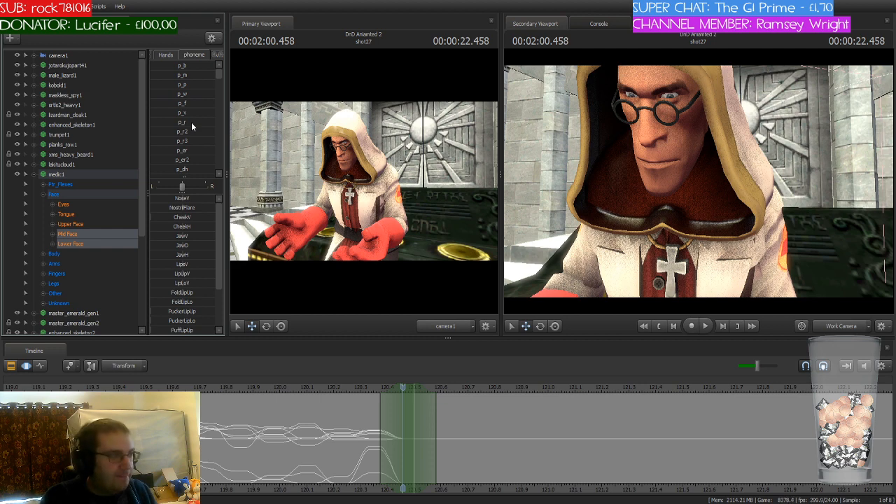
pyautogui.scroll(-5, 192, 124)
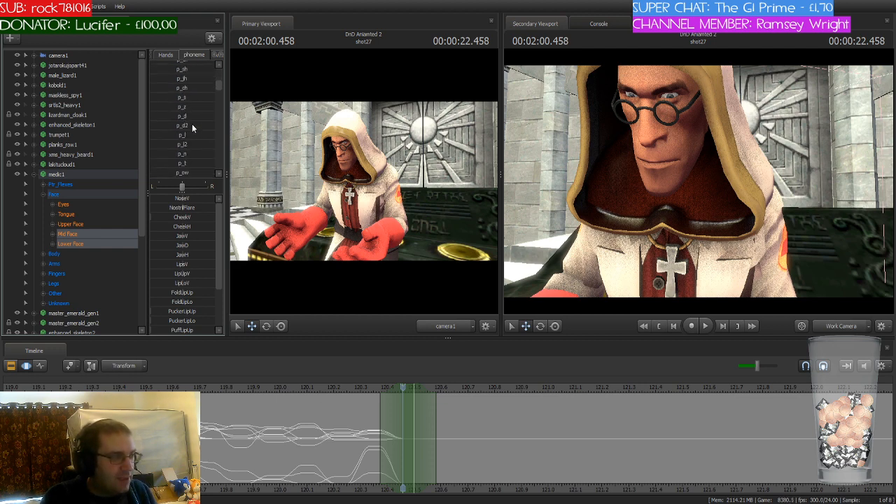
pyautogui.scroll(-2, 192, 124)
pyautogui.moveTo(174, 96); pyautogui.dragTo(195, 96)
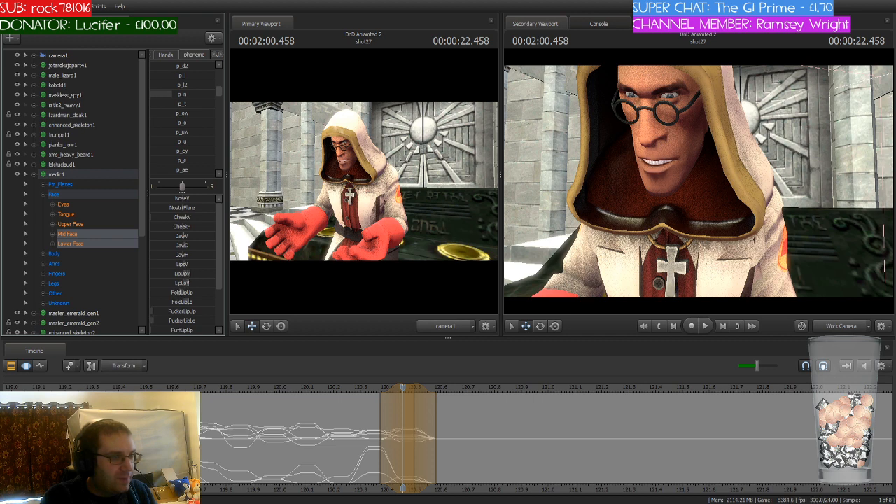
pyautogui.press('Escape')
# Step: Move the time selection to 2:00.958 and blend in the p_iy phoneme at a low strength on the medic's mouth
pyautogui.click(393, 390)
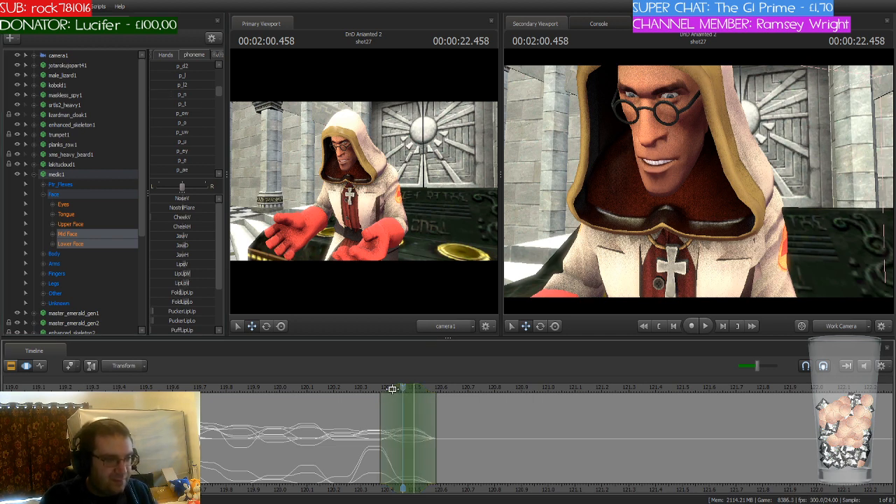
pyautogui.moveTo(392, 389); pyautogui.dragTo(537, 419)
pyautogui.moveTo(413, 387); pyautogui.dragTo(551, 405)
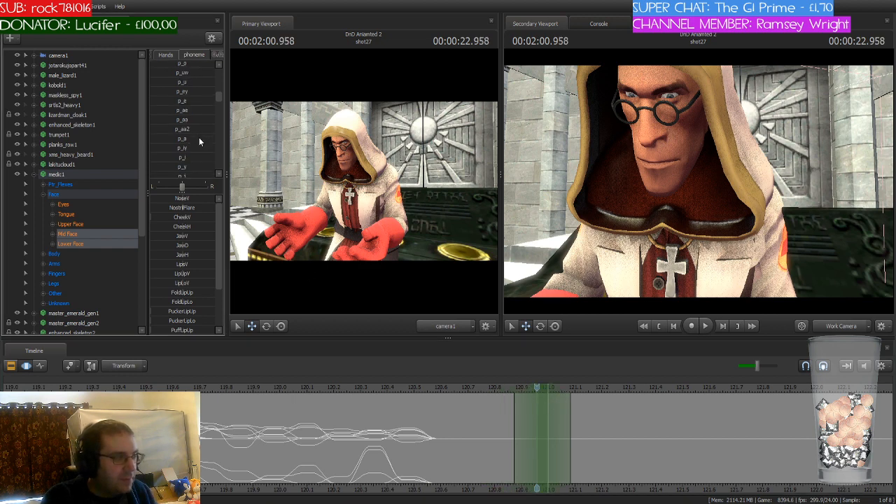
pyautogui.scroll(-3, 194, 143)
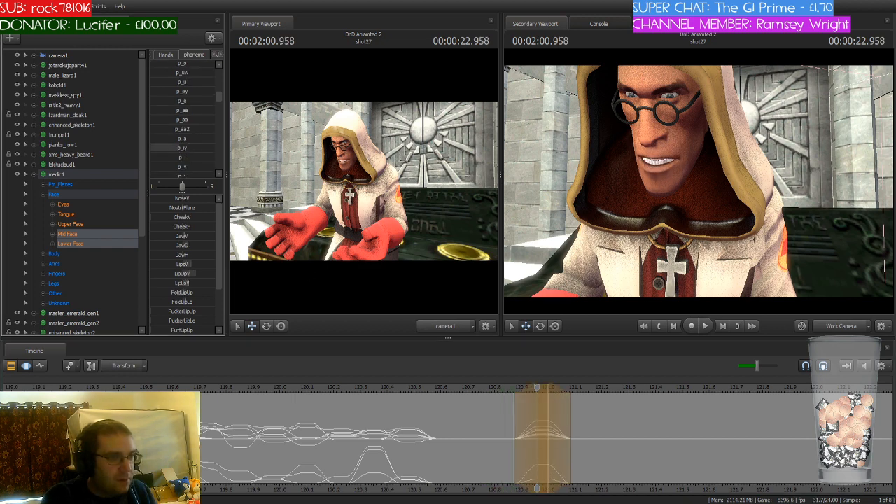
pyautogui.moveTo(171, 159)
pyautogui.mouseDown()
pyautogui.moveTo(200, 159)
pyautogui.moveTo(166, 159)
pyautogui.mouseUp()
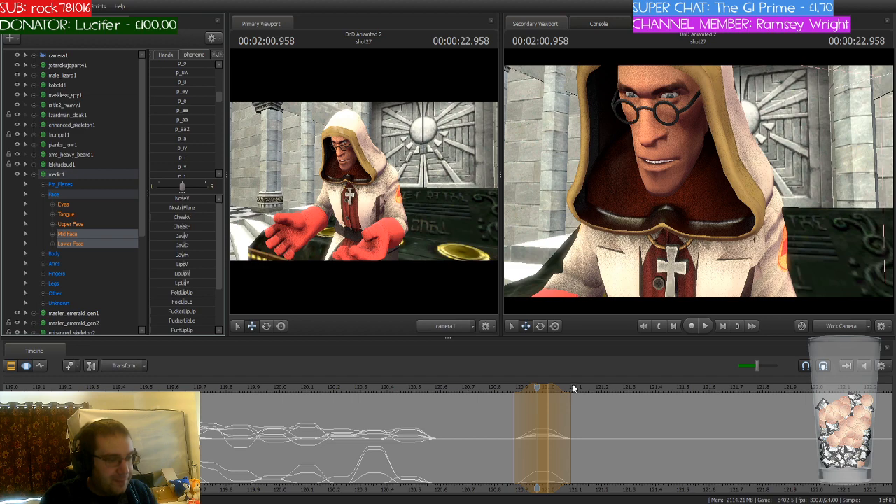
# Step: Play the sequence from shortly before the p_iy phoneme, then replay it from 2:00.500 to check the dialogue timing
pyautogui.moveTo(540, 389); pyautogui.dragTo(485, 417)
pyautogui.press('space')
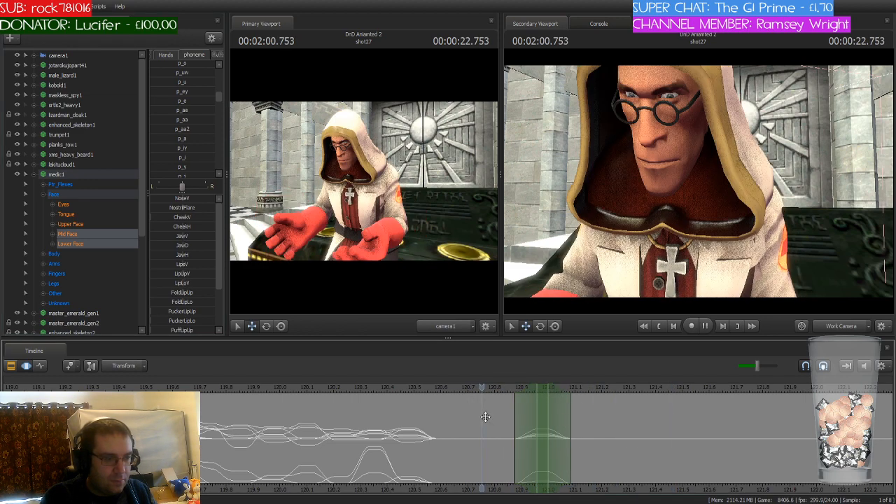
pyautogui.scroll(-2, 460, 456)
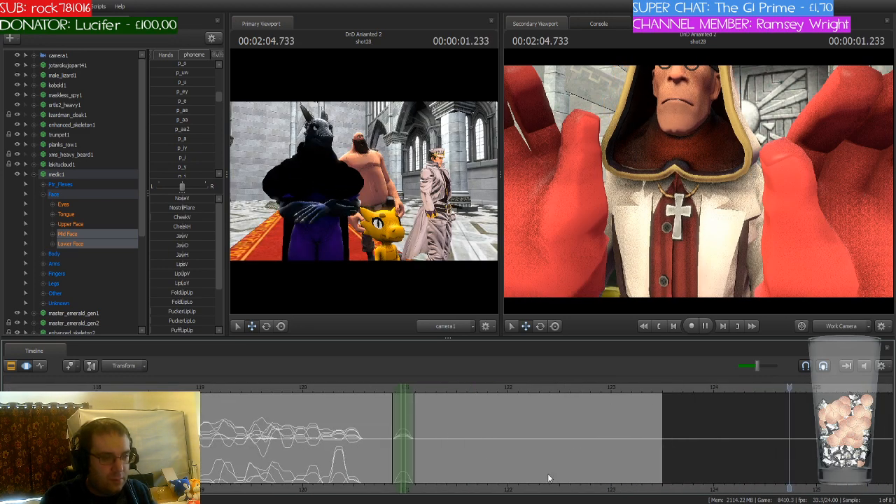
pyautogui.scroll(-3, 367, 443)
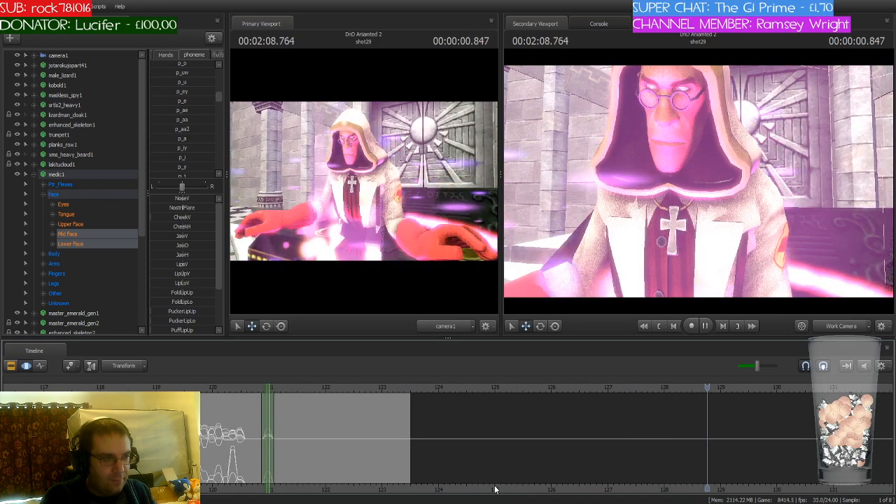
pyautogui.scroll(-2, 608, 480)
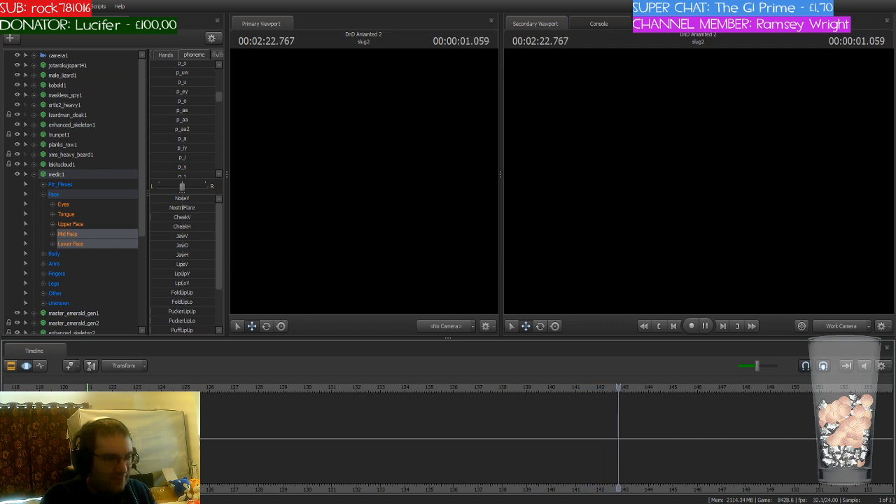
pyautogui.press('space')
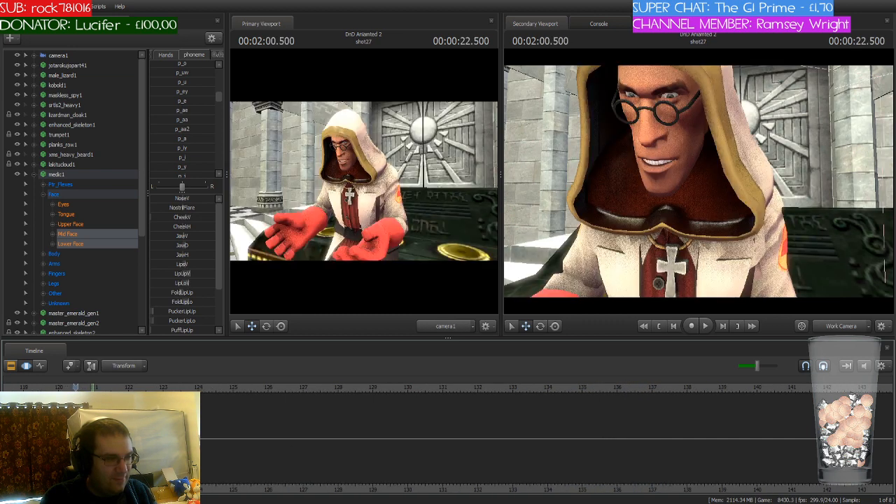
pyautogui.scroll(4, 95, 400)
pyautogui.press('space')
pyautogui.scroll(5, 95, 399)
pyautogui.press('space')
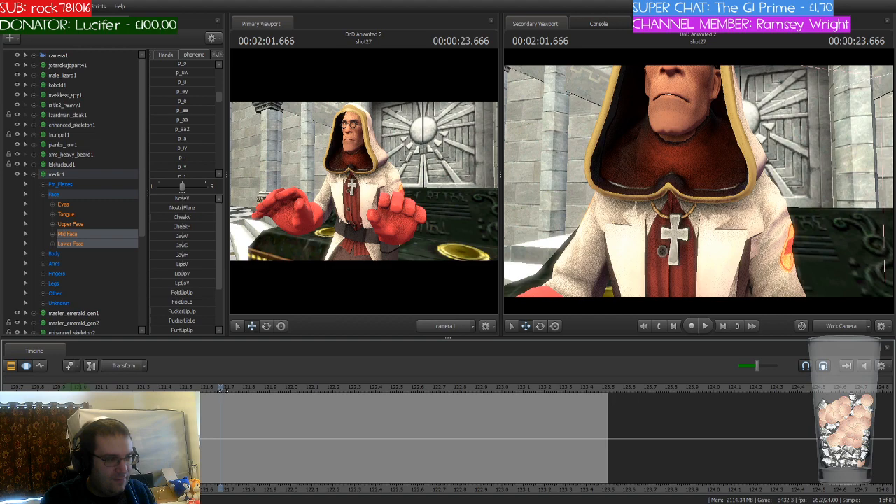
# Step: Move the time selection to 2:01.083 and blend in the p_v phoneme on the medic's mouth
pyautogui.moveTo(223, 391); pyautogui.dragTo(100, 390)
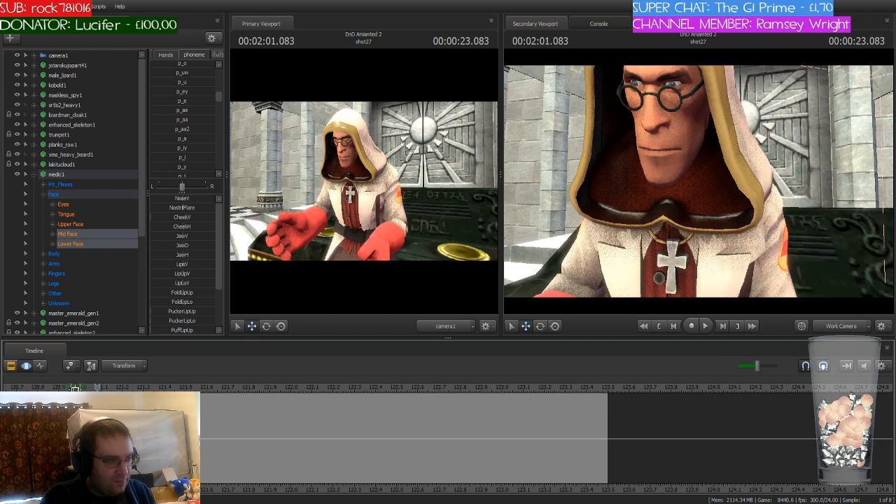
pyautogui.scroll(-3, 191, 133)
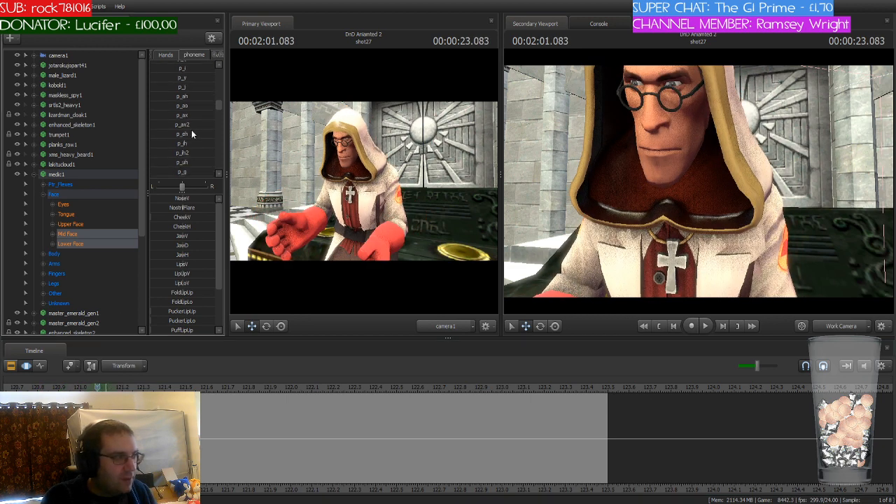
pyautogui.scroll(4, 205, 129)
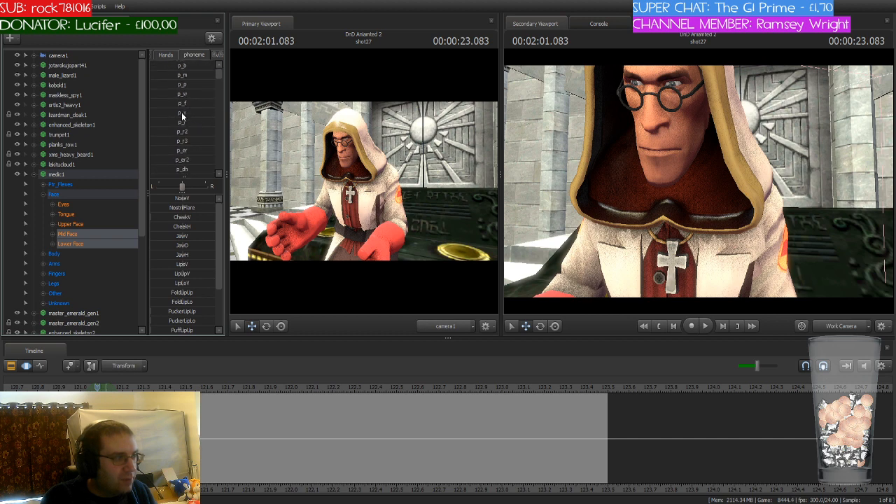
pyautogui.click(181, 114)
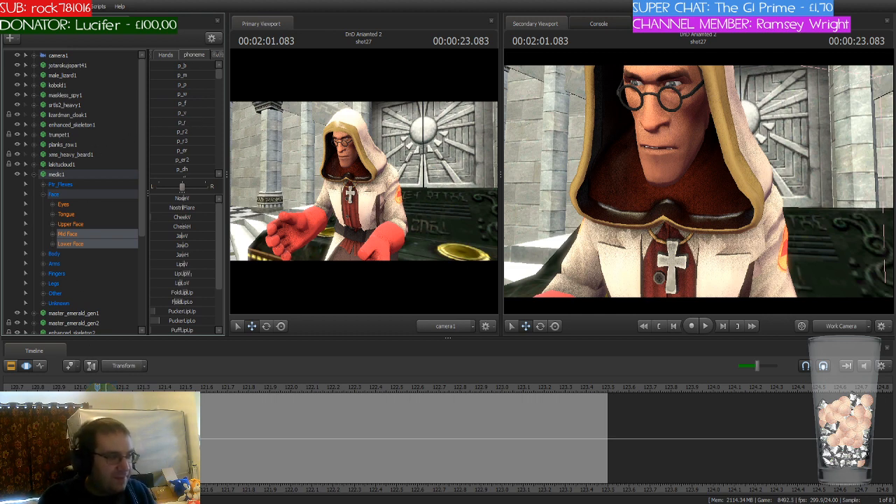
# Step: Move the time selection to 2:01.208 and blend in the p_uh phoneme on the medic's mouth
pyautogui.moveTo(119, 431); pyautogui.dragTo(255, 433, button='middle')
pyautogui.scroll(4, 231, 434)
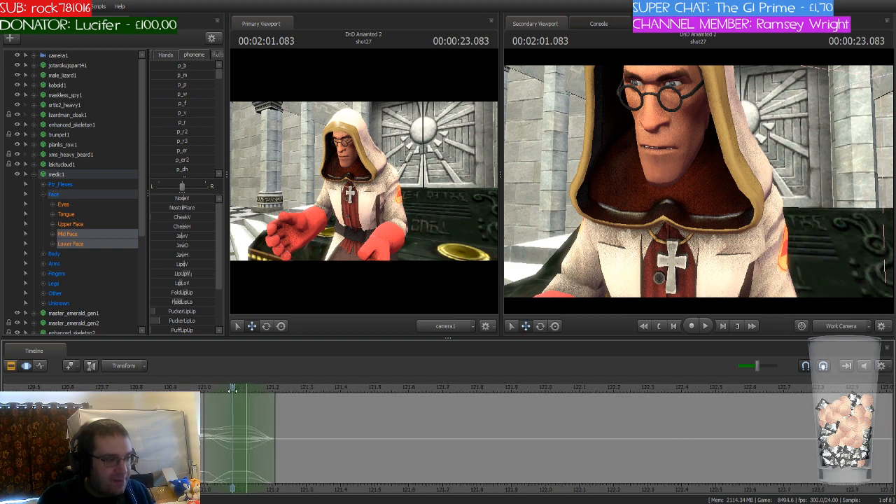
pyautogui.moveTo(233, 388); pyautogui.dragTo(293, 414)
pyautogui.moveTo(252, 388); pyautogui.dragTo(294, 420)
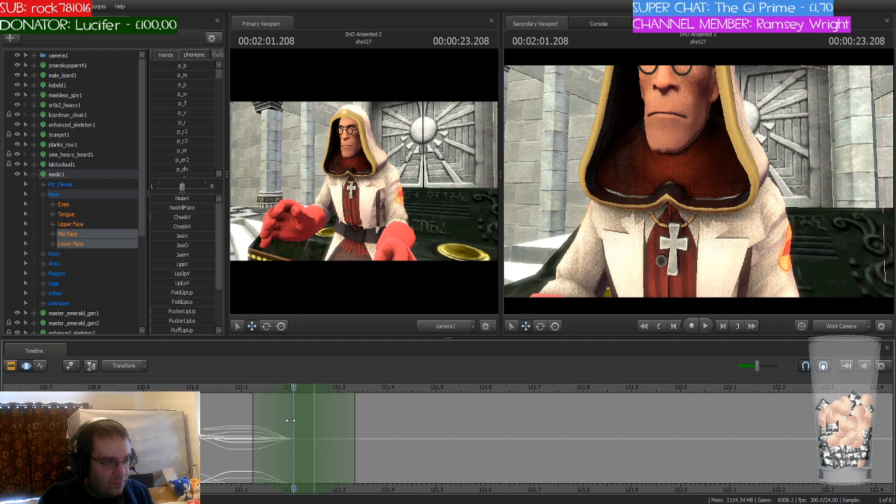
pyautogui.scroll(-3, 187, 143)
pyautogui.scroll(-2, 201, 142)
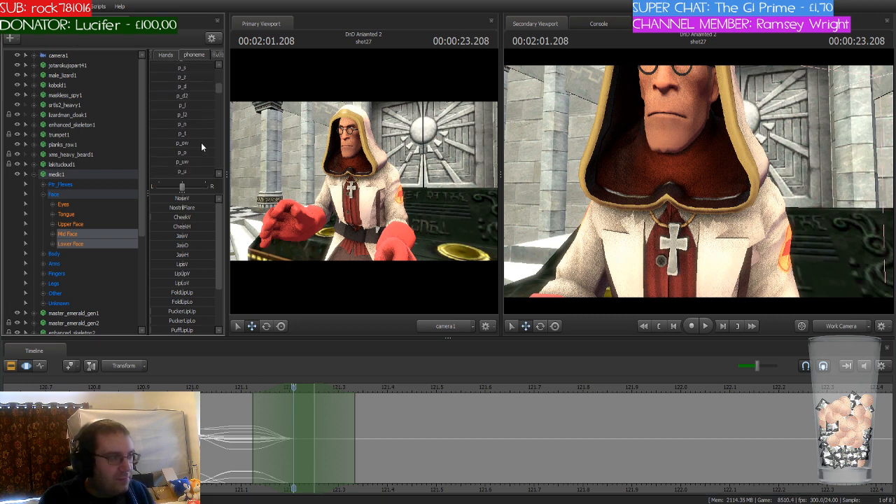
pyautogui.scroll(-2, 201, 142)
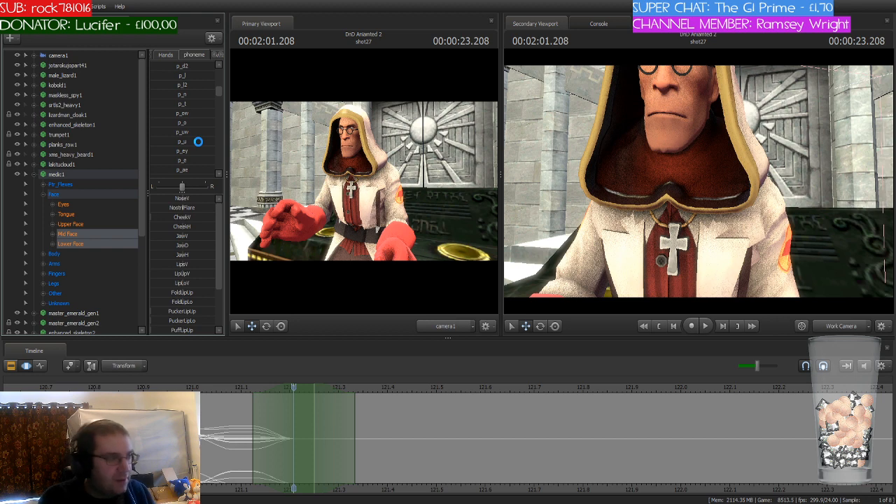
pyautogui.scroll(-2, 198, 141)
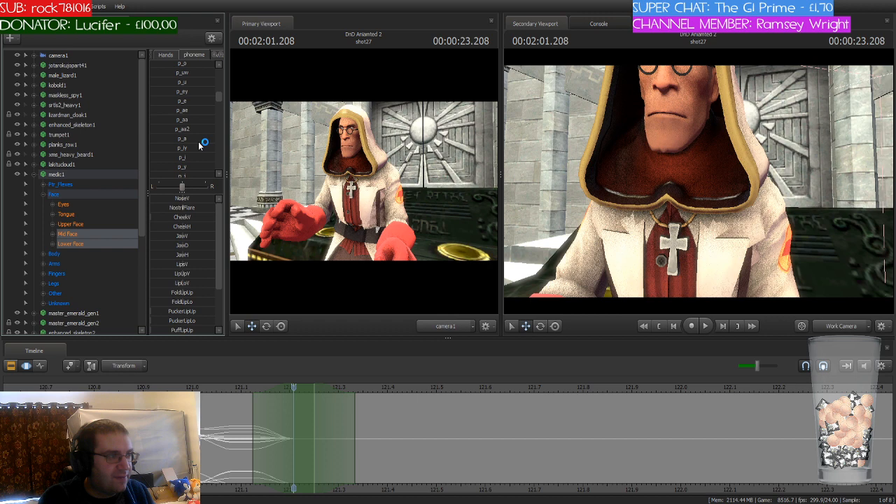
pyautogui.scroll(-3, 199, 141)
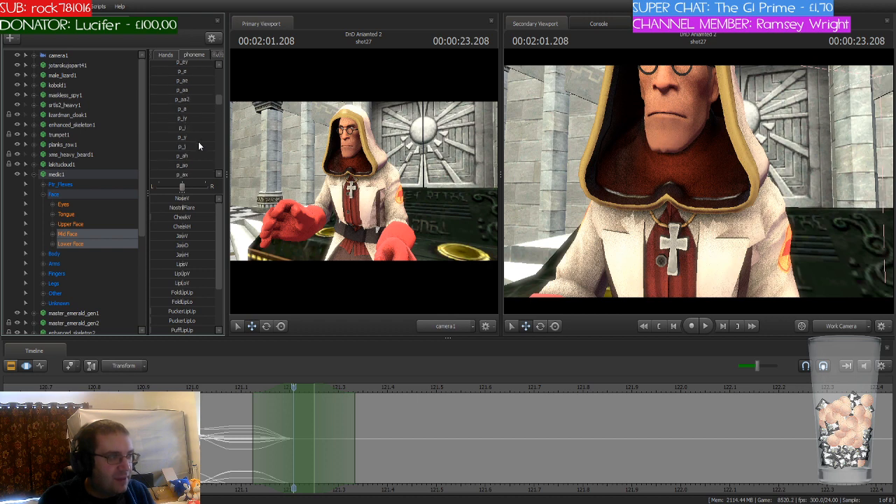
pyautogui.scroll(-1, 198, 145)
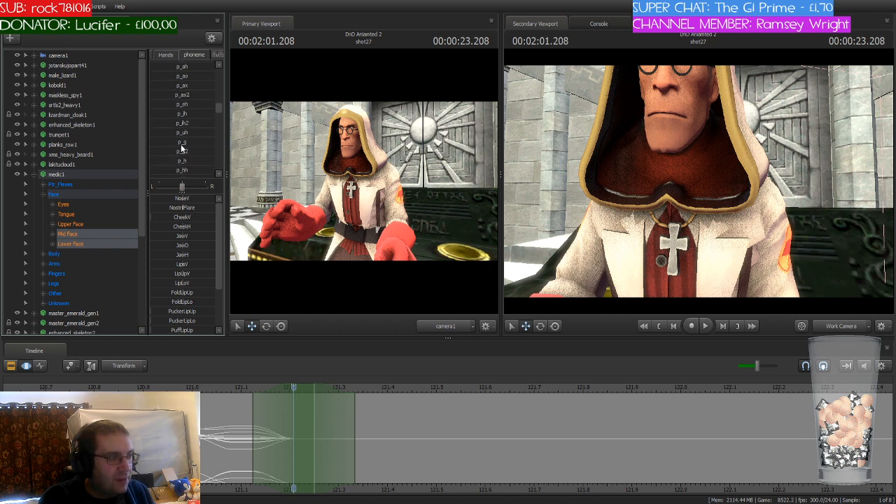
pyautogui.click(171, 133)
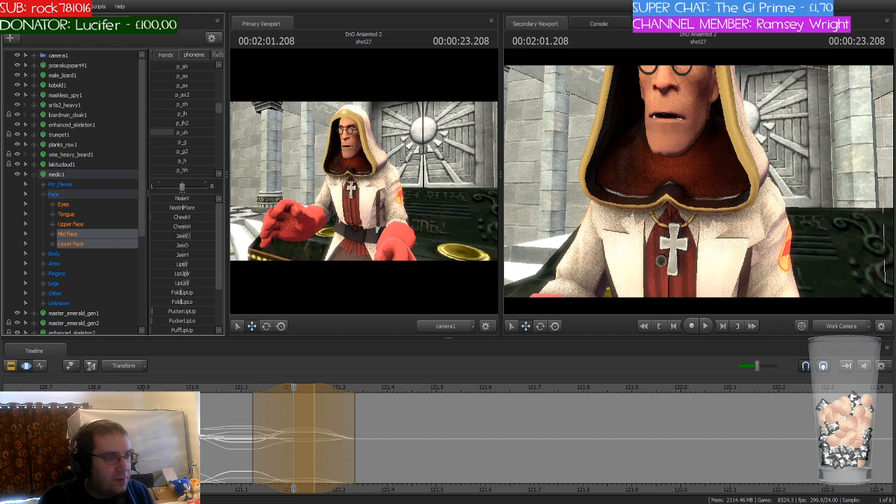
pyautogui.press('Return')
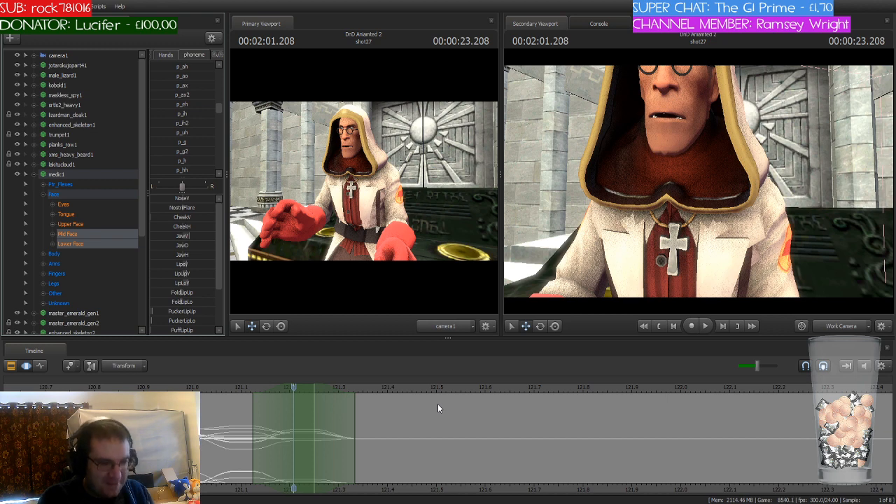
# Step: Move the time selection to 2:01.333 and blend in the p_h phoneme on the medic's mouth
pyautogui.moveTo(291, 388); pyautogui.dragTo(365, 396)
pyautogui.click(319, 388)
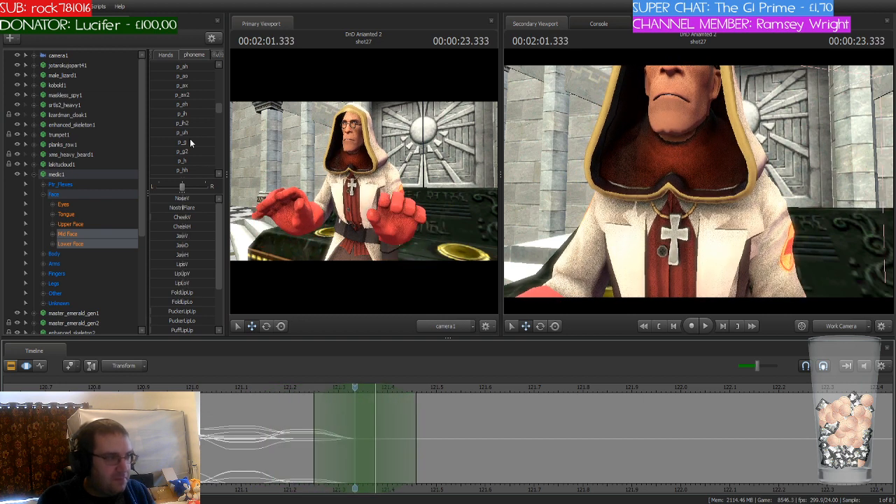
pyautogui.moveTo(177, 161); pyautogui.dragTo(200, 163)
pyautogui.press('Escape')
pyautogui.click(355, 389)
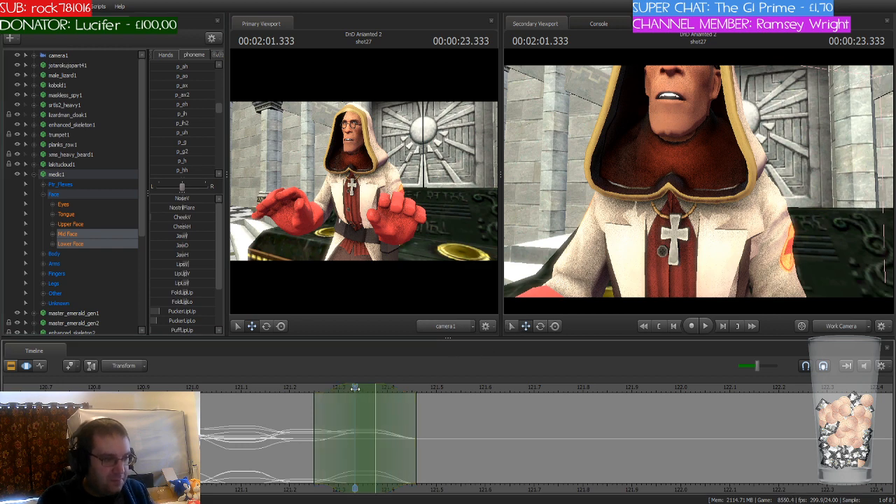
# Step: Move the time selection to 2:01.458 and blend in the p_r phoneme on the medic's mouth
pyautogui.moveTo(355, 388); pyautogui.dragTo(422, 398)
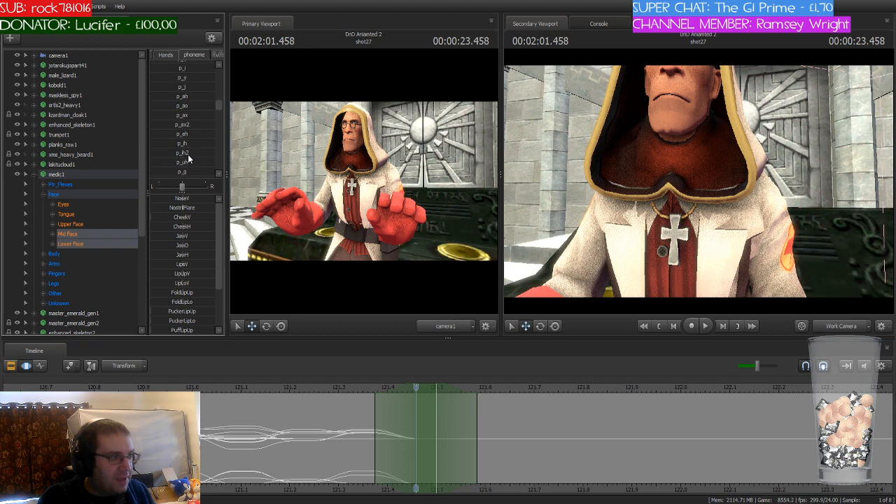
pyautogui.scroll(5, 188, 157)
pyautogui.scroll(3, 187, 154)
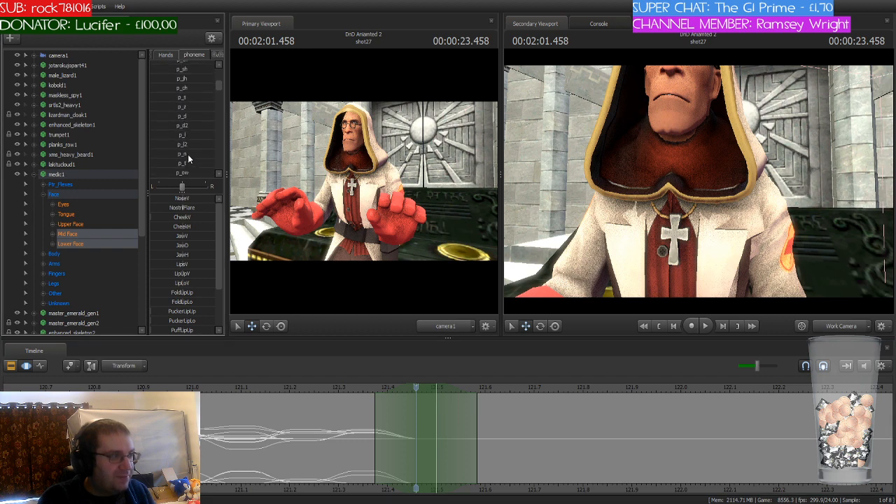
pyautogui.scroll(-3, 188, 154)
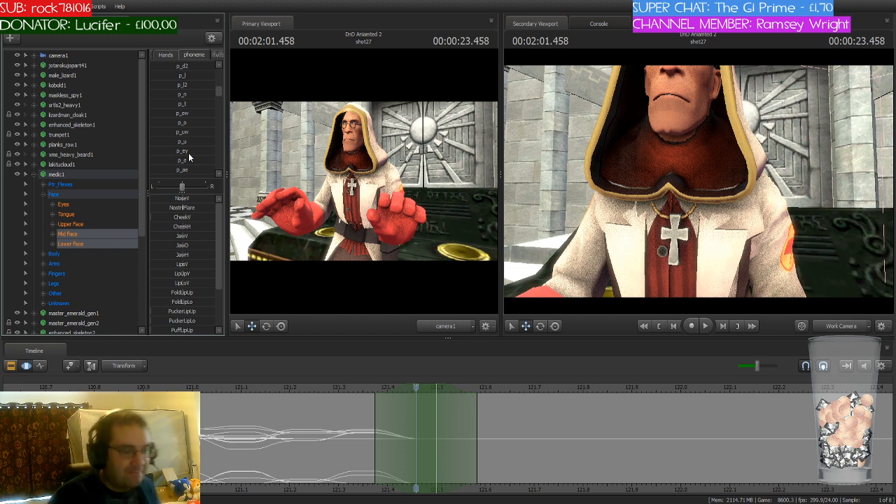
pyautogui.moveTo(416, 387); pyautogui.dragTo(409, 410)
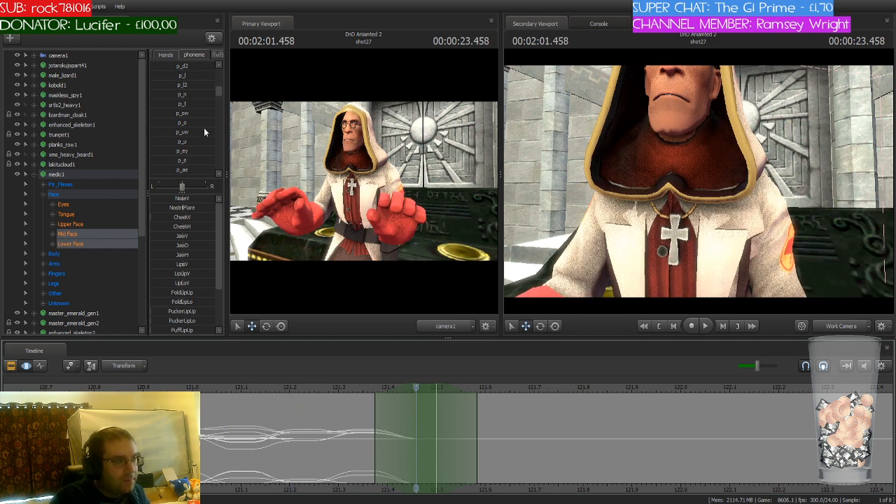
pyautogui.scroll(4, 204, 127)
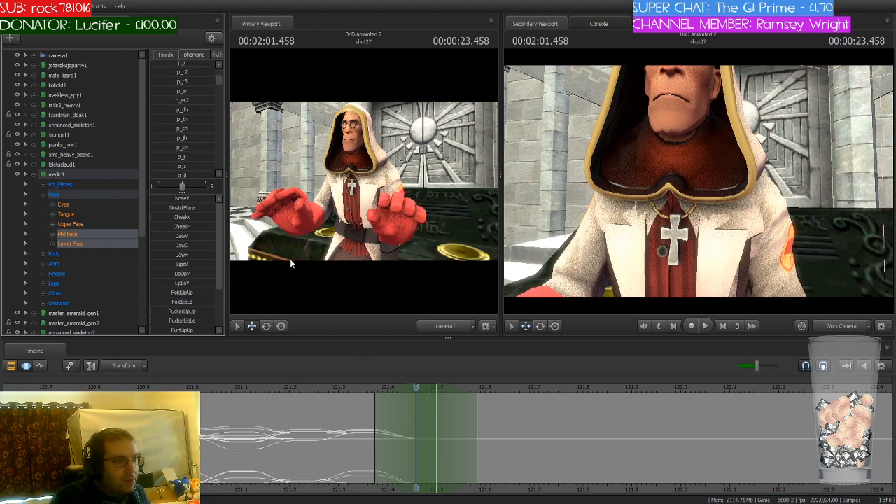
pyautogui.scroll(2, 195, 109)
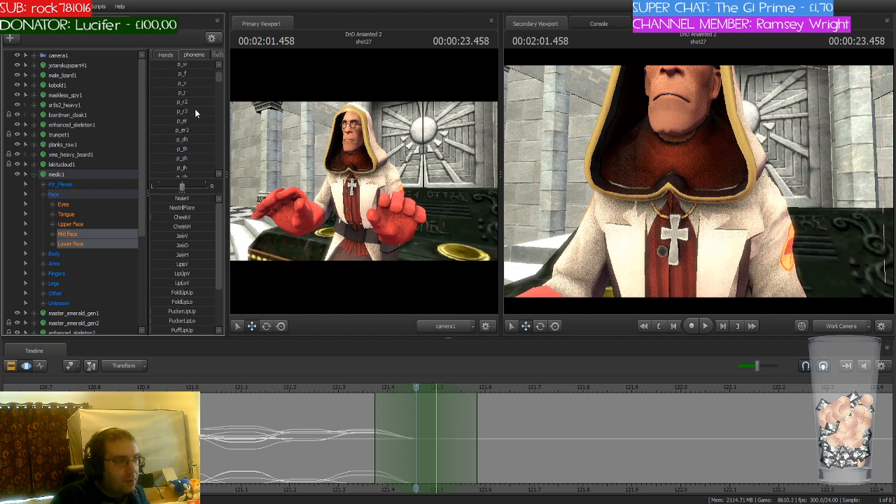
pyautogui.moveTo(159, 93); pyautogui.dragTo(205, 92)
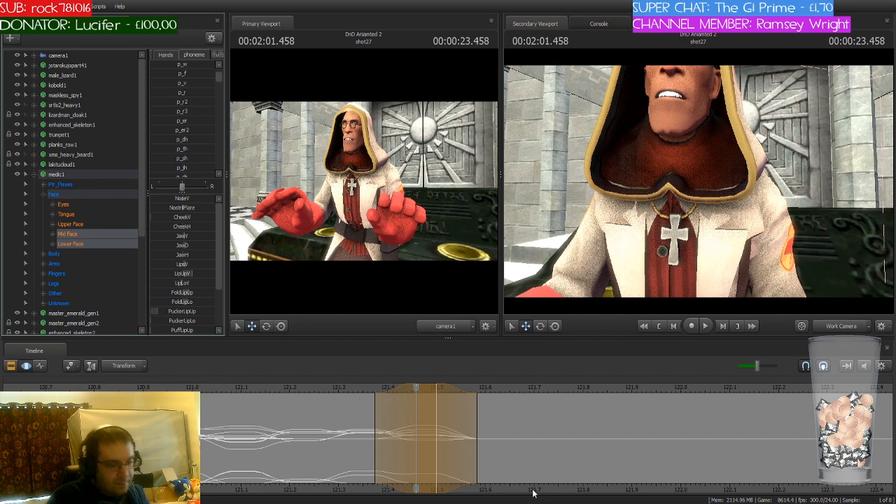
pyautogui.press('Escape')
# Step: Move the time selection to 2:01.541 and blend in the p_th phoneme on the medic's mouth
pyautogui.moveTo(418, 387); pyautogui.dragTo(450, 390)
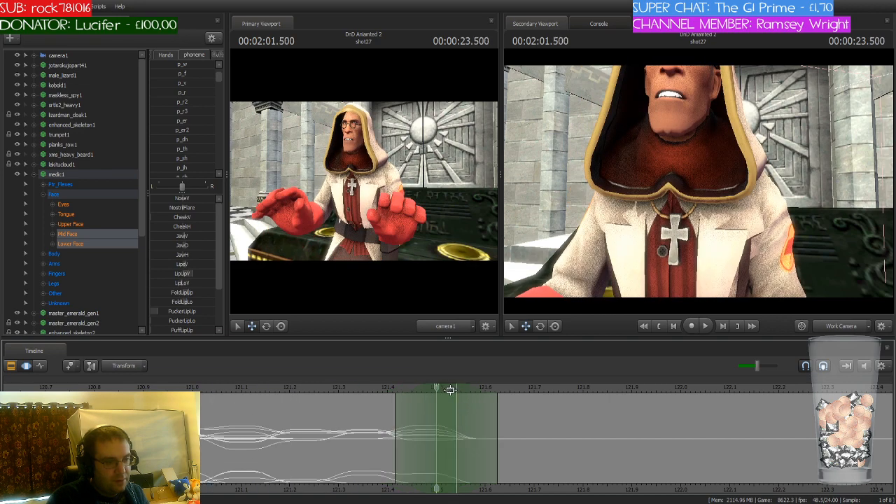
pyautogui.scroll(-2, 209, 157)
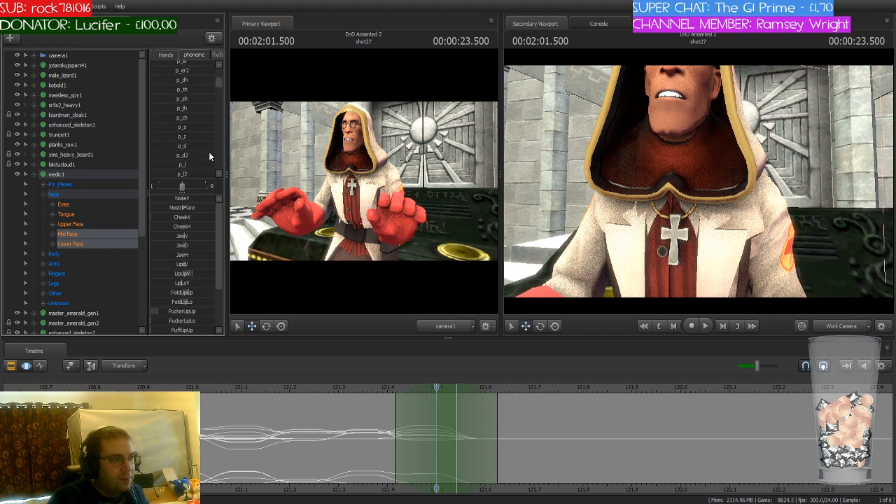
pyautogui.click(457, 390)
pyautogui.moveTo(457, 390); pyautogui.dragTo(477, 390)
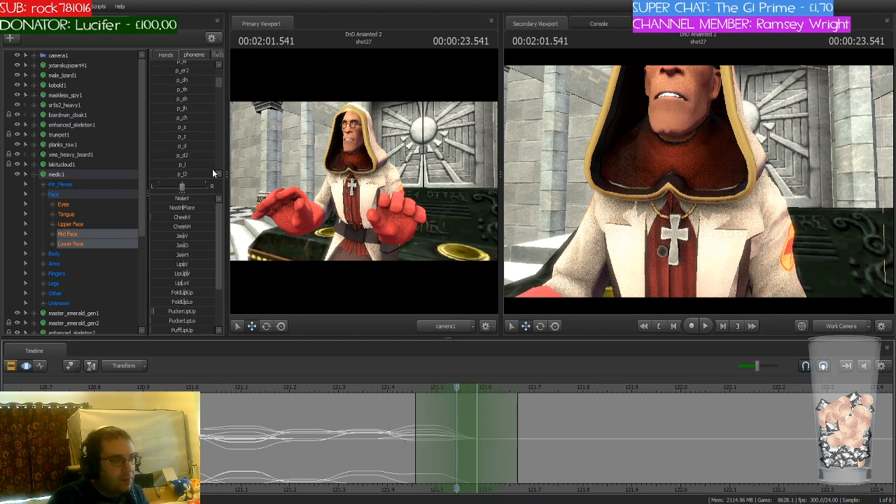
pyautogui.moveTo(170, 90); pyautogui.dragTo(190, 90)
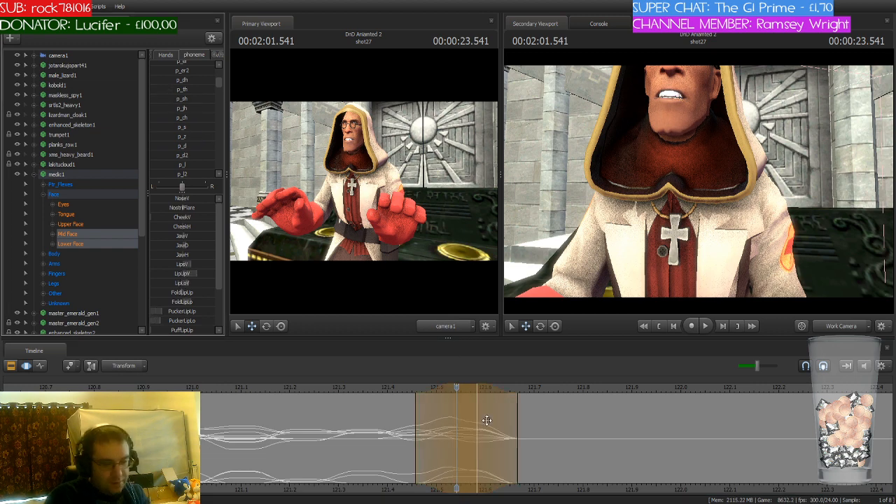
pyautogui.press('Return')
# Step: Move the time selection to 2:01.625 and blend in the p_s phoneme on the medic's mouth
pyautogui.click(451, 391)
pyautogui.moveTo(452, 391); pyautogui.dragTo(510, 398)
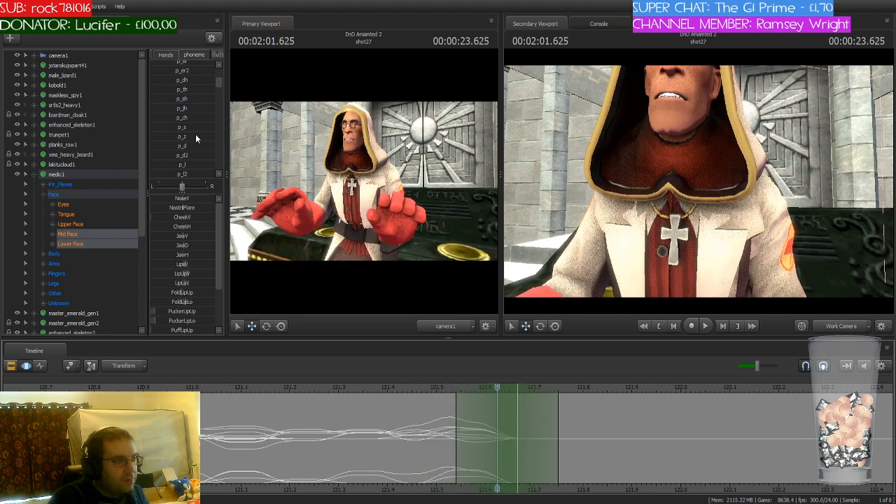
pyautogui.moveTo(176, 127); pyautogui.dragTo(200, 127)
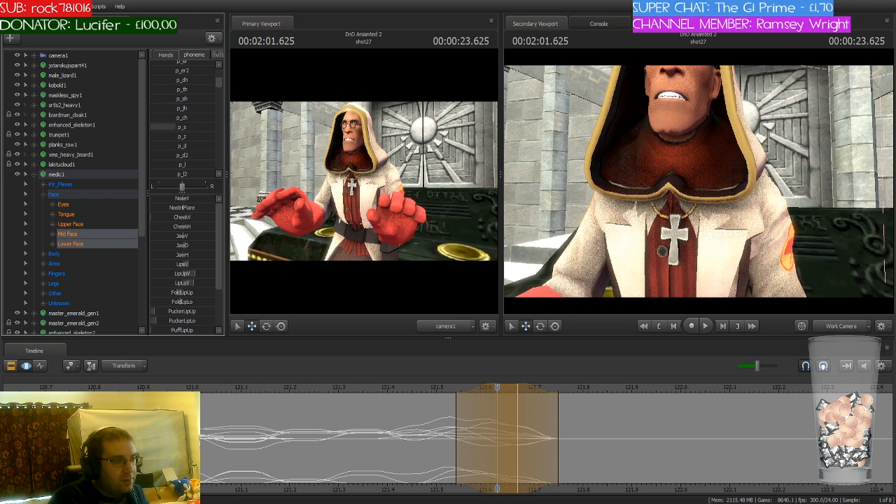
pyautogui.press('Return')
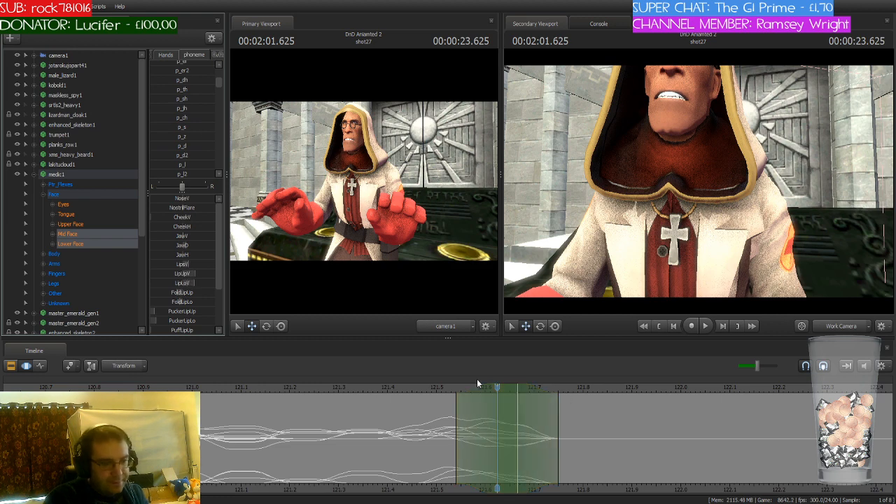
# Step: Move the time selection to 2:01.708 and blend in the p_k phoneme on the medic's mouth
pyautogui.moveTo(497, 386); pyautogui.dragTo(543, 423)
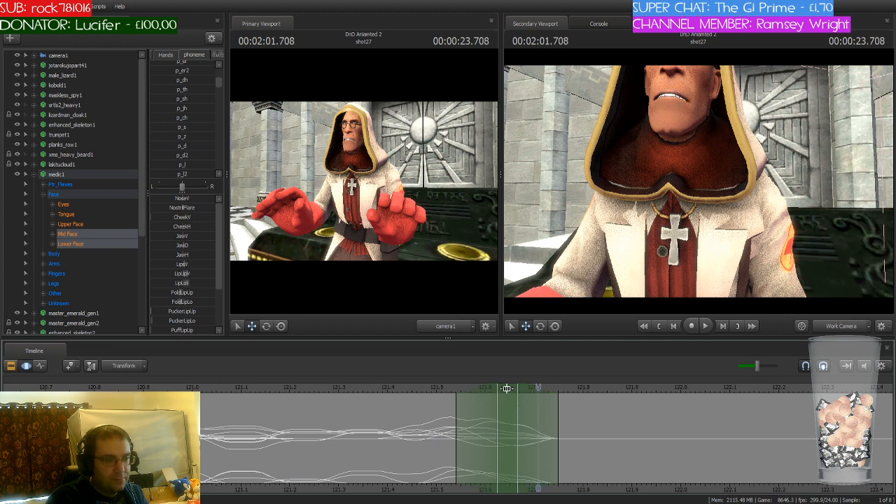
pyautogui.moveTo(507, 389); pyautogui.dragTo(550, 390)
pyautogui.scroll(-5, 201, 139)
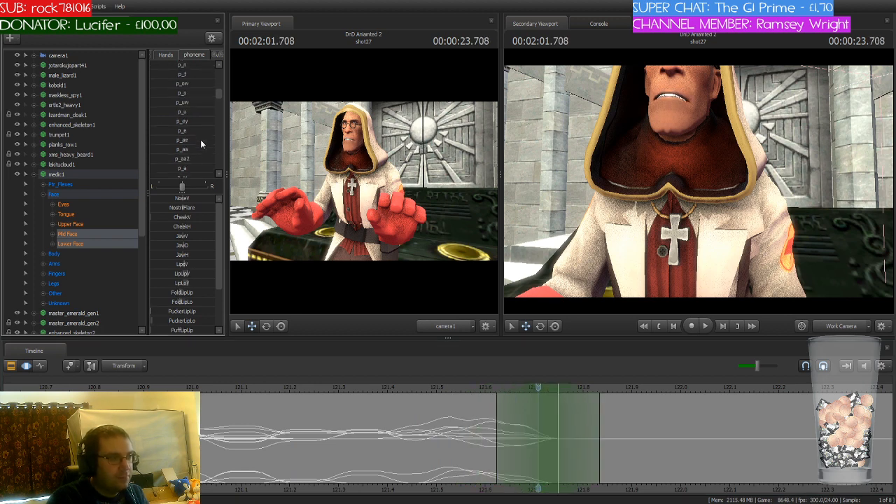
pyautogui.scroll(-5, 200, 140)
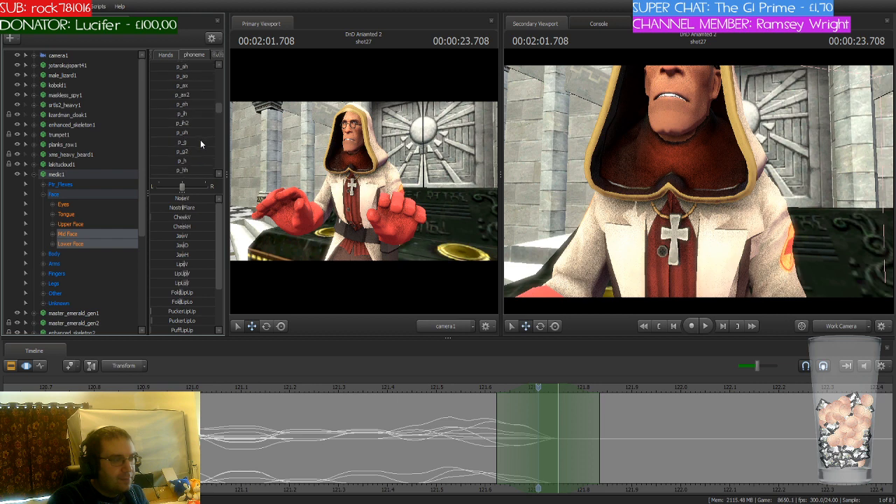
pyautogui.scroll(1, 191, 141)
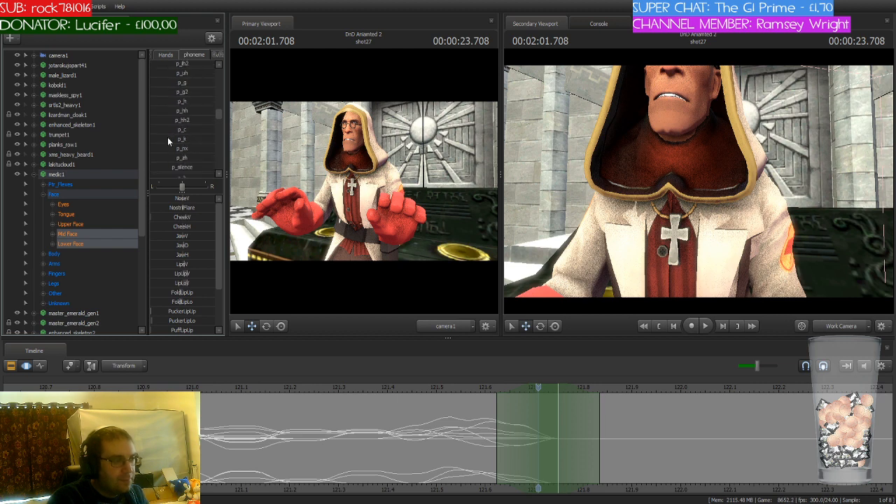
pyautogui.click(168, 137)
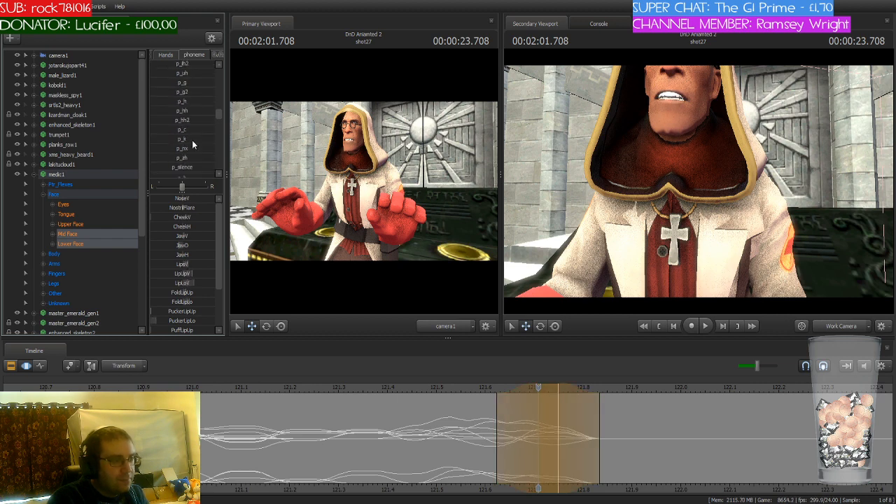
pyautogui.press('Return')
# Step: Move the time selection to 2:01.791 and blend in the p_r phoneme on the medic's mouth
pyautogui.click(540, 387)
pyautogui.moveTo(539, 387); pyautogui.dragTo(580, 394)
pyautogui.click(544, 390)
pyautogui.scroll(3, 183, 116)
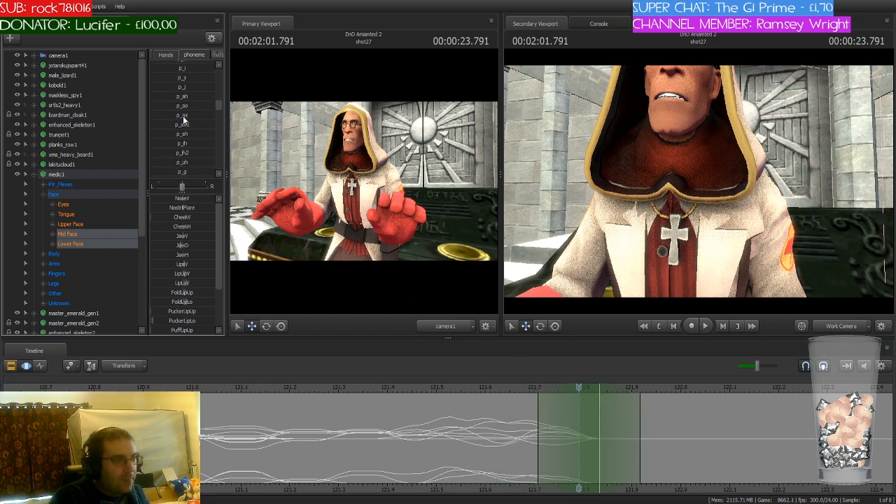
pyautogui.scroll(4, 184, 119)
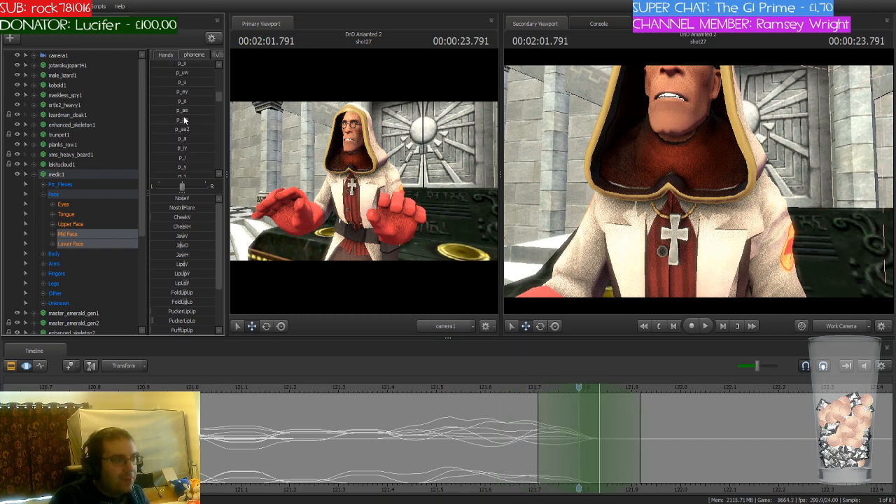
pyautogui.scroll(4, 183, 119)
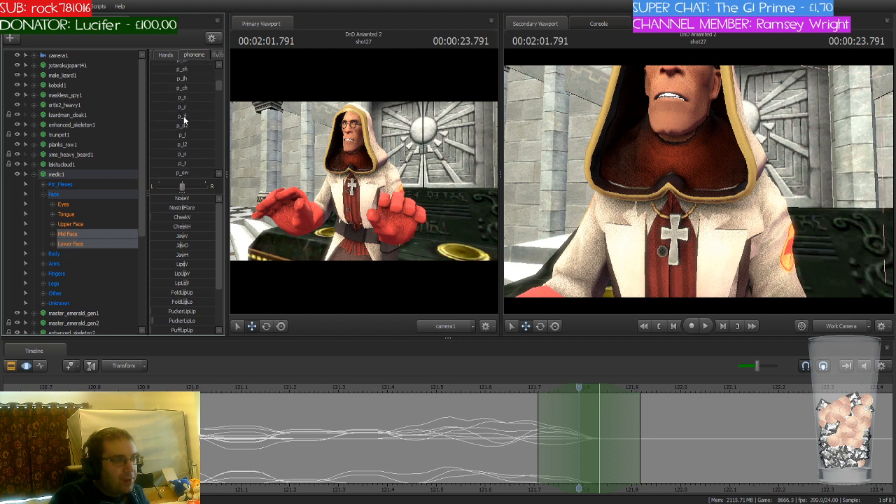
pyautogui.scroll(3, 183, 121)
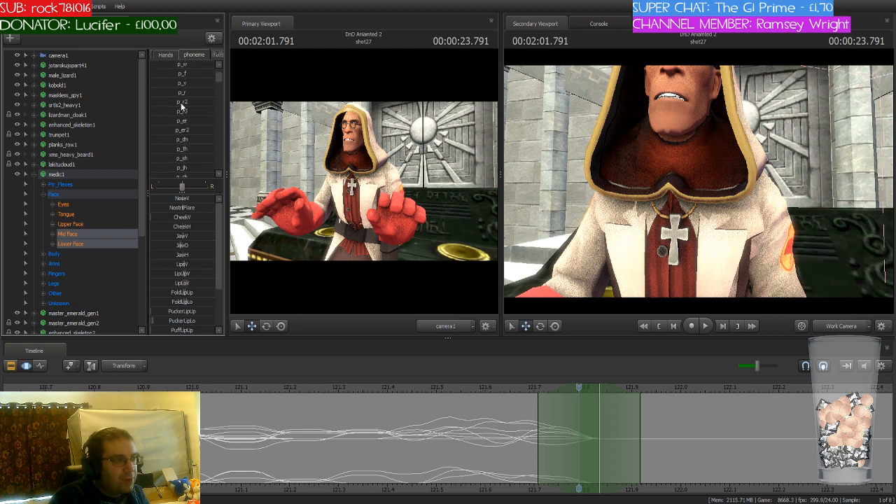
pyautogui.click(181, 93)
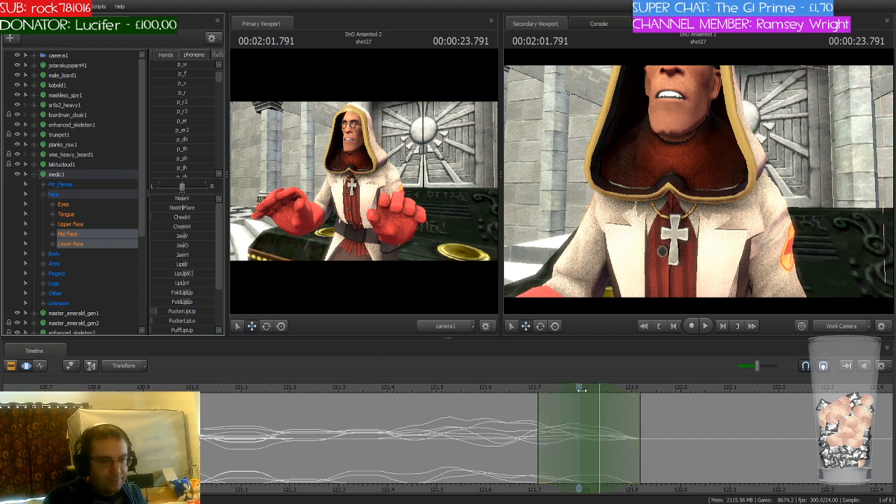
# Step: Move the time selection to 2:01.875 and blend in the p_p phoneme on the medic's mouth
pyautogui.moveTo(580, 388); pyautogui.dragTo(620, 437)
pyautogui.moveTo(597, 388); pyautogui.dragTo(633, 395)
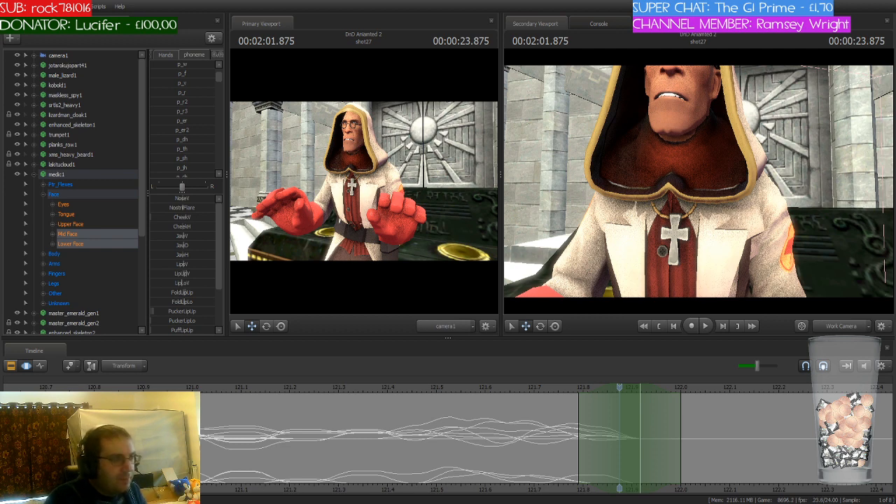
pyautogui.moveTo(618, 387); pyautogui.dragTo(622, 440)
pyautogui.scroll(1, 201, 129)
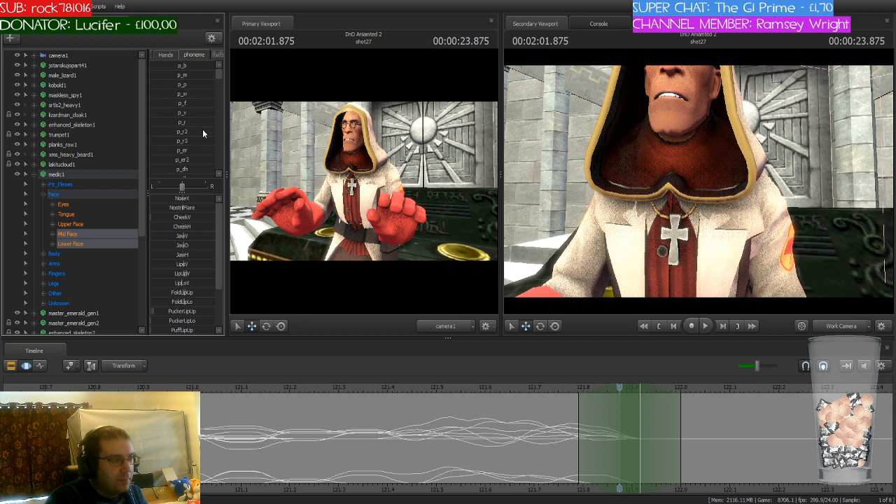
pyautogui.click(174, 86)
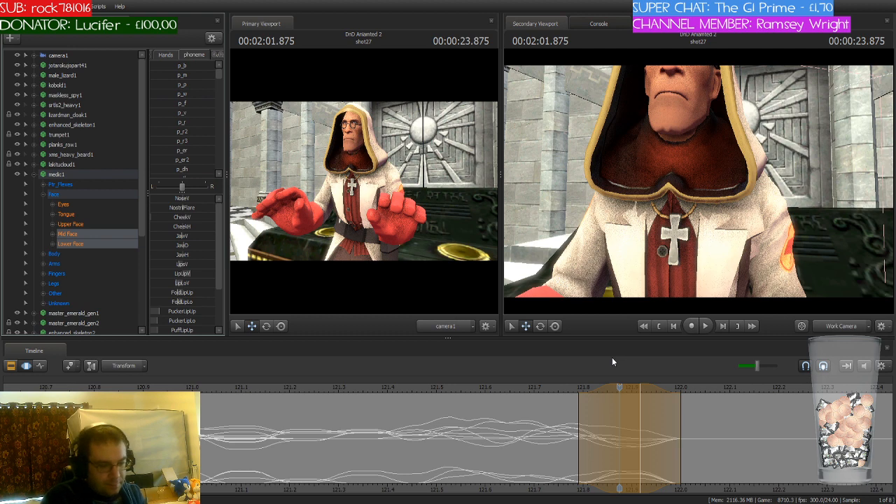
# Step: Move the time selection to 2:01.958 and blend in the p_ch phoneme on the medic's mouth
pyautogui.click(622, 387)
pyautogui.moveTo(622, 387); pyautogui.dragTo(661, 392)
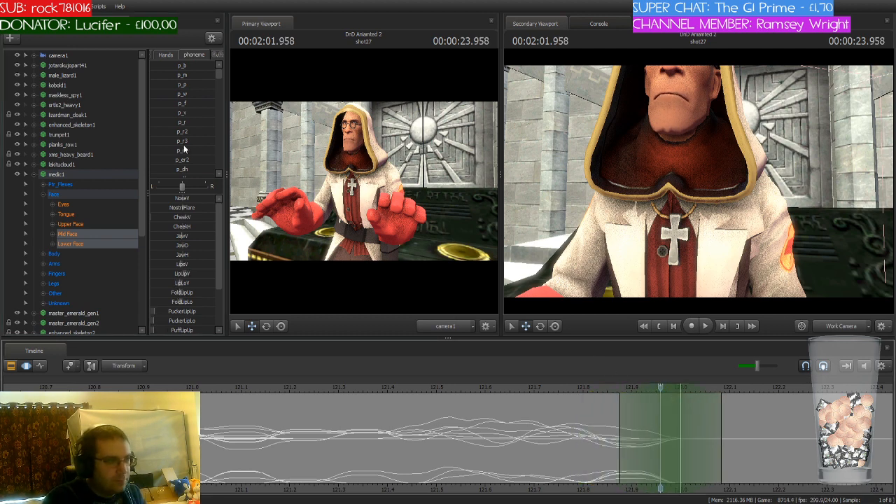
pyautogui.scroll(-3, 188, 145)
pyautogui.scroll(-5, 199, 143)
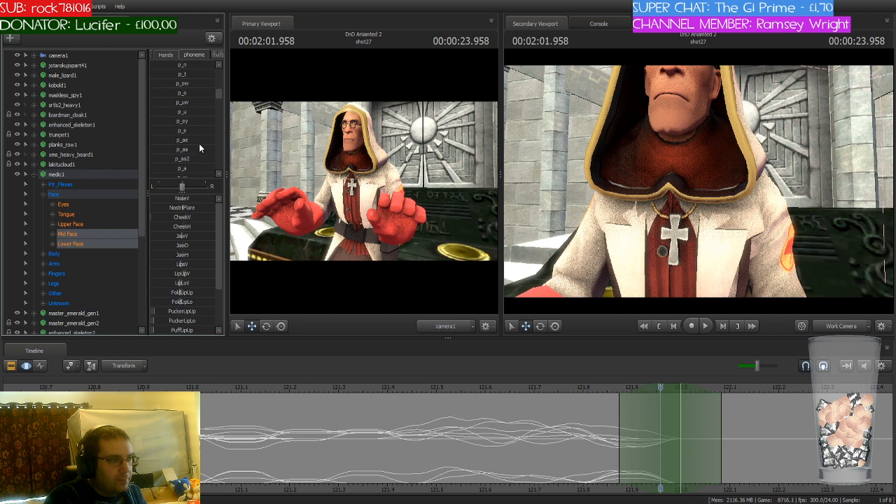
pyautogui.scroll(-1, 199, 144)
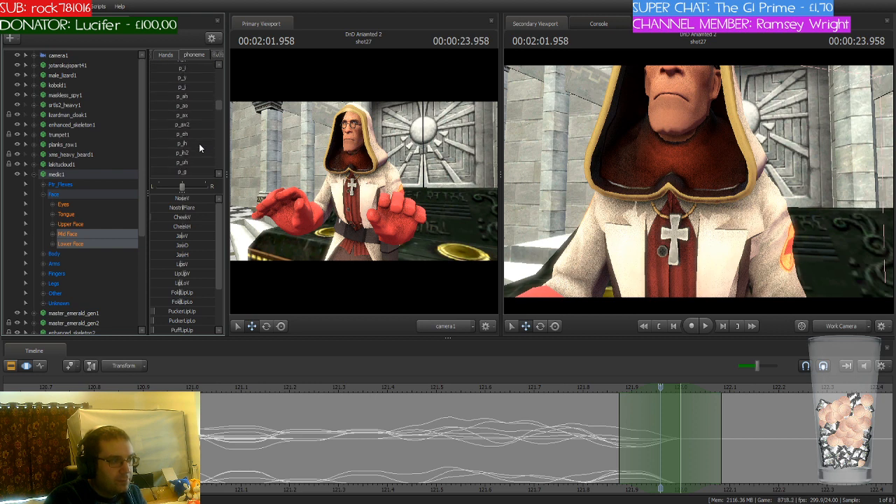
pyautogui.scroll(-3, 199, 144)
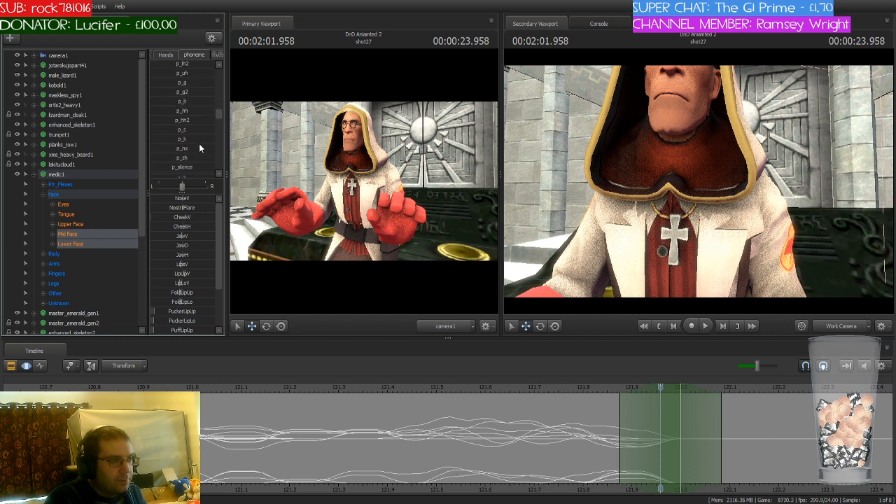
pyautogui.scroll(5, 199, 143)
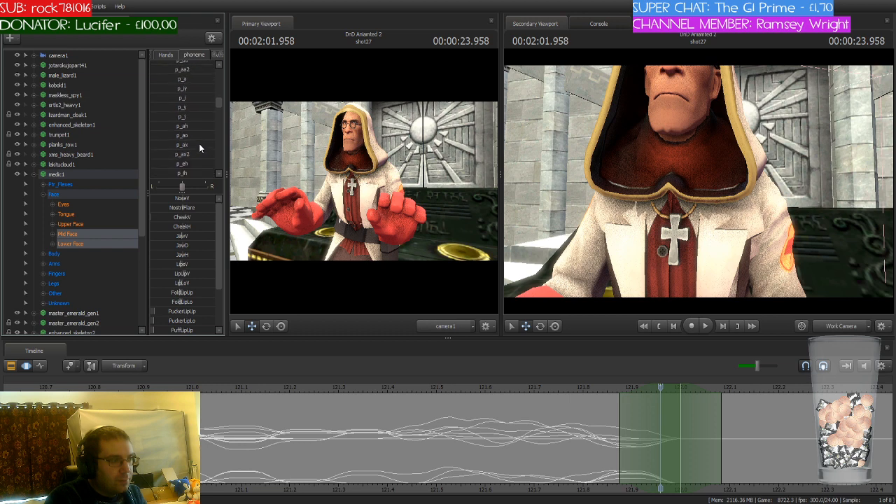
pyautogui.scroll(2, 199, 143)
pyautogui.scroll(2, 198, 143)
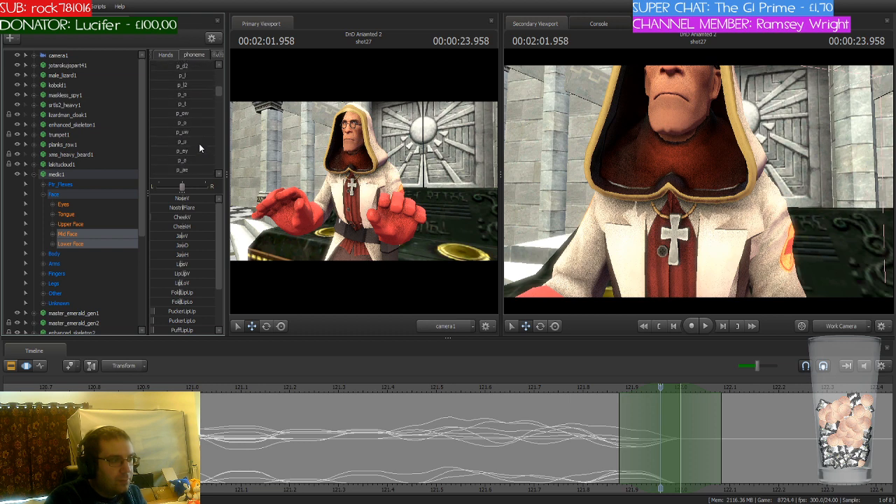
pyautogui.scroll(2, 199, 143)
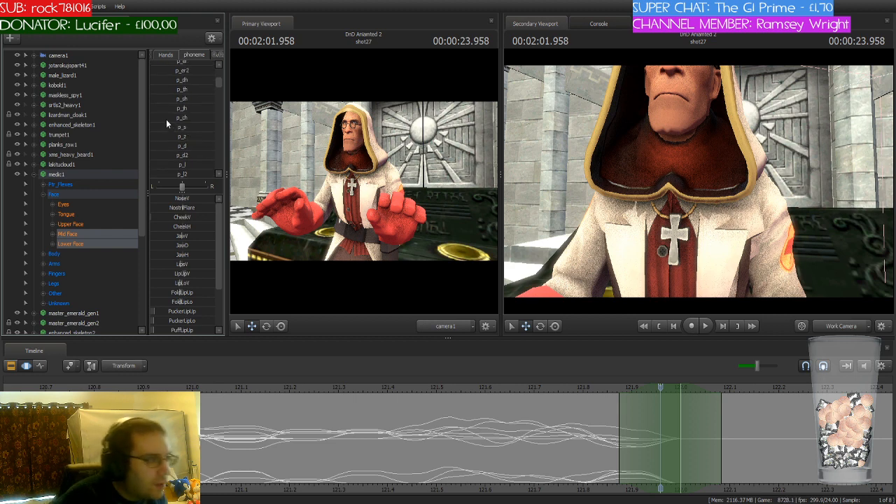
pyautogui.moveTo(167, 119); pyautogui.dragTo(193, 118)
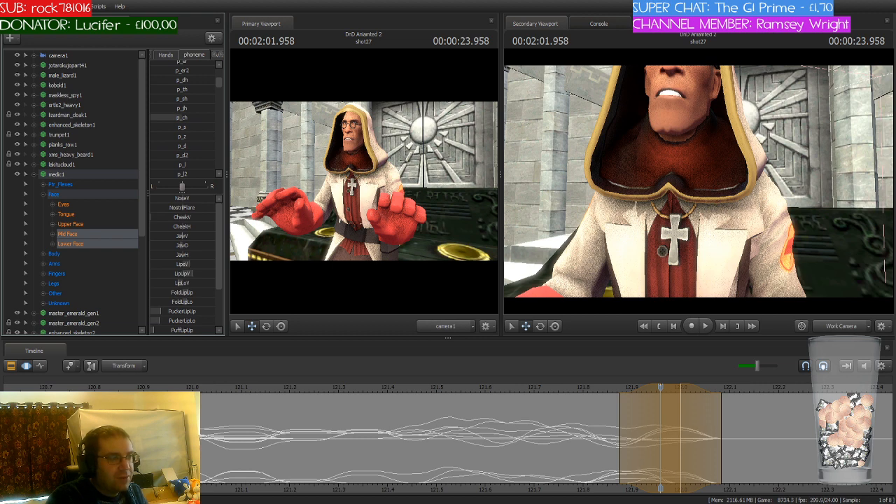
pyautogui.press('Return')
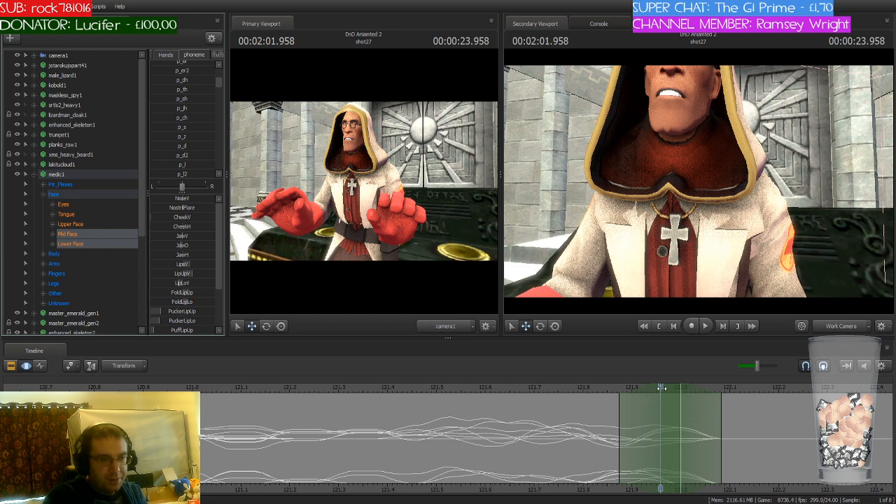
# Step: Move the time selection to 2:02.041 and blend in the p_r phoneme on the medic's mouth
pyautogui.moveTo(660, 393); pyautogui.dragTo(714, 418)
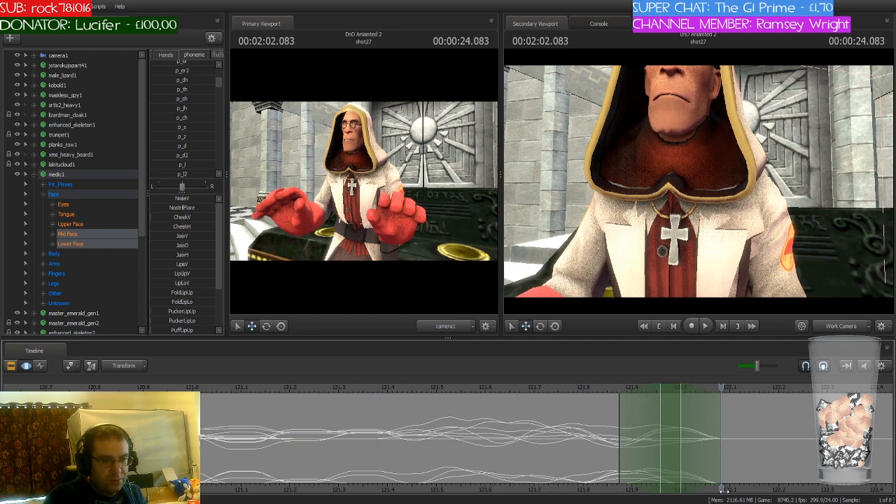
pyautogui.moveTo(722, 460); pyautogui.dragTo(536, 460, button='middle')
pyautogui.moveTo(493, 391); pyautogui.dragTo(515, 392)
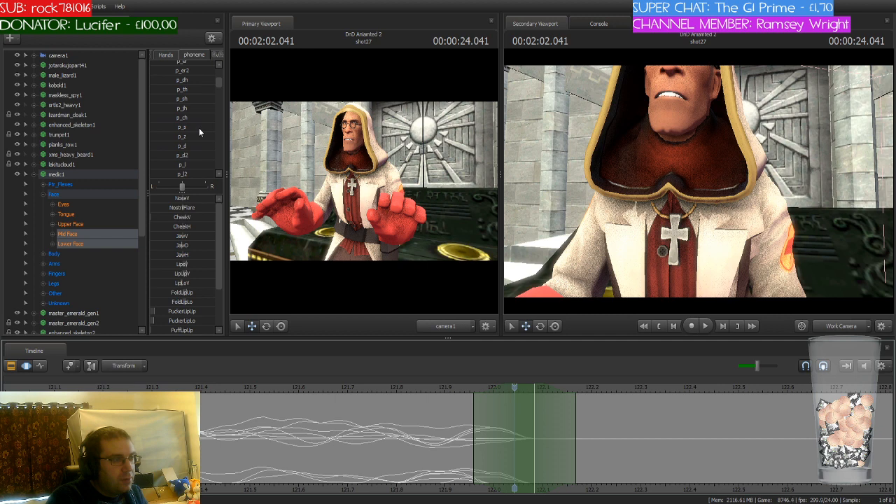
pyautogui.scroll(3, 199, 128)
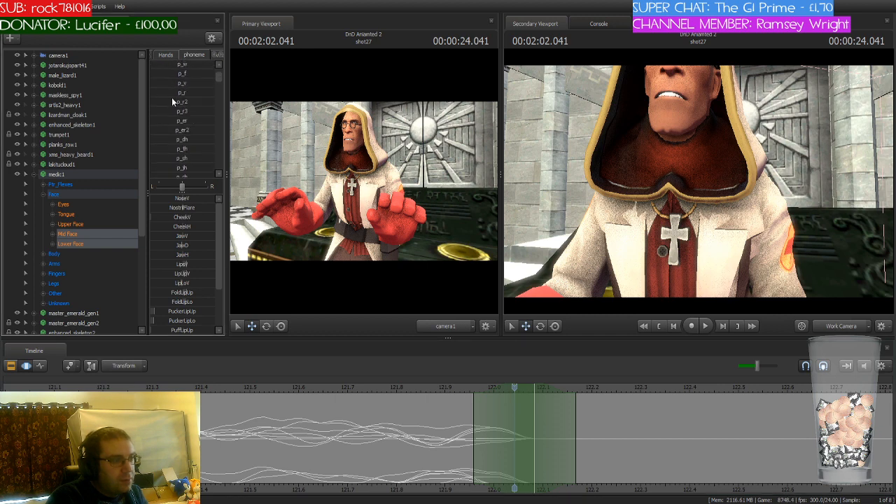
pyautogui.moveTo(171, 93); pyautogui.dragTo(194, 94)
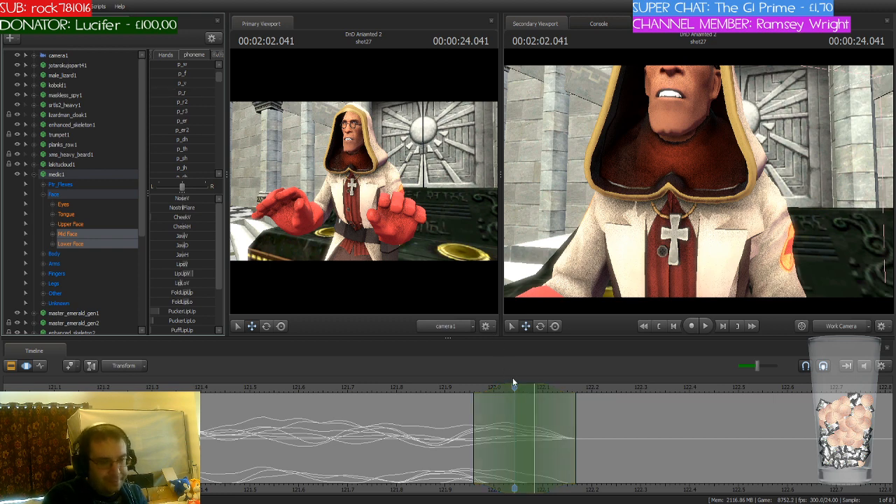
# Step: Move the time selection to 2:02.125 and blend in the p_s phoneme on the medic's mouth
pyautogui.click(238, 389)
pyautogui.moveTo(237, 390); pyautogui.dragTo(564, 398)
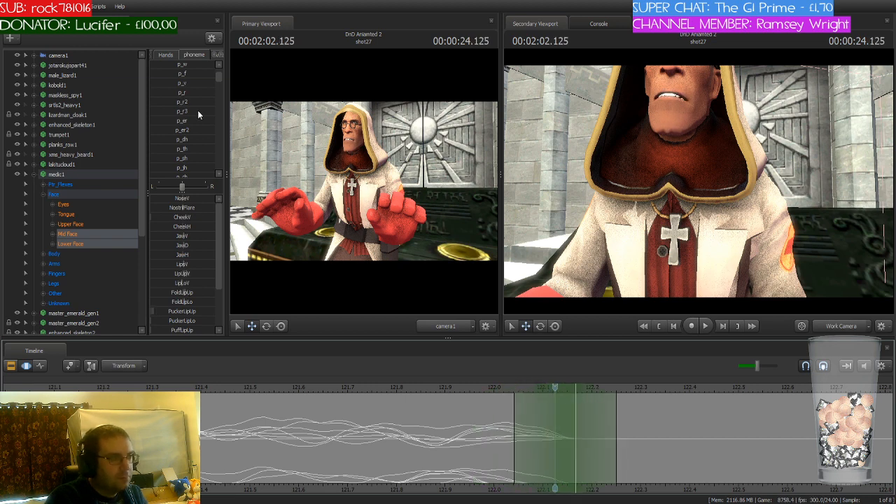
pyautogui.scroll(-2, 198, 112)
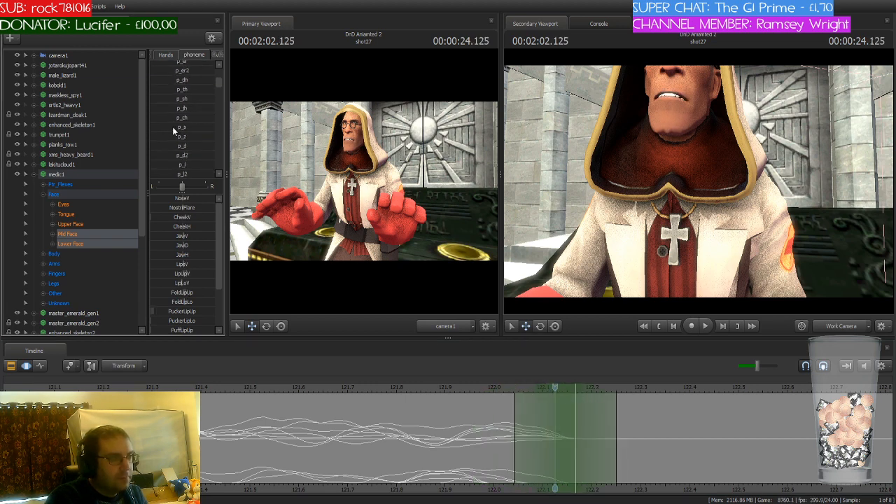
pyautogui.click(173, 127)
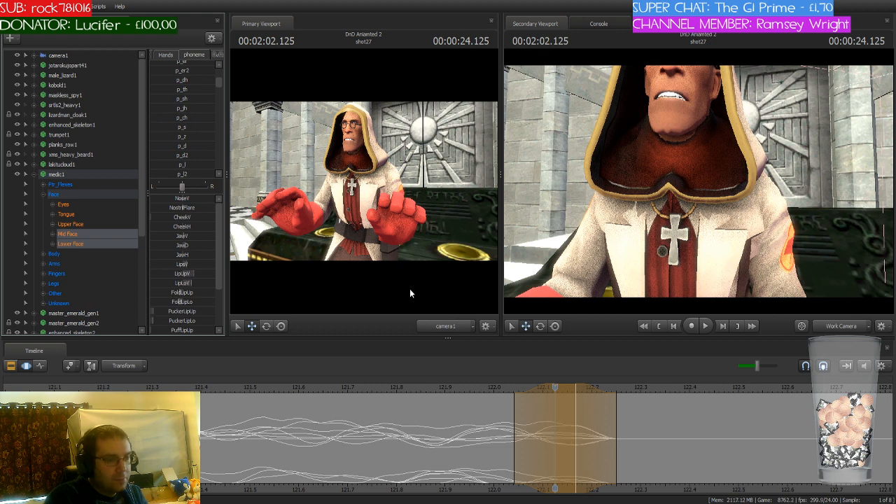
pyautogui.click(530, 413)
# Step: Play back the medic's second stretch of dialogue from just before 1:56 to check the lip sync
pyautogui.scroll(-2, 555, 392)
pyautogui.scroll(-5, 287, 401)
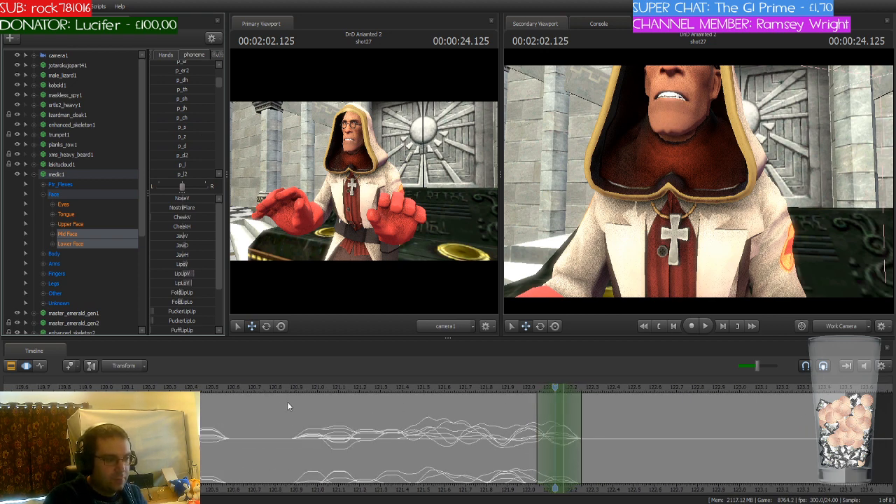
pyautogui.scroll(-1, 287, 401)
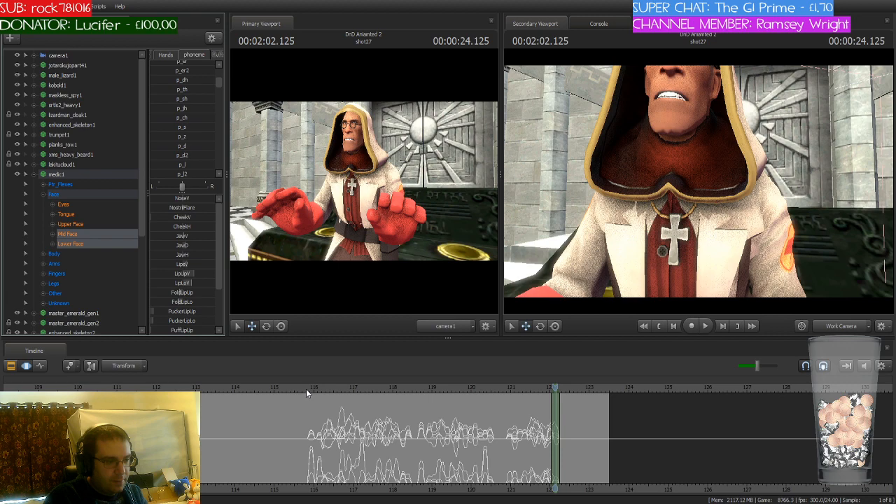
pyautogui.click(307, 389)
pyautogui.press('space')
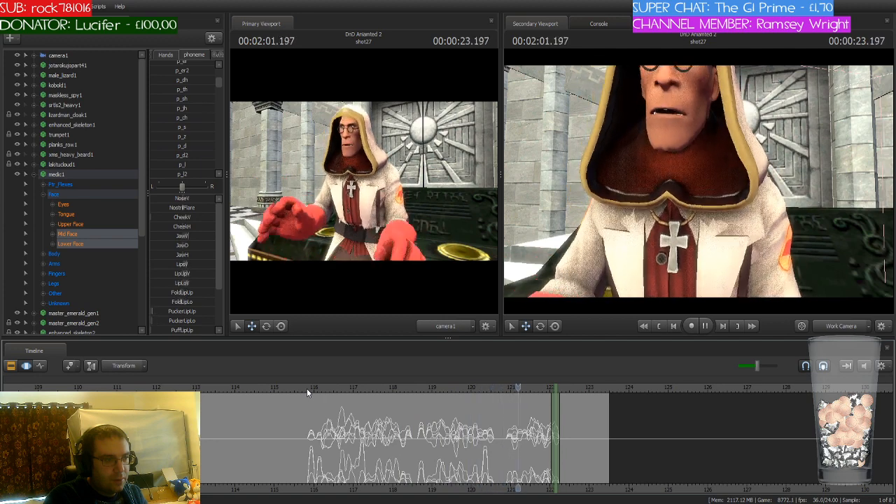
pyautogui.press('space')
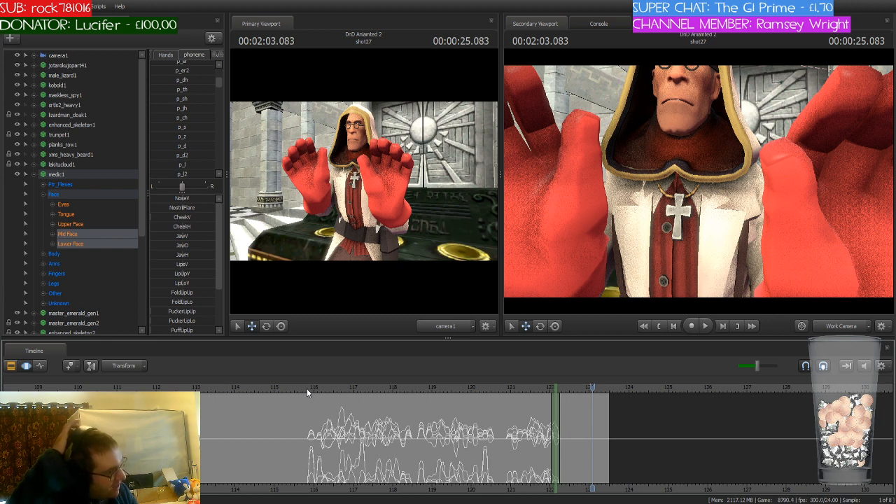
# Step: Play back shot27 from 1:38.125 through the medic's last line to review the complete lip sync
pyautogui.scroll(-5, 311, 390)
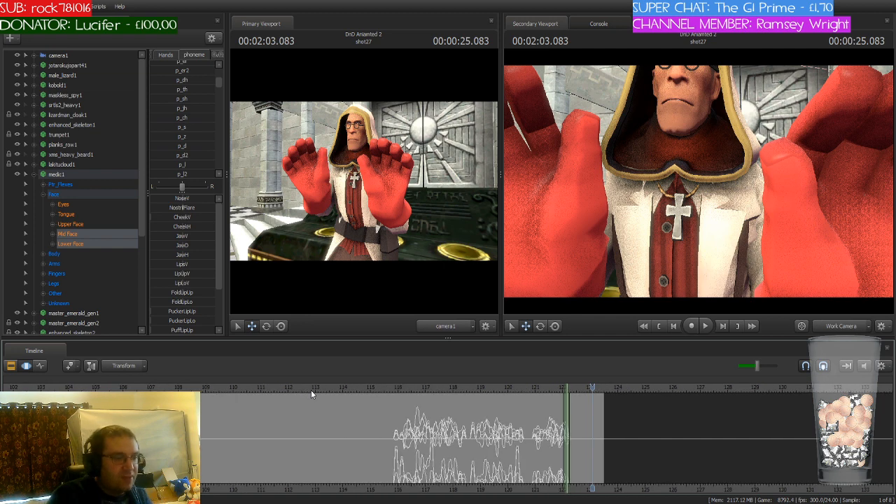
pyautogui.scroll(-2, 311, 390)
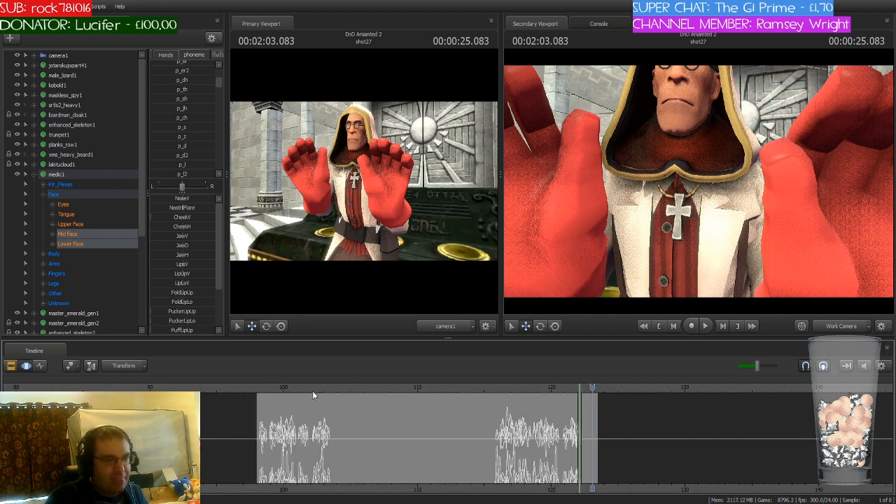
pyautogui.click(258, 389)
pyautogui.scroll(4, 274, 400)
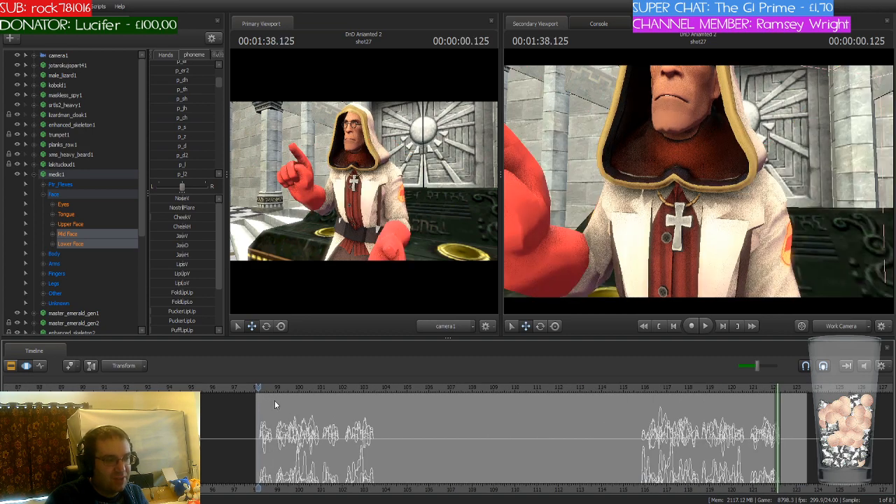
pyautogui.scroll(3, 275, 401)
pyautogui.press('space')
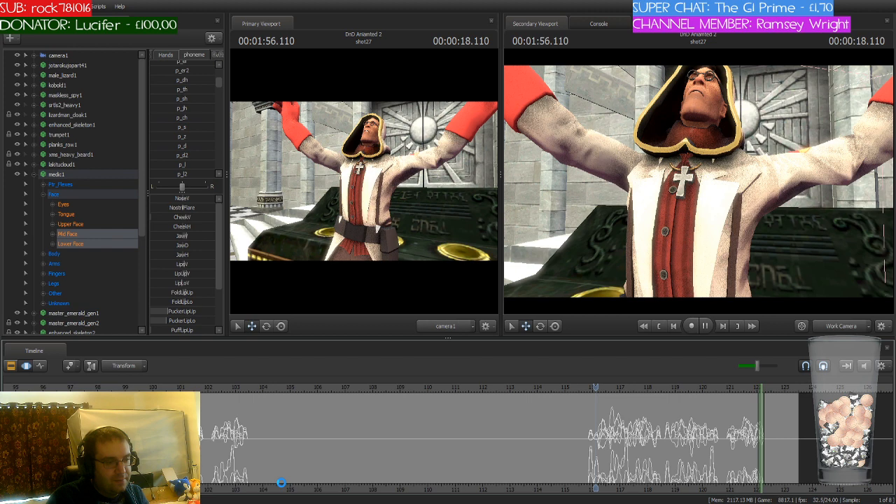
pyautogui.press('space')
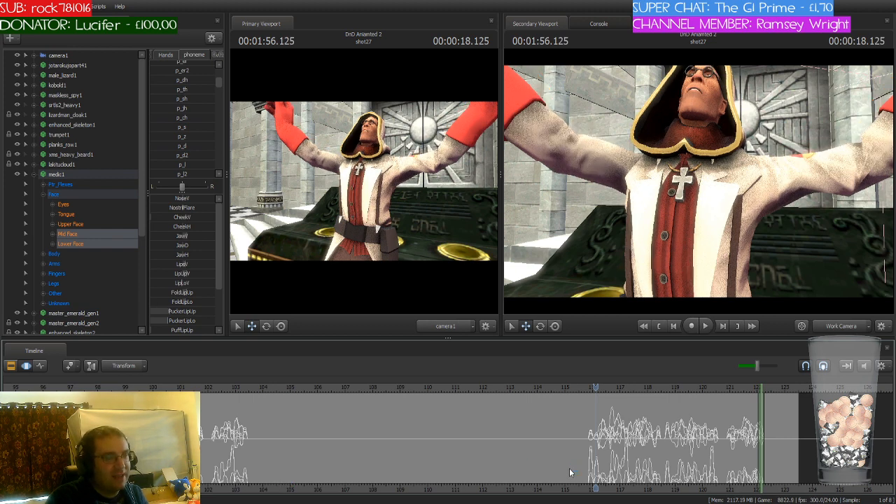
pyautogui.moveTo(595, 487); pyautogui.dragTo(498, 486, button='middle')
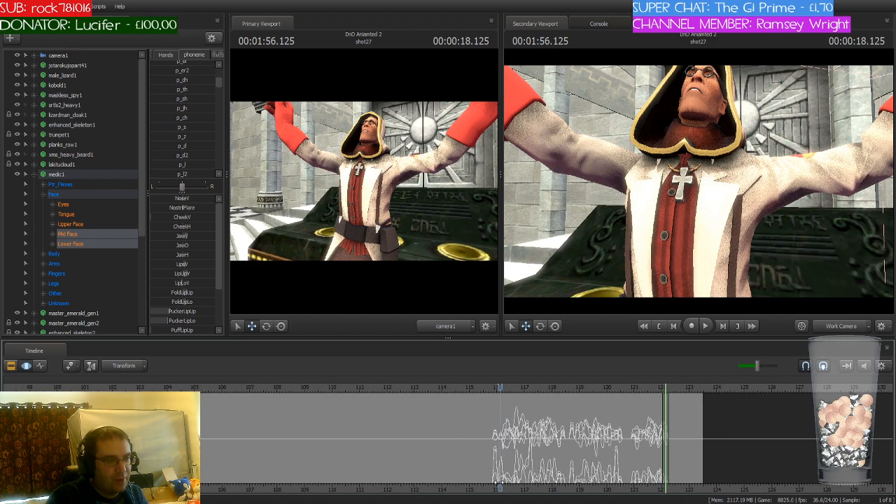
pyautogui.press('space')
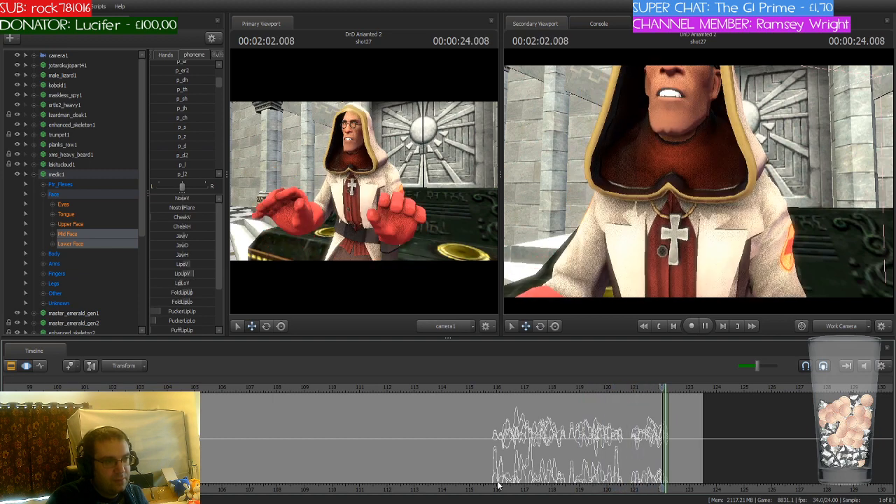
pyautogui.scroll(3, 721, 463)
pyautogui.press('space')
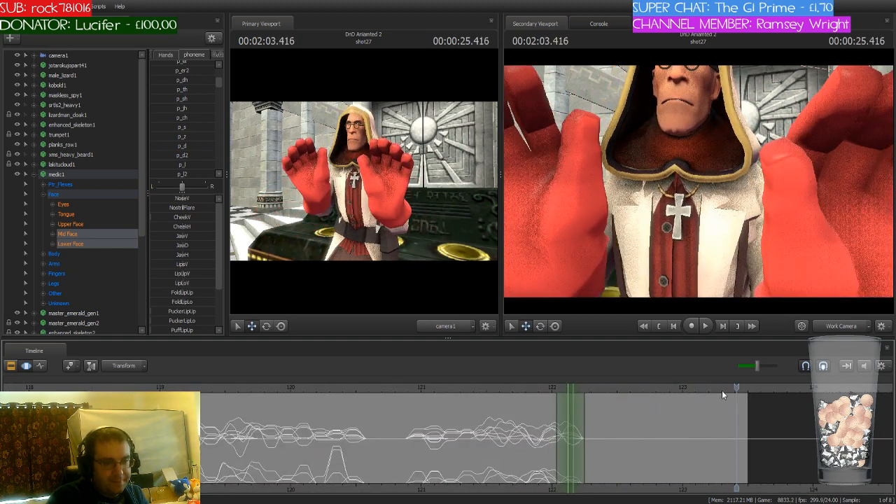
# Step: Move the time selection to 2:02.166 and blend in the p_i phoneme on the medic's mouth
pyautogui.click(519, 400)
pyautogui.moveTo(519, 403); pyautogui.dragTo(583, 389)
pyautogui.scroll(2, 573, 396)
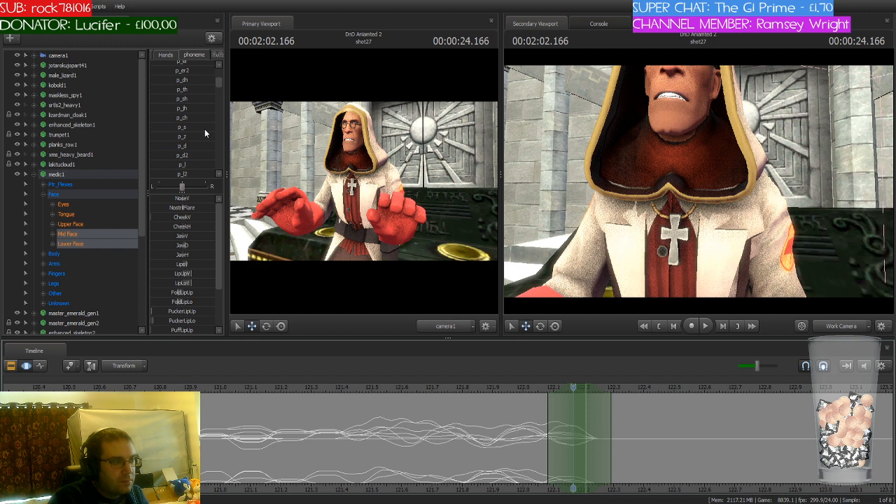
pyautogui.scroll(-3, 205, 129)
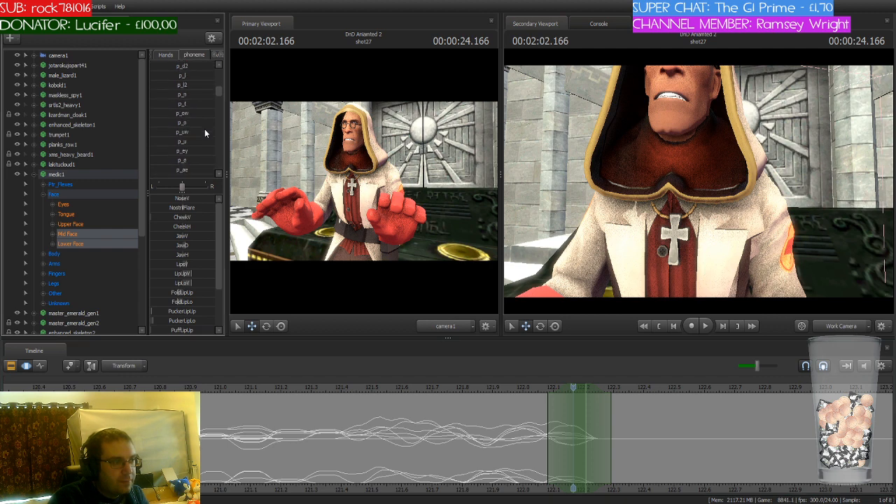
pyautogui.scroll(-3, 205, 129)
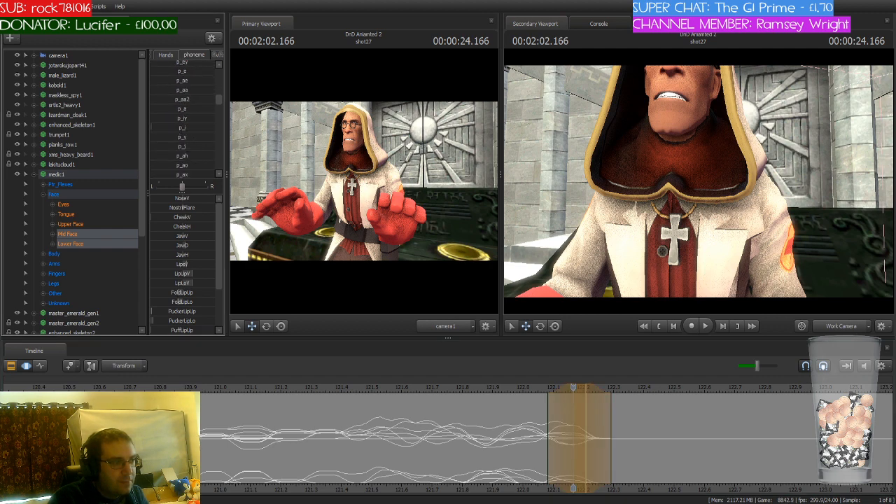
pyautogui.moveTo(153, 128); pyautogui.dragTo(182, 127)
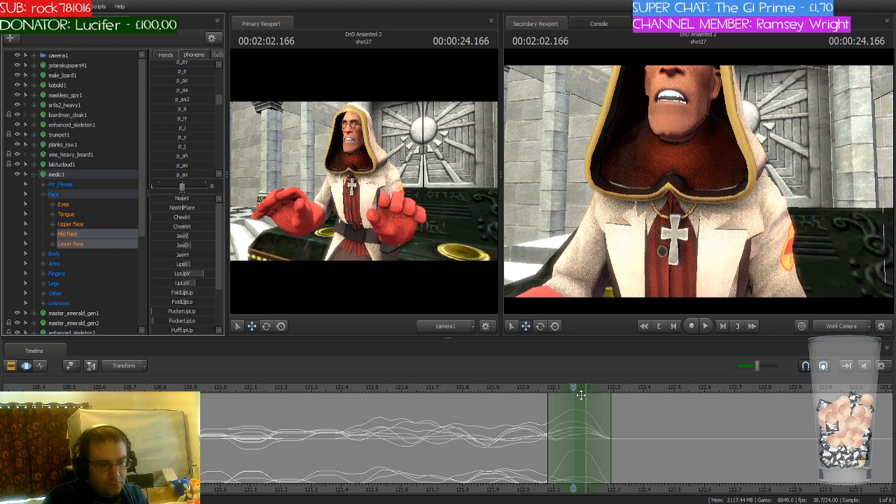
# Step: Move the time selection to 2:02.291 and blend in the p_s phoneme on the medic's mouth
pyautogui.click(474, 392)
pyautogui.moveTo(474, 394); pyautogui.dragTo(614, 390)
pyautogui.scroll(-6, 187, 130)
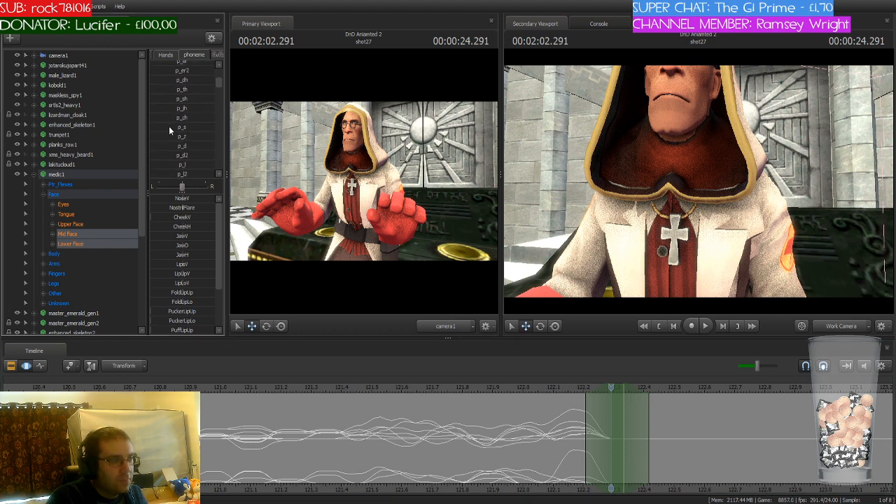
pyautogui.moveTo(169, 126); pyautogui.dragTo(181, 127)
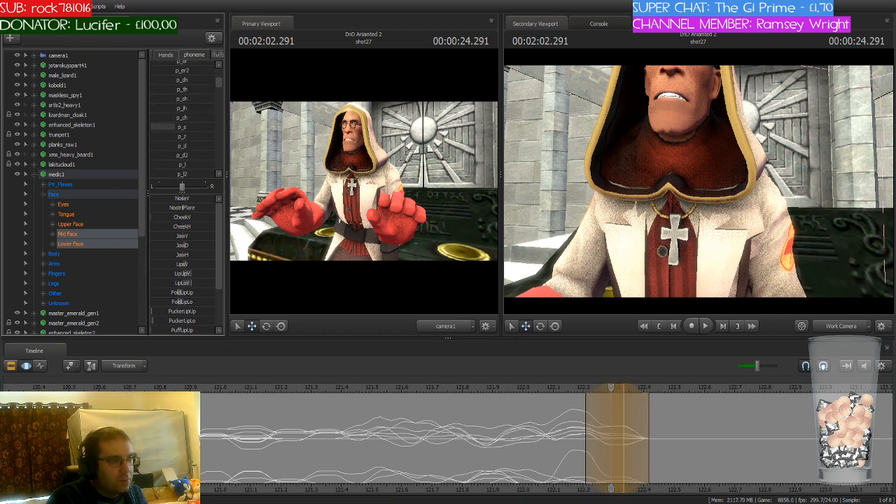
# Step: Move the time selection to 2:02.416 and blend in the p_uw phoneme on the medic's mouth
pyautogui.click(624, 387)
pyautogui.moveTo(624, 387); pyautogui.dragTo(650, 389)
pyautogui.click(622, 389)
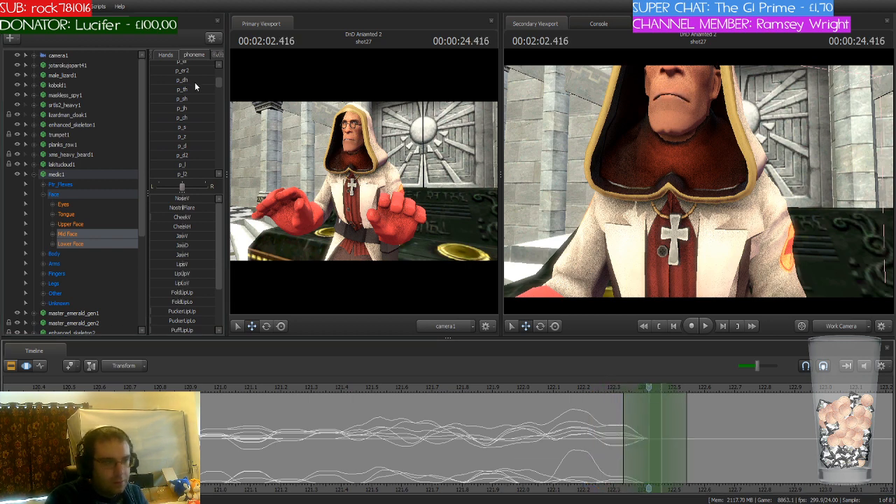
pyautogui.scroll(1, 190, 117)
pyautogui.scroll(2, 190, 121)
pyautogui.scroll(-5, 190, 121)
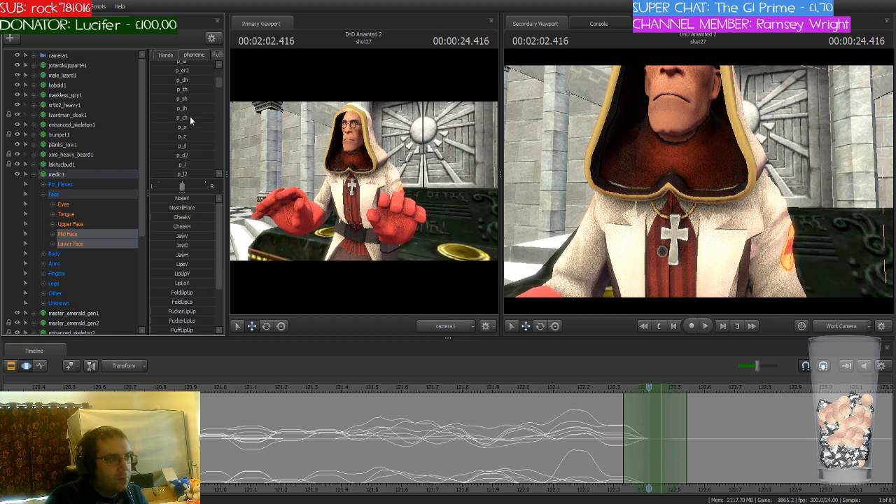
pyautogui.click(183, 163)
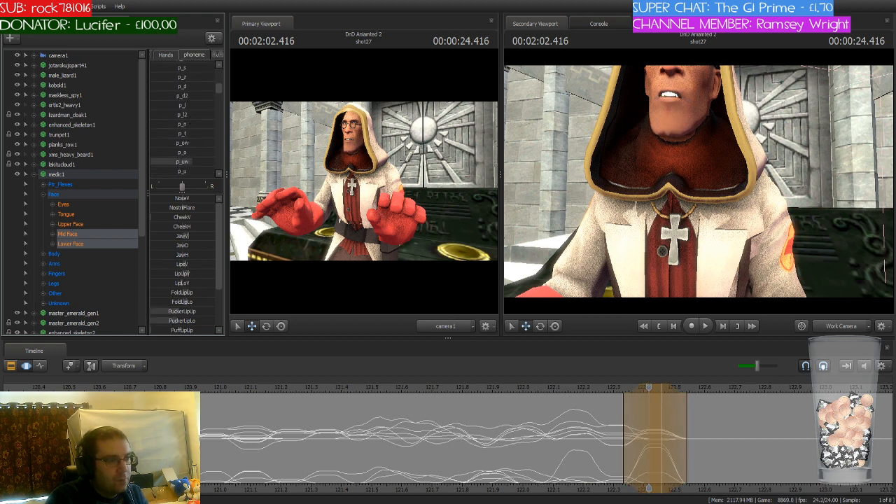
pyautogui.press('Return')
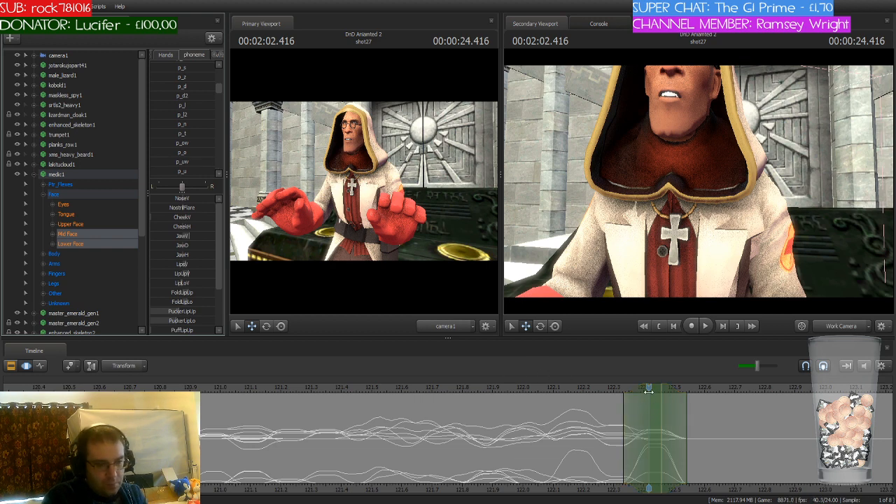
# Step: Lengthen the p_uw fade-out to 2:02.583, move the time selection there and blend in the p_e phoneme on the medic's mouth
pyautogui.moveTo(653, 388); pyautogui.dragTo(701, 396)
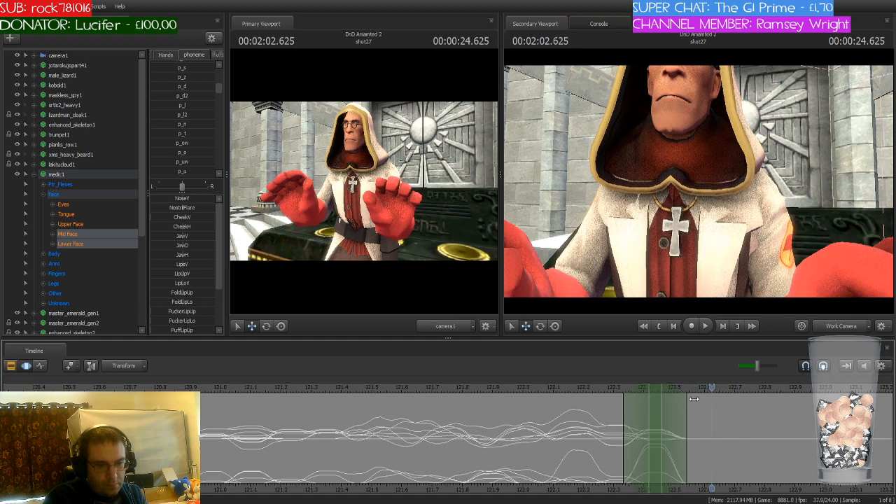
pyautogui.press('space')
pyautogui.keyDown('alt'); pyautogui.moveTo(671, 408); pyautogui.dragTo(699, 407); pyautogui.keyUp('alt')
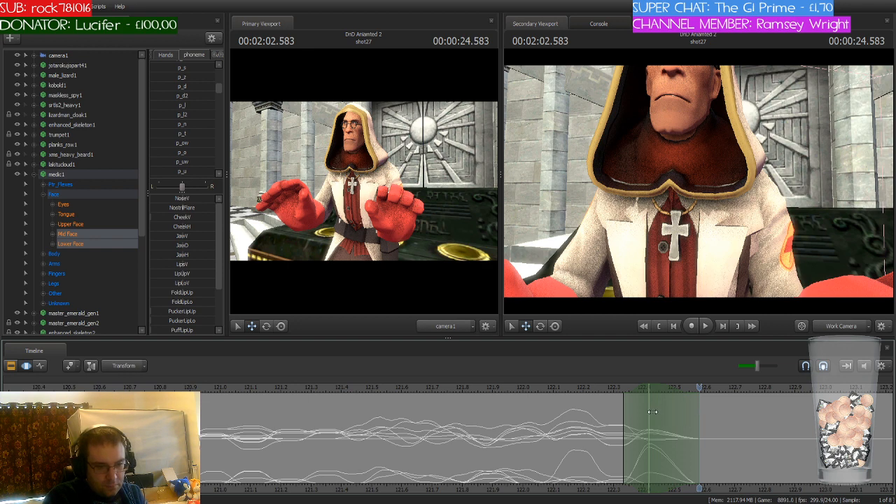
pyautogui.moveTo(652, 412); pyautogui.dragTo(707, 395)
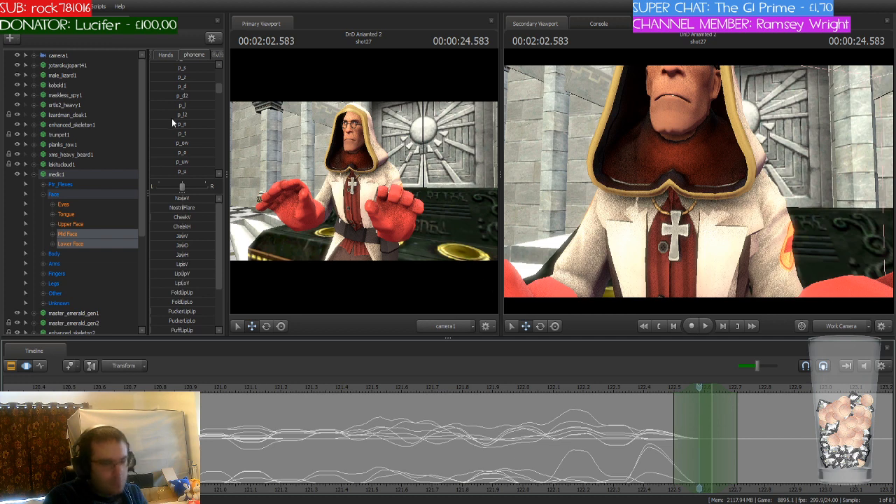
pyautogui.scroll(-2, 172, 123)
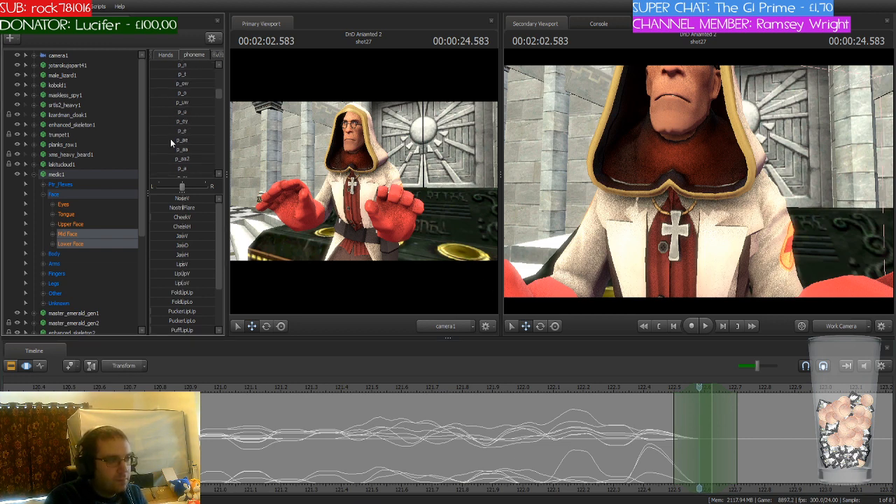
pyautogui.moveTo(171, 143); pyautogui.dragTo(188, 130)
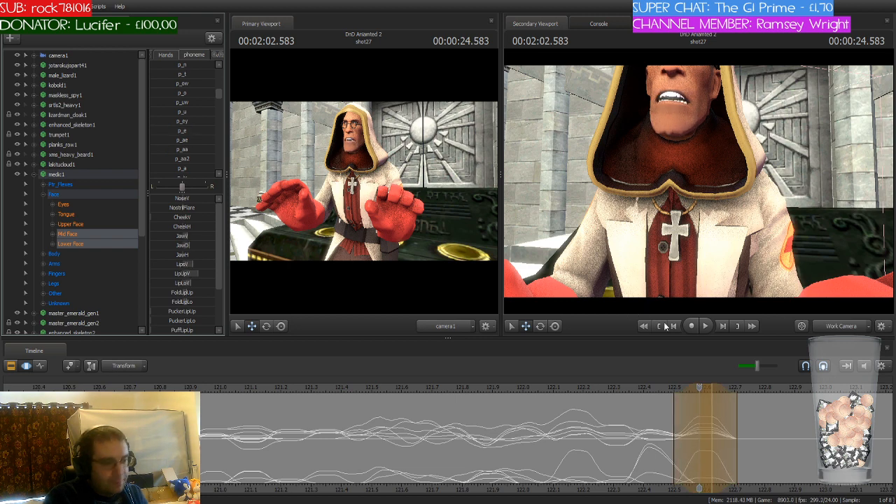
pyautogui.click(385, 418)
pyautogui.moveTo(385, 414); pyautogui.dragTo(447, 400)
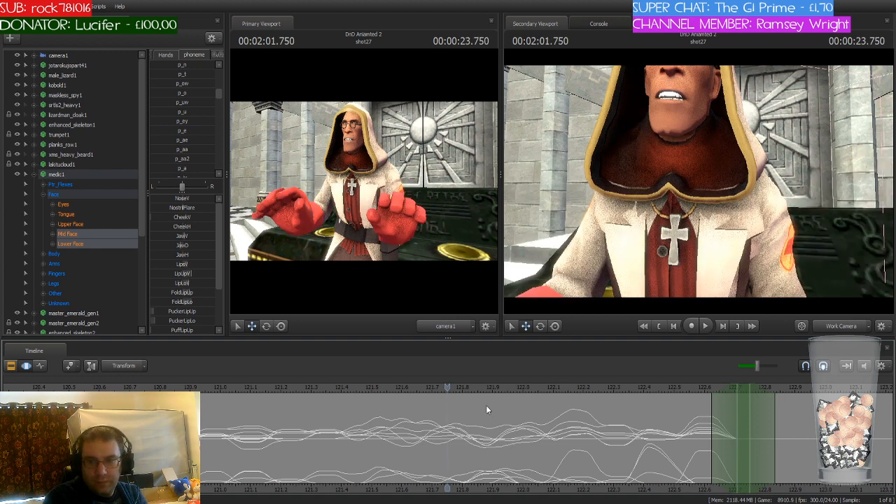
pyautogui.hotkey('ctrl', 'z')
pyautogui.hotkey('ctrl', 'z')
pyautogui.hotkey('ctrl', 'z')
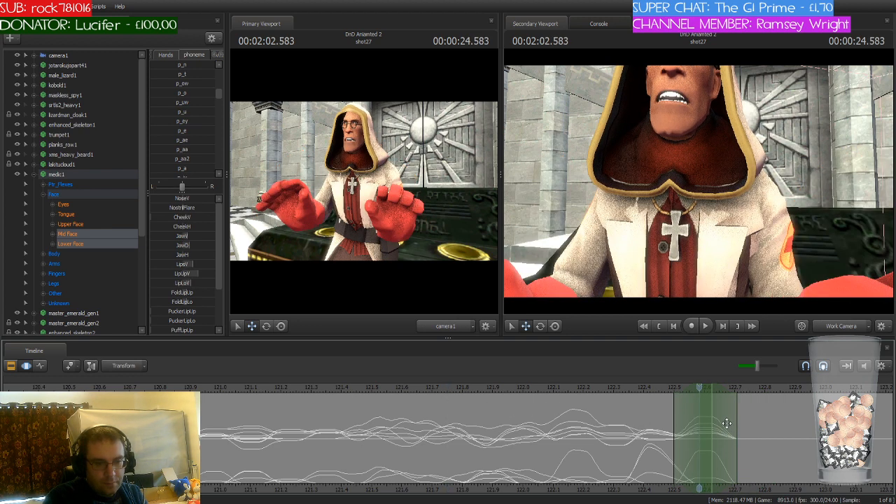
# Step: Stretch the last phoneme's fade-out to about 2:02.9, play it back and commit the change
pyautogui.click(727, 423)
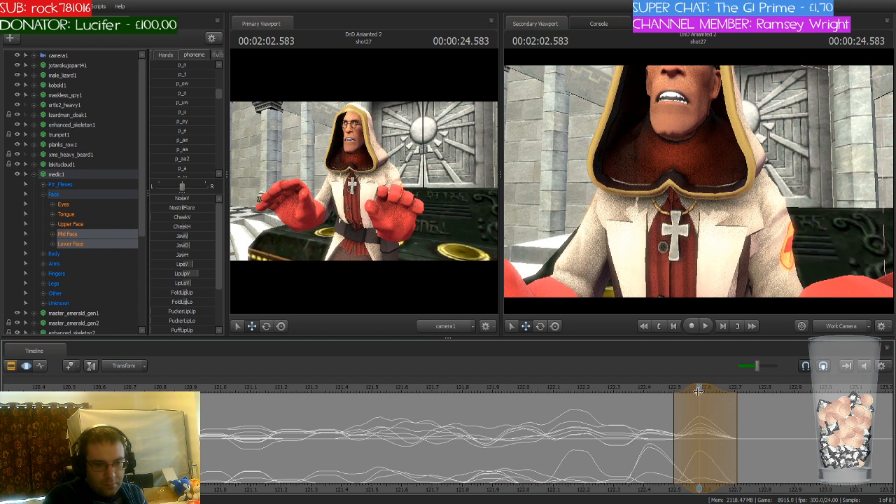
pyautogui.moveTo(738, 412); pyautogui.dragTo(801, 413)
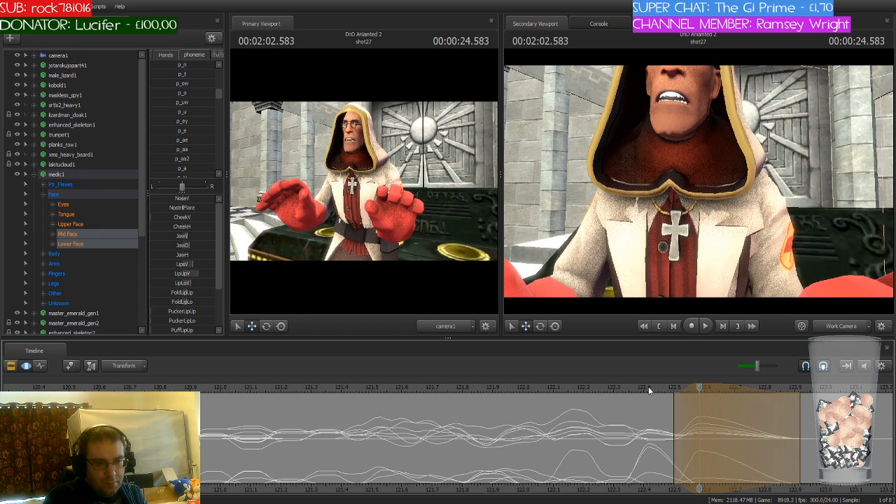
pyautogui.press('space')
pyautogui.press('space')
pyautogui.scroll(-1, 645, 386)
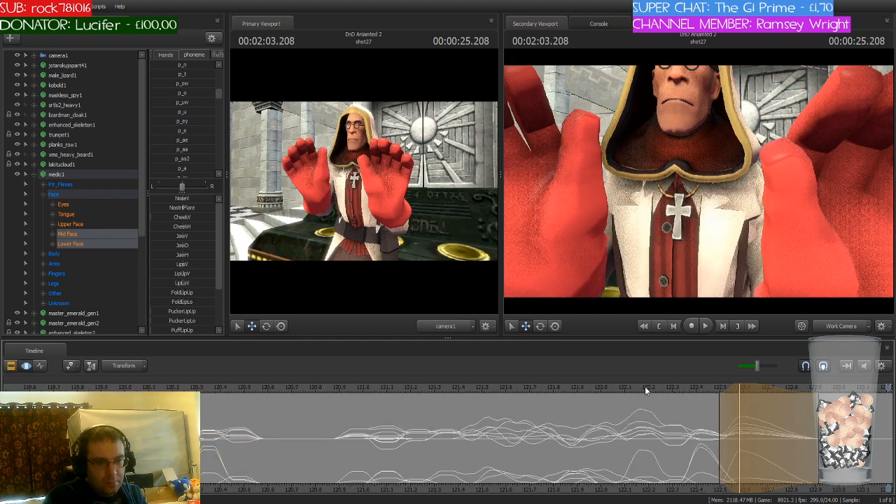
pyautogui.scroll(-1, 645, 387)
pyautogui.moveTo(855, 485); pyautogui.dragTo(647, 473, button='middle')
pyautogui.press('Escape')
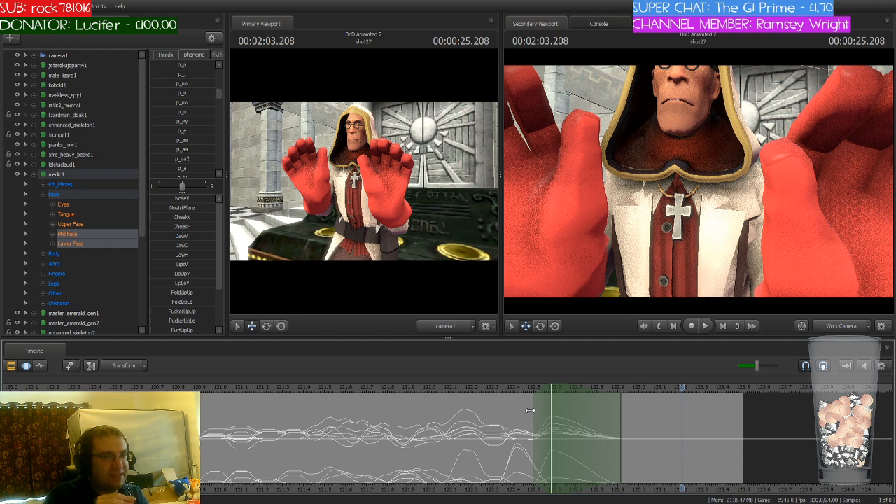
# Step: Play back the medic's last line from about 2:00.9 into shot28 to check the lip sync
pyautogui.scroll(-3, 530, 410)
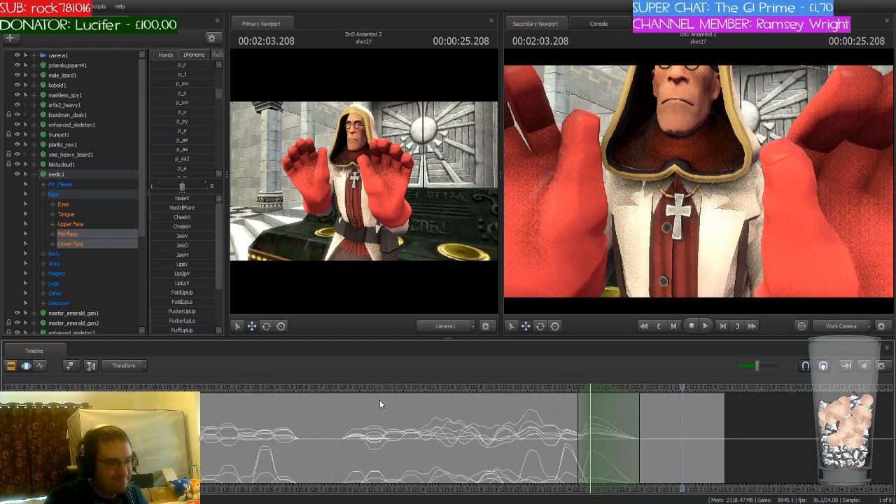
pyautogui.click(344, 387)
pyautogui.press('space')
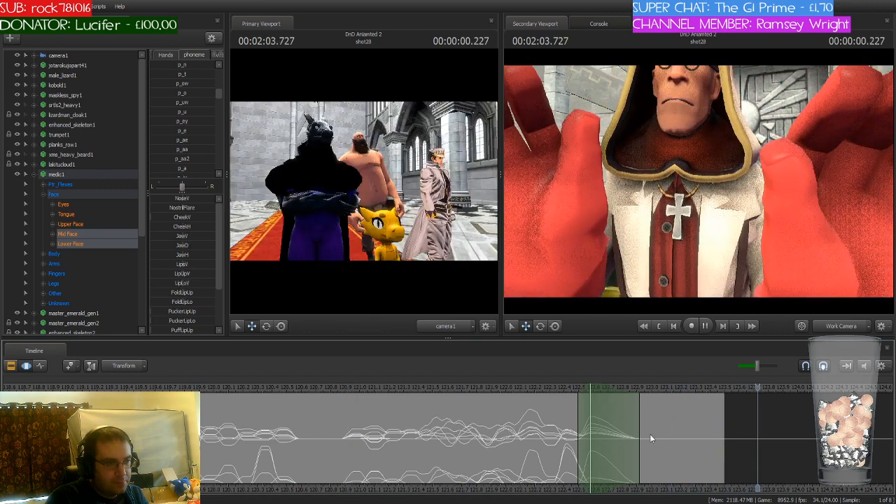
pyautogui.press('space')
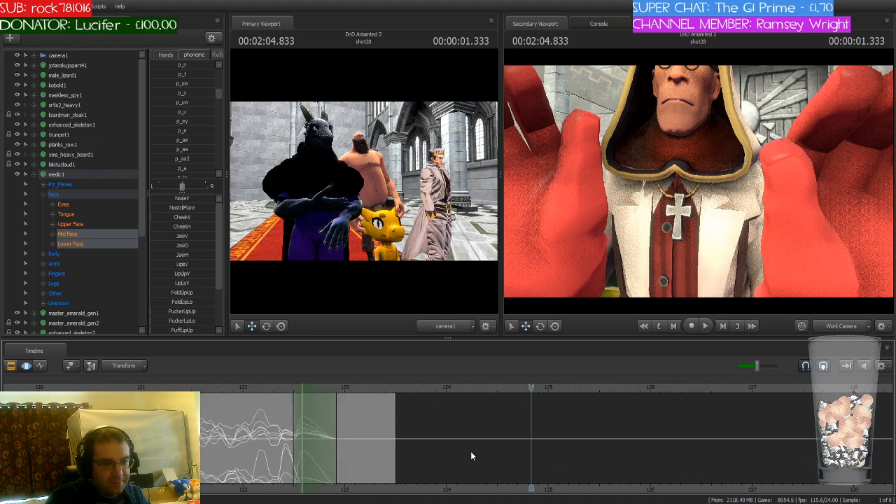
# Step: Play back shot27 from about 1:38 to 1:45.375 to review the medic's first line
pyautogui.scroll(-6, 472, 456)
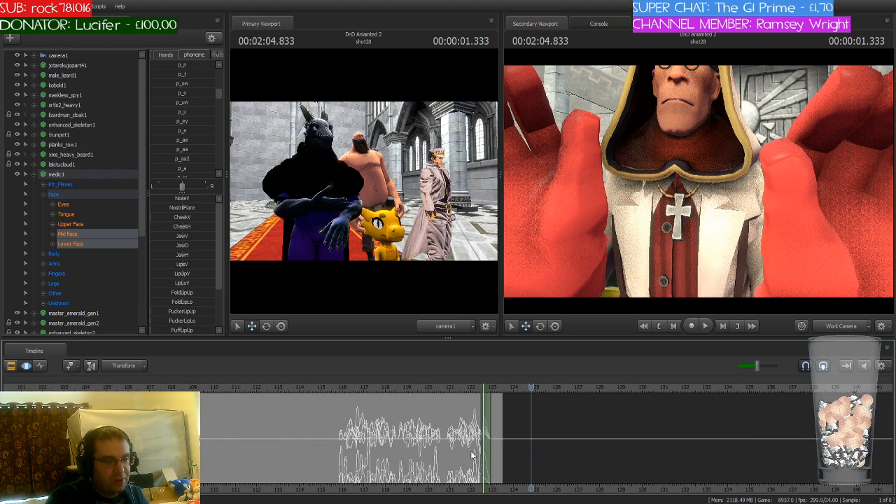
pyautogui.scroll(3, 472, 455)
pyautogui.scroll(-5, 472, 455)
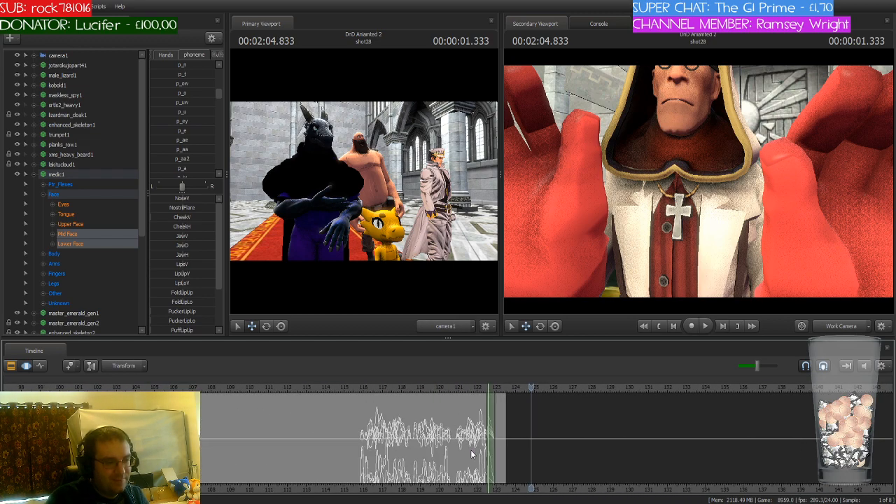
pyautogui.click(131, 388)
pyautogui.press('space')
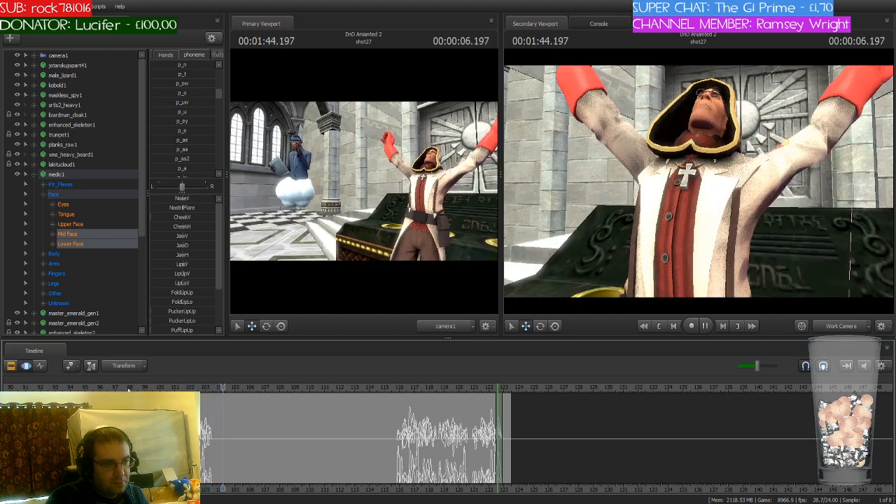
pyautogui.scroll(4, 219, 407)
pyautogui.press('space')
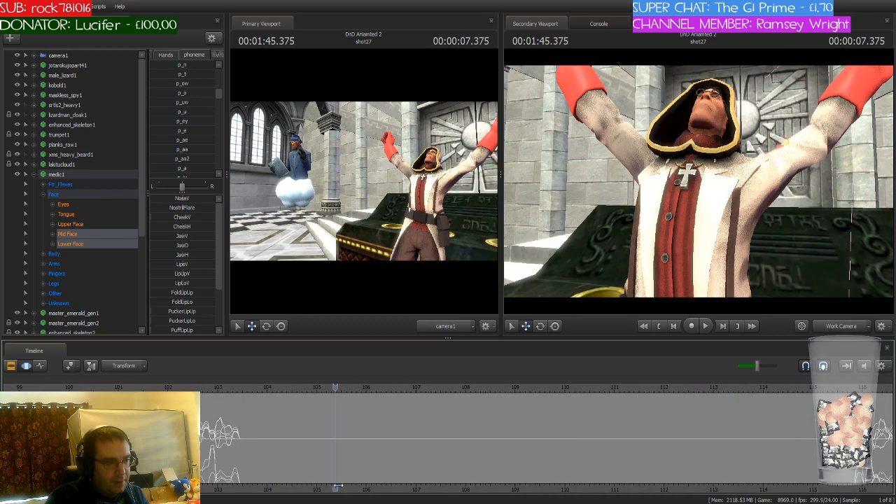
# Step: Collapse medic1's control groups in the animation set list and clear the selection
pyautogui.click(33, 174)
pyautogui.scroll(-1, 74, 183)
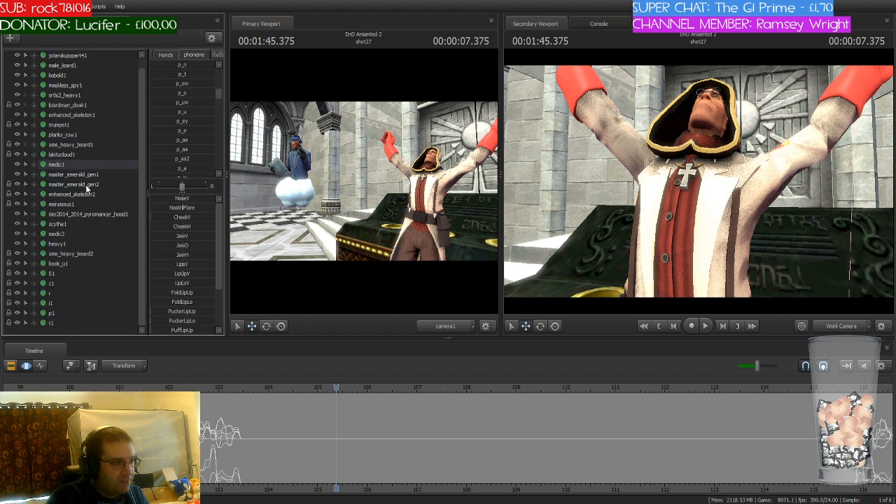
pyautogui.click(53, 331)
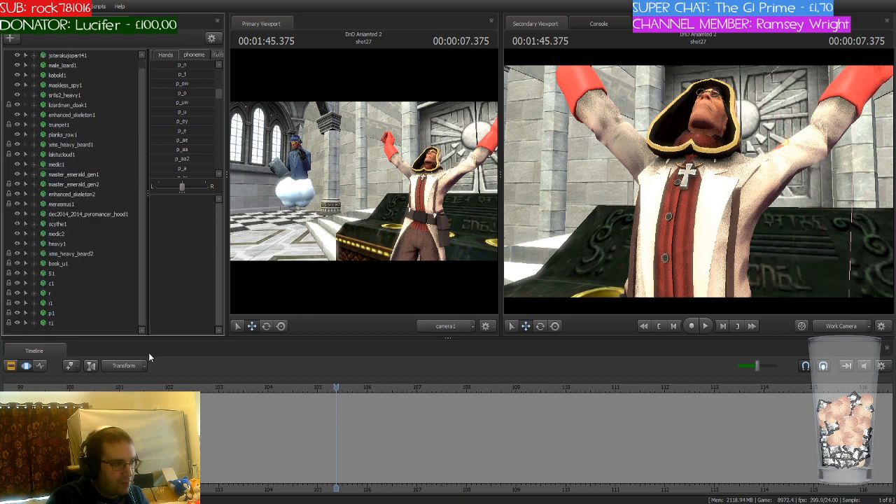
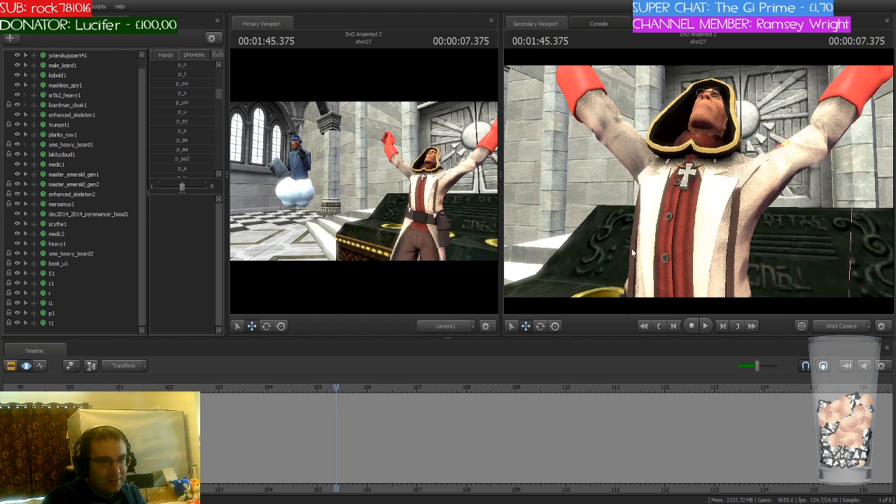
# Step: Select spy1 and set the time selection from the start of shot27 to about 2:03.5
pyautogui.moveTo(648, 271); pyautogui.dragTo(648, 310)
pyautogui.press('s')
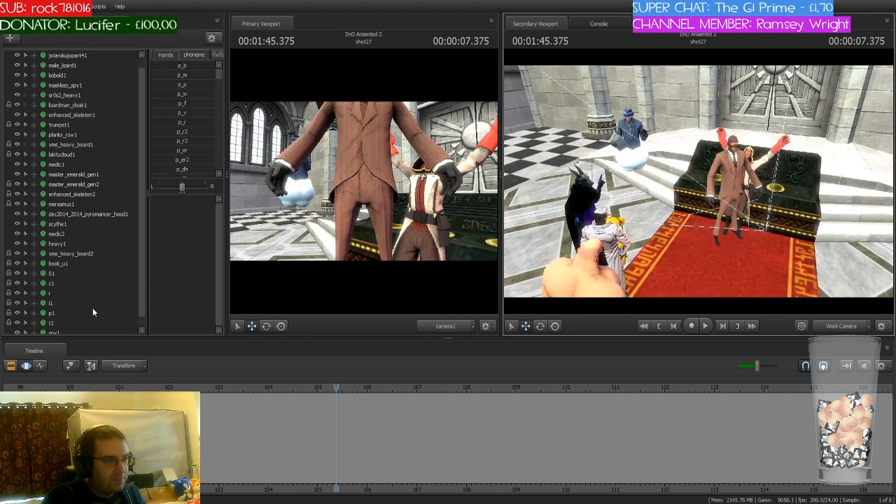
pyautogui.scroll(-1, 92, 307)
pyautogui.click(67, 320)
pyautogui.moveTo(697, 272); pyautogui.dragTo(648, 237)
pyautogui.scroll(-4, 401, 427)
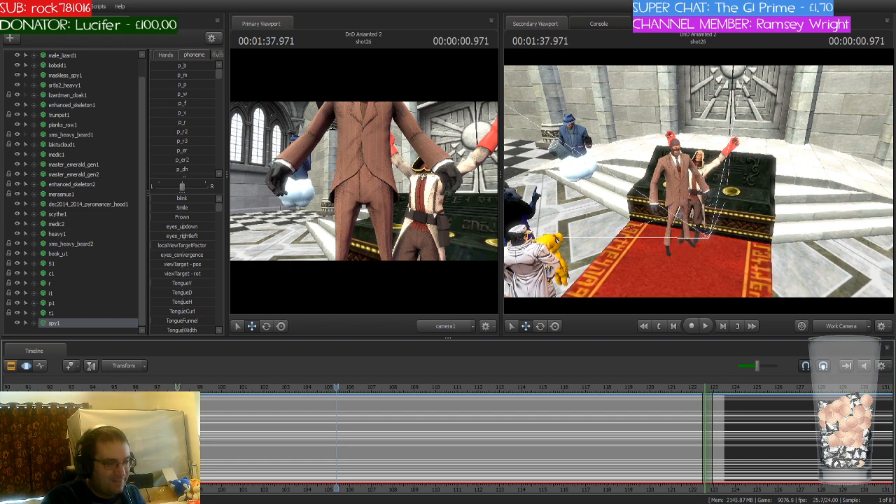
pyautogui.keyDown('shift'); pyautogui.moveTo(178, 419); pyautogui.dragTo(724, 473); pyautogui.keyUp('shift')
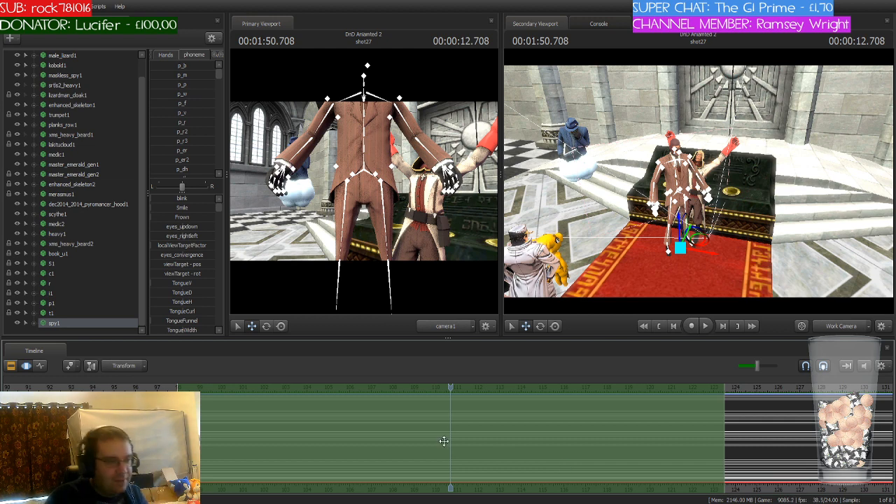
# Step: From the start of shot27, move spy1 away from the altar front onto the open floor beside the steps
pyautogui.press('Home')
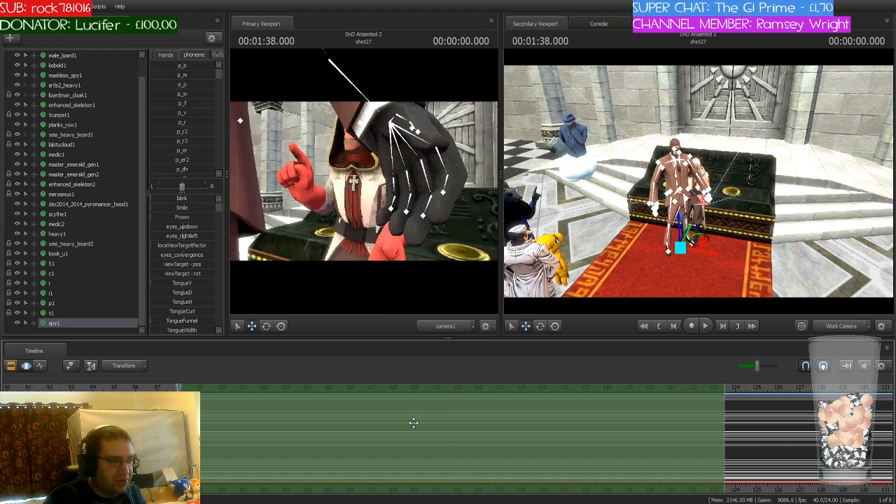
pyautogui.scroll(5, 249, 405)
pyautogui.scroll(2, 235, 423)
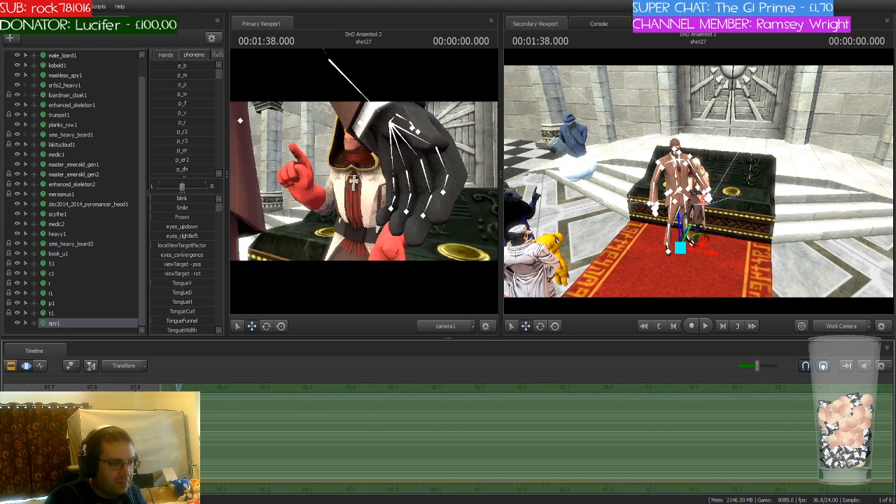
pyautogui.scroll(-4, 365, 434)
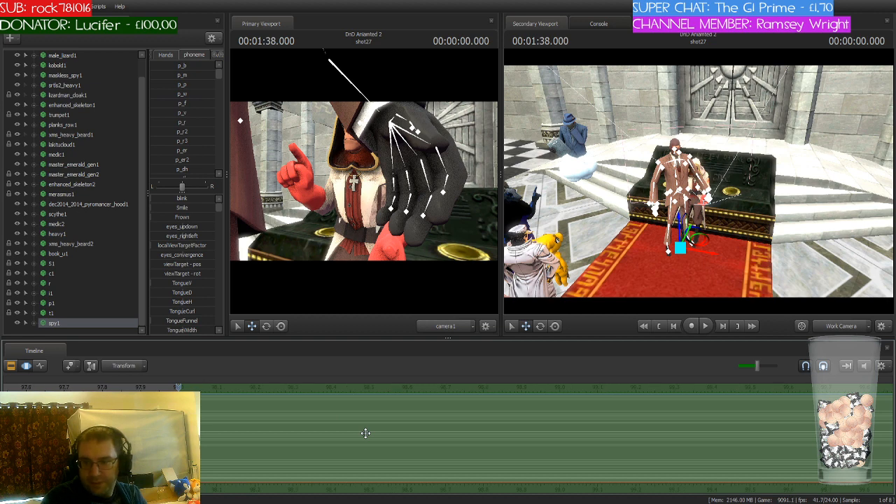
pyautogui.scroll(-6, 366, 433)
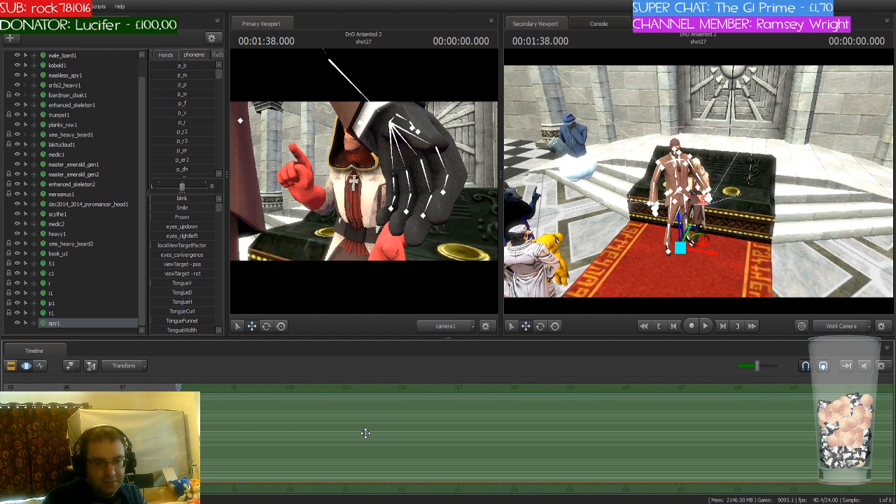
pyautogui.moveTo(770, 236); pyautogui.dragTo(699, 183)
pyautogui.press('w')
pyautogui.moveTo(690, 272); pyautogui.dragTo(547, 210)
pyautogui.press('w')
pyautogui.press('s')
pyautogui.moveTo(699, 182); pyautogui.dragTo(699, 183)
pyautogui.press('ctrl')
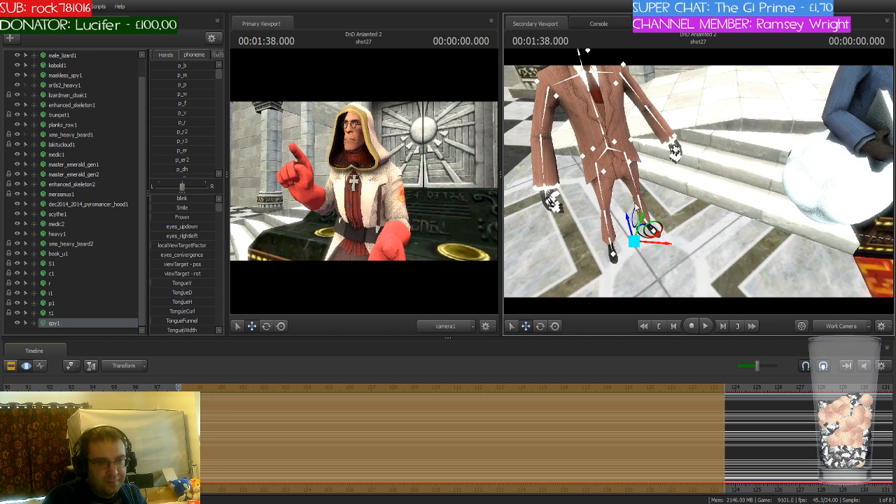
pyautogui.moveTo(628, 219); pyautogui.dragTo(635, 247)
pyautogui.press('ctrl')
# Step: Rotate spy1 on its new spot and frame its face in a close-up in the secondary viewport
pyautogui.press('e')
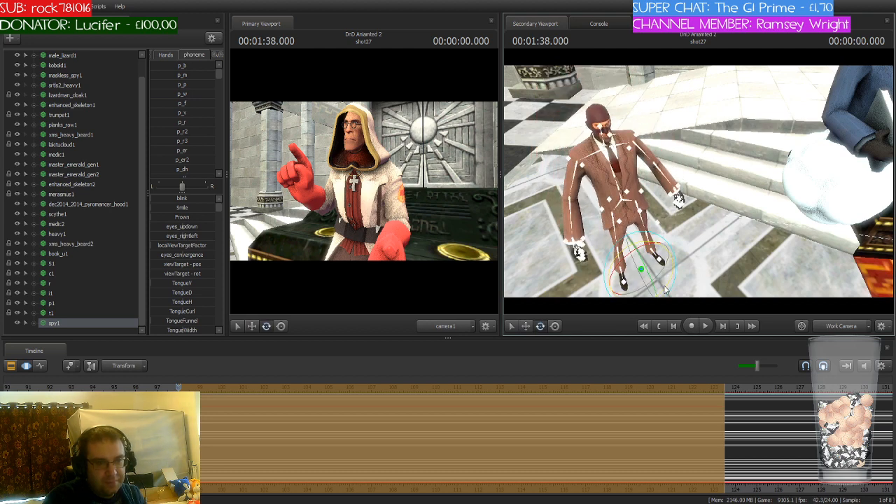
pyautogui.moveTo(666, 292); pyautogui.dragTo(694, 242)
pyautogui.press('w')
pyautogui.press('a')
pyautogui.press('w')
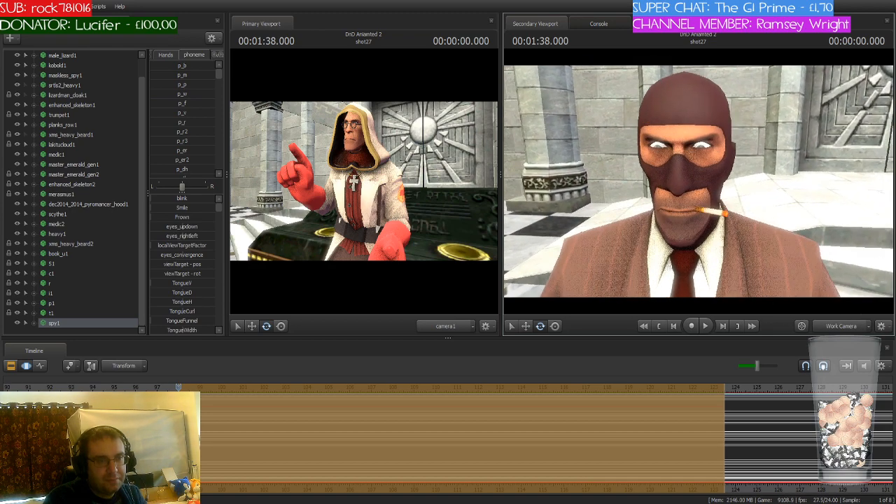
pyautogui.press('ctrl')
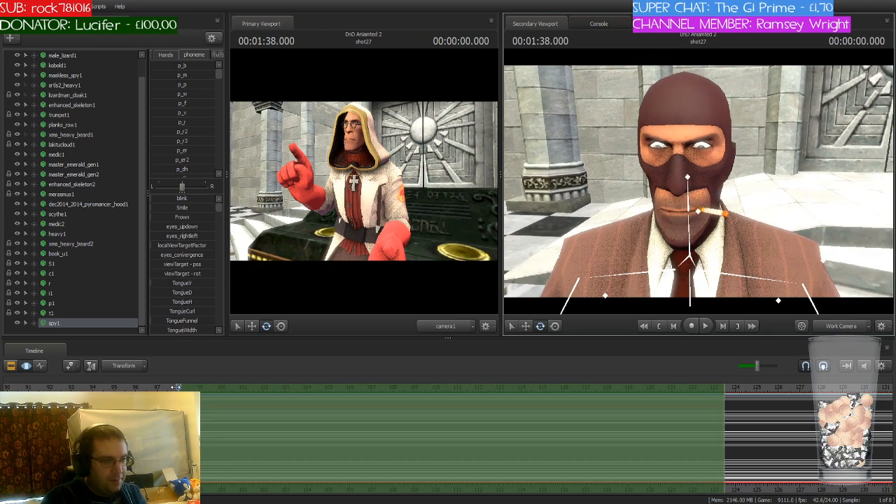
# Step: Play back shot27 around 1:44 to 1:45 to find where the spy's line starts
pyautogui.click(192, 386)
pyautogui.moveTo(193, 387); pyautogui.dragTo(324, 389)
pyautogui.scroll(2, 301, 408)
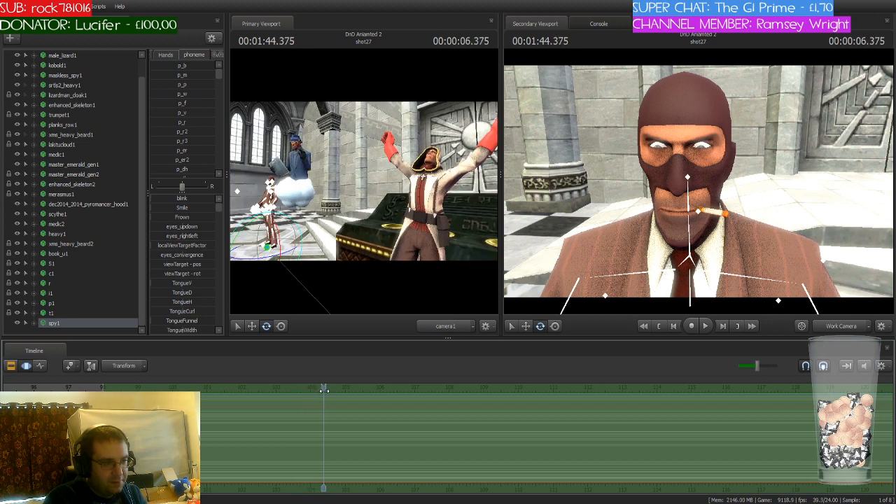
pyautogui.press('space')
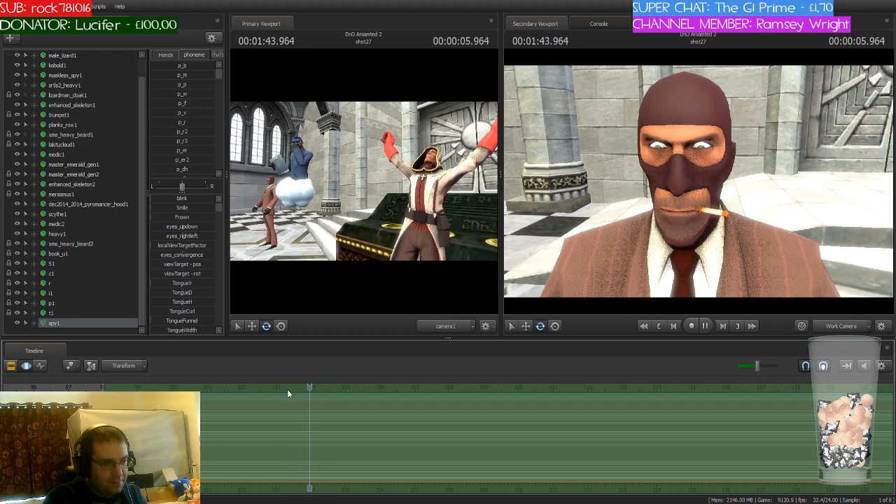
pyautogui.press('space')
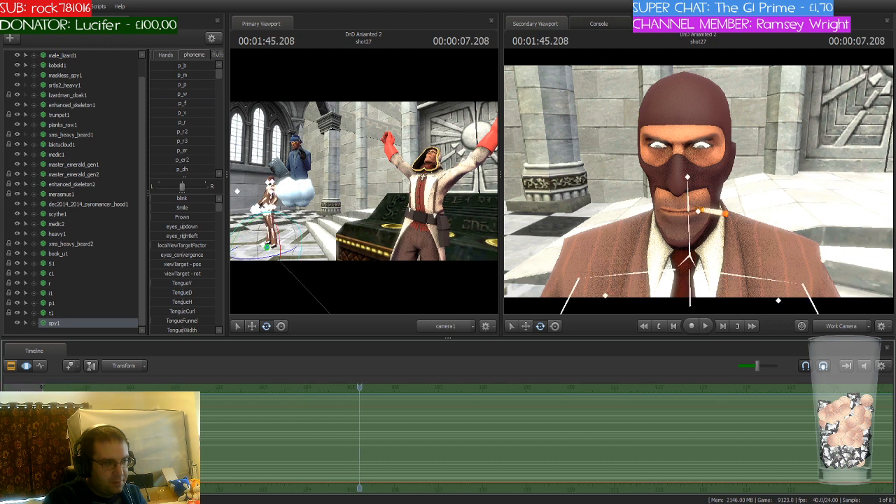
# Step: Narrow the time selection to about 1:41 to 1:47 and place the playhead at 1:44
pyautogui.moveTo(78, 428); pyautogui.dragTo(201, 429)
pyautogui.scroll(-2, 201, 428)
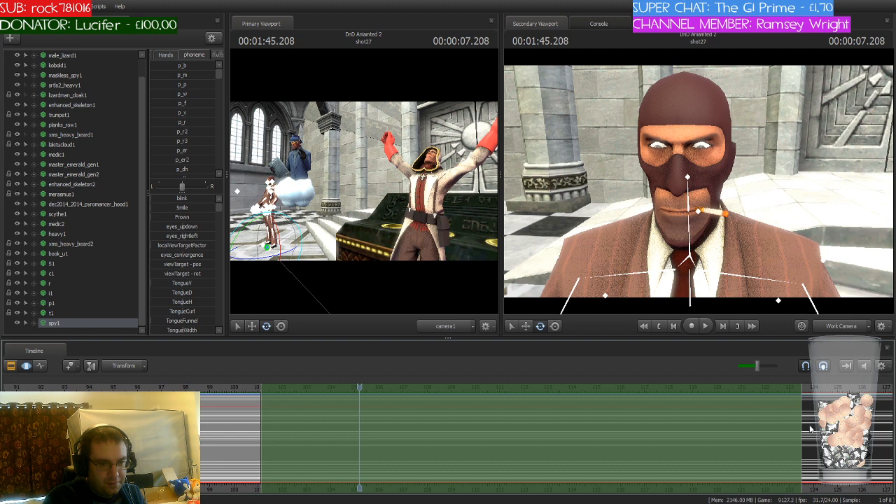
pyautogui.moveTo(804, 422); pyautogui.dragTo(405, 420)
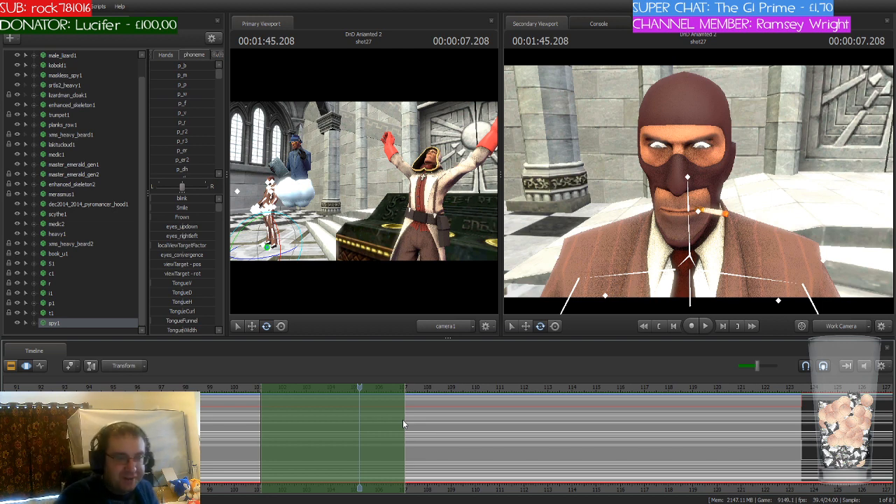
pyautogui.scroll(1, 403, 420)
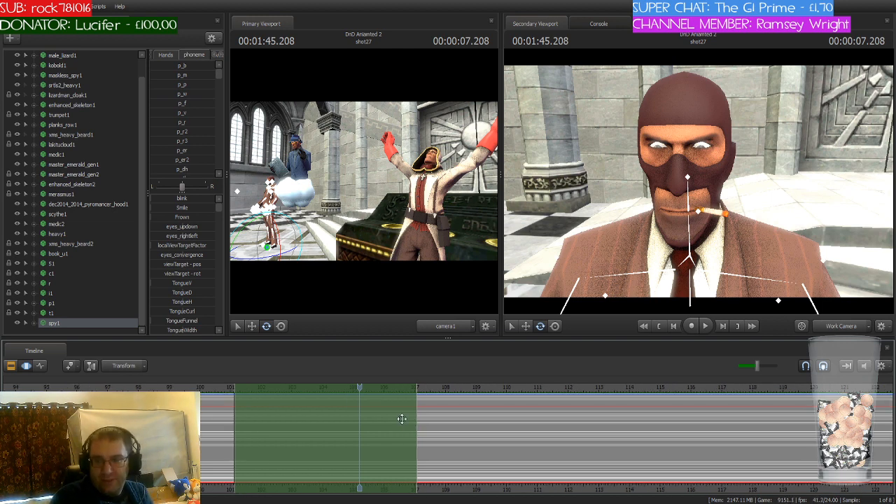
pyautogui.click(222, 389)
pyautogui.scroll(5, 222, 389)
pyautogui.moveTo(222, 388); pyautogui.dragTo(556, 405)
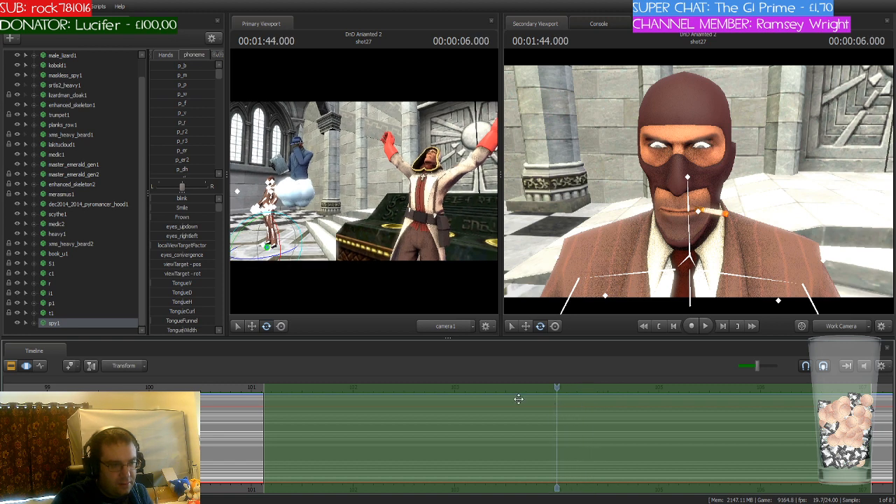
# Step: Tighten the time selection to about 1:44 to 1:44.2, with fades on both sides of a short hold from 1:44.083
pyautogui.moveTo(265, 419); pyautogui.dragTo(557, 423)
pyautogui.moveTo(873, 431); pyautogui.dragTo(576, 435)
pyautogui.scroll(3, 576, 436)
pyautogui.scroll(2, 577, 435)
pyautogui.press('Right')
pyautogui.press('Right')
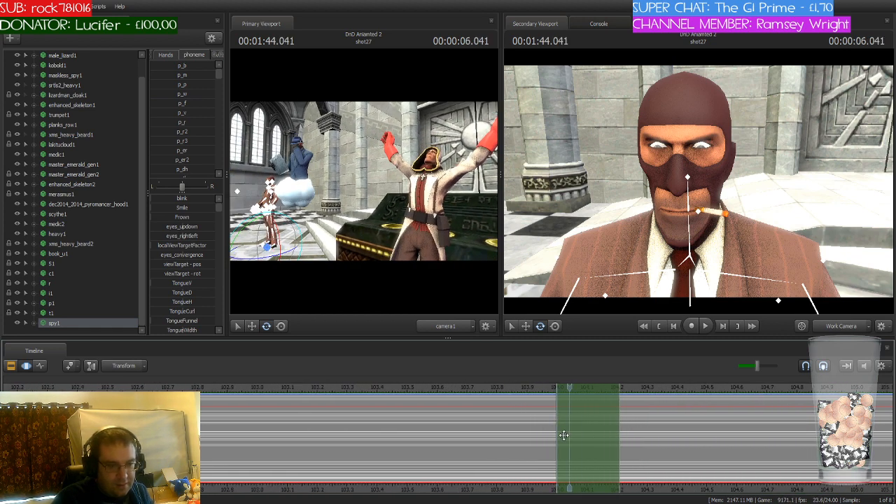
pyautogui.moveTo(564, 423); pyautogui.dragTo(594, 424)
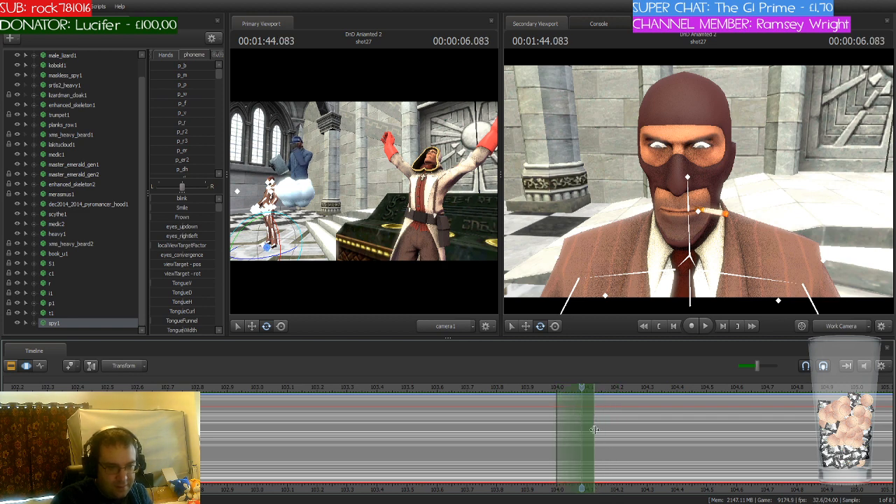
pyautogui.keyDown('shift'); pyautogui.scroll(3, 588, 421); pyautogui.keyUp('shift')
pyautogui.keyDown('shift'); pyautogui.scroll(-2, 589, 420); pyautogui.keyUp('shift')
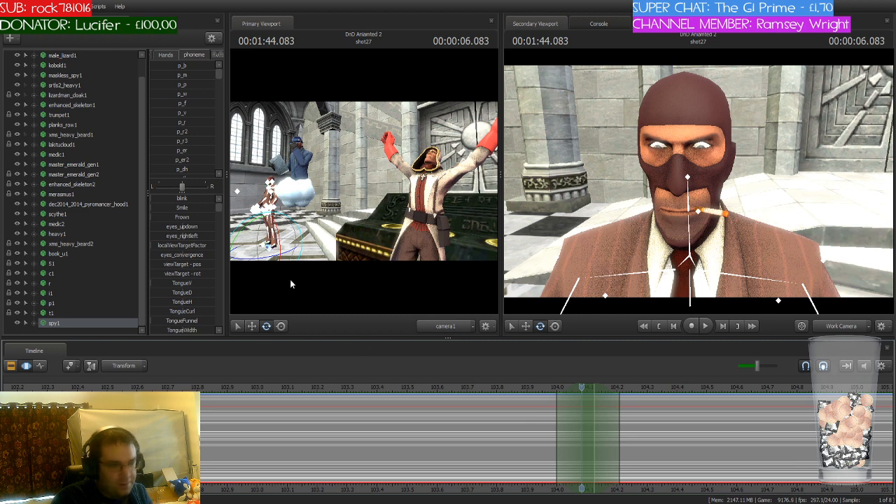
# Step: Expand spy1's Face controls and select the Mid Face and Lower Face groups
pyautogui.click(27, 323)
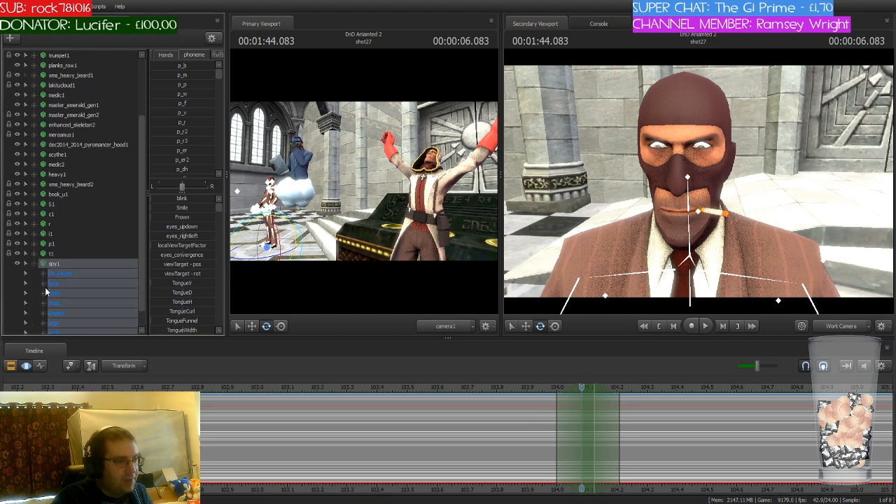
pyautogui.click(44, 283)
pyautogui.moveTo(74, 257); pyautogui.dragTo(74, 265)
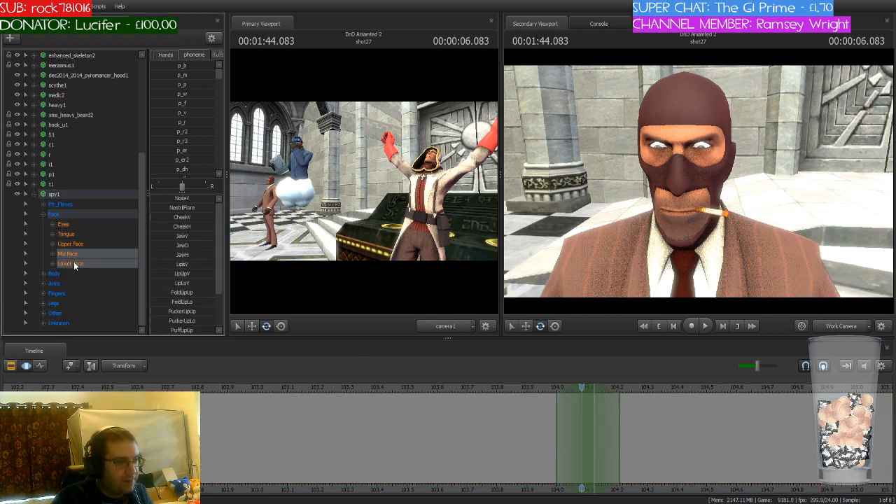
pyautogui.moveTo(754, 243); pyautogui.dragTo(754, 245)
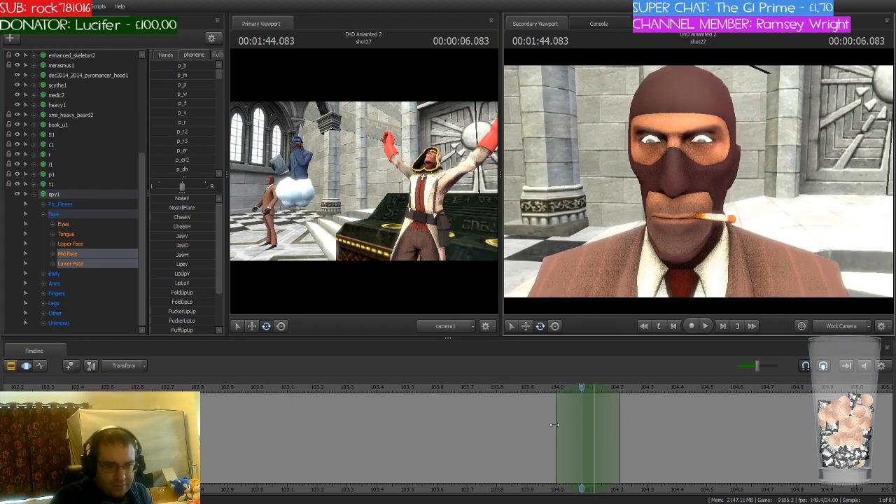
# Step: Play back the spy's line from 1:44 to about 1:45.4, then return the playhead to 1:44.083
pyautogui.scroll(-2, 560, 428)
pyautogui.scroll(3, 376, 453)
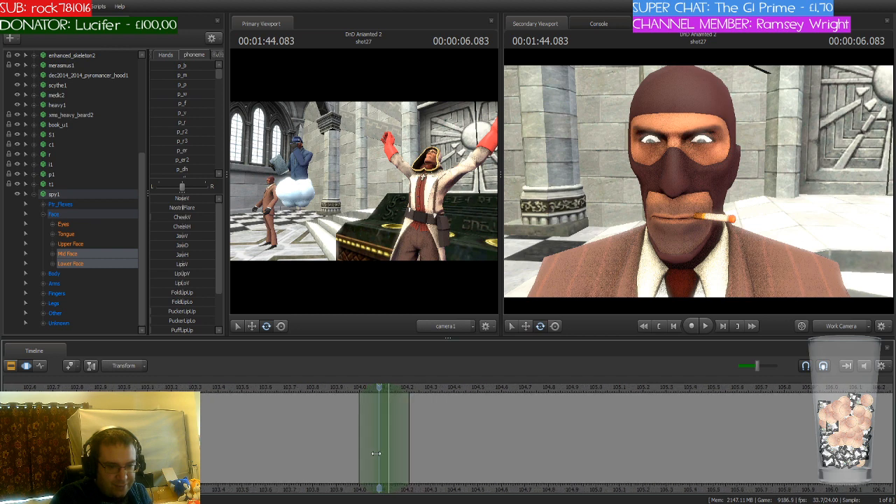
pyautogui.click(351, 382)
pyautogui.press('space')
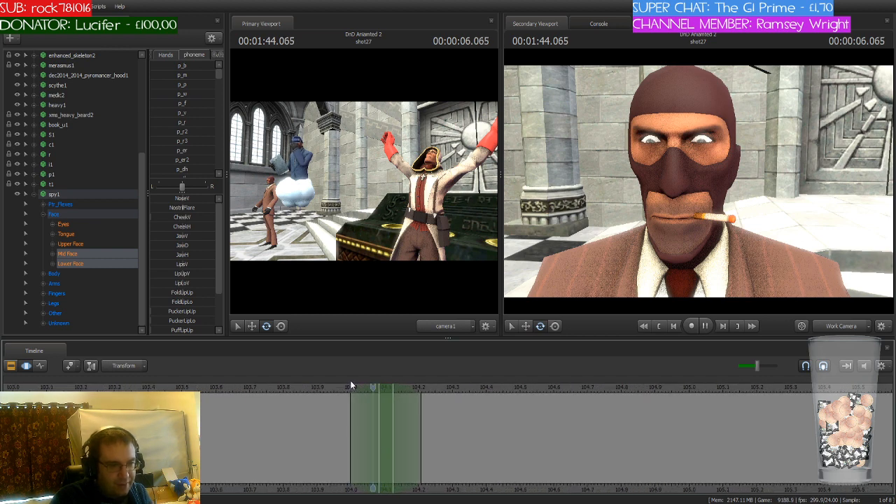
pyautogui.scroll(-2, 409, 388)
pyautogui.press('space')
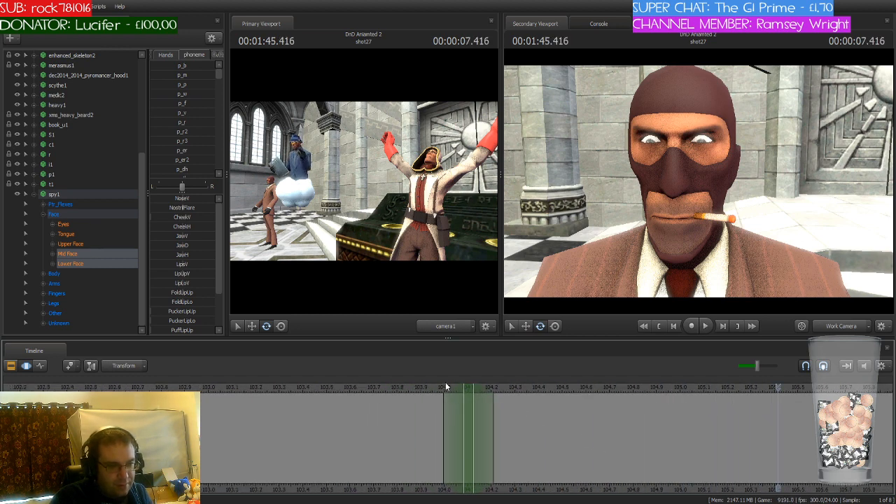
pyautogui.moveTo(446, 386); pyautogui.dragTo(459, 417)
pyautogui.scroll(1, 457, 416)
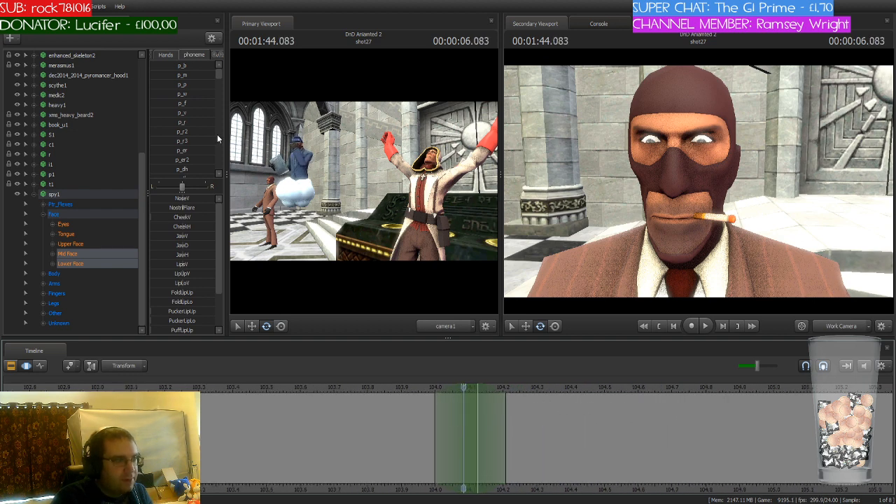
# Step: Find the p_n phoneme preset and apply it to the spy's mouth at 1:44.083
pyautogui.scroll(-3, 208, 121)
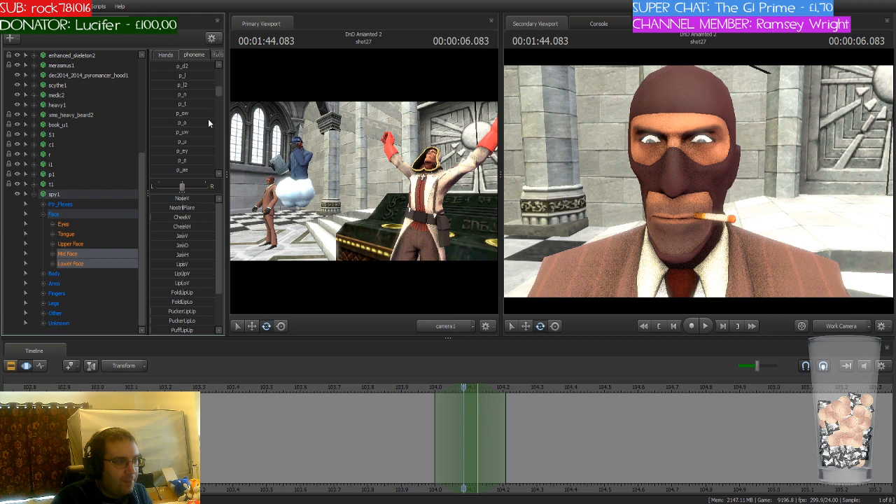
pyautogui.scroll(-4, 208, 120)
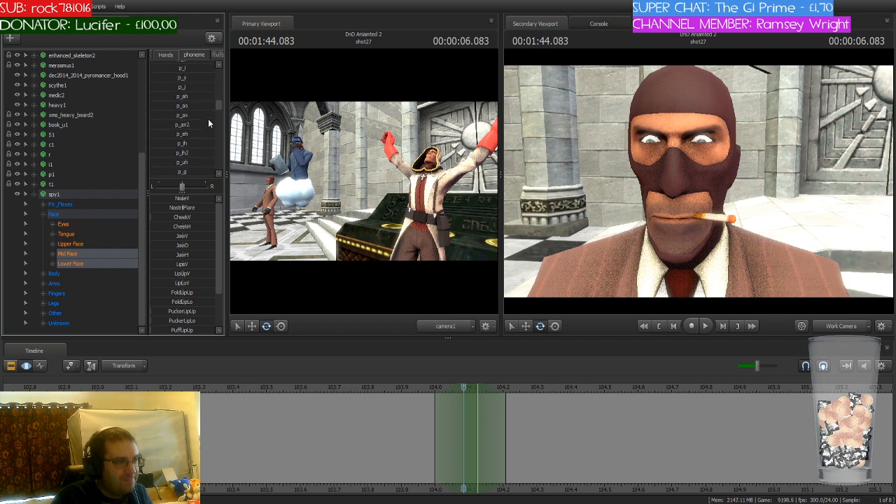
pyautogui.scroll(-4, 208, 122)
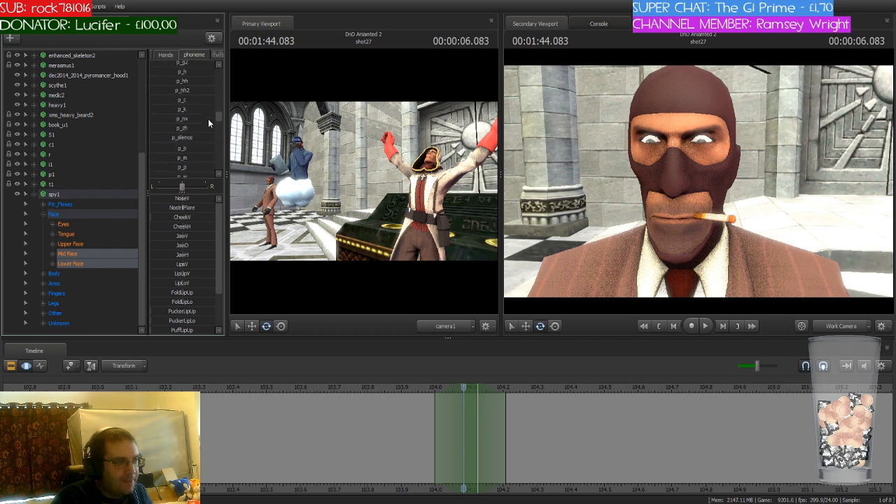
pyautogui.scroll(8, 208, 122)
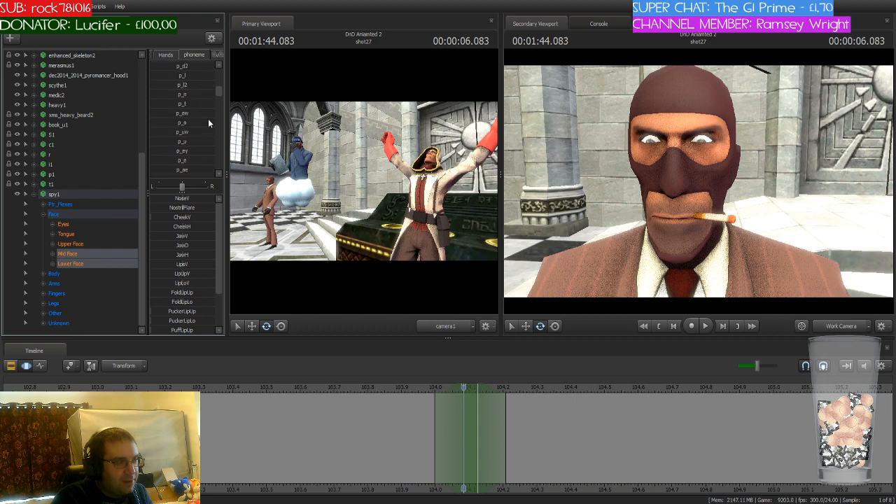
pyautogui.scroll(5, 208, 123)
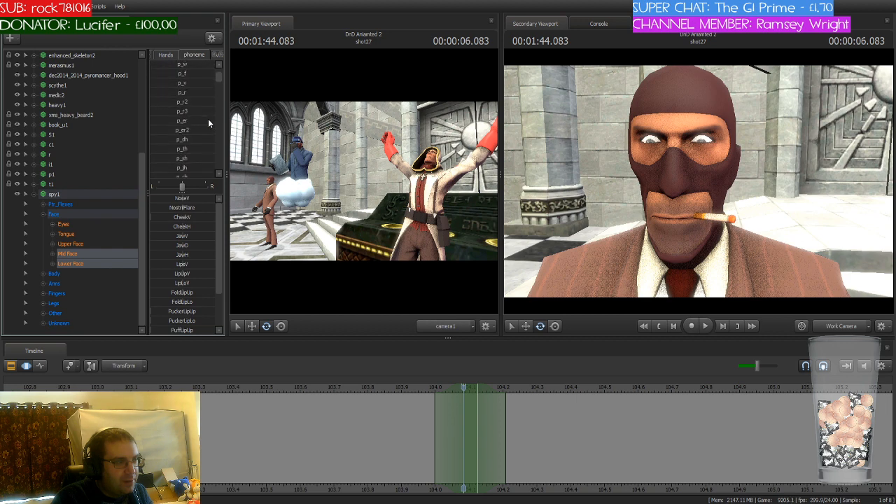
pyautogui.scroll(1, 208, 122)
pyautogui.scroll(-6, 208, 123)
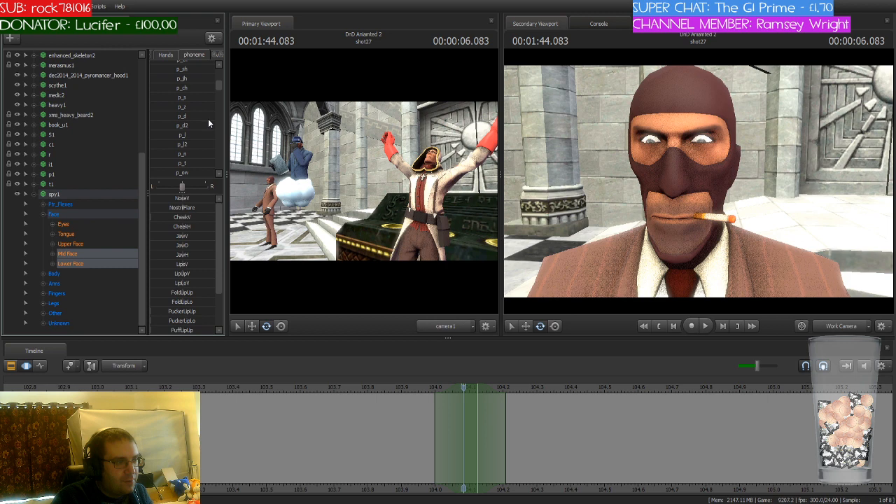
pyautogui.scroll(-3, 208, 122)
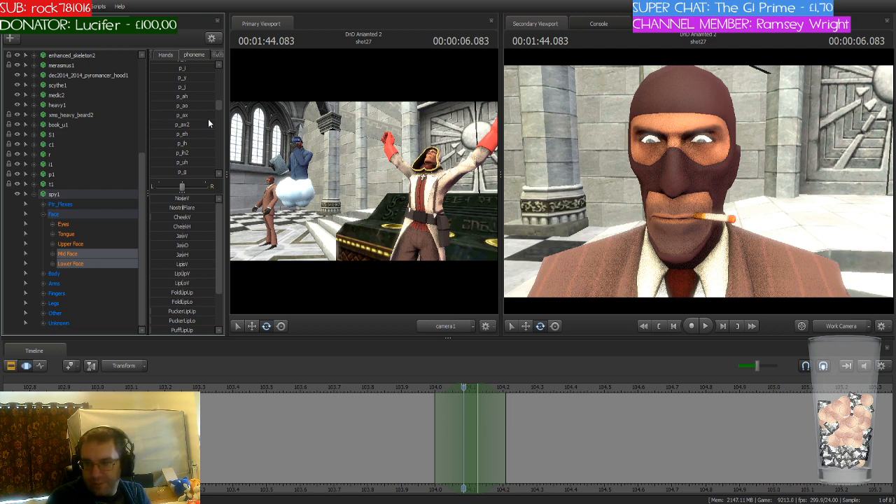
pyautogui.scroll(3, 208, 119)
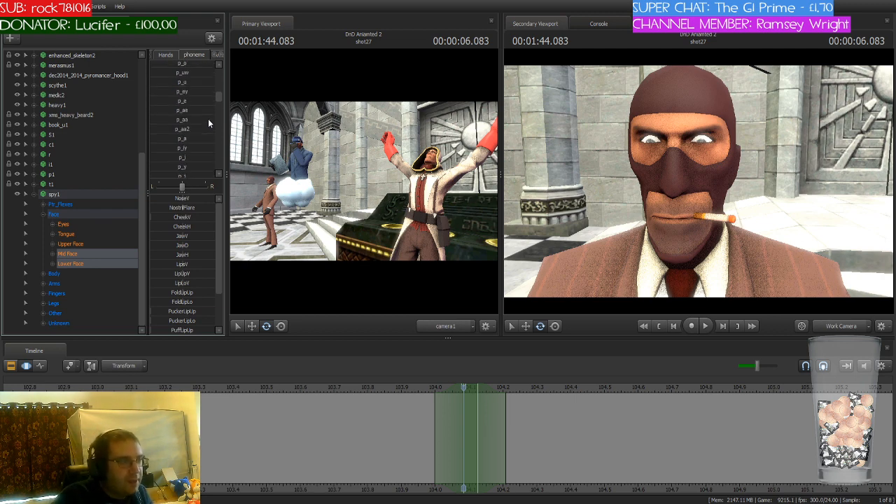
pyautogui.scroll(2, 208, 123)
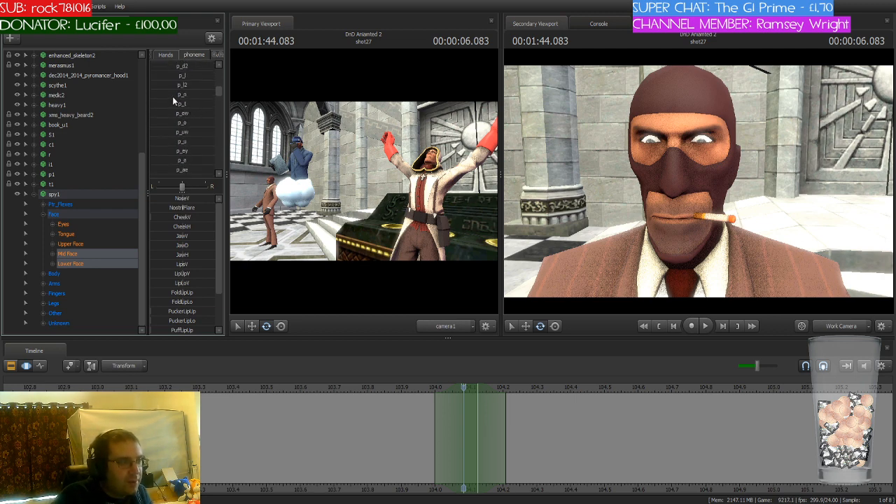
pyautogui.click(173, 96)
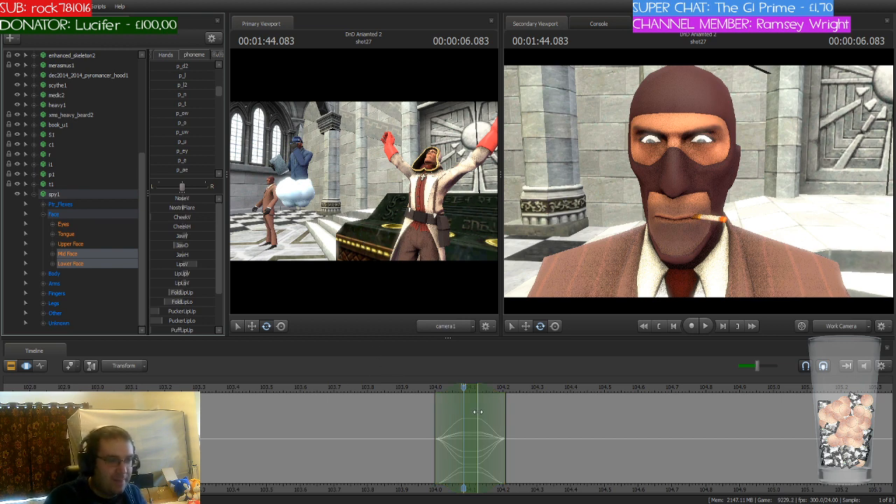
# Step: Shift the time selection and playhead to 1:44.166, and blend the p_o phoneme into the spy's mouth there
pyautogui.moveTo(464, 388); pyautogui.dragTo(497, 390)
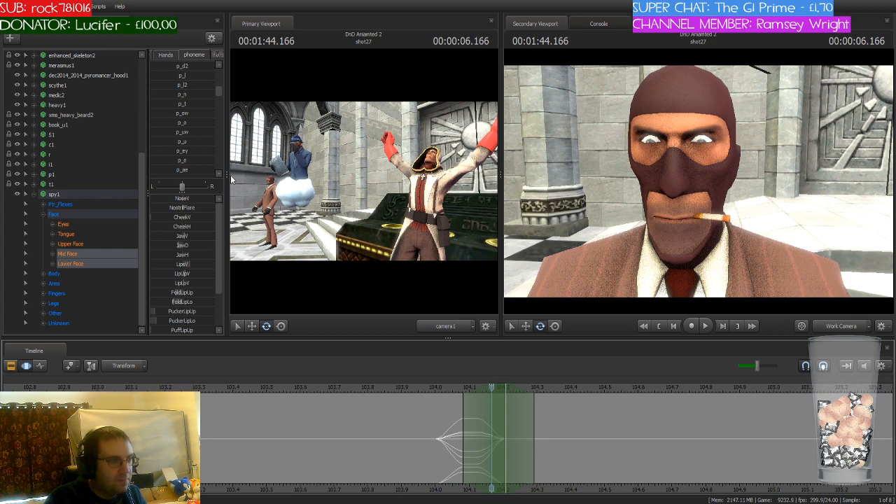
pyautogui.scroll(5, 193, 144)
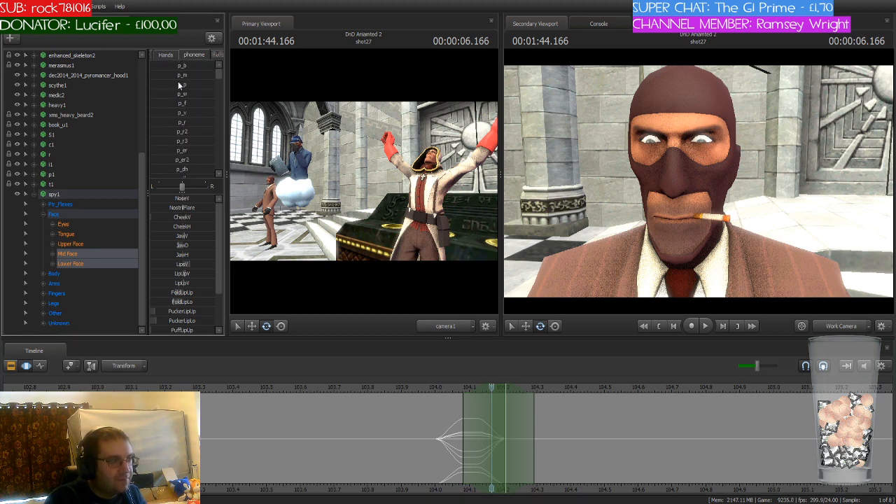
pyautogui.scroll(-4, 205, 130)
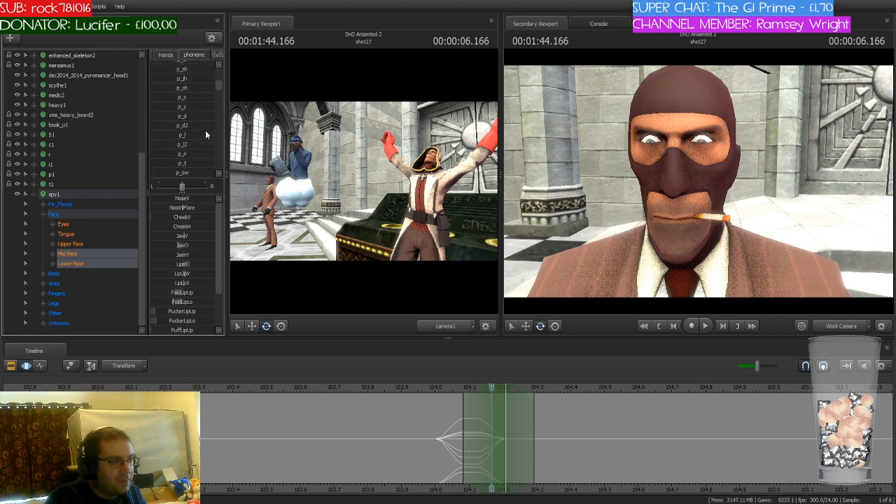
pyautogui.scroll(-1, 205, 130)
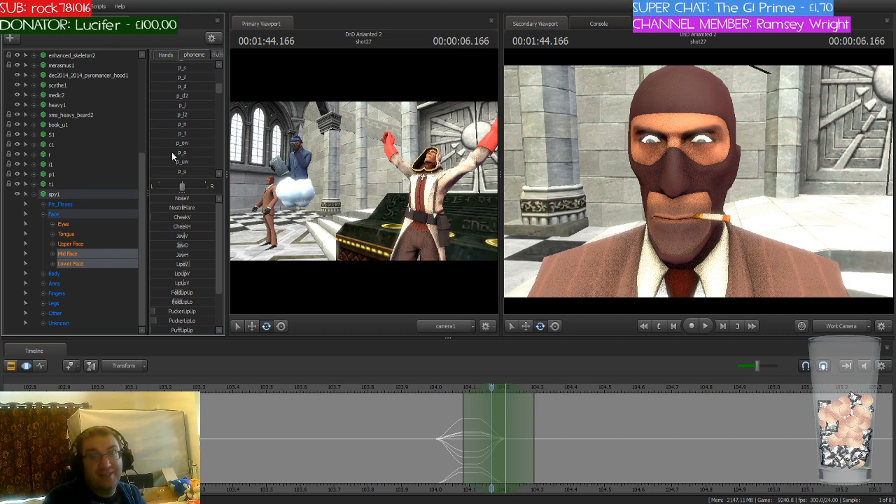
pyautogui.moveTo(172, 152); pyautogui.dragTo(207, 152)
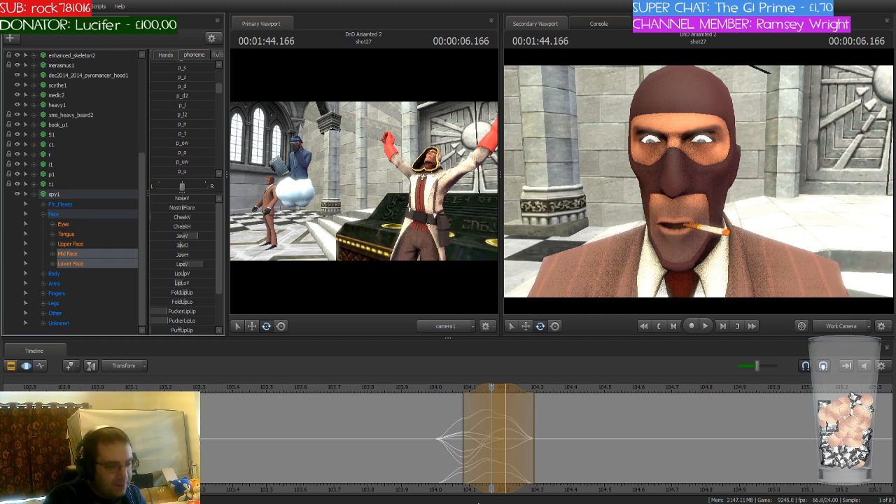
pyautogui.click(500, 481)
# Step: Move the time selection and playhead to 1:44.333, and blend in the p_i phoneme at partial strength
pyautogui.moveTo(494, 387)
pyautogui.mouseDown()
pyautogui.moveTo(413, 406)
pyautogui.moveTo(546, 420)
pyautogui.moveTo(546, 387)
pyautogui.moveTo(544, 395)
pyautogui.mouseUp()
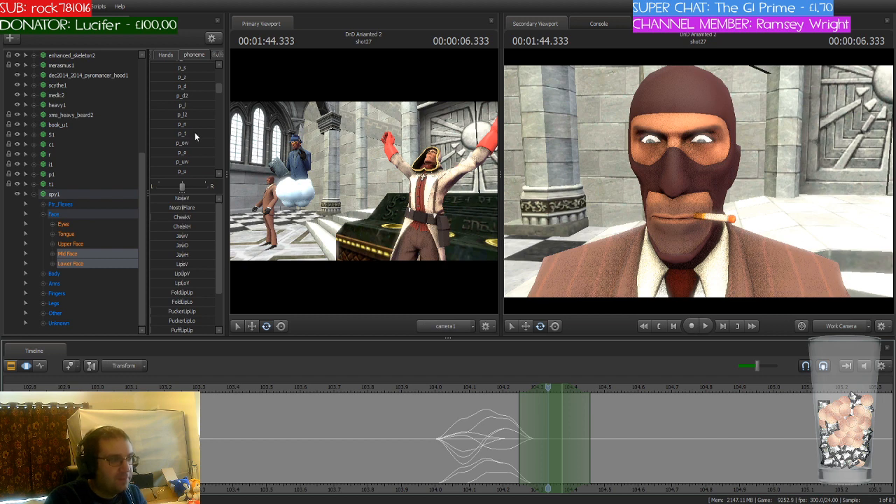
pyautogui.scroll(-2, 195, 133)
pyautogui.scroll(1, 195, 136)
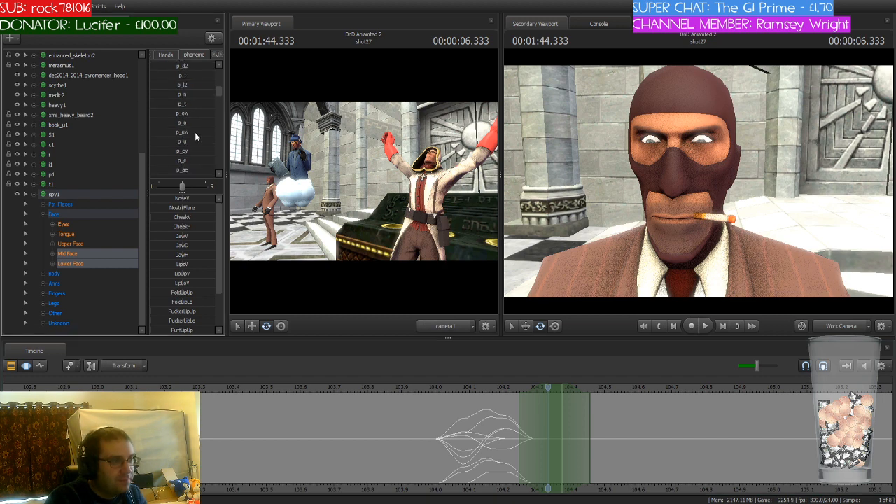
pyautogui.scroll(-3, 196, 136)
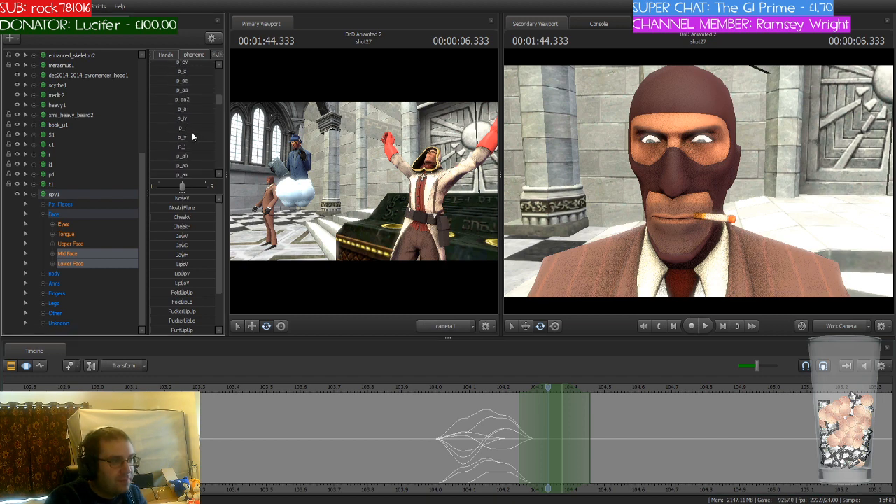
pyautogui.click(192, 130)
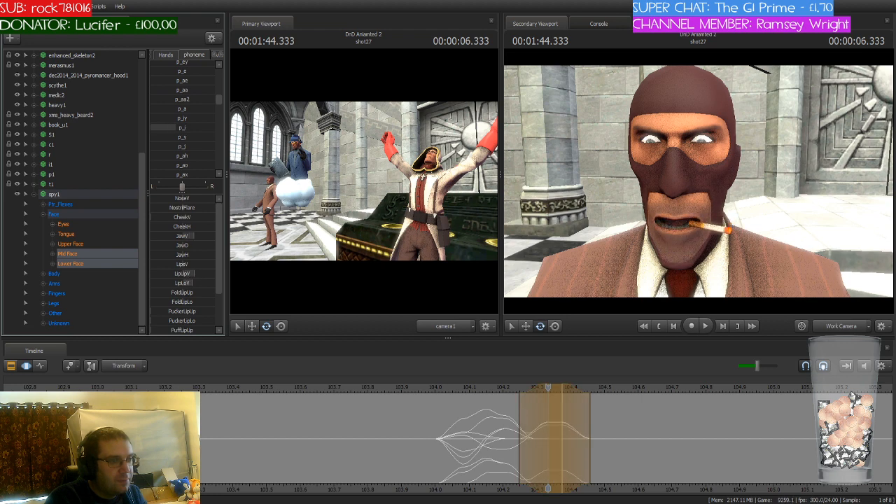
pyautogui.moveTo(175, 128); pyautogui.dragTo(170, 127)
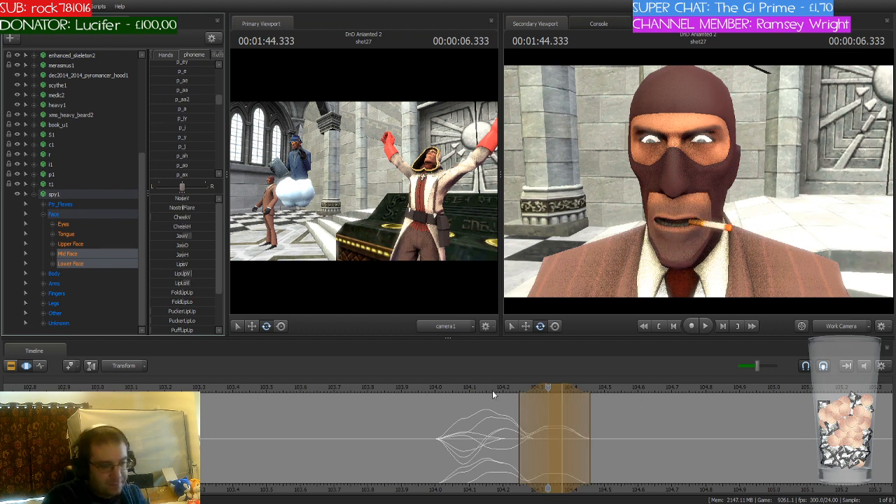
pyautogui.press('Return')
# Step: Move the time selection and playhead to 1:44.458, and blend in a weaker p_i phoneme to carry the sound on
pyautogui.moveTo(545, 388); pyautogui.dragTo(595, 391)
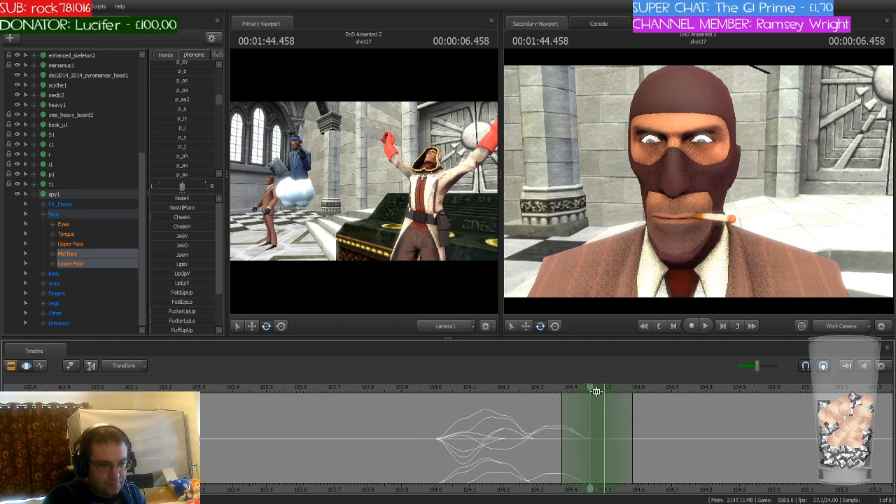
pyautogui.click(173, 128)
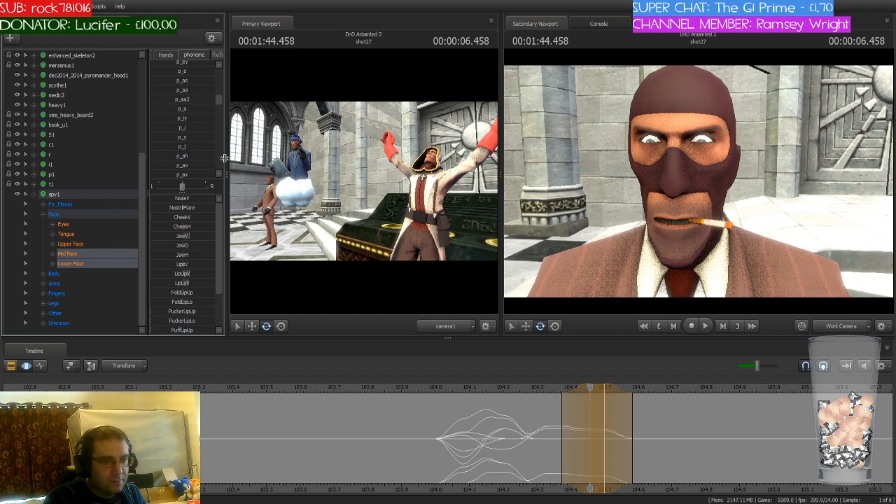
pyautogui.moveTo(591, 388); pyautogui.dragTo(653, 416)
pyautogui.press('Return')
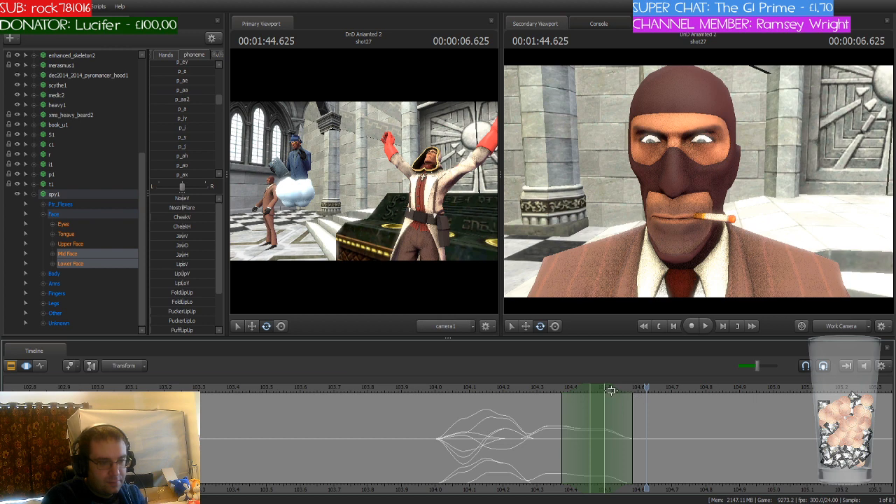
# Step: Move the time selection and playhead to 1:44.666, and apply the p_l phoneme to the spy's mouth
pyautogui.moveTo(597, 389); pyautogui.dragTo(663, 391)
pyautogui.click(648, 389)
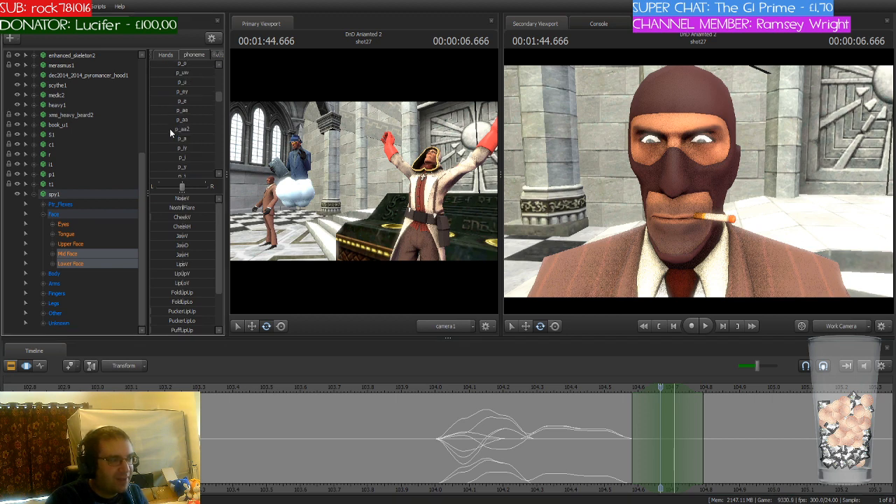
pyautogui.scroll(3, 170, 128)
pyautogui.scroll(1, 170, 126)
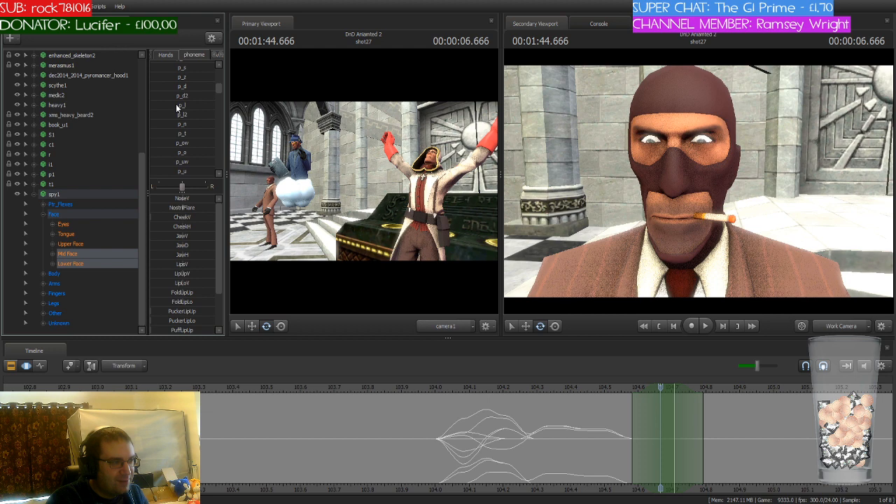
pyautogui.click(181, 105)
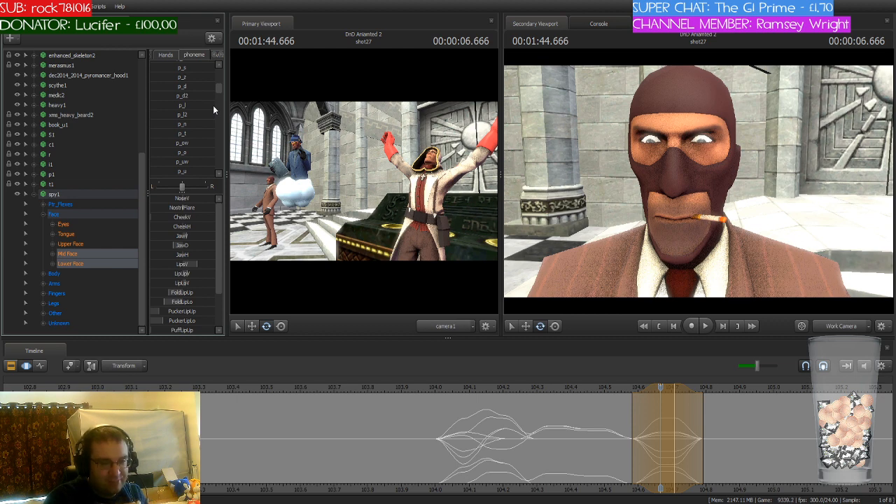
pyautogui.press('Return')
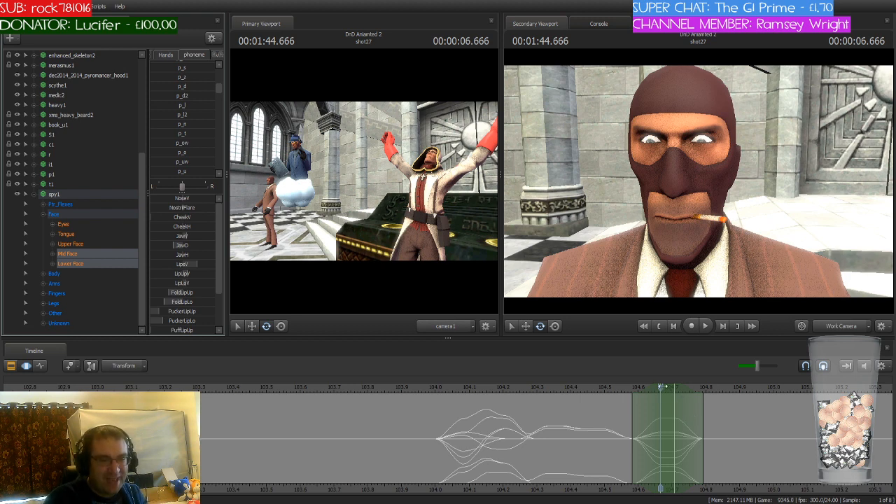
# Step: Move the time selection and playhead to 1:44.791, and blend in the p_e phoneme partially
pyautogui.moveTo(663, 387); pyautogui.dragTo(710, 395)
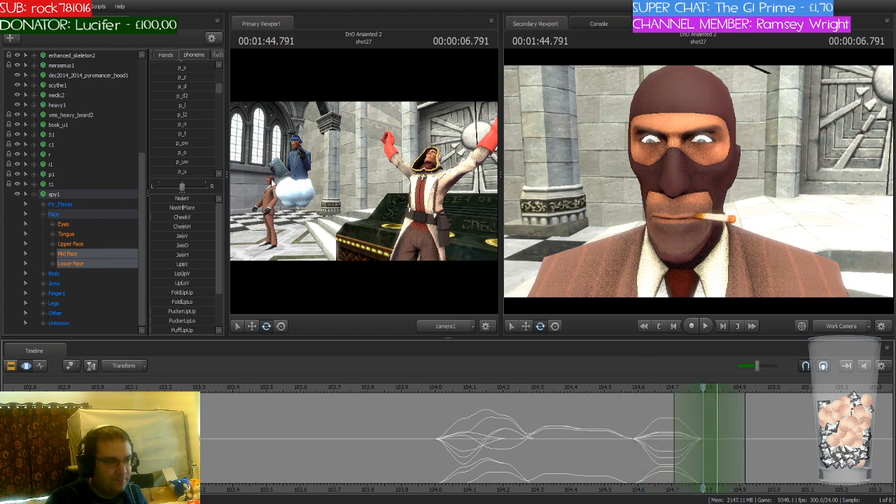
pyautogui.scroll(-1, 206, 137)
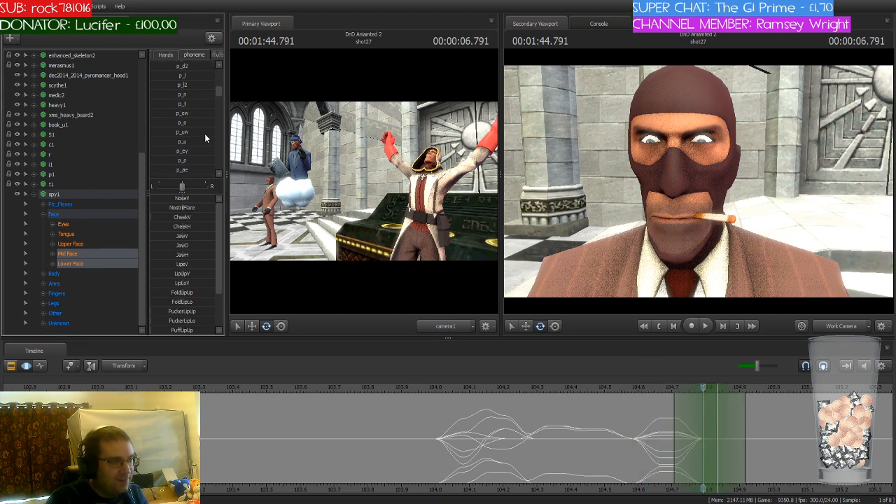
pyautogui.click(182, 161)
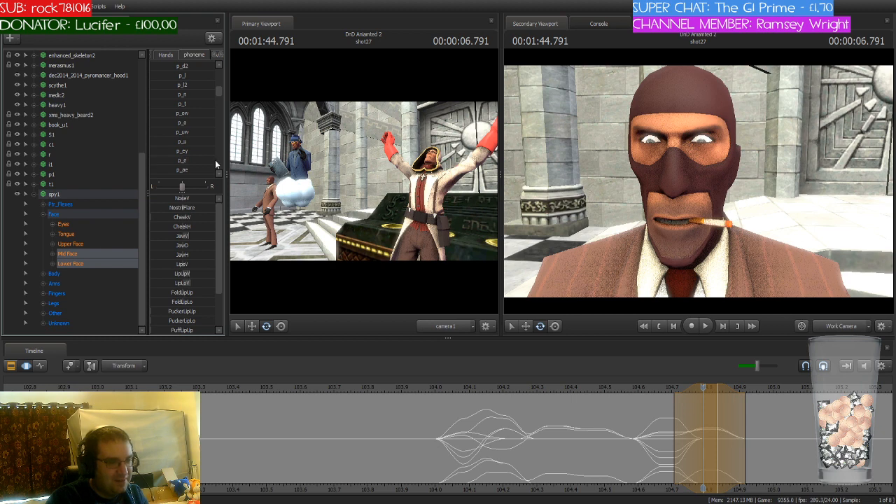
pyautogui.press('Return')
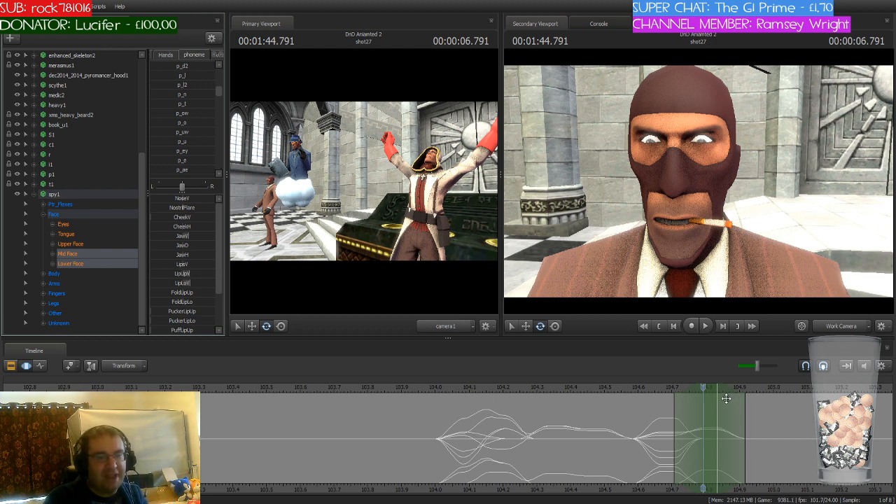
# Step: Move the time selection and playhead to 1:44.916, and apply the p_t phoneme to the spy's mouth
pyautogui.moveTo(701, 388); pyautogui.dragTo(745, 437)
pyautogui.moveTo(713, 392); pyautogui.dragTo(753, 394)
pyautogui.scroll(-3, 192, 158)
pyautogui.scroll(-5, 193, 159)
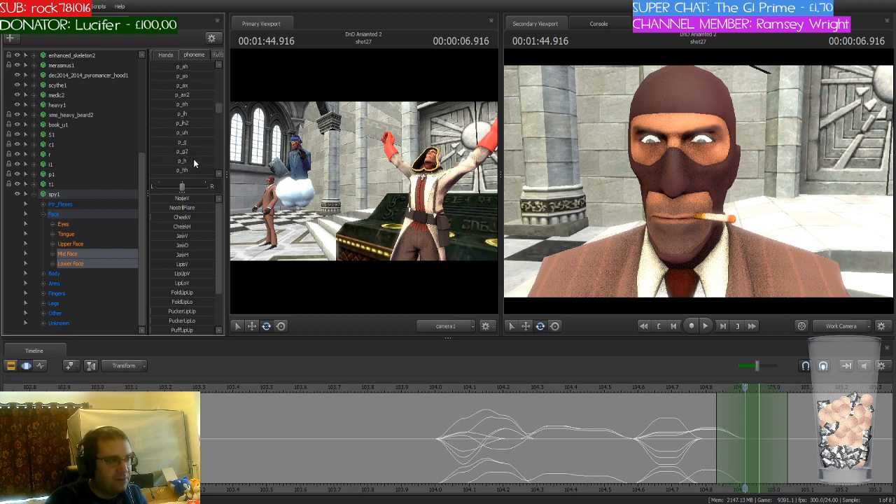
pyautogui.scroll(5, 193, 159)
pyautogui.scroll(5, 193, 159)
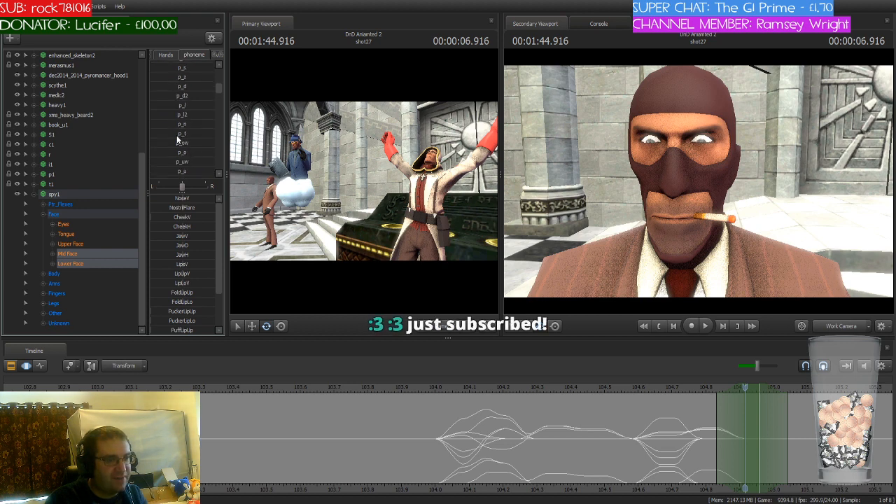
pyautogui.click(182, 133)
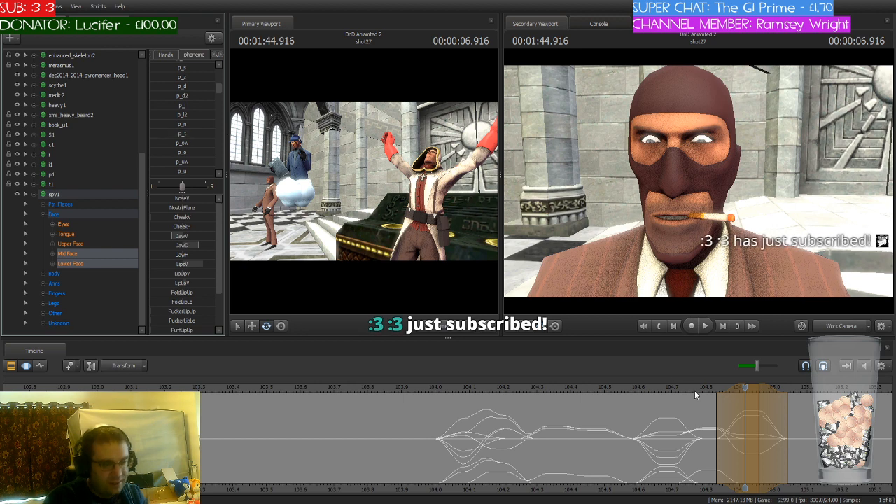
pyautogui.click(727, 407)
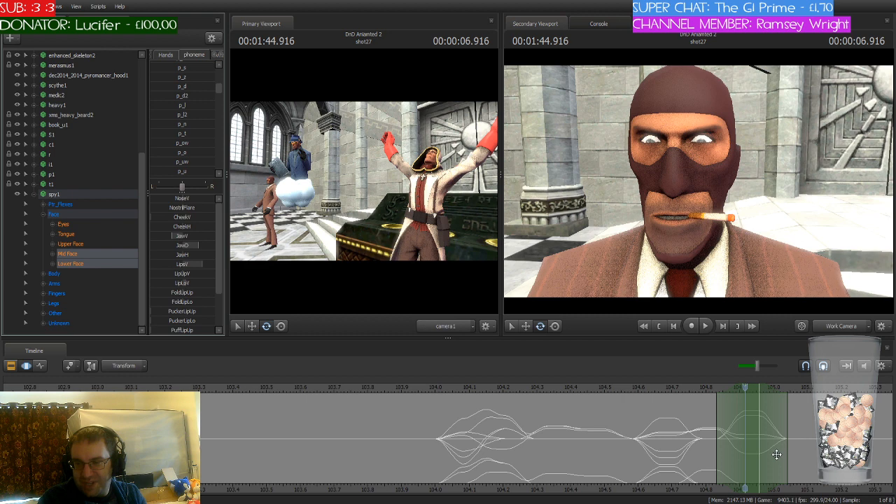
# Step: Move the time selection and playhead to 1:45.000, and apply the p_r phoneme to the spy's mouth
pyautogui.moveTo(744, 487); pyautogui.dragTo(542, 487, button='middle')
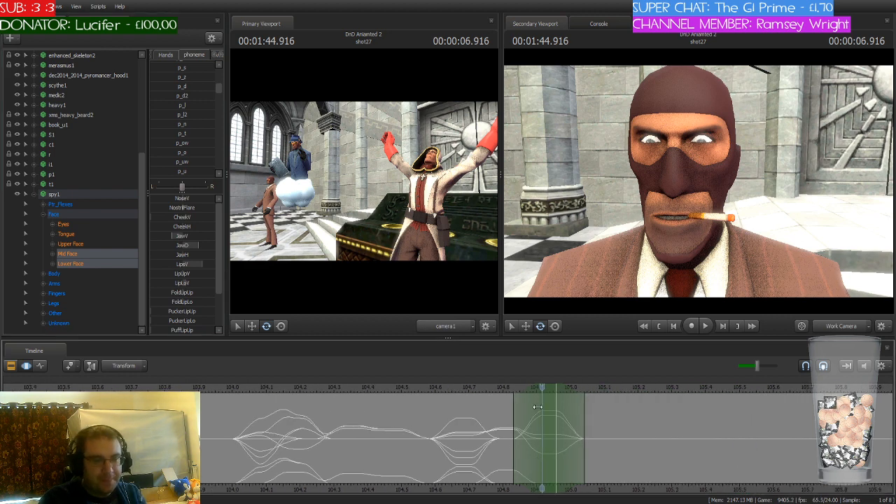
pyautogui.moveTo(540, 389); pyautogui.dragTo(593, 438)
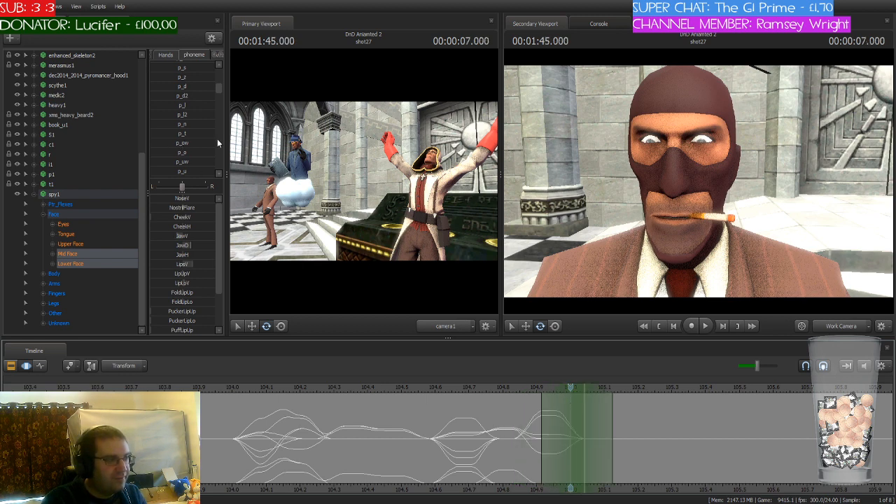
pyautogui.scroll(3, 195, 140)
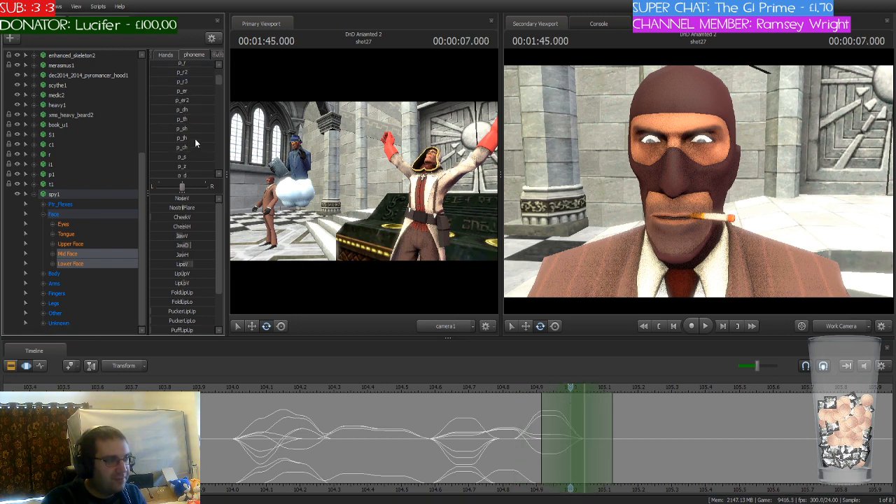
pyautogui.scroll(1, 187, 105)
pyautogui.click(173, 93)
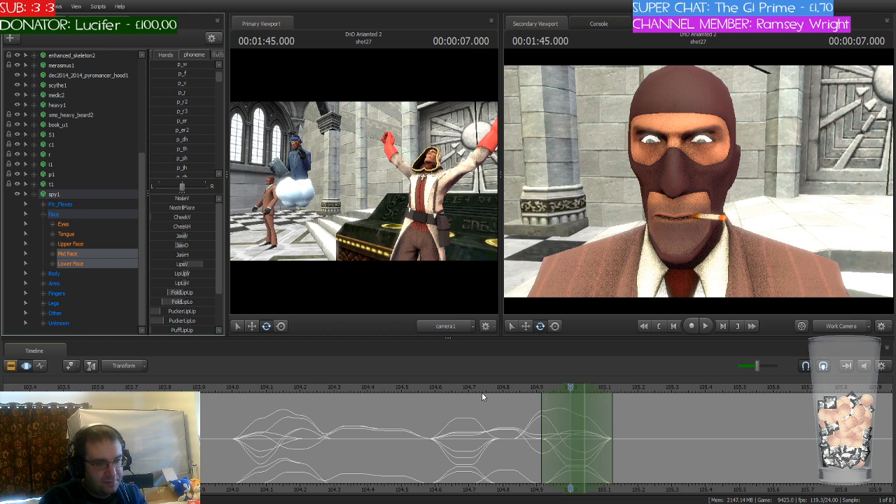
# Step: Move the time selection and playhead to 1:45.083, and apply the p_l phoneme to the spy's mouth
pyautogui.moveTo(483, 389); pyautogui.dragTo(594, 424)
pyautogui.moveTo(578, 392); pyautogui.dragTo(604, 392)
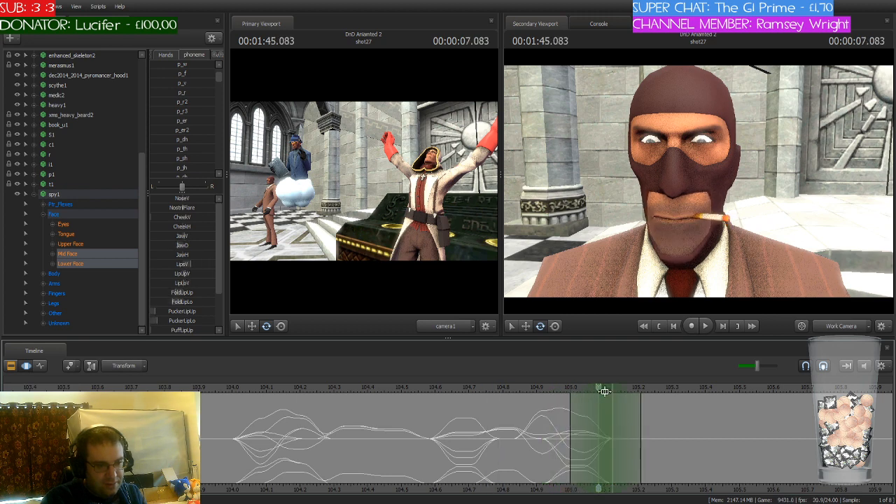
pyautogui.scroll(-1, 185, 123)
pyautogui.scroll(-2, 185, 123)
pyautogui.click(184, 134)
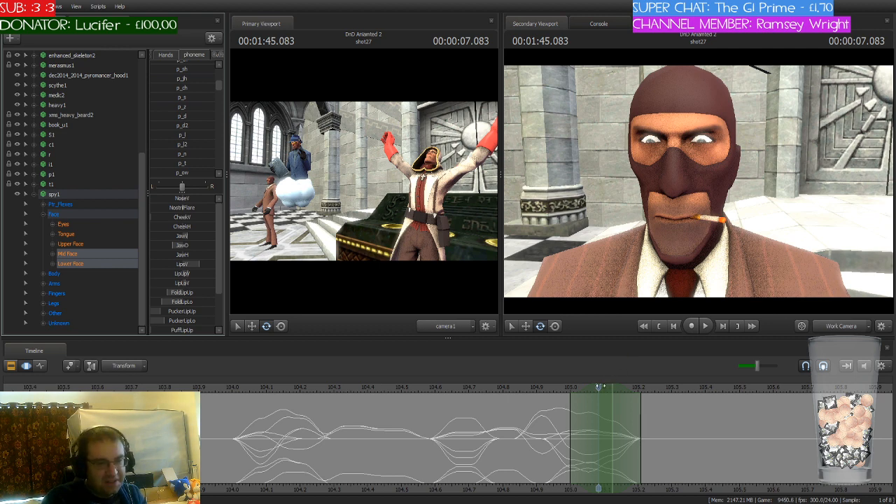
# Step: Move the time selection and playhead to 1:45.166, and partially blend in a vowel phoneme that eases out by 1:45.291
pyautogui.moveTo(599, 387); pyautogui.dragTo(631, 393)
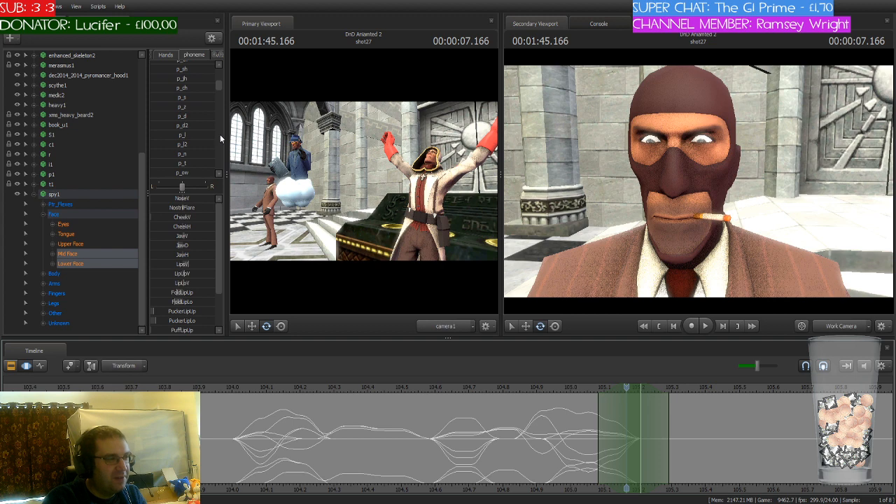
pyautogui.scroll(3, 209, 124)
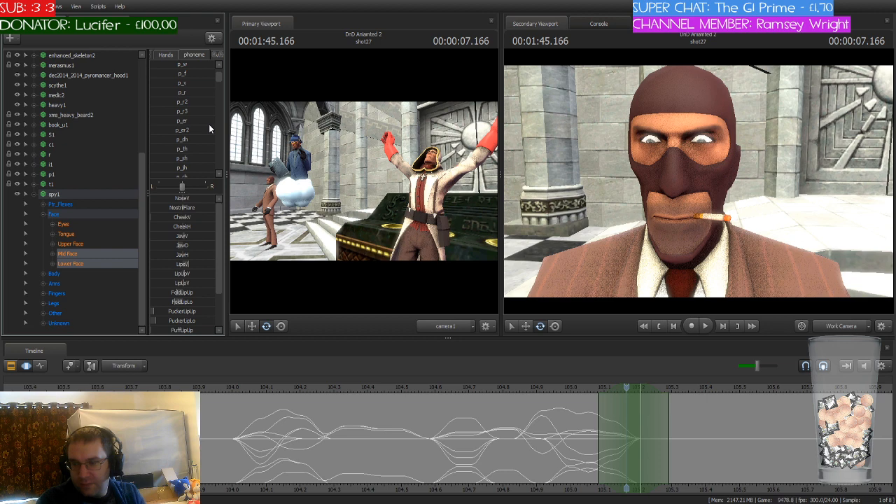
pyautogui.scroll(-1, 208, 129)
pyautogui.scroll(-1, 207, 131)
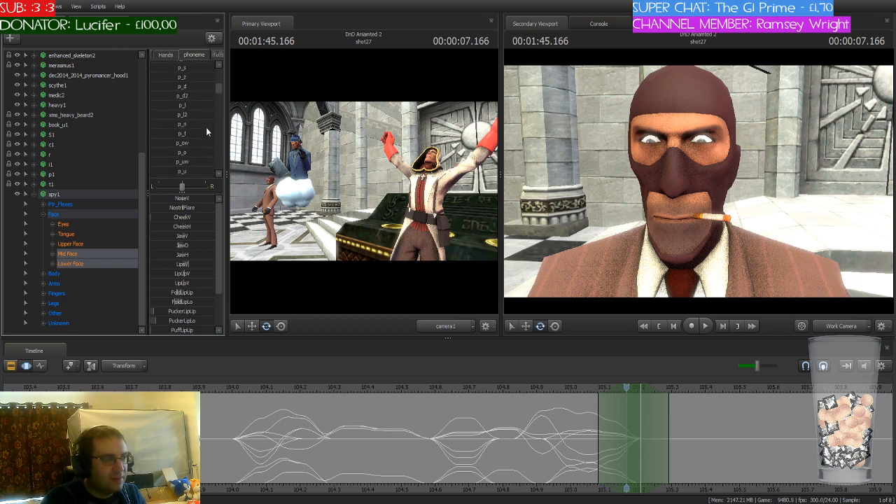
pyautogui.scroll(-3, 206, 131)
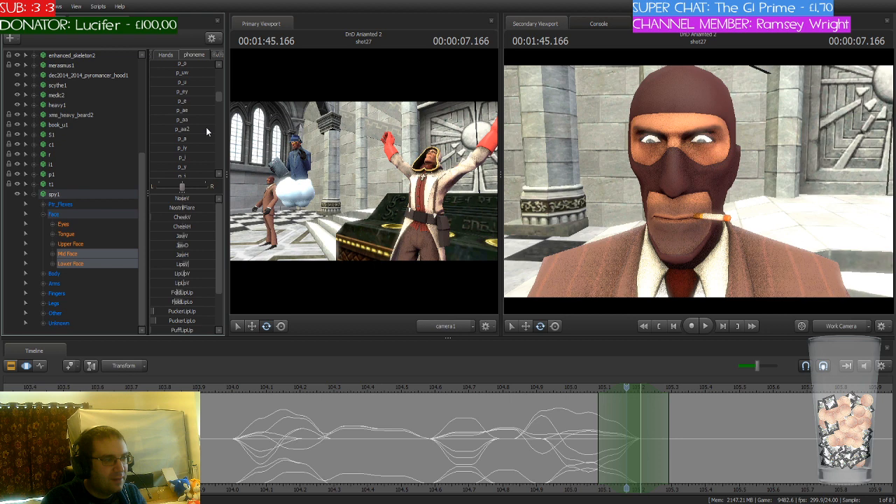
pyautogui.moveTo(168, 168); pyautogui.dragTo(170, 143)
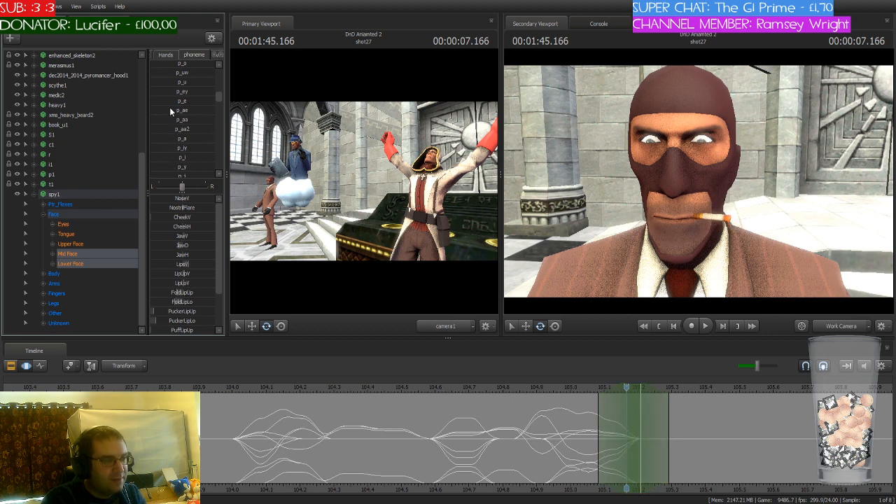
pyautogui.moveTo(170, 105); pyautogui.dragTo(673, 408)
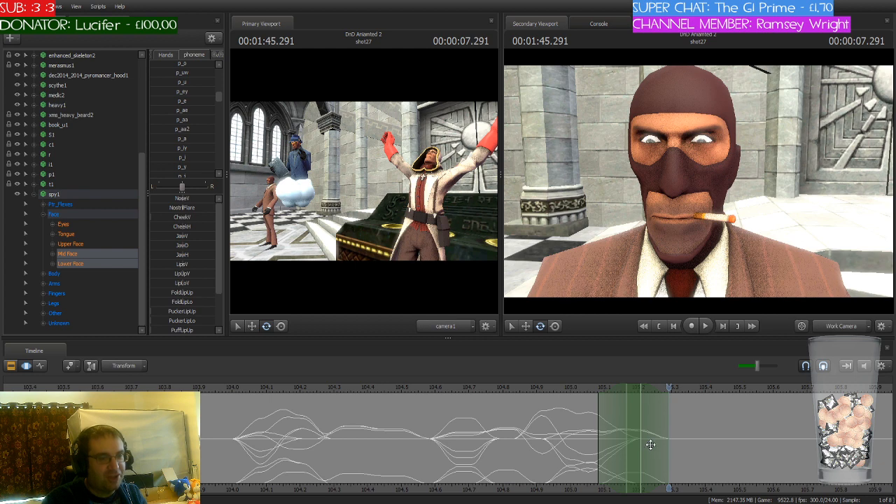
# Step: Examine the shot's lip-sync curves, and scrub the playhead from 1:45.291 to 1:45.500 to locate the next sound
pyautogui.scroll(-1, 649, 445)
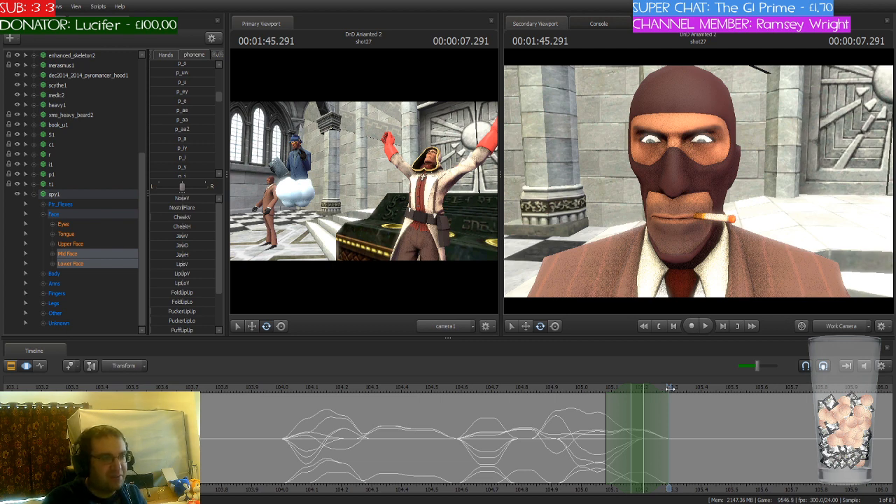
pyautogui.scroll(-5, 669, 389)
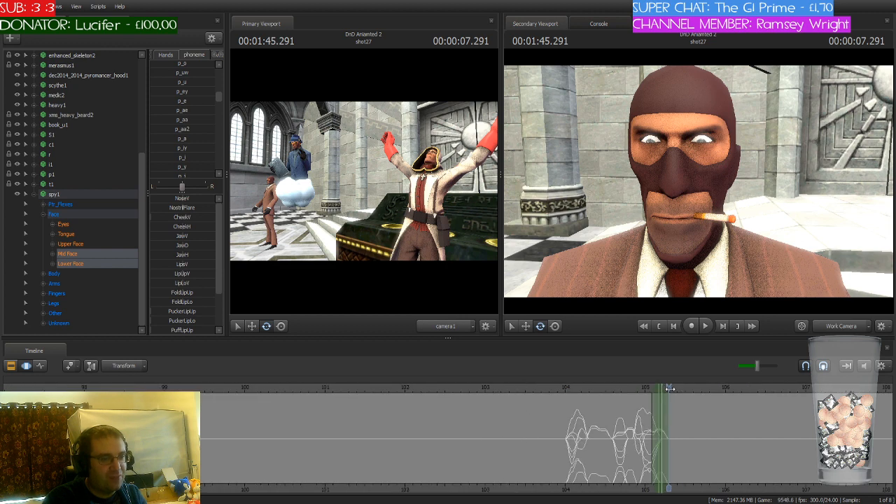
pyautogui.scroll(-4, 669, 389)
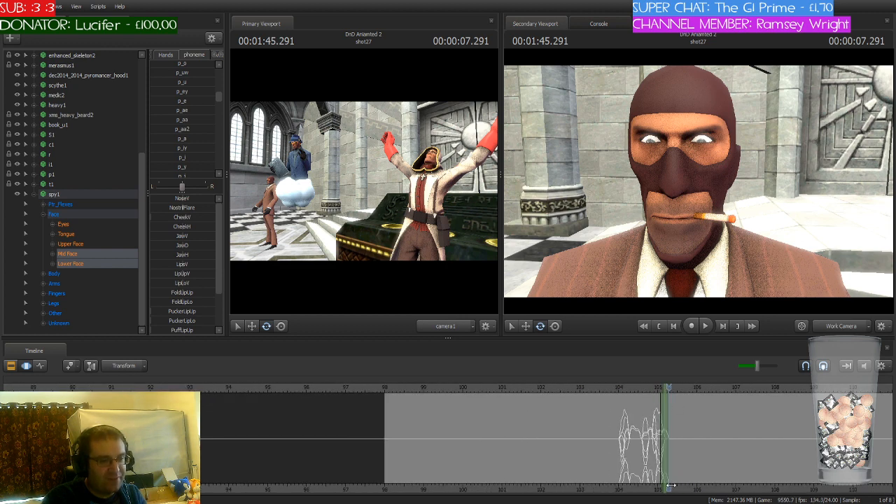
pyautogui.moveTo(671, 486); pyautogui.dragTo(379, 442, button='middle')
pyautogui.scroll(-3, 409, 413)
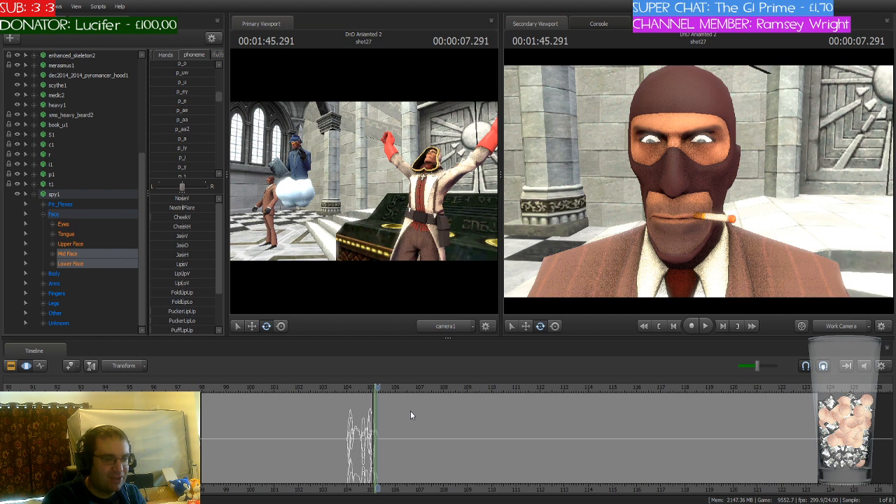
pyautogui.scroll(-6, 411, 414)
pyautogui.scroll(4, 412, 414)
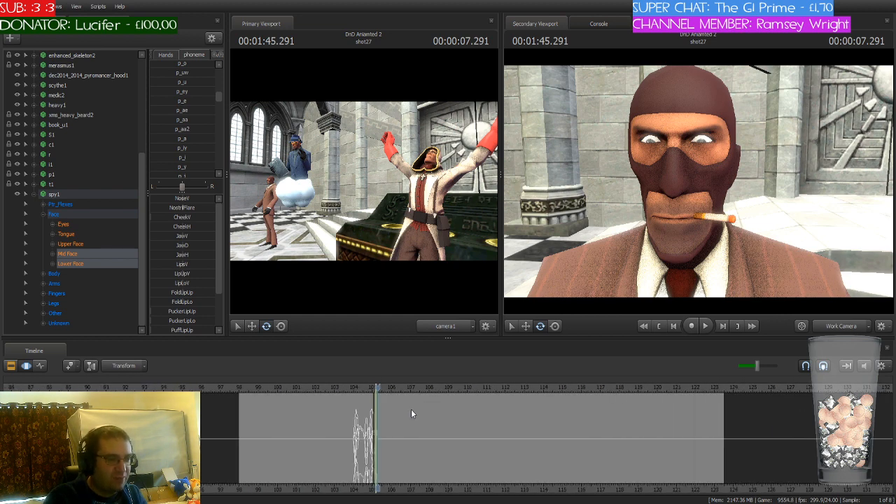
pyautogui.scroll(3, 412, 414)
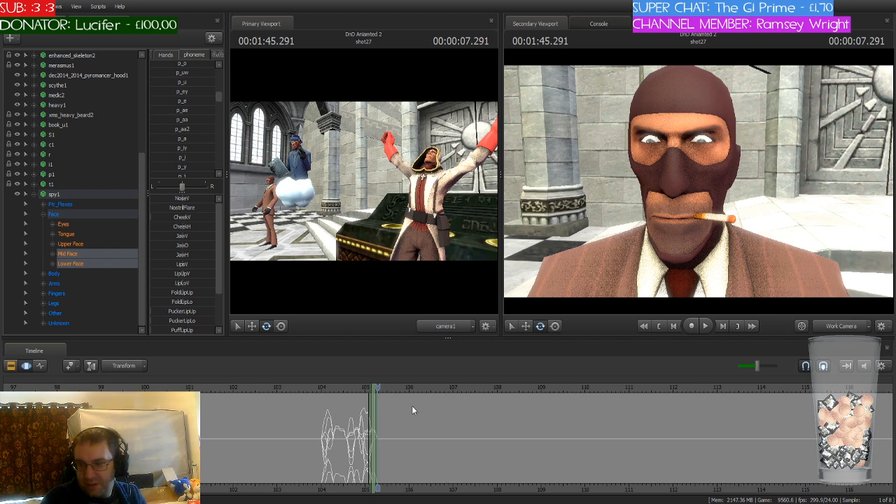
pyautogui.scroll(5, 411, 405)
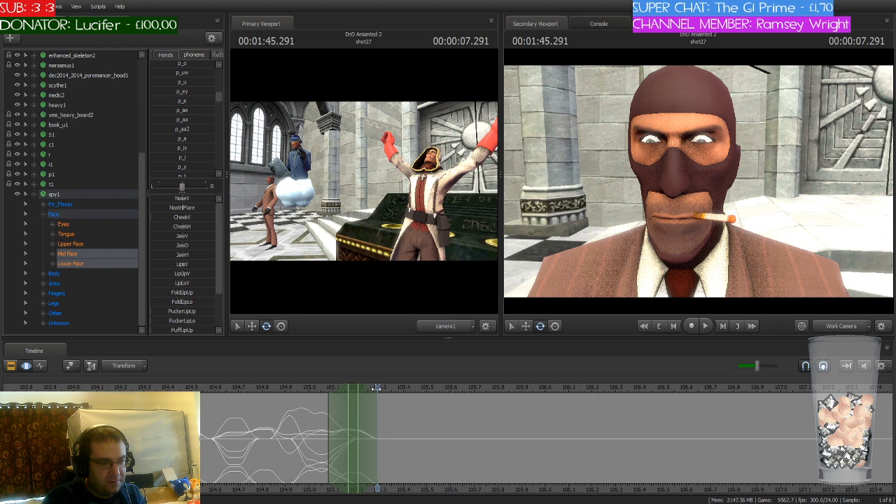
pyautogui.moveTo(377, 389); pyautogui.dragTo(388, 425)
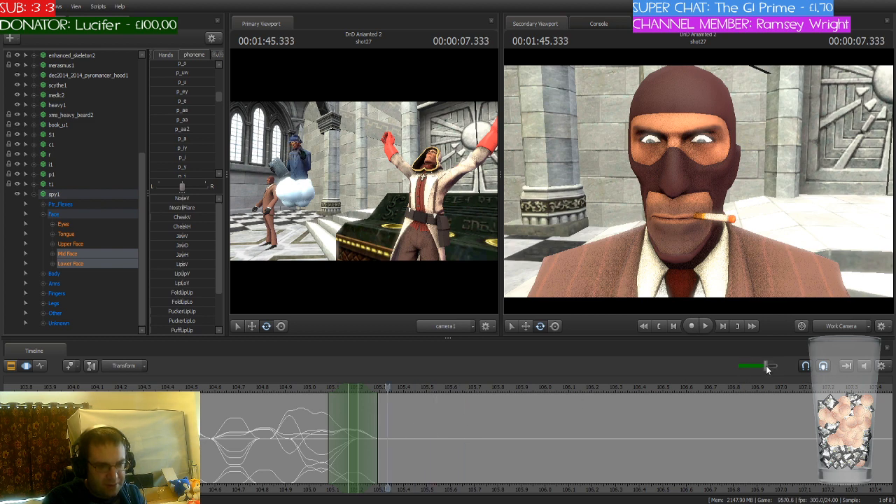
pyautogui.moveTo(384, 393)
pyautogui.mouseDown()
pyautogui.moveTo(332, 394)
pyautogui.moveTo(522, 410)
pyautogui.moveTo(685, 410)
pyautogui.moveTo(378, 405)
pyautogui.mouseUp()
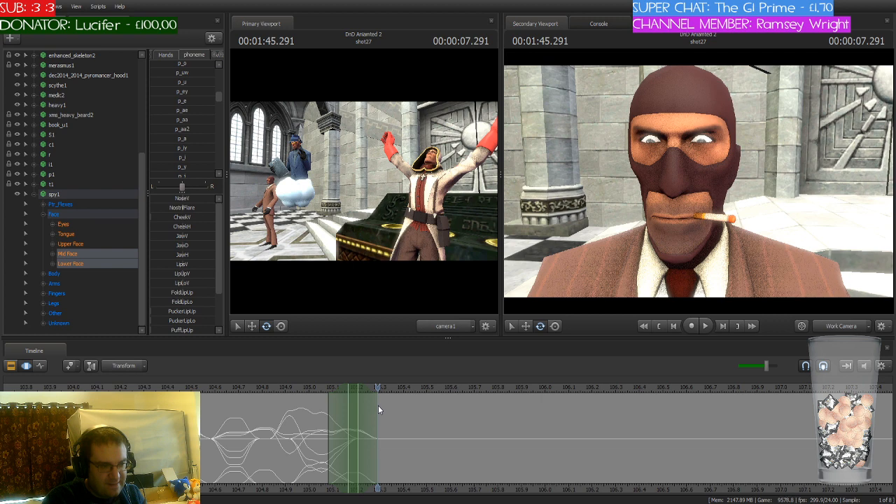
pyautogui.moveTo(378, 405); pyautogui.dragTo(426, 404)
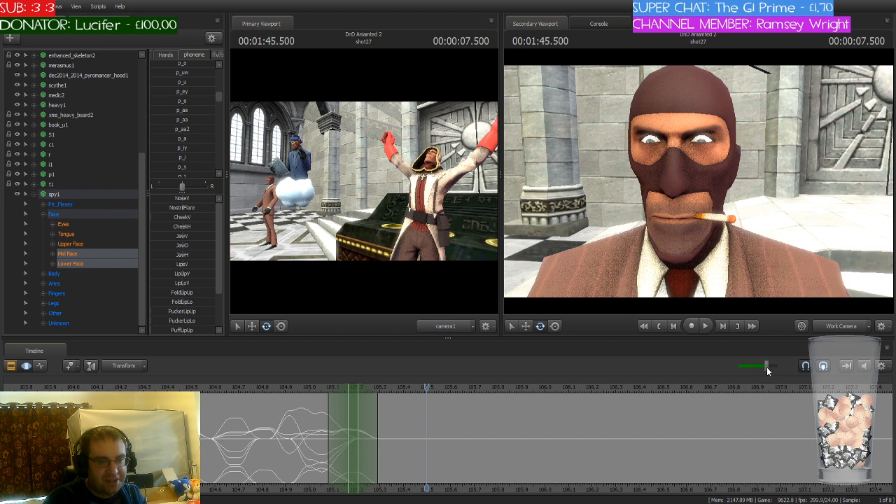
# Step: Move the time selection to the playhead at 1:45.500
pyautogui.moveTo(767, 367); pyautogui.dragTo(753, 367)
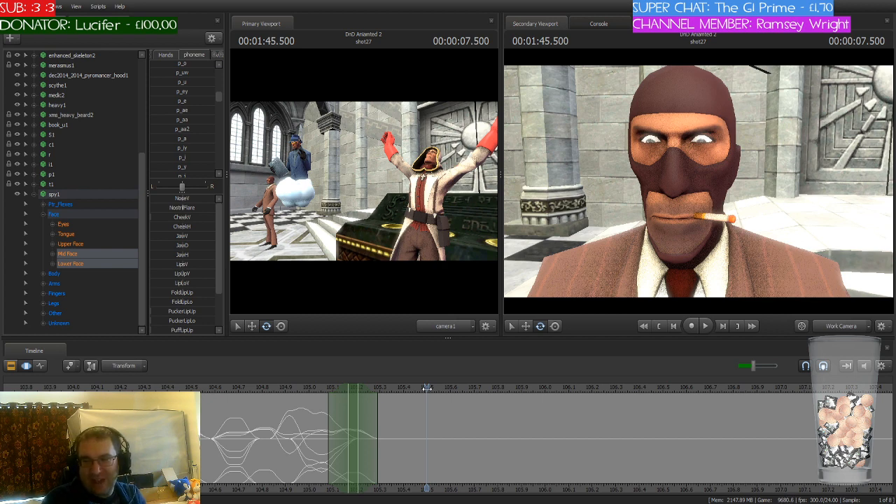
pyautogui.click(374, 390)
pyautogui.moveTo(375, 390); pyautogui.dragTo(423, 398)
pyautogui.moveTo(358, 386); pyautogui.dragTo(425, 386)
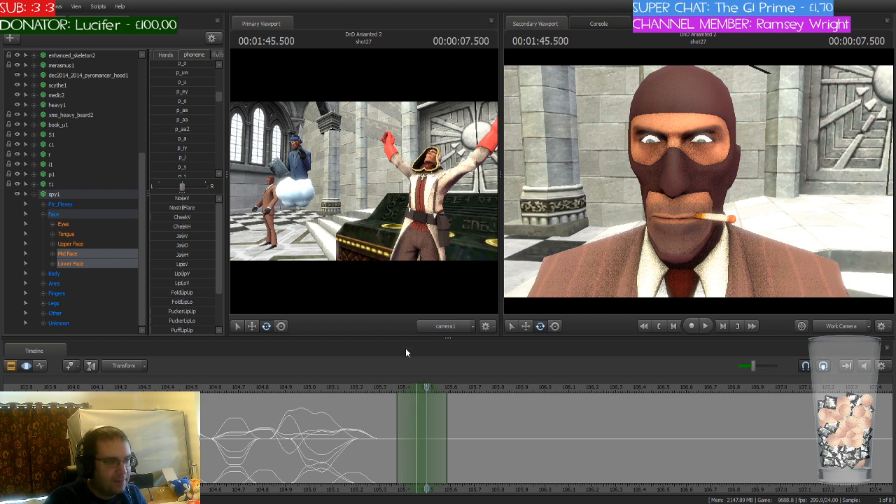
pyautogui.moveTo(421, 387); pyautogui.dragTo(430, 387)
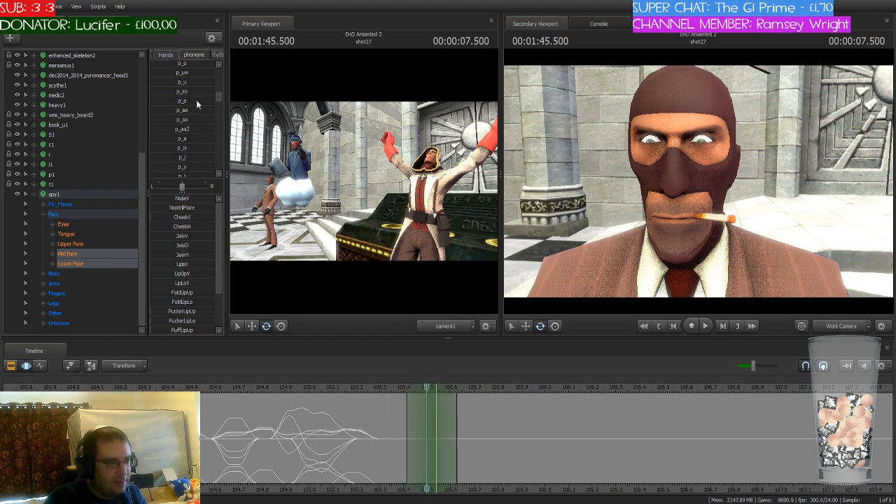
# Step: Find the p_th phoneme preset and apply it to the spy's mouth at 1:45.500
pyautogui.scroll(-5, 190, 127)
pyautogui.scroll(-2, 191, 127)
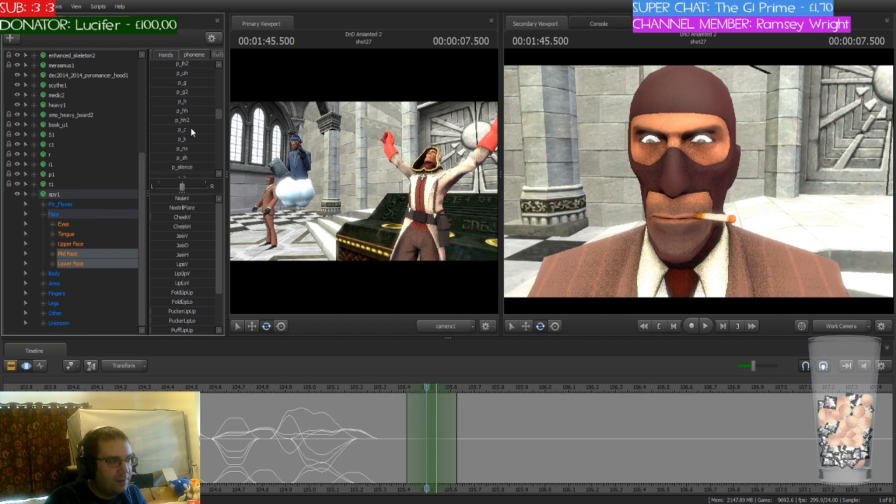
pyautogui.scroll(3, 198, 140)
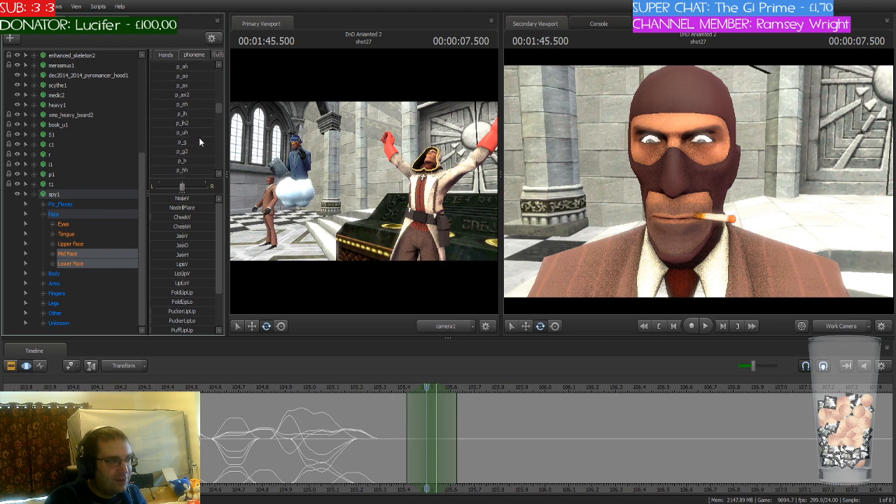
pyautogui.scroll(3, 199, 140)
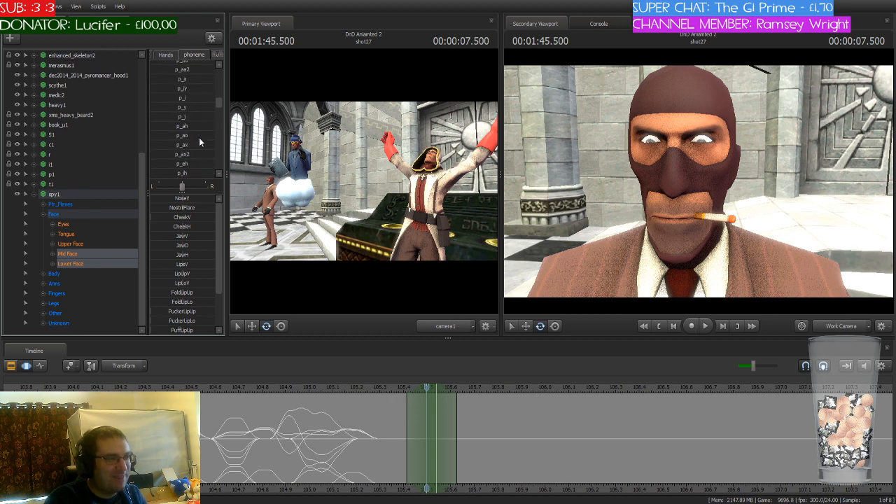
pyautogui.scroll(1, 199, 142)
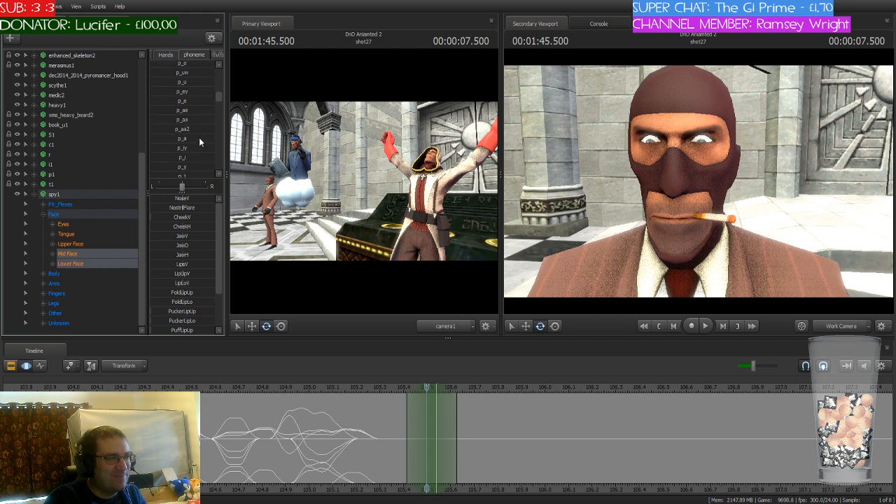
pyautogui.scroll(2, 199, 142)
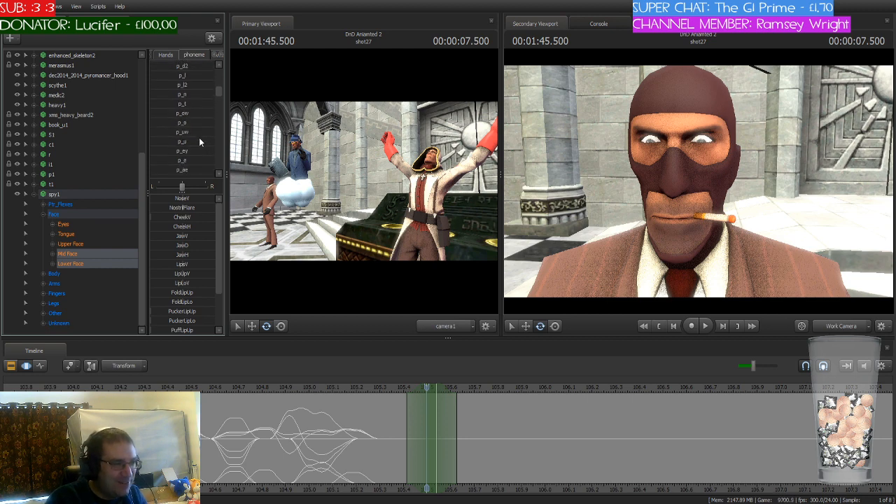
pyautogui.scroll(4, 199, 142)
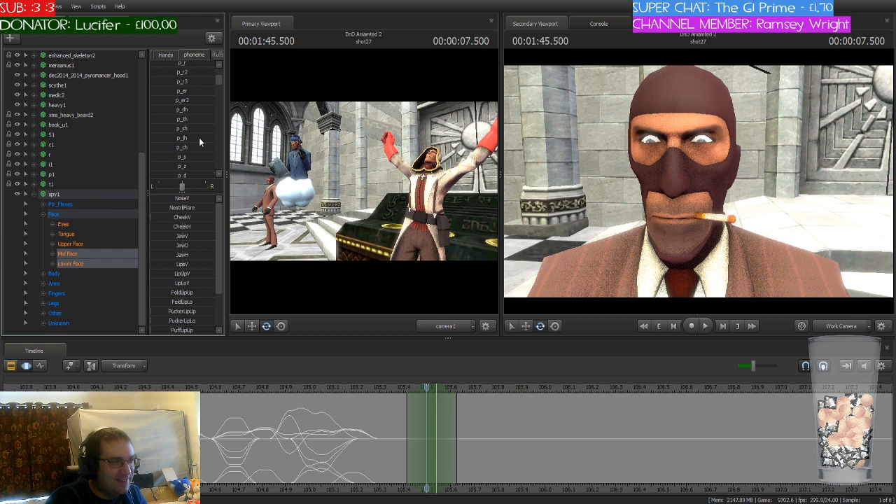
pyautogui.scroll(-4, 199, 141)
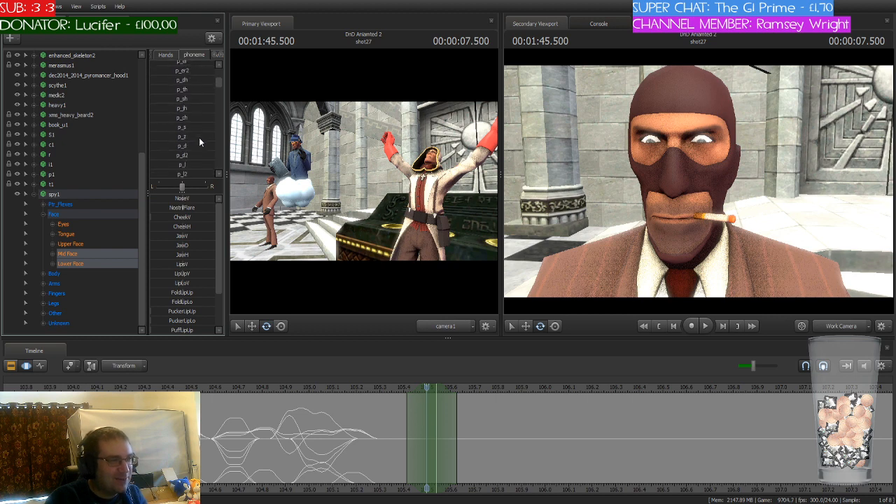
pyautogui.scroll(-4, 199, 141)
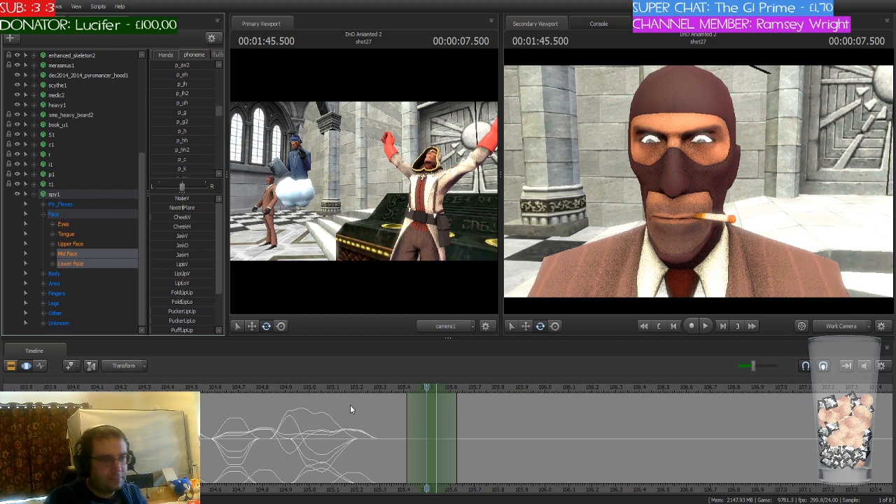
pyautogui.moveTo(423, 388)
pyautogui.mouseDown()
pyautogui.moveTo(324, 394)
pyautogui.moveTo(427, 401)
pyautogui.mouseUp()
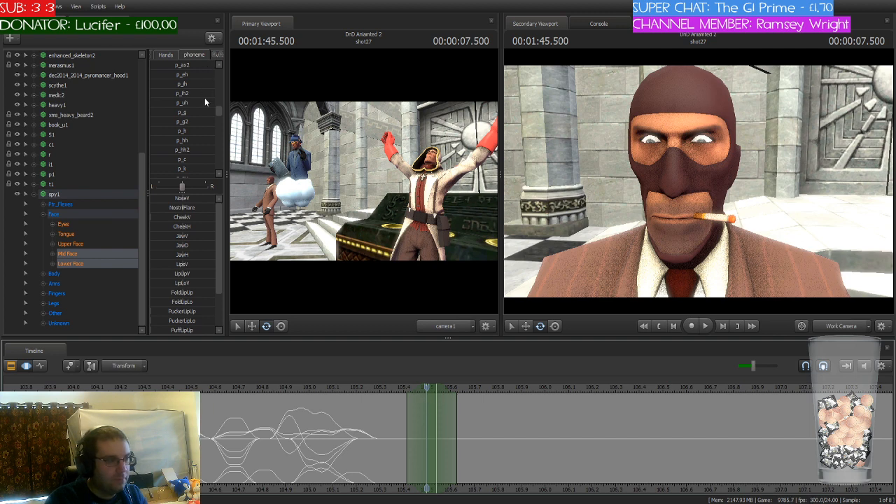
pyautogui.scroll(4, 205, 101)
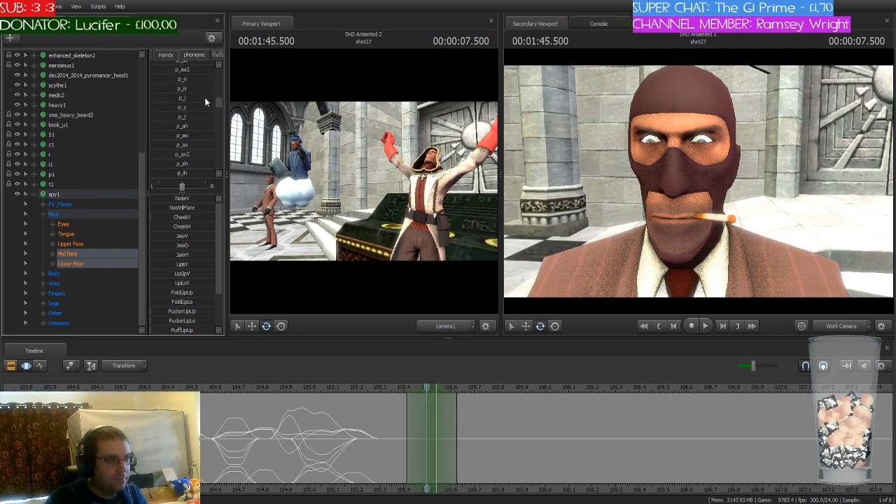
pyautogui.scroll(5, 205, 102)
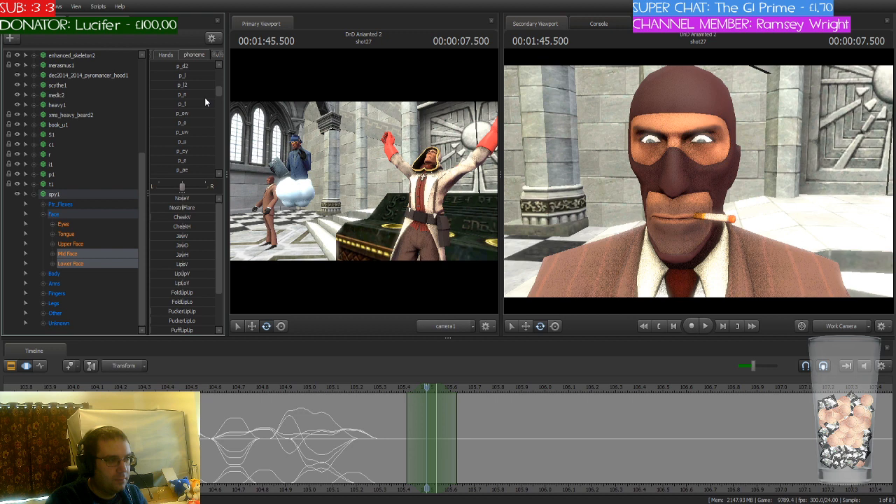
pyautogui.scroll(3, 205, 101)
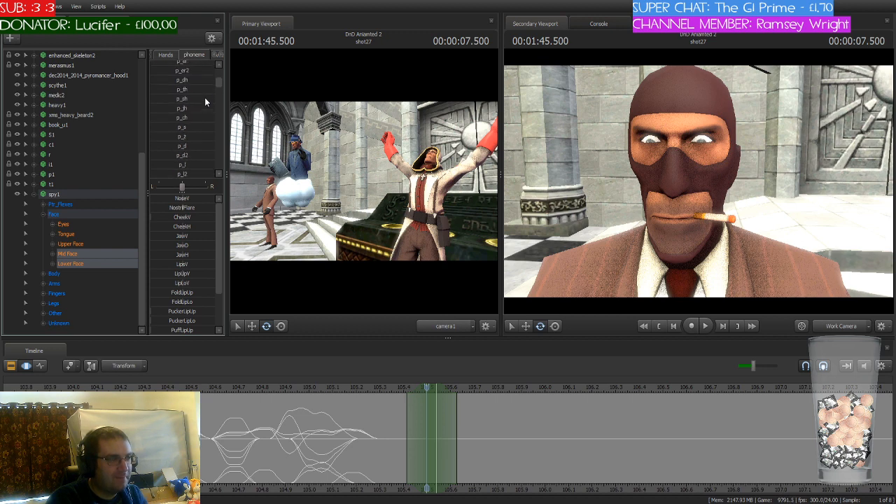
pyautogui.click(170, 91)
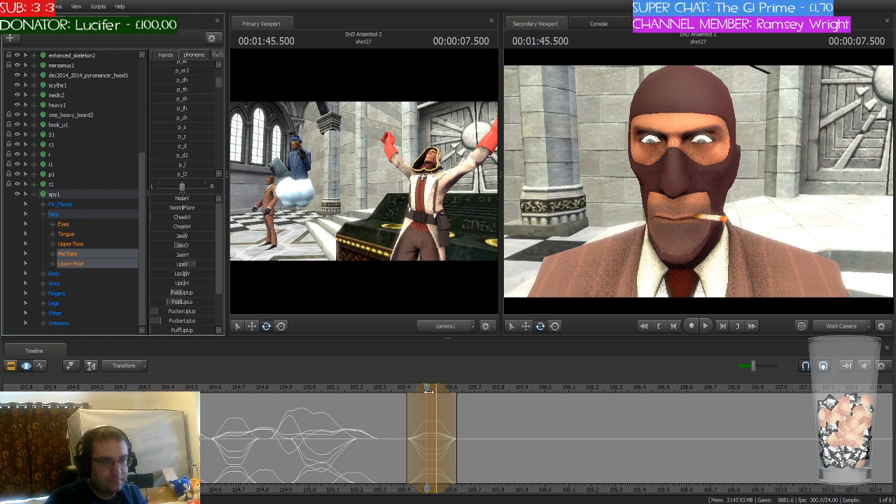
# Step: Move the playhead and time selection to 1:45.583, and partially blend in the p_a phoneme
pyautogui.moveTo(429, 392); pyautogui.dragTo(450, 389)
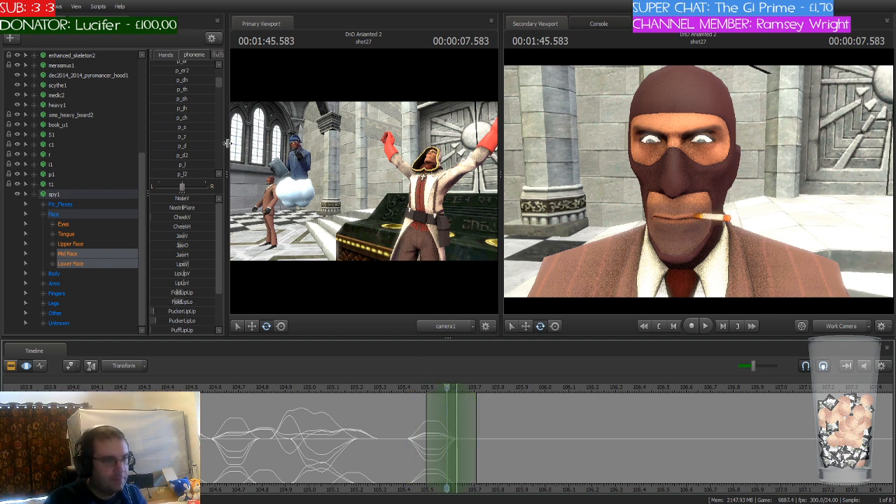
pyautogui.scroll(3, 178, 130)
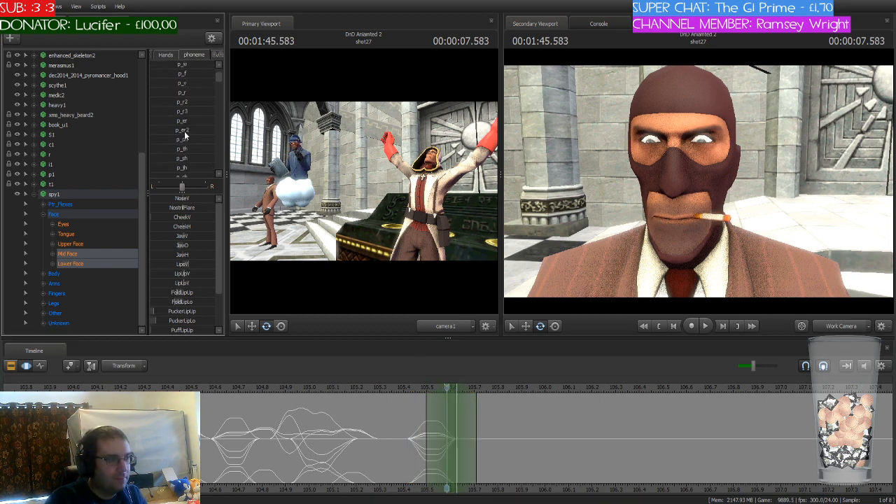
pyautogui.scroll(-12, 187, 131)
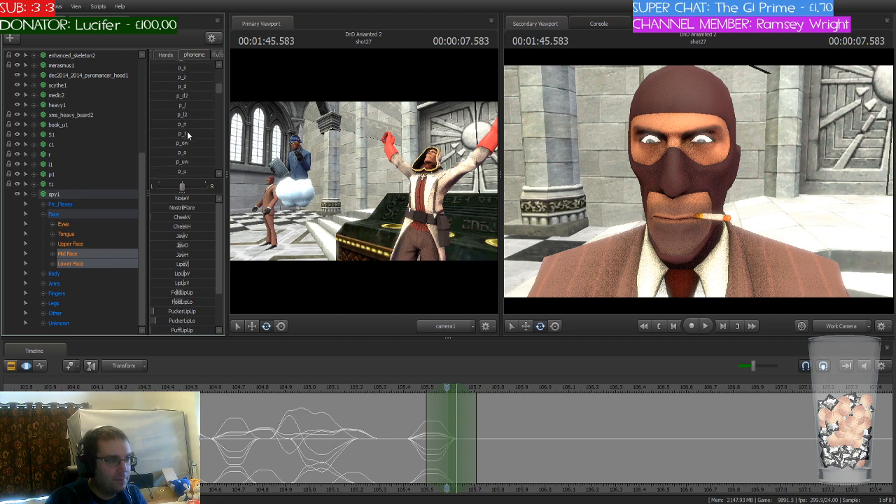
pyautogui.scroll(-3, 187, 131)
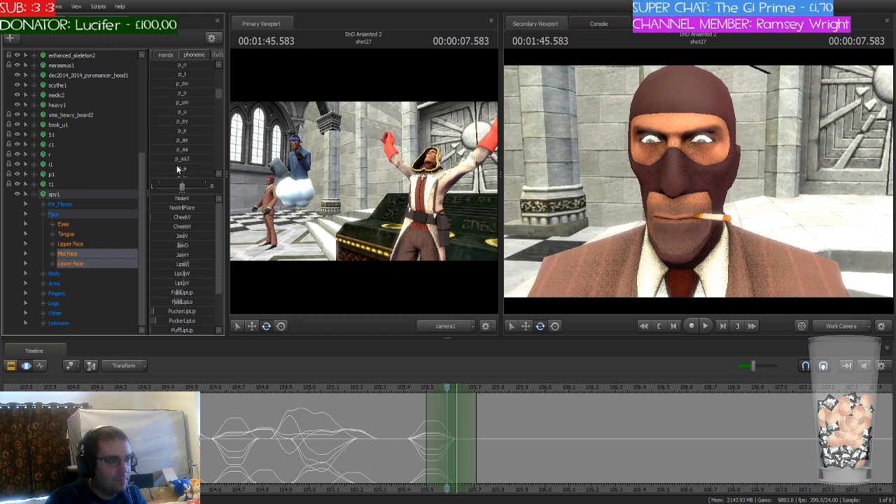
pyautogui.moveTo(156, 168); pyautogui.dragTo(187, 169)
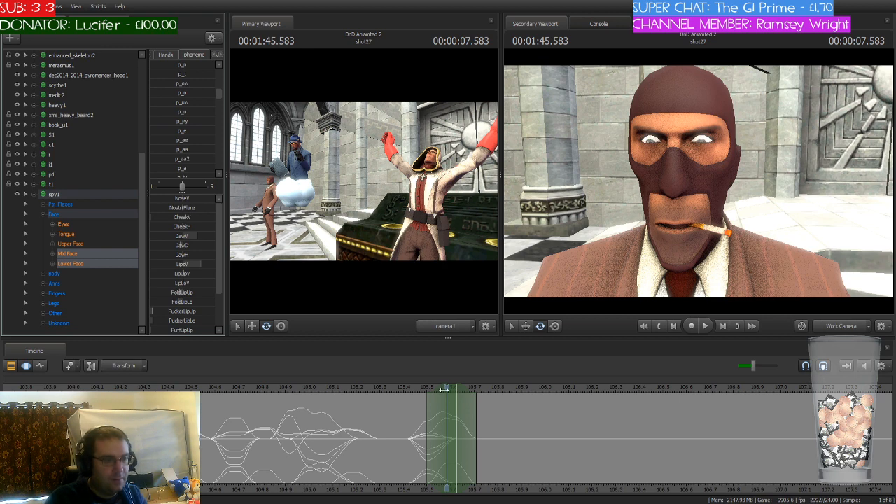
# Step: Move the playhead and time selection to 1:45.708, and blend in the p_t phoneme
pyautogui.moveTo(446, 388); pyautogui.dragTo(476, 423)
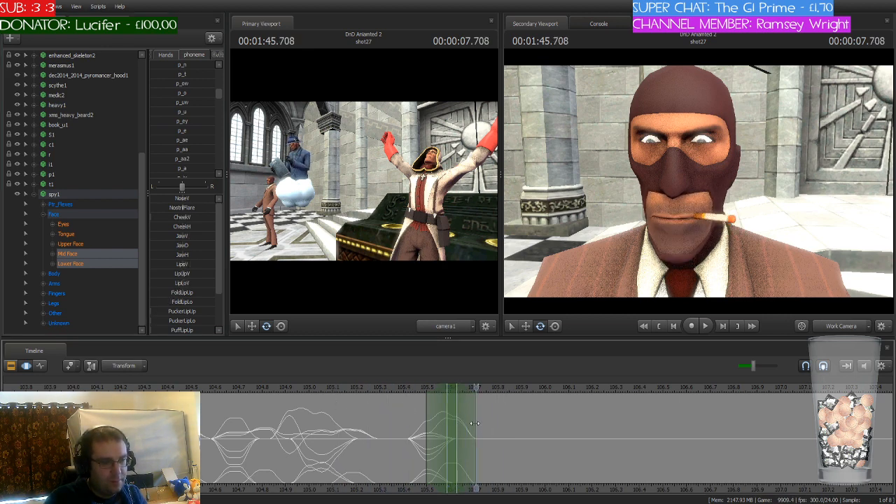
pyautogui.moveTo(452, 390); pyautogui.dragTo(482, 390)
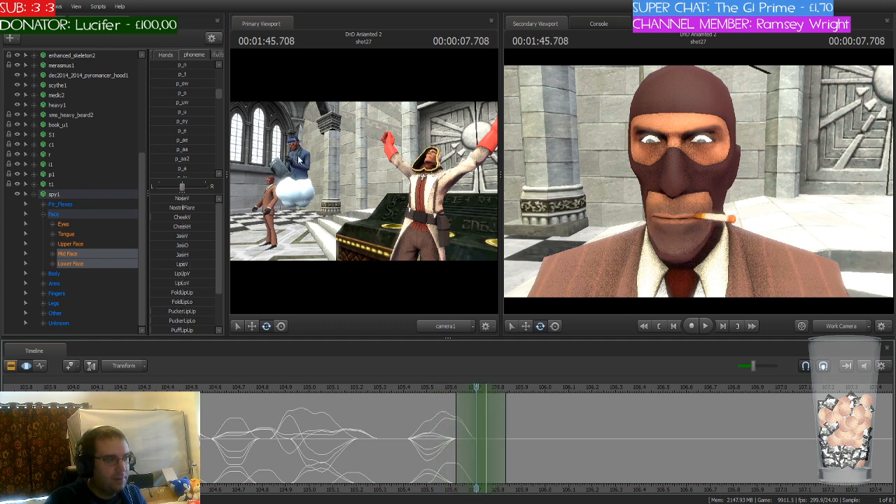
pyautogui.moveTo(180, 75); pyautogui.dragTo(203, 75)
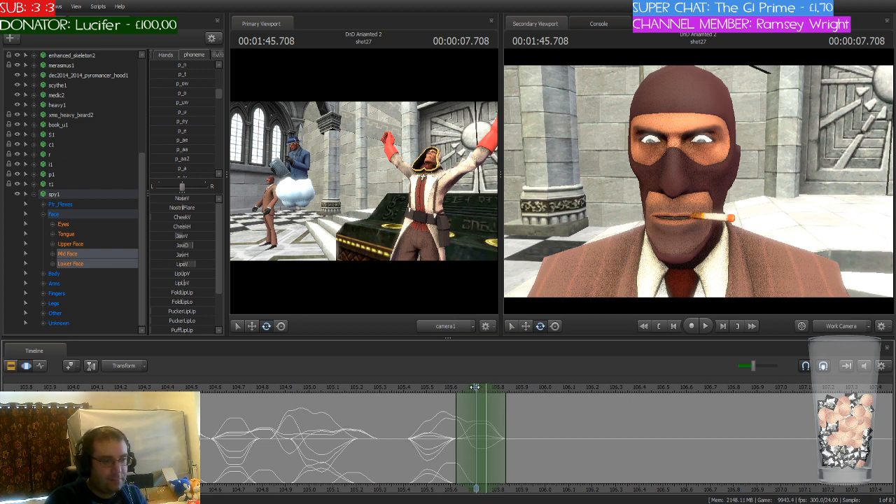
# Step: Scrub the playhead to 1:46.000 to check for the next sound, and slightly lower the playback volume
pyautogui.moveTo(483, 391); pyautogui.dragTo(548, 405)
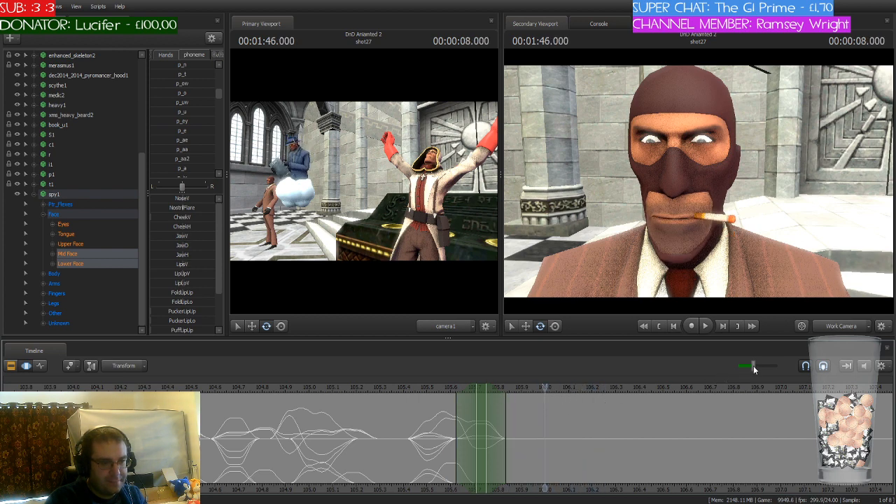
pyautogui.moveTo(751, 365); pyautogui.dragTo(749, 365)
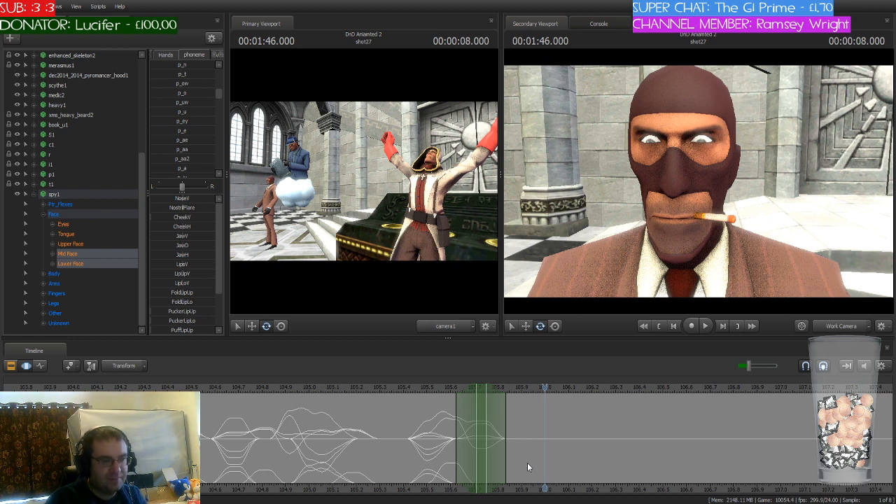
# Step: Move the playhead and time selection to 1:46.125, and partially blend in the p_a phoneme
pyautogui.moveTo(544, 388); pyautogui.dragTo(558, 415)
pyautogui.moveTo(484, 388); pyautogui.dragTo(574, 387)
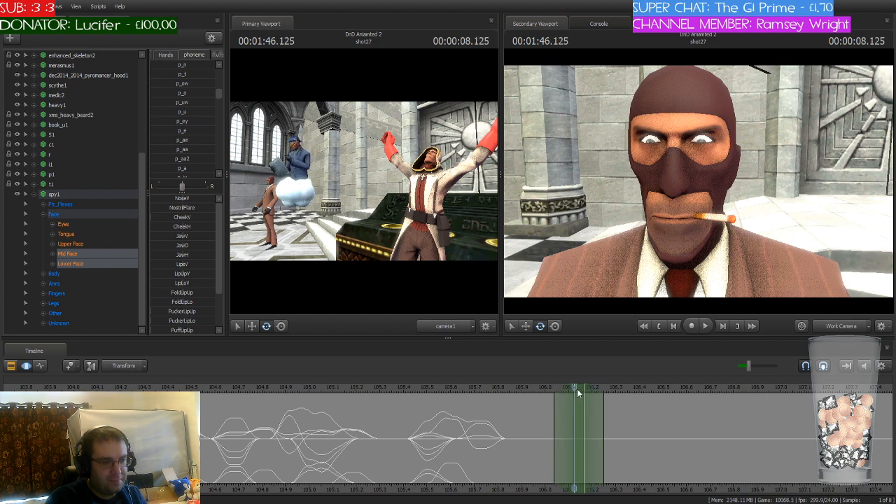
pyautogui.moveTo(156, 169); pyautogui.dragTo(186, 168)
pyautogui.press('Return')
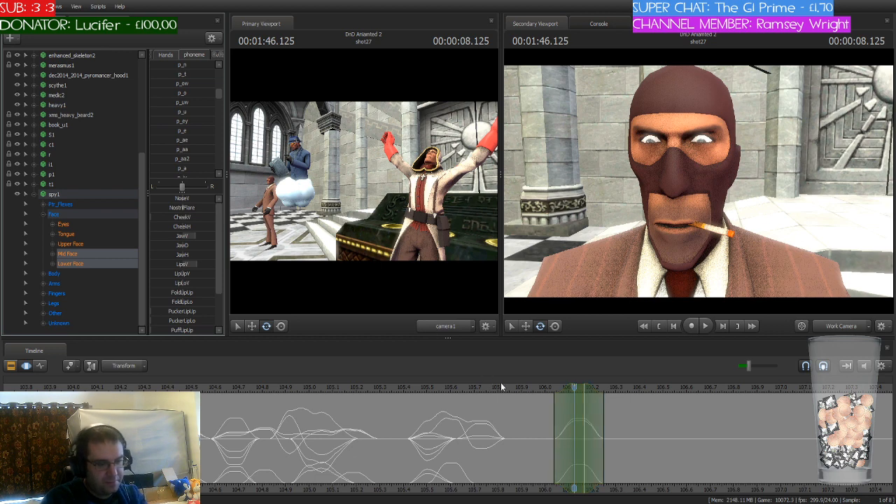
# Step: Move the playhead and time selection to 1:46.250, and apply the p_th phoneme to the spy's mouth
pyautogui.moveTo(392, 410); pyautogui.dragTo(610, 390)
pyautogui.scroll(3, 197, 139)
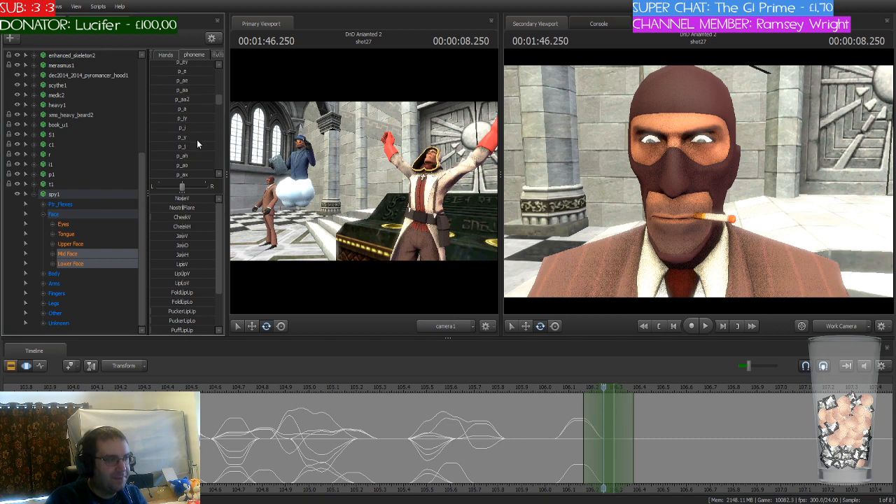
pyautogui.scroll(-6, 197, 139)
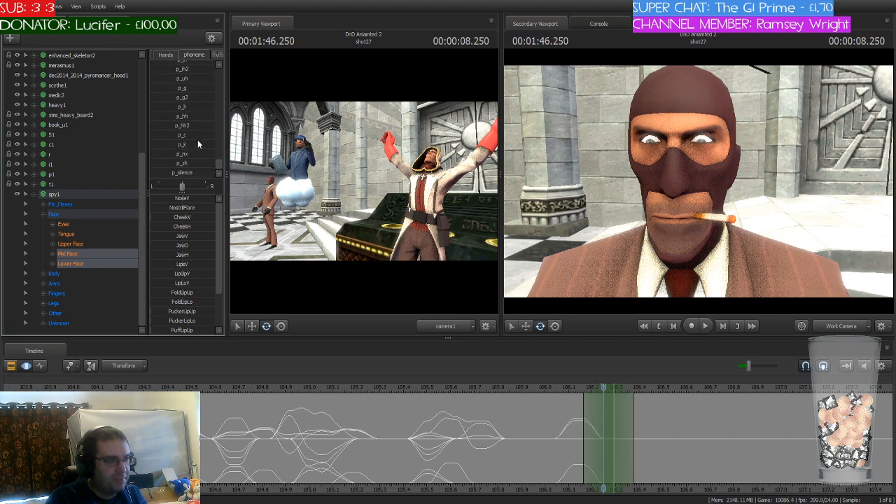
pyautogui.scroll(6, 198, 144)
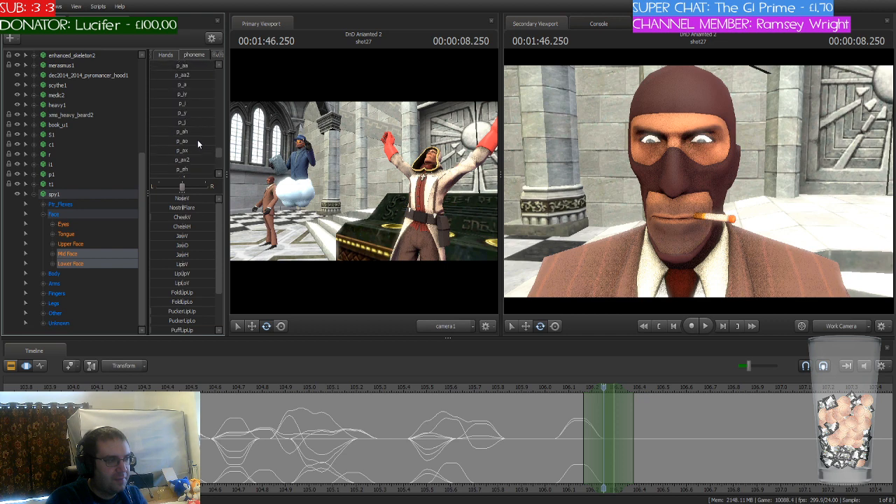
pyautogui.scroll(-5, 197, 144)
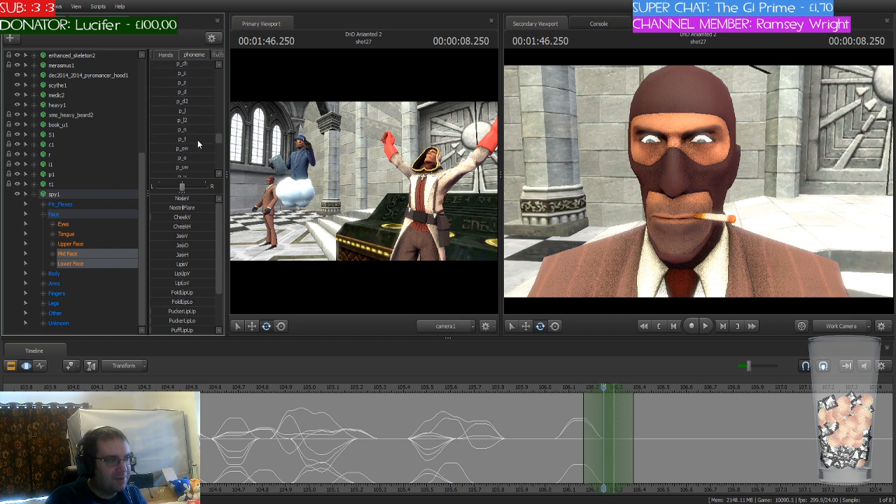
pyautogui.scroll(5, 198, 143)
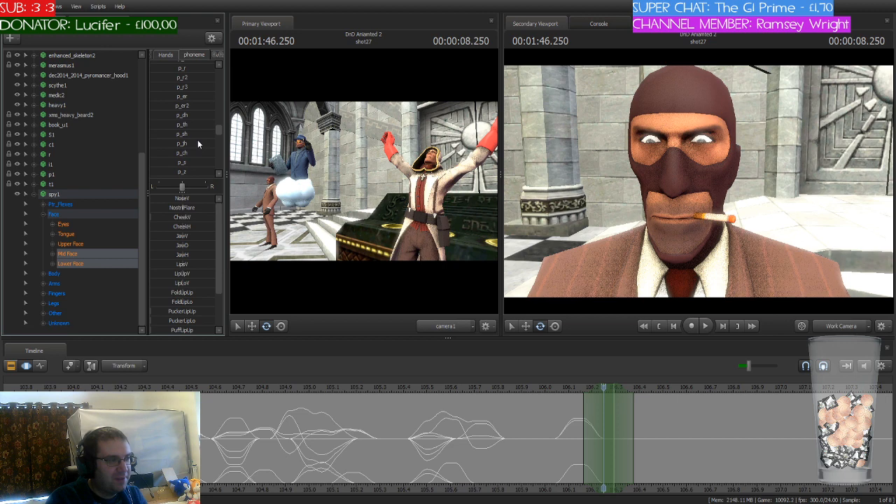
pyautogui.click(182, 124)
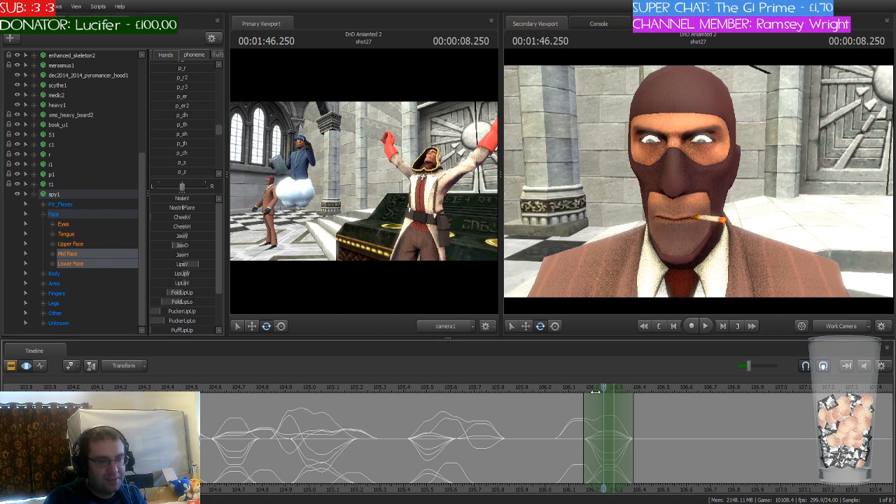
# Step: Move the playhead and time selection to 1:46.375, and partially blend in the p_o phoneme
pyautogui.moveTo(595, 392); pyautogui.dragTo(657, 406)
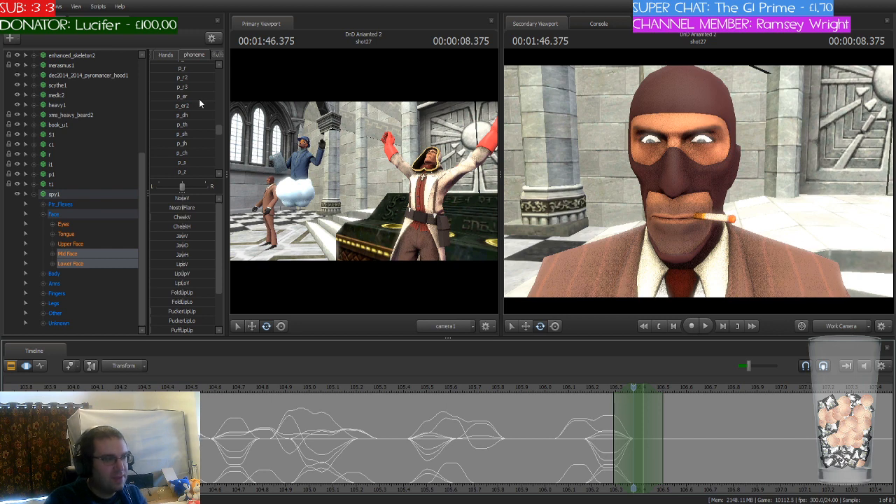
pyautogui.scroll(3, 203, 125)
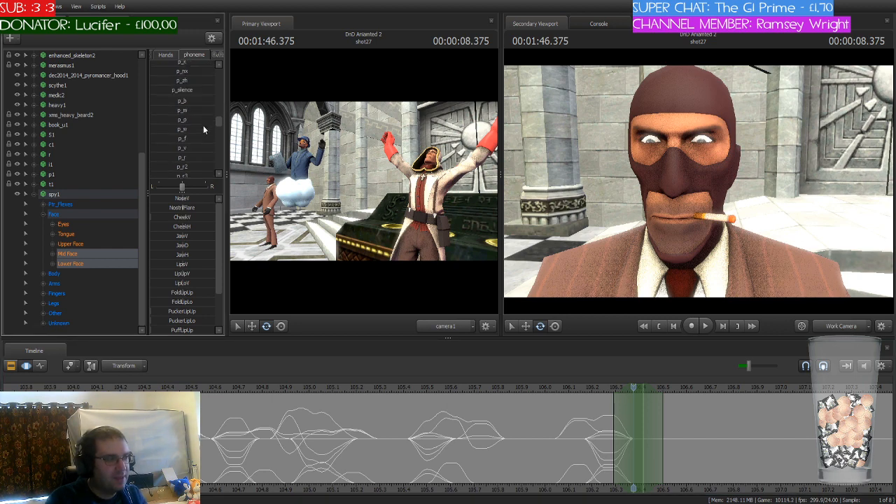
pyautogui.scroll(-4, 203, 126)
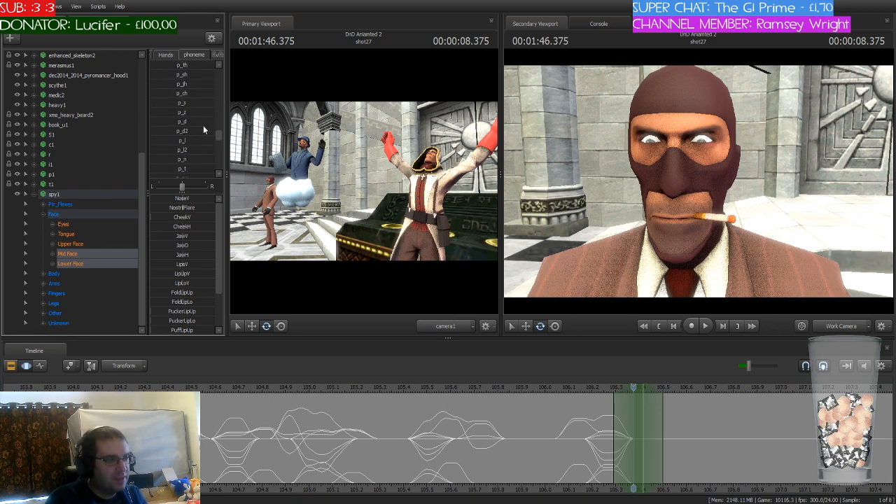
pyautogui.scroll(-1, 204, 125)
pyautogui.moveTo(169, 156)
pyautogui.mouseDown()
pyautogui.moveTo(190, 156)
pyautogui.moveTo(182, 157)
pyautogui.mouseUp()
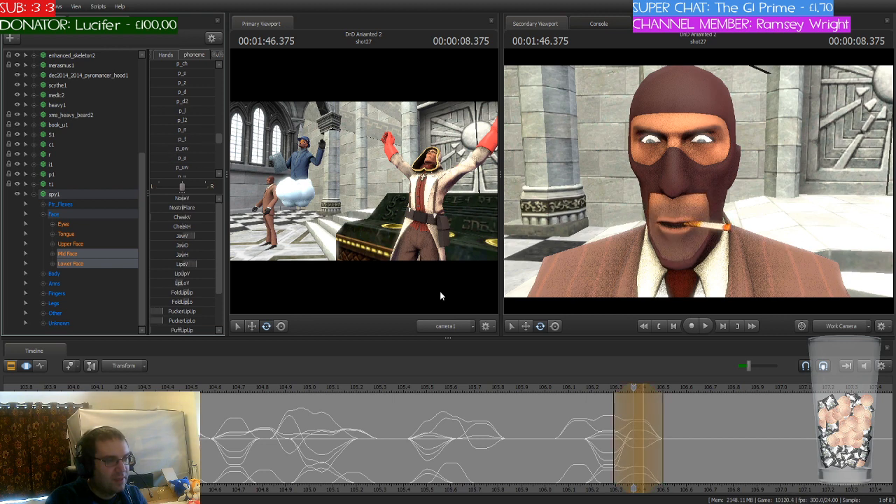
# Step: Save the session, move the playhead and time selection to 1:46.500, and partially blend in the p_s phoneme
pyautogui.hotkey('ctrl', 's')
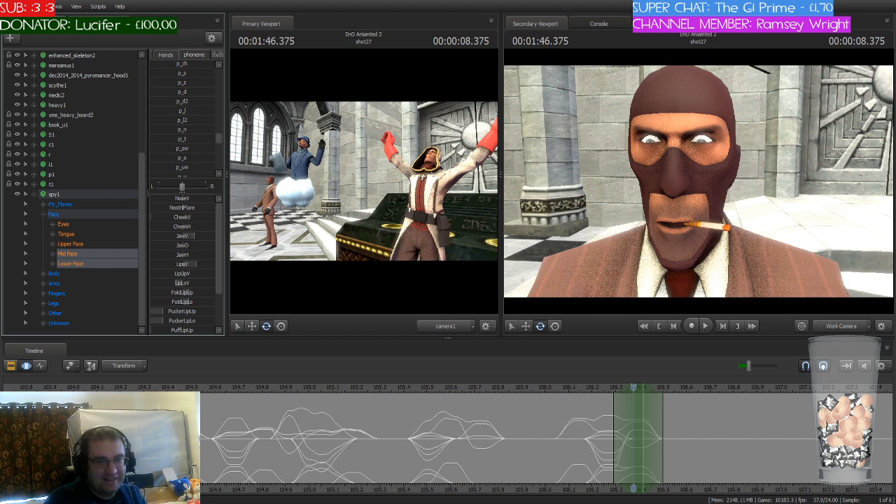
pyautogui.moveTo(608, 465); pyautogui.dragTo(388, 451, button='middle')
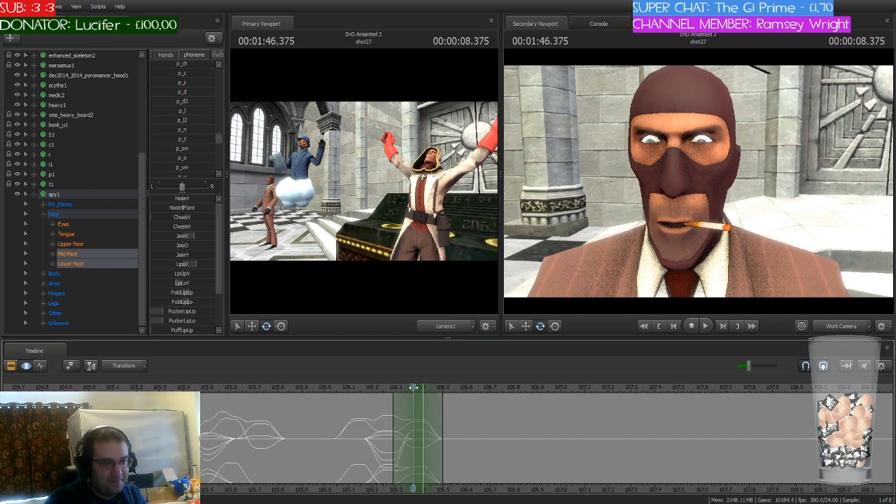
pyautogui.moveTo(412, 391); pyautogui.dragTo(443, 392)
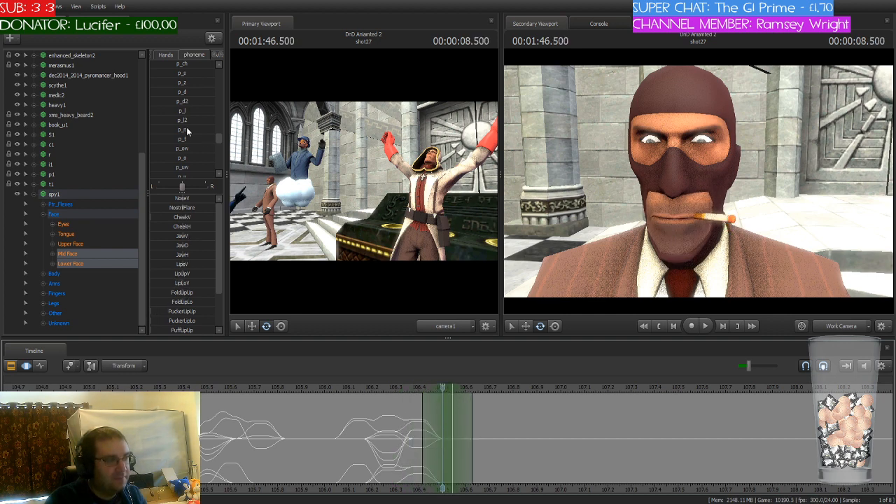
pyautogui.scroll(1, 187, 129)
pyautogui.moveTo(174, 103); pyautogui.dragTo(196, 103)
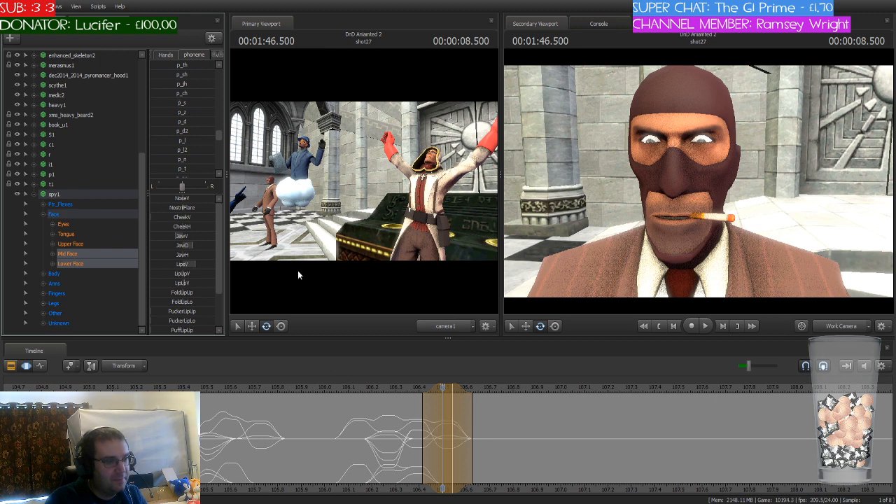
pyautogui.click(391, 437)
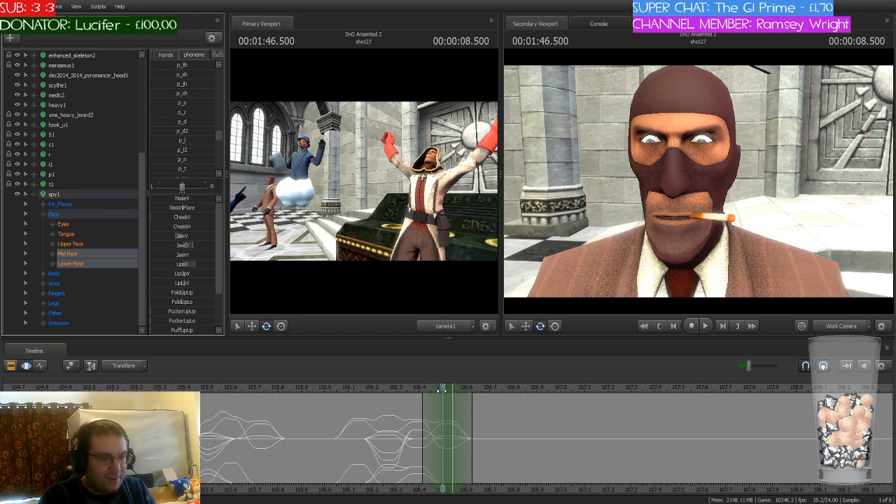
# Step: Scrub the playhead forward through shot27 to 1:52.666 to find the spy's next sound
pyautogui.moveTo(443, 388); pyautogui.dragTo(770, 423)
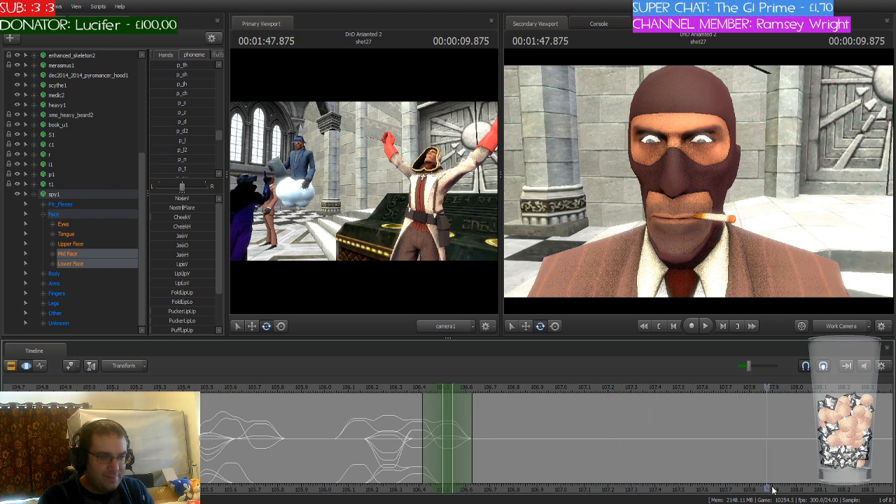
pyautogui.scroll(-4, 495, 456)
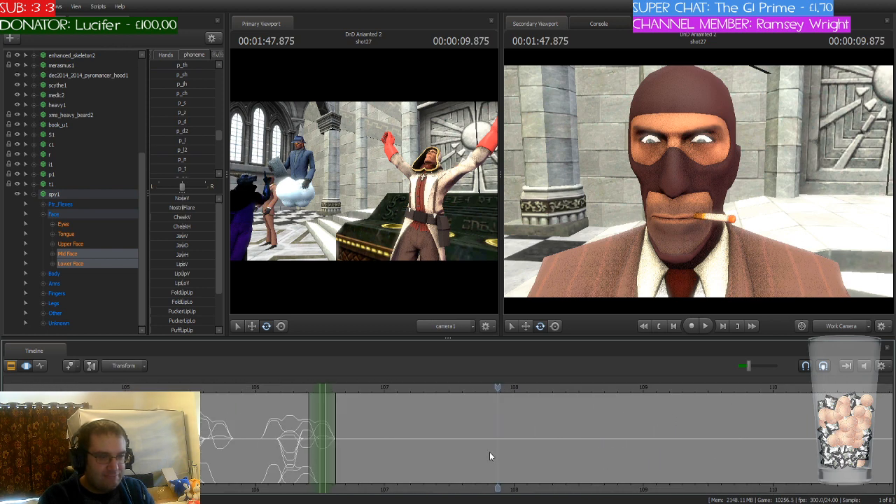
pyautogui.scroll(-2, 491, 452)
pyautogui.scroll(-2, 490, 448)
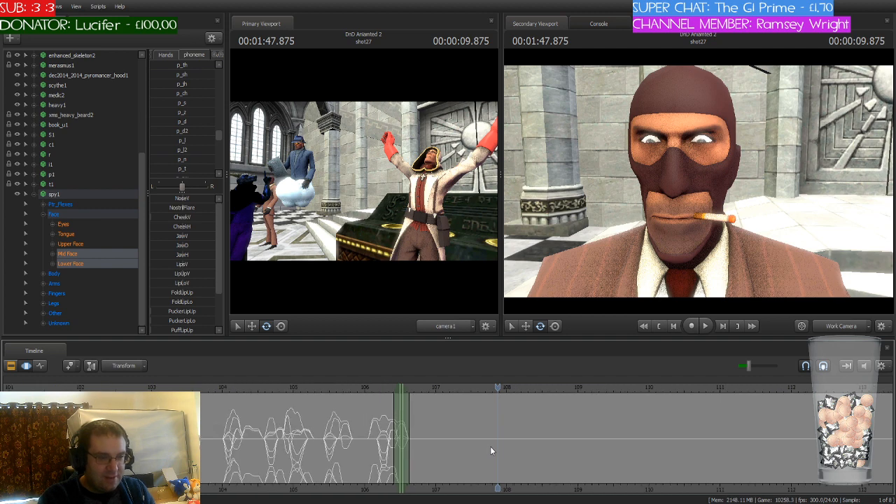
pyautogui.scroll(3, 490, 447)
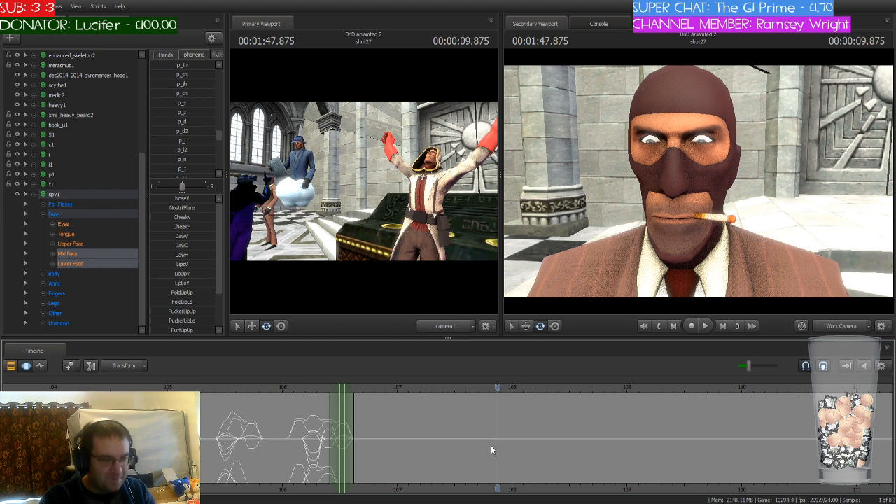
pyautogui.moveTo(497, 389); pyautogui.dragTo(811, 414)
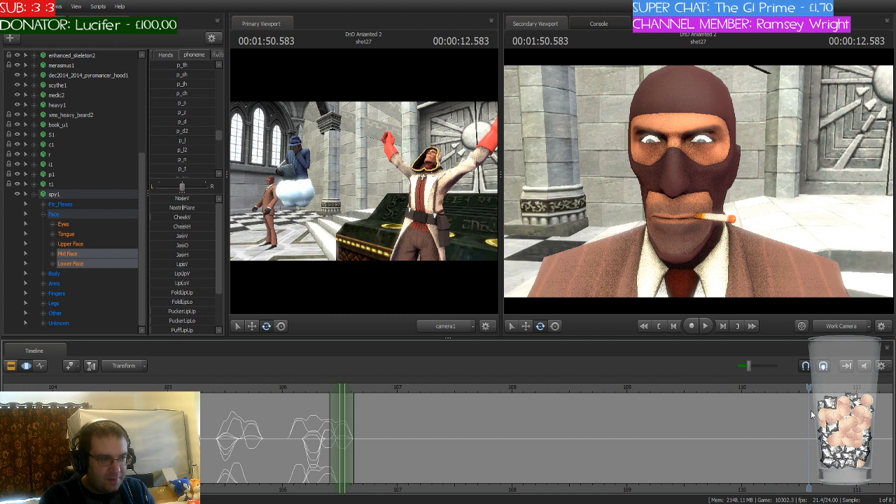
pyautogui.moveTo(807, 489); pyautogui.dragTo(548, 442, button='middle')
pyautogui.scroll(-3, 547, 437)
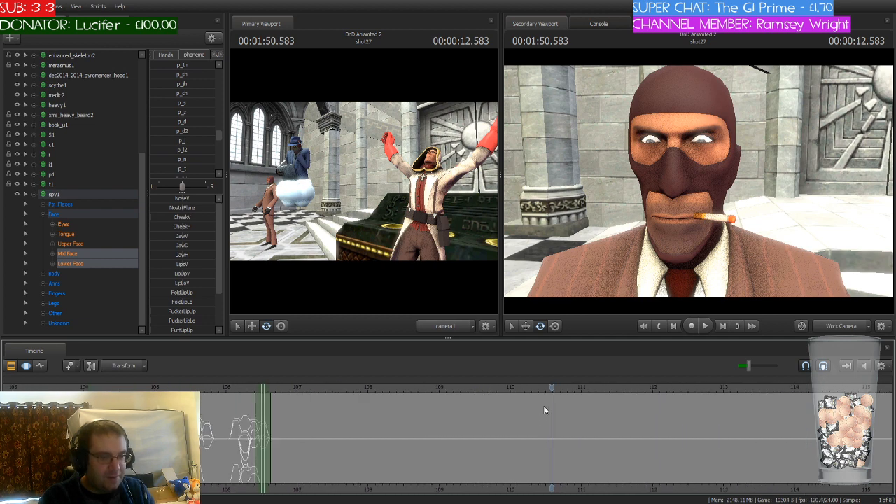
pyautogui.moveTo(550, 390); pyautogui.dragTo(699, 397)
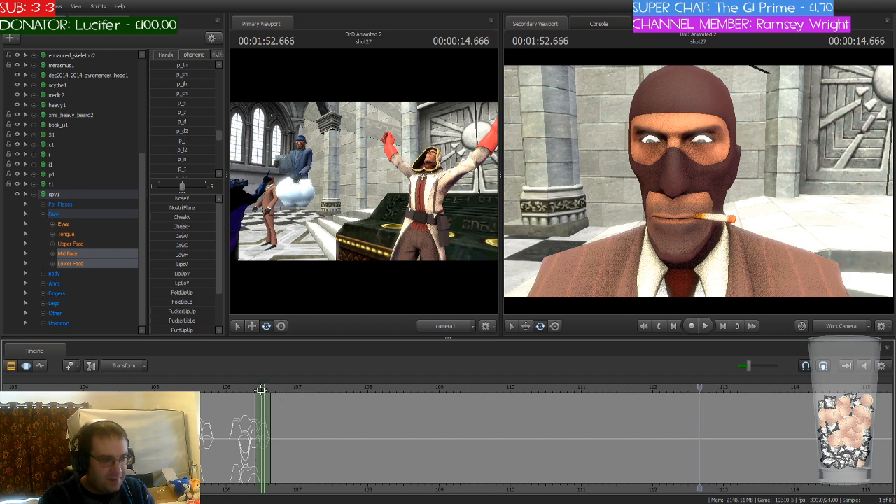
# Step: Move the time selection to 1:52.666, apply the p_y phoneme to the spy's mouth, and save the session
pyautogui.moveTo(261, 391); pyautogui.dragTo(700, 403)
pyautogui.scroll(4, 701, 404)
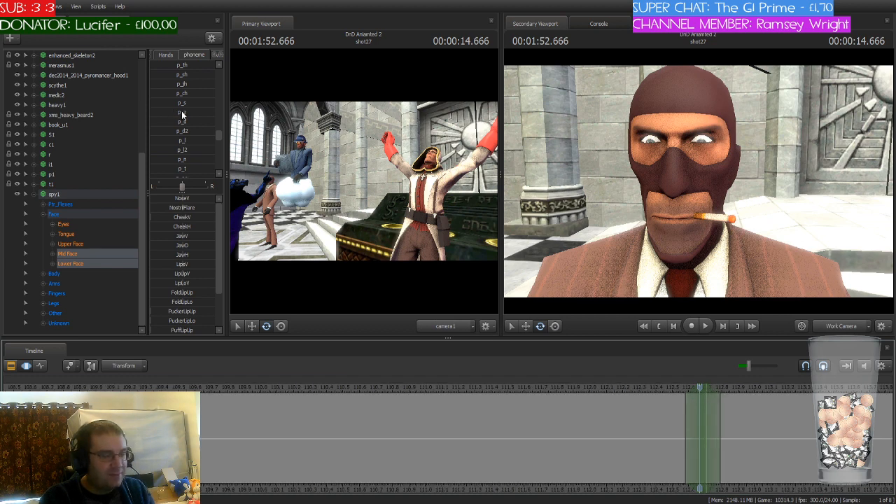
pyautogui.scroll(-3, 182, 114)
pyautogui.scroll(-3, 182, 114)
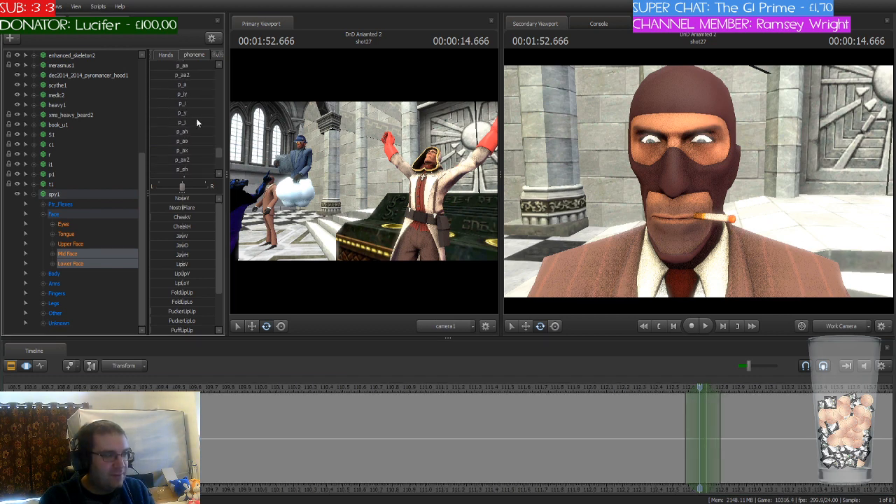
pyautogui.click(181, 113)
pyautogui.moveTo(165, 113); pyautogui.dragTo(205, 113)
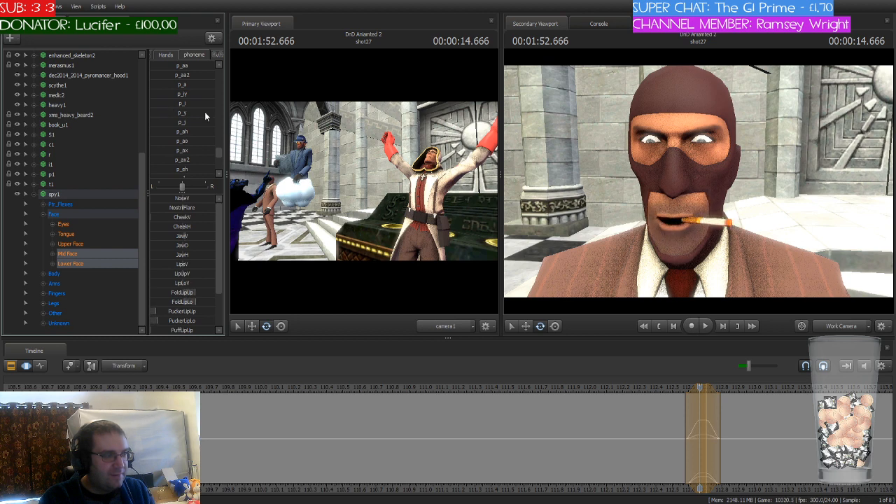
pyautogui.click(624, 476)
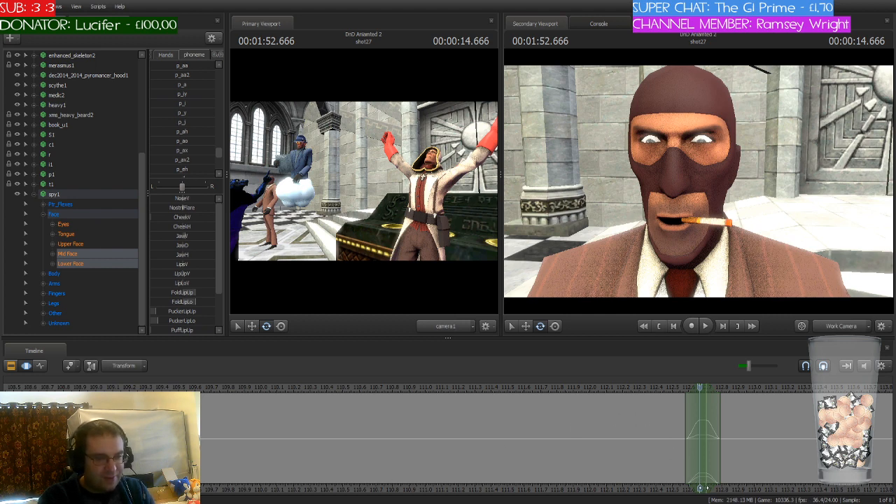
pyautogui.moveTo(706, 486); pyautogui.dragTo(348, 464, button='middle')
pyautogui.scroll(5, 363, 438)
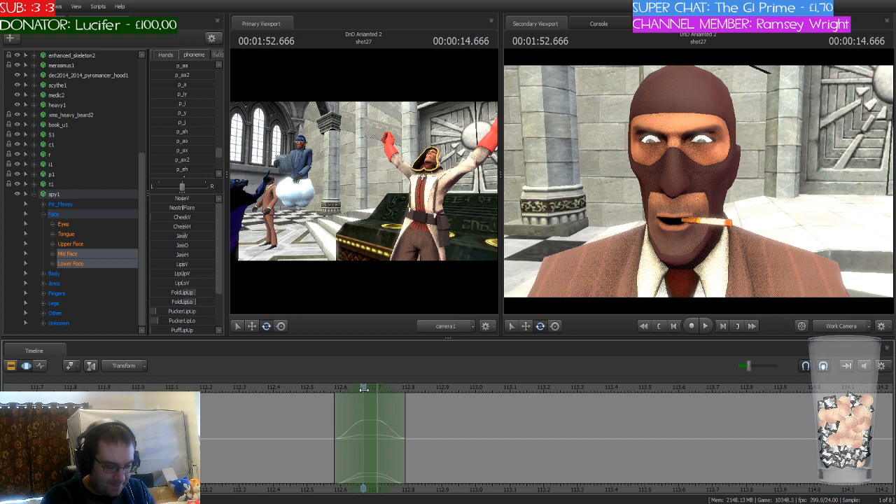
pyautogui.hotkey('ctrl', 's')
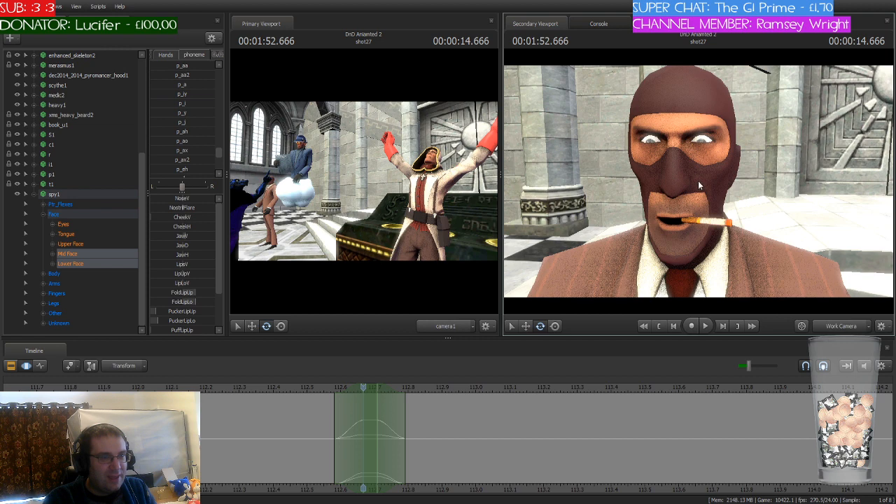
pyautogui.click(649, 184)
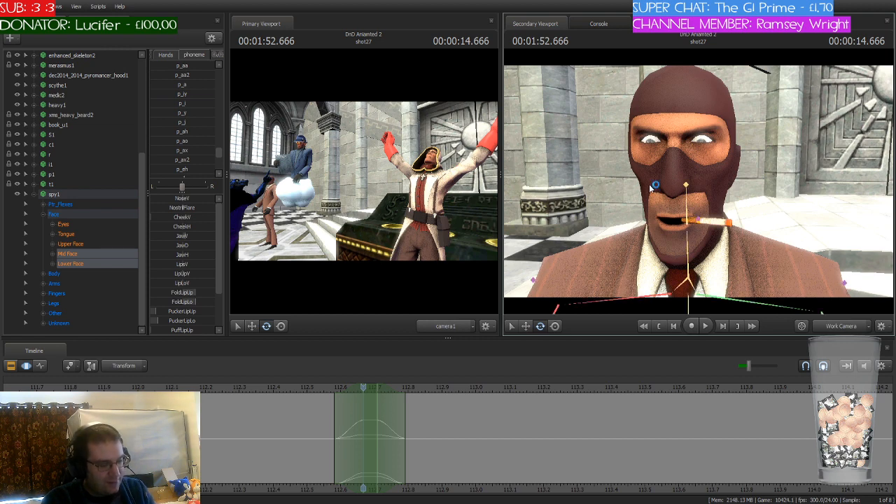